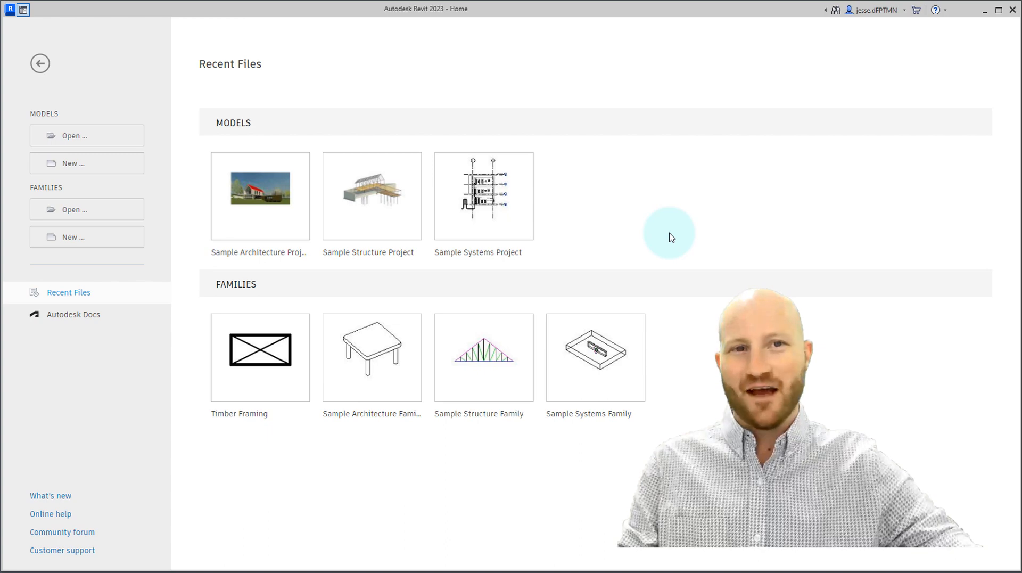
Step: Create a new project from the Architectural Template
left_click(85, 164)
left_click(509, 269)
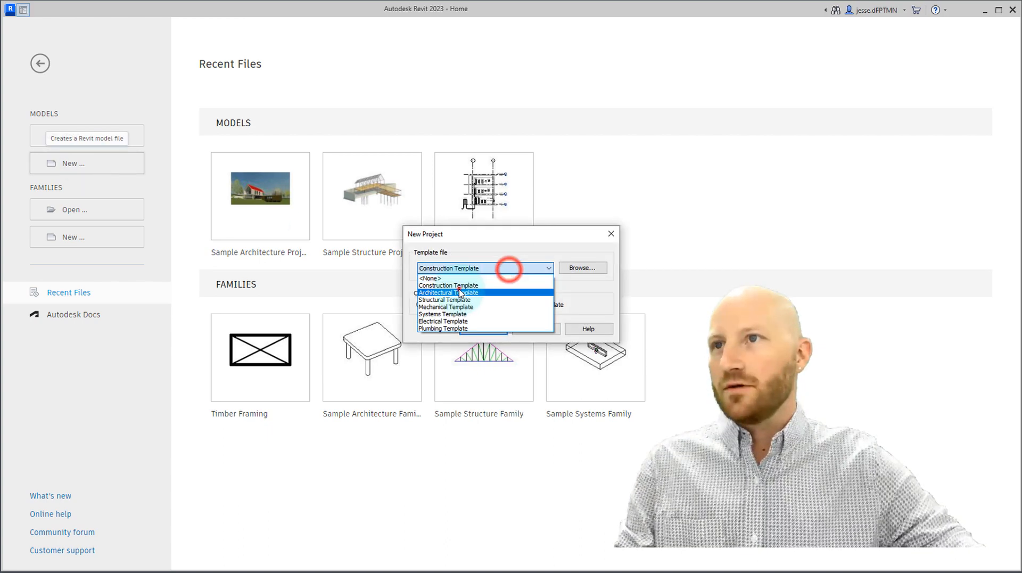
left_click(461, 294)
left_click(472, 327)
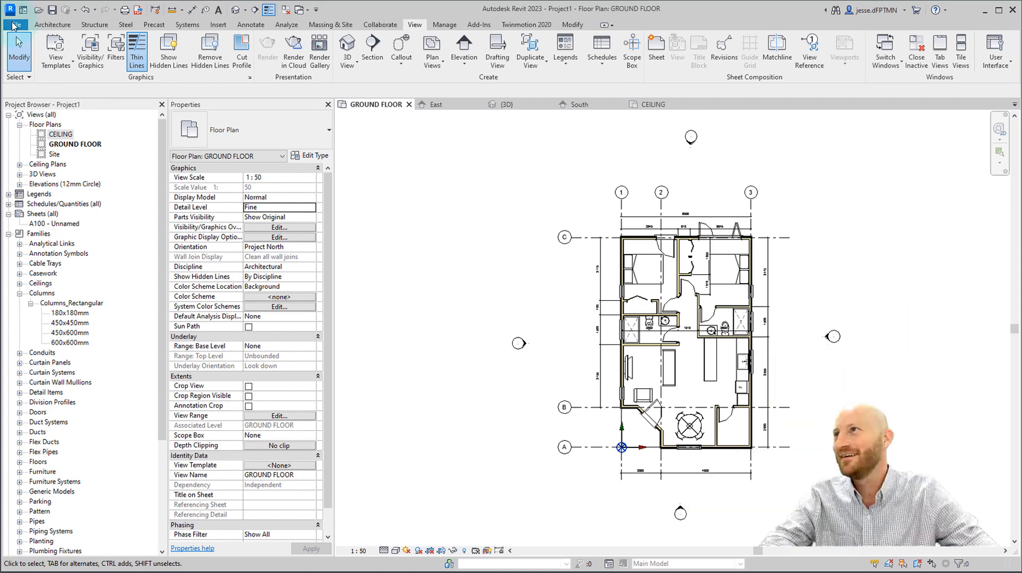
Step: Save the project as First House Tutorial in the Revit Tutorial folder, accepting the file save options as they are
left_click(16, 25)
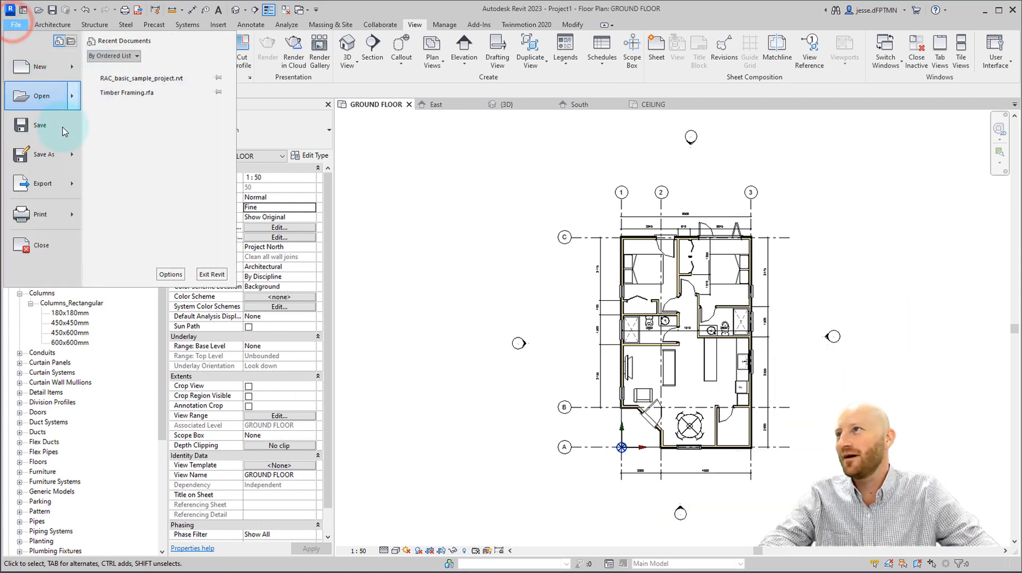
left_click(44, 154)
double_click(437, 383)
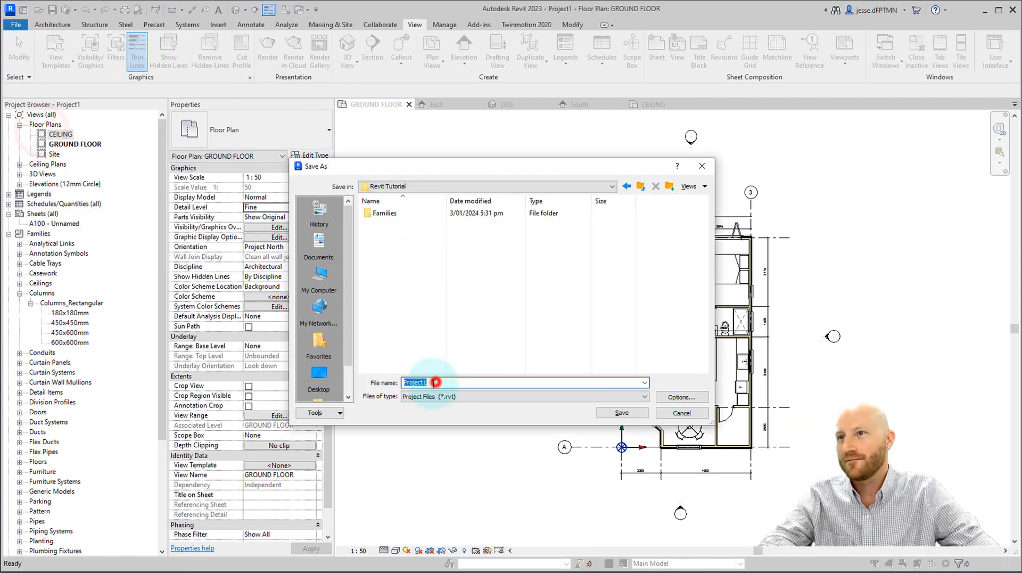
key("shift")
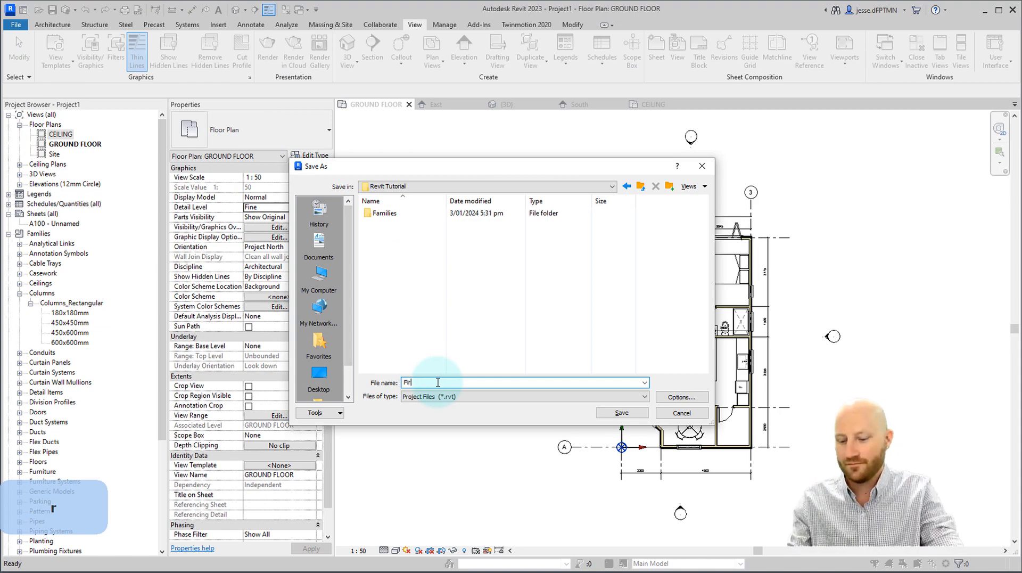
type("First House")
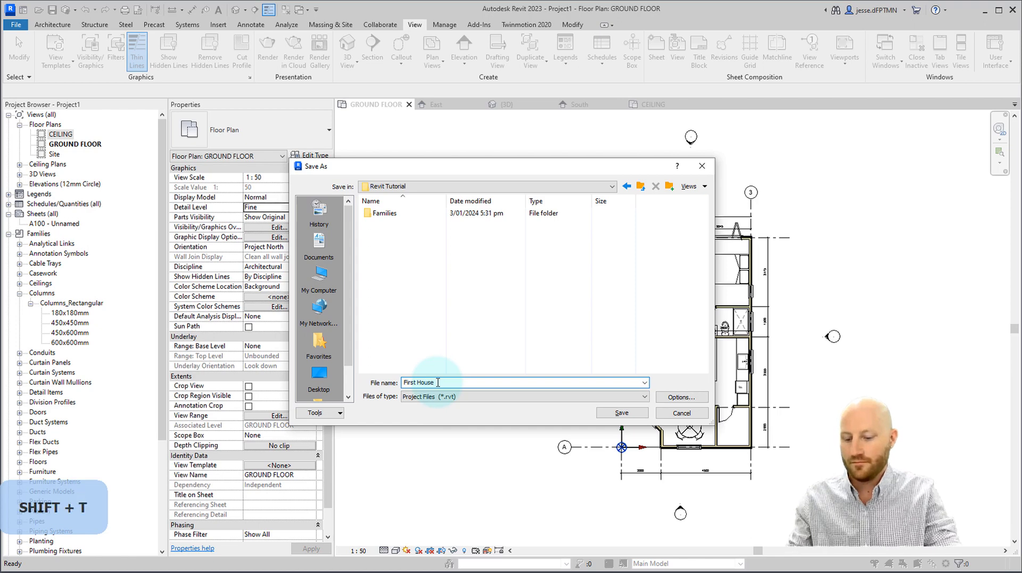
type(" Tutorial")
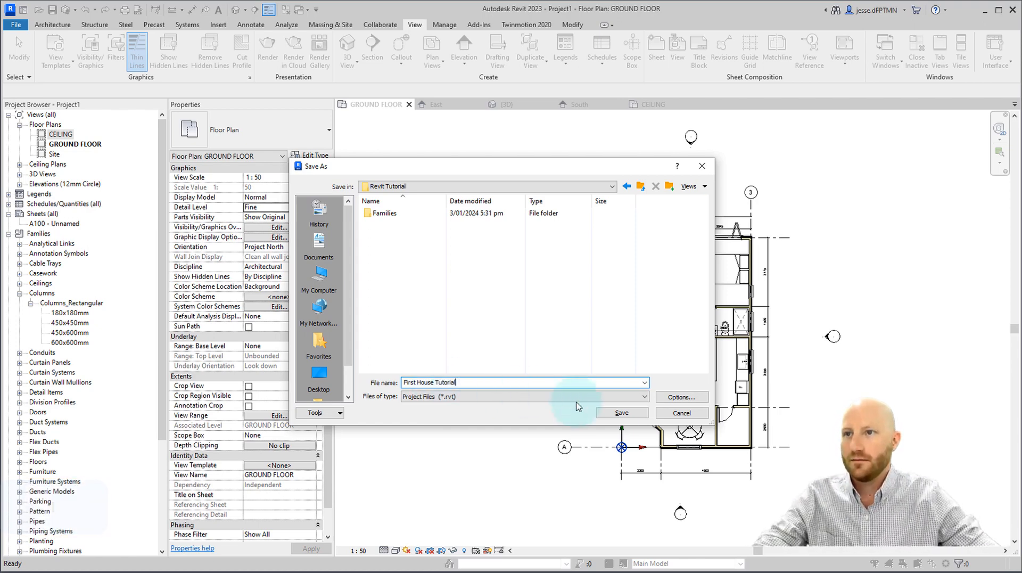
left_click(671, 396)
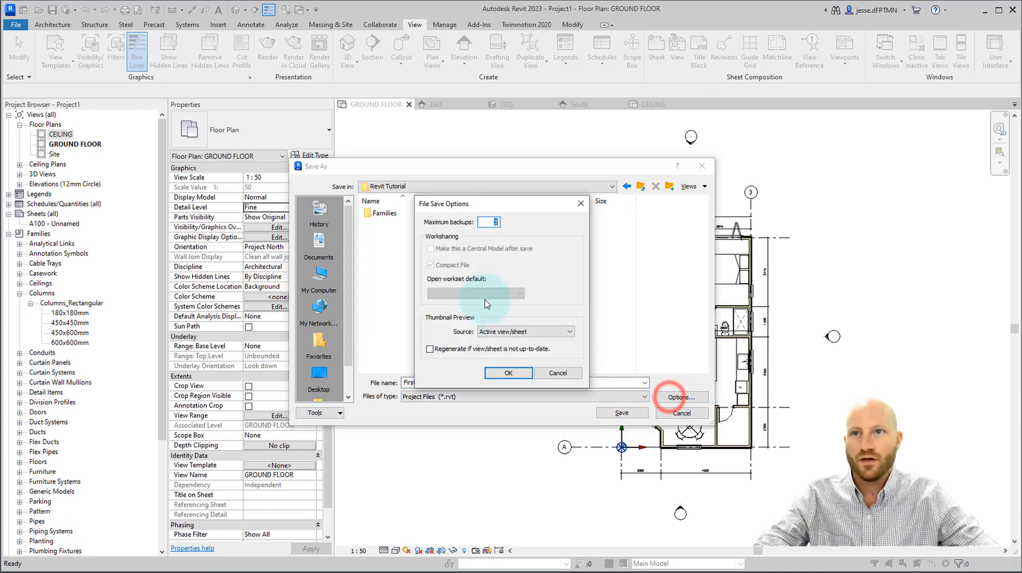
left_click(509, 373)
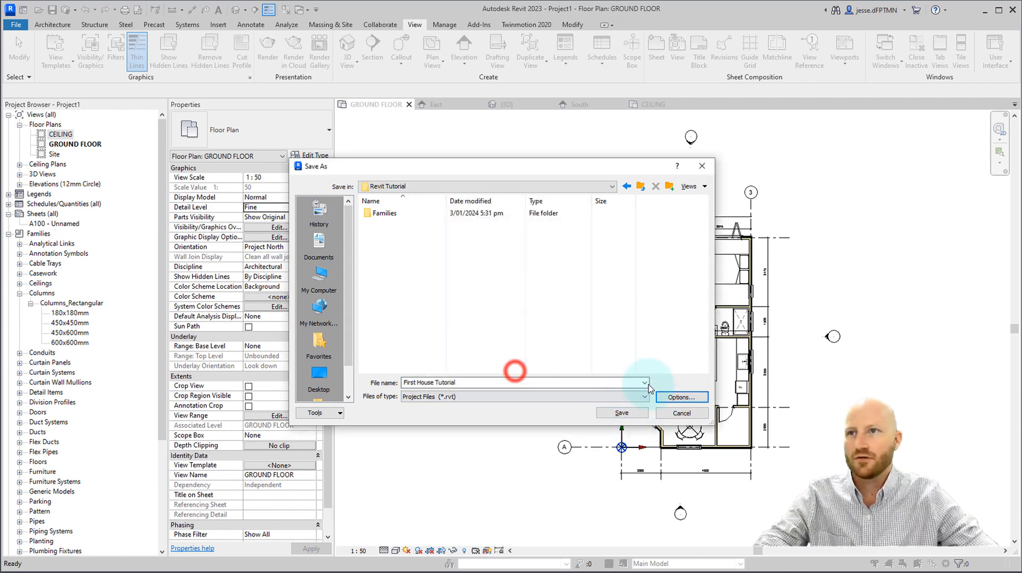
left_click(633, 413)
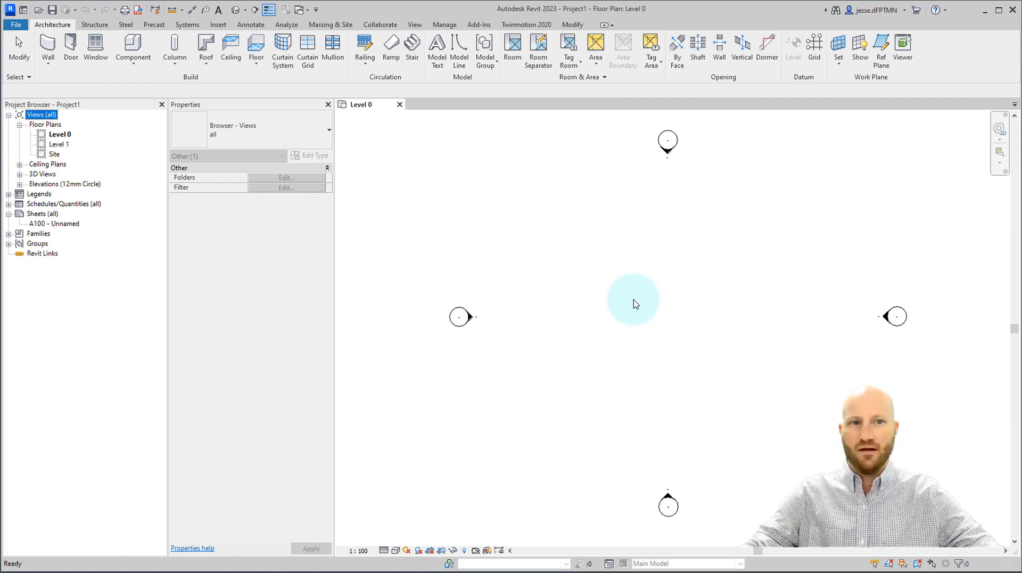
Step: Expand the Basic Wall, Basic Roof and Floor type lists under Families in the project browser
left_click(9, 233)
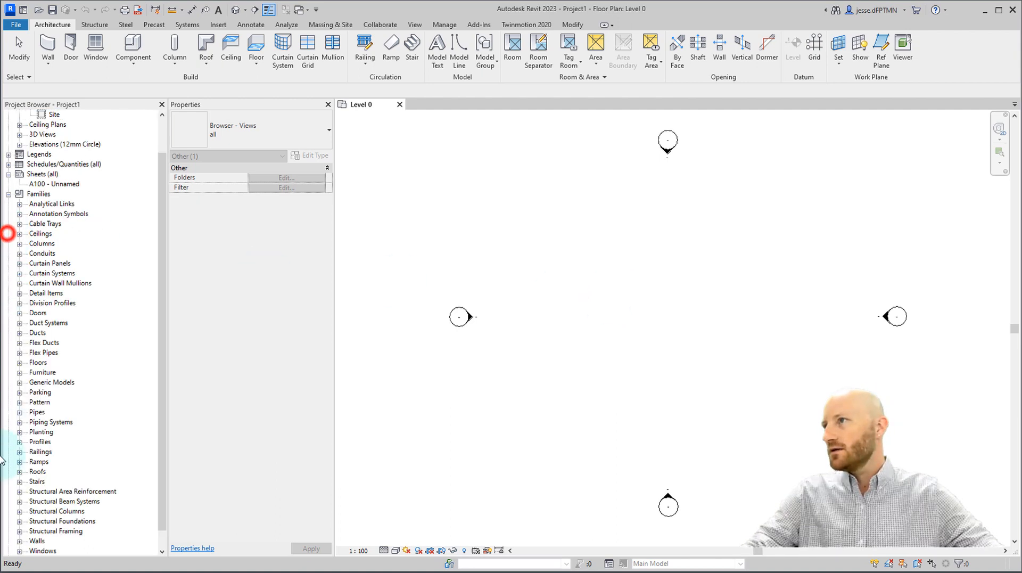
left_click(19, 541)
left_click(30, 531)
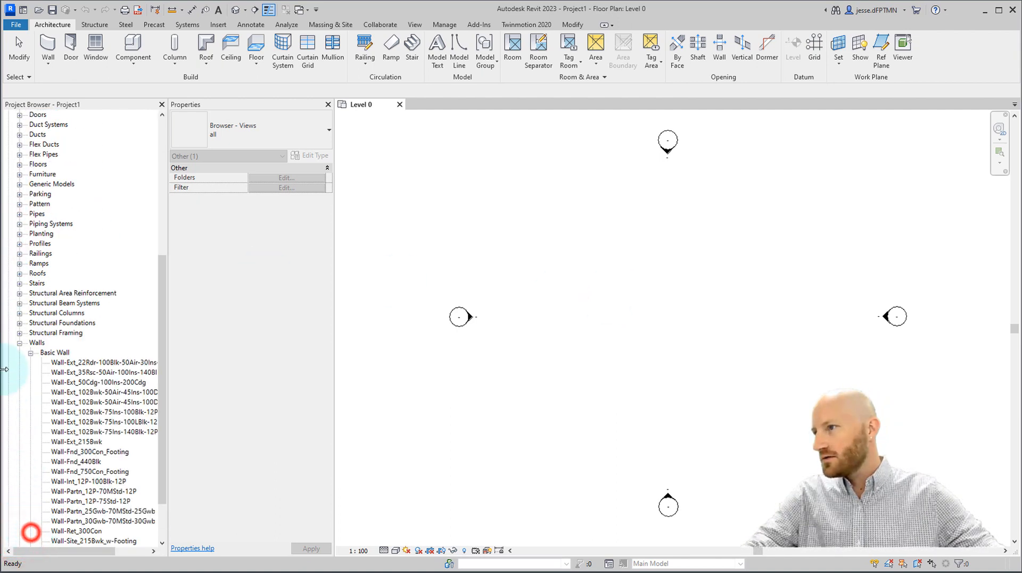
left_click(20, 273)
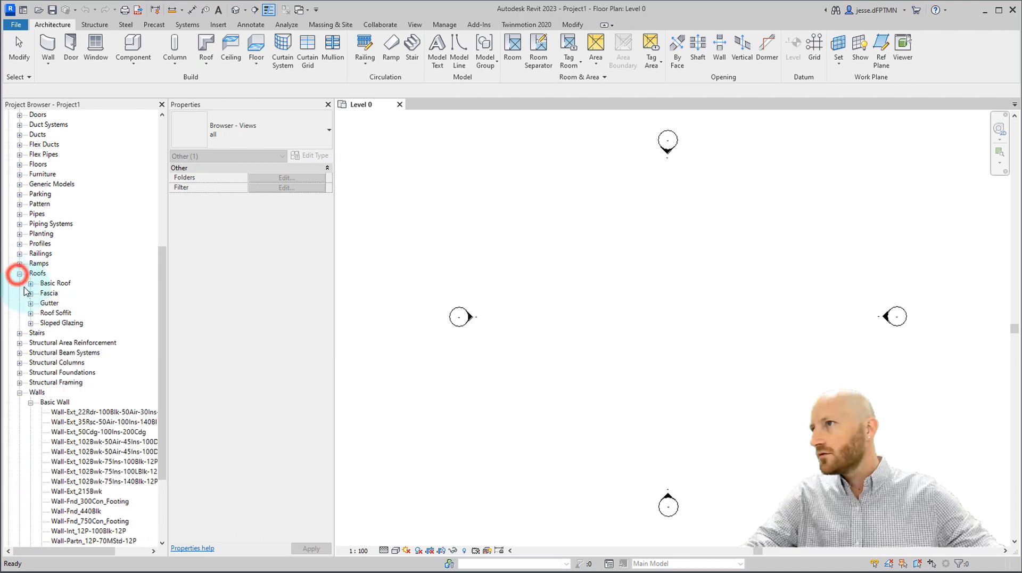
left_click(30, 283)
left_click(20, 164)
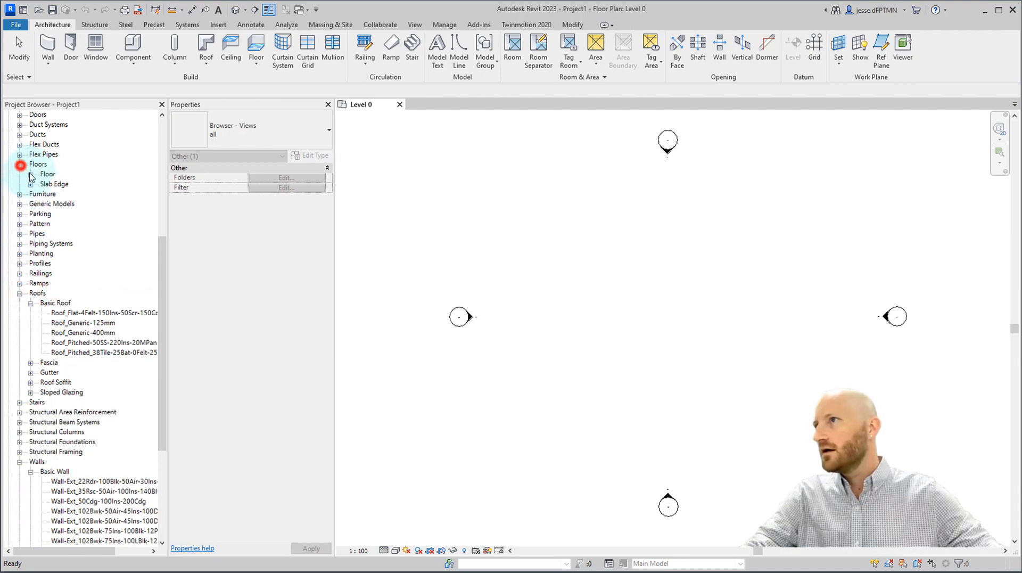
left_click(30, 174)
scroll(111, 293, "down", 3)
scroll(110, 293, "down", 4)
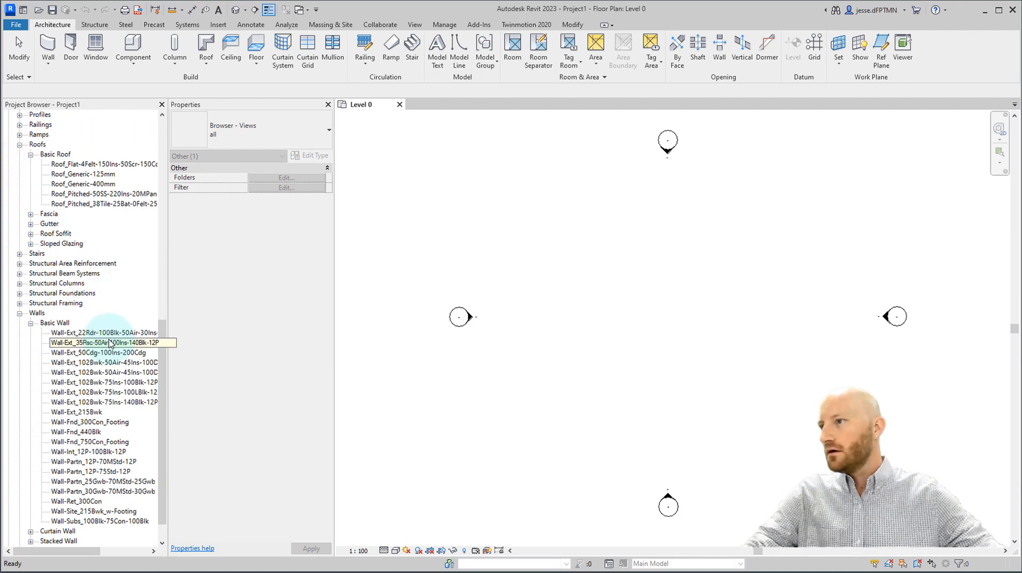
Step: Delete all the exterior basic wall types whose names start with Wall-Ext, accepting the change to dependent types
left_click(104, 412)
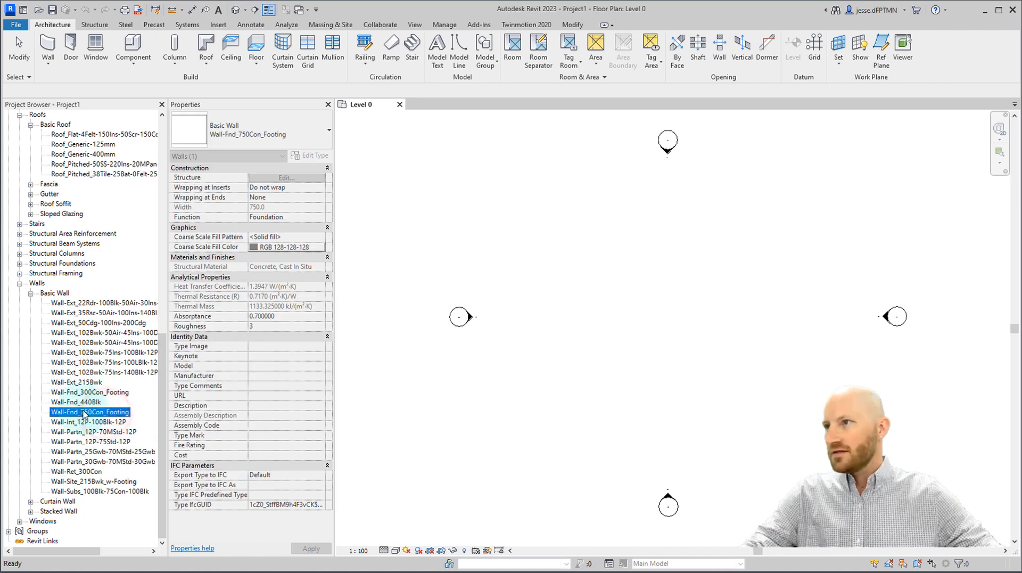
left_click(89, 382)
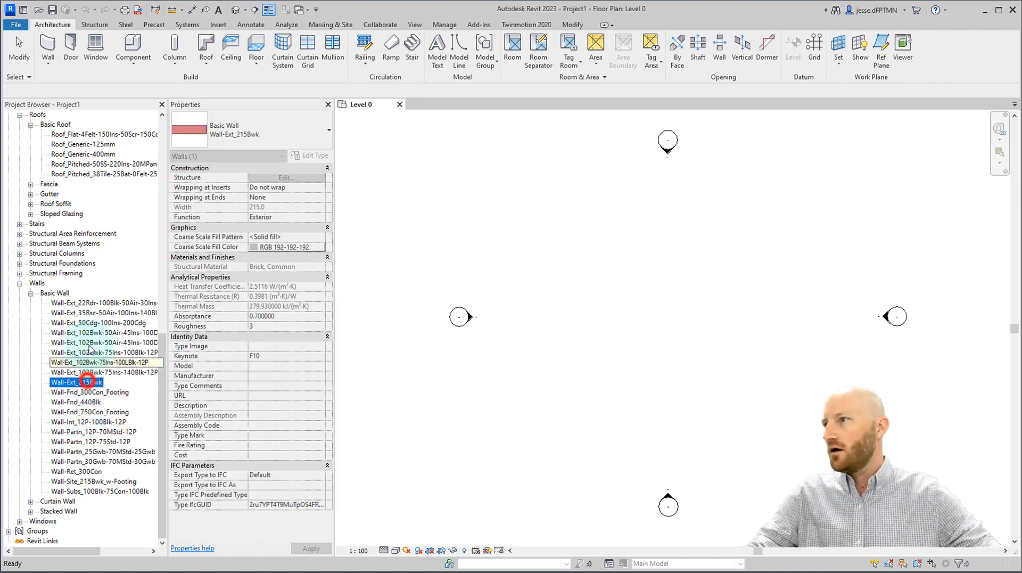
left_click(88, 304, "shift")
right_click(88, 309)
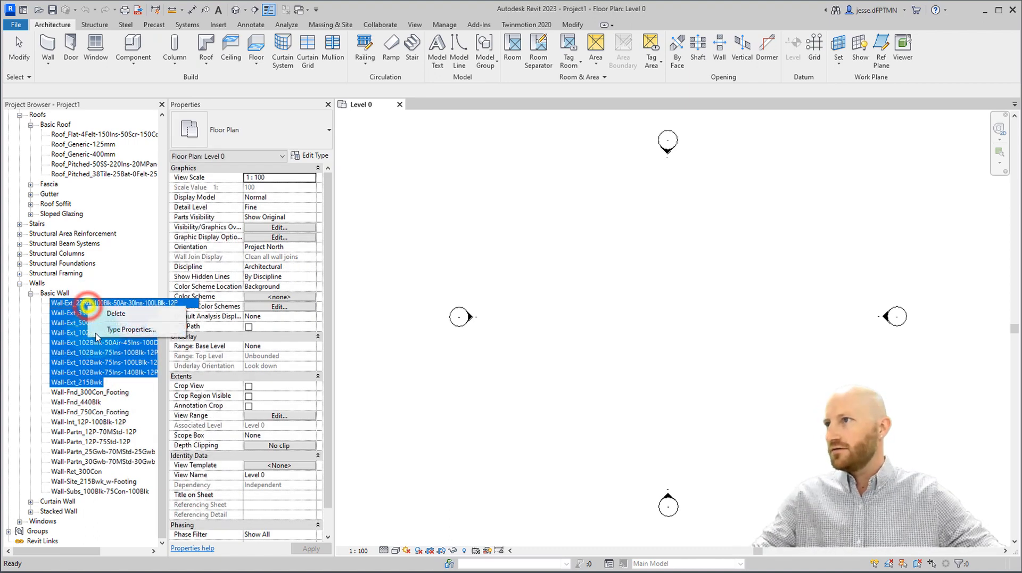
left_click(115, 313)
left_click(541, 325)
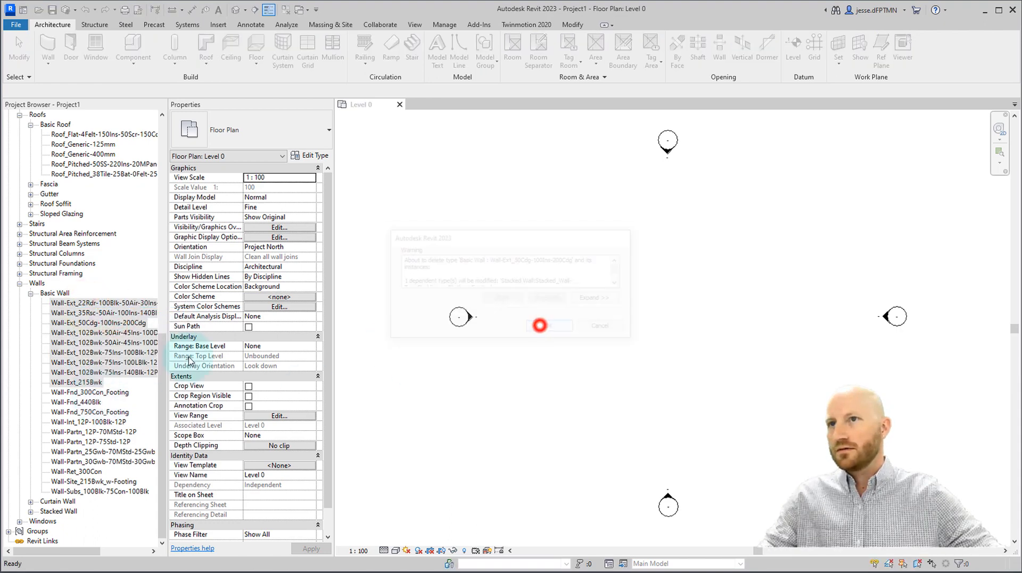
Step: Delete the basic wall types from Wall-Int_12P-100Blk-12P through Wall-Subs_100Blk-75Con-100Blk, accepting the change to dependent types
left_click(80, 421)
left_click(88, 491, "shift")
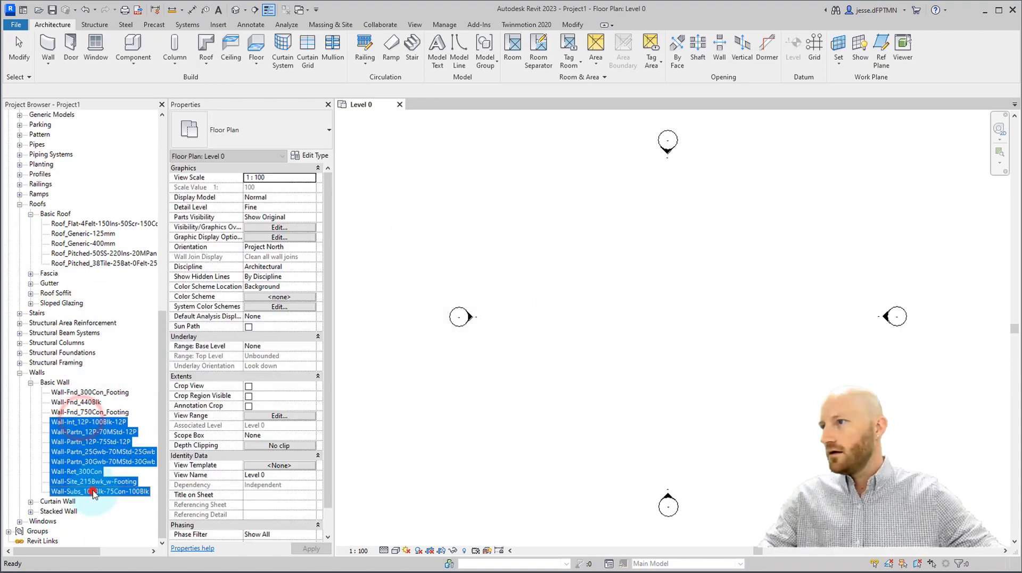
right_click(92, 487)
left_click(133, 491)
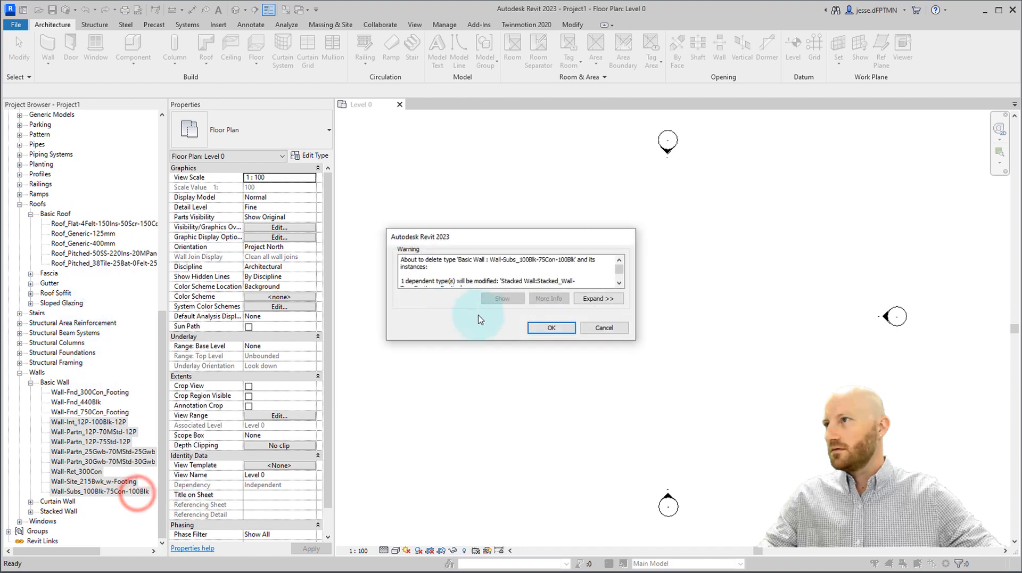
left_click(539, 326)
Step: Delete all basic roof types except the pitched 38Tile roof
left_click(80, 332)
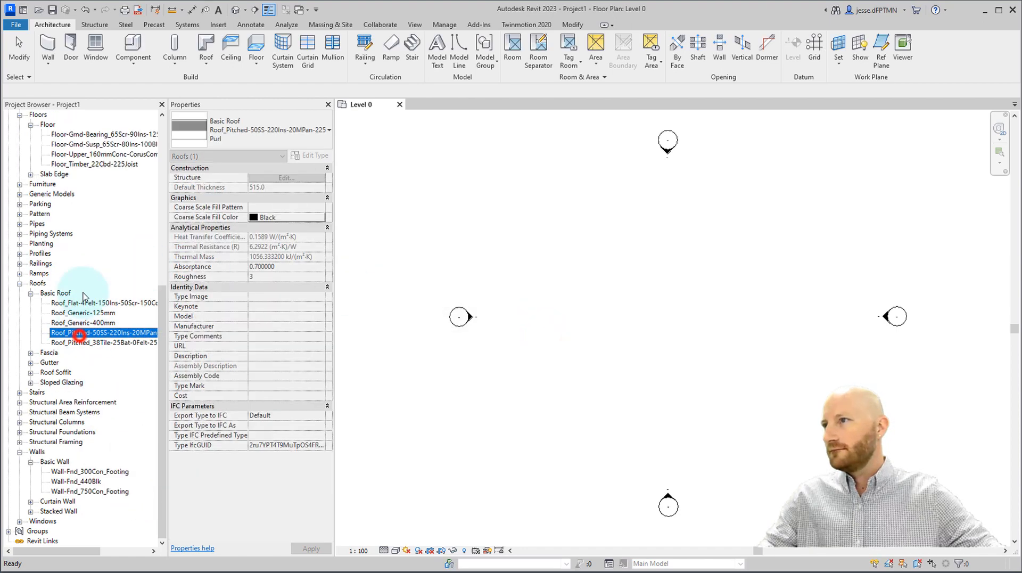
left_click(74, 302, "shift")
right_click(82, 299)
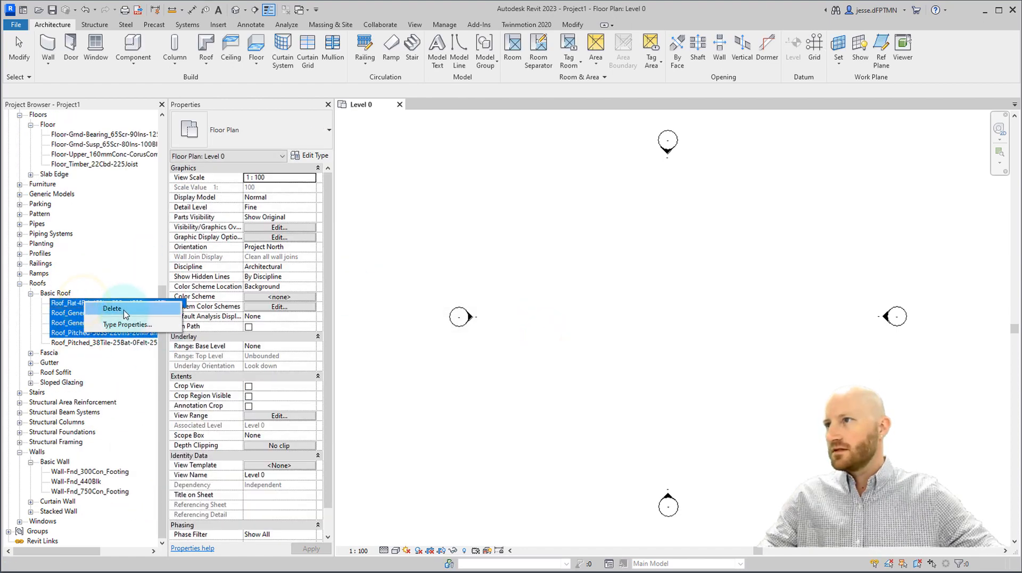
left_click(126, 309)
Step: Delete all floor types except Floor_Timber_22Cbd-225Joist
left_click(97, 195)
left_click(88, 174, "shift")
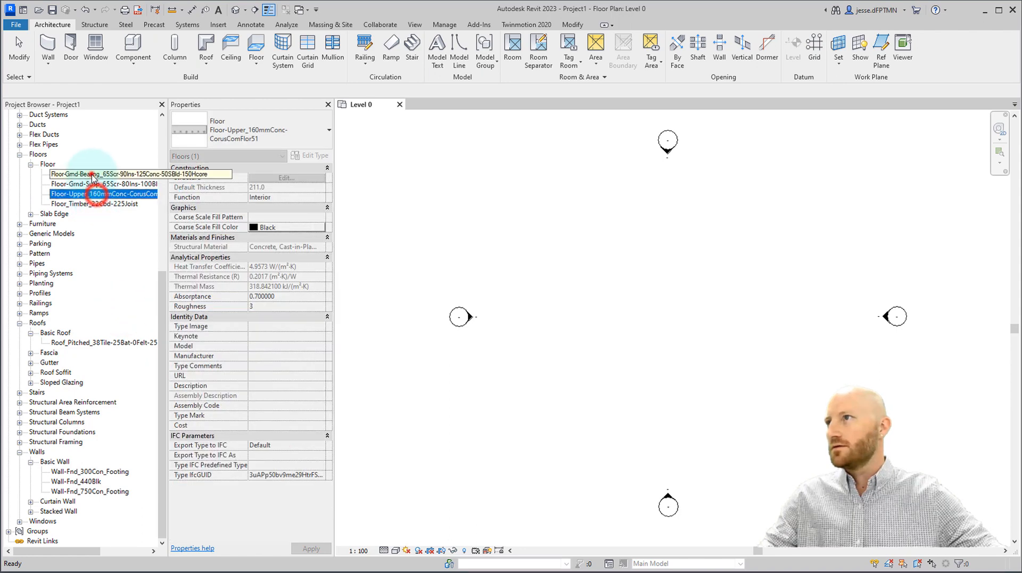
right_click(89, 174)
left_click(122, 182)
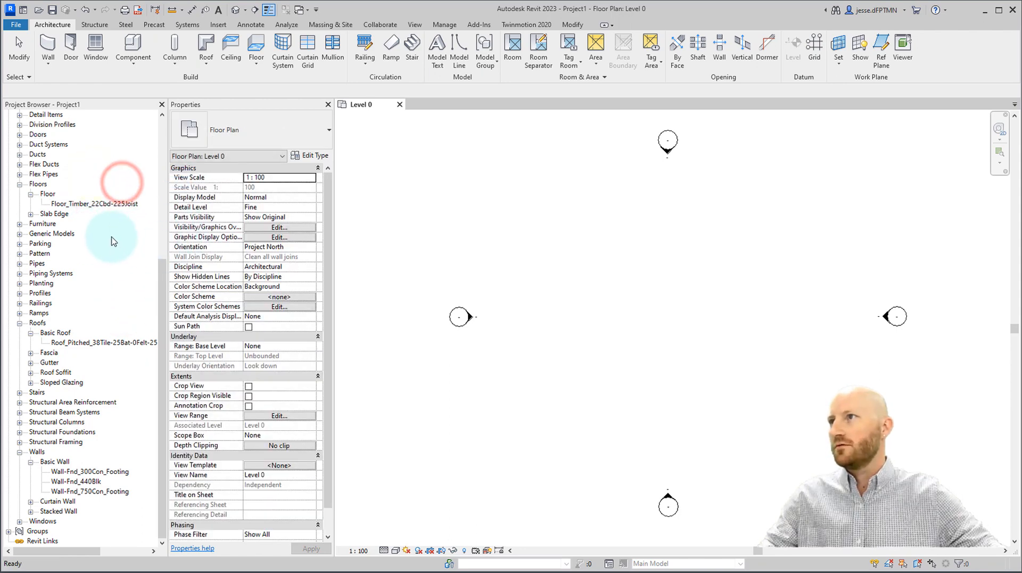
left_click(481, 213)
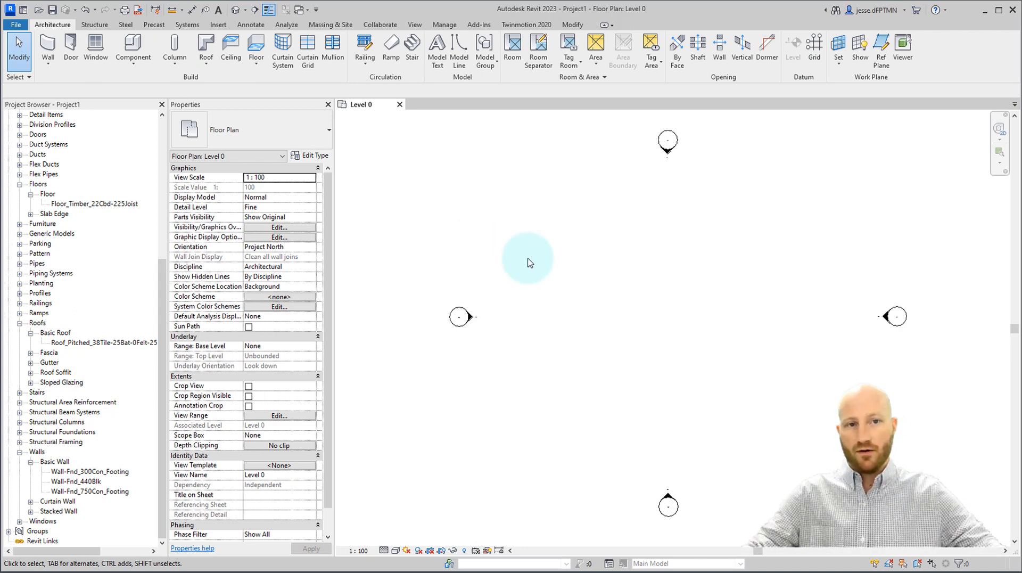
Step: Turn on visibility of the Internal Origin and Project Base Point site subcategories in the Level 0 floor plan
left_click(415, 24)
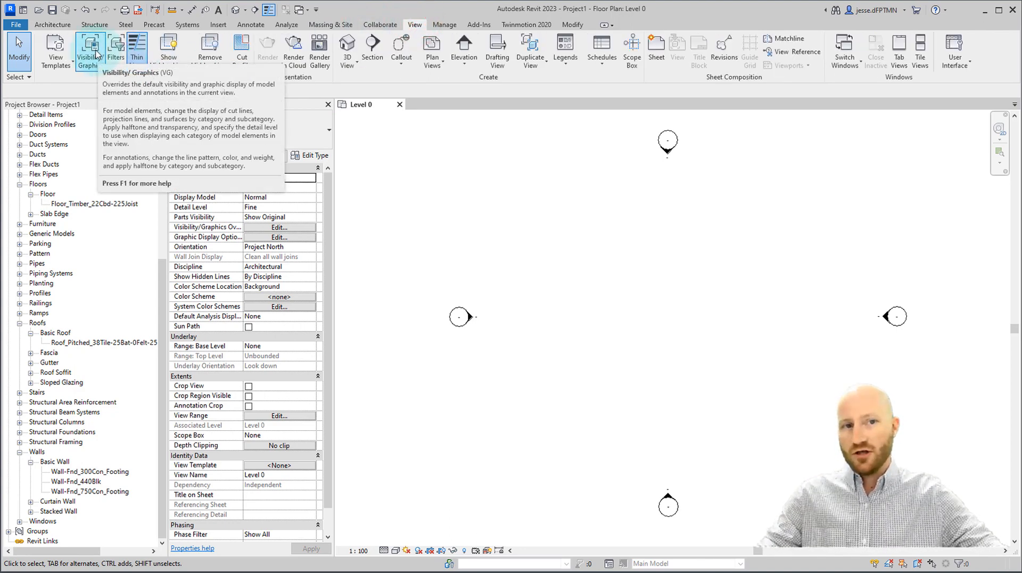
left_click(90, 51)
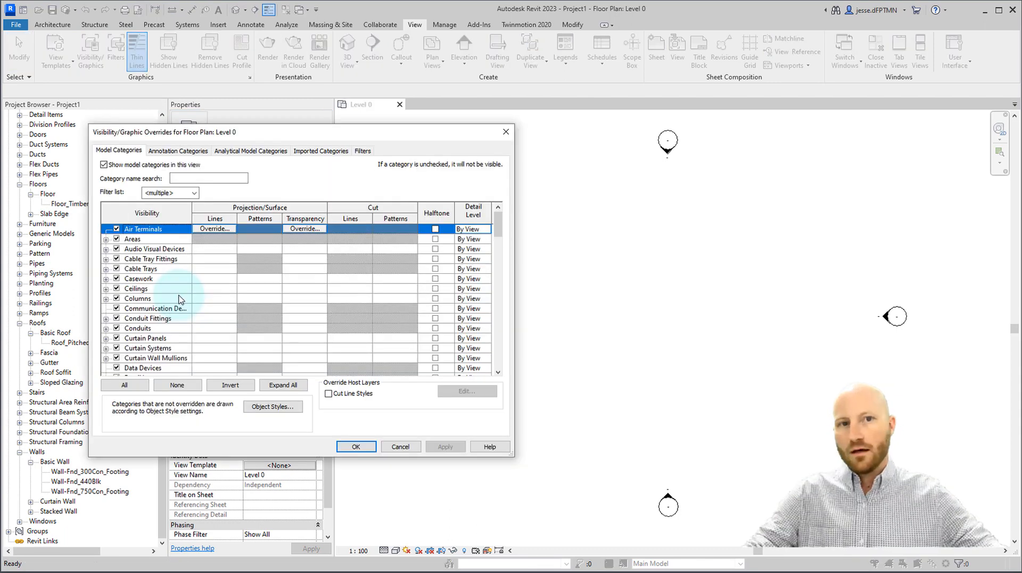
key("s")
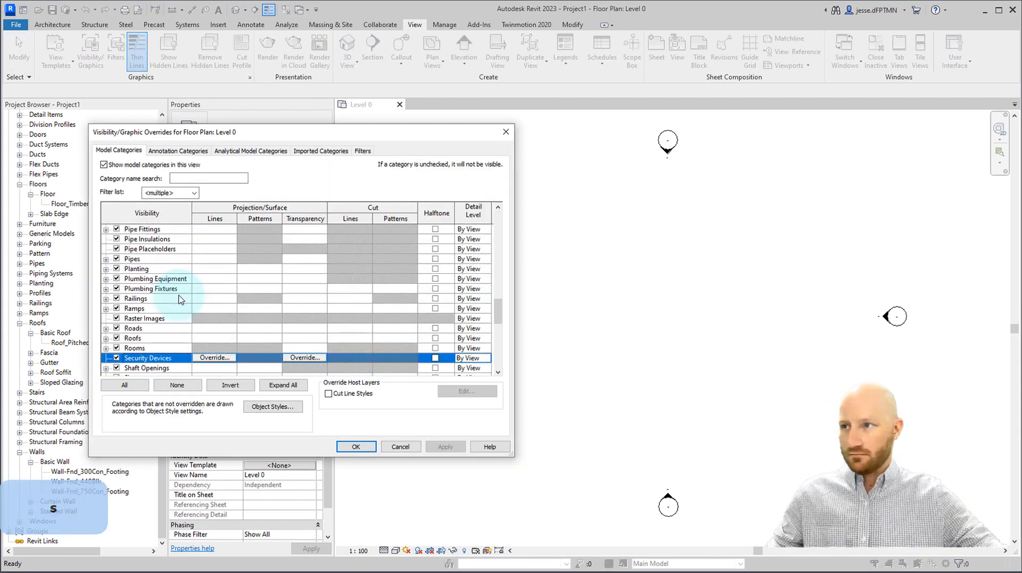
scroll(153, 320, "down", 1)
left_click(106, 348)
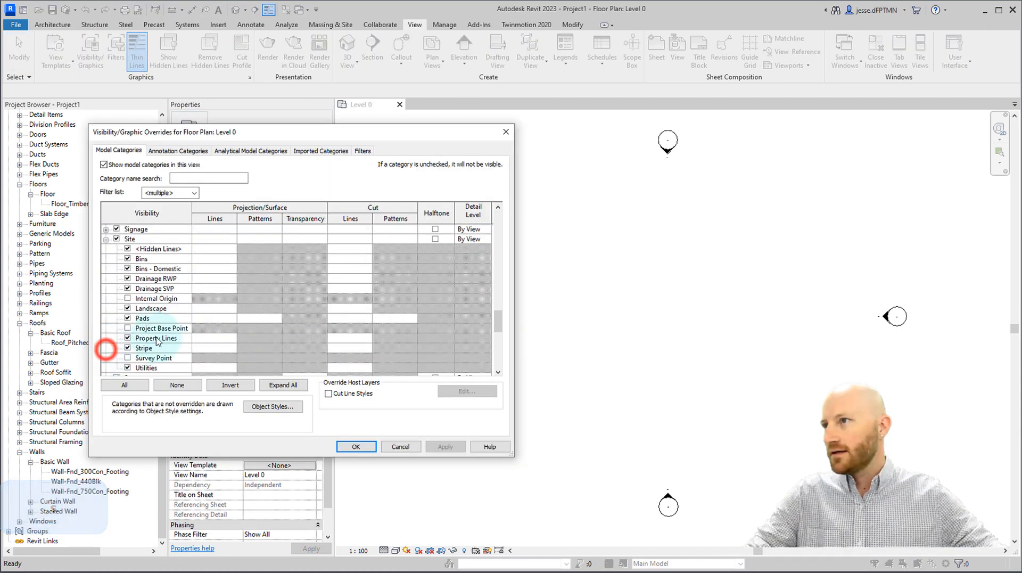
left_click(128, 298)
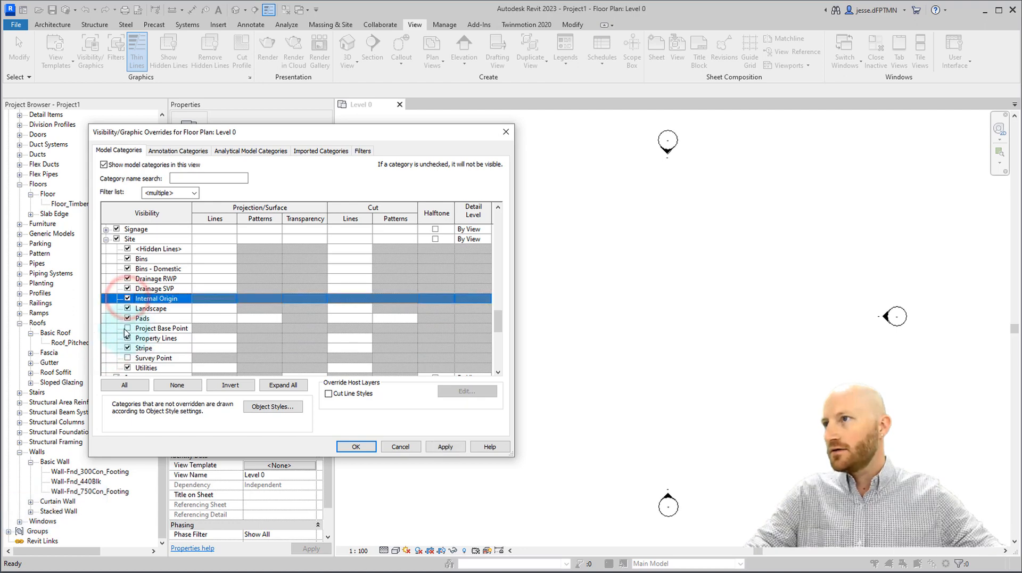
left_click(128, 327)
left_click(357, 447)
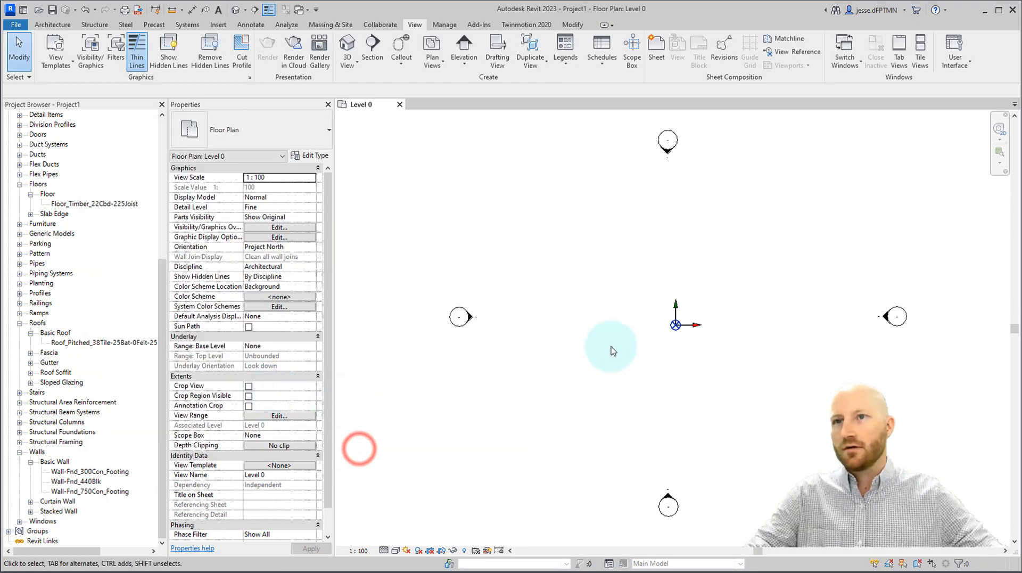
left_click(655, 369)
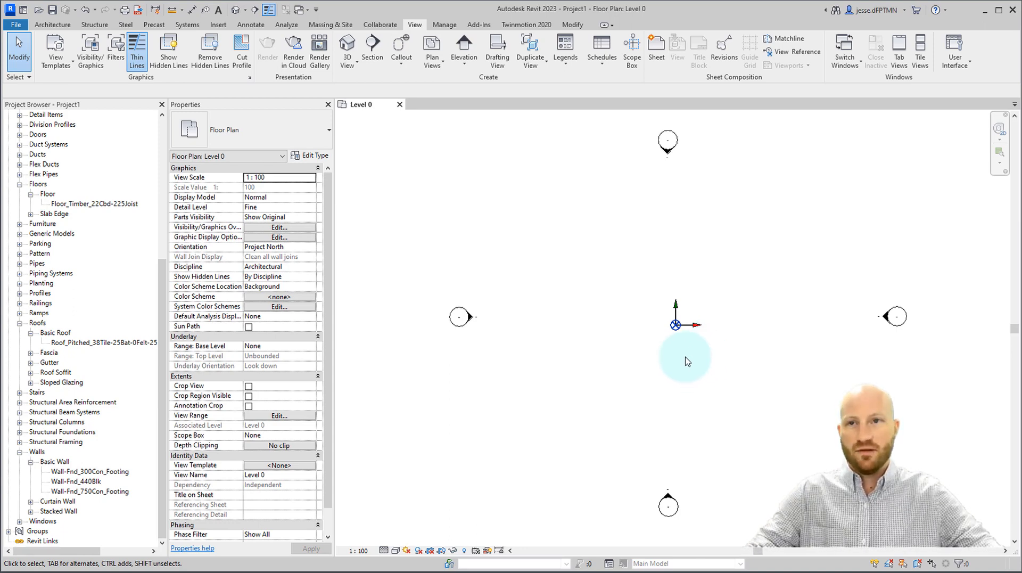
Step: Draw a vertical grid line from the internal origin upward, ending above the north elevation marker
key("g")
key("r")
left_click(675, 325)
middle_click_drag(707, 228, 598, 304)
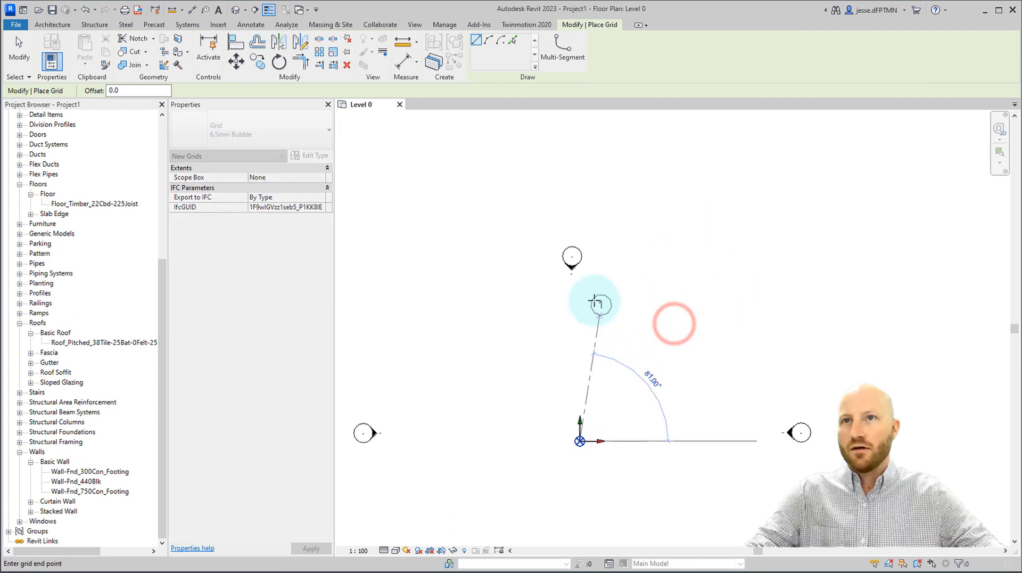
scroll(577, 176, "down", 1)
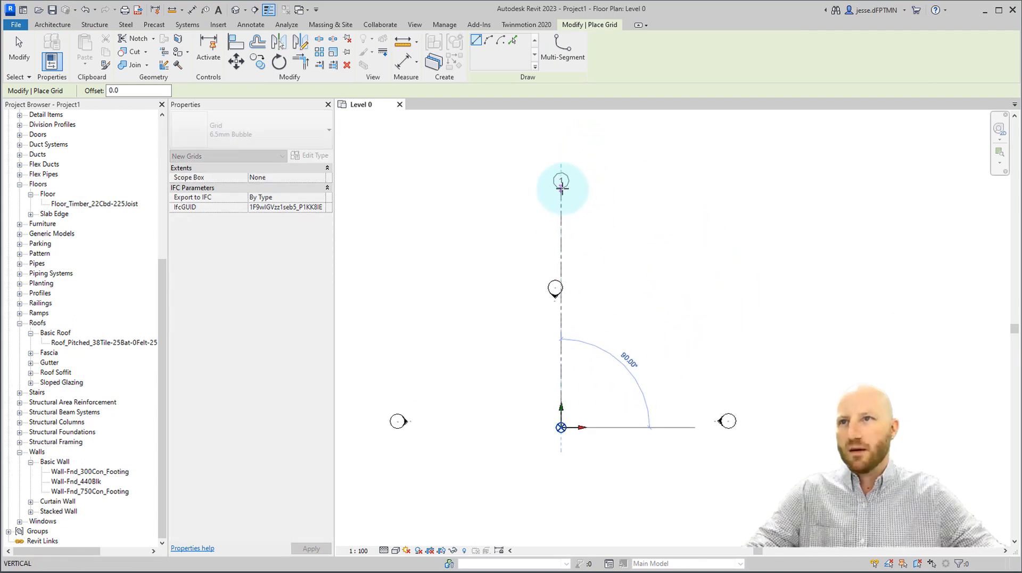
left_click(561, 188)
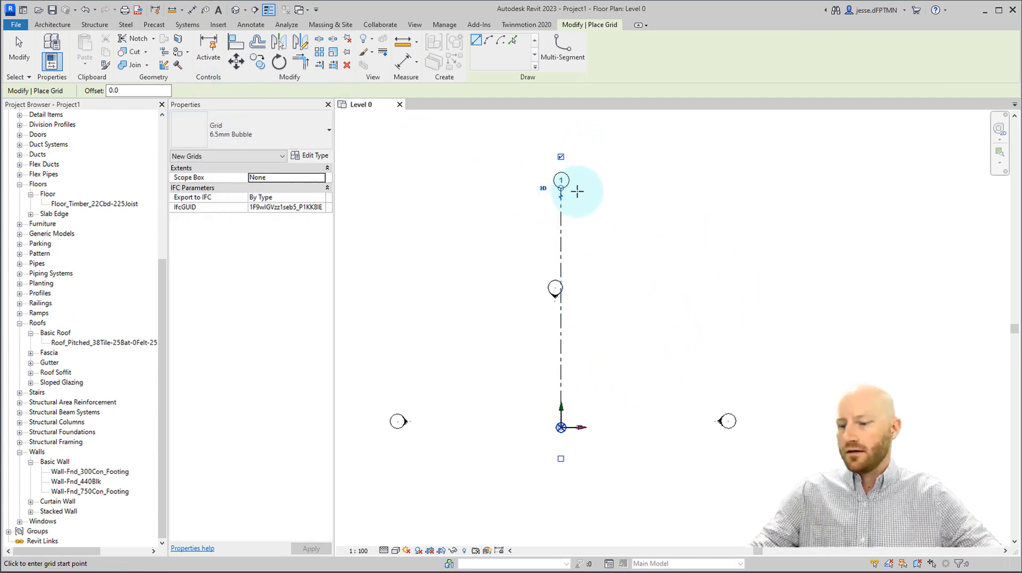
key("Escape")
Step: Copy vertical grid 1 horizontally with Multiple on, placing copies 2000 mm to its right and a further 4500 mm beyond that
left_click(560, 213)
key("c")
key("o")
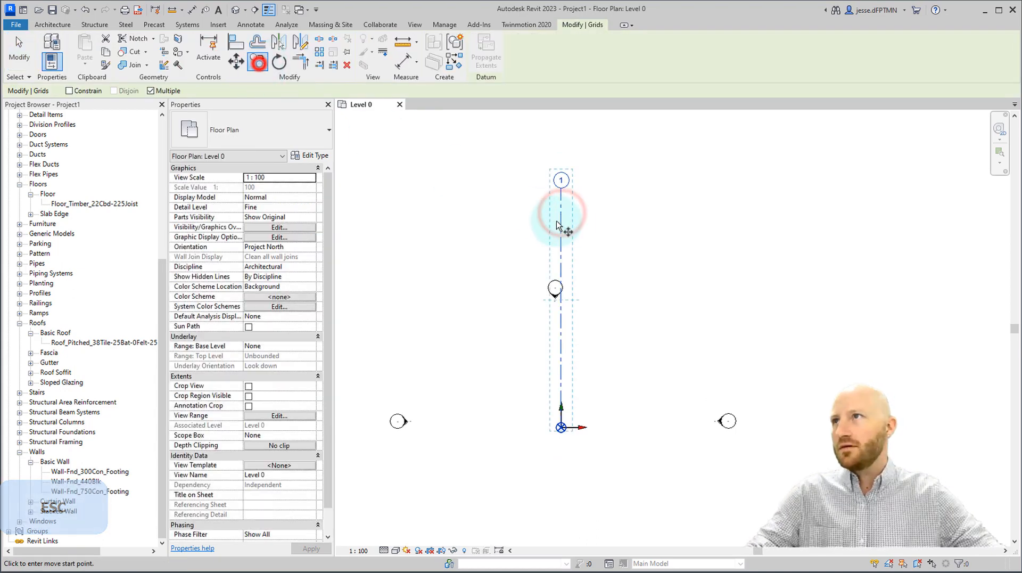
left_click(561, 216)
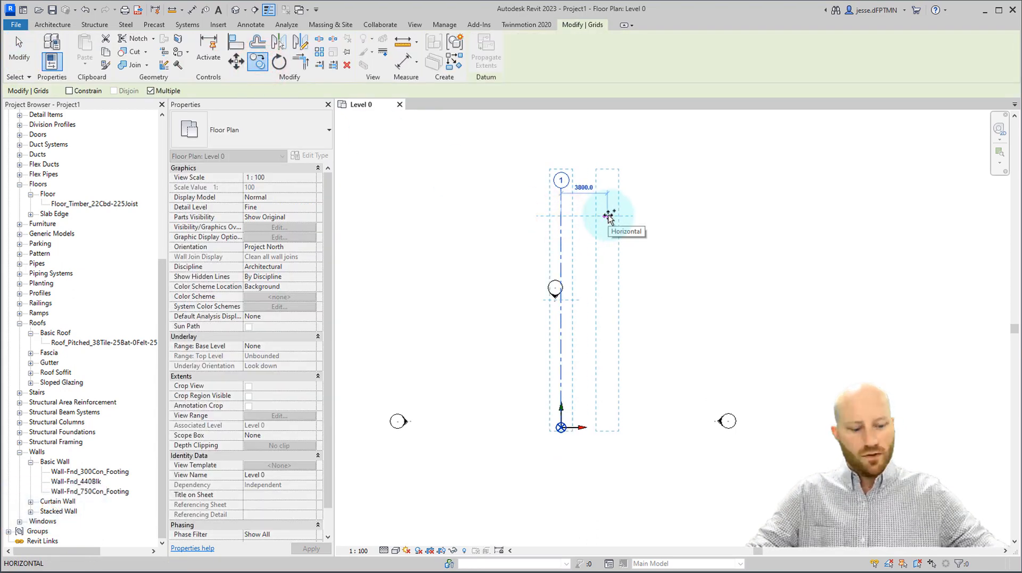
type("2000")
key("Return")
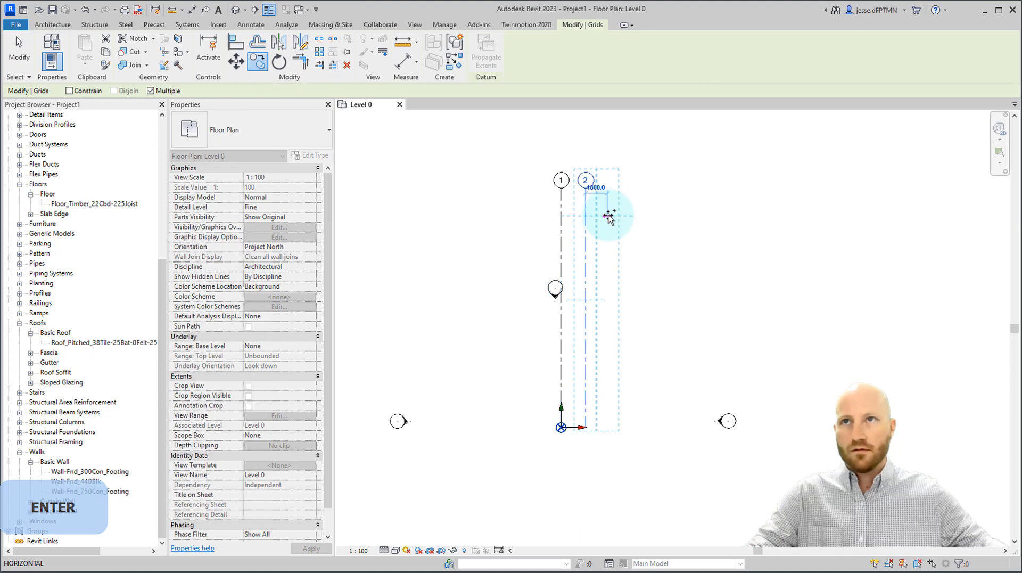
type("4500")
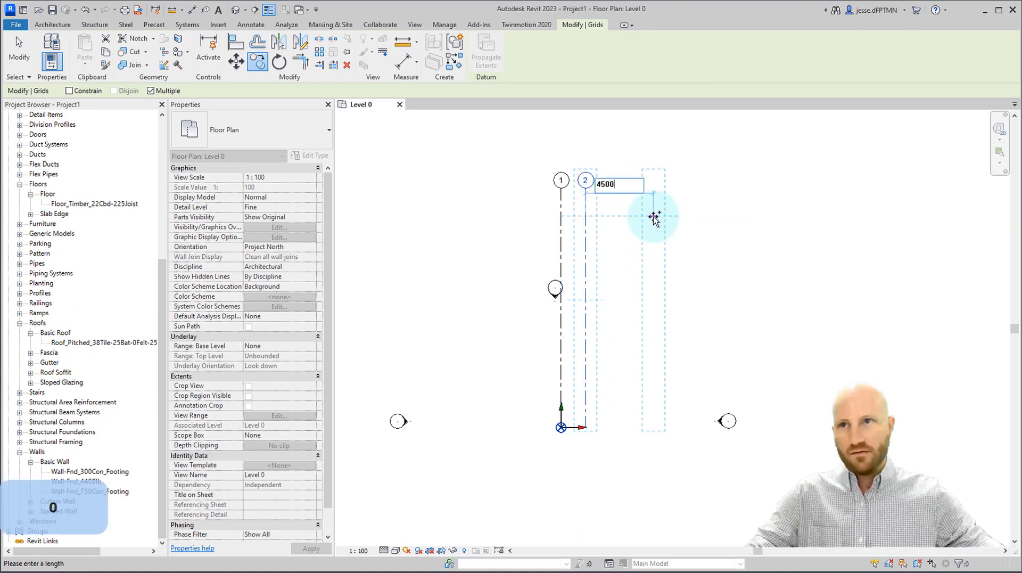
key("Return")
key("Escape")
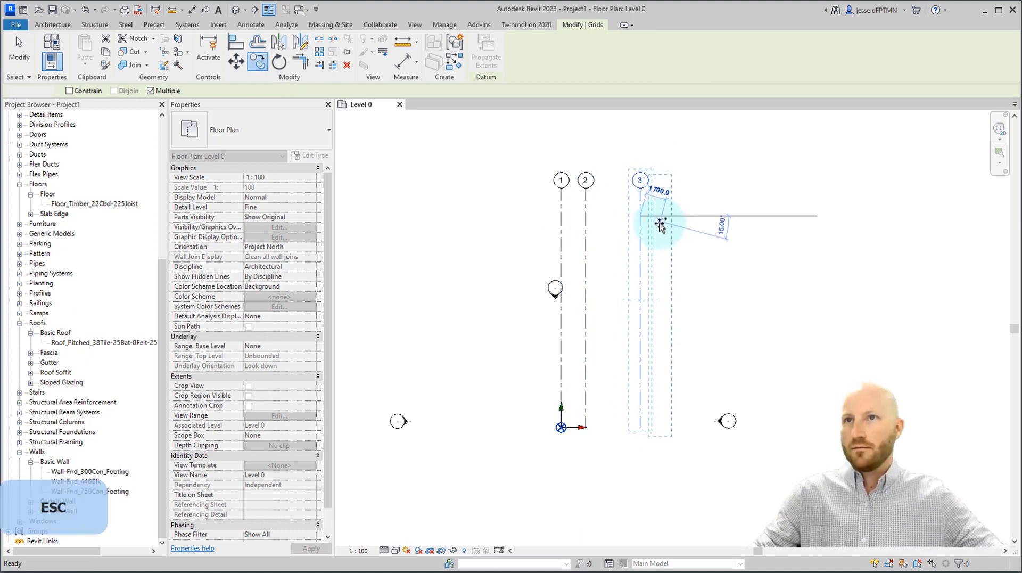
Step: Create a similar grid running horizontally from the origin to a bubble end just left of grid 1
left_click(588, 218)
left_click(452, 61)
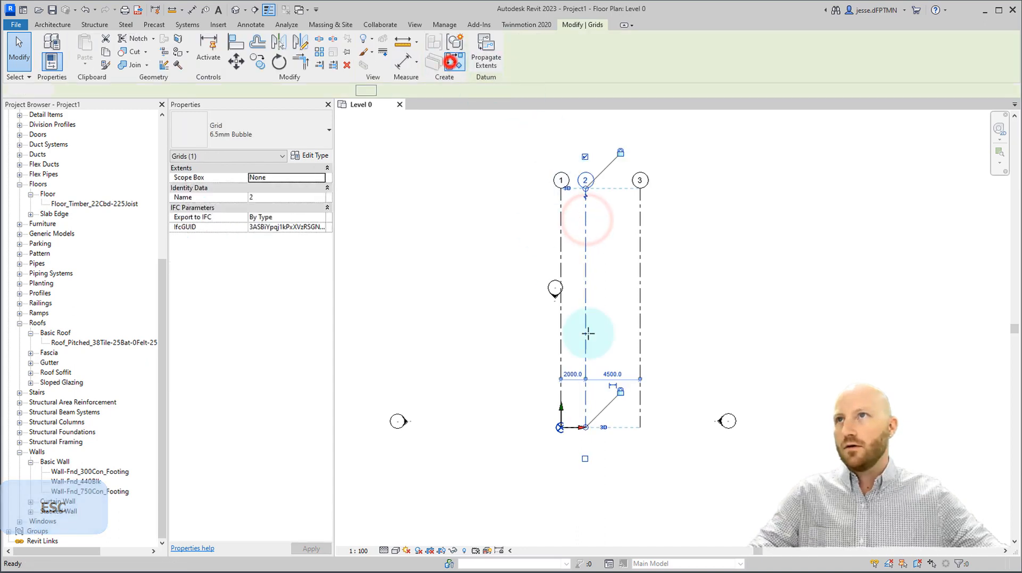
left_click(562, 427)
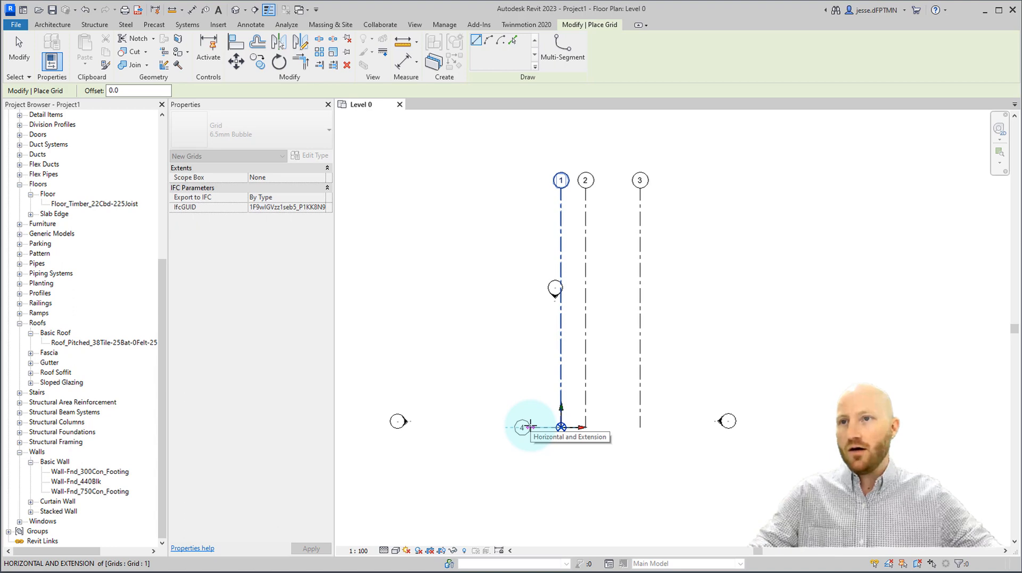
left_click(531, 427)
left_click(19, 53)
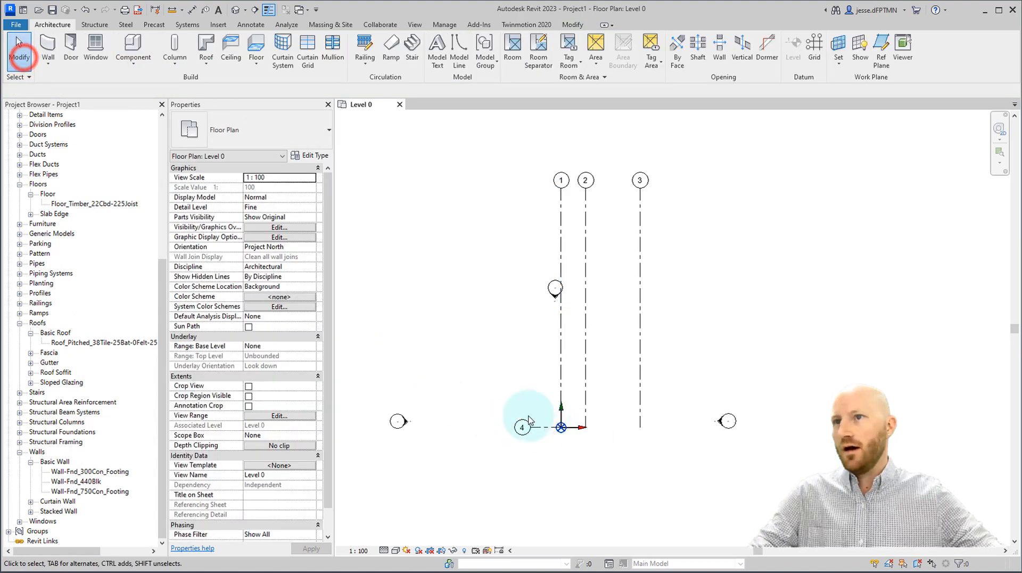
Step: Extend the horizontal grid to the right past grid 3, and the lower ends of the aligned vertical grids below the horizontal grid
left_click(527, 426)
left_click_drag(560, 427, 663, 427)
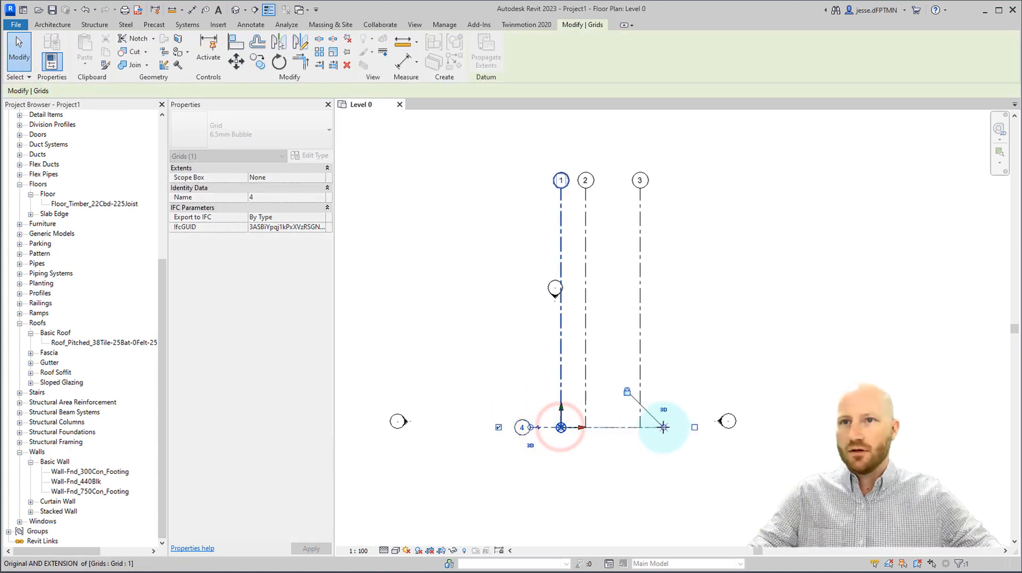
scroll(585, 433, "up", 2)
left_click(548, 393)
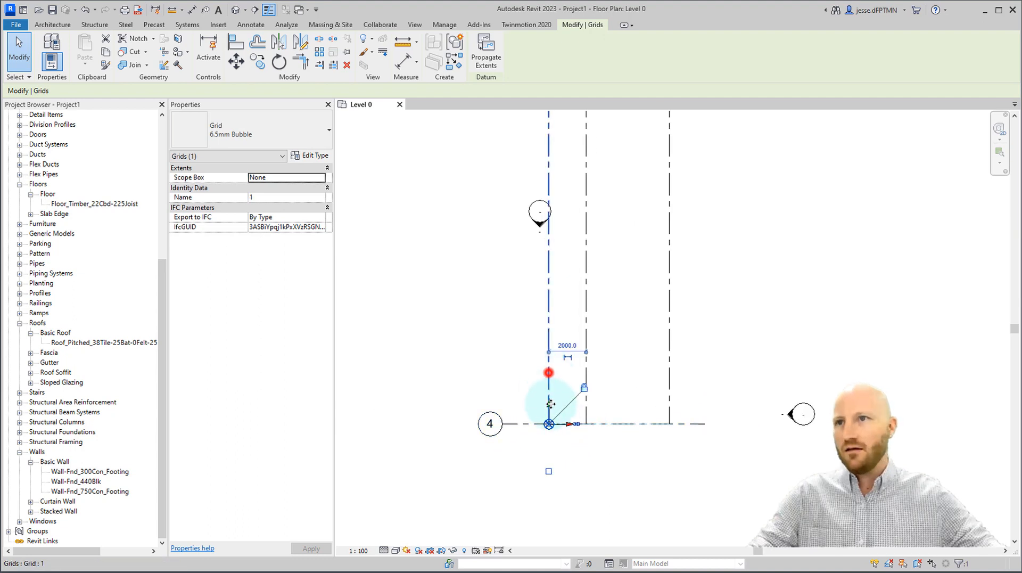
left_click_drag(549, 423, 548, 454)
middle_click_drag(550, 402, 540, 431)
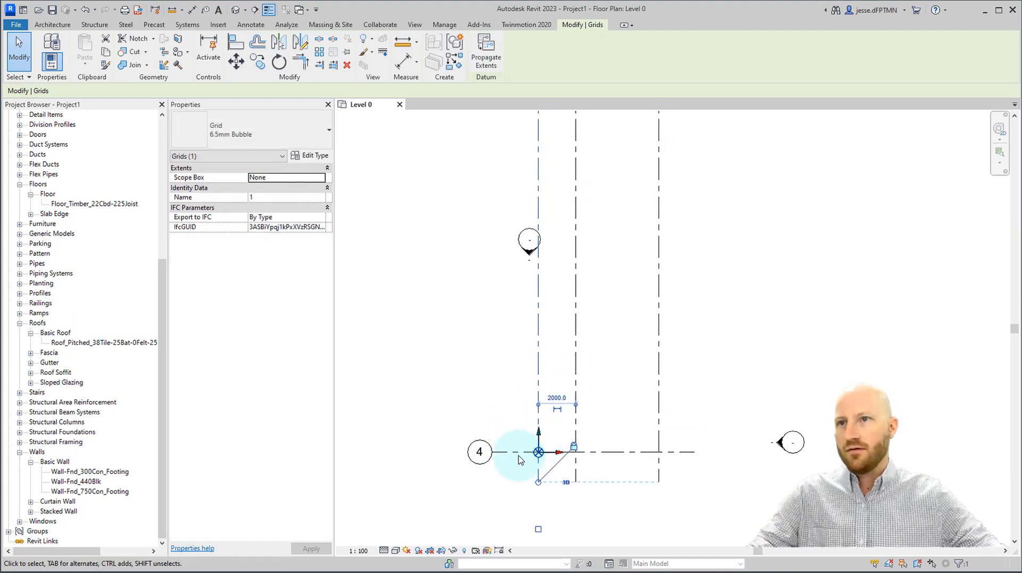
Step: Rename the horizontal grid as A
left_click(520, 452)
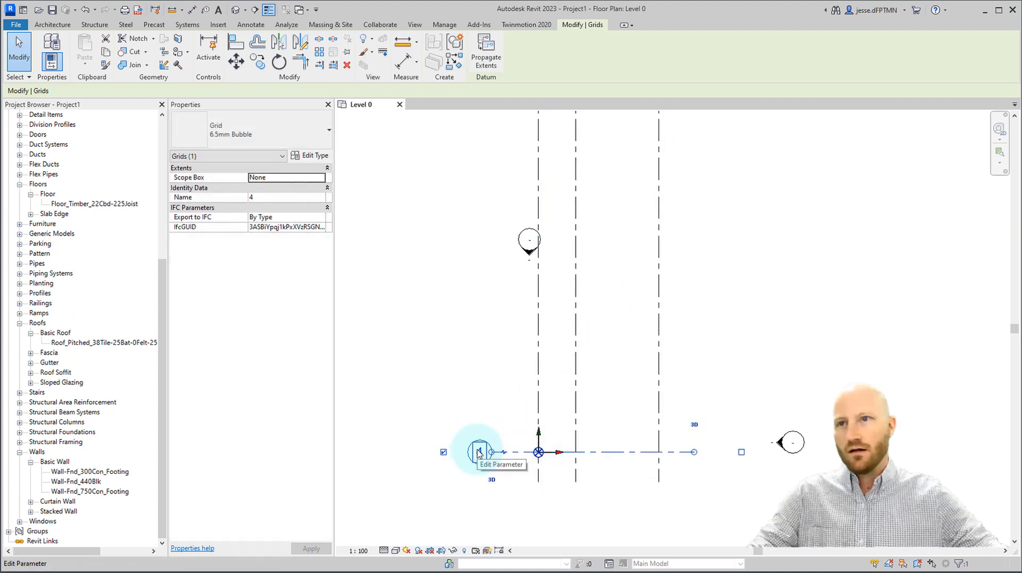
left_click(478, 452)
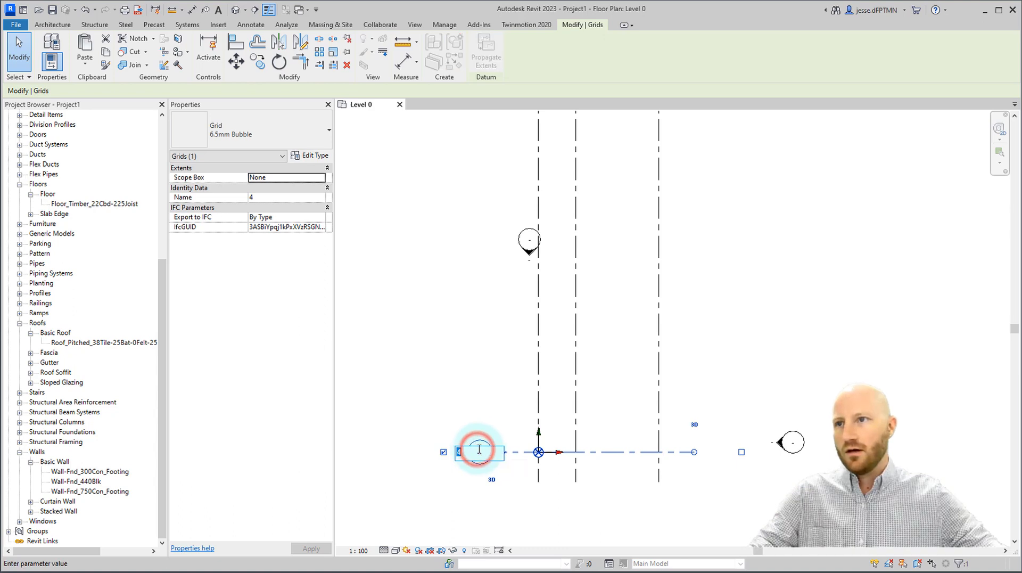
type("A")
left_click(489, 390)
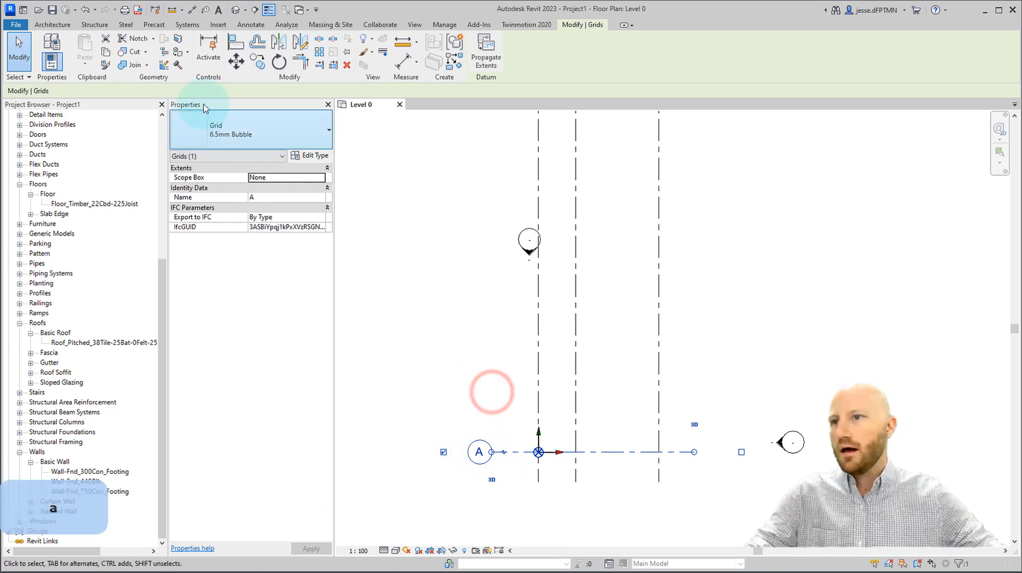
Step: Copy grid A vertically upward twice, 2100 mm above it and then a further 8530 mm
left_click(511, 452)
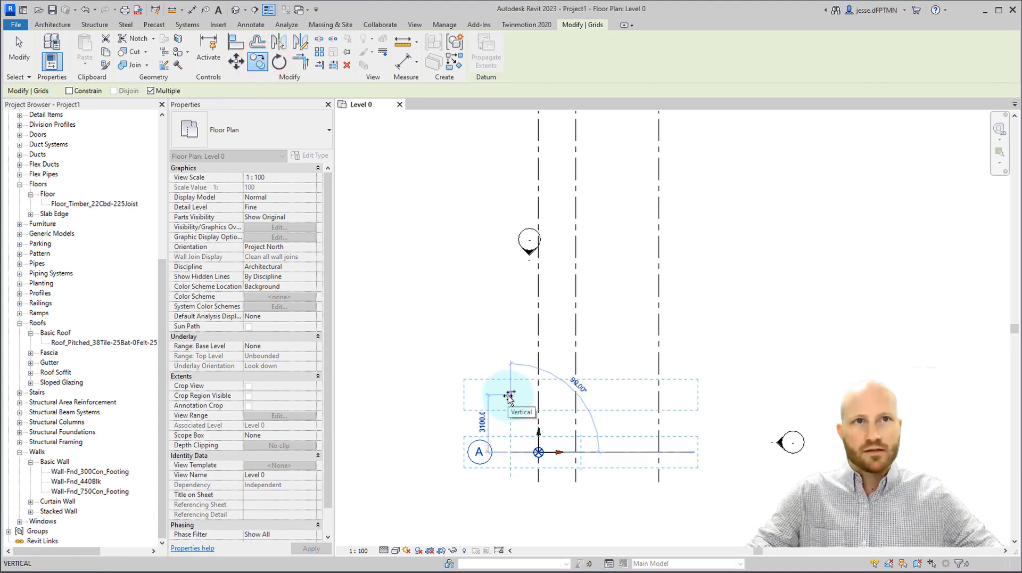
type("2100")
key("Return")
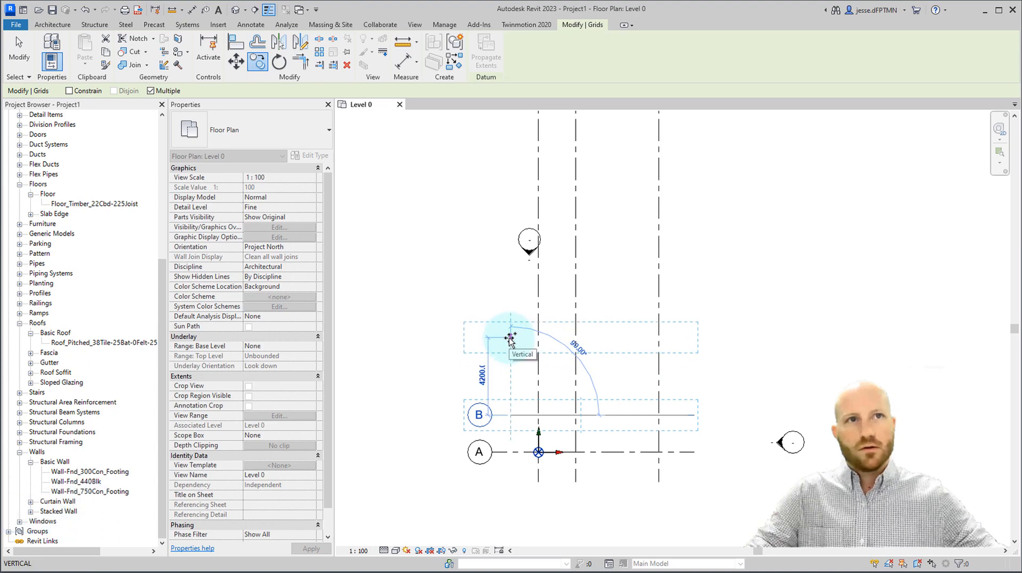
type("85")
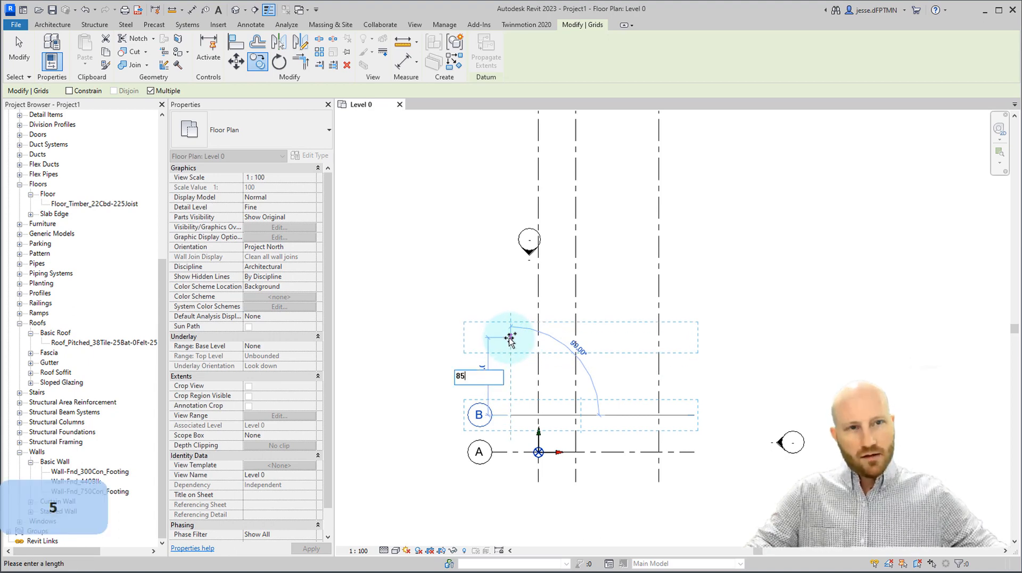
type("30")
key("Return")
key("Escape")
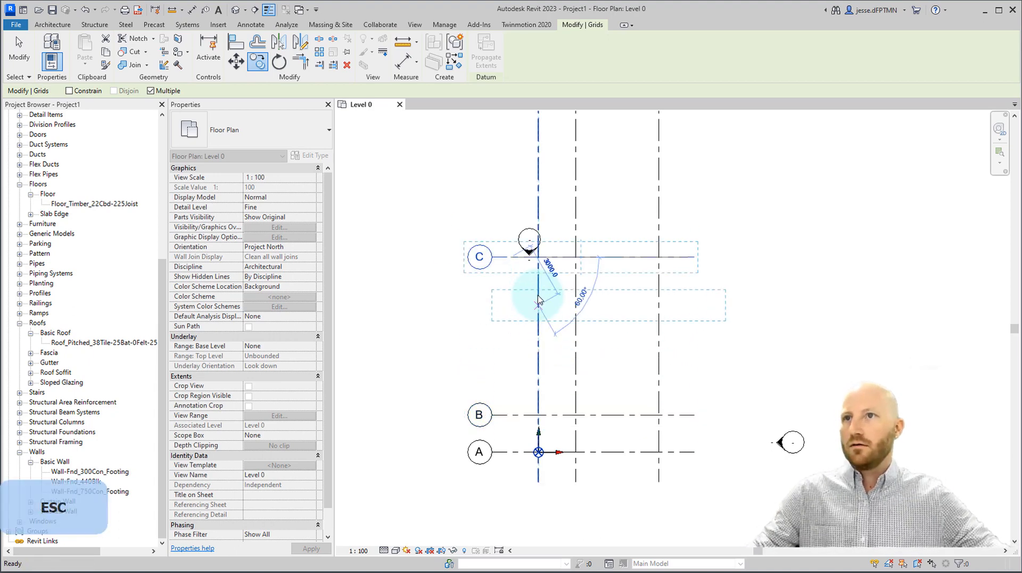
Step: Shorten the upper ends of the aligned vertical grids so their bubbles sit just above grid C
middle_click_drag(537, 301, 515, 371)
left_click(511, 238)
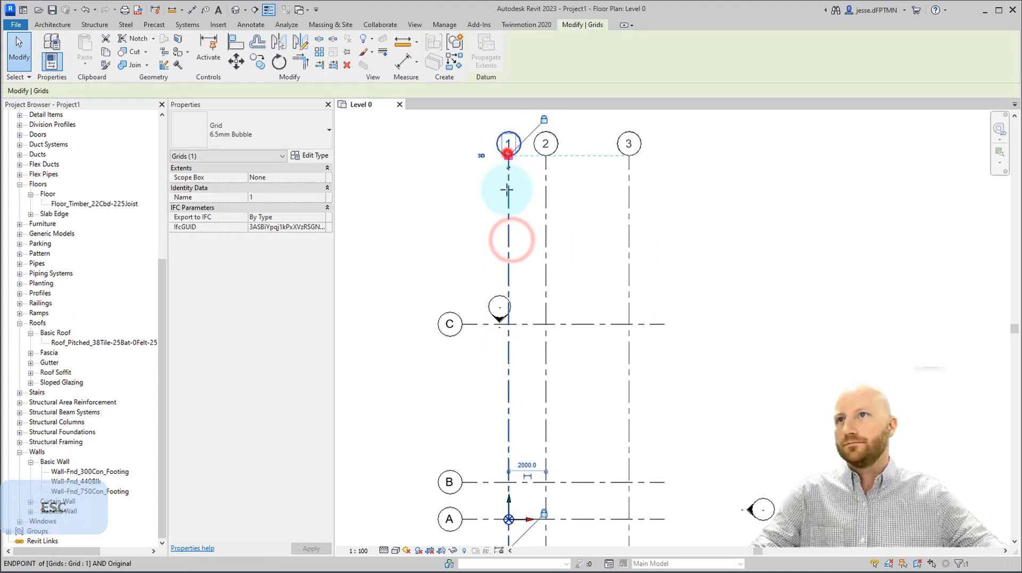
left_click_drag(507, 155, 506, 282)
scroll(489, 373, "down", 3)
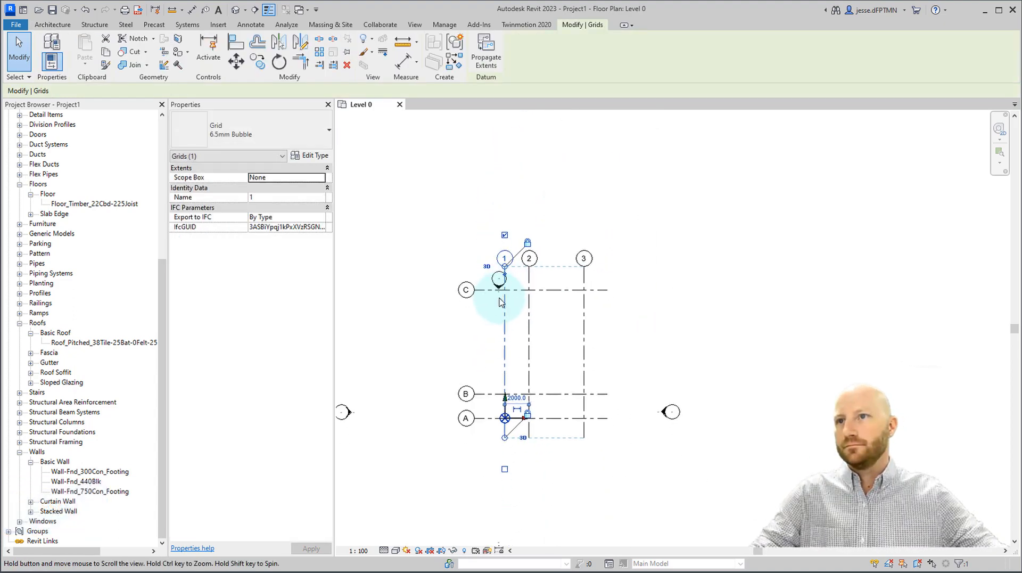
middle_click_drag(549, 329, 585, 340)
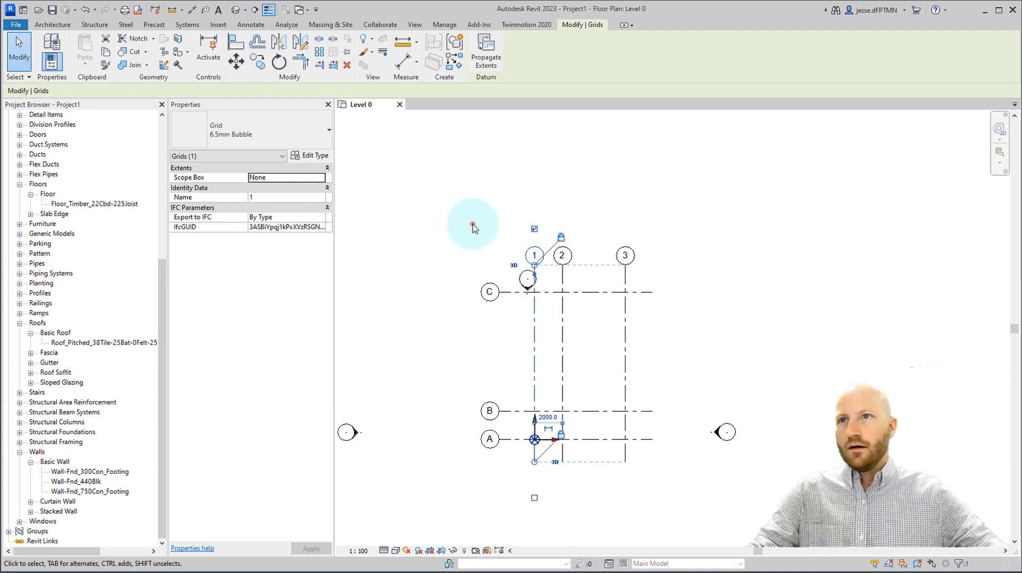
Step: Reposition the four elevation markers so each sits just outside its side of the grid layout
left_click(472, 224)
left_click_drag(468, 207, 609, 375)
left_click_drag(528, 280, 584, 222)
left_click(433, 396)
middle_click_drag(402, 457, 454, 436)
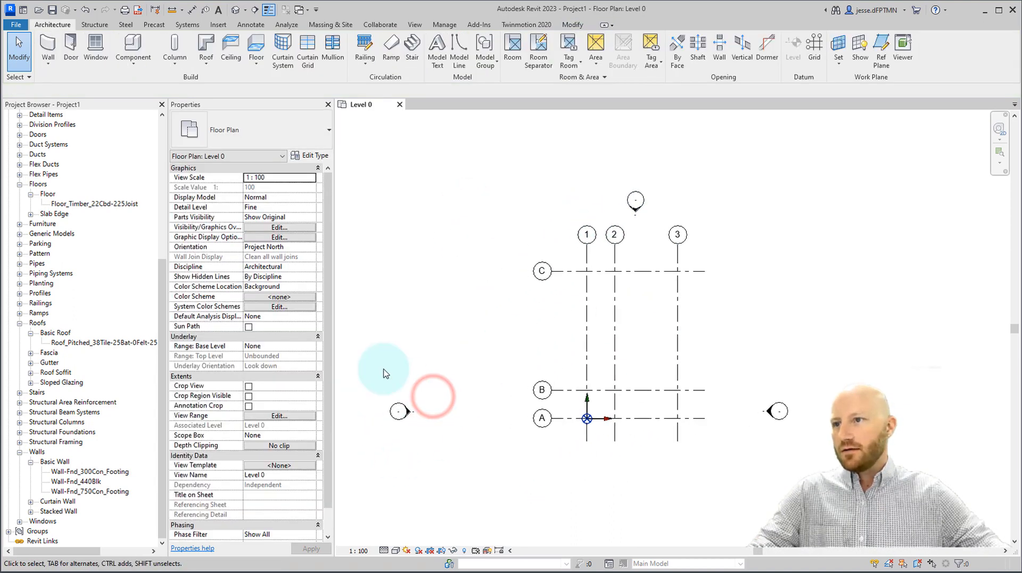
left_click_drag(383, 375, 461, 453)
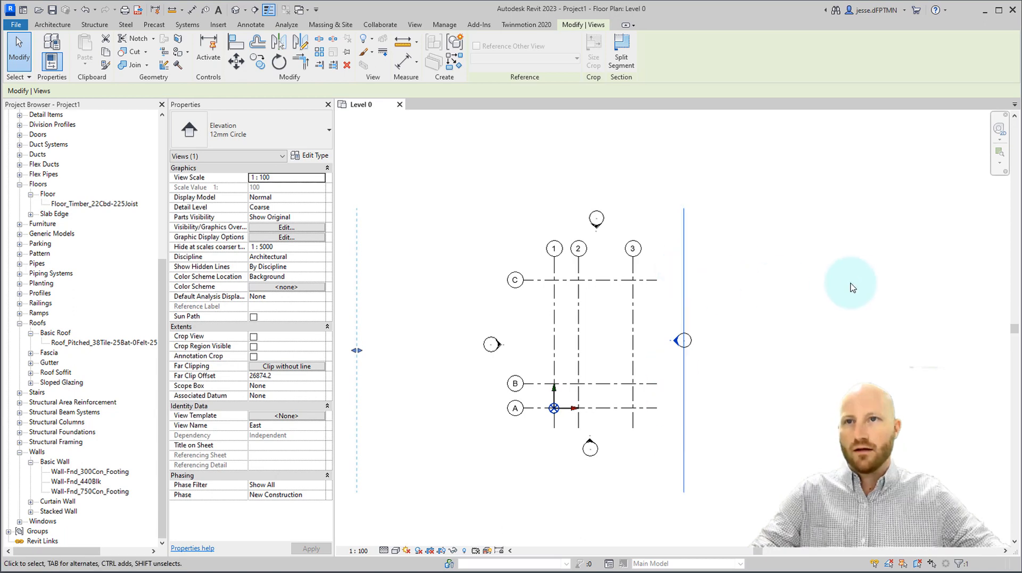
left_click(856, 274)
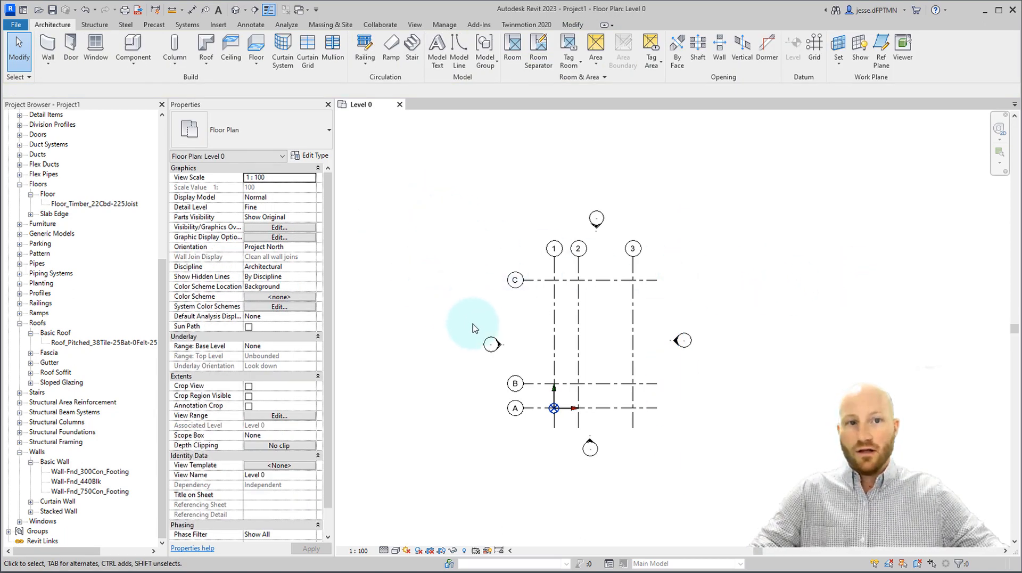
Step: Open the East elevation and extend the level lines past grid C and the grids' lower ends below Level 0
double_click(675, 340)
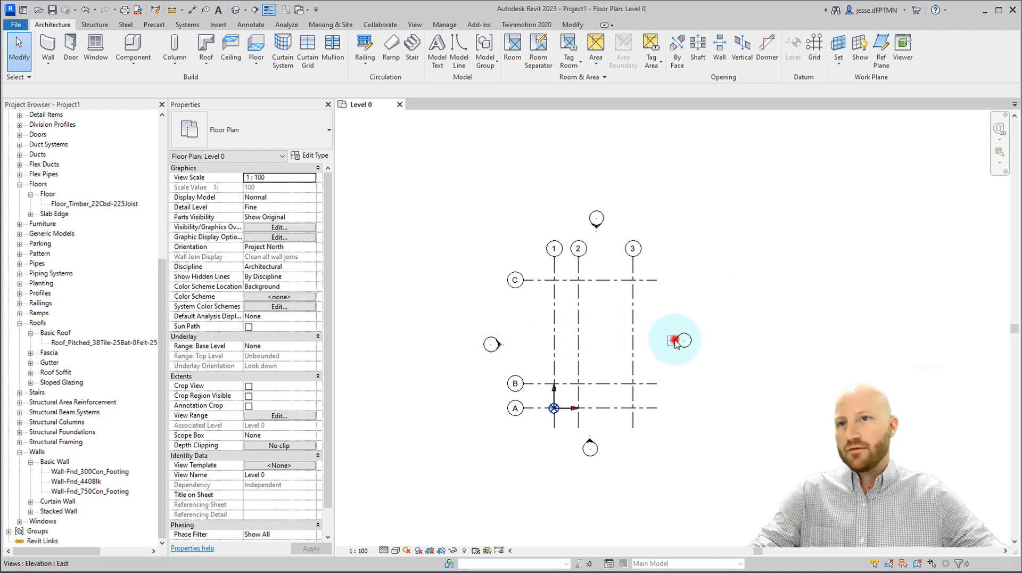
middle_click_drag(564, 371, 647, 324)
scroll(526, 400, "down", 3)
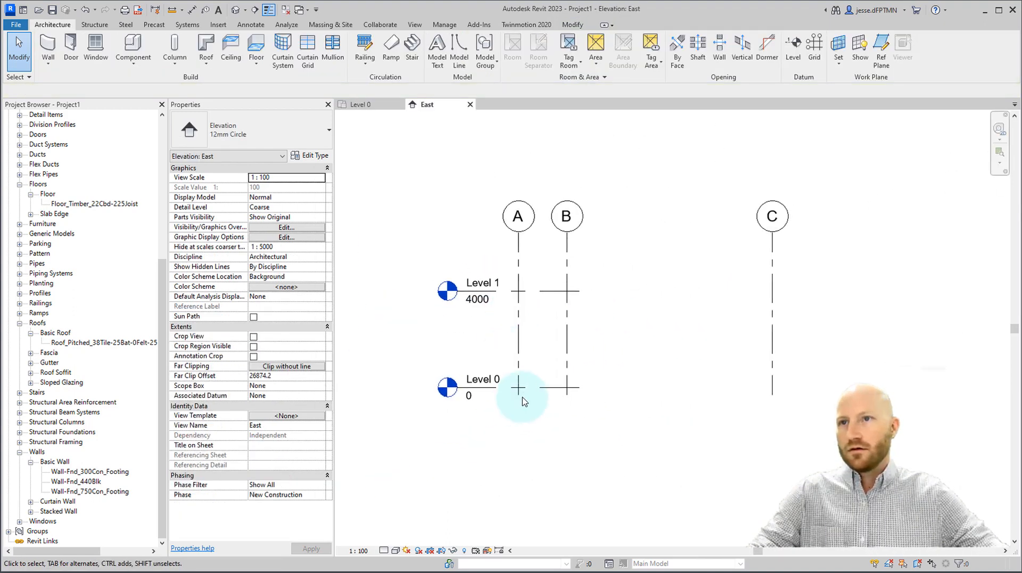
left_click(535, 387)
left_click_drag(579, 387, 820, 387)
left_click(428, 407)
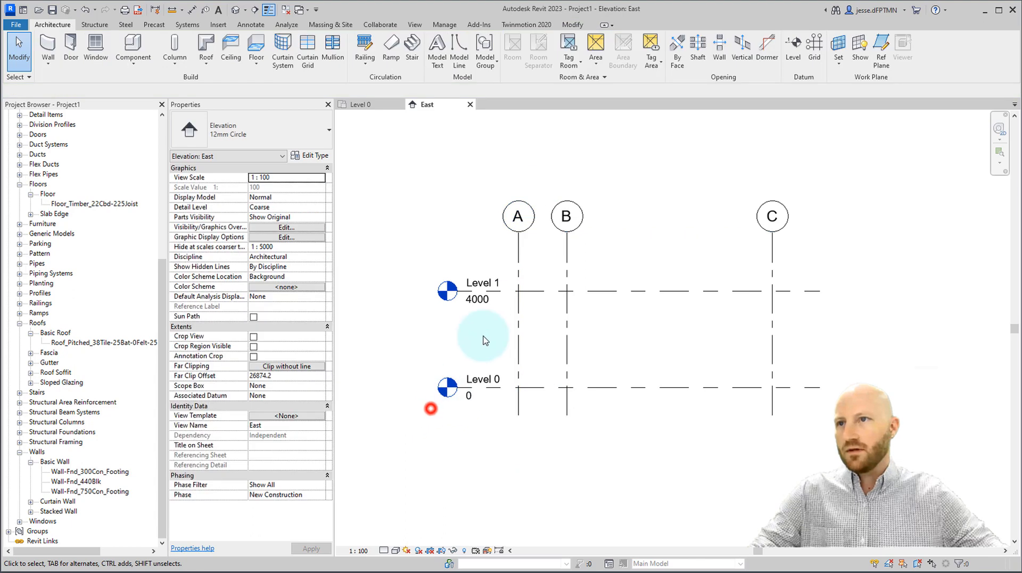
Step: Rename Level 0 as GROUND FLOOR and accept renaming the corresponding views
left_click(482, 383)
left_click(483, 379)
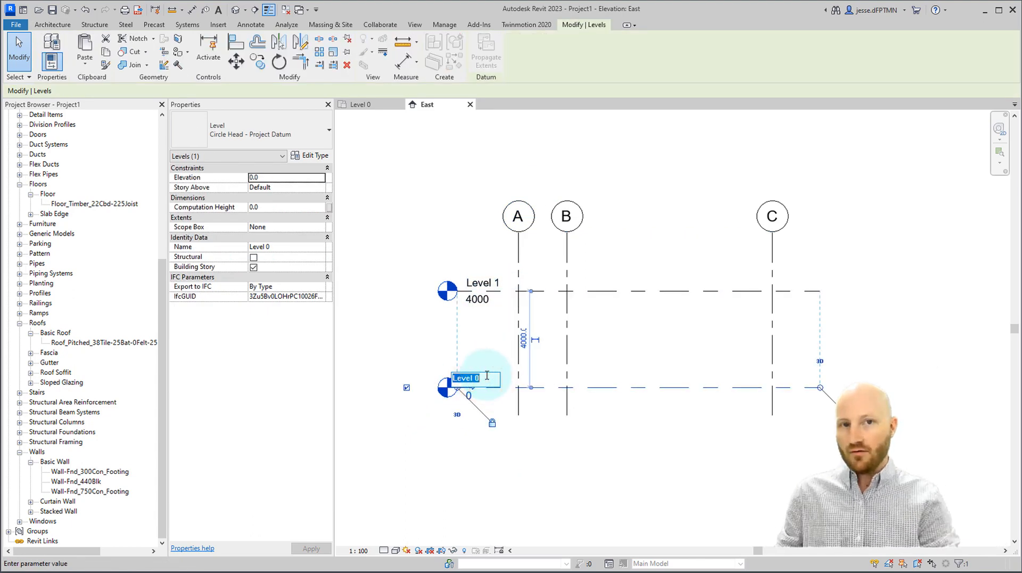
key("Caps_Lock")
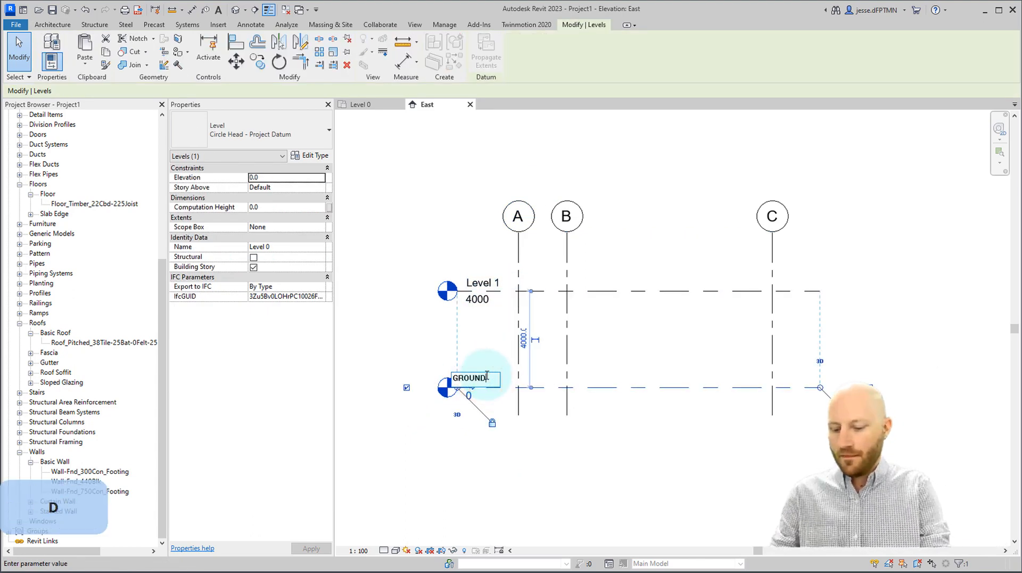
type("GROUND FLOOR")
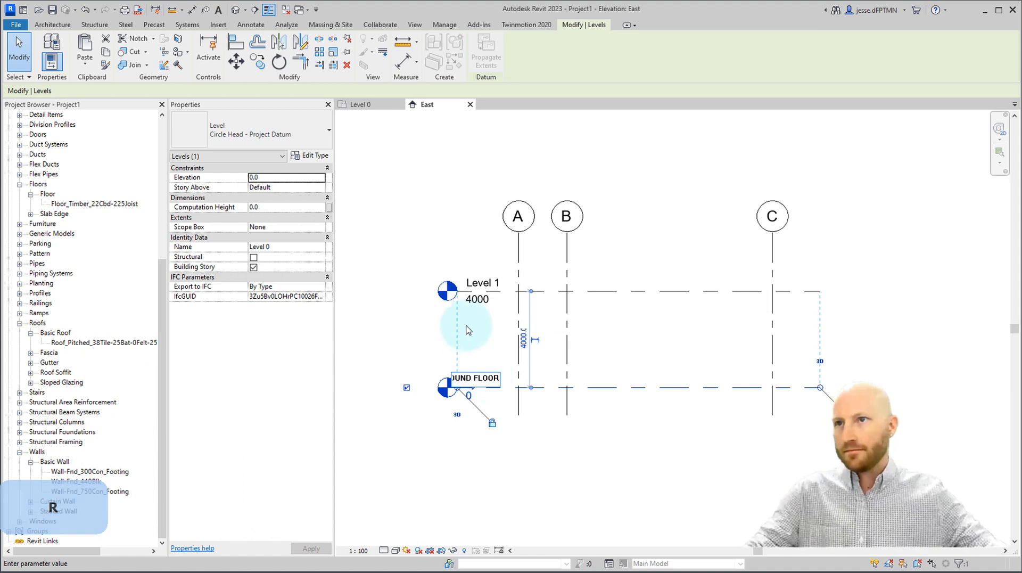
key("Return")
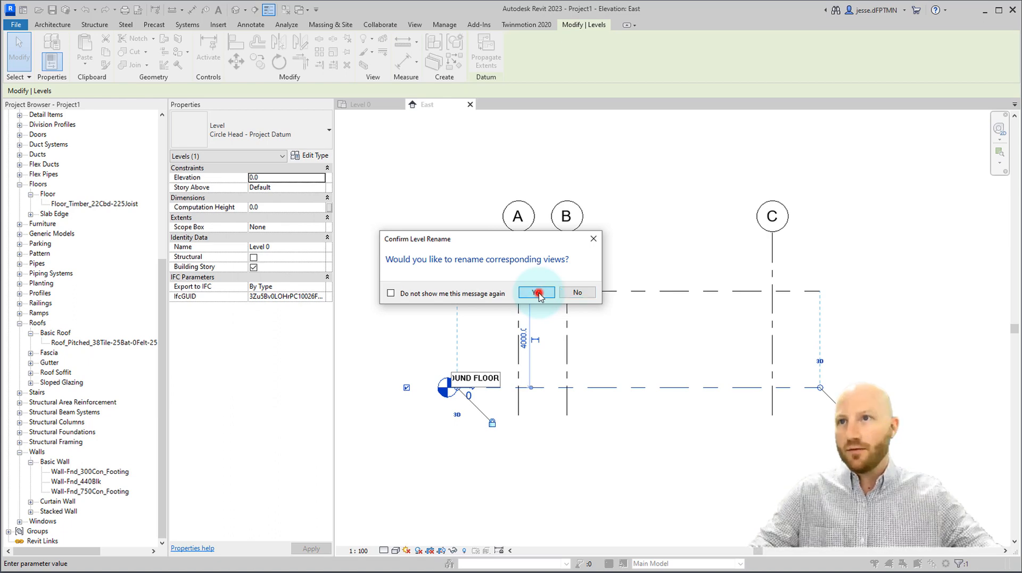
left_click(537, 292)
left_click(661, 338)
Step: Accept renaming the views corresponding to GROUND FLOOR, and rename Level 1 as CEILING
left_click(536, 291)
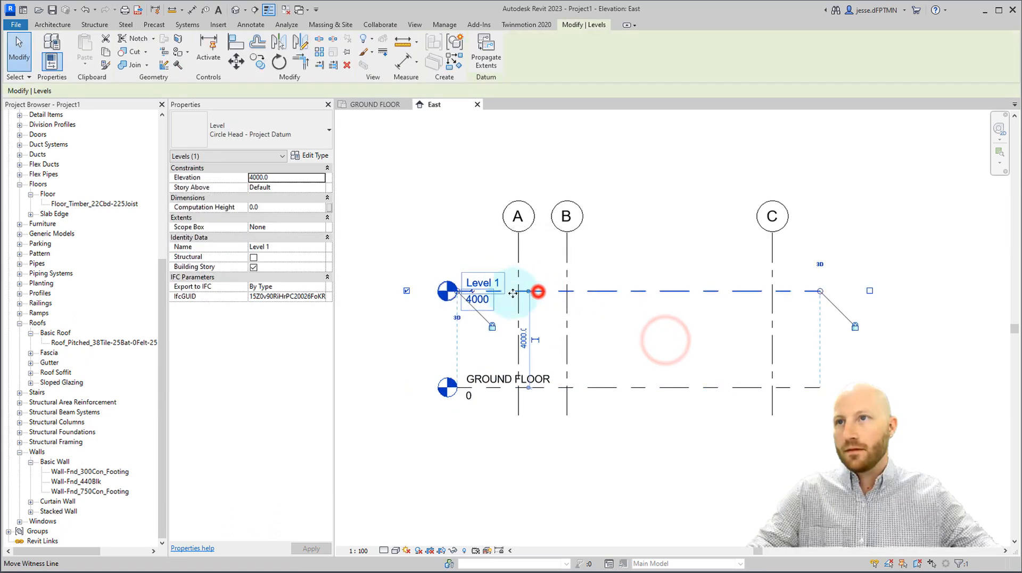
left_click(486, 281)
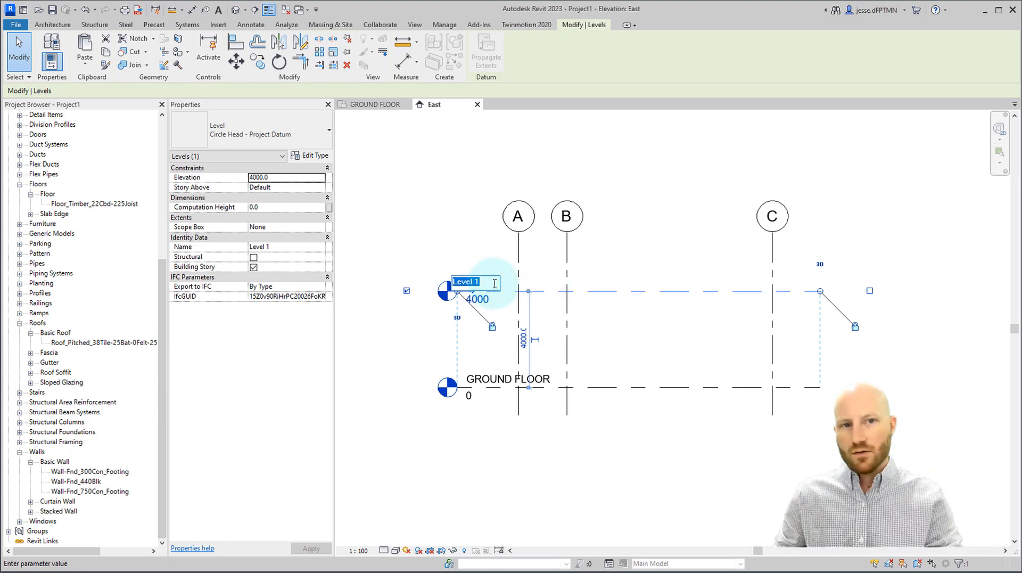
type("CEIL")
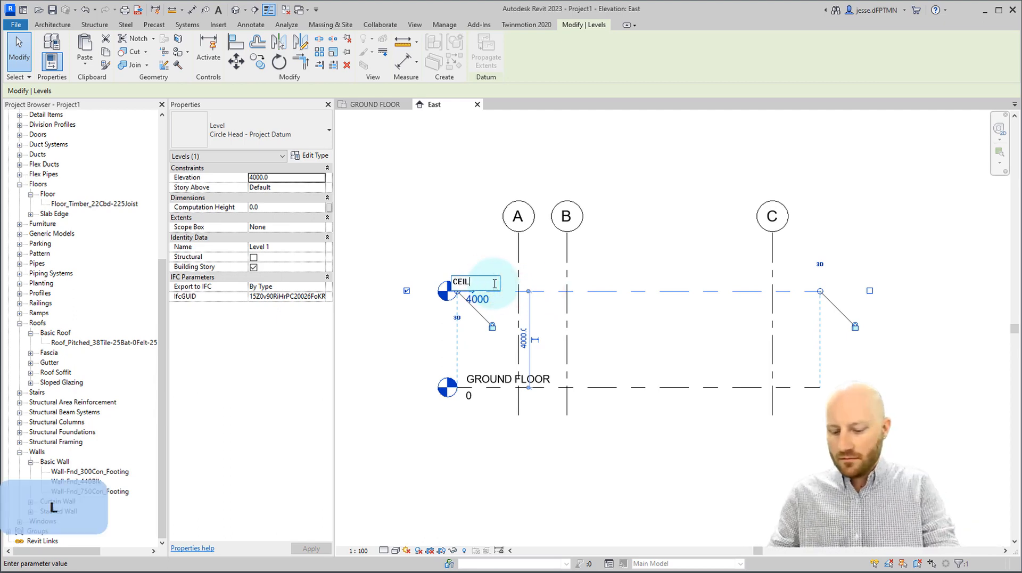
type("ING")
left_click(468, 228)
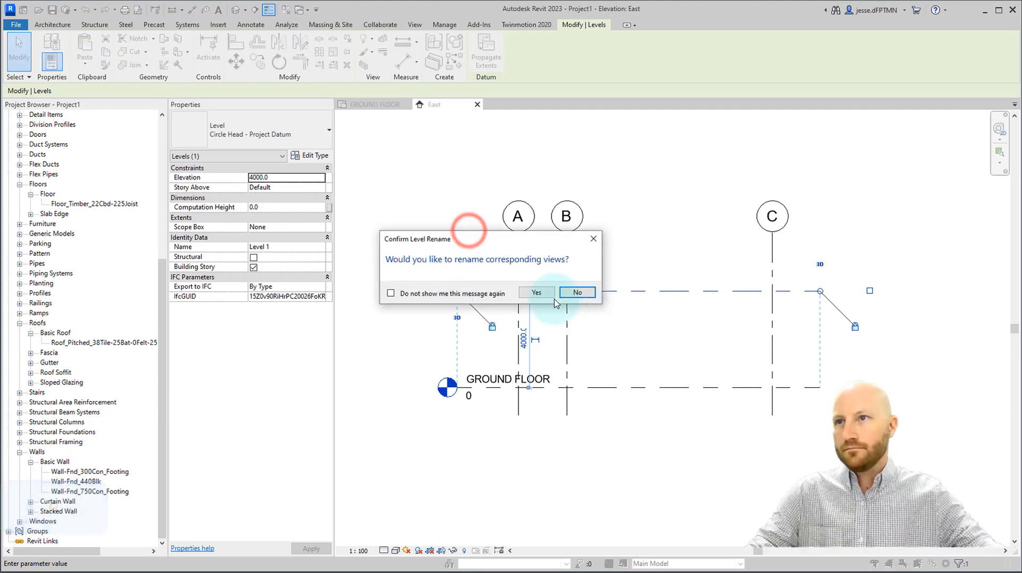
left_click(598, 292)
Step: Set the CEILING level's elevation to 2700
left_click(478, 298)
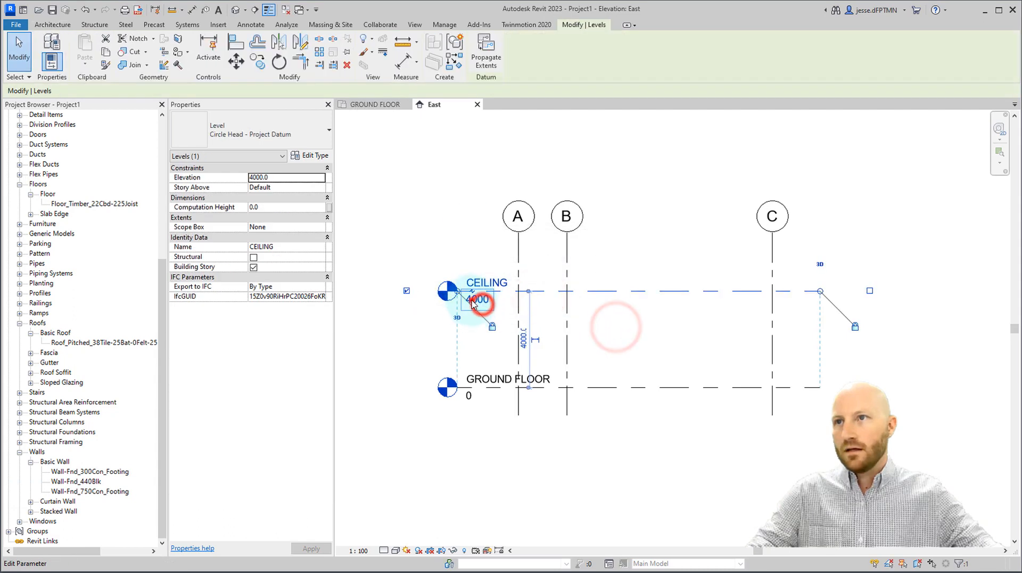
left_click(474, 300)
type("2")
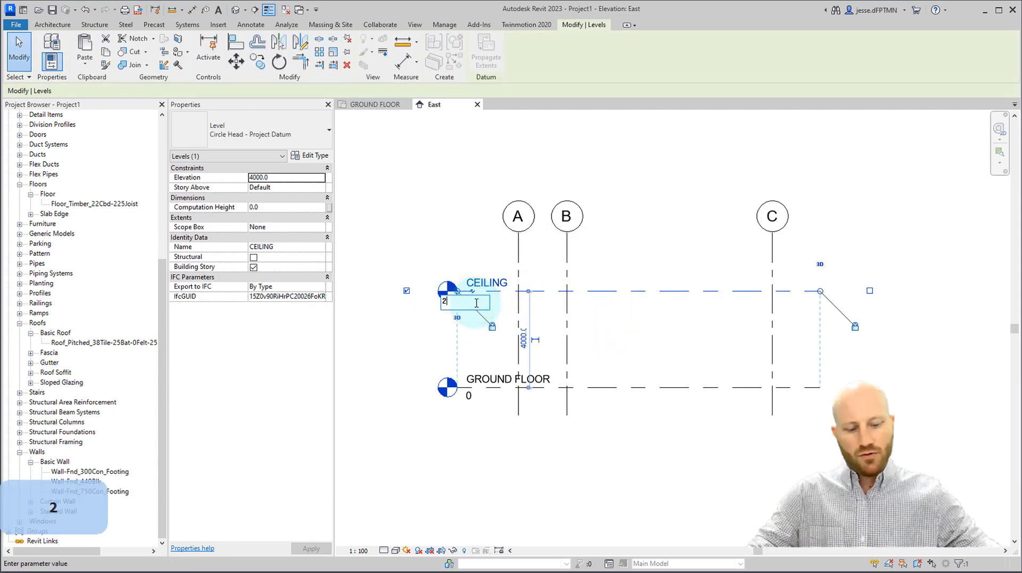
type("700")
key("Return")
left_click(775, 279)
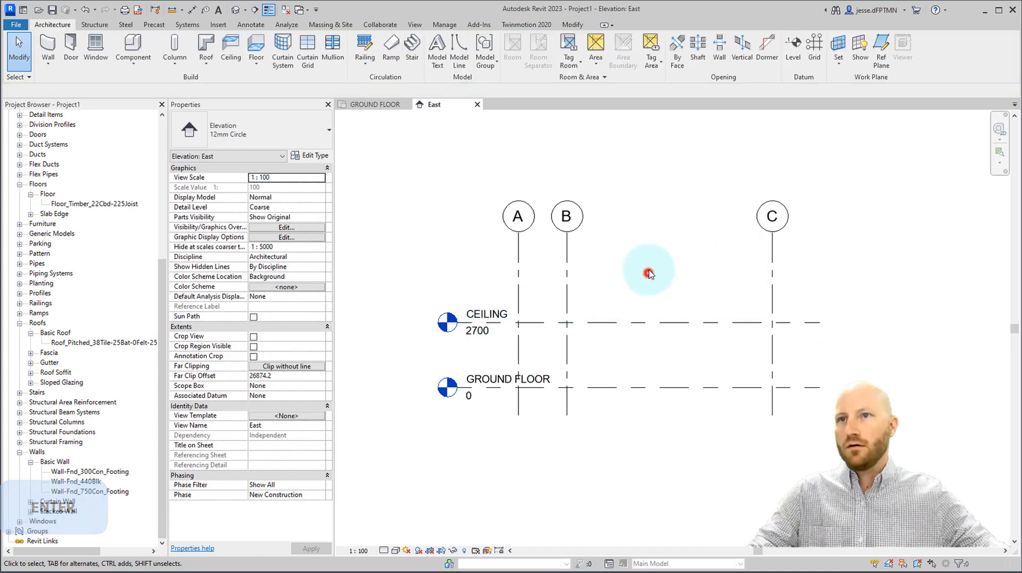
left_click(649, 273)
Step: Extend the head ends of the aligned level lines farther out beyond grid A so their labels clear the grid
middle_click_drag(654, 304, 676, 308)
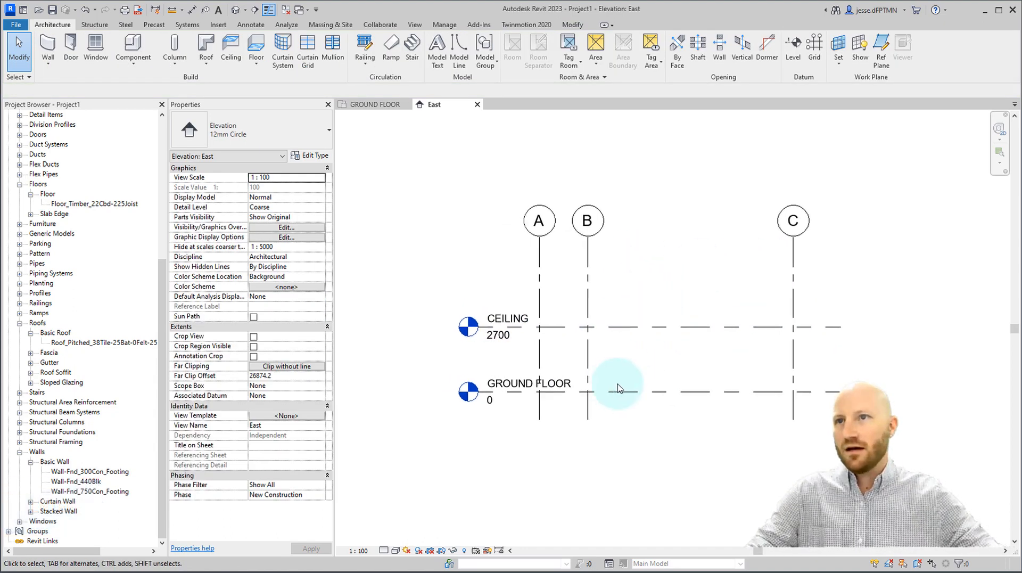
left_click(627, 394)
left_click_drag(478, 392, 428, 392)
left_click(596, 462)
middle_click_drag(662, 349, 652, 365)
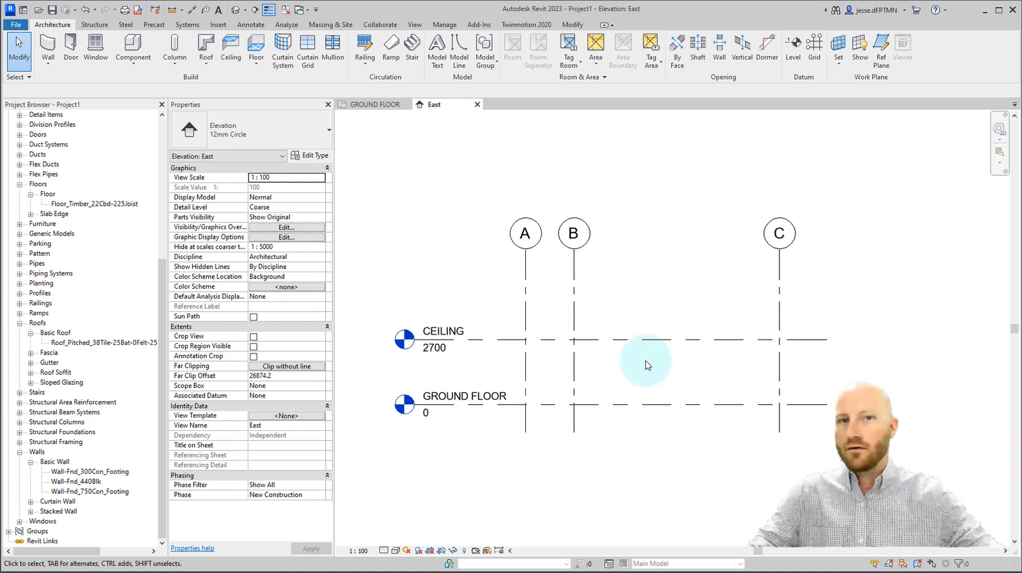
Step: Start a floor in the GROUND FLOOR plan and duplicate its timber type as Floor_Concrete-150Conc 200Ins 25Sand
key("ctrl+Tab")
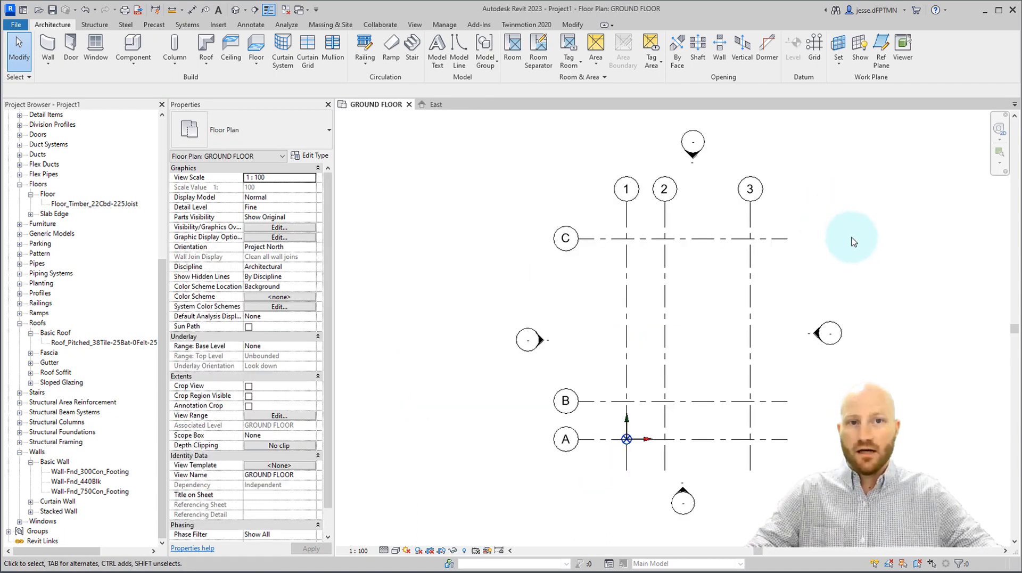
left_click(256, 48)
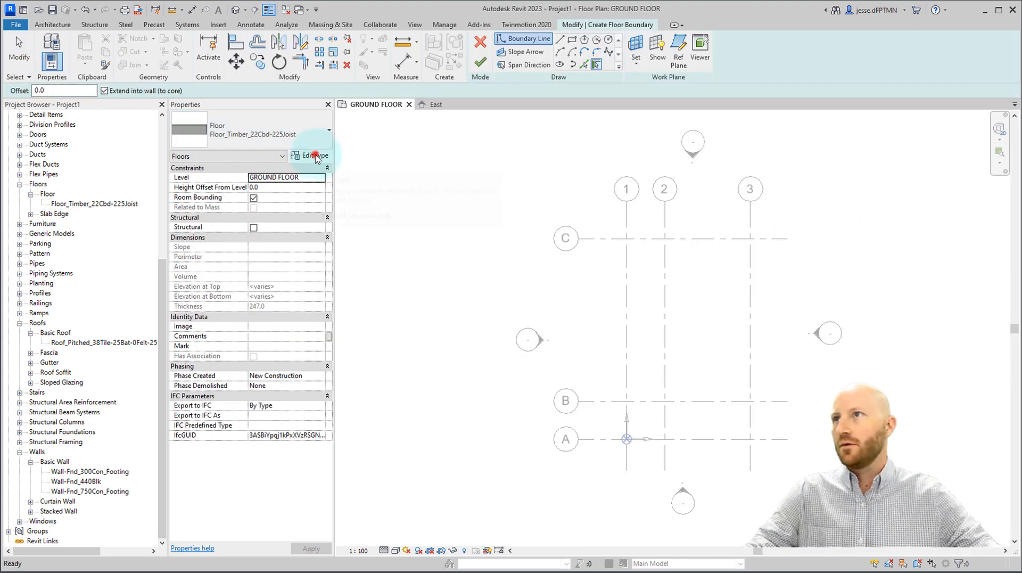
left_click(316, 155)
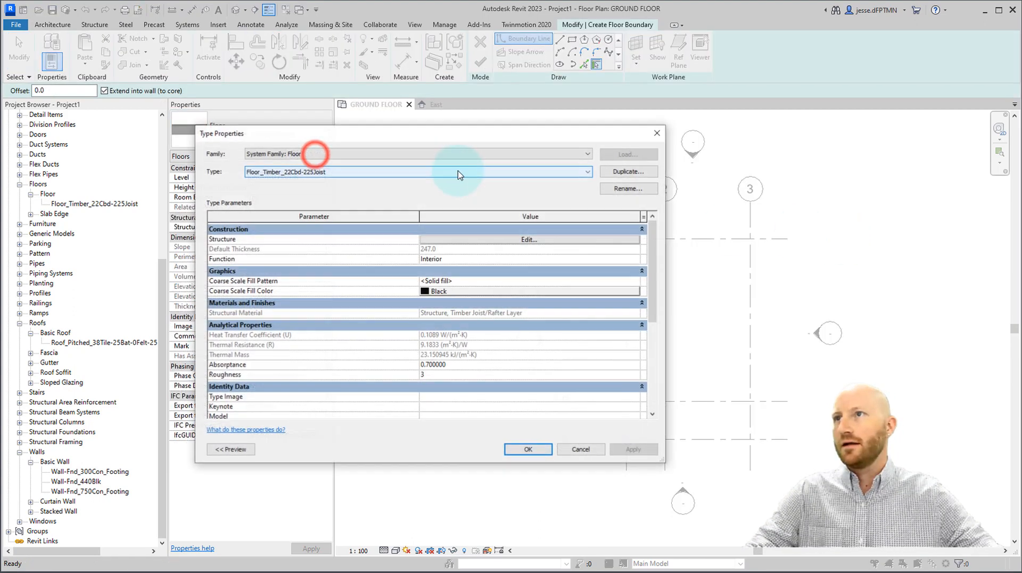
left_click(609, 173)
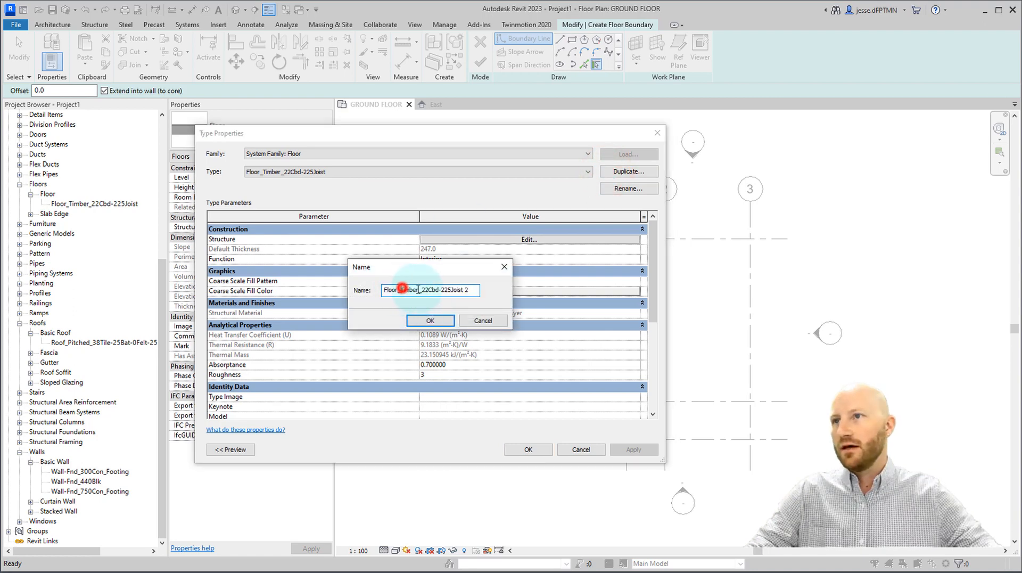
left_click_drag(401, 290, 496, 295)
type("Con")
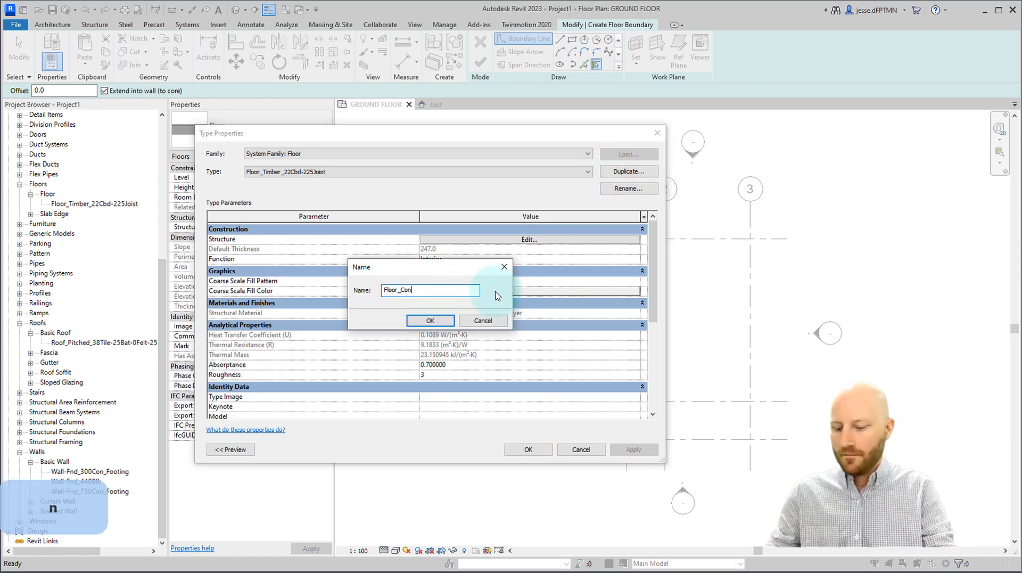
type("crete-150Conc 200Ins 25Sand")
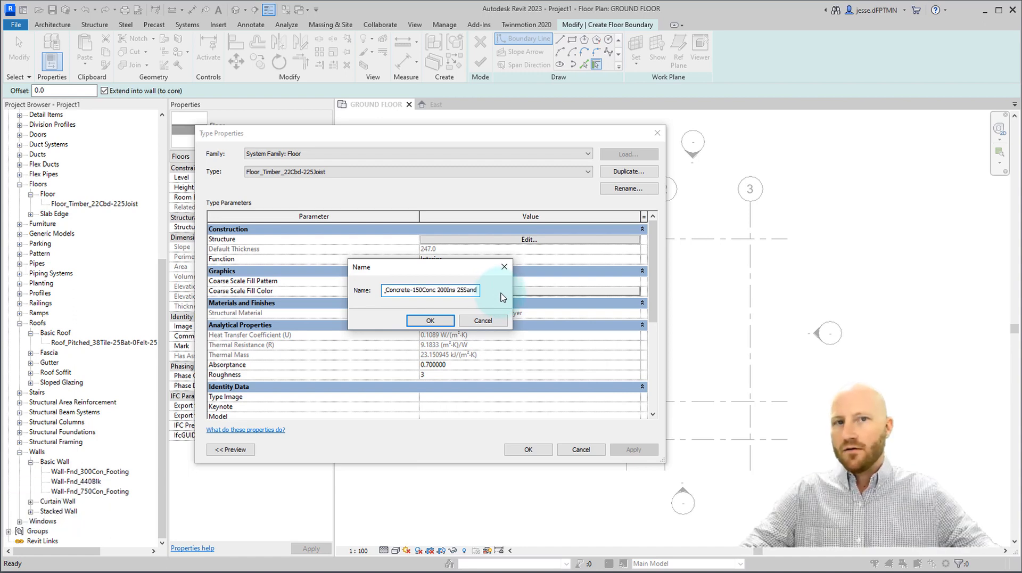
left_click(441, 290)
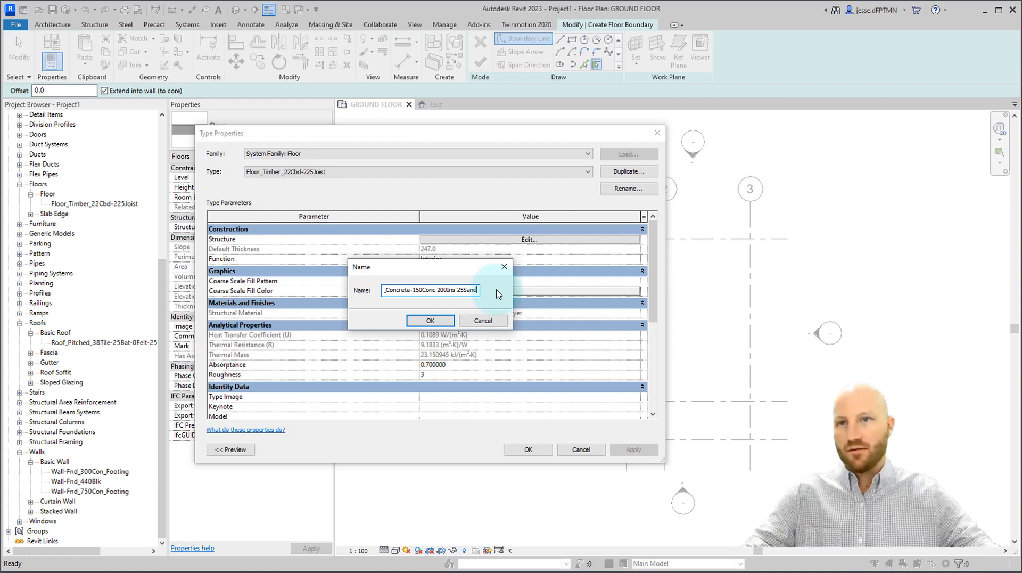
left_click(431, 320)
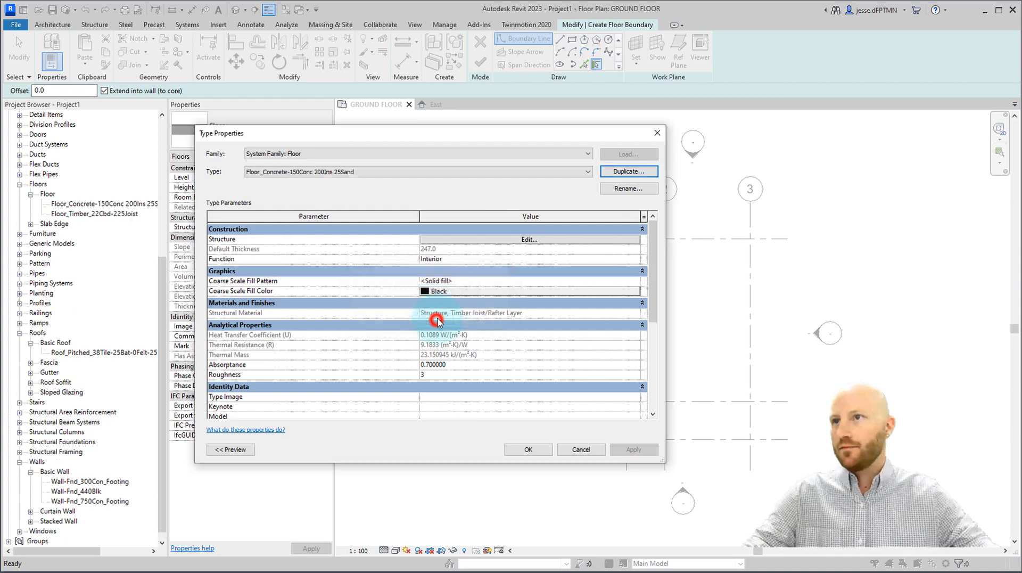
Step: Open the new floor type's structure and move the Finish 2 layer down inside the core boundary
left_click(472, 241)
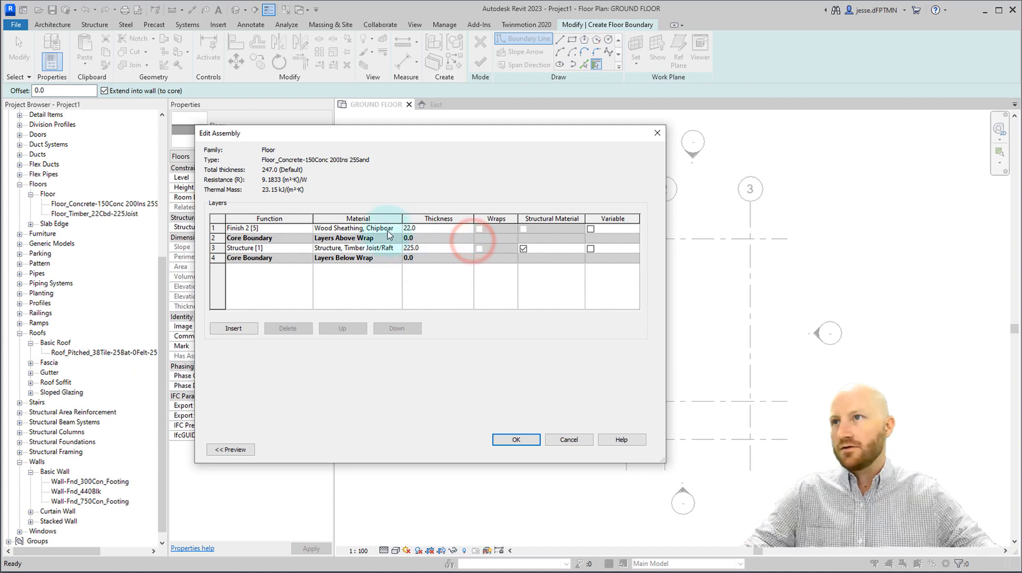
left_click(386, 227)
left_click(406, 329)
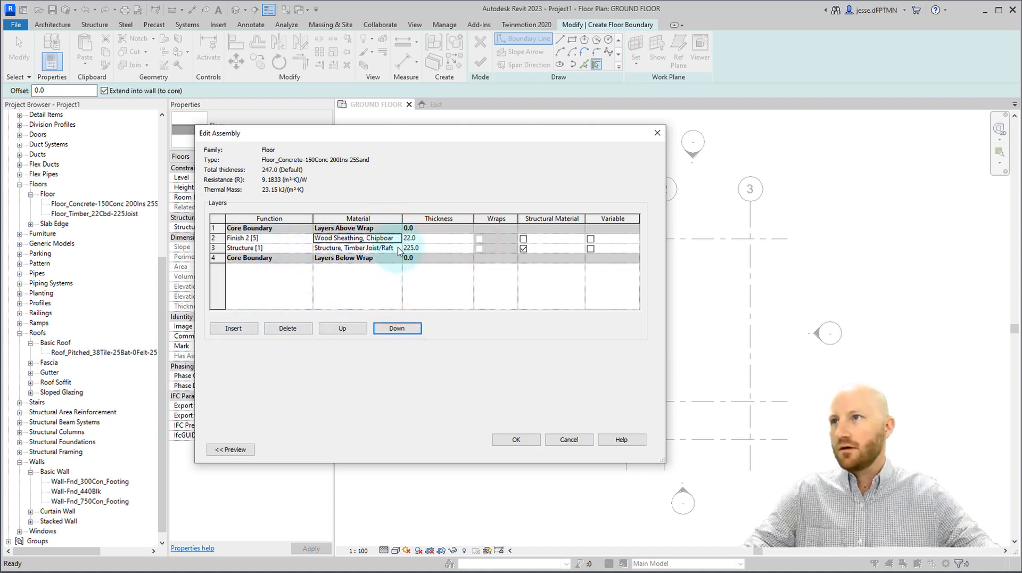
Step: Search the project materials for "conc", compare the cast concretes, and select Concrete, Cast-in-Place gray for the Finish 2 layer
left_click(398, 238)
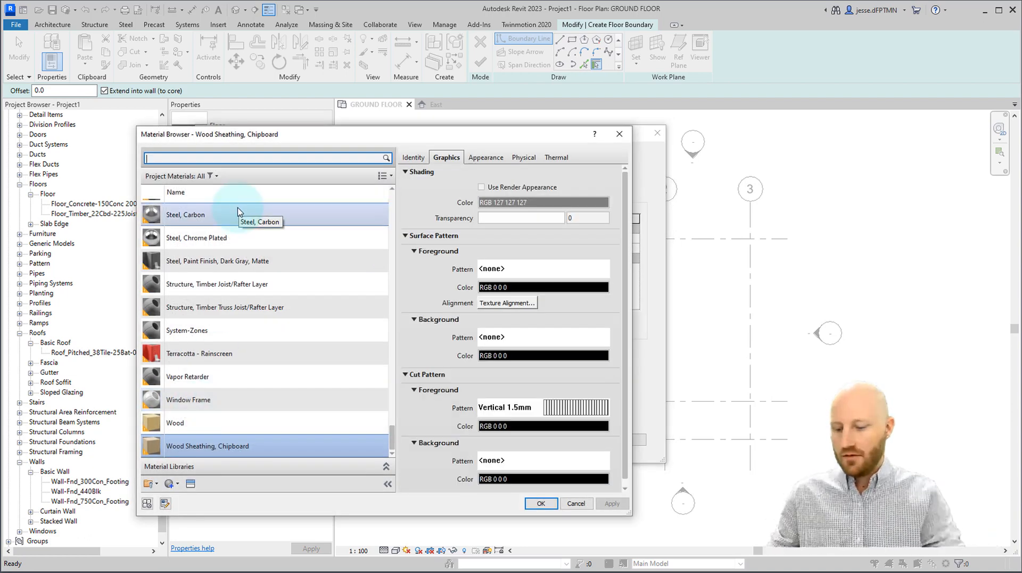
type("con")
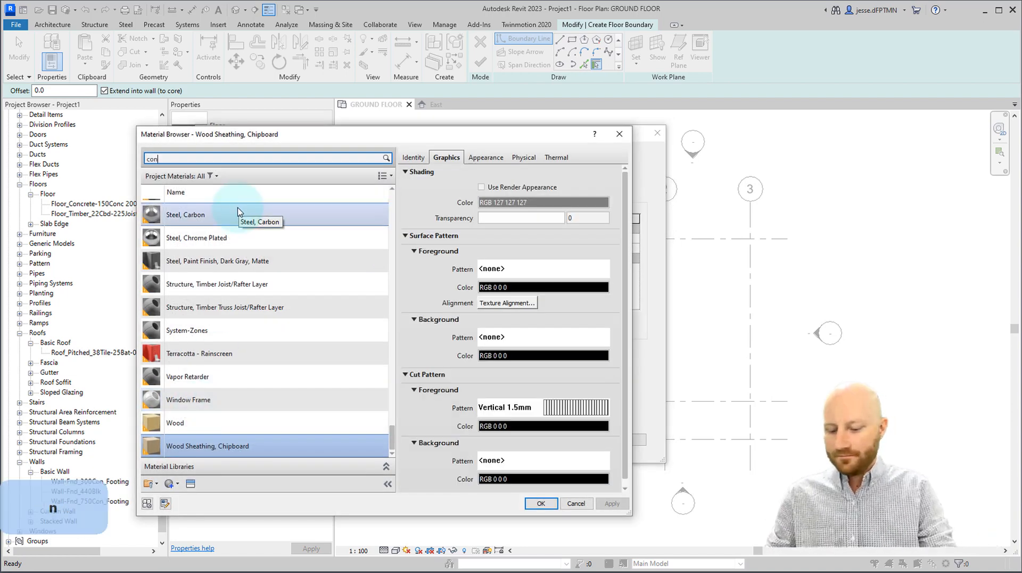
type("c")
left_click(234, 387)
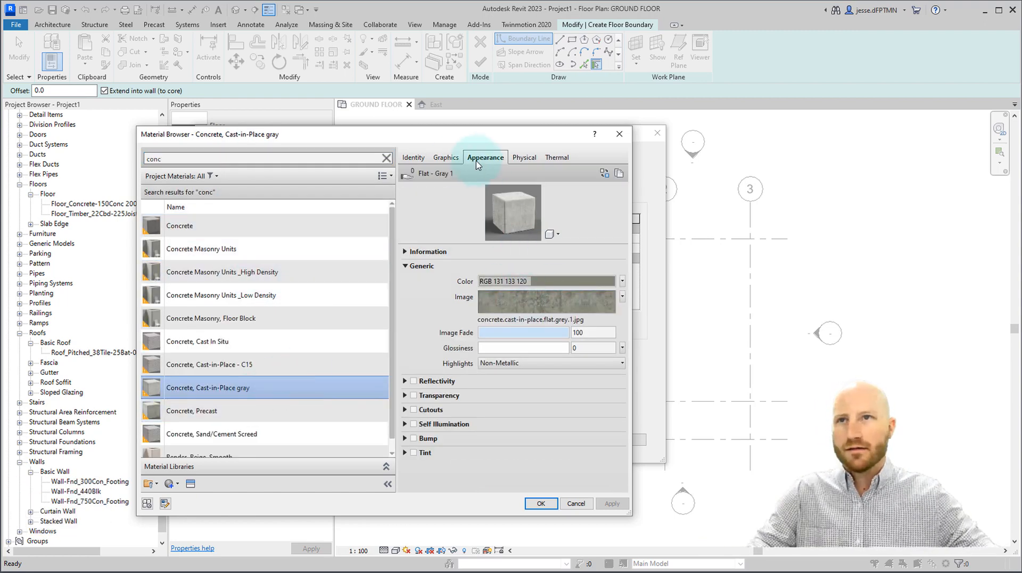
left_click(447, 158)
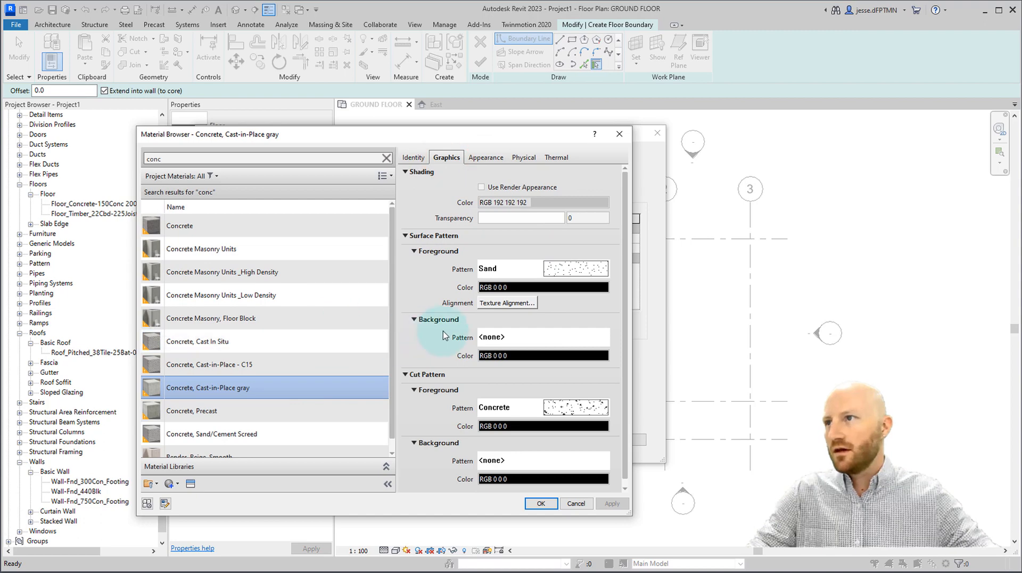
left_click(484, 157)
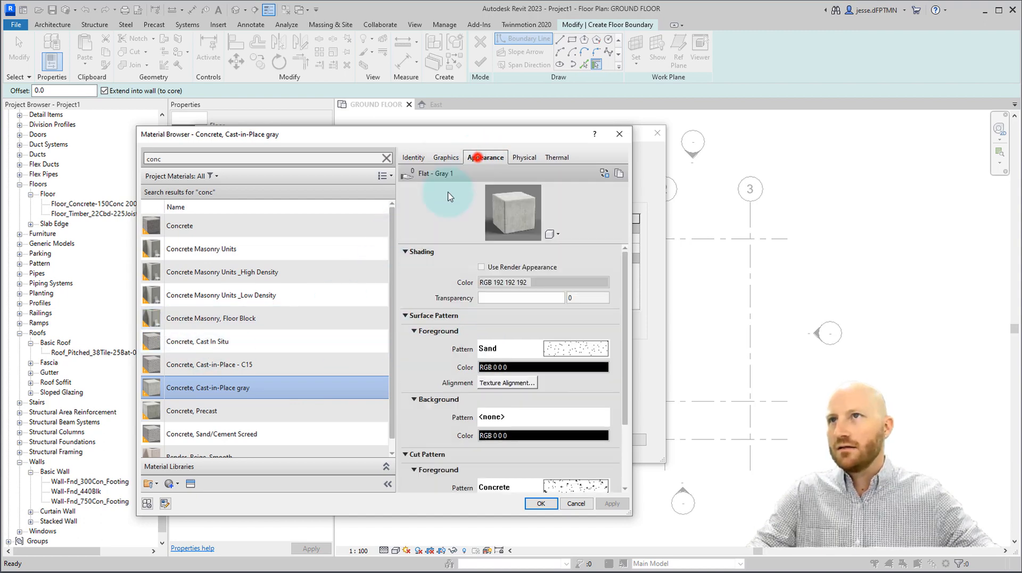
left_click(198, 341)
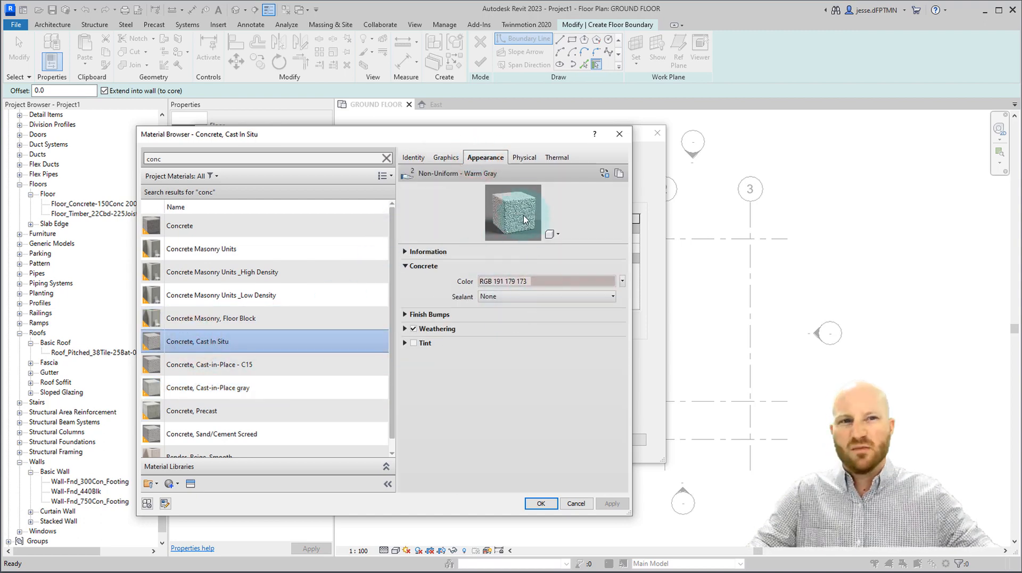
left_click(450, 157)
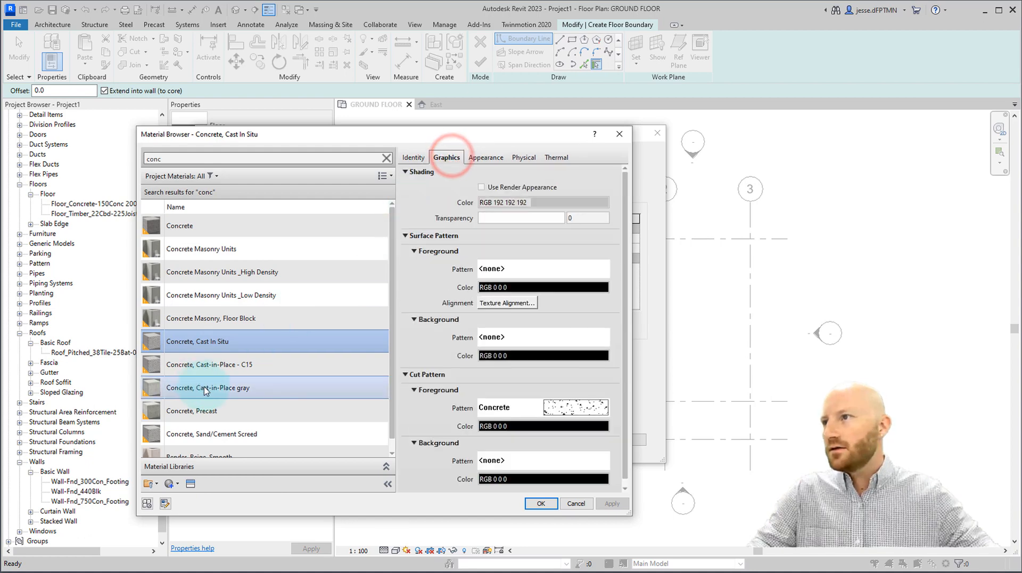
left_click(202, 387)
Step: Set the foreground surface pattern of Concrete, Cast-in-Place gray to no pattern
left_click(564, 269)
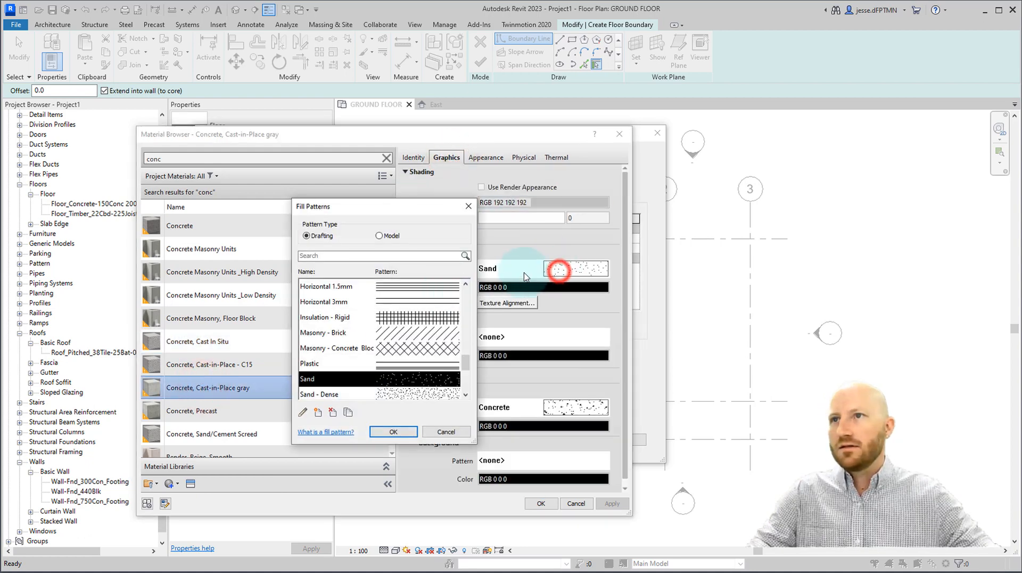
left_click(382, 302)
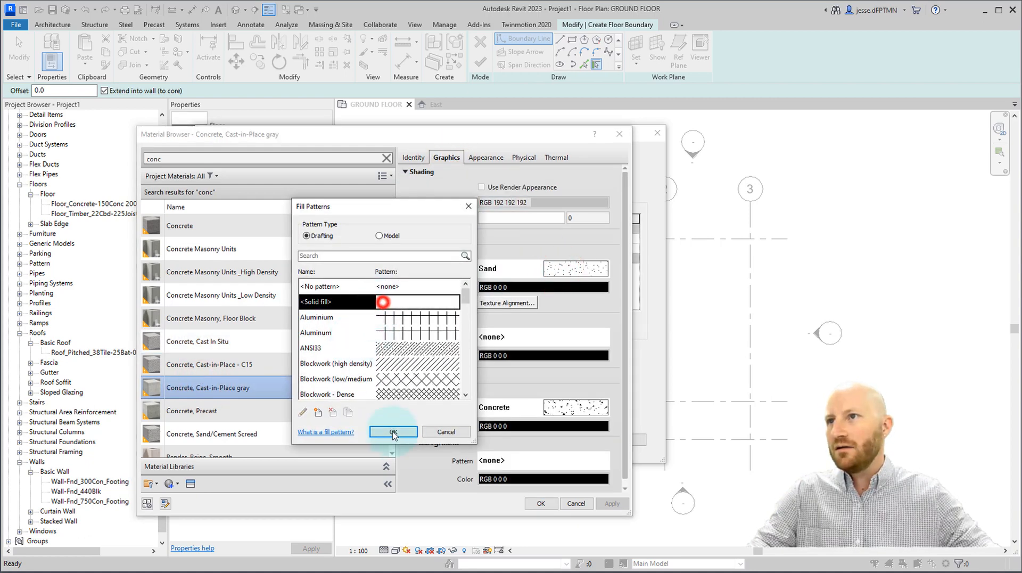
left_click(399, 288)
left_click(393, 431)
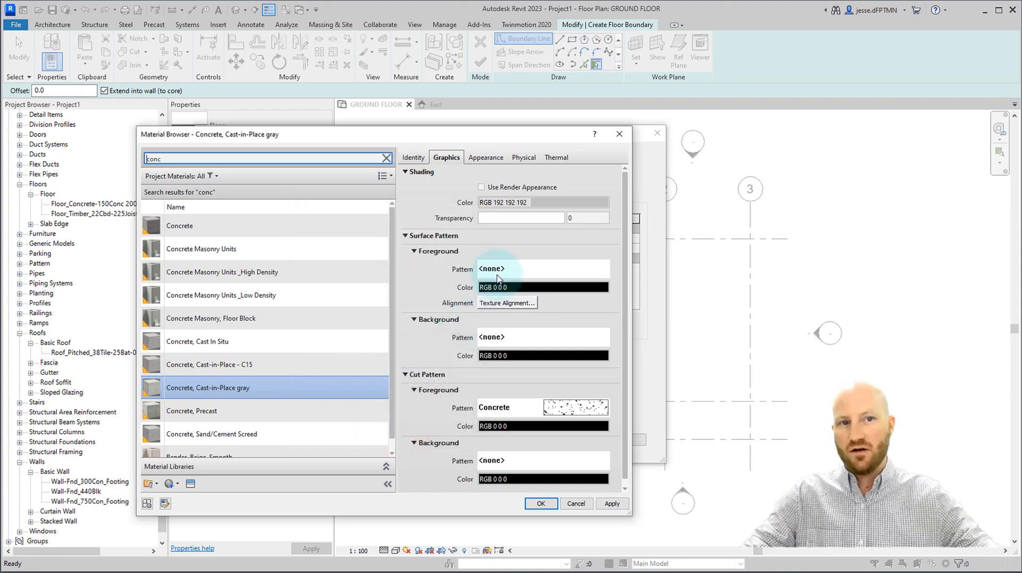
Step: Set the concrete's foreground cut pattern color to RGB 128-128-128 and apply the material to the layer
left_click(535, 426)
left_click(312, 306)
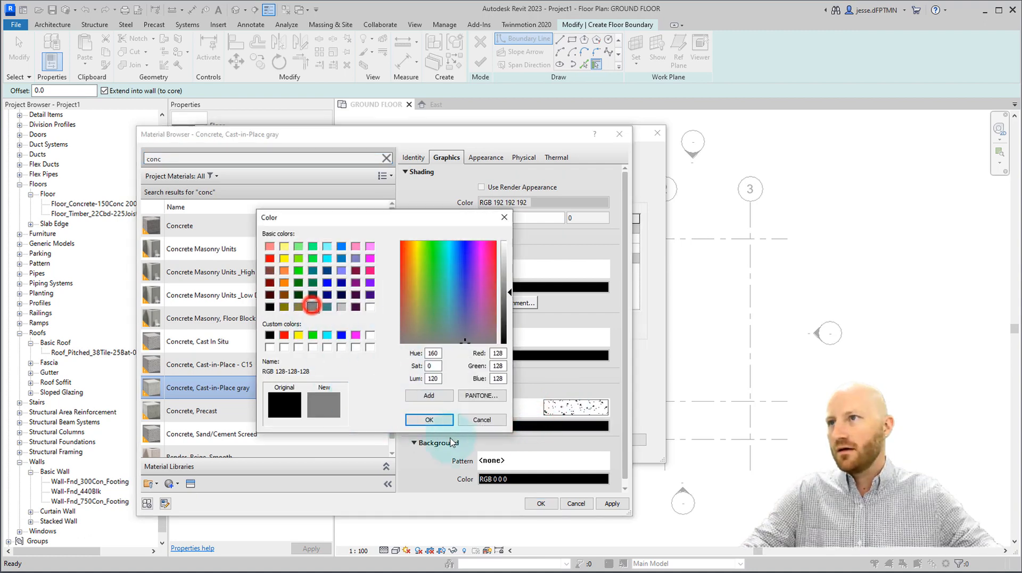
left_click(429, 419)
left_click(540, 503)
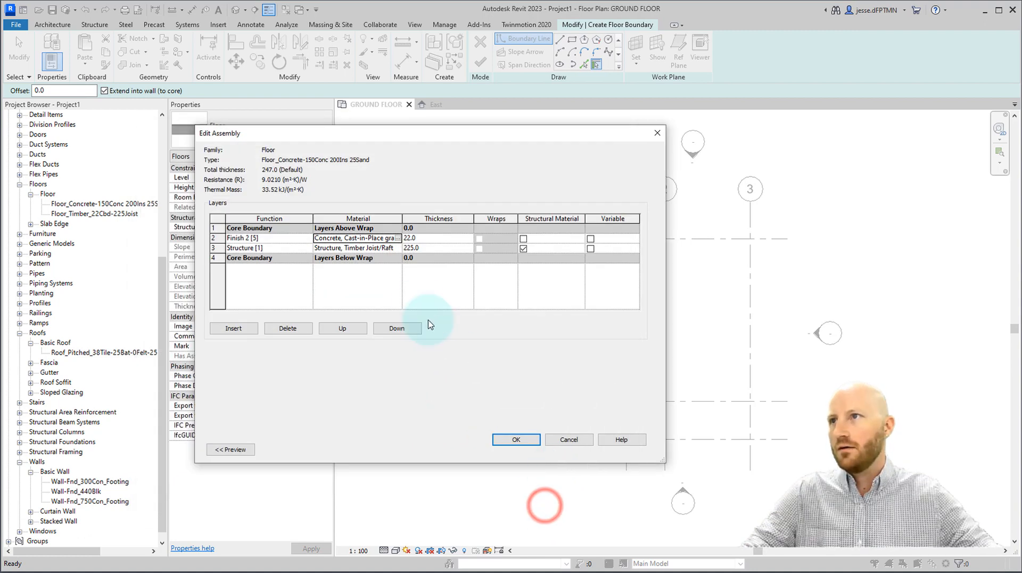
Step: Set the concrete layer's thickness to 150, and make the Structure layer 200 thick and move it below the core boundary
type("150")
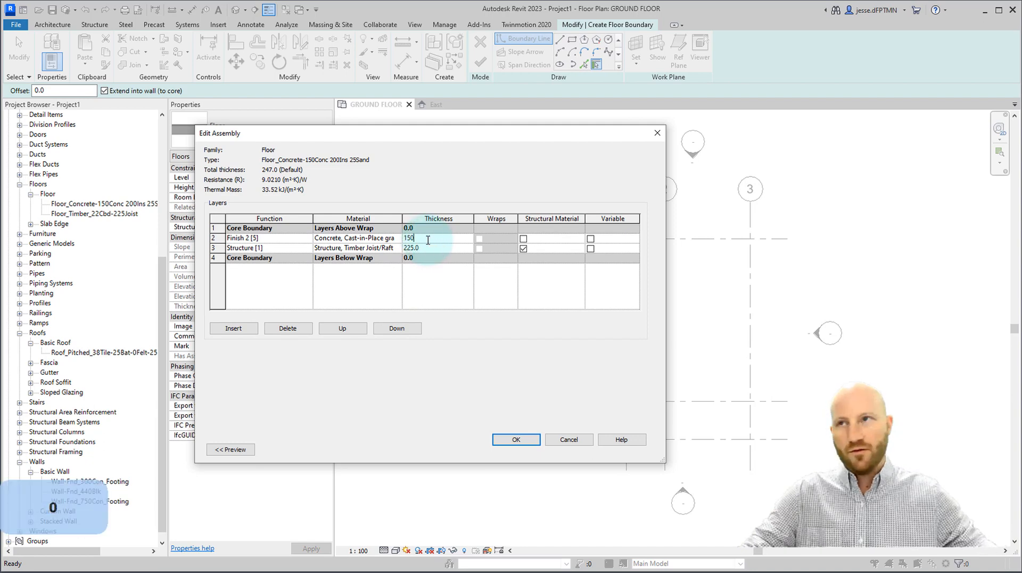
left_click(437, 250)
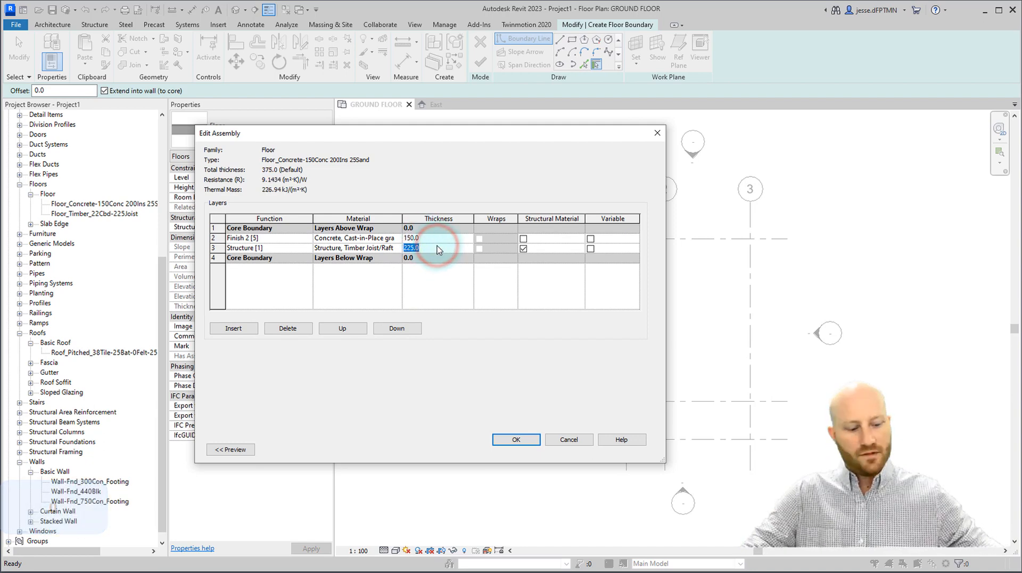
type("200")
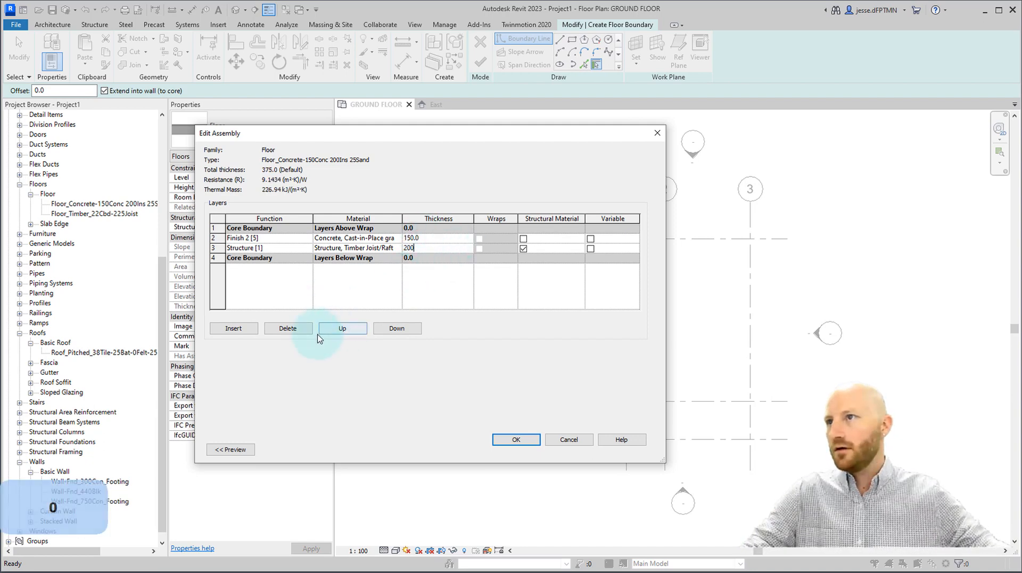
left_click(397, 328)
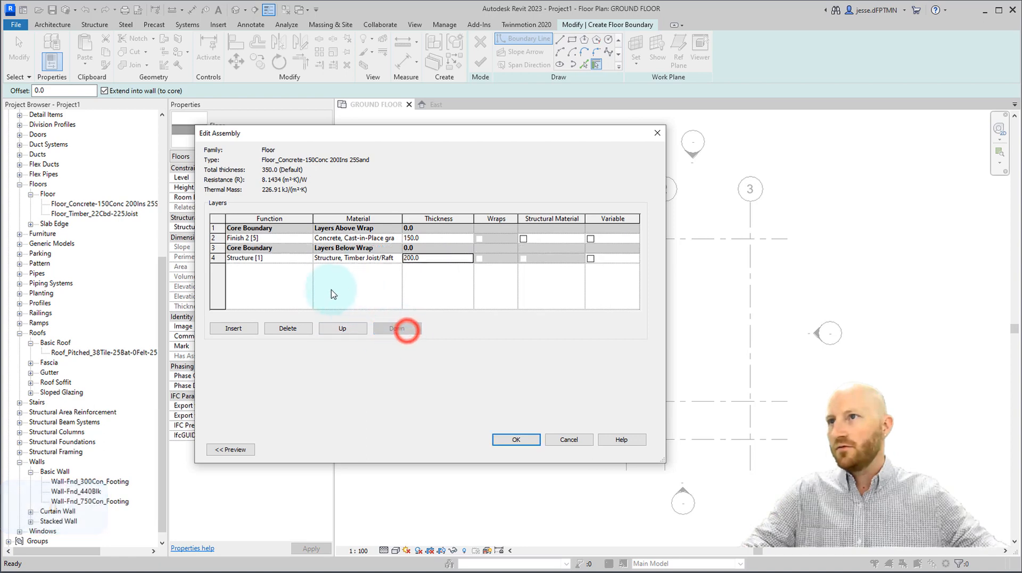
Step: Assign the Rigid insulation material to the 200 thick layer below the core boundary
left_click(395, 259)
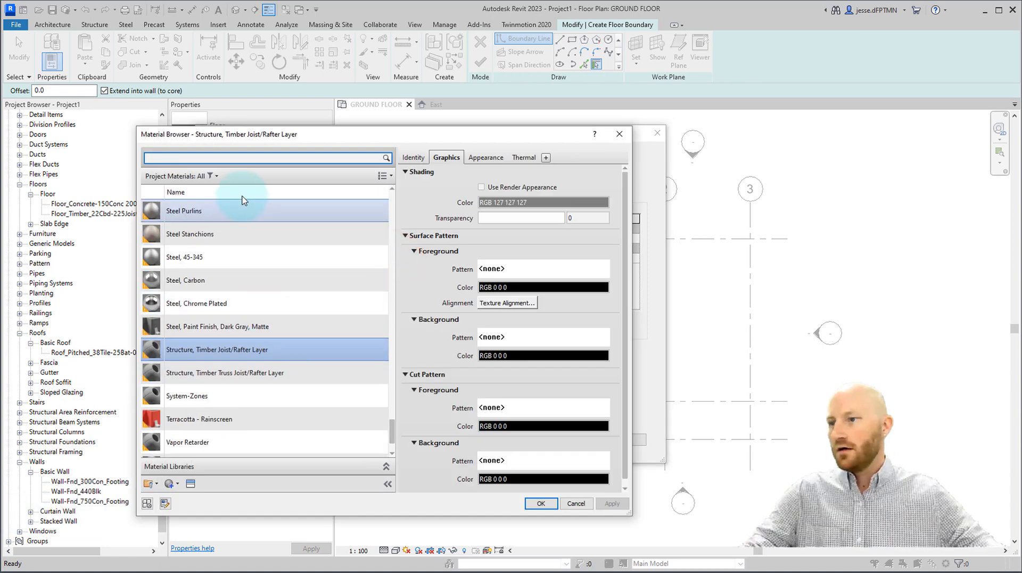
type("rig")
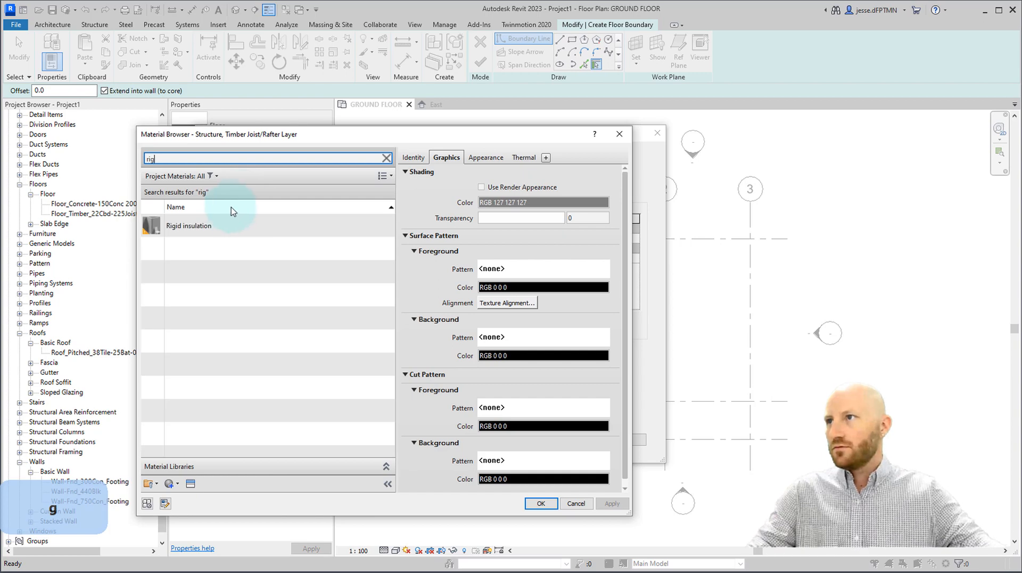
left_click(198, 227)
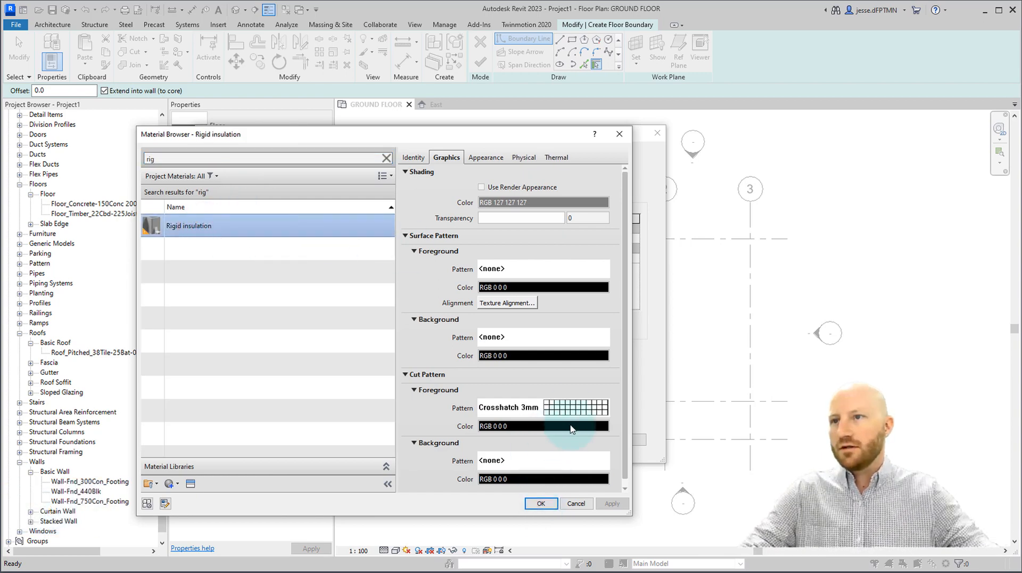
left_click(541, 503)
Step: Set the rigid insulation layer's function to Substrate [2] and the concrete layer's function to Structure [1]
left_click(280, 257)
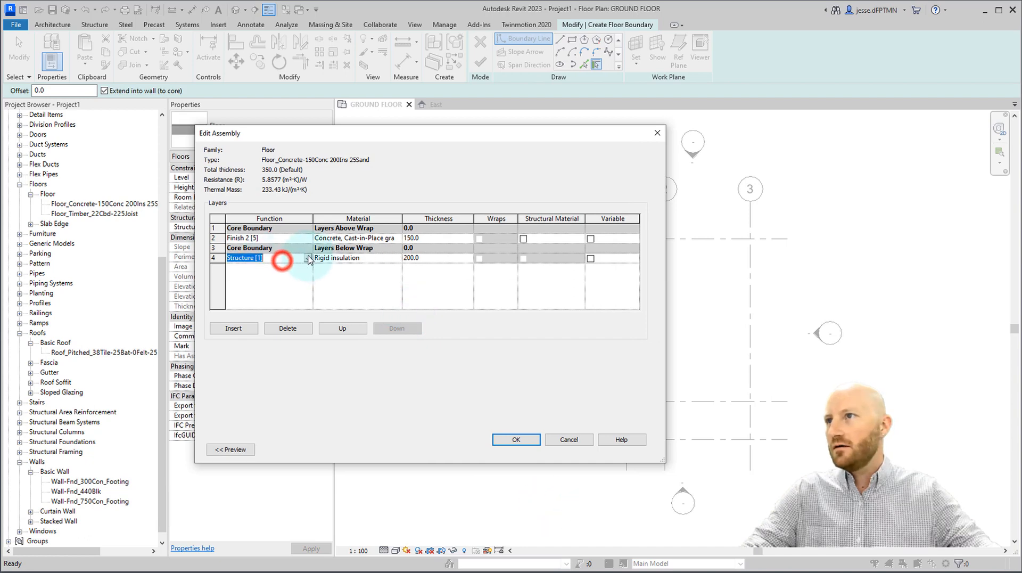
left_click(307, 258)
left_click(255, 283)
left_click(296, 237)
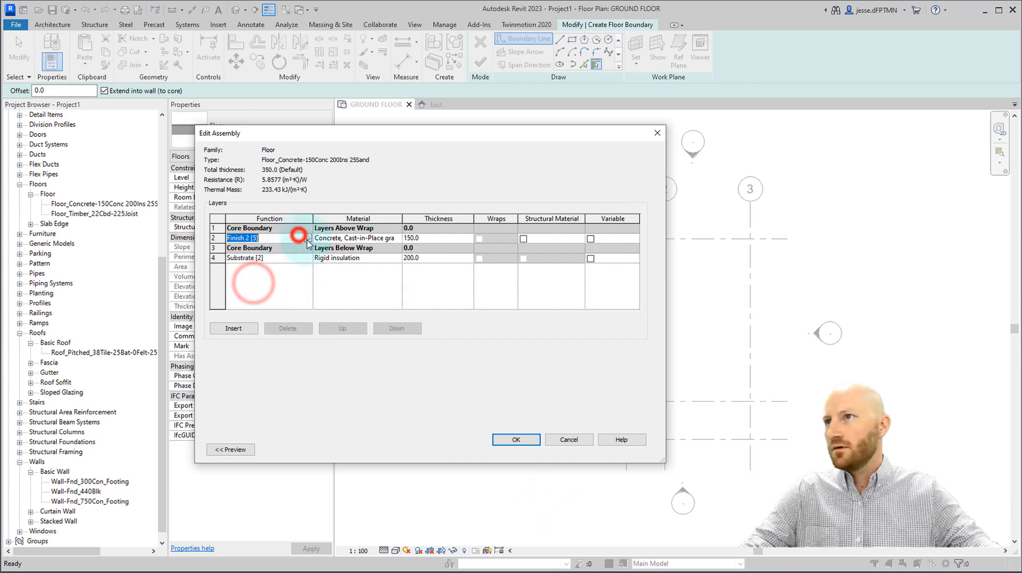
left_click(307, 238)
left_click(249, 248)
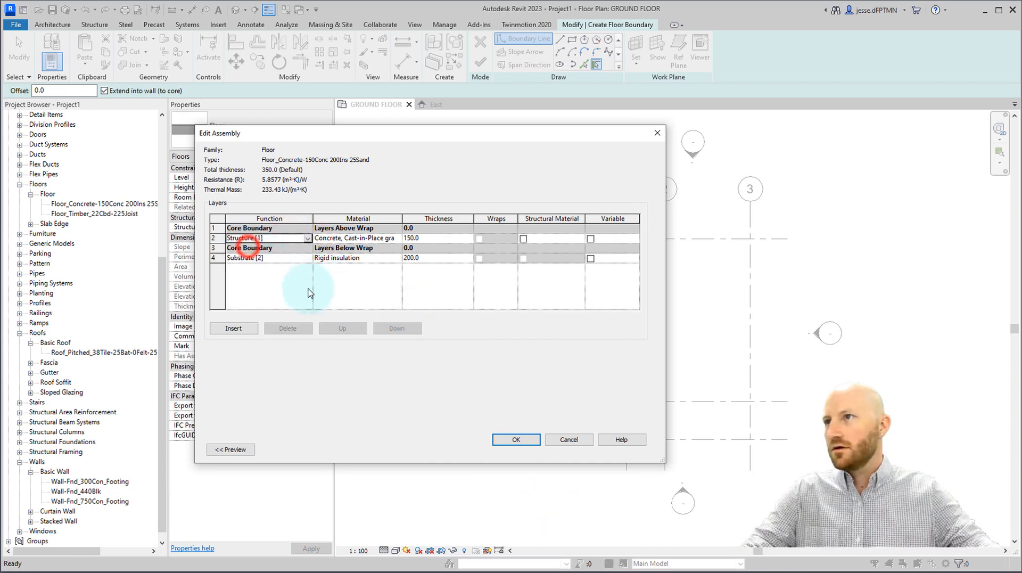
Step: Insert a new layer, move it below the rigid insulation, and set its thickness to 25
left_click(233, 328)
left_click(383, 328)
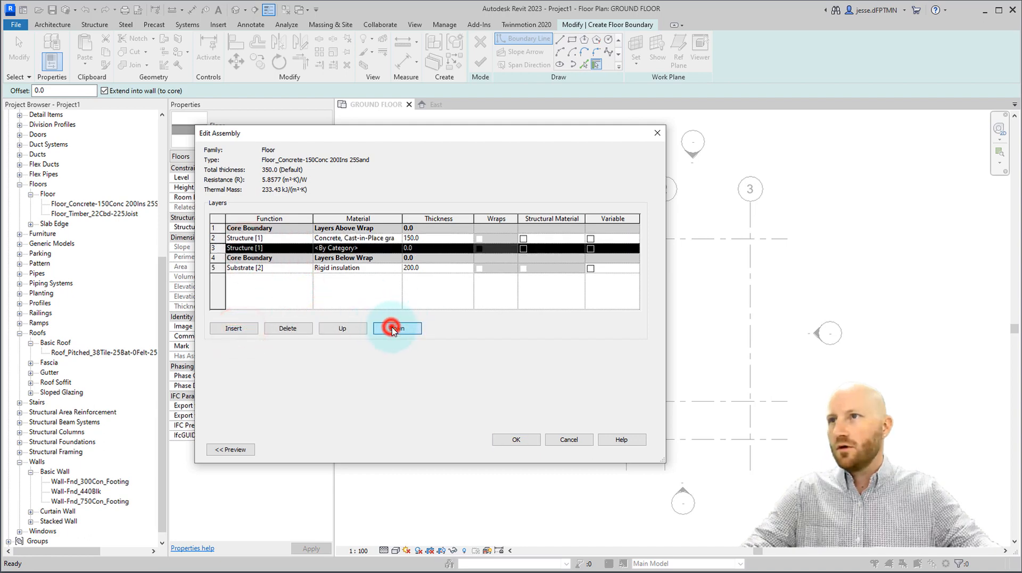
left_click(388, 328)
left_click(388, 328)
left_click(415, 267)
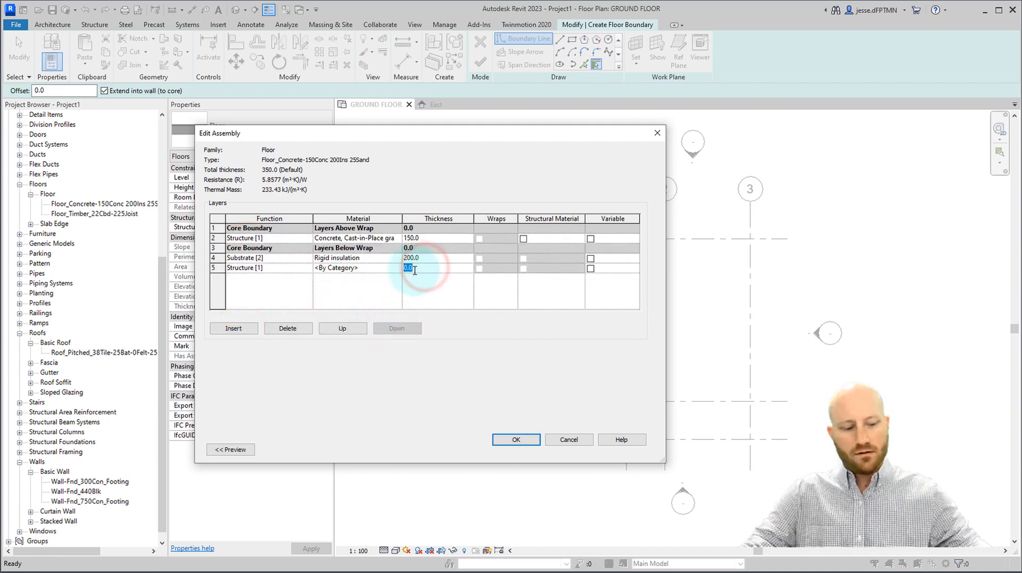
type("25")
Step: Search the project materials for "sand" and select Sand for the 25 thick layer
left_click(396, 268)
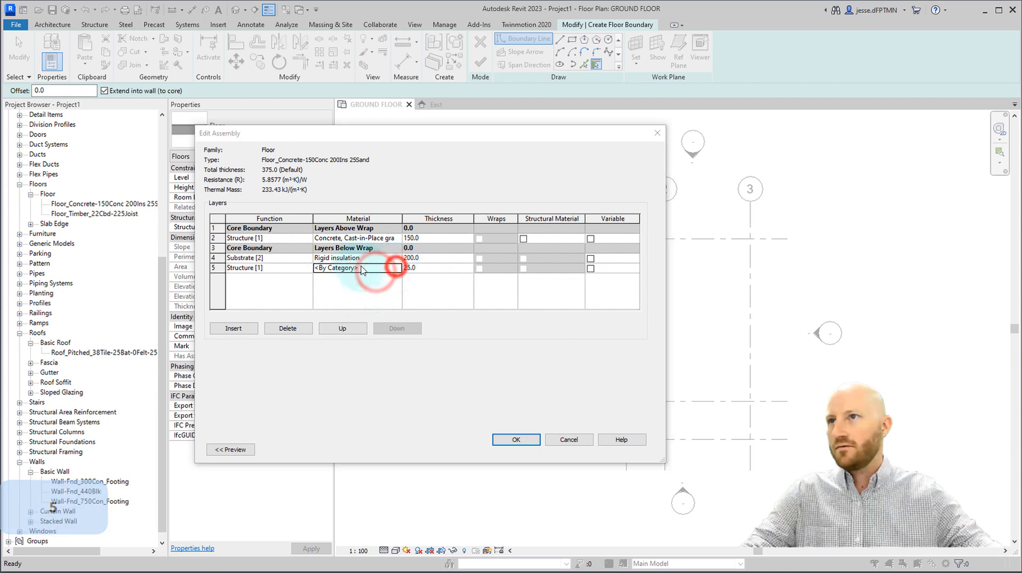
type("sa")
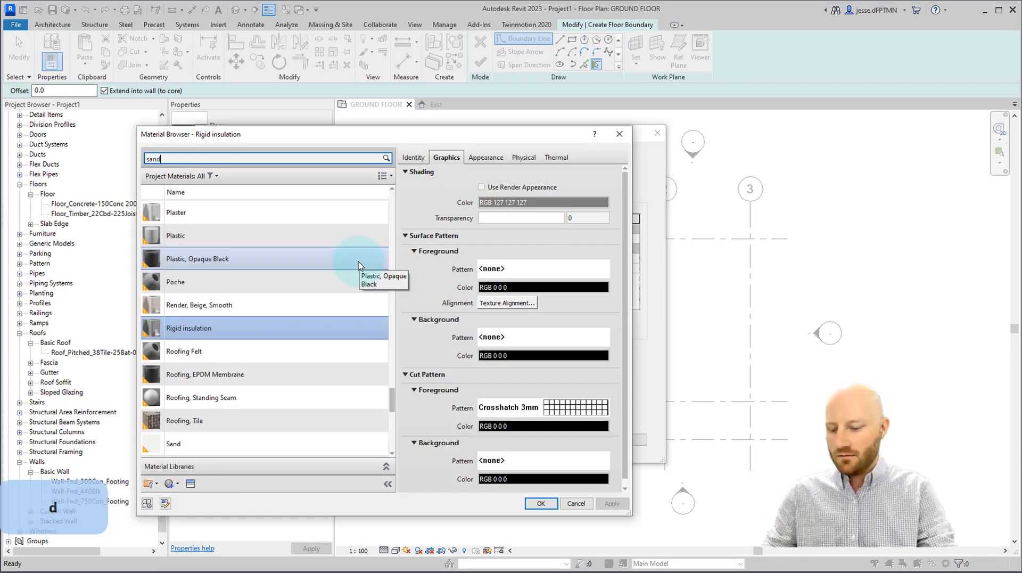
type("nd")
left_click(188, 272)
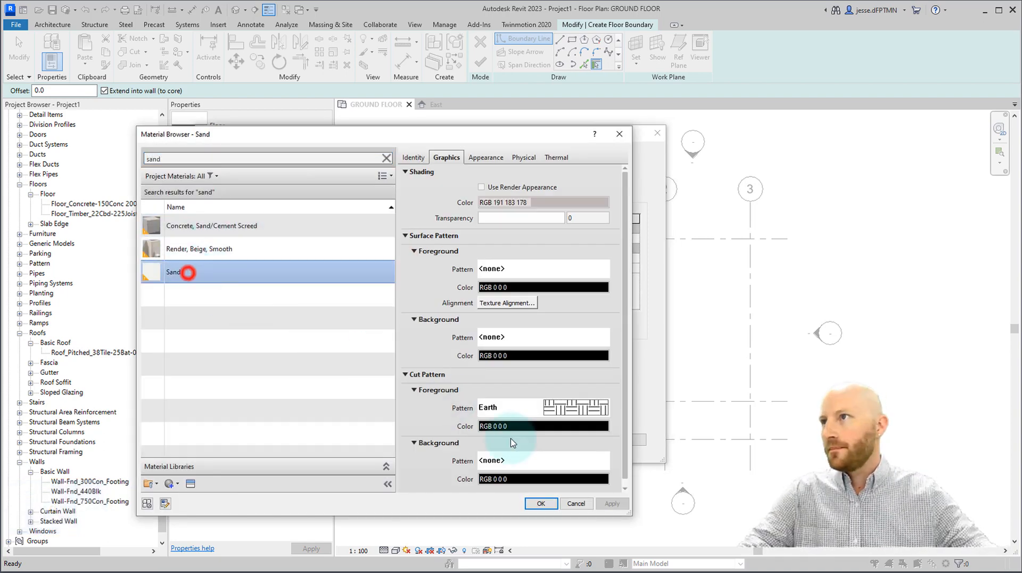
Step: Set the Sand material's foreground cut pattern to the Sand drafting pattern and apply the material to the layer
left_click(549, 408)
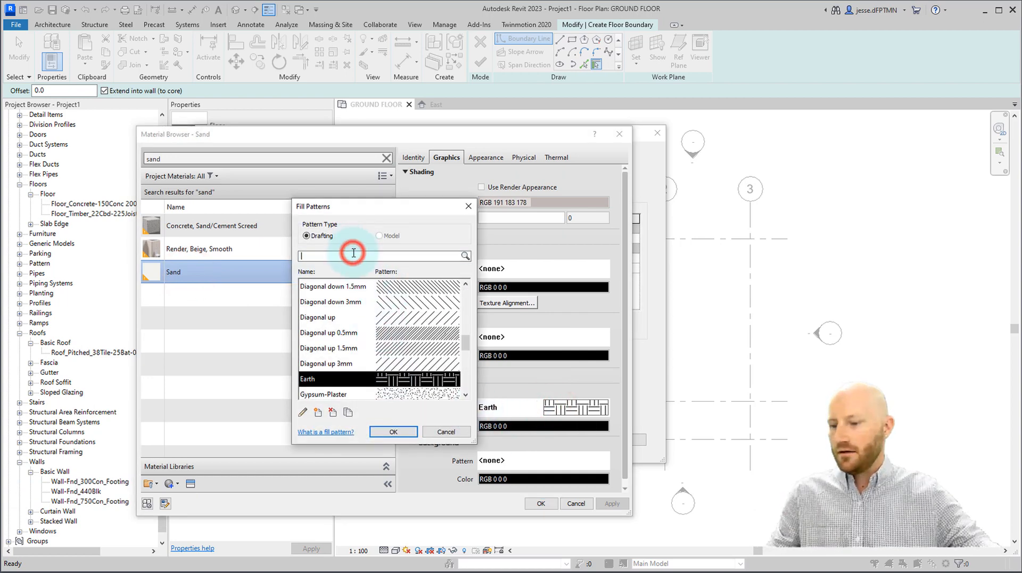
type("san")
left_click(402, 287)
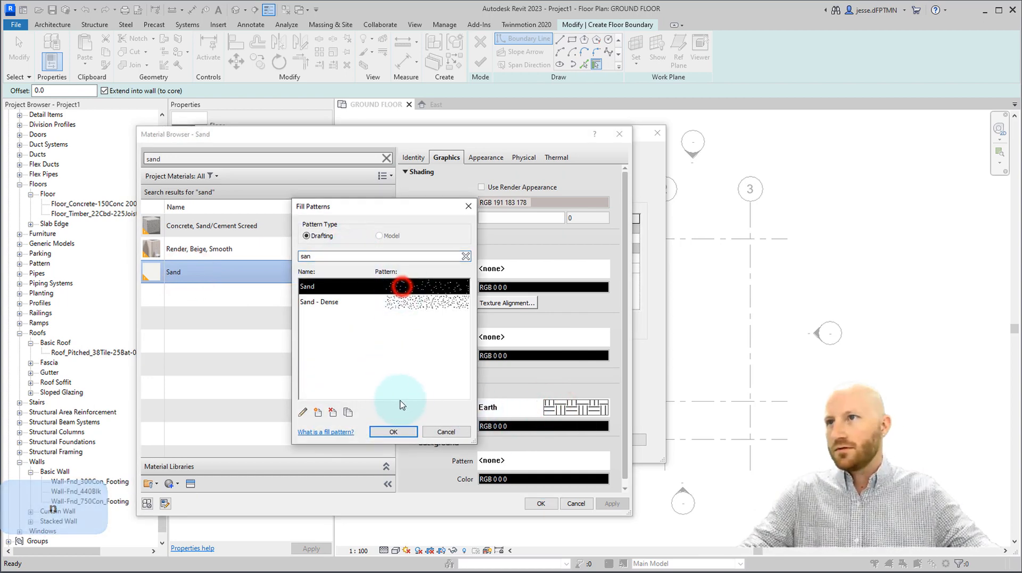
left_click(393, 431)
left_click(541, 503)
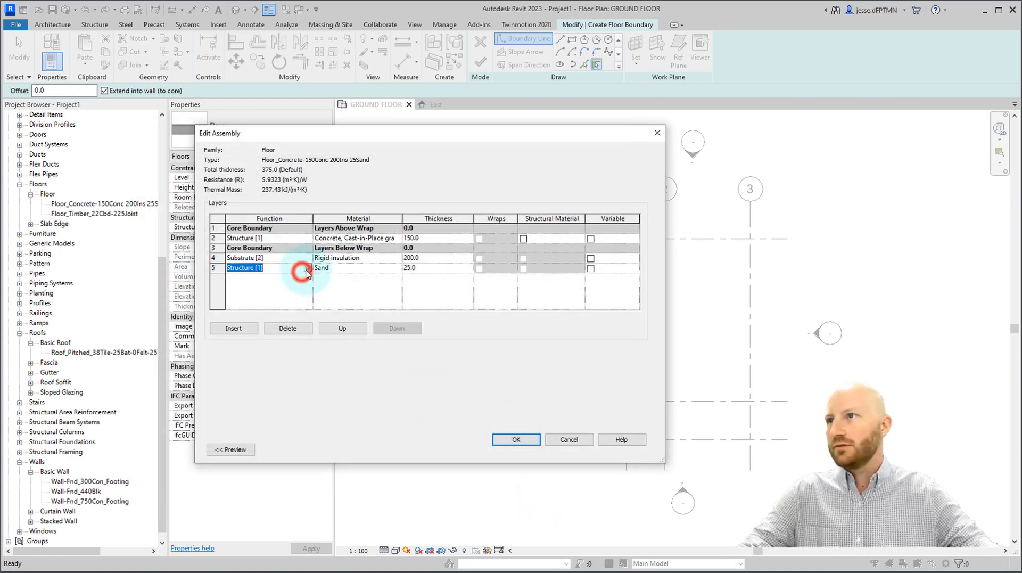
Step: Set the sand layer's function to Substrate [2]
left_click(307, 268)
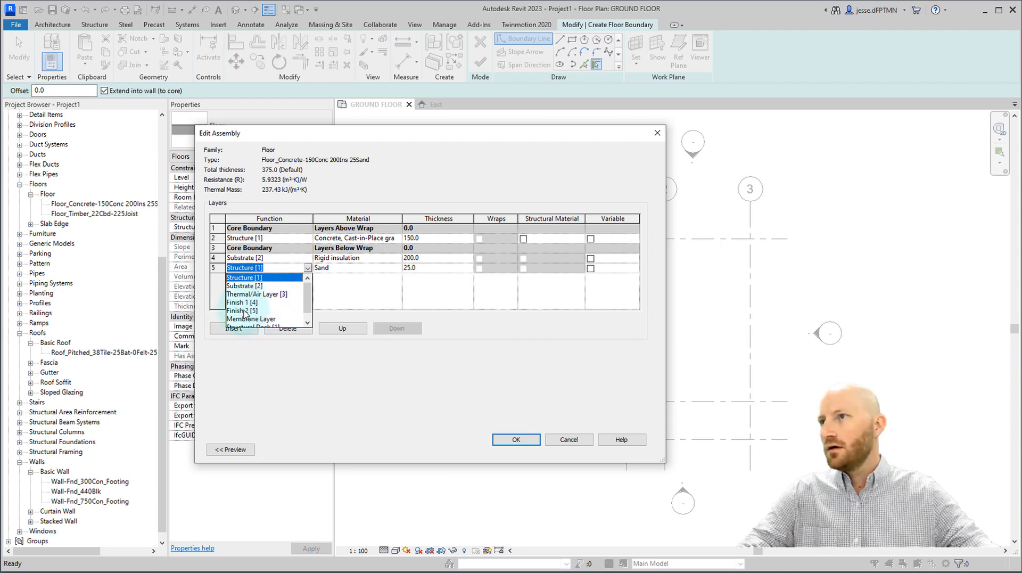
left_click(244, 311)
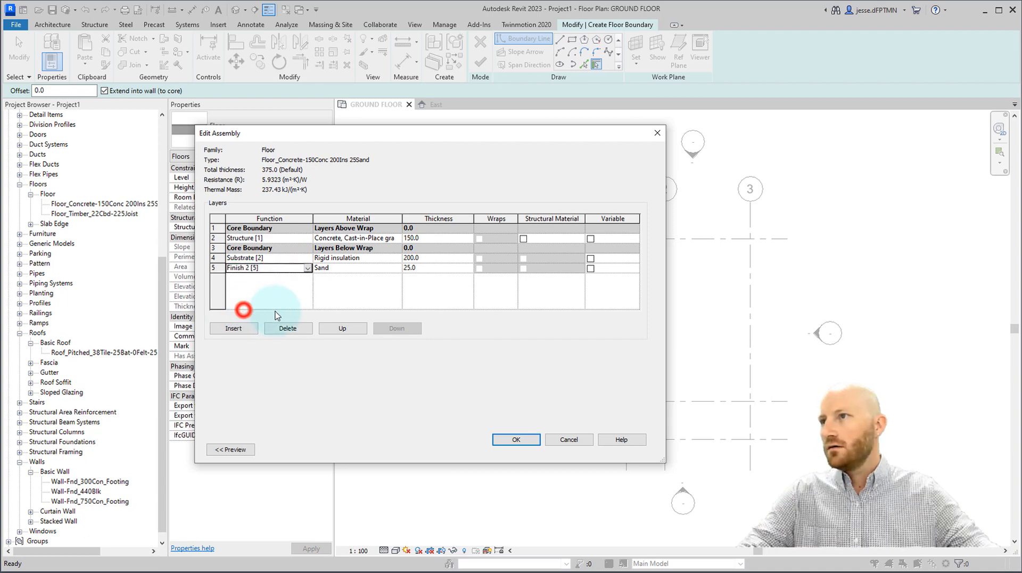
left_click(307, 269)
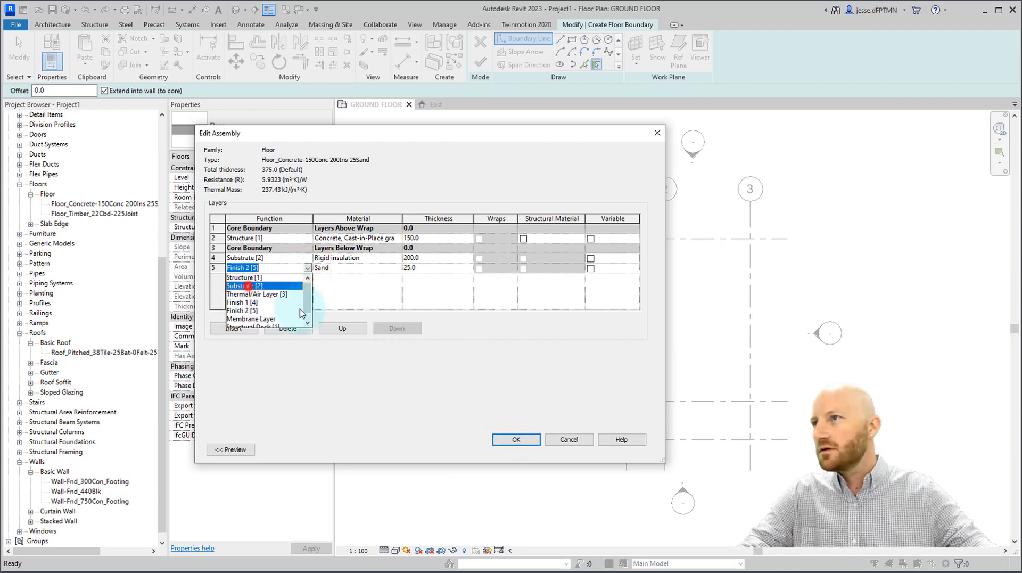
left_click(248, 287)
left_click(375, 301)
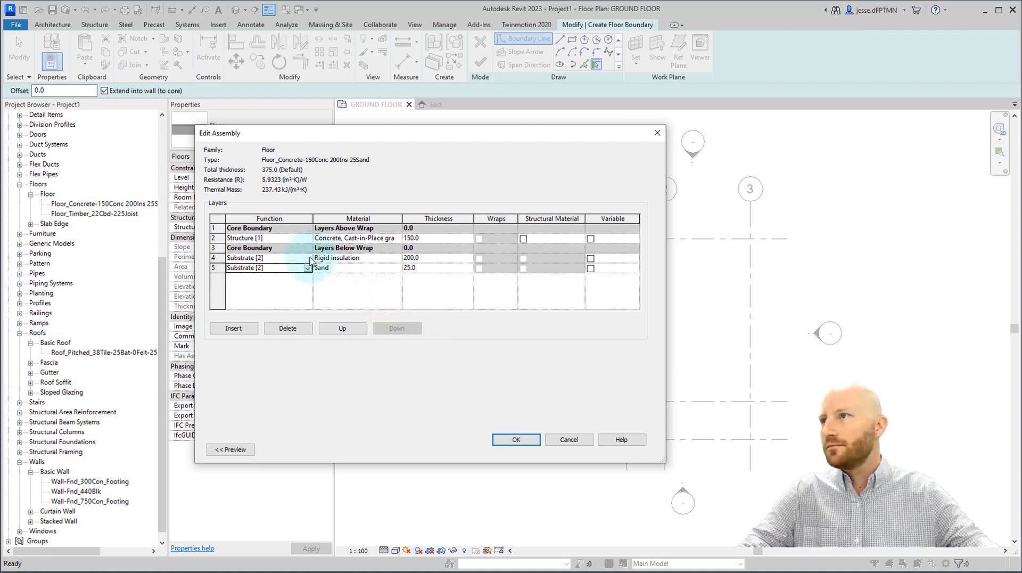
Step: Change the rigid insulation layer's function to Thermal/Air Layer [3]
left_click(308, 258)
left_click(262, 280)
left_click(349, 286)
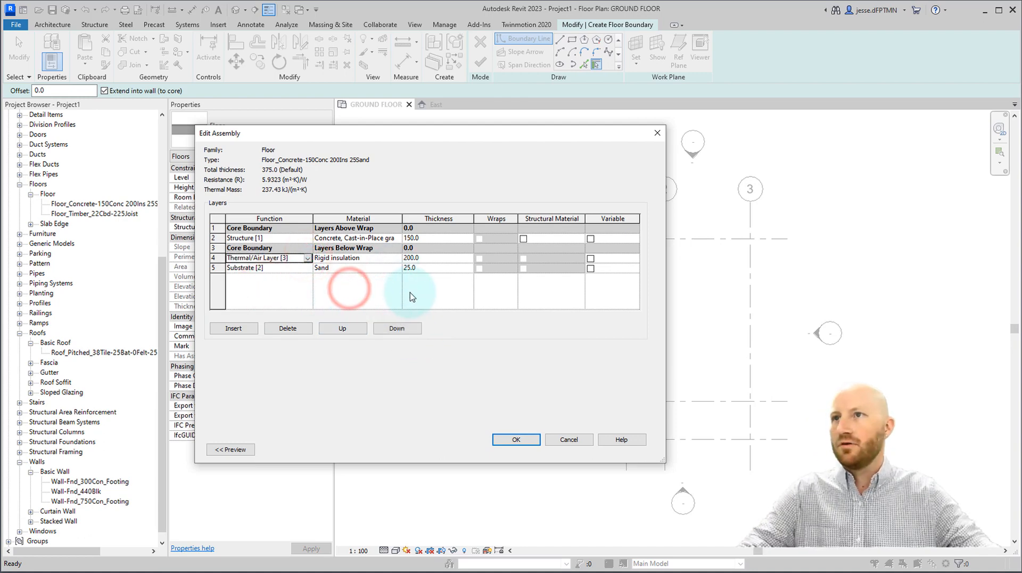
Step: Mark the concrete layer as the structural material and try to accept the floor assembly
left_click(523, 238)
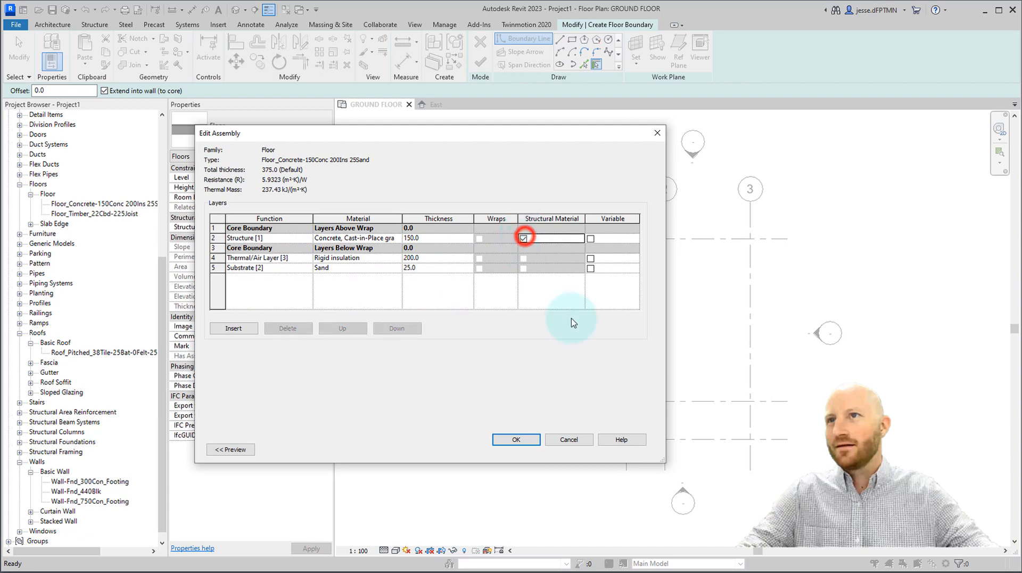
left_click(521, 437)
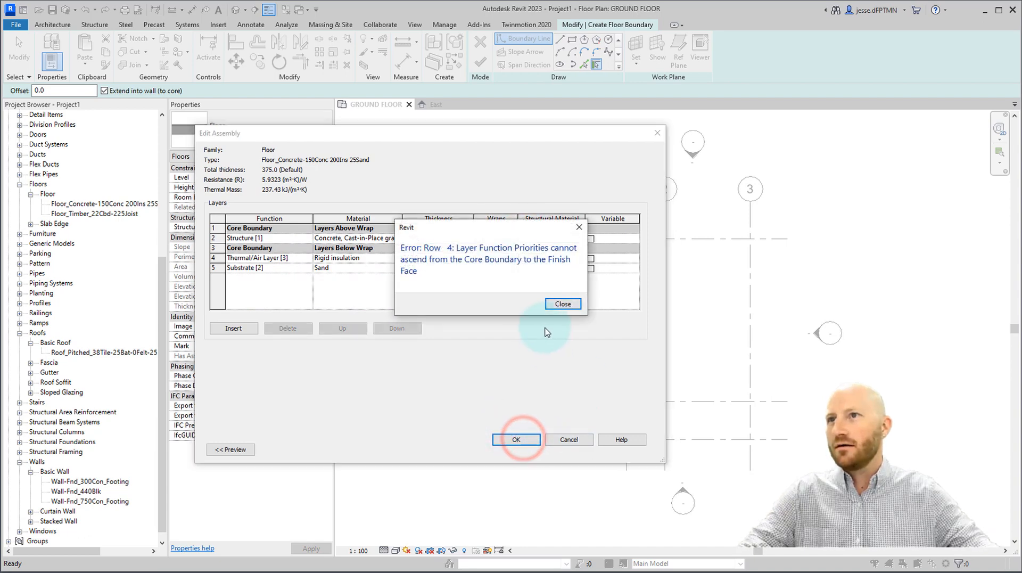
left_click(562, 304)
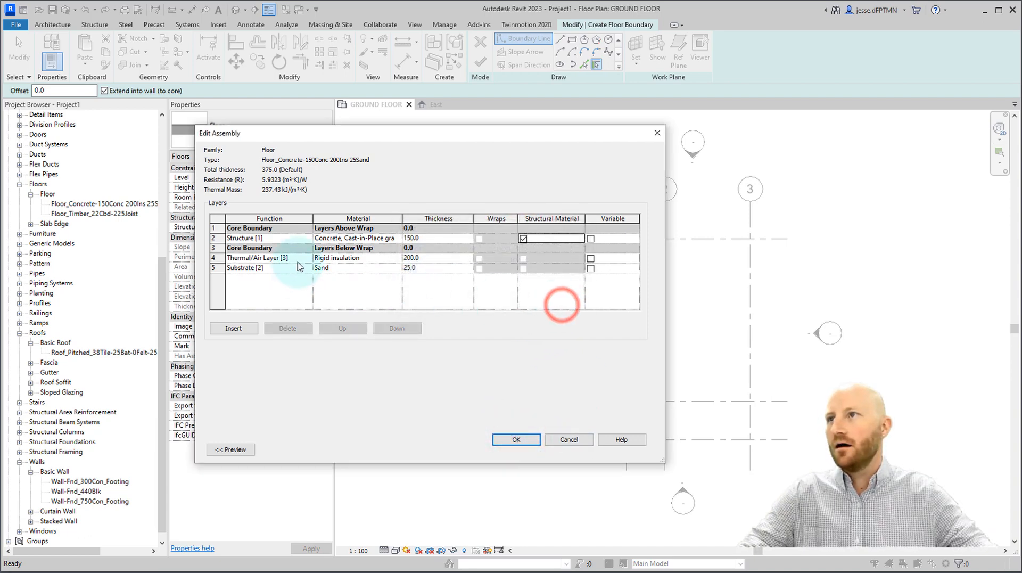
Step: Move the rigid insulation layer up inside the core boundary, and accept the assembly and the floor type properties
left_click(297, 261)
left_click(357, 329)
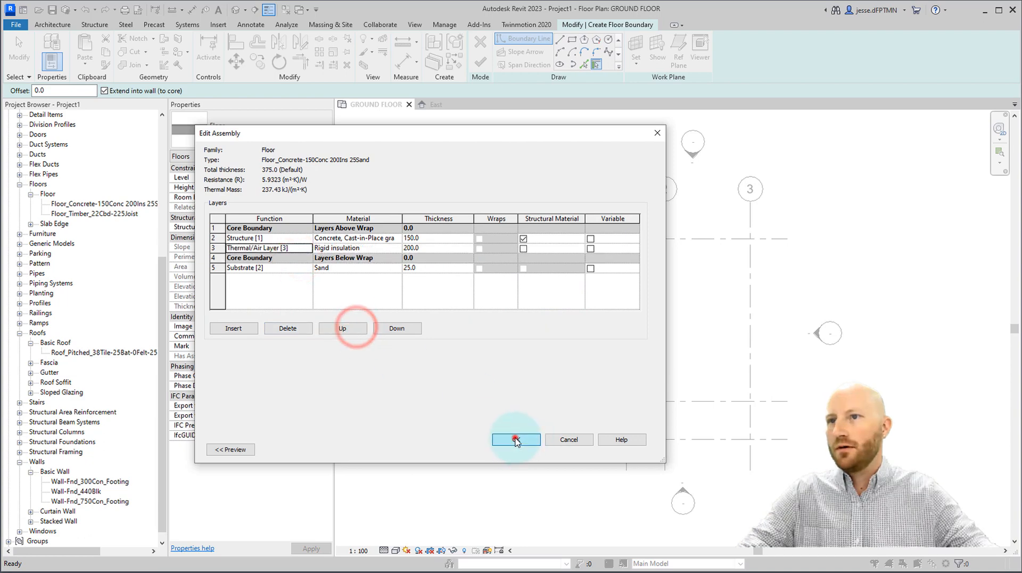
left_click(515, 438)
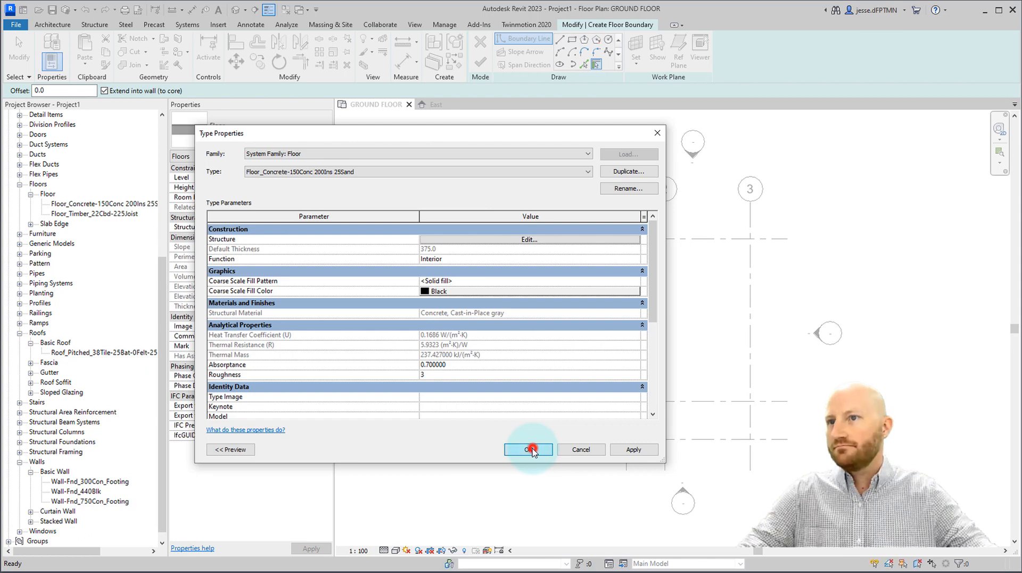
left_click(530, 450)
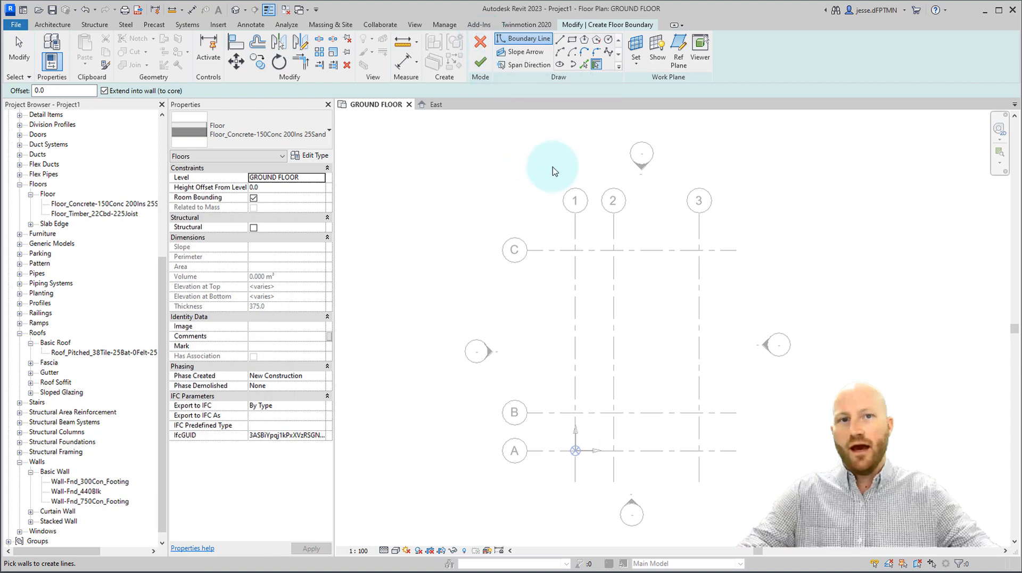
Step: Create floor boundary lines by picking grids 1, B, 2, A, 3 and C
left_click(585, 66)
left_click(576, 321)
left_click(595, 415)
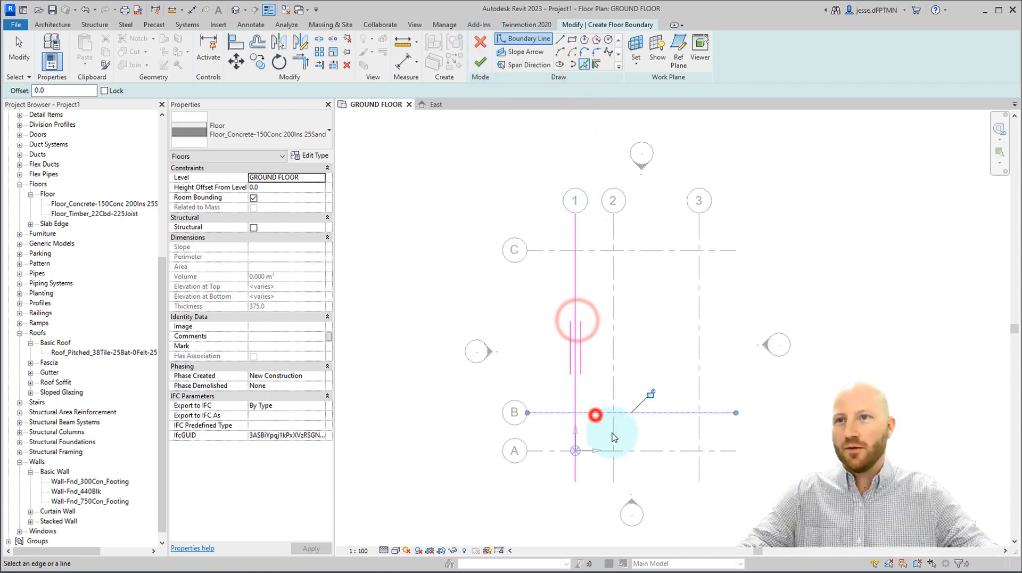
left_click(613, 433)
left_click(646, 450)
left_click(700, 381)
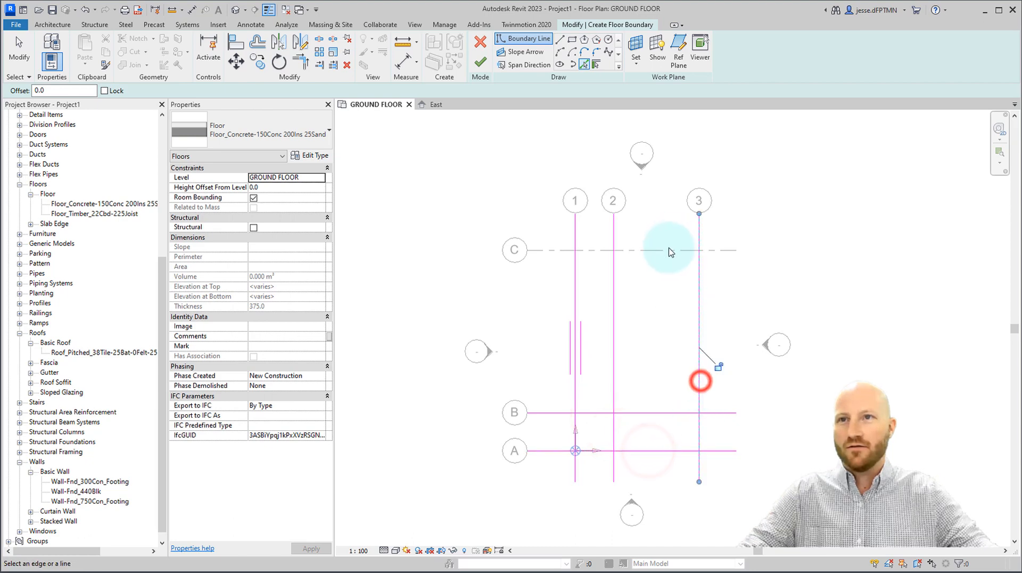
left_click(669, 250)
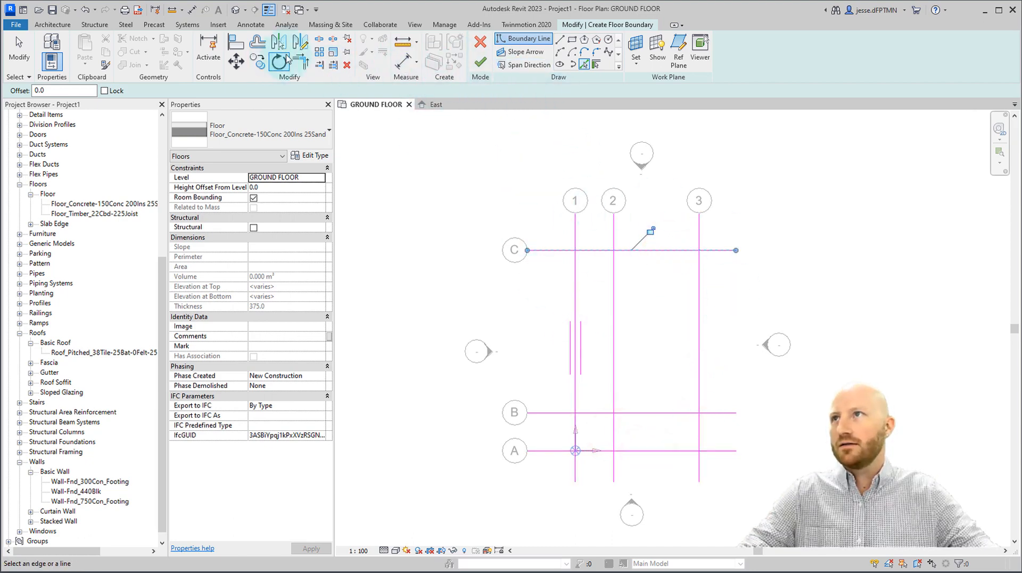
Step: Trim the boundary lines to corners where grid C meets grids 1 and 3
key("t")
key("r")
left_click(573, 282)
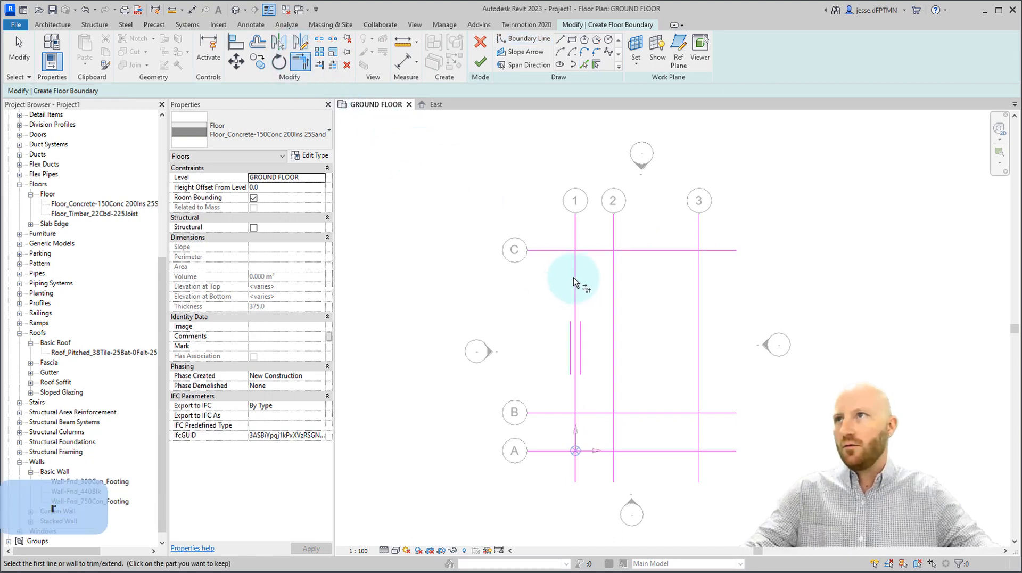
left_click(573, 279)
left_click(586, 248)
left_click(682, 251)
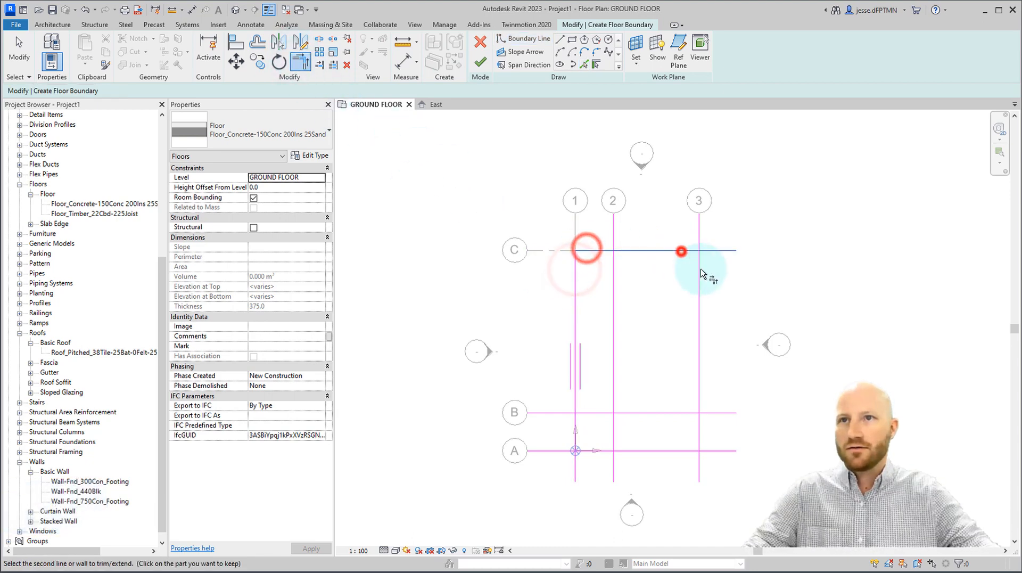
left_click(700, 273)
Step: Trim the remaining boundary corners at grids 3/A, A/2, 2/B and B/1 to close the notched outline
left_click(686, 451)
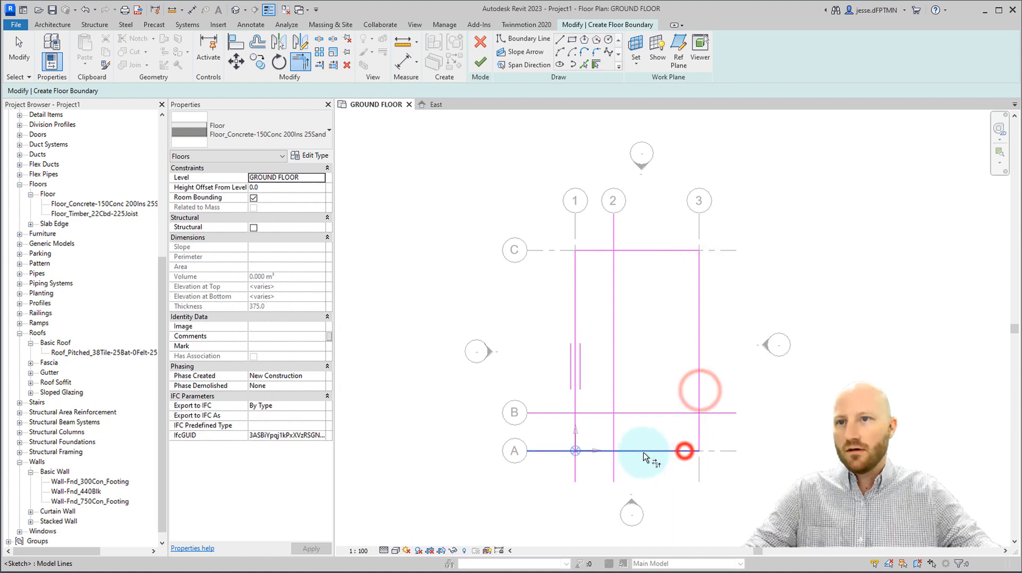
left_click(645, 449)
left_click(612, 434)
left_click(607, 418)
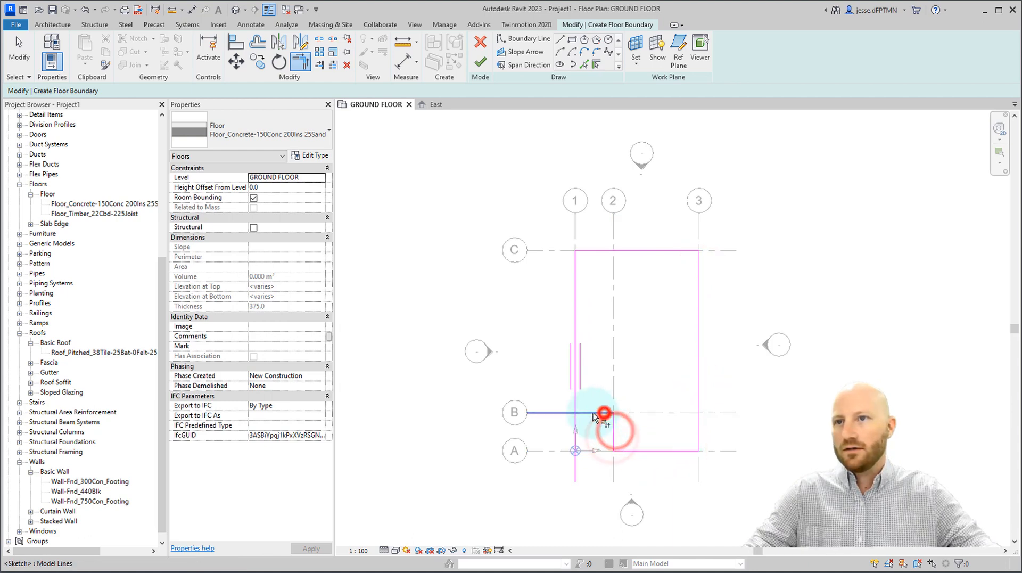
left_click(597, 413)
left_click(576, 399)
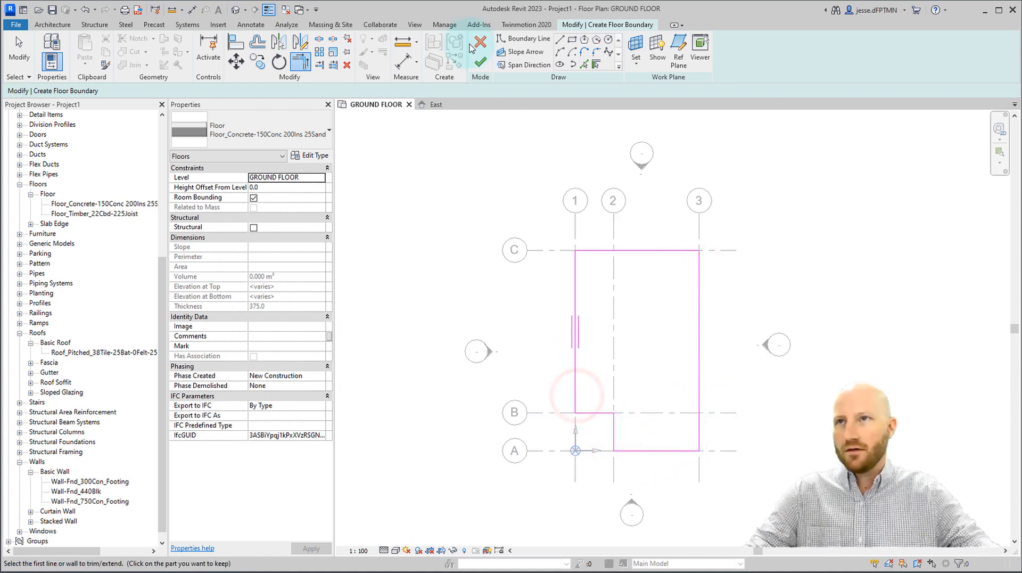
Step: Finish the floor boundary sketch to create the ground floor slab, and clear the selection
left_click(479, 64)
left_click(479, 303)
middle_click_drag(559, 270, 538, 237)
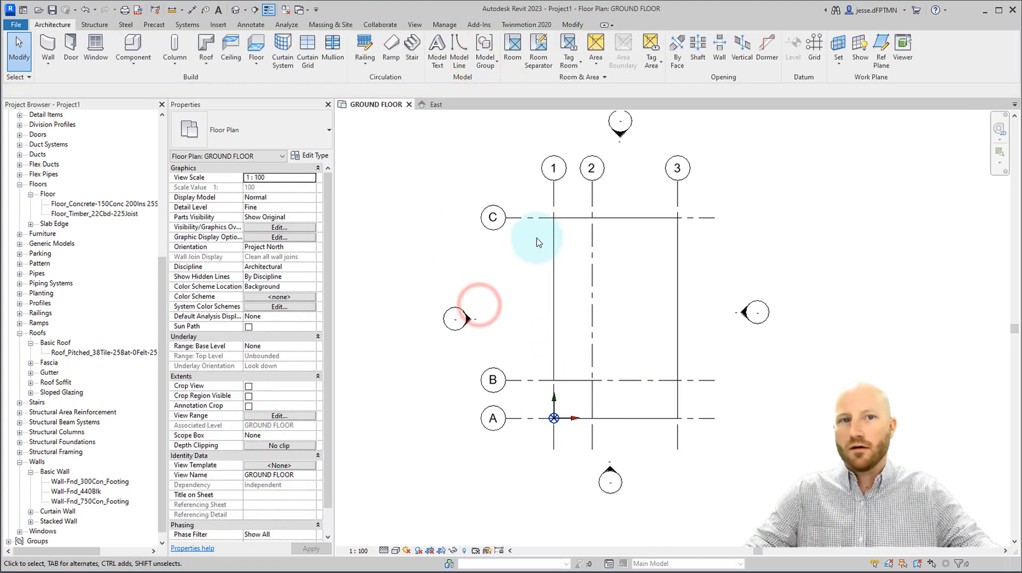
scroll(589, 397, "up", 2)
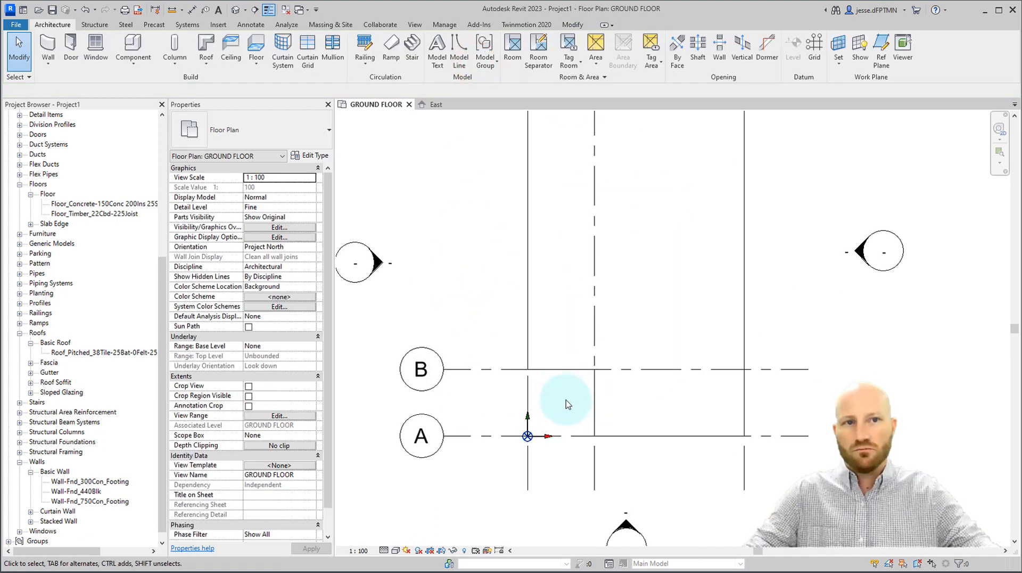
Step: Duplicate the Wall-Fnd_300Con_Footing wall type as "Wall-Ext_330WB 20Air 10Ply 90TF 10GB"
scroll(543, 381, "down", 2)
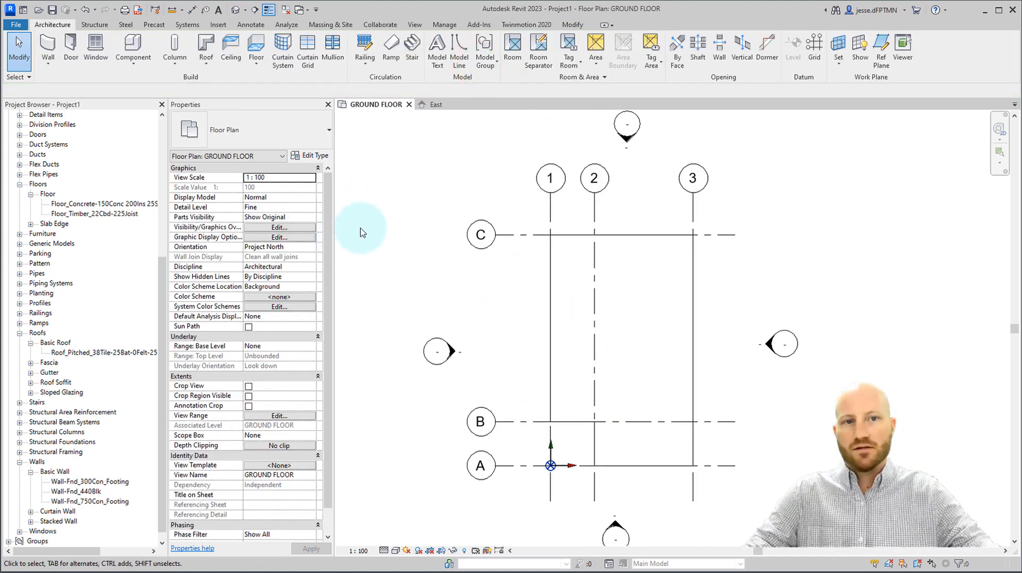
left_click(48, 47)
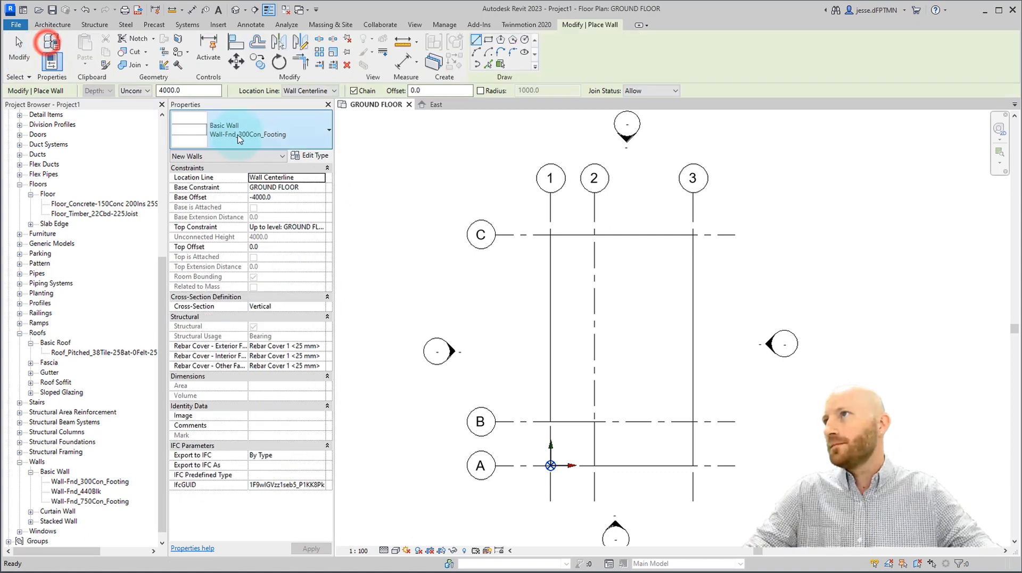
left_click(272, 129)
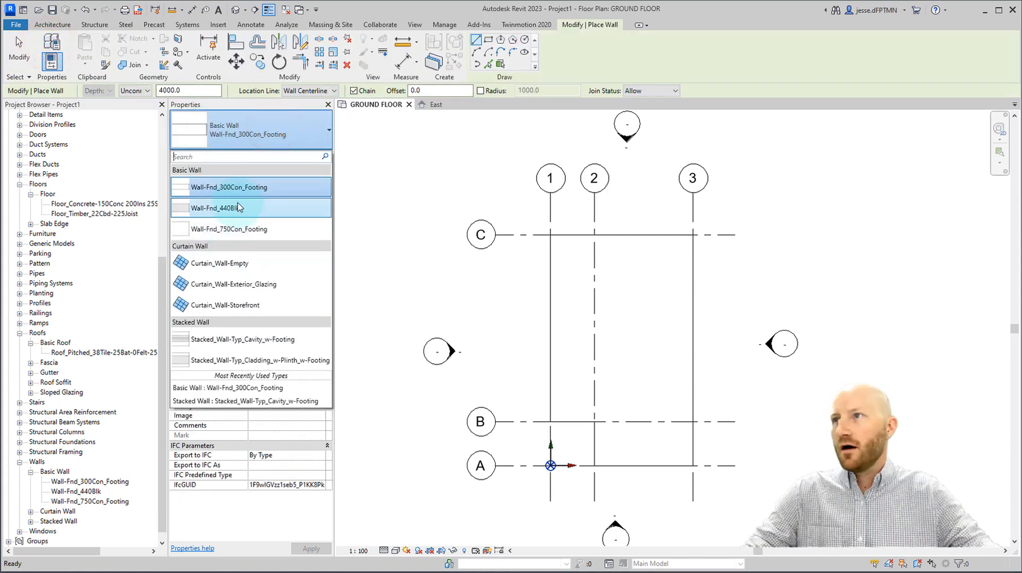
left_click(256, 133)
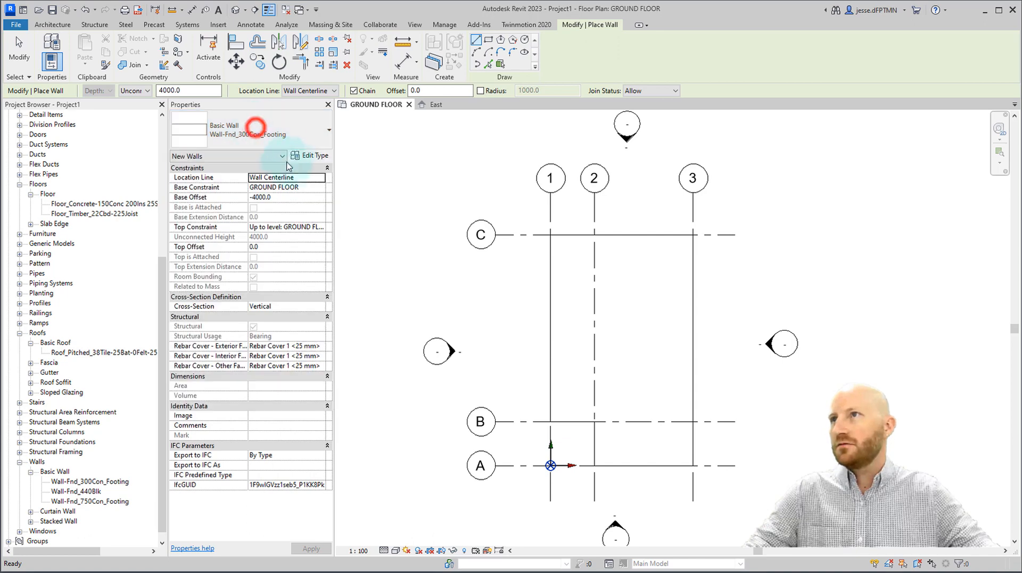
left_click(308, 154)
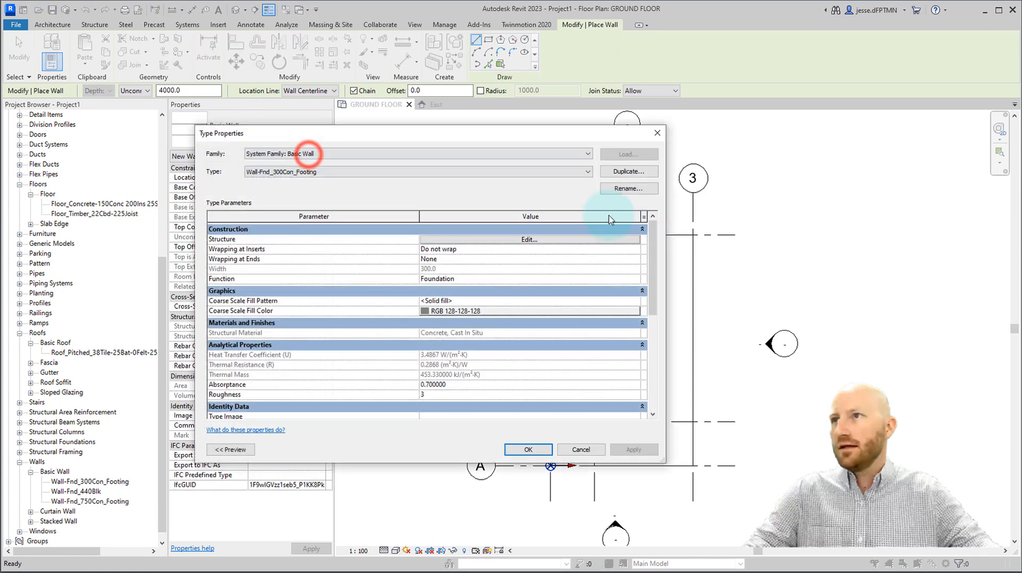
left_click(639, 171)
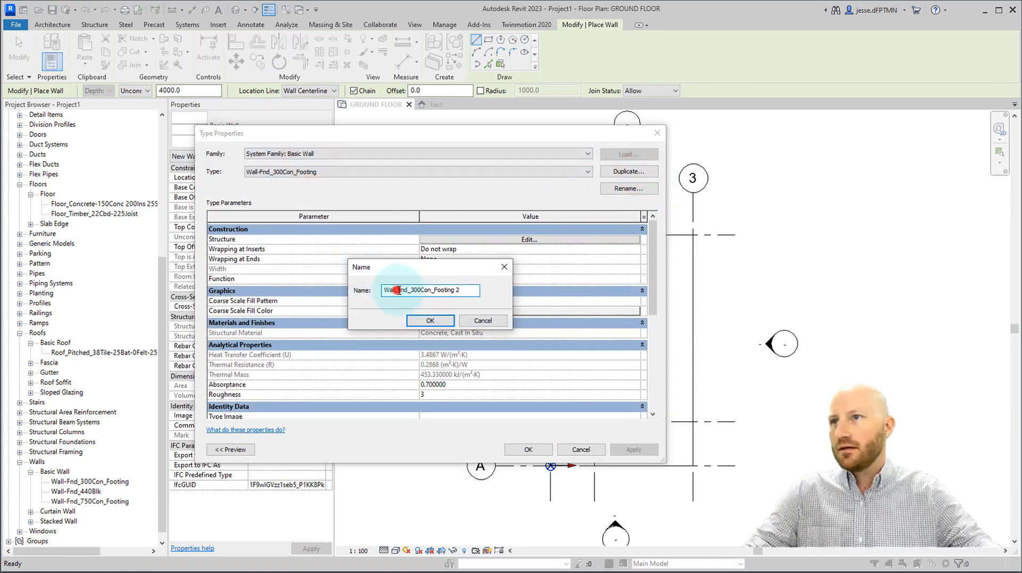
key("shift")
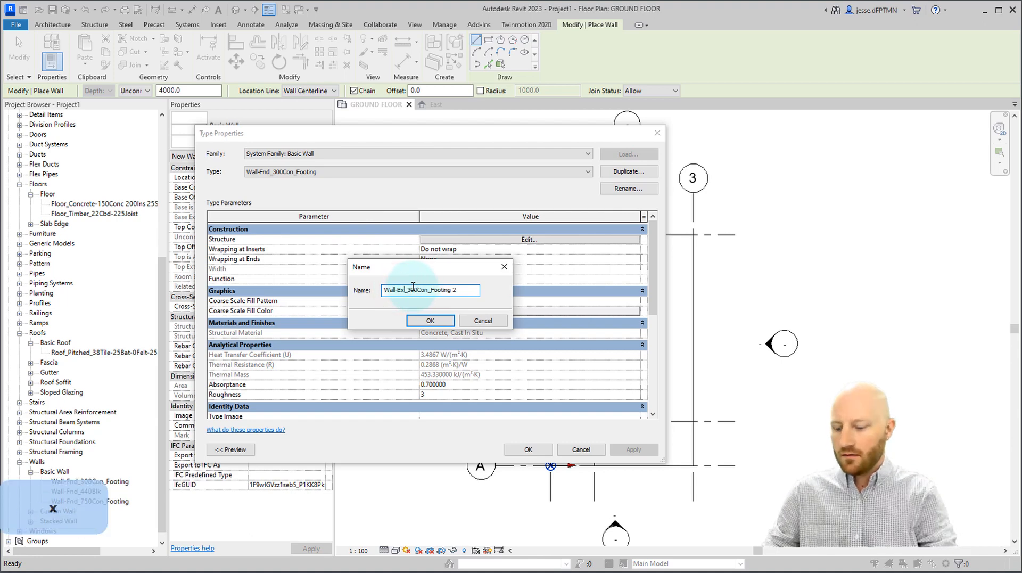
key("Right")
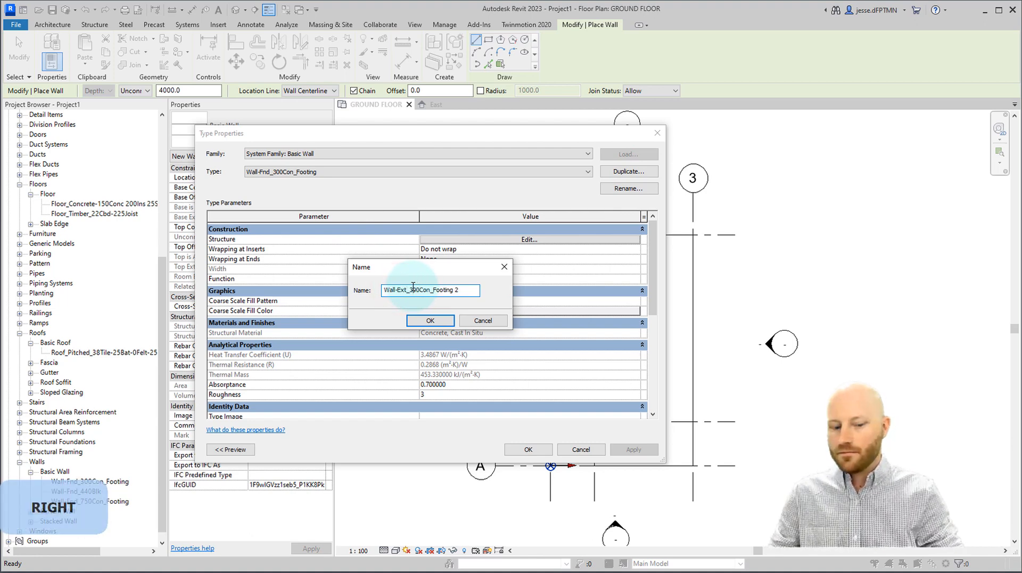
type("30WB 20Air 10Ply 90TF 10GB")
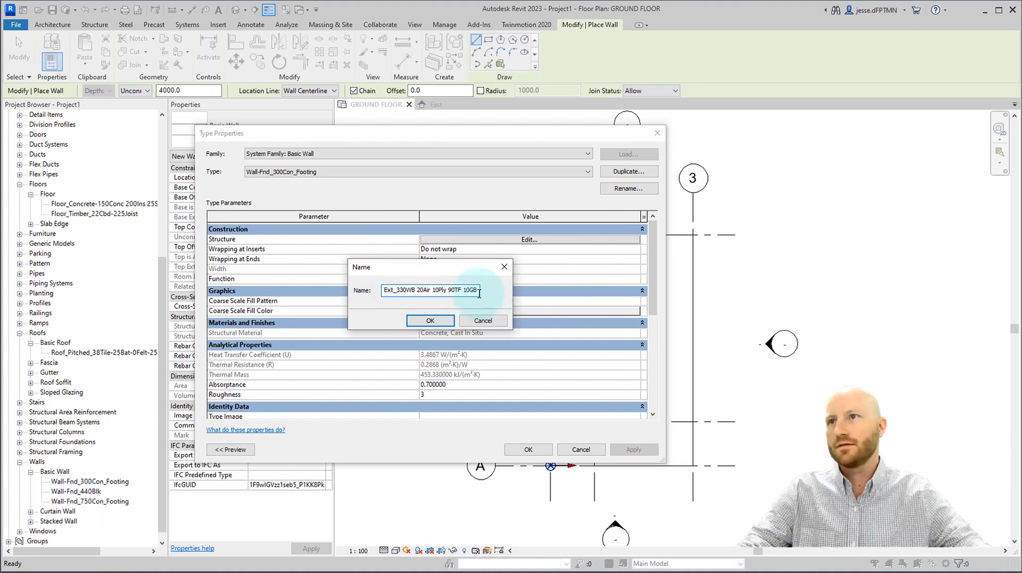
left_click_drag(479, 291, 385, 287)
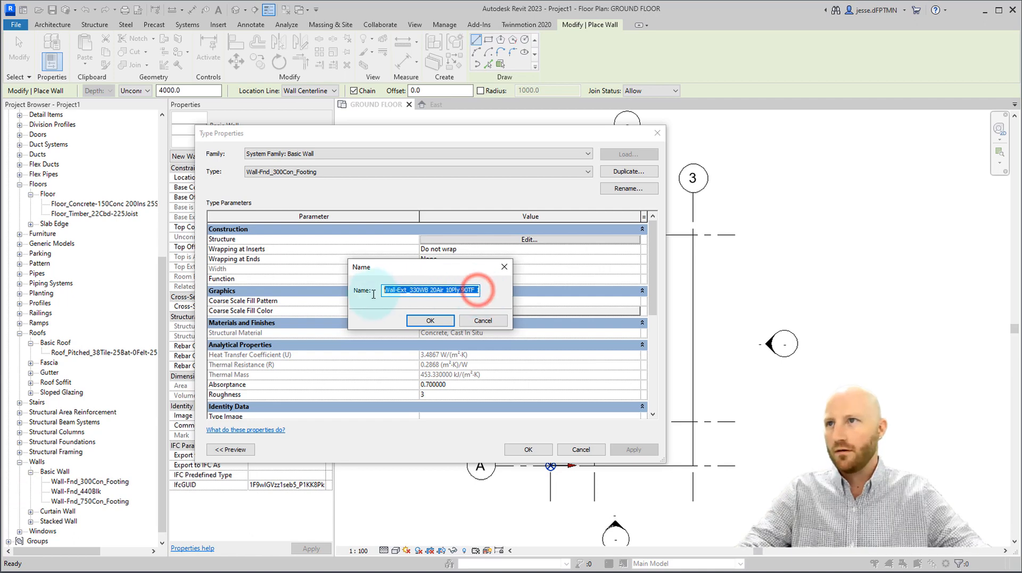
left_click(430, 319)
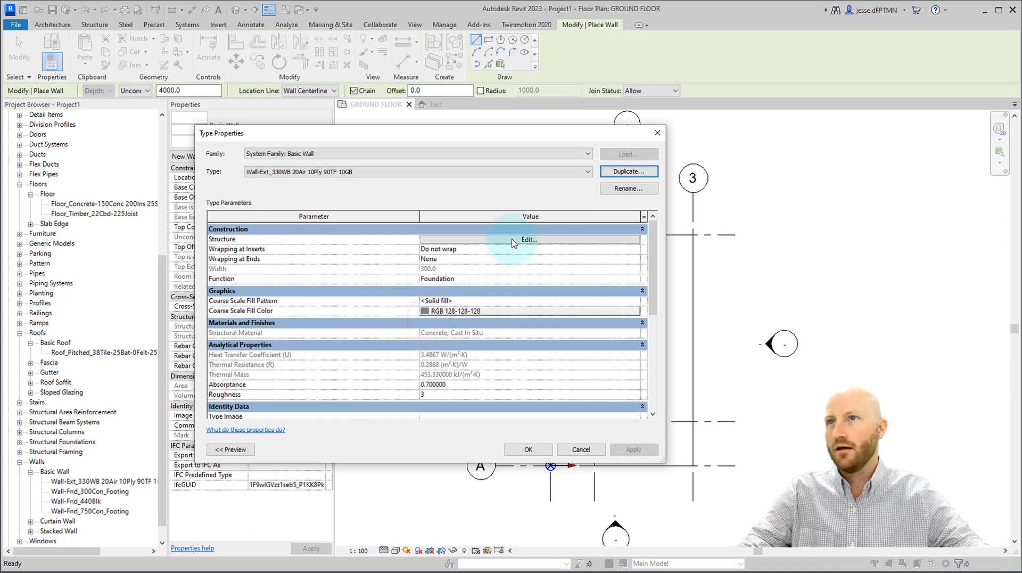
Step: For the wall's structure layer, duplicate the material Structure, Timber Joist/Rafter Layer with its assets and name the copy "Structure, Timber Wall"
left_click(511, 239)
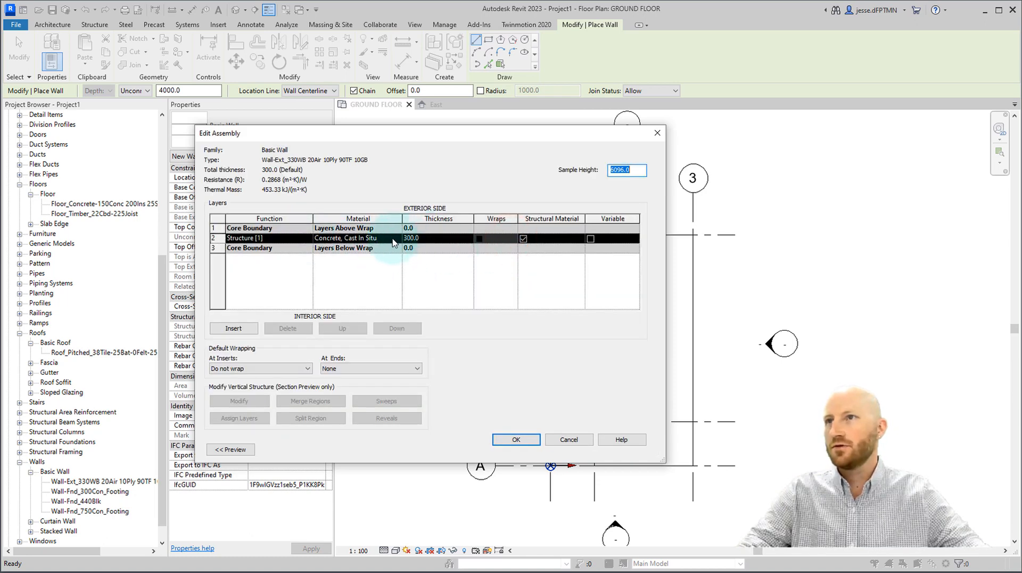
left_click(394, 243)
left_click(397, 238)
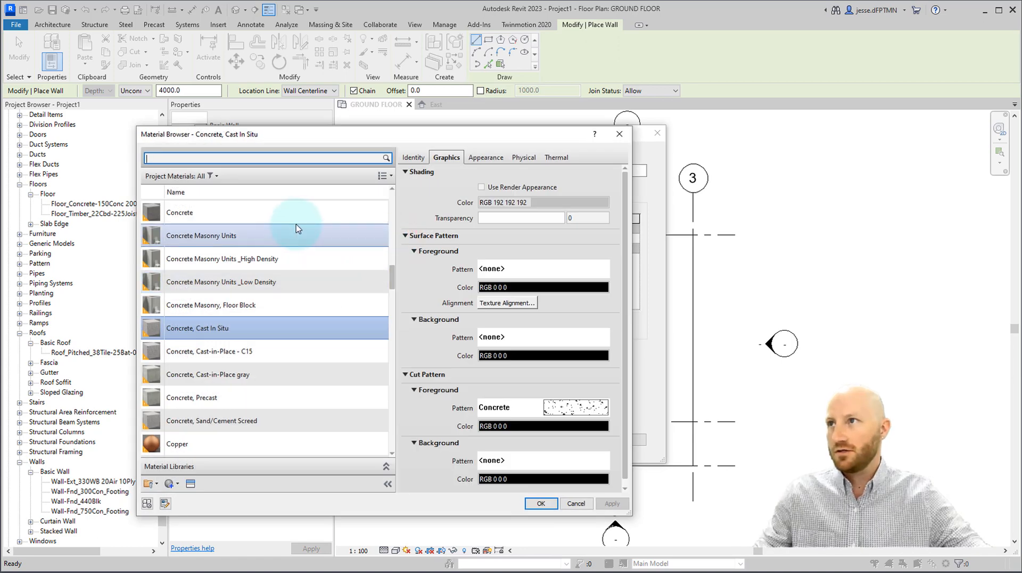
scroll(297, 228, "up", 1)
left_click(250, 160)
type("timb")
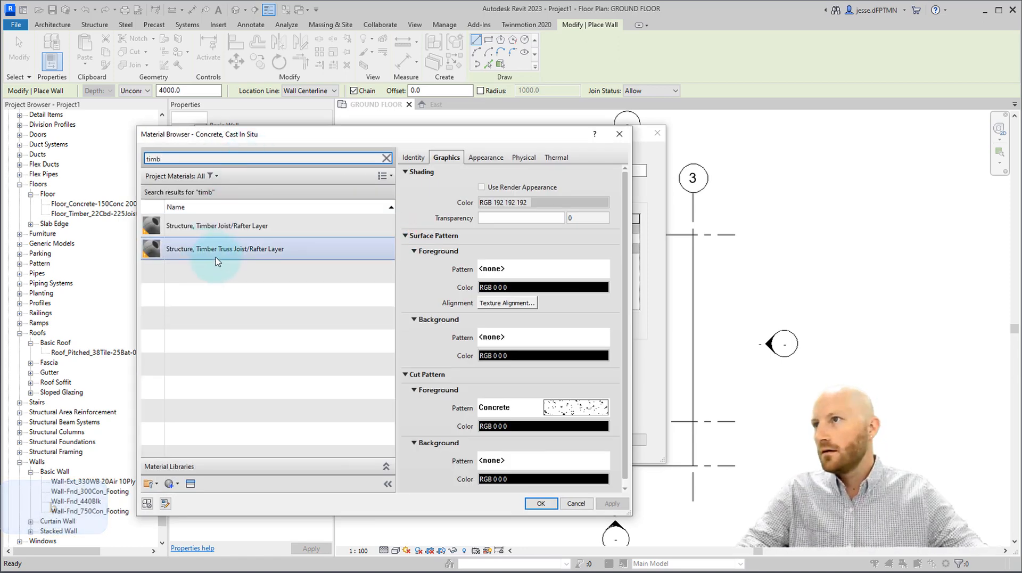
left_click(229, 225)
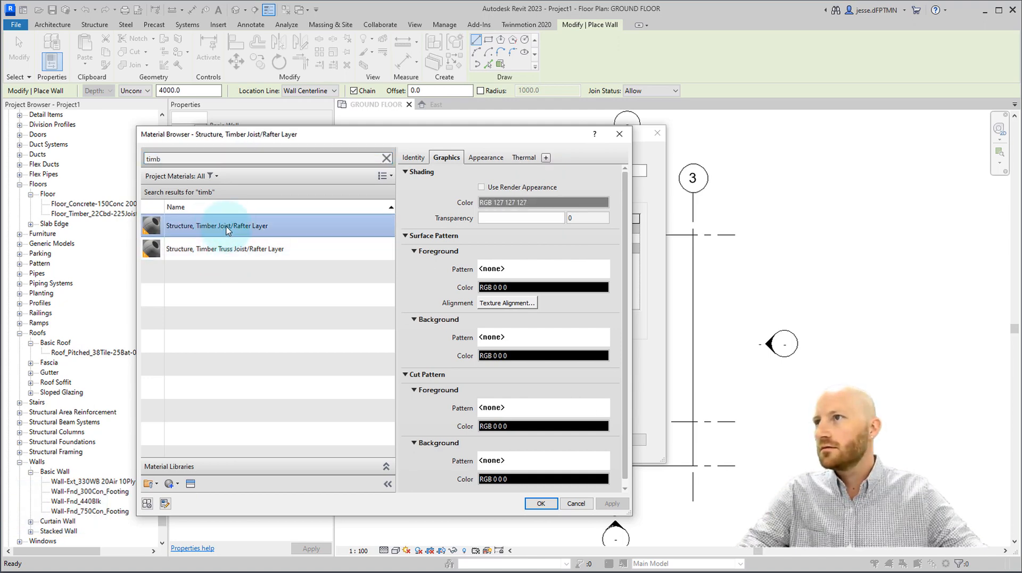
right_click(226, 229)
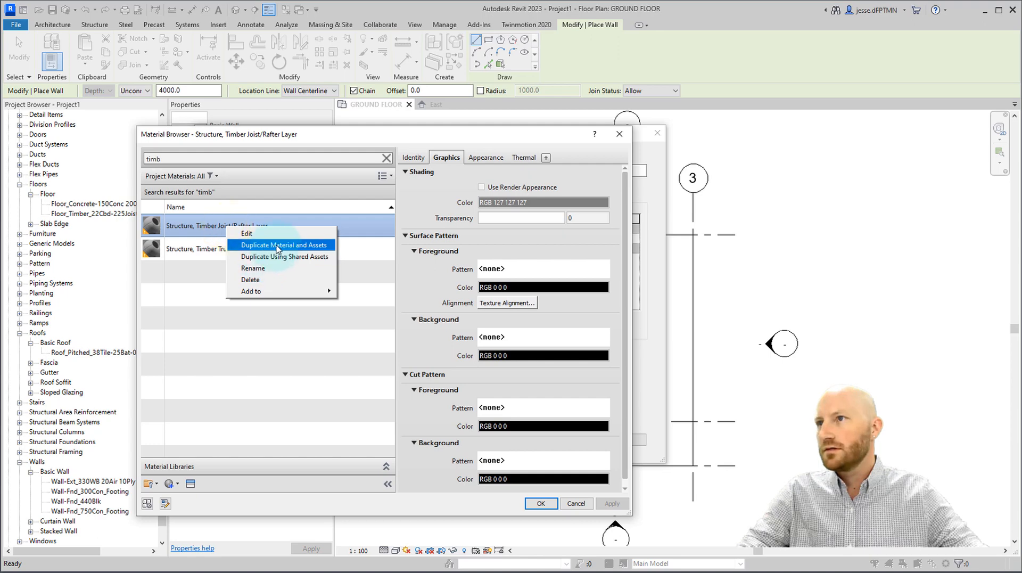
left_click(275, 243)
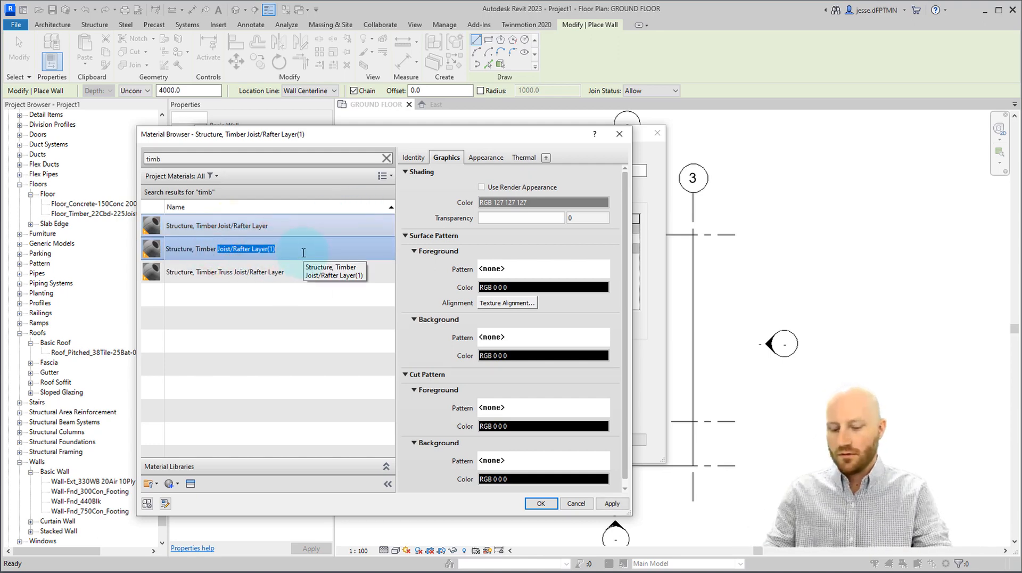
key("shift")
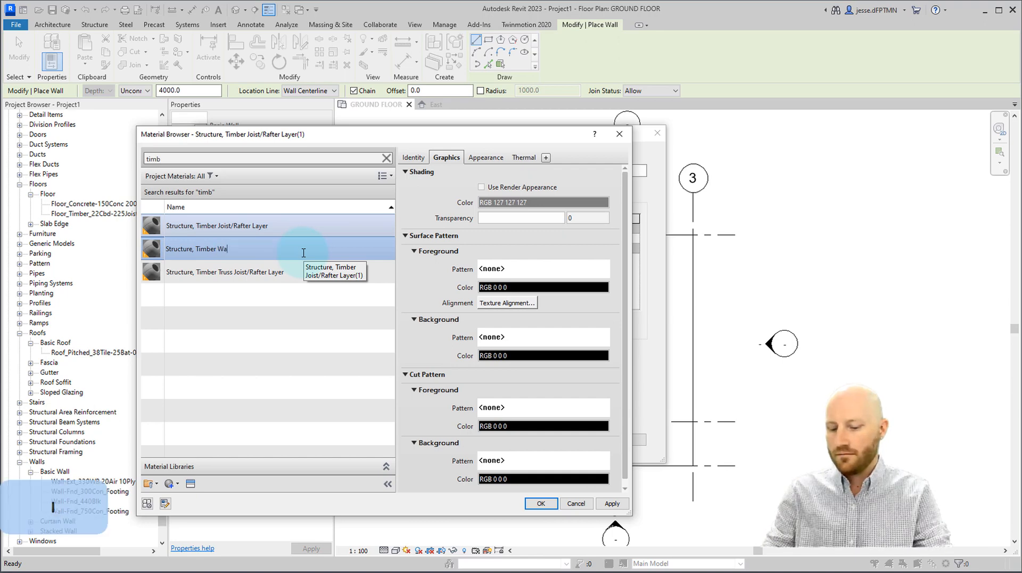
left_click(292, 299)
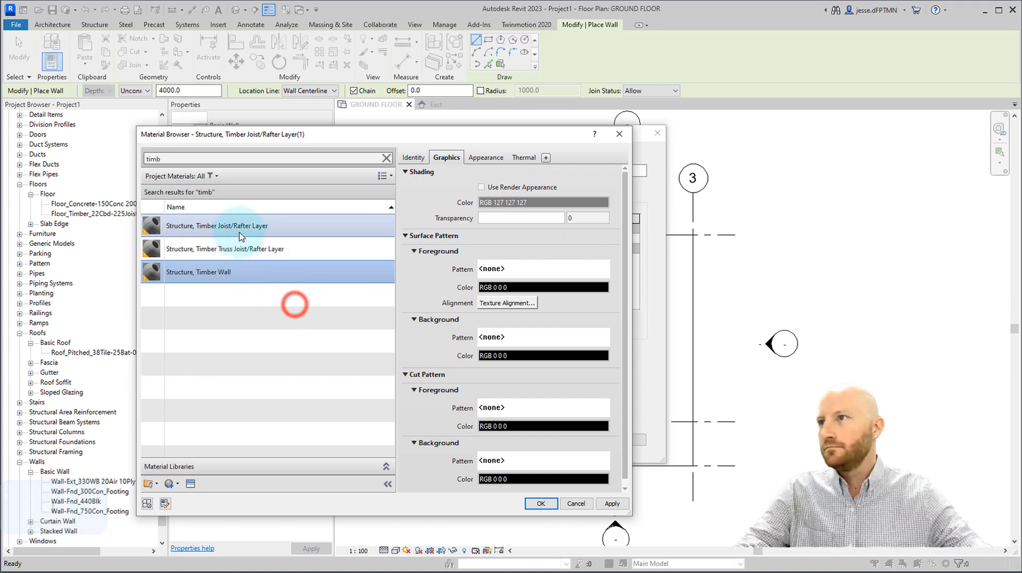
Step: Set the Timber Wall material's shading color to pale yellow RGB 227-218-164 and save it as a custom color
left_click(486, 204)
left_click_drag(428, 297, 419, 318)
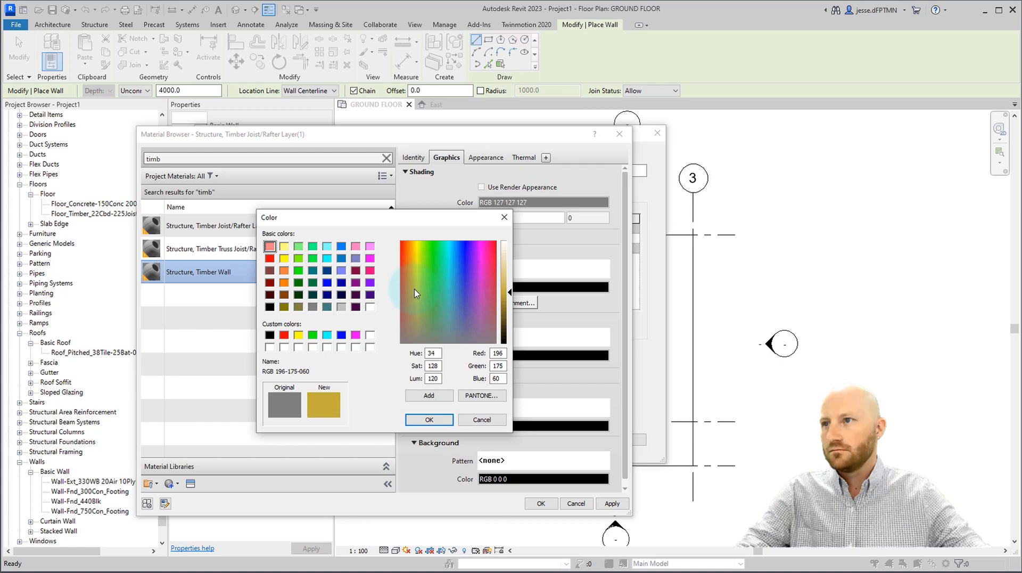
left_click_drag(507, 287, 510, 265)
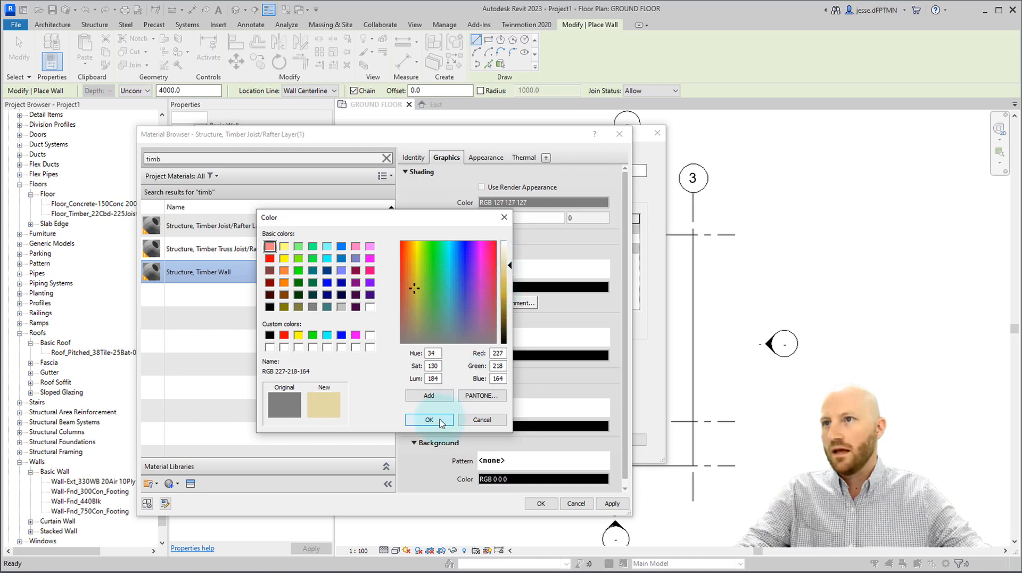
left_click(427, 395)
left_click(430, 421)
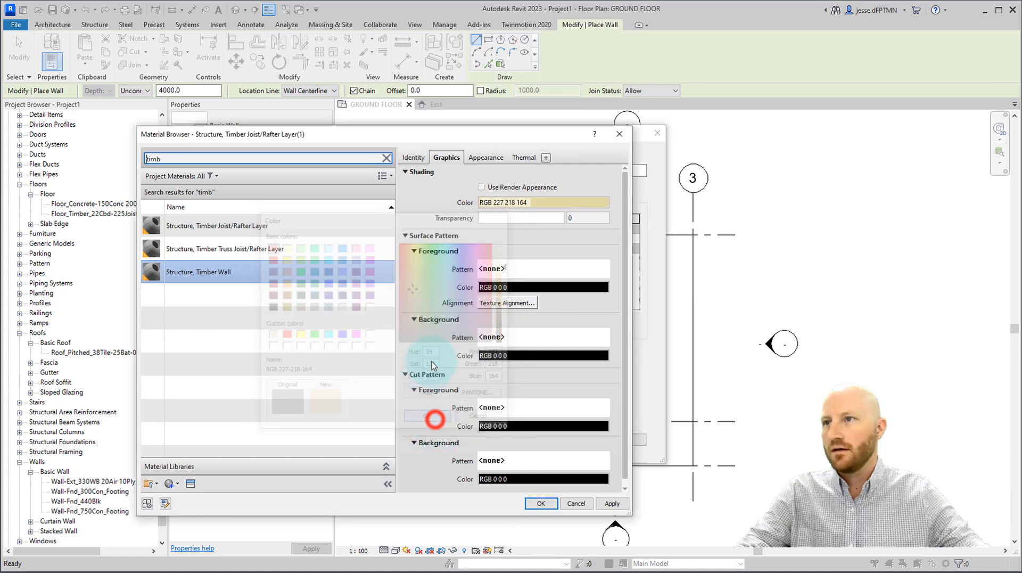
left_click(198, 229)
left_click(467, 203)
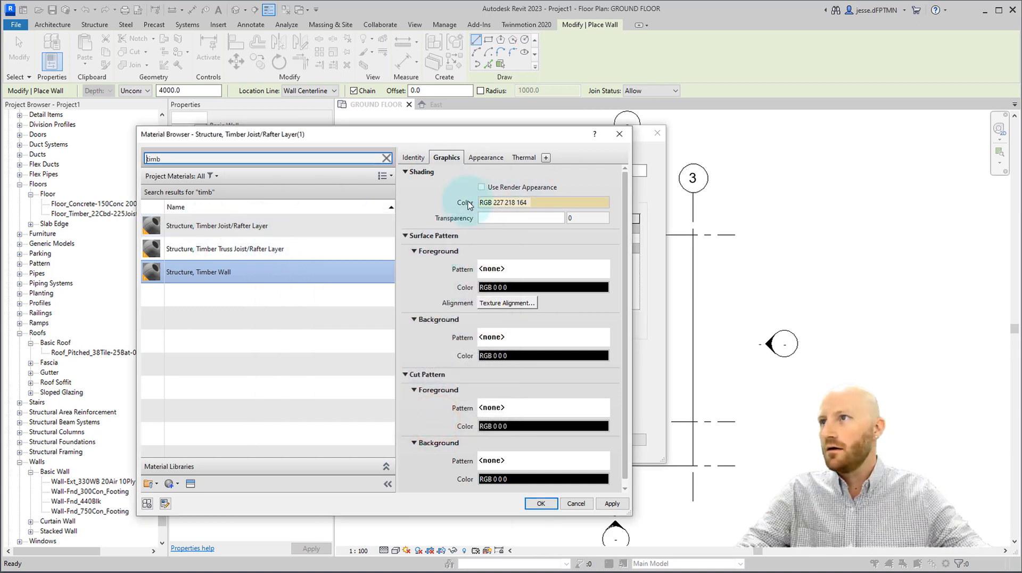
Step: Give the Timber Wall material a solid fill cut background in the saved custom color and assign the material to the structure layer
left_click(483, 159)
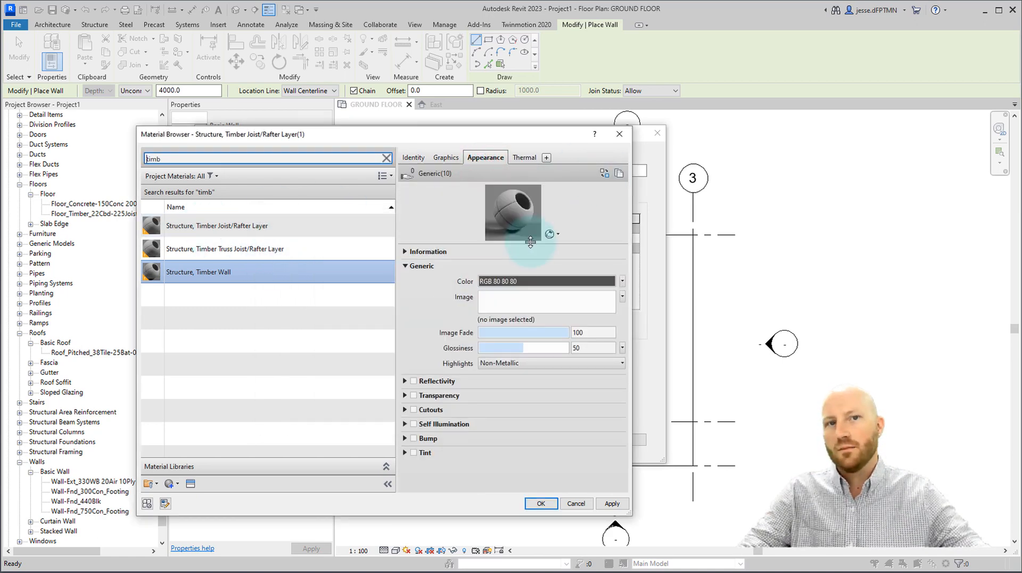
left_click(447, 158)
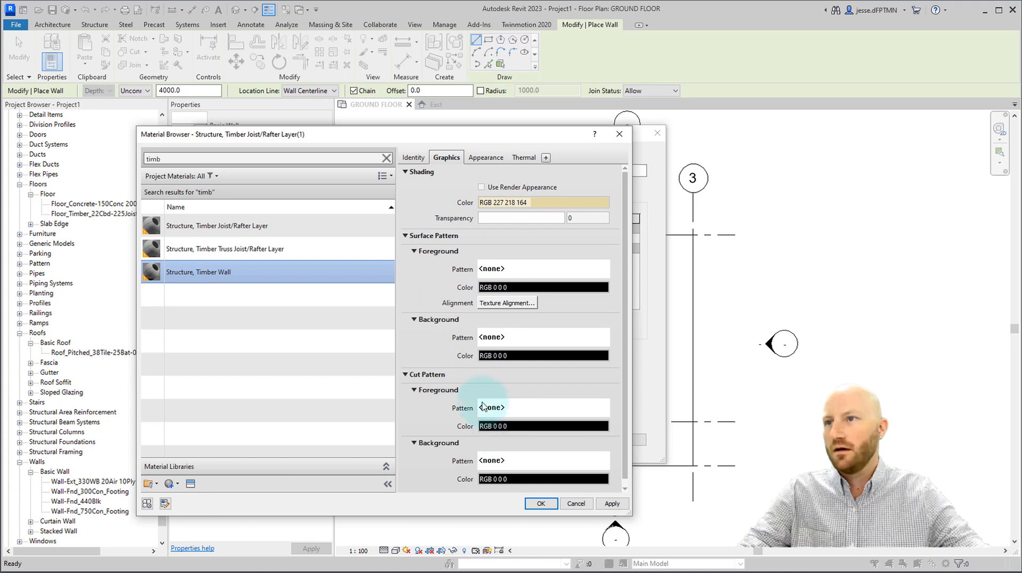
left_click(499, 461)
left_click(396, 290)
left_click(394, 429)
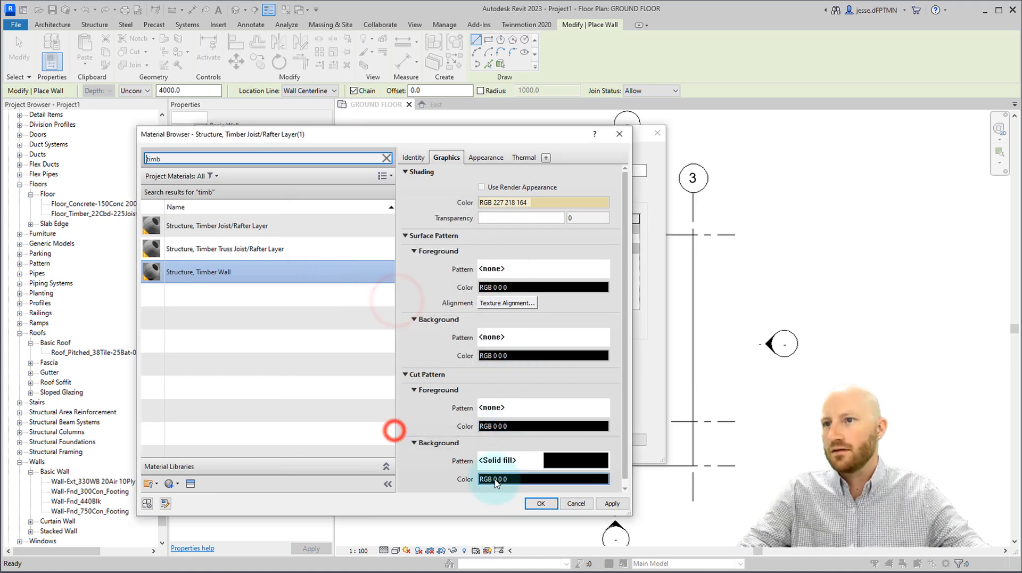
left_click(495, 479)
left_click(270, 335)
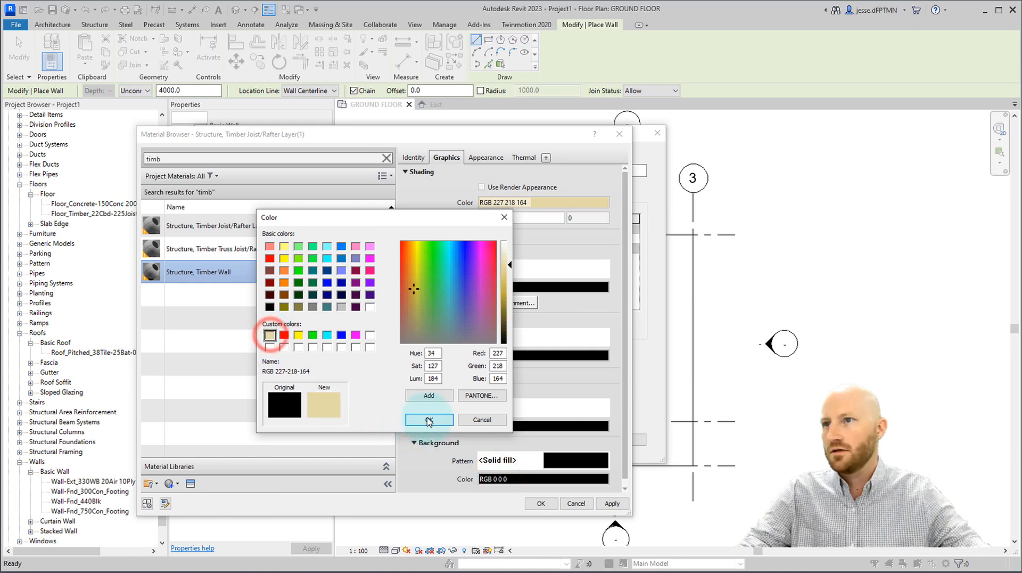
left_click(429, 420)
left_click(543, 504)
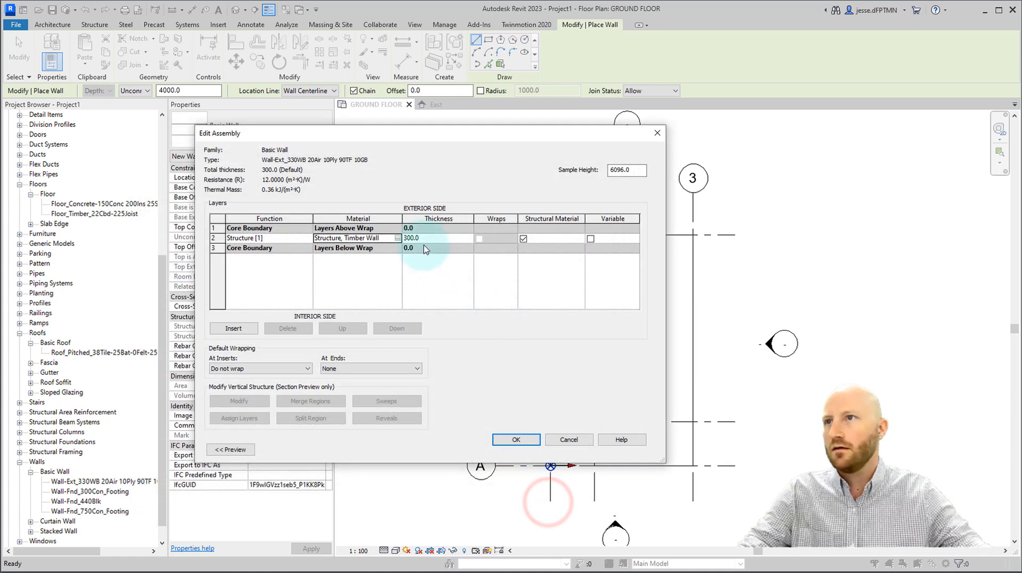
Step: Set the timber structure layer's thickness to 90 mm
left_click(430, 238)
type("90")
left_click(430, 292)
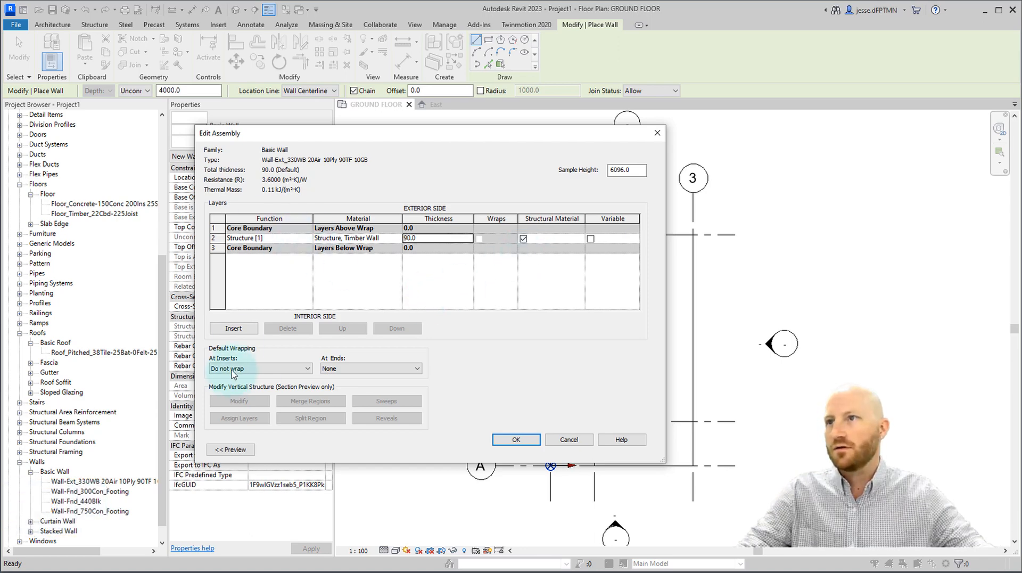
Step: Insert three new layers on the exterior side of the wall's core boundary
left_click(234, 328)
left_click(344, 328)
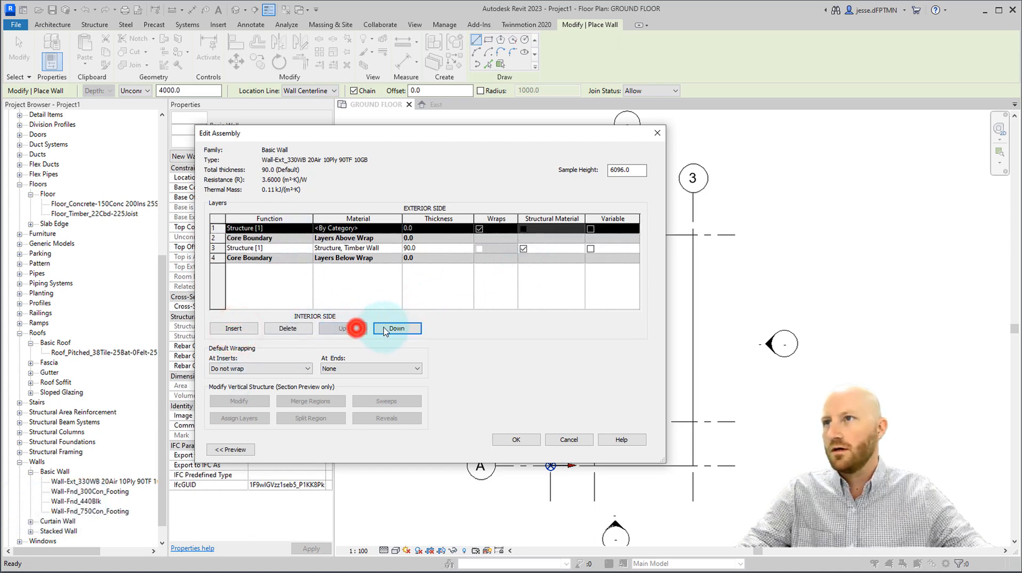
left_click(234, 328)
left_click(234, 328)
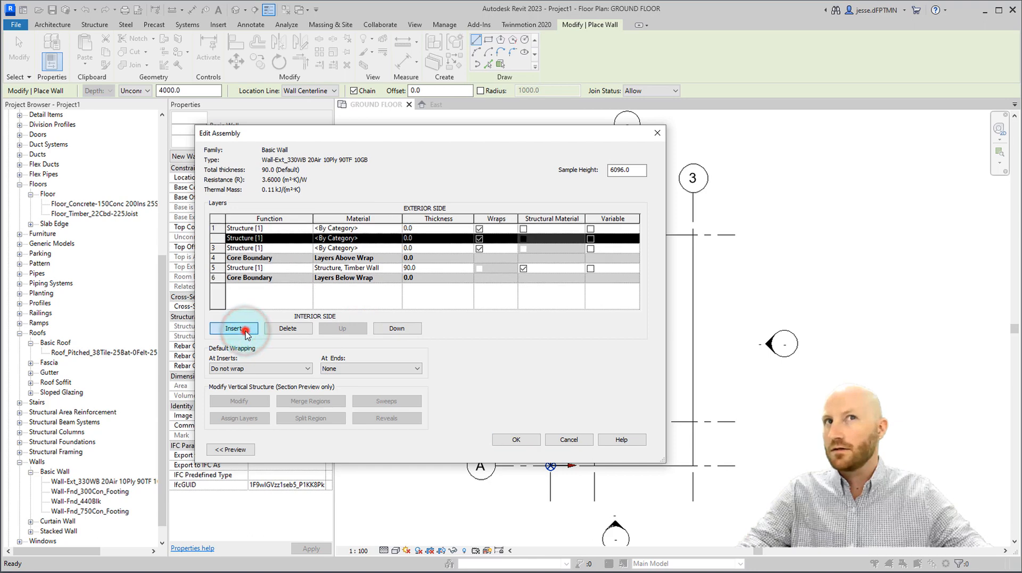
Step: Set the function of layer 1 to Finish 1 [4] and of layer 2 to Thermal/Air Layer [3]
left_click(298, 229)
left_click(307, 228)
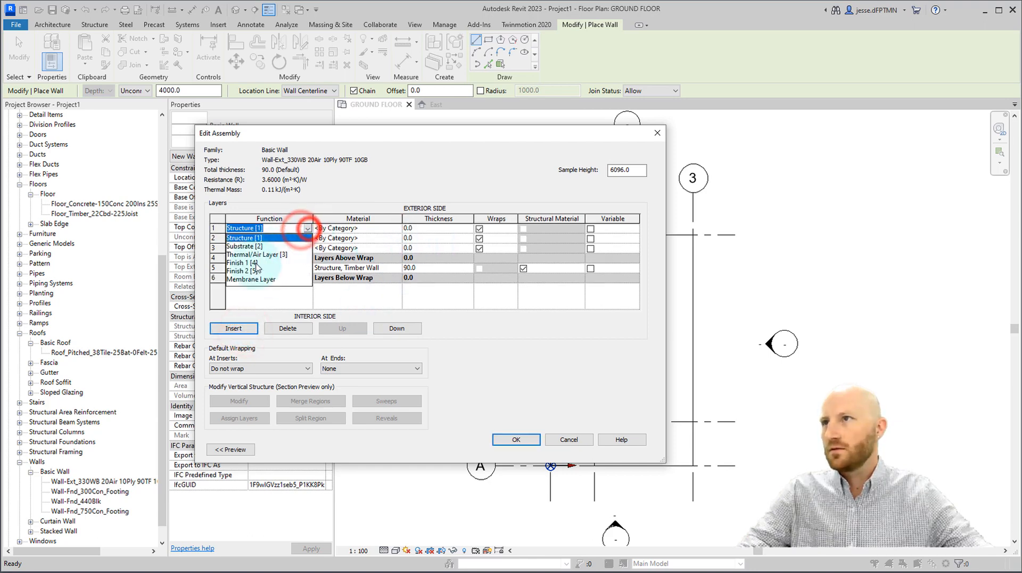
left_click(244, 262)
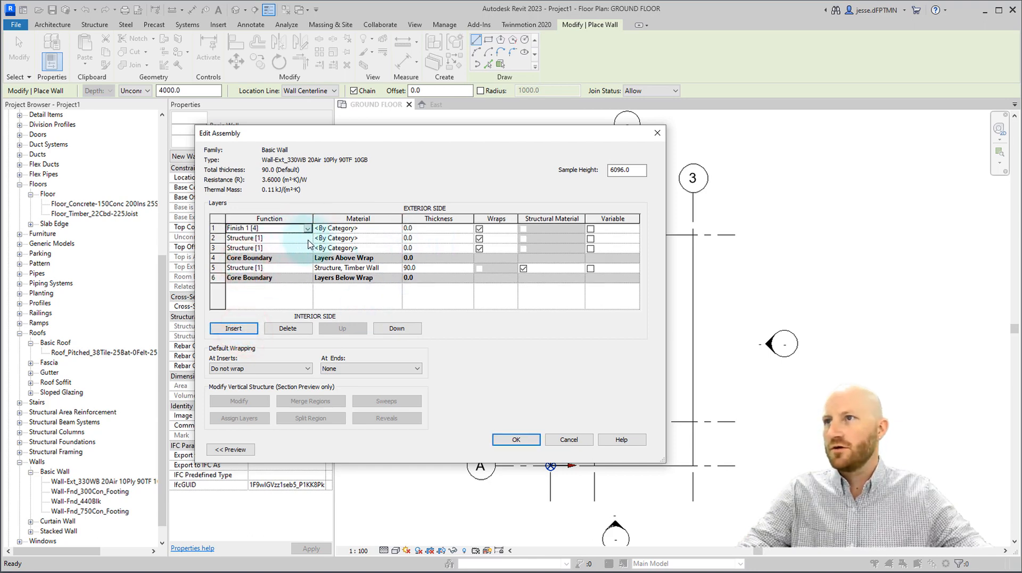
left_click(308, 238)
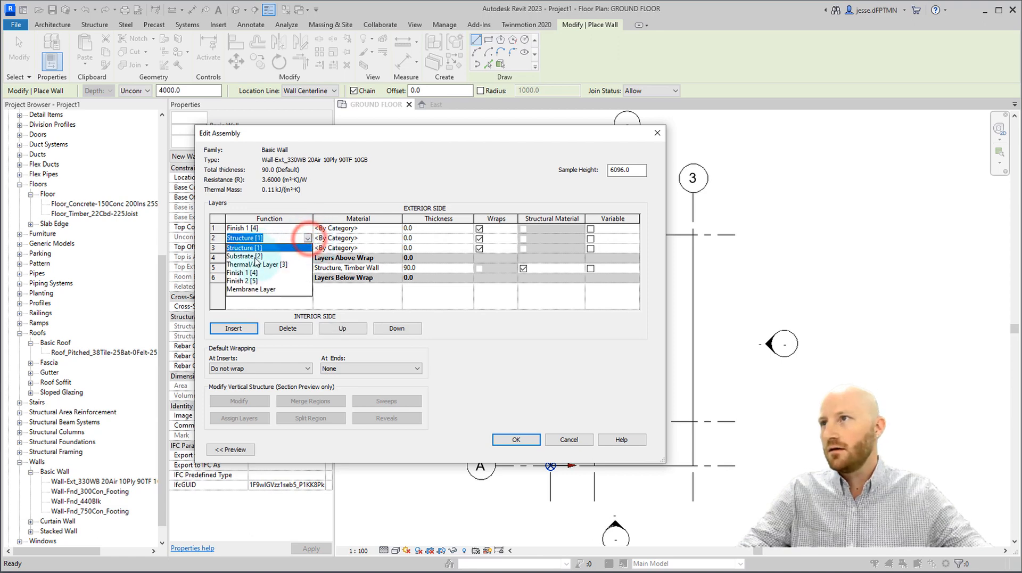
left_click(253, 265)
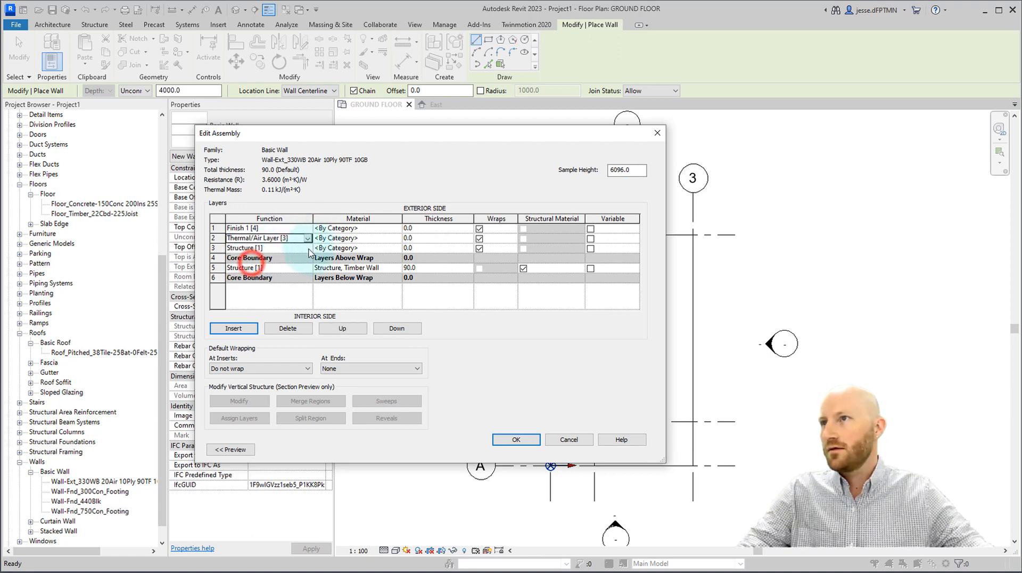
Step: Set the function of layer 3 to Substrate [2] and insert a new layer on the interior side of the core boundary
left_click(307, 248)
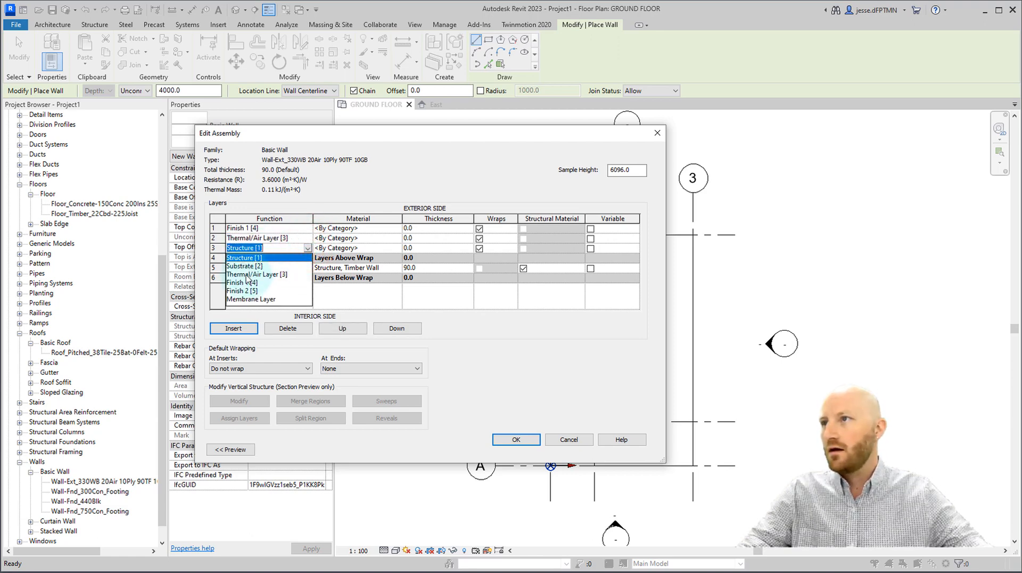
left_click(245, 267)
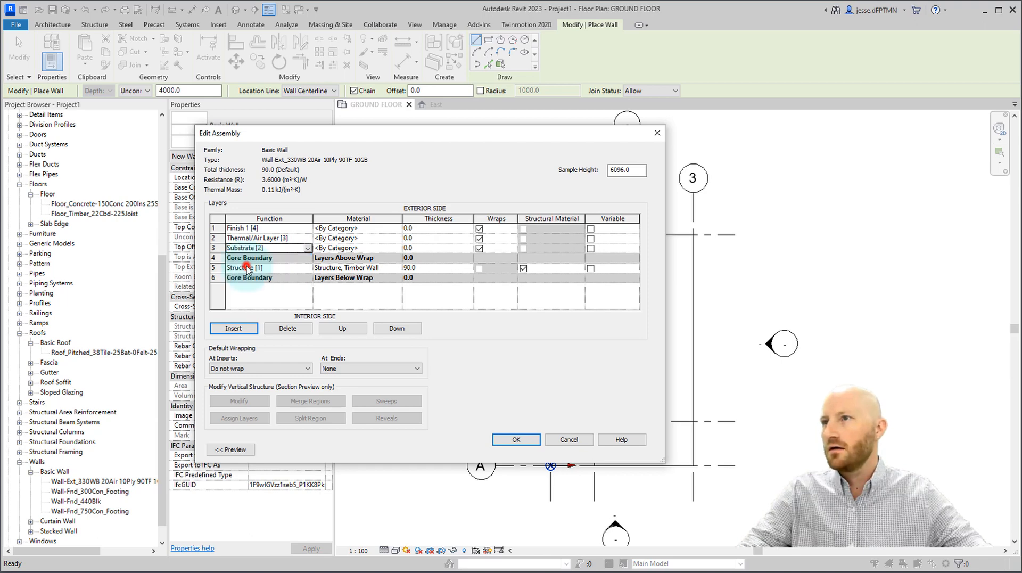
left_click(235, 328)
left_click(385, 327)
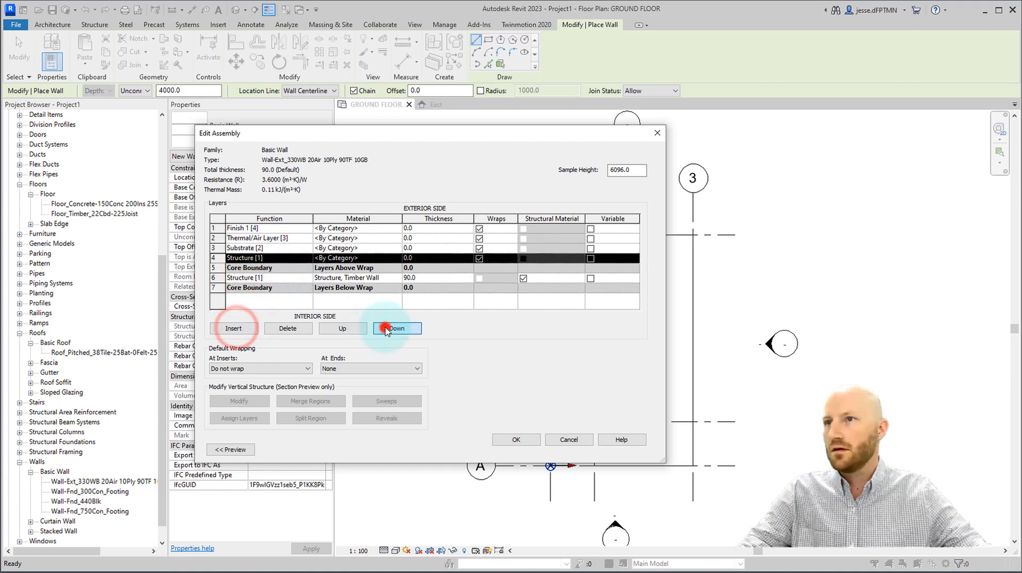
left_click(386, 328)
left_click(386, 327)
left_click(385, 328)
Step: Set the interior layer's function to Finish 2 [5] and its material to Gypsum Wall Board
left_click(307, 287)
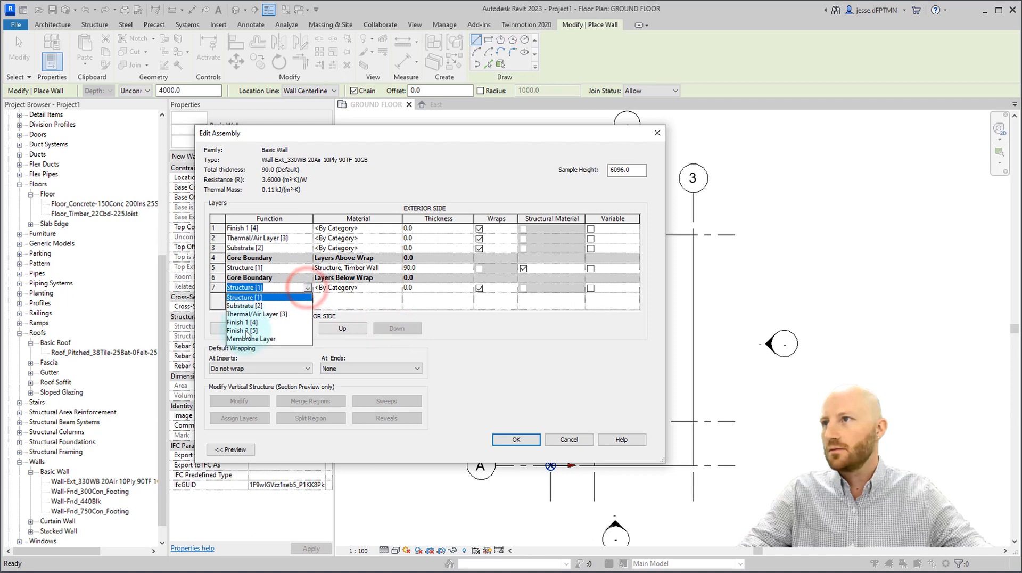
left_click(243, 330)
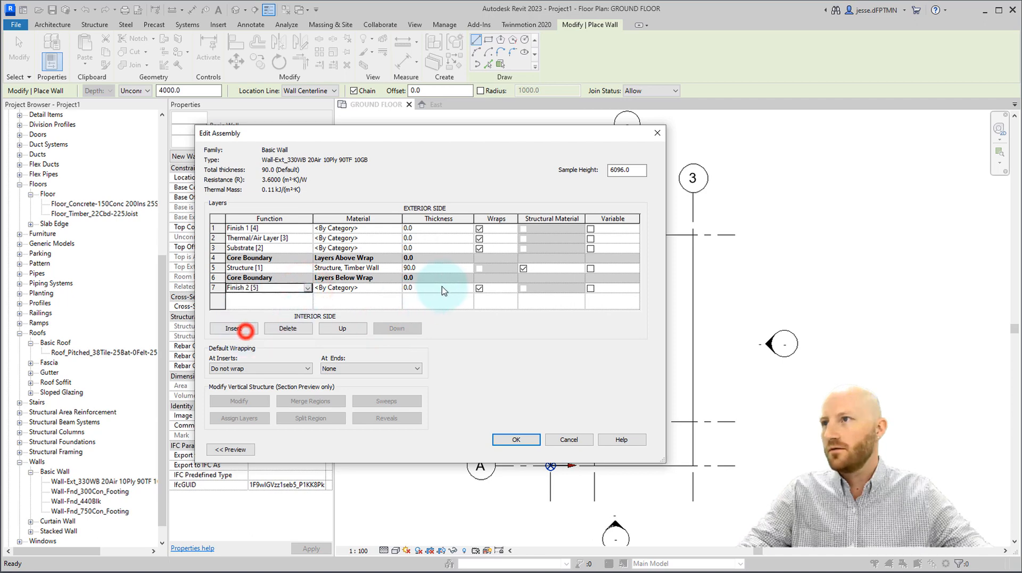
left_click(396, 288)
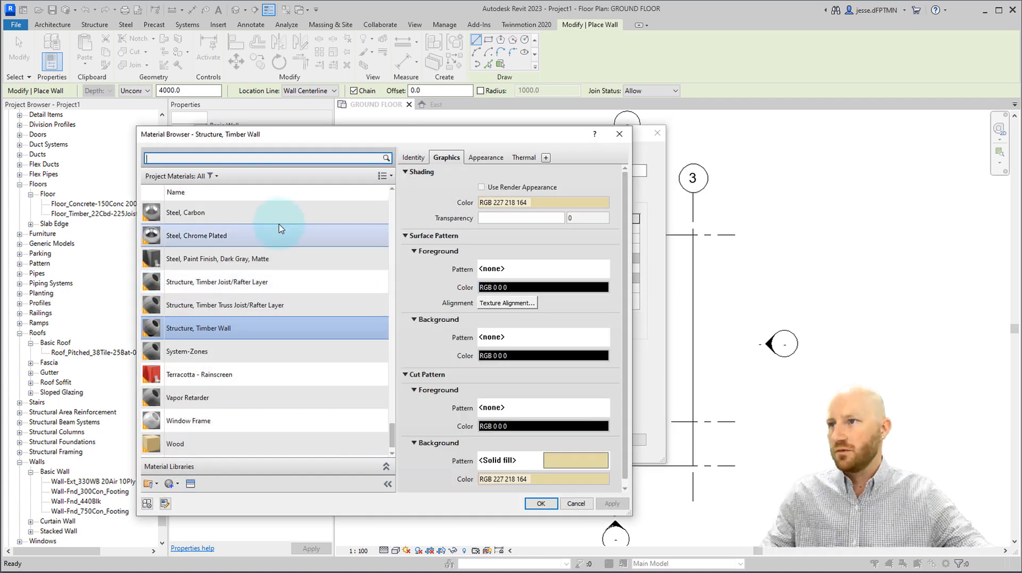
type("gyp")
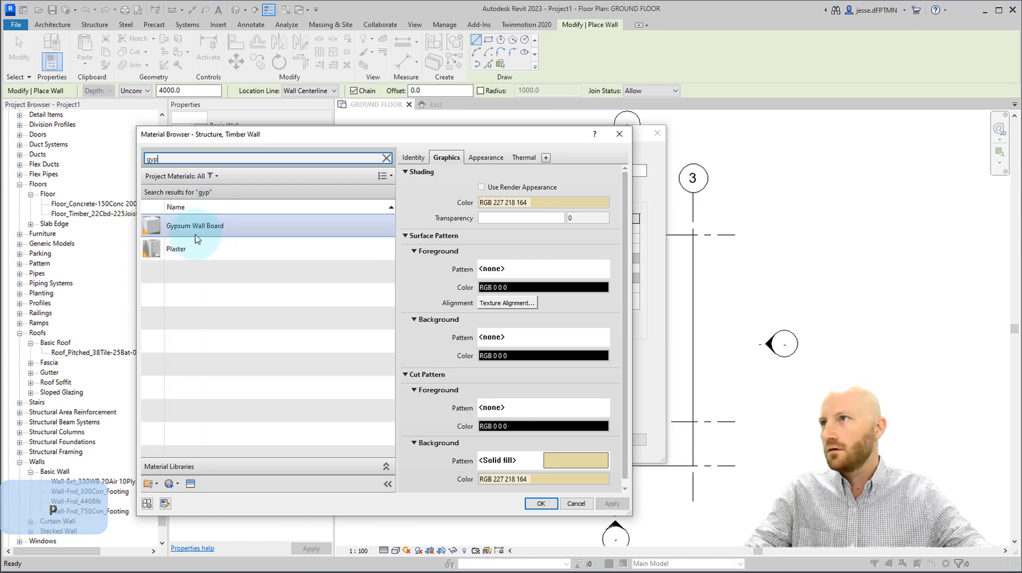
left_click(192, 225)
left_click(551, 503)
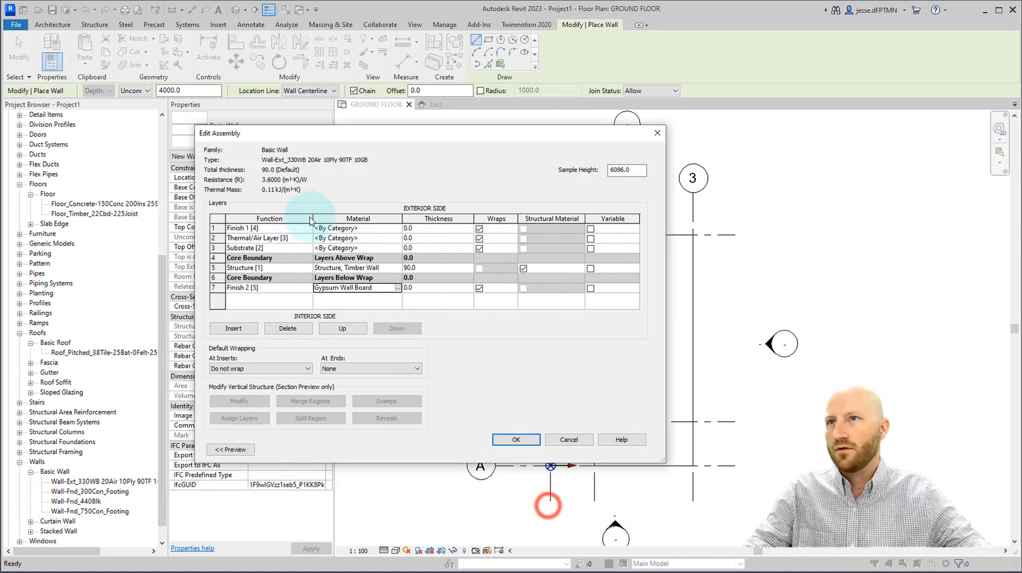
Step: Create a new material named Horiz Siding 150mm for the Finish 1 [4] layer
left_click(391, 228)
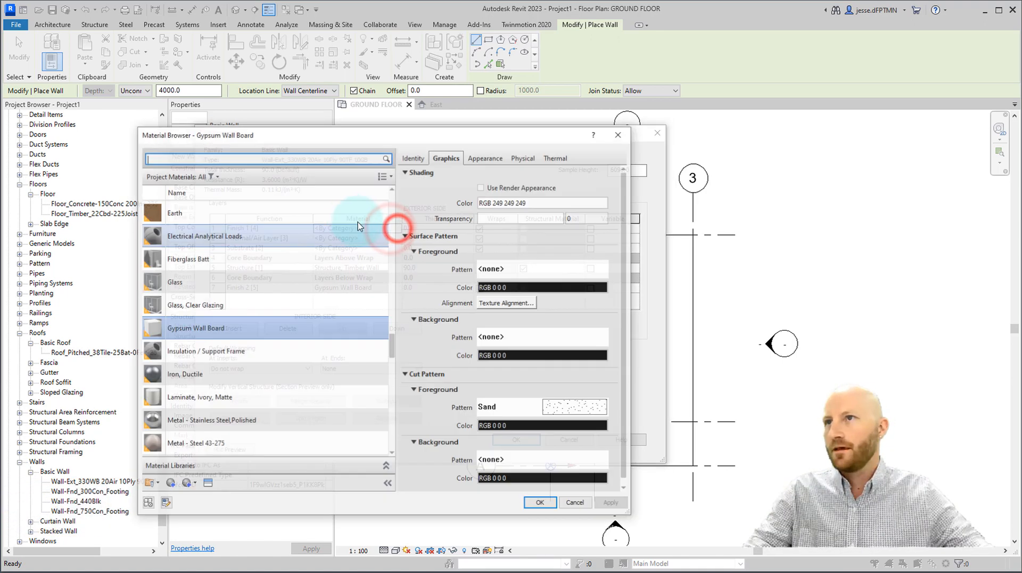
scroll(245, 444, "down", 1)
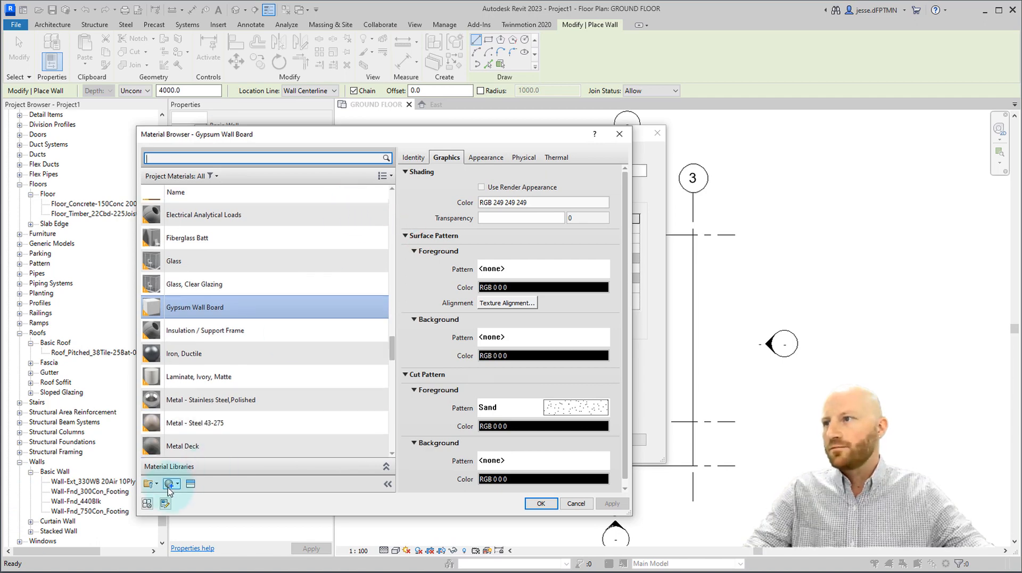
left_click(171, 486)
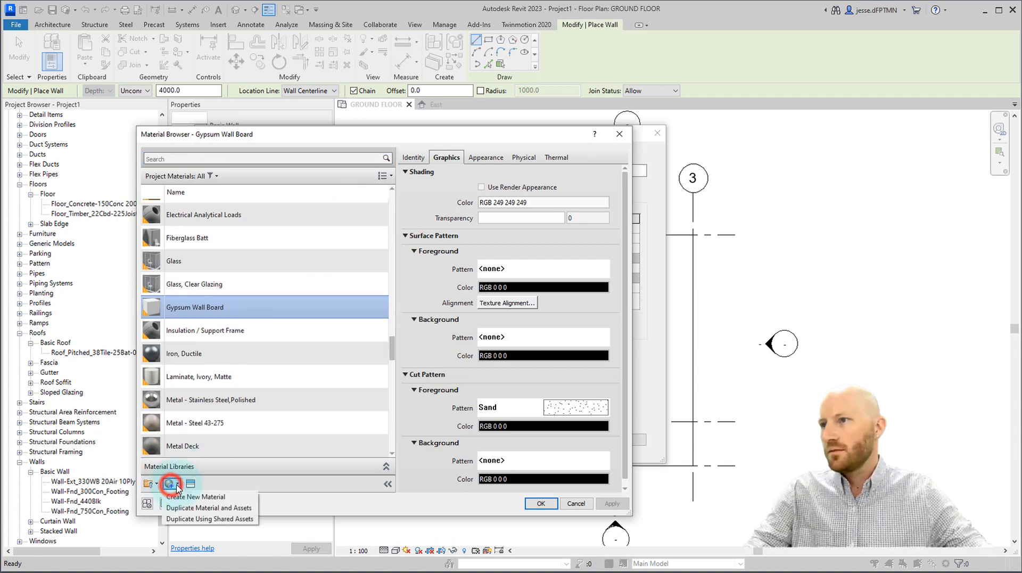
left_click(211, 499)
right_click(205, 307)
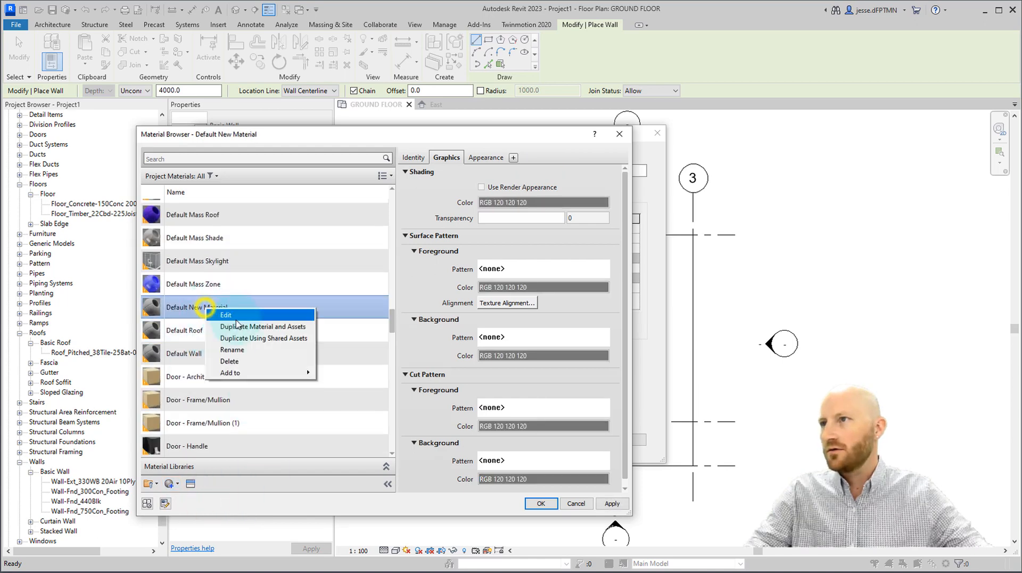
left_click(223, 314)
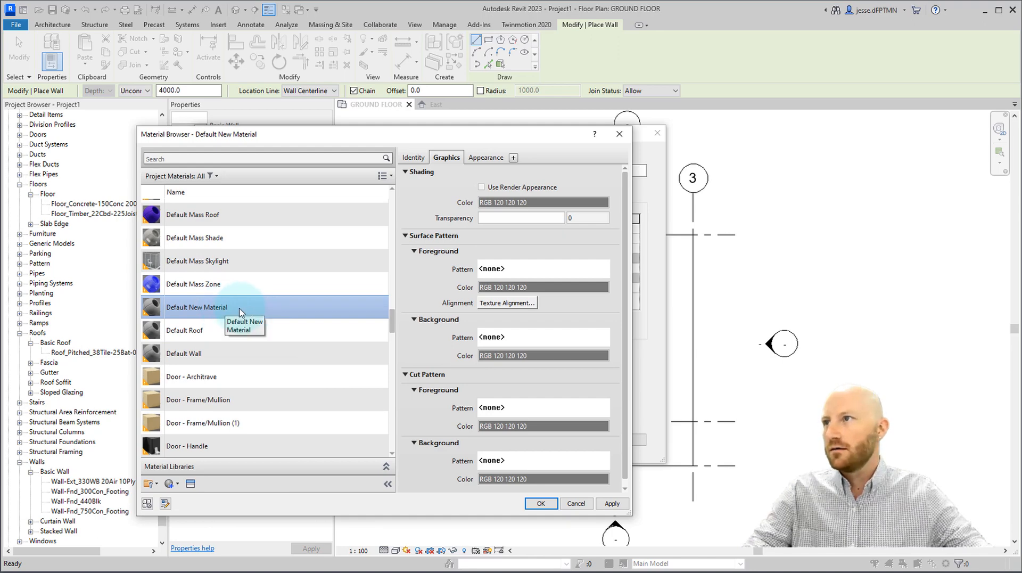
right_click(222, 312)
left_click(251, 350)
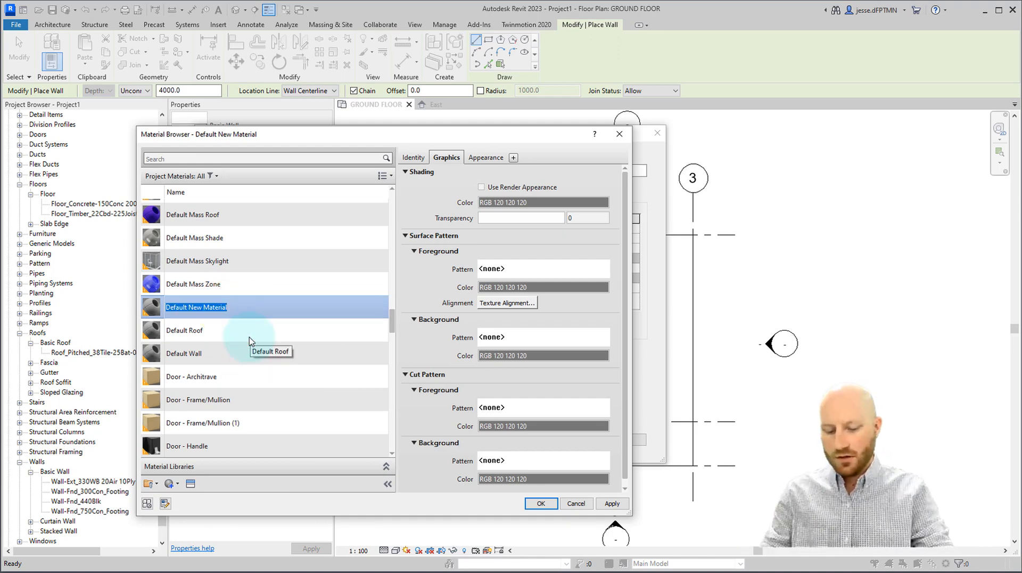
type("Horiz")
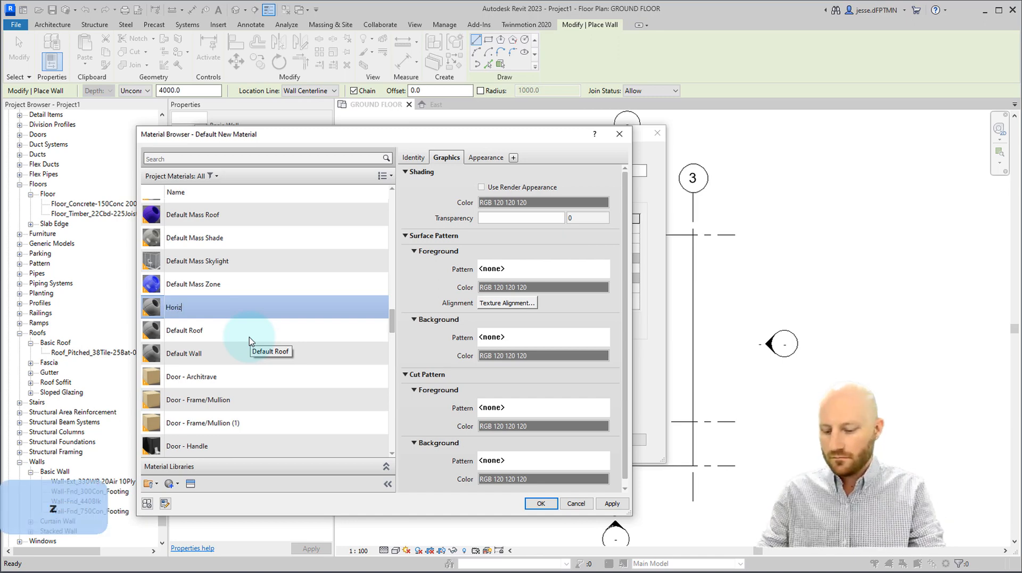
type(" Siding")
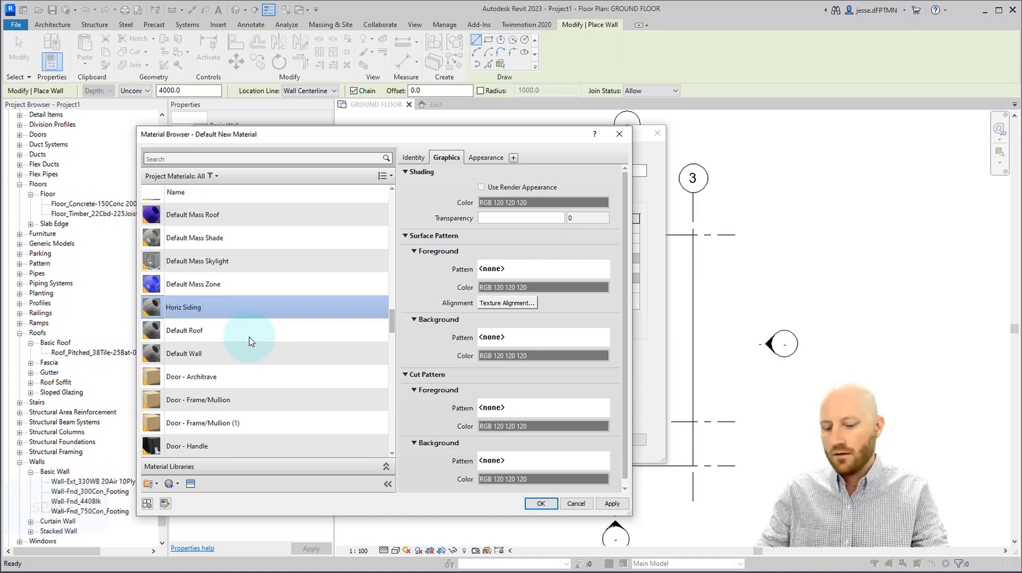
type(" 150mm")
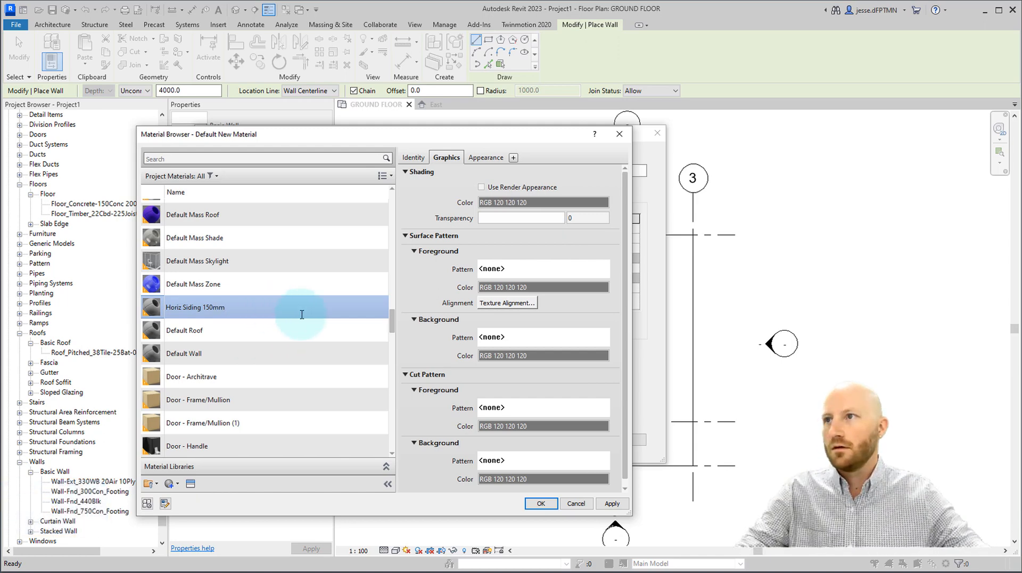
Step: Replace the siding material's appearance asset with Horizontal 6in - Beige
left_click(485, 158)
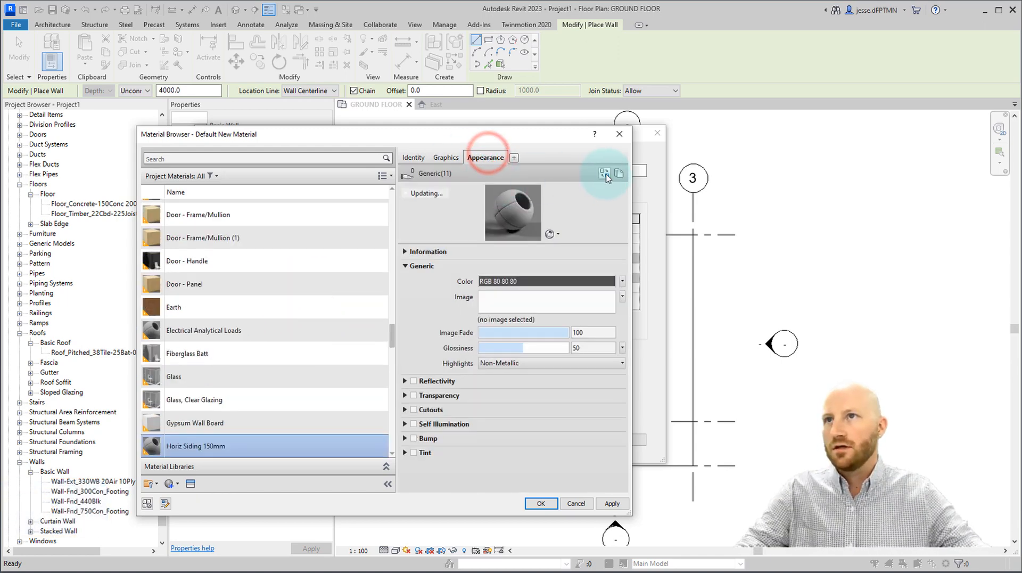
left_click(605, 173)
left_click(715, 154)
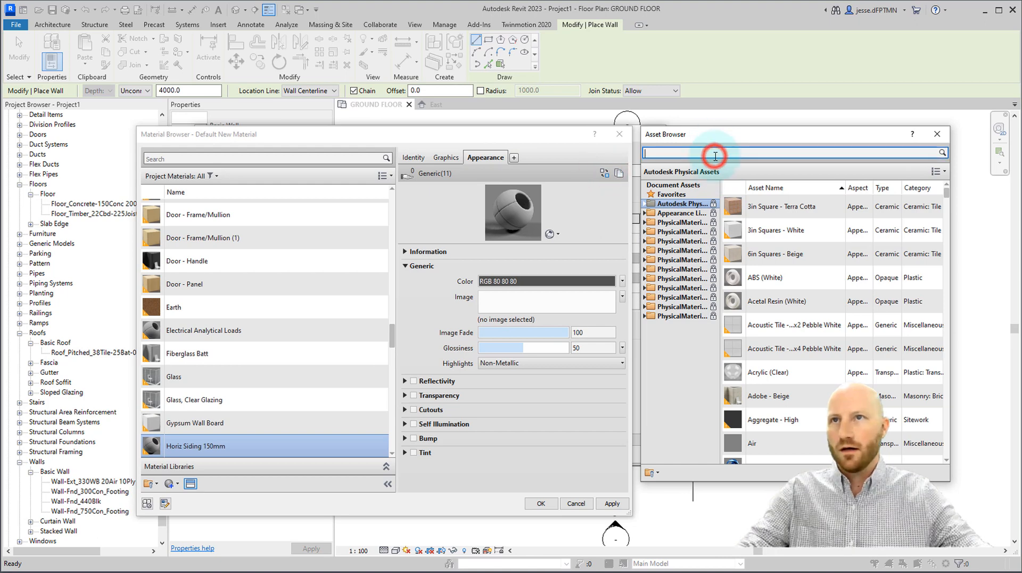
type("sidin")
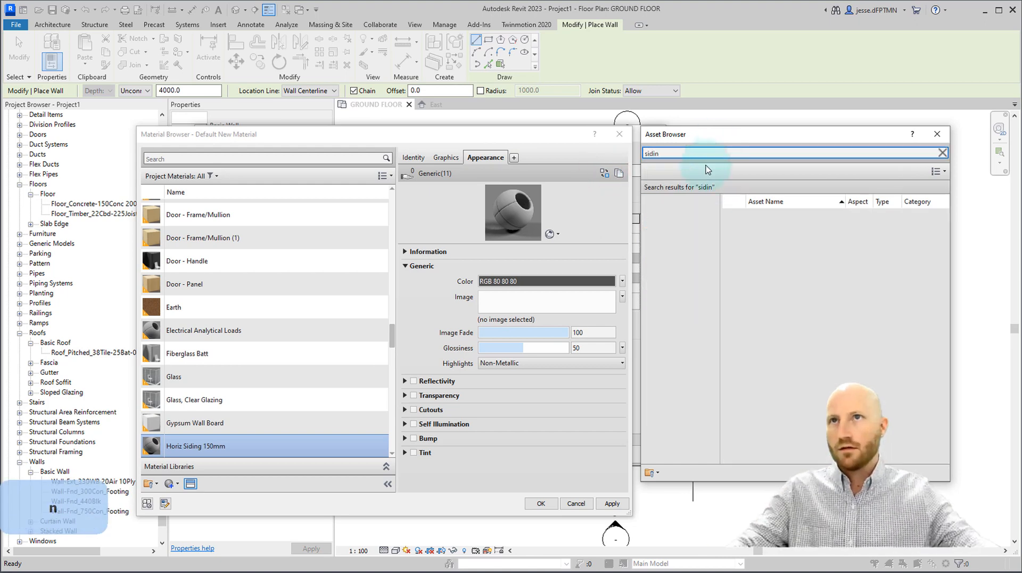
left_click(773, 243)
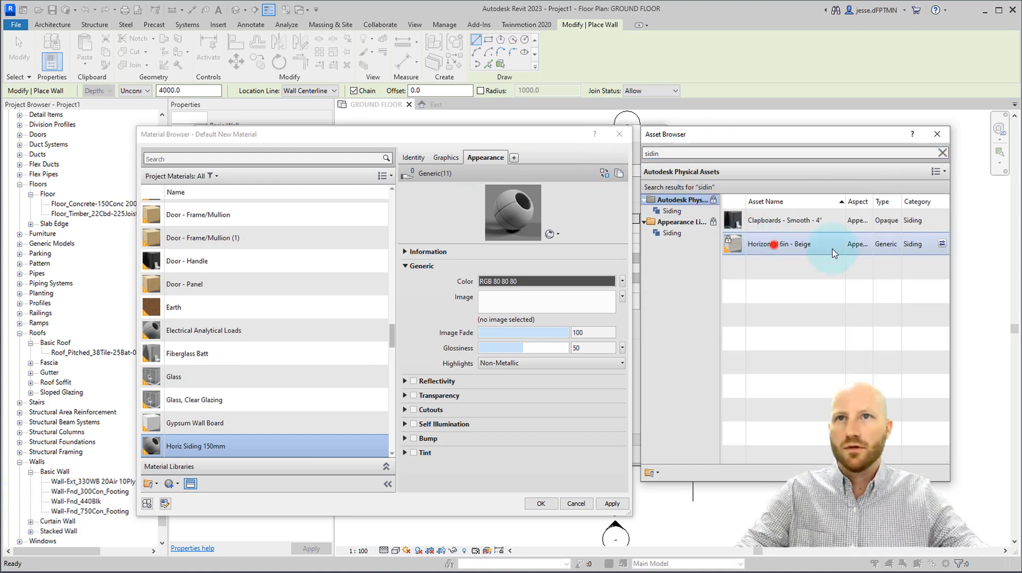
left_click(943, 244)
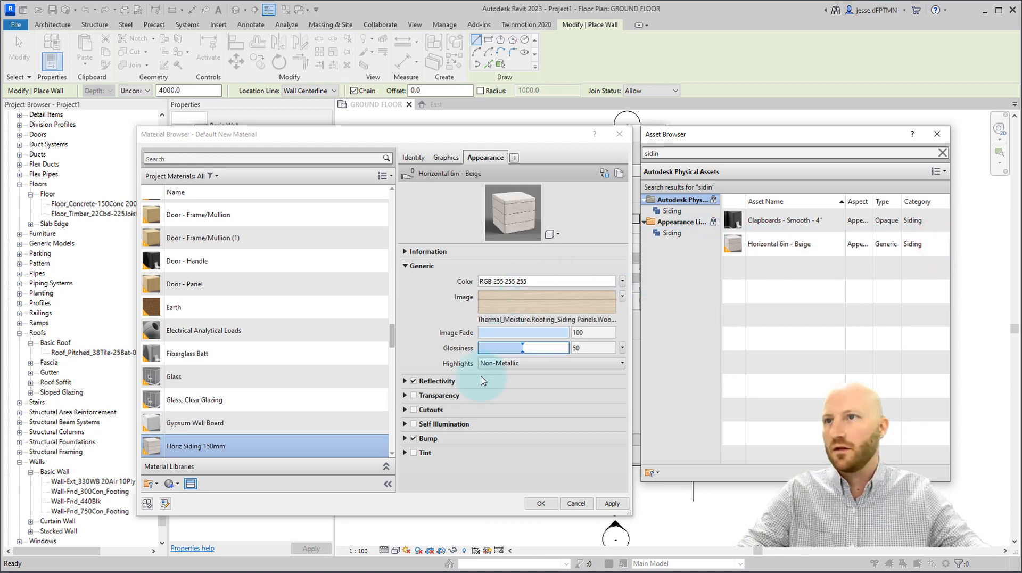
Step: Shade the siding material with its render appearance, give it the Horizontal 150mm model pattern as surface foreground, and accept it for layer 1
left_click(446, 157)
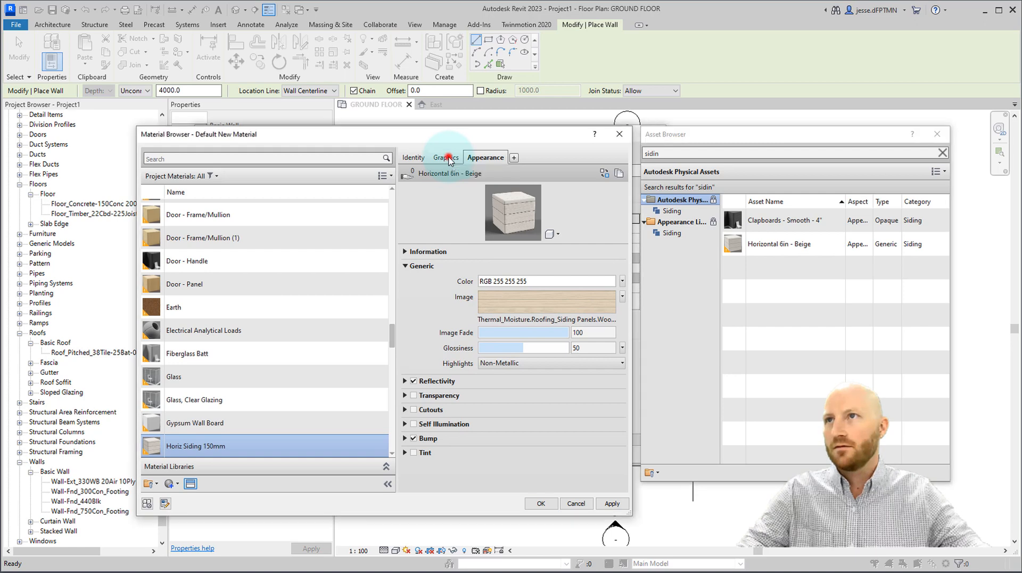
left_click(481, 188)
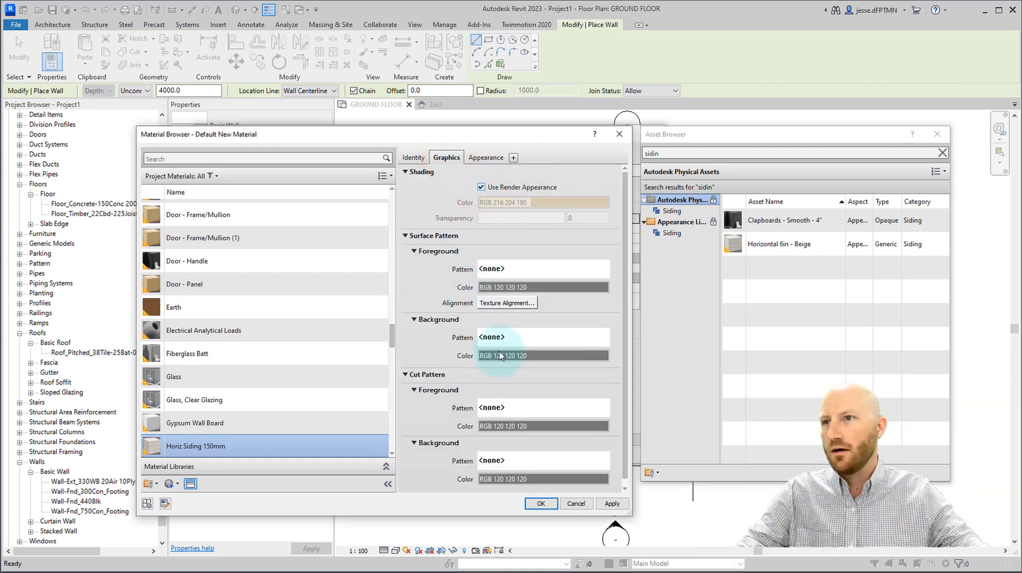
left_click(504, 273)
left_click(379, 236)
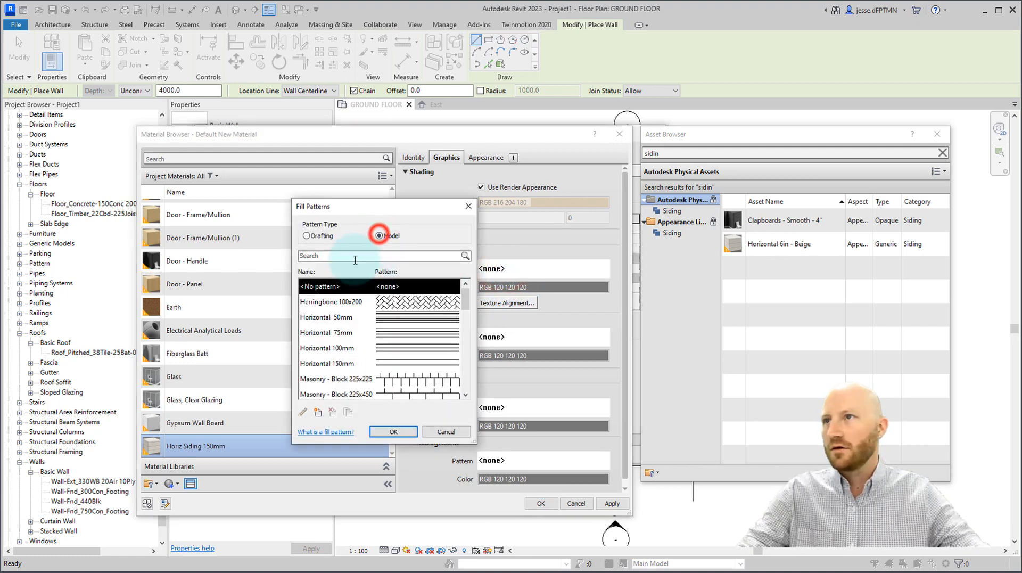
left_click(333, 364)
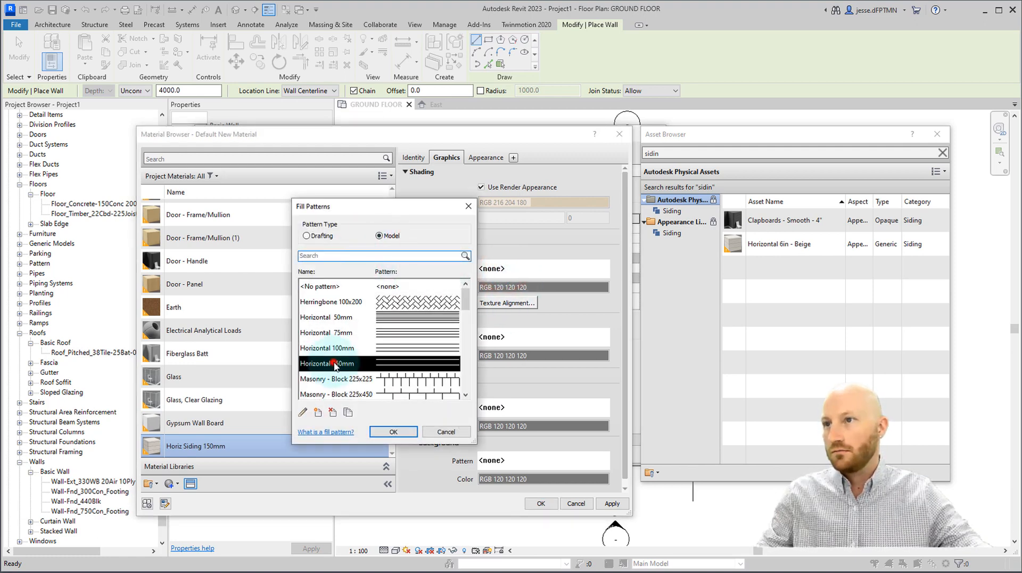
left_click(393, 431)
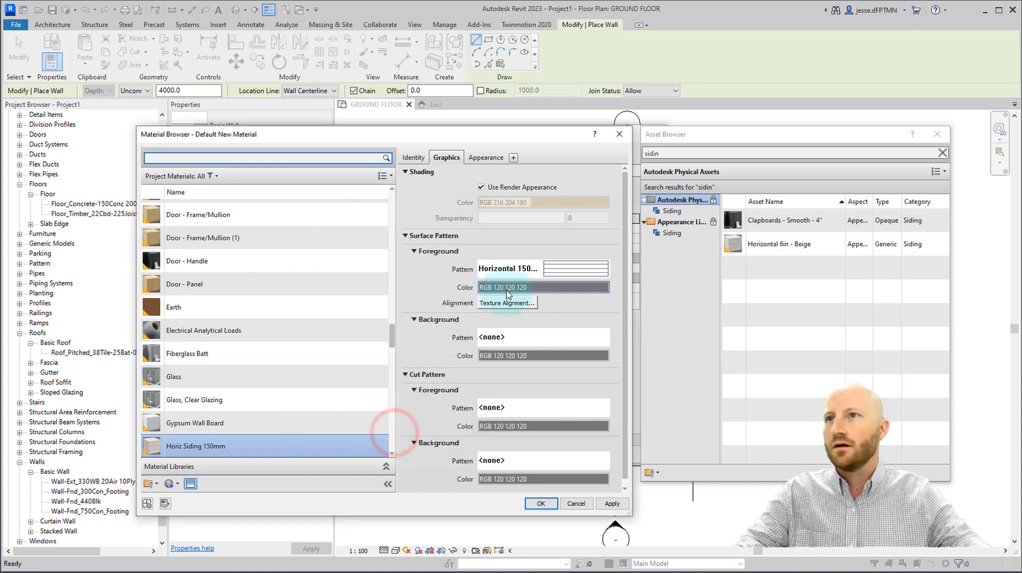
left_click(507, 292)
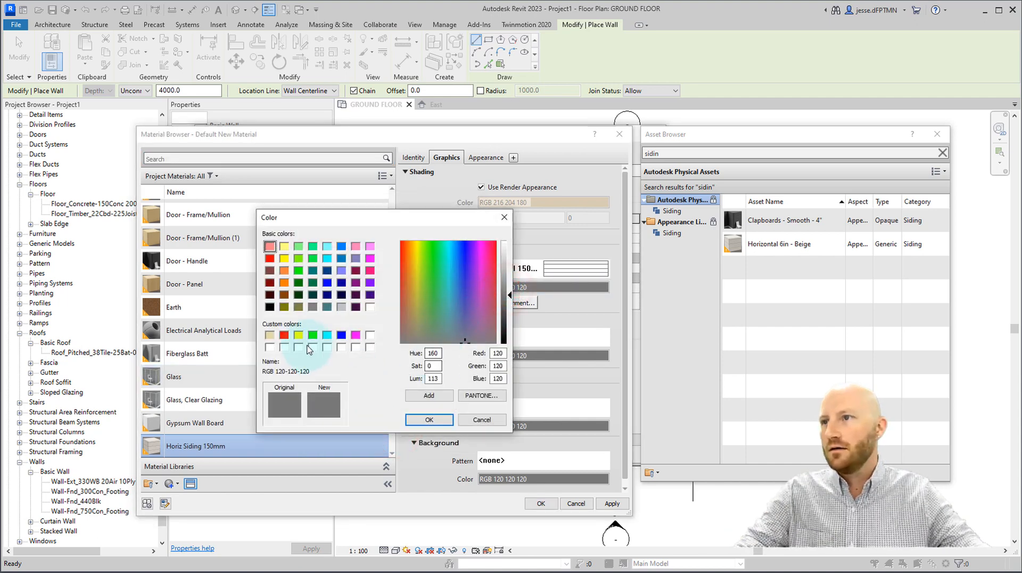
left_click(429, 420)
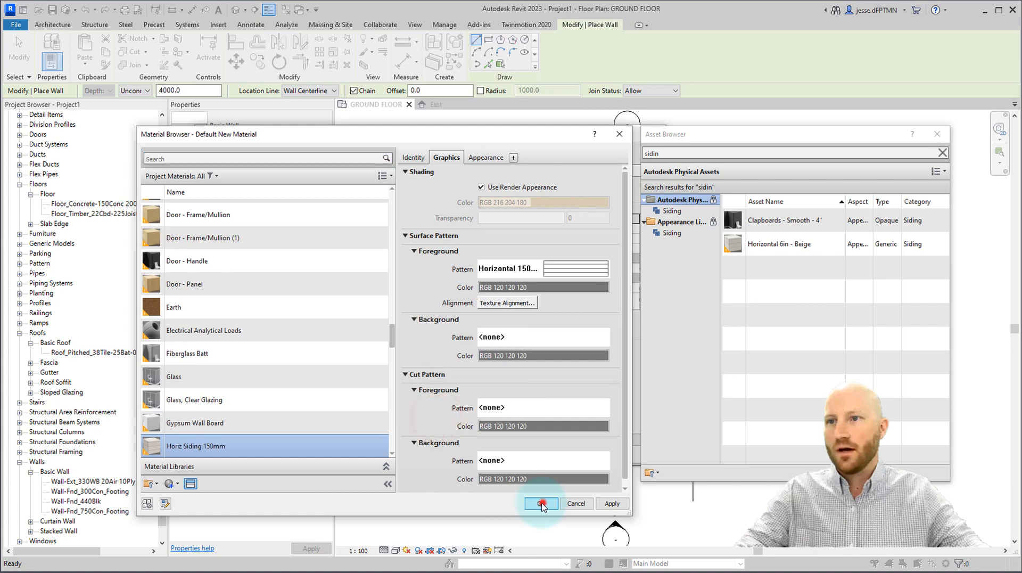
left_click(541, 503)
Step: Assign the Air material to the Thermal/Air Layer [3] in the wall assembly
left_click(395, 239)
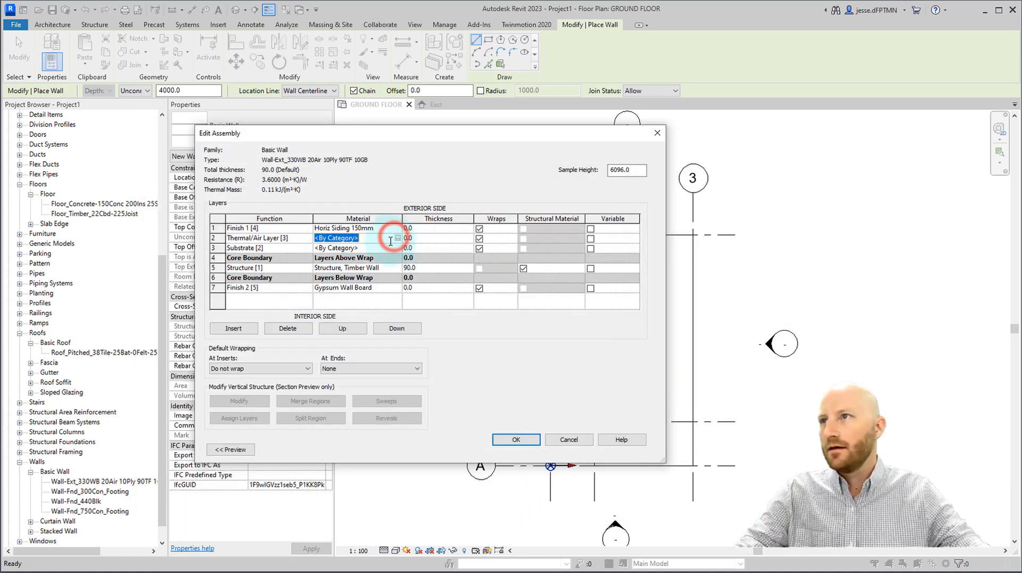
left_click(396, 238)
left_click_drag(395, 342, 390, 195)
left_click(171, 210)
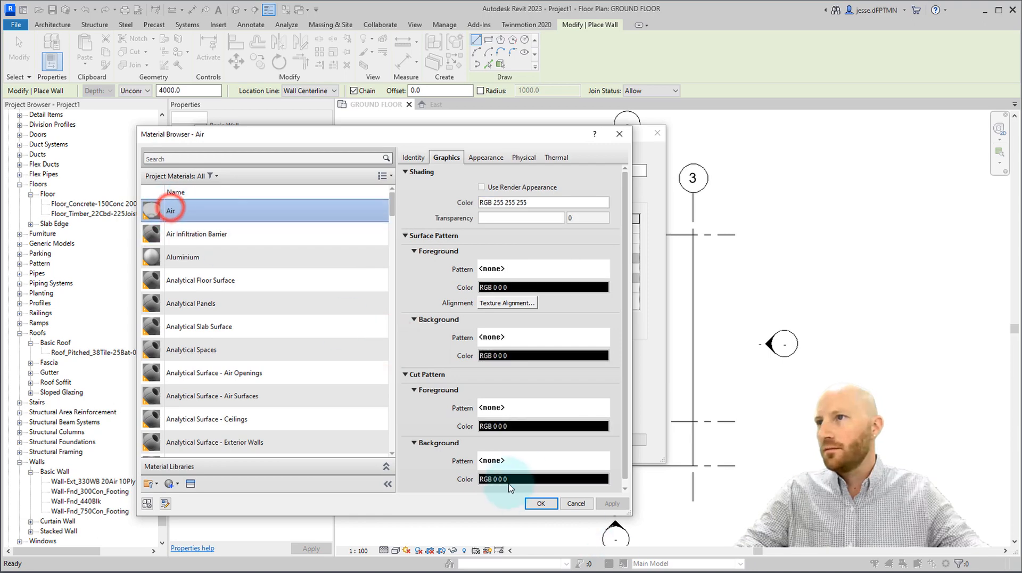
left_click(540, 503)
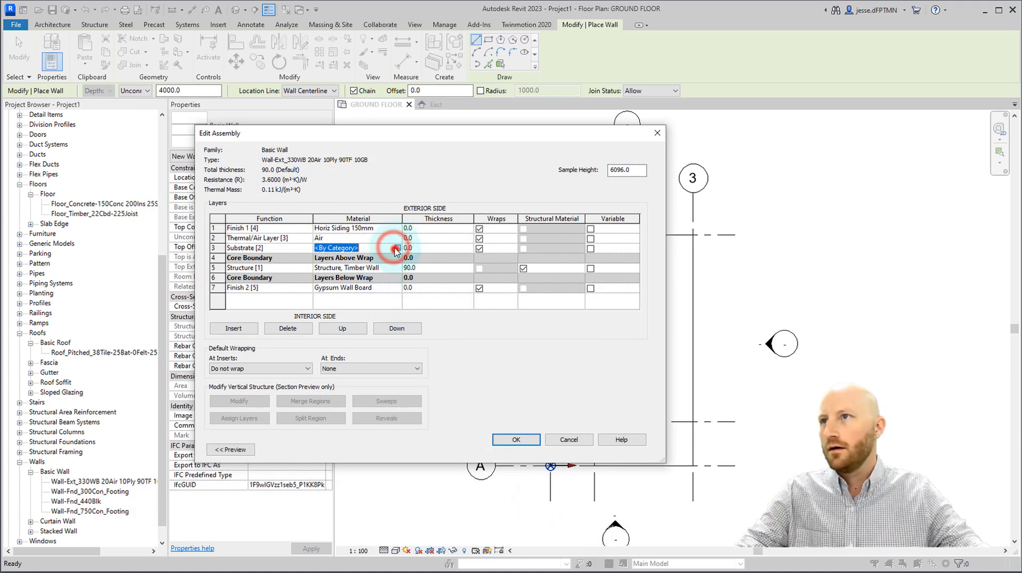
Step: Create a new material named Plywood for the Substrate [2] layer
left_click(396, 249)
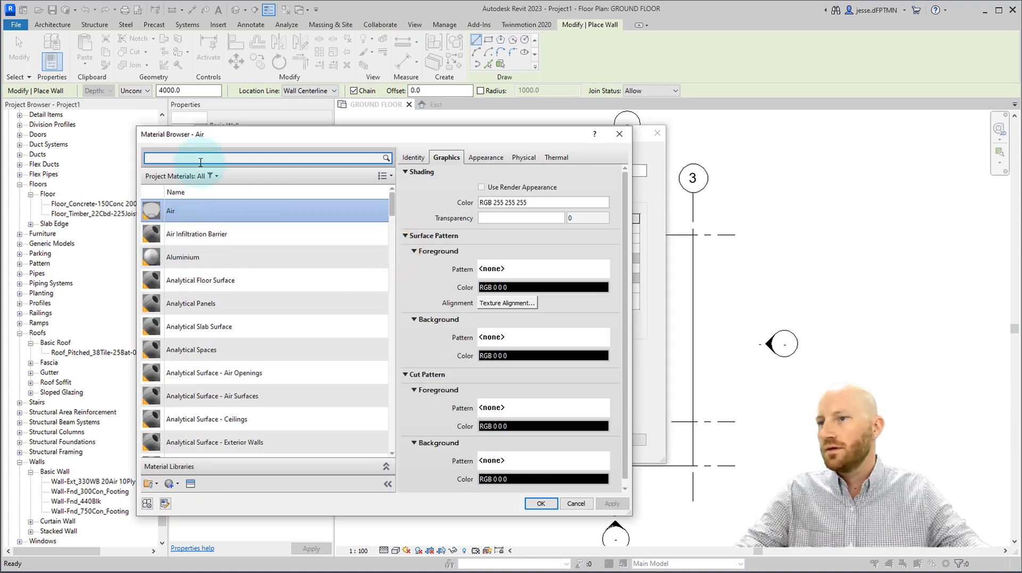
type("ply")
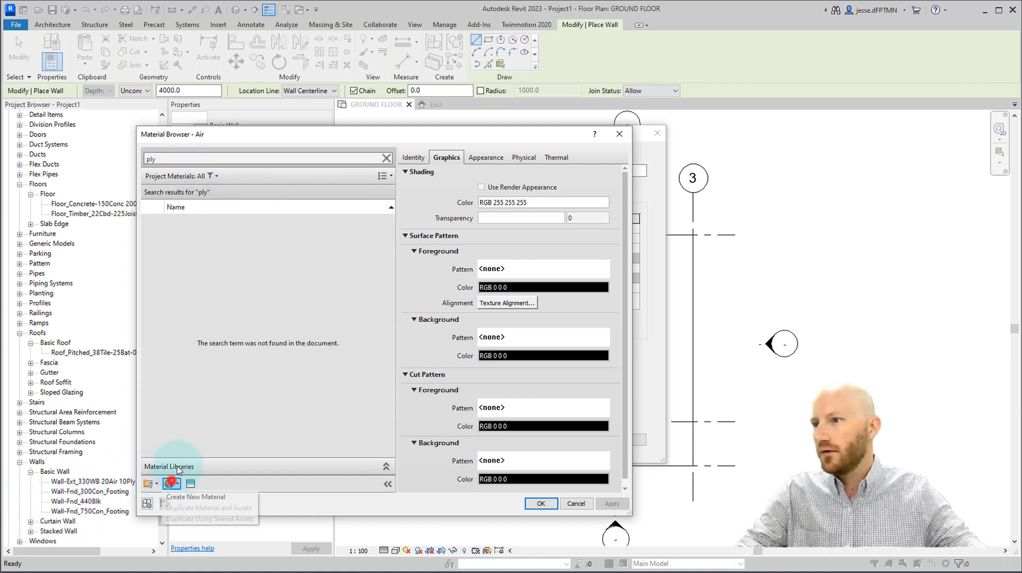
left_click(168, 484)
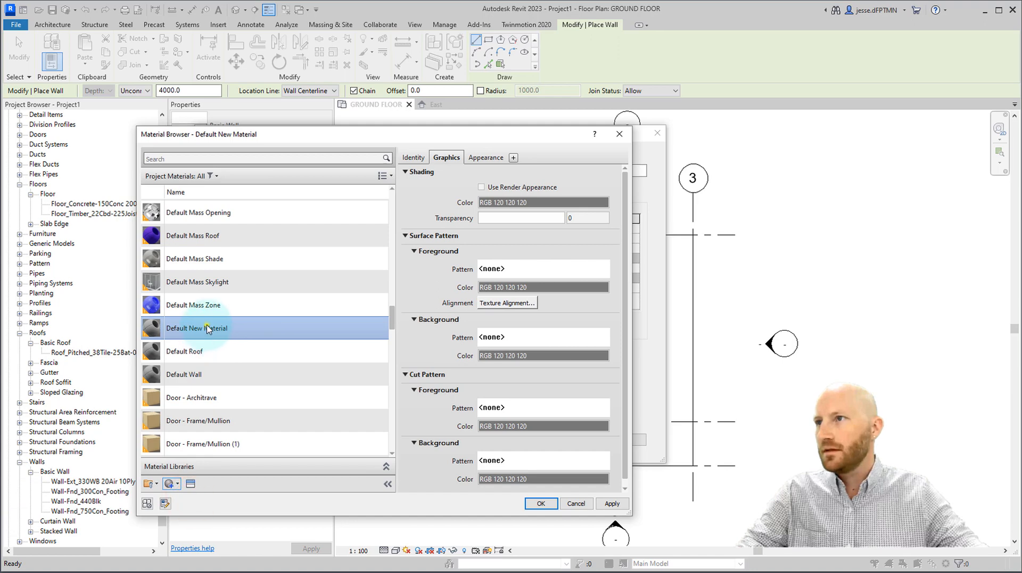
right_click(212, 328)
left_click(240, 364)
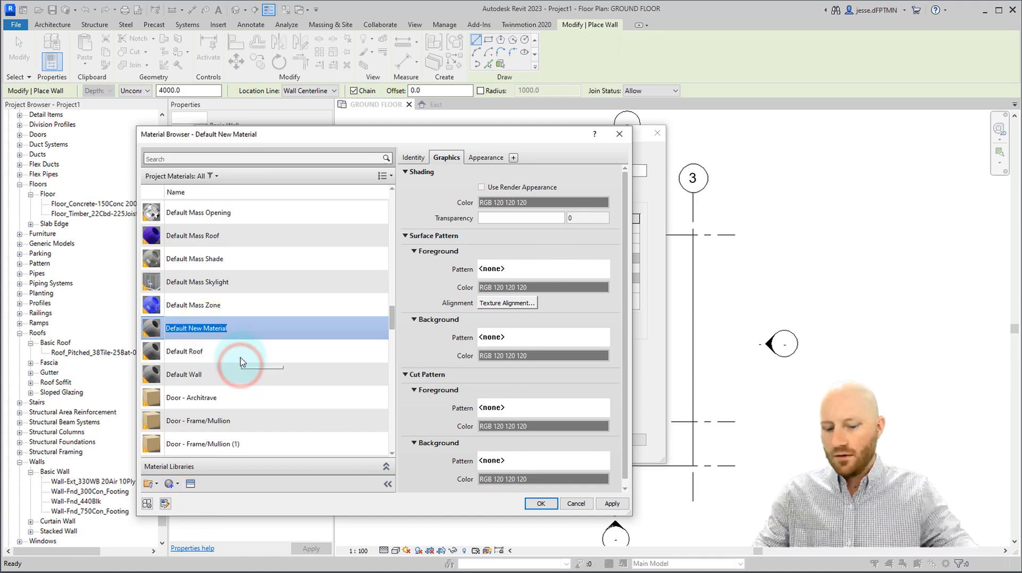
type("Plywood")
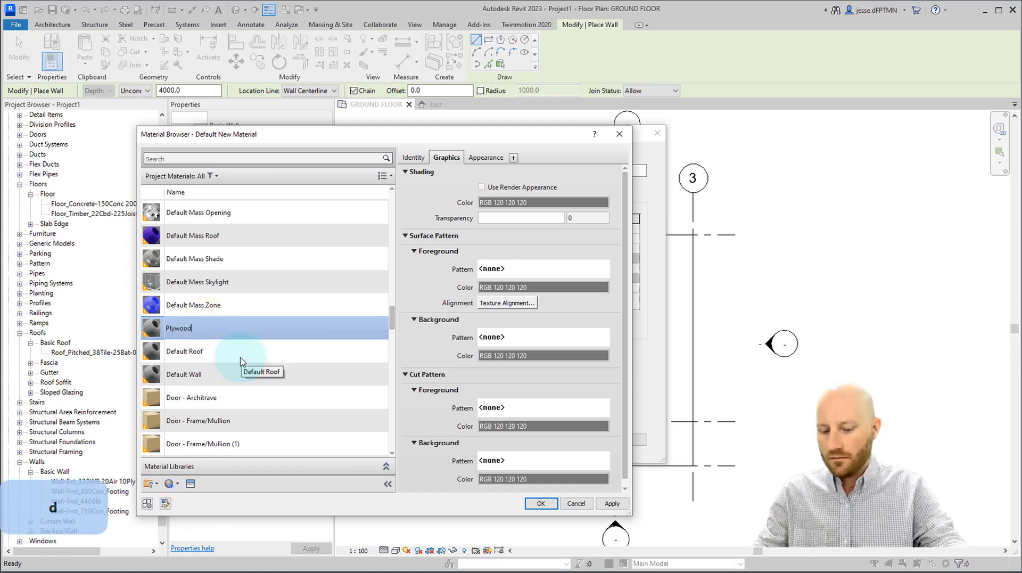
Step: Set the Plywood material's shading color to the beige custom color, RGB 227 218 164
left_click(486, 158)
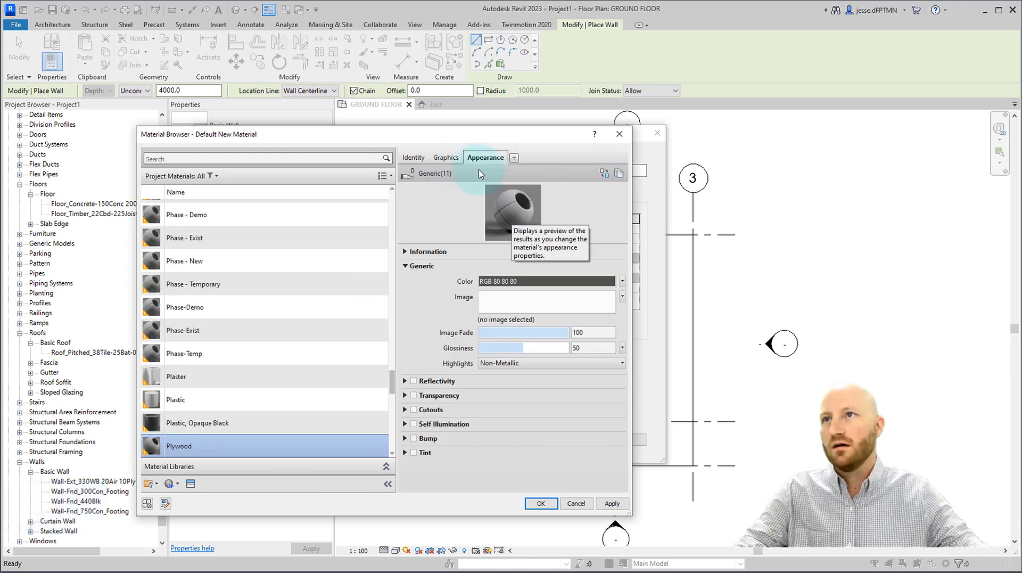
left_click(446, 157)
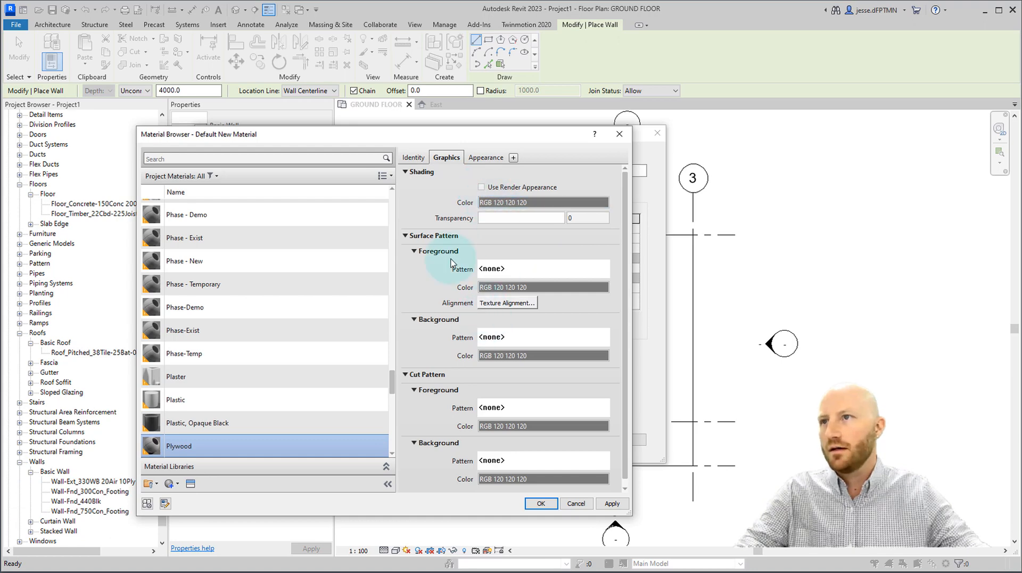
left_click(498, 205)
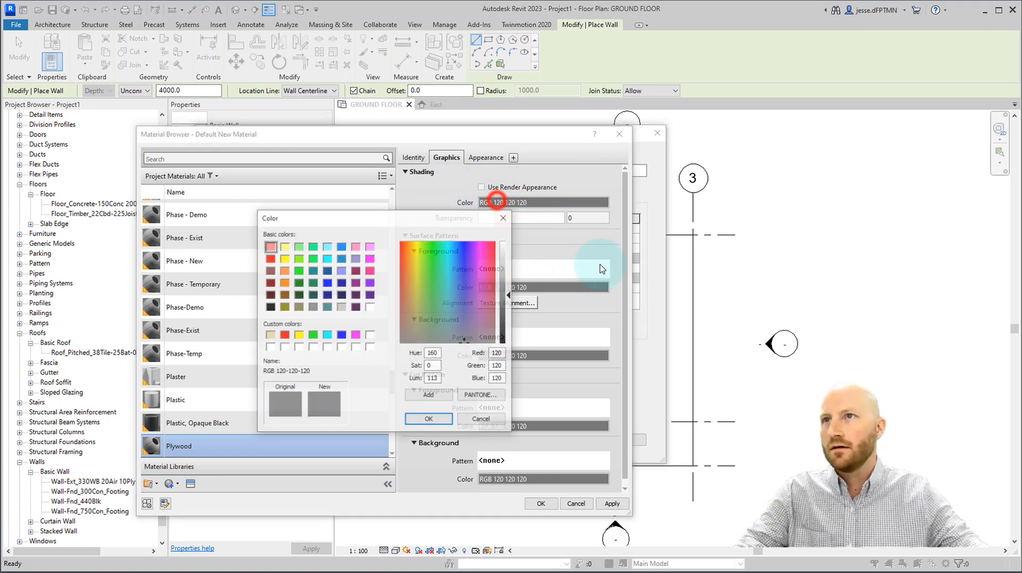
left_click(270, 335)
left_click(428, 420)
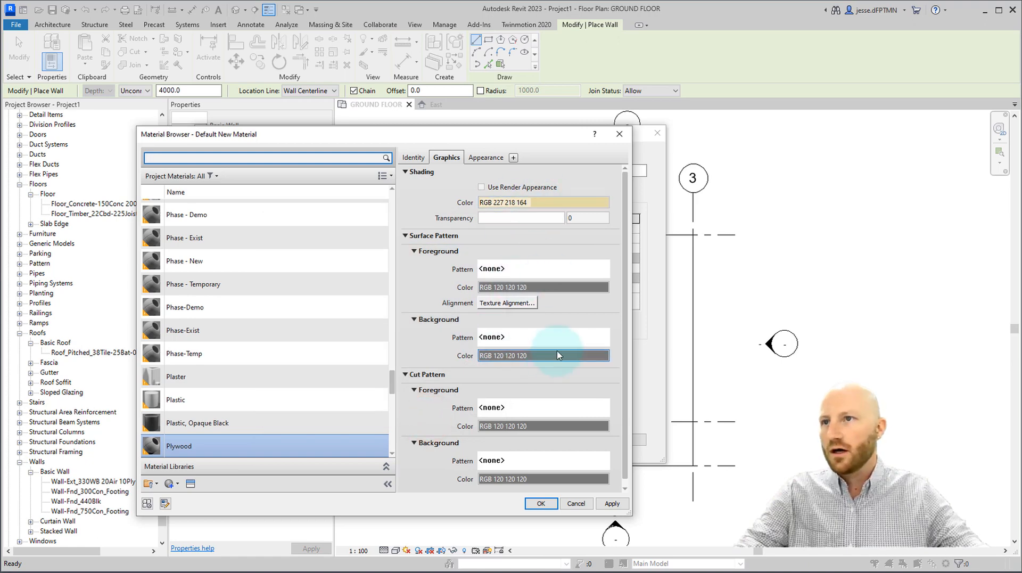
Step: Give the Plywood cut pattern a solid fill background in RGB 208 192 102 and accept the material for the substrate layer
left_click(499, 462)
left_click(384, 302)
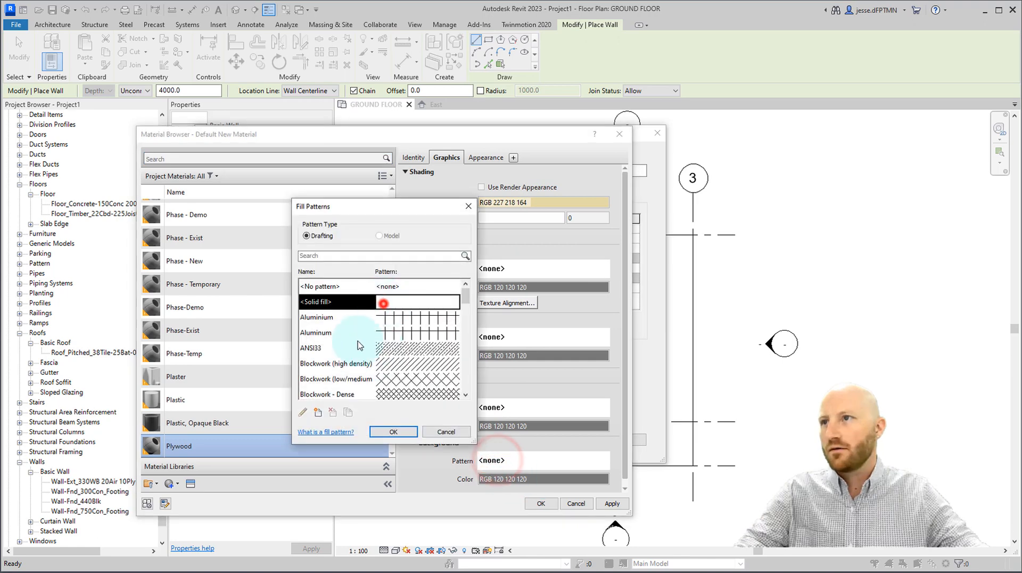
left_click(391, 432)
left_click(500, 478)
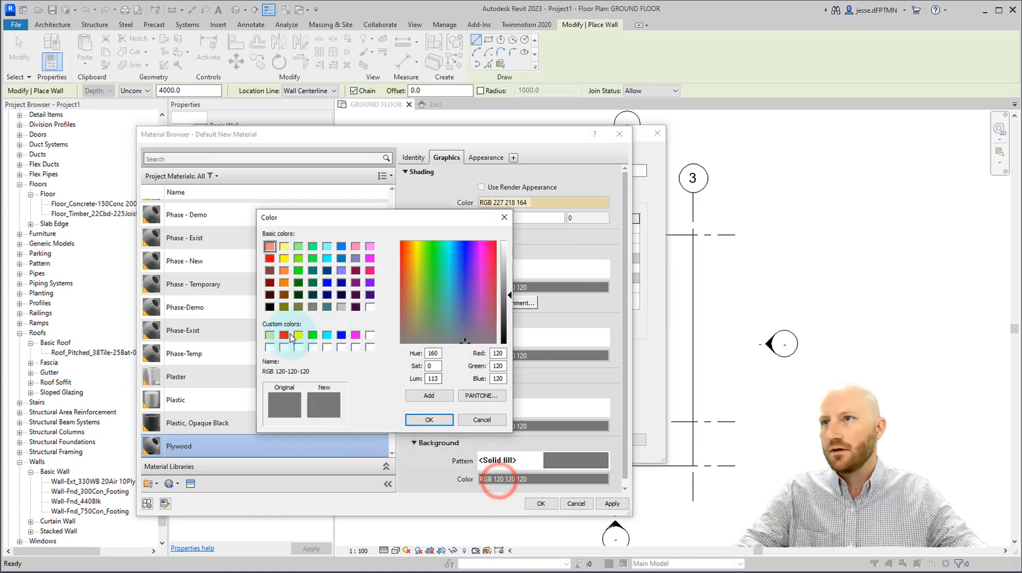
left_click(270, 335)
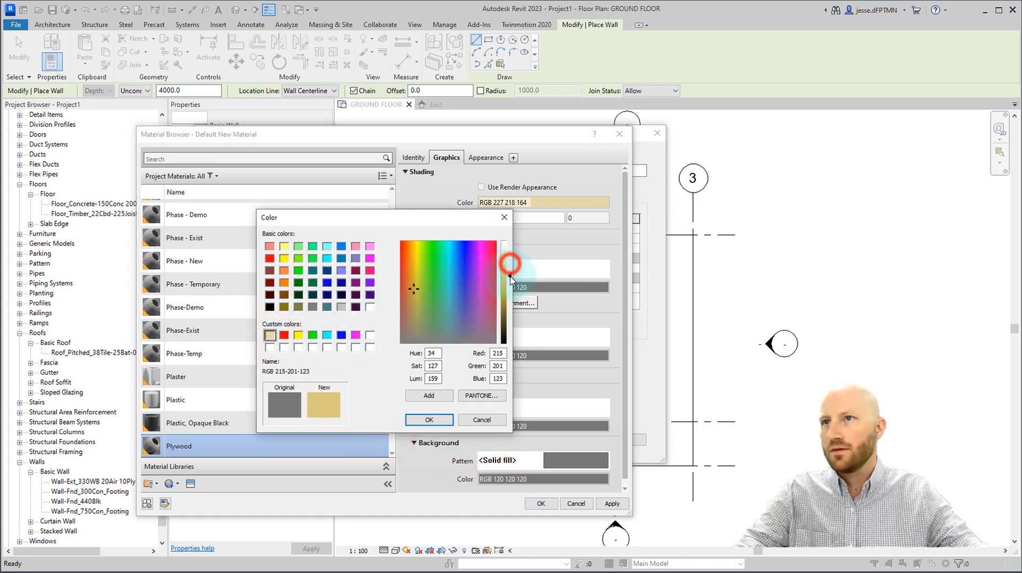
left_click(430, 419)
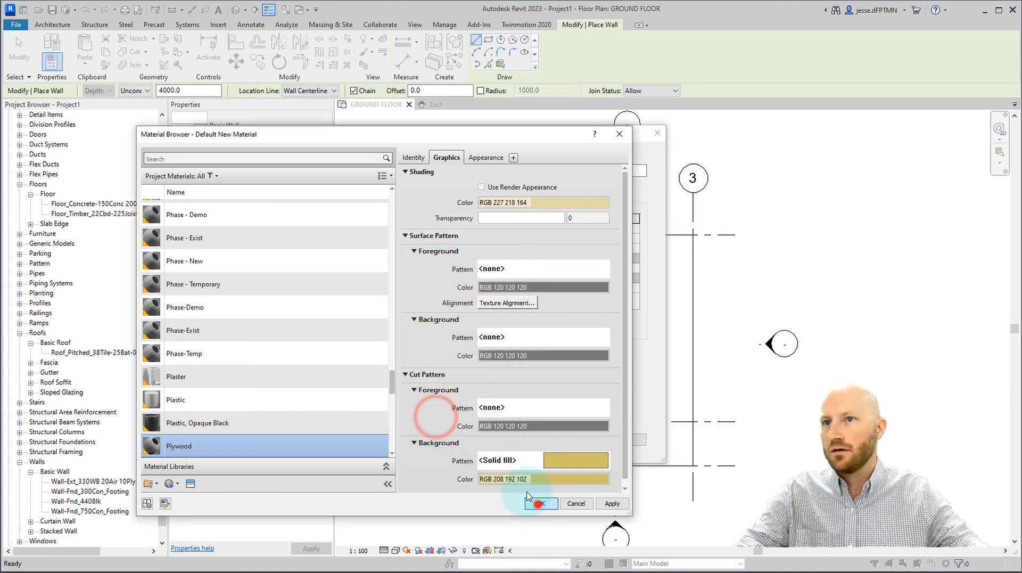
left_click(539, 503)
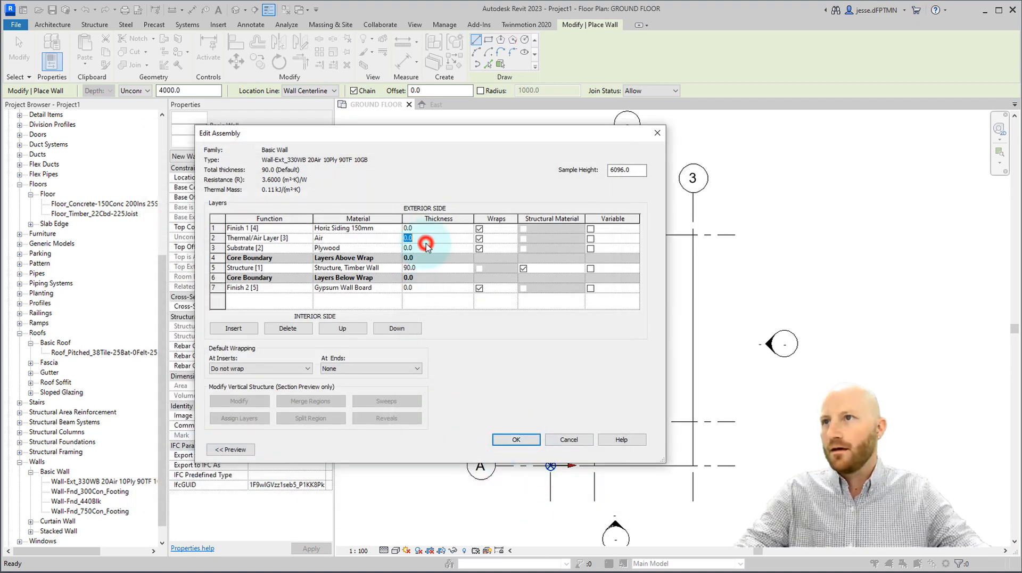
Step: Set the layer thicknesses to 10 for plywood, 20 for air, 30 for siding and 10 for gypsum board, and accept the assembly
type("10")
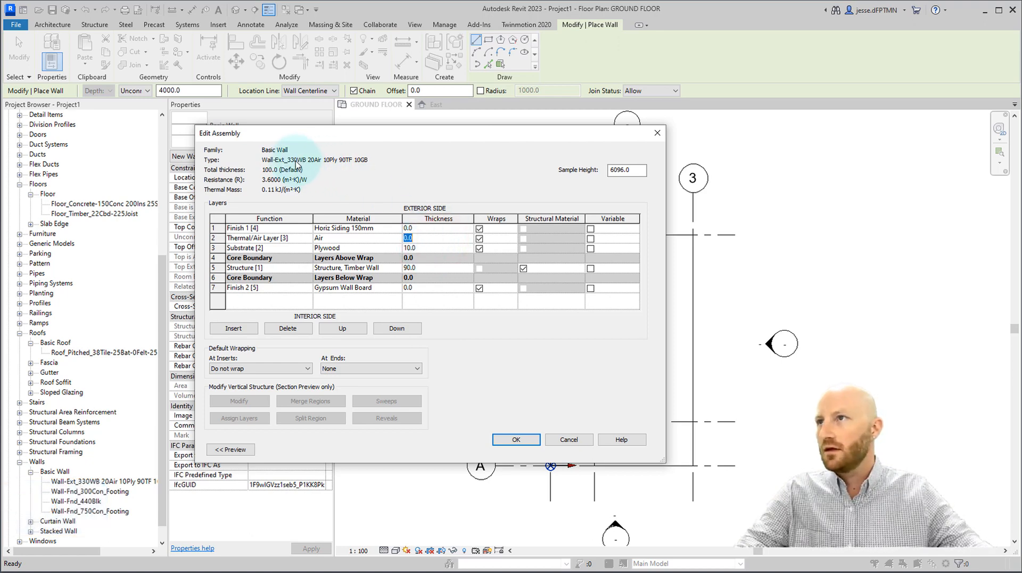
type("20")
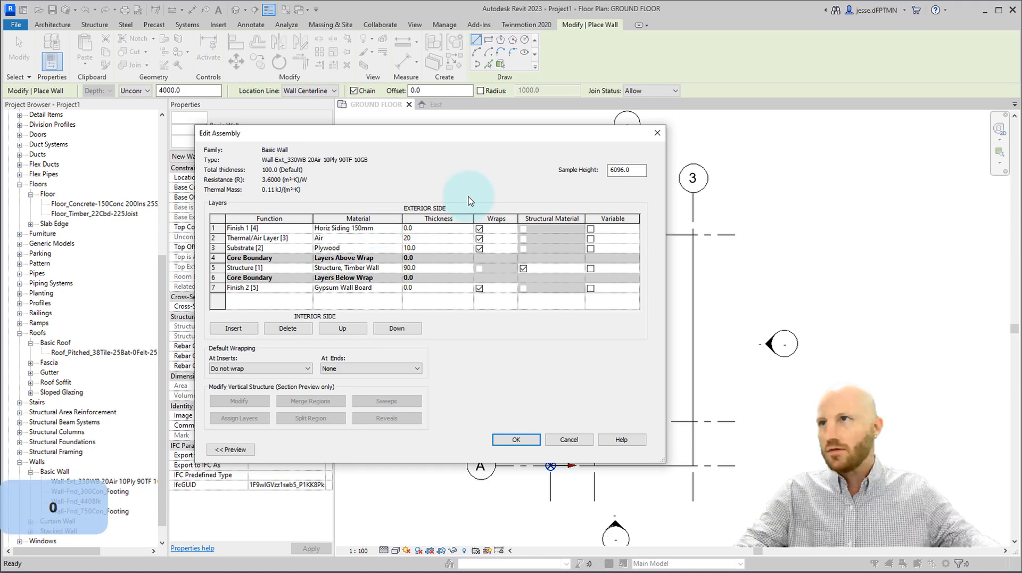
left_click(446, 228)
type("30")
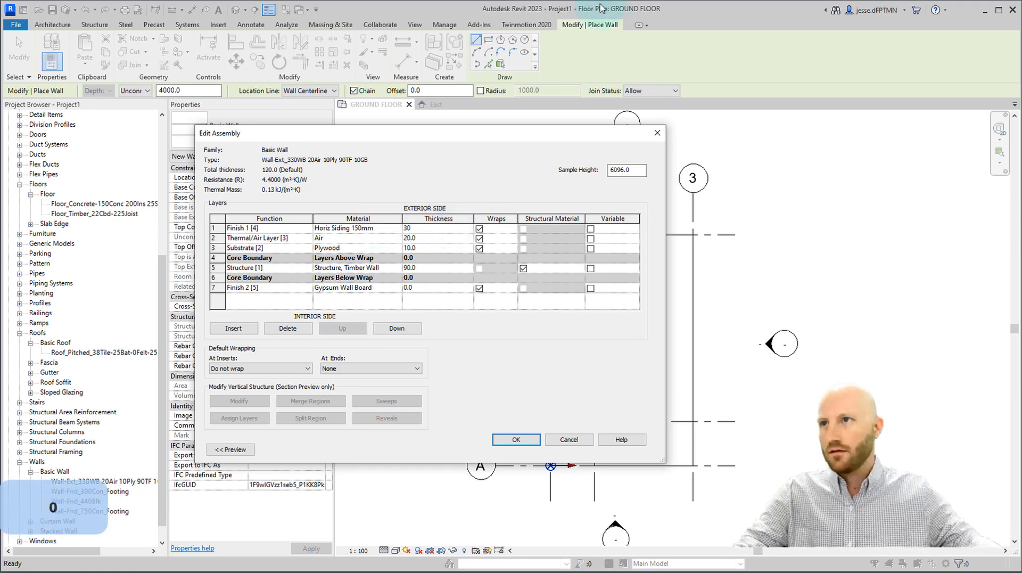
left_click(516, 440)
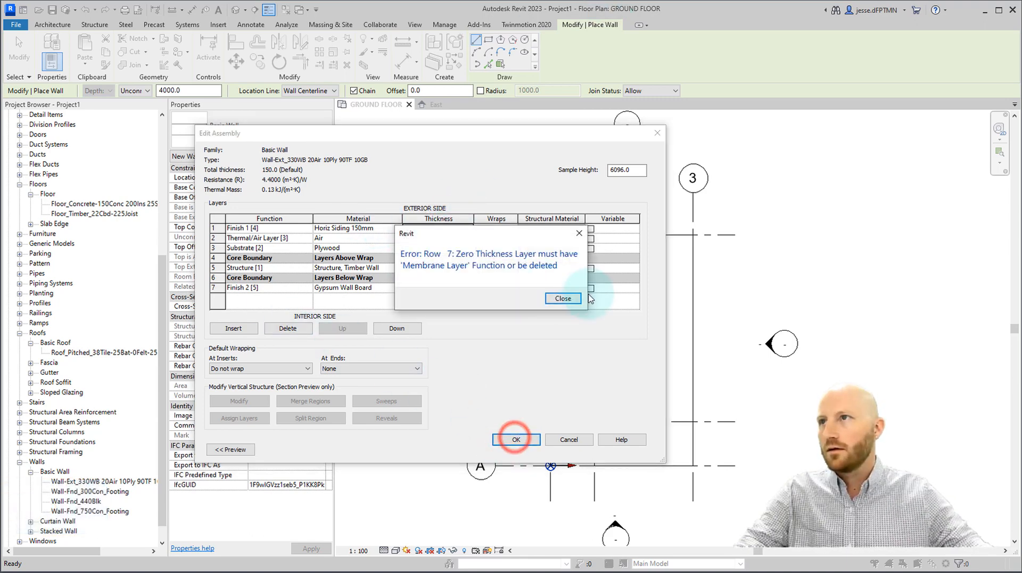
left_click(563, 299)
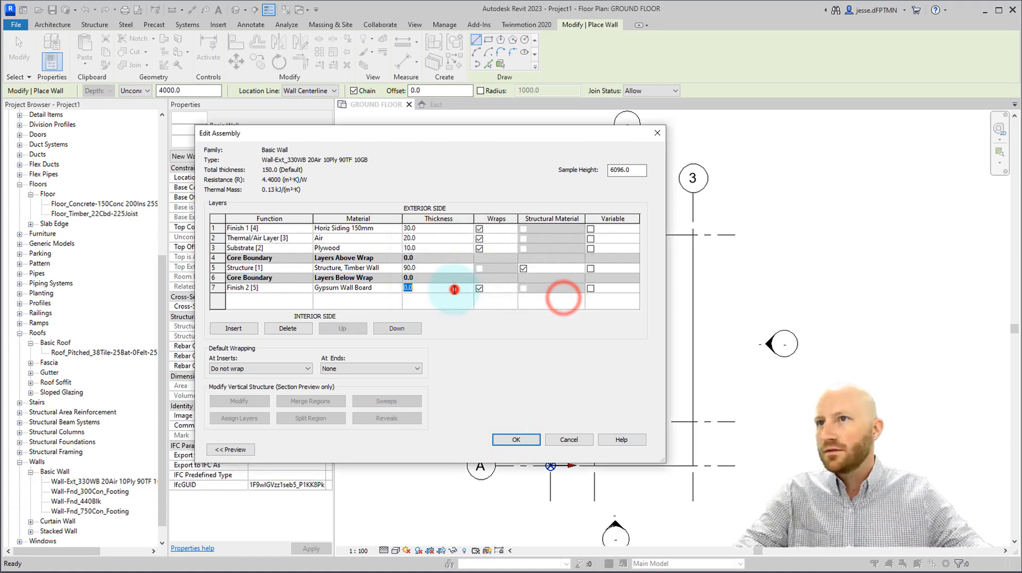
type("10")
left_click(517, 441)
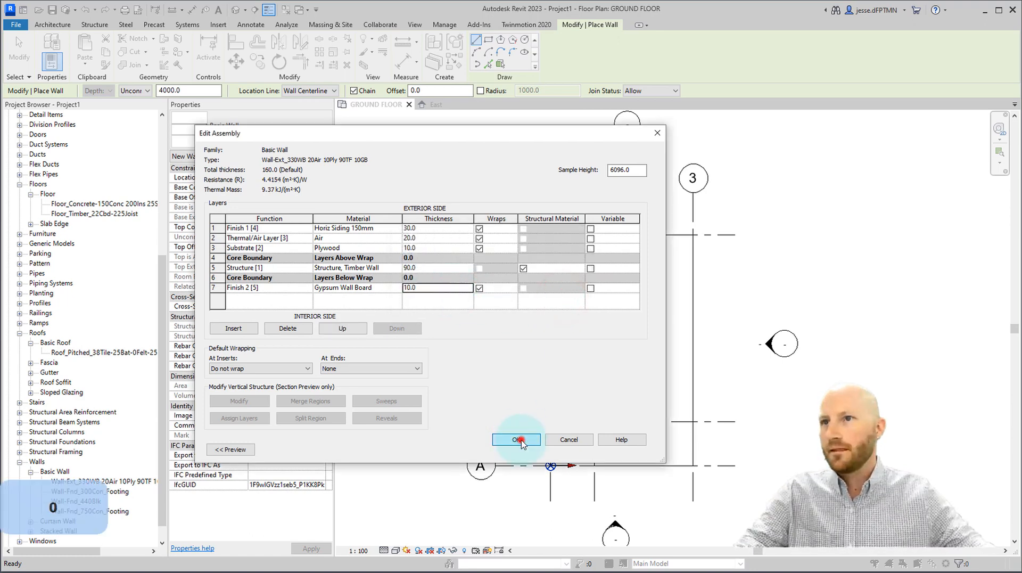
Step: Rename the wall type to Wall-Ext_30WB 20Air 10Ply 90TF 10GB and set its function to Exterior
left_click(631, 189)
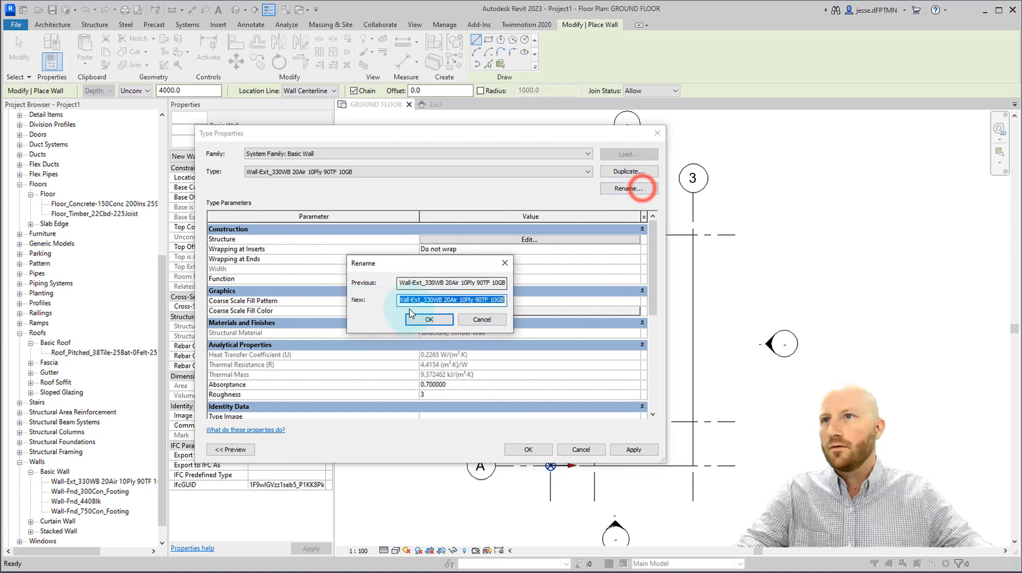
key("BackSpace")
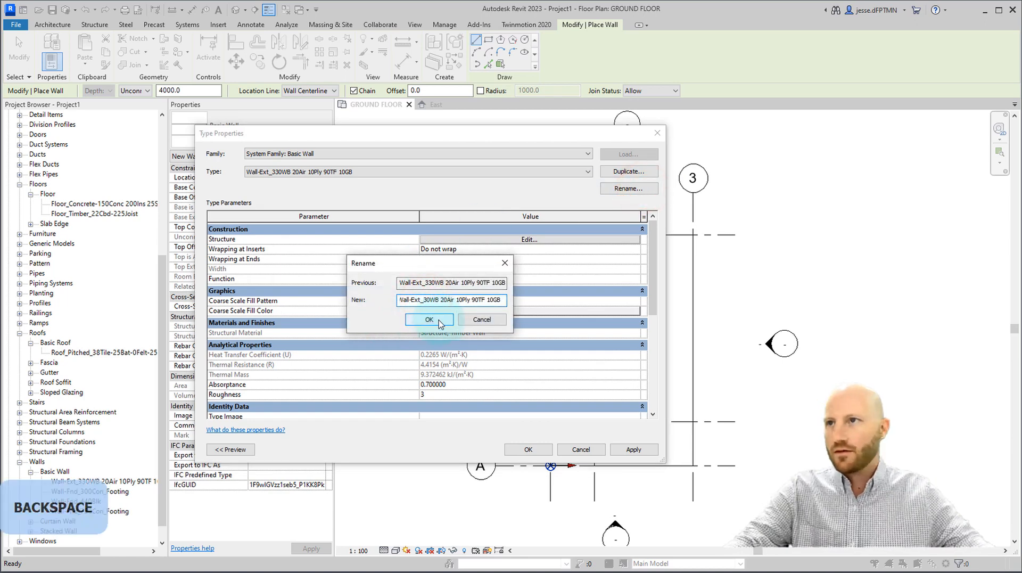
left_click(440, 323)
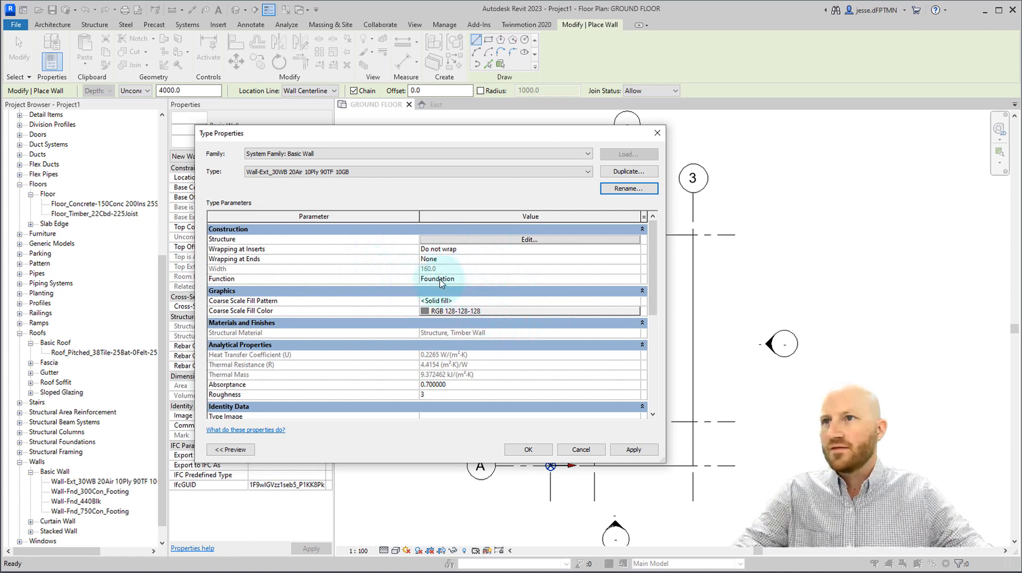
left_click(439, 279)
left_click(635, 279)
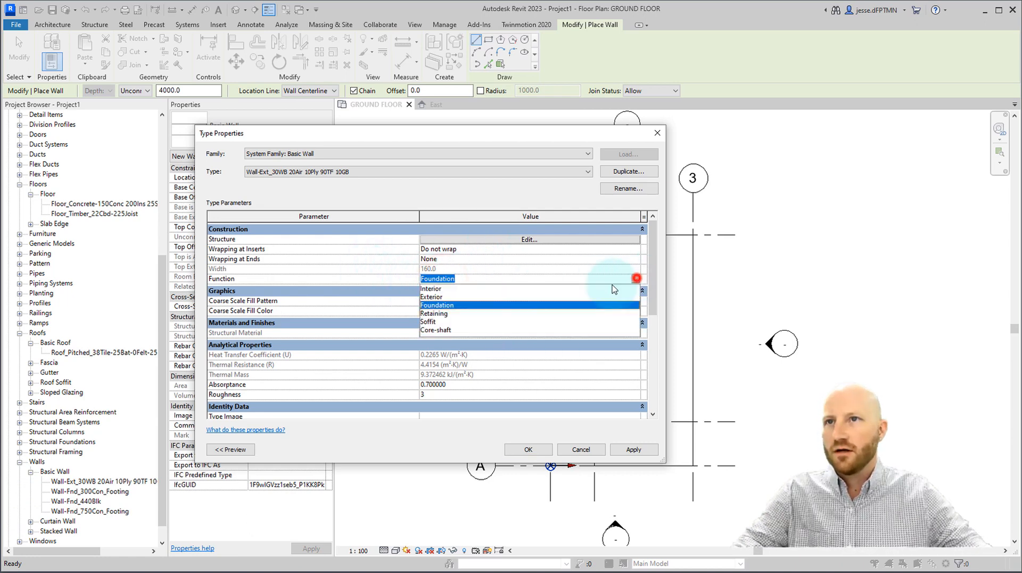
left_click(431, 297)
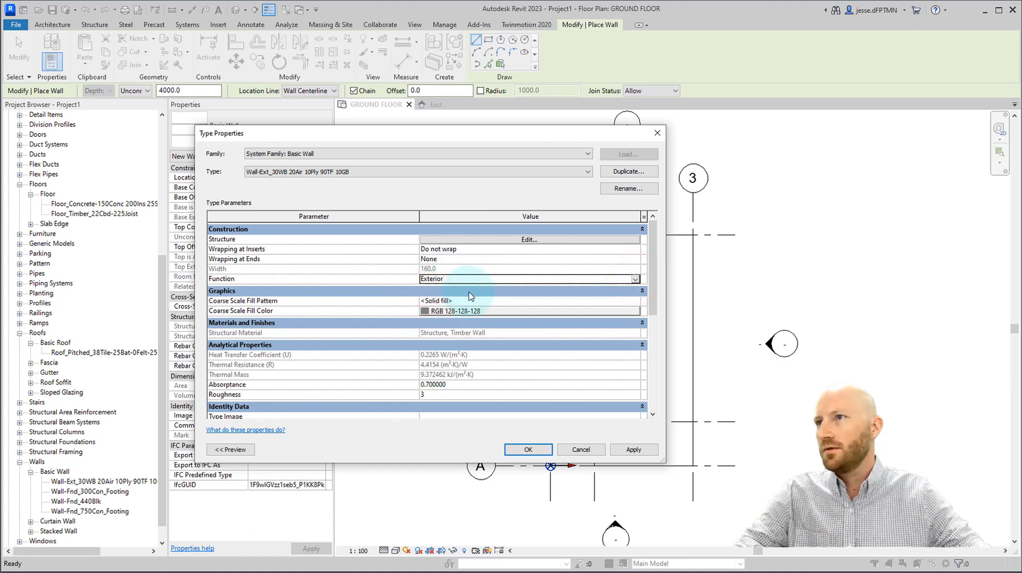
Step: Change the wall type's coarse scale fill color to black and accept the type properties
scroll(440, 329, "down", 5)
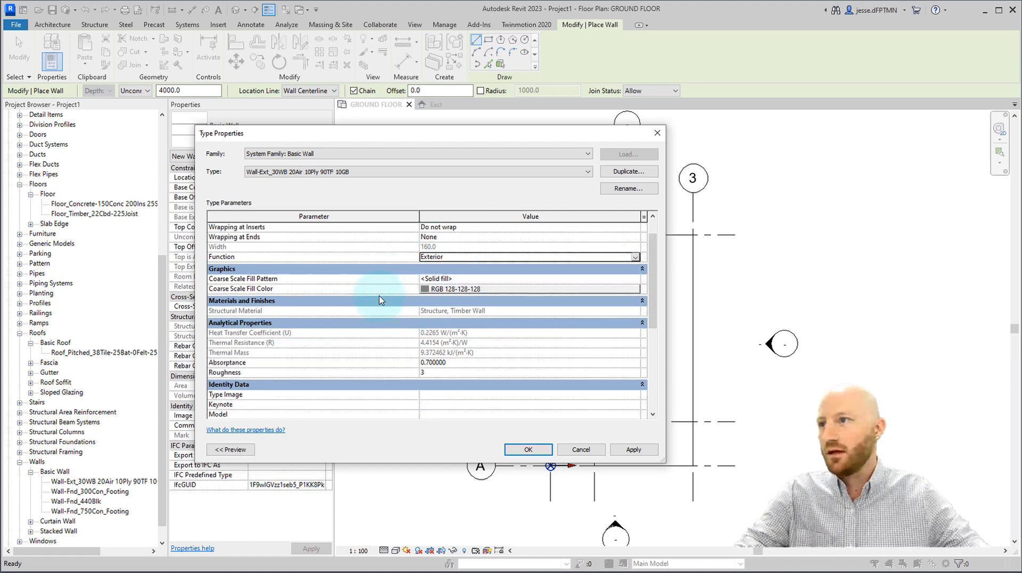
scroll(378, 319, "up", 5)
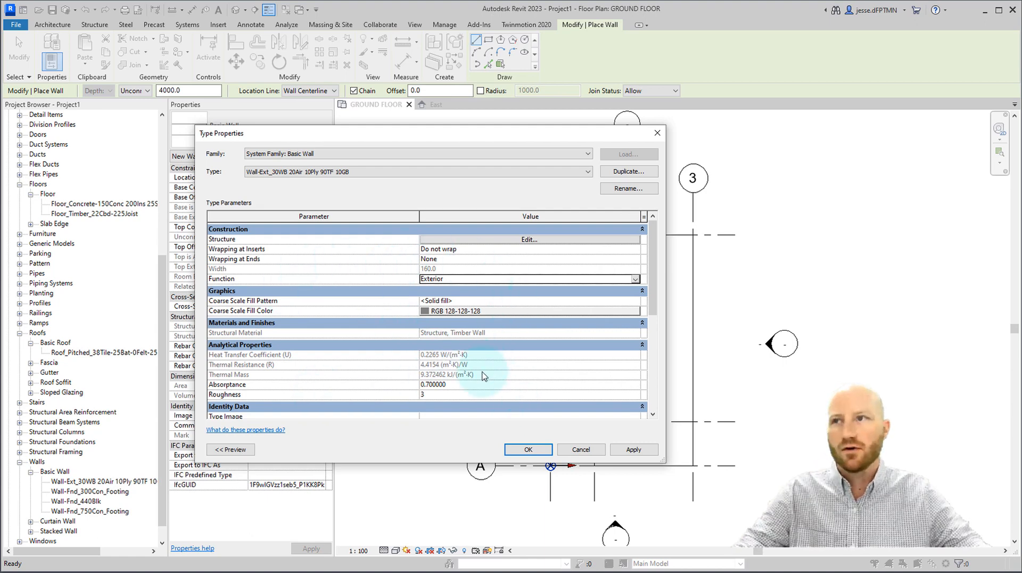
left_click(456, 312)
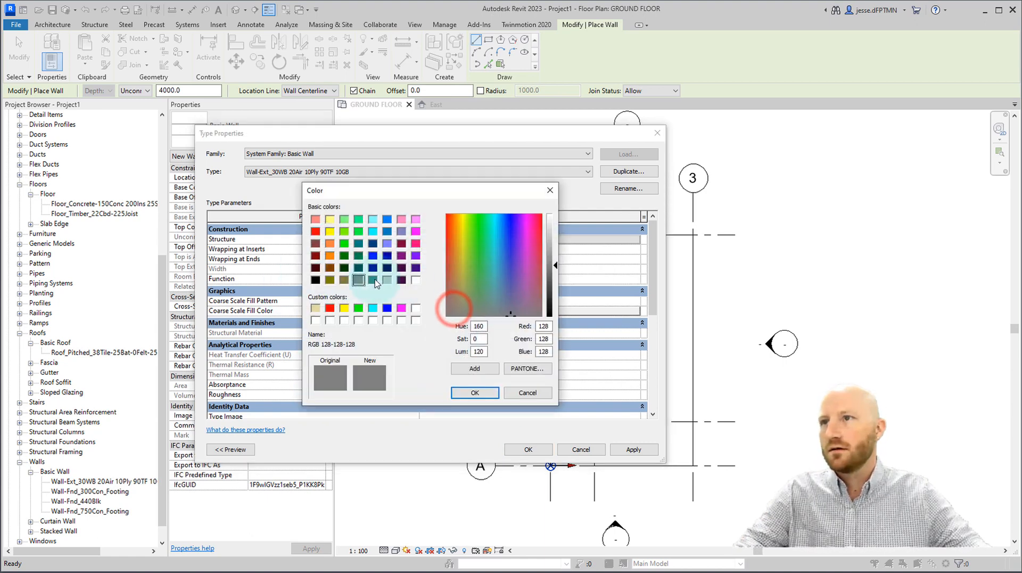
left_click(315, 280)
left_click(475, 393)
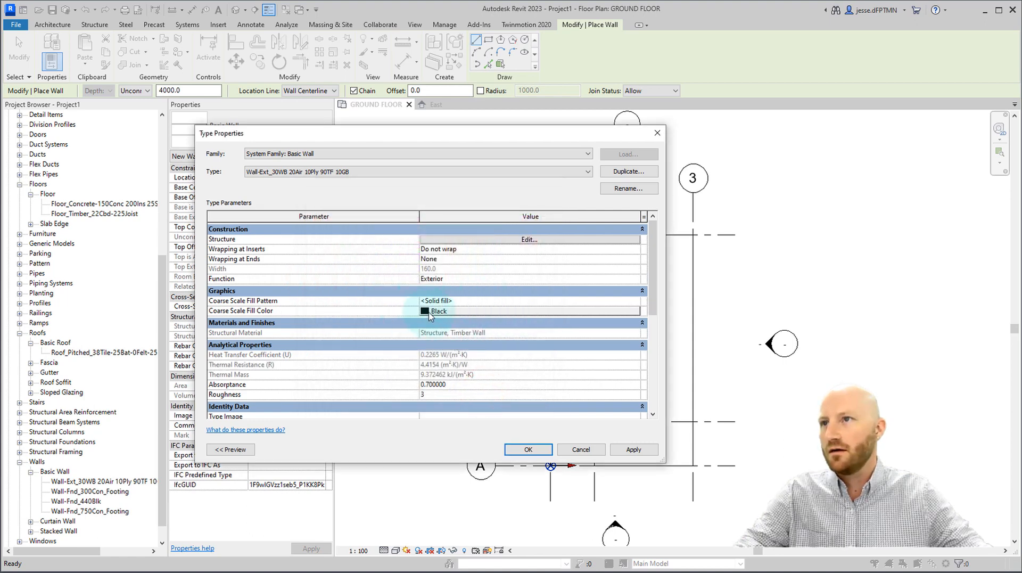
left_click(529, 450)
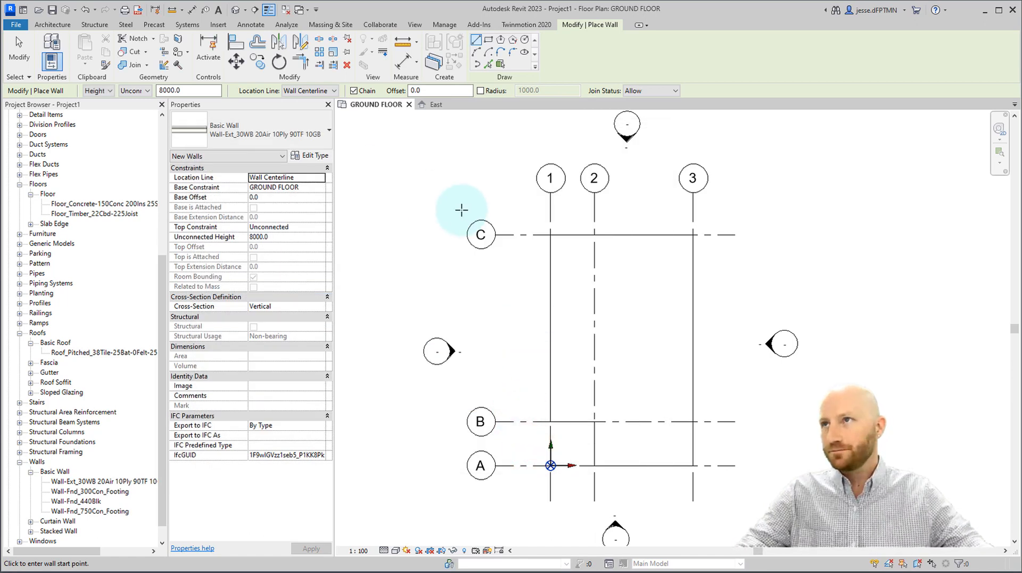
Step: Set the wall location line to Core Face: Exterior and draw exterior walls along grid 1 from B to C and along grid C to grid 3
left_click(313, 95)
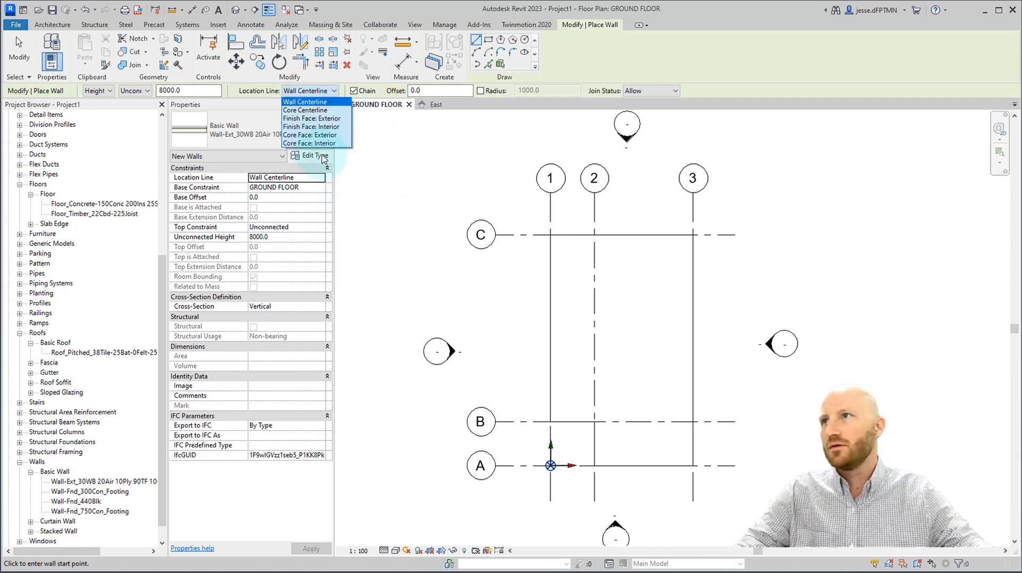
left_click(319, 136)
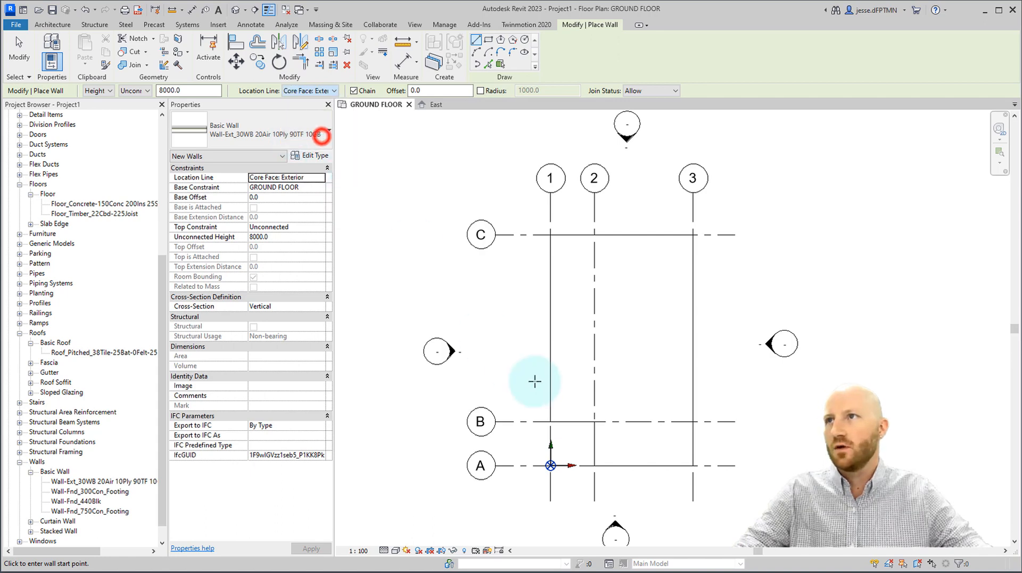
scroll(577, 431, "up", 2)
left_click(529, 411)
middle_click_drag(531, 254, 506, 463)
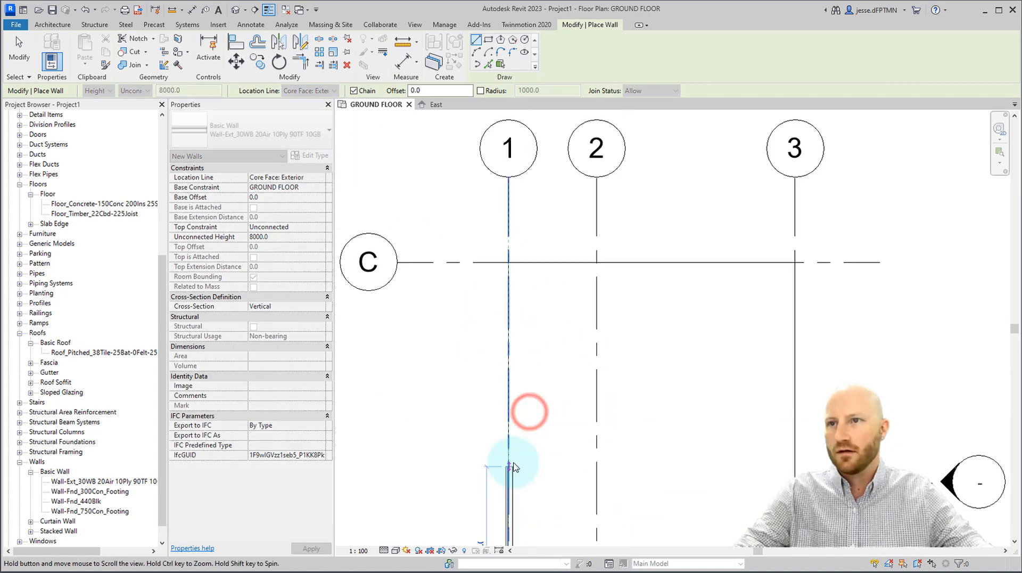
left_click(506, 267)
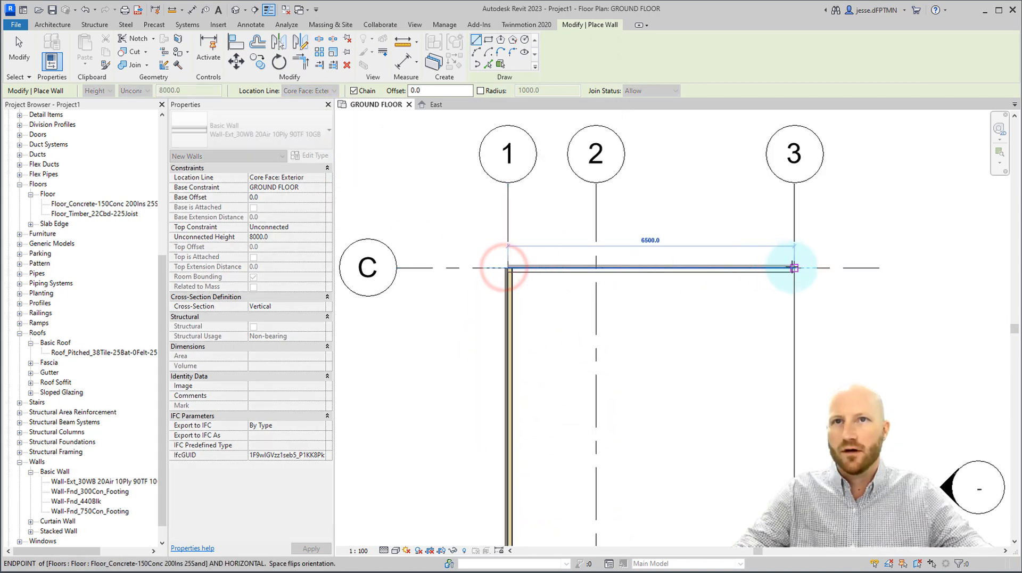
left_click(794, 267)
Step: Complete the exterior wall loop along grid 3 to A, along grid A to 2, up grid 2 to B, and back to grid 1
middle_click_drag(788, 421, 743, 158)
left_click(750, 470)
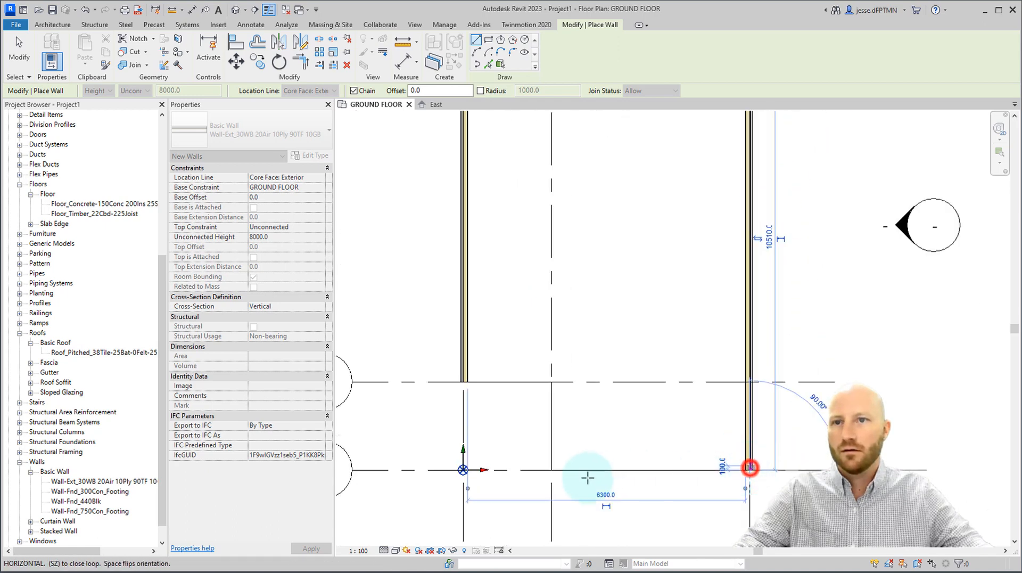
left_click(551, 469)
left_click(552, 381)
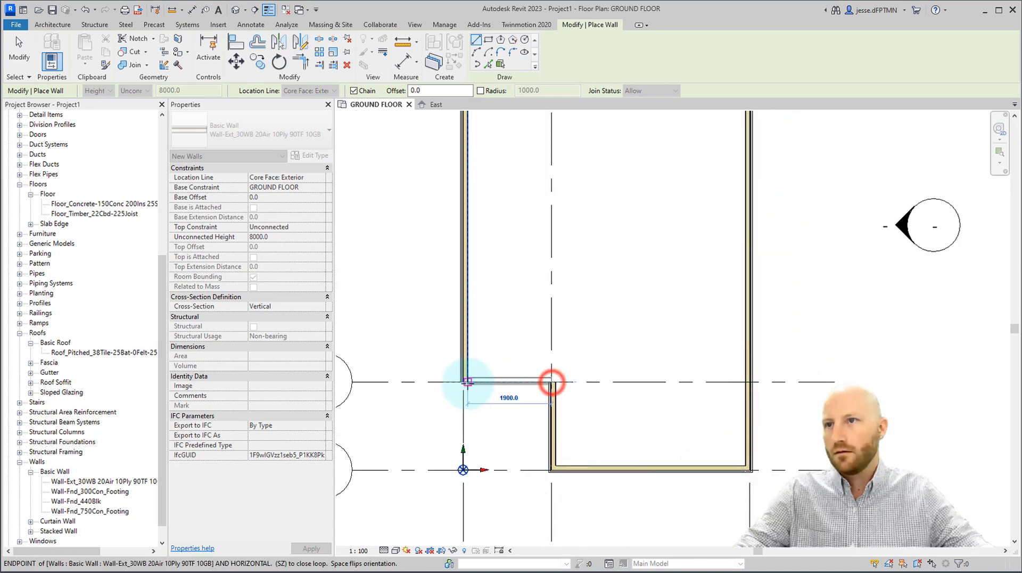
left_click(463, 381)
key("Escape")
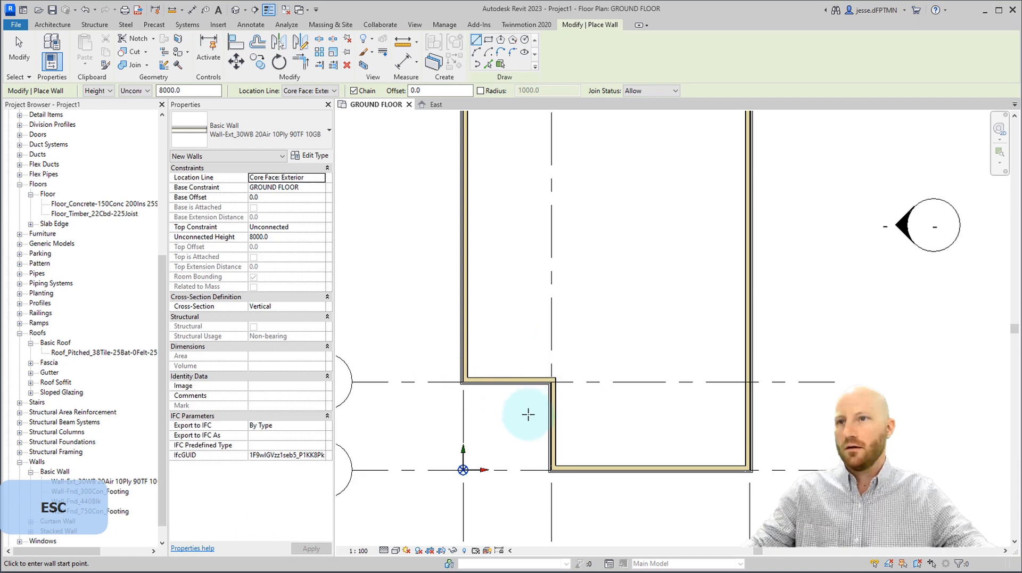
middle_click_drag(527, 413, 568, 405)
key("Escape")
Step: Draw a horizontal detail line about 800 mm long from grid 1 below grid B, continuing with a vertical line up across the wall
scroll(529, 366, "up", 1)
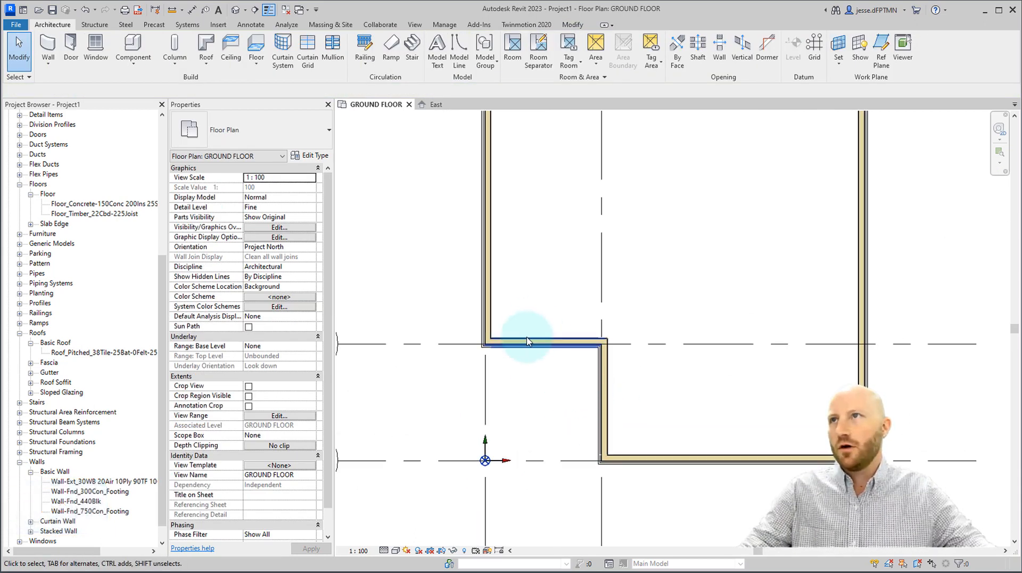
scroll(541, 423, "up", 1)
middle_click_drag(556, 428, 593, 419)
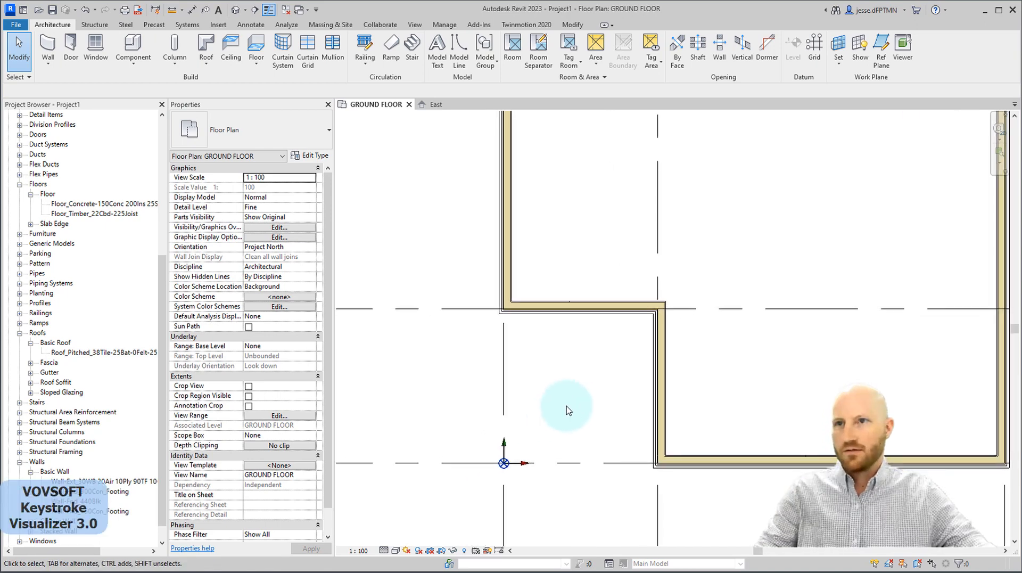
key("d")
key("l")
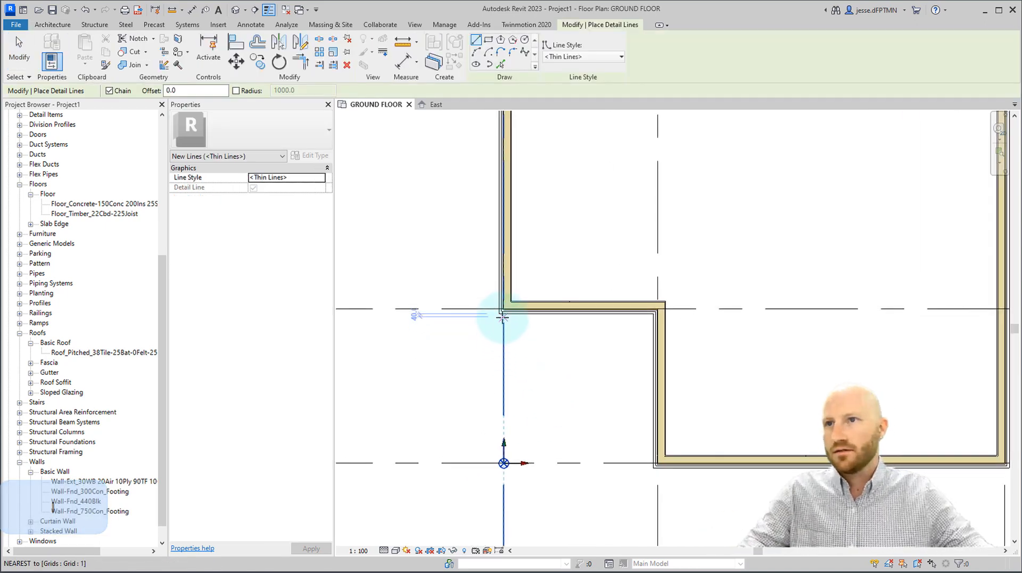
left_click(504, 331)
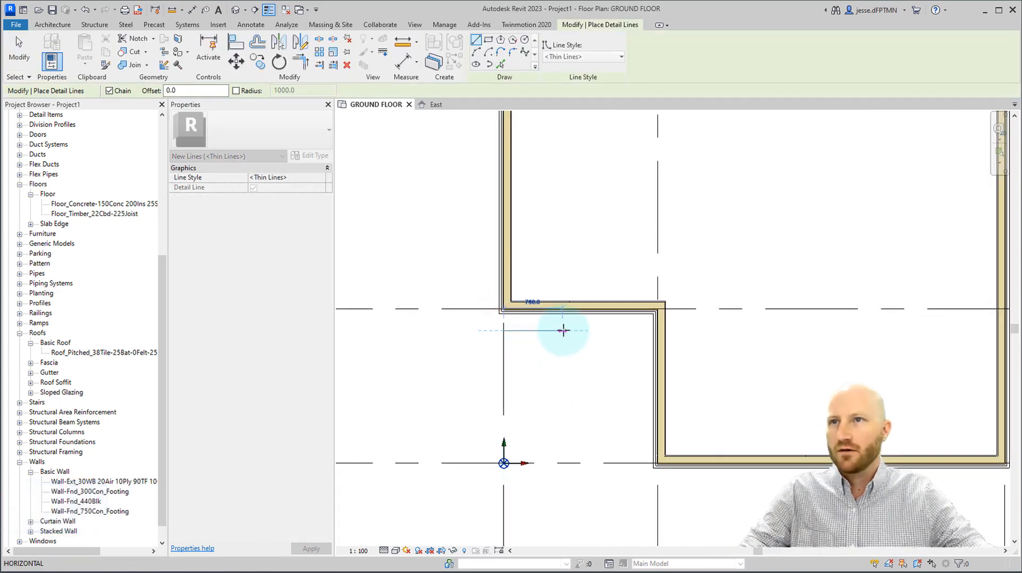
left_click(565, 330)
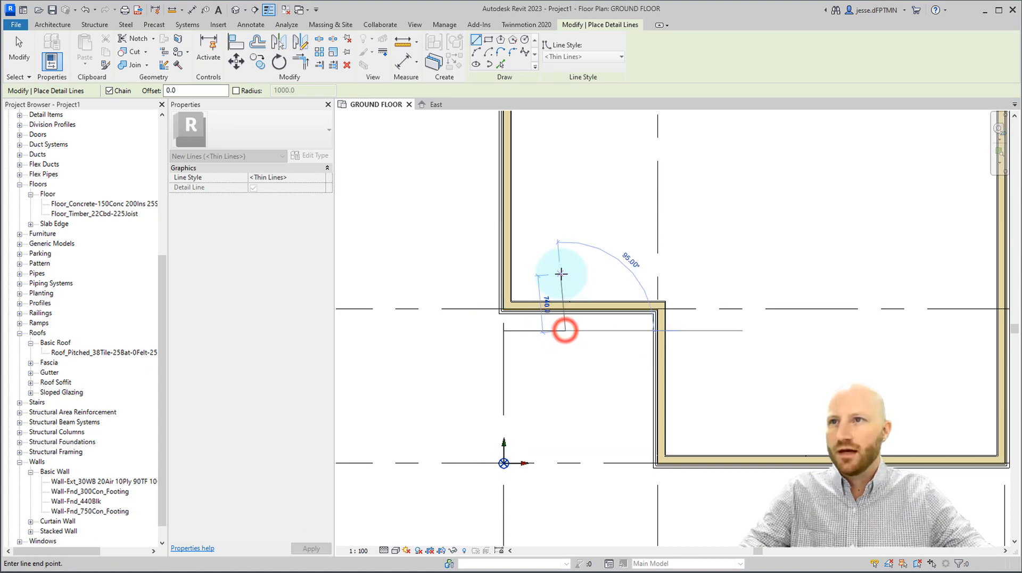
left_click(565, 264)
key("Escape")
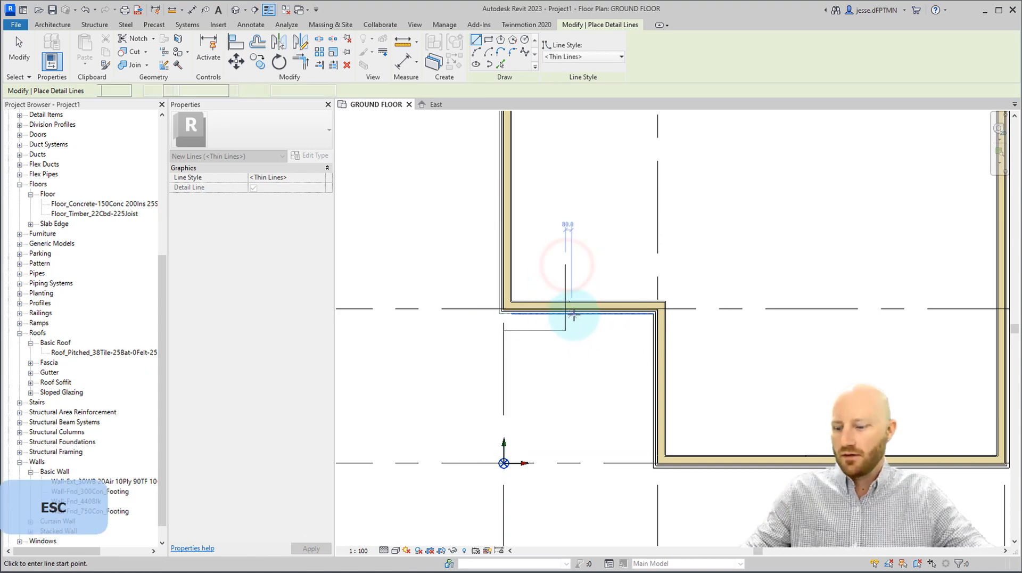
Step: Draw a 1200 mm diagonal detail line at 45° from the vertical line's crossing with grid B towards the grid 2 wall
scroll(550, 305, "up", 4)
left_click(550, 305)
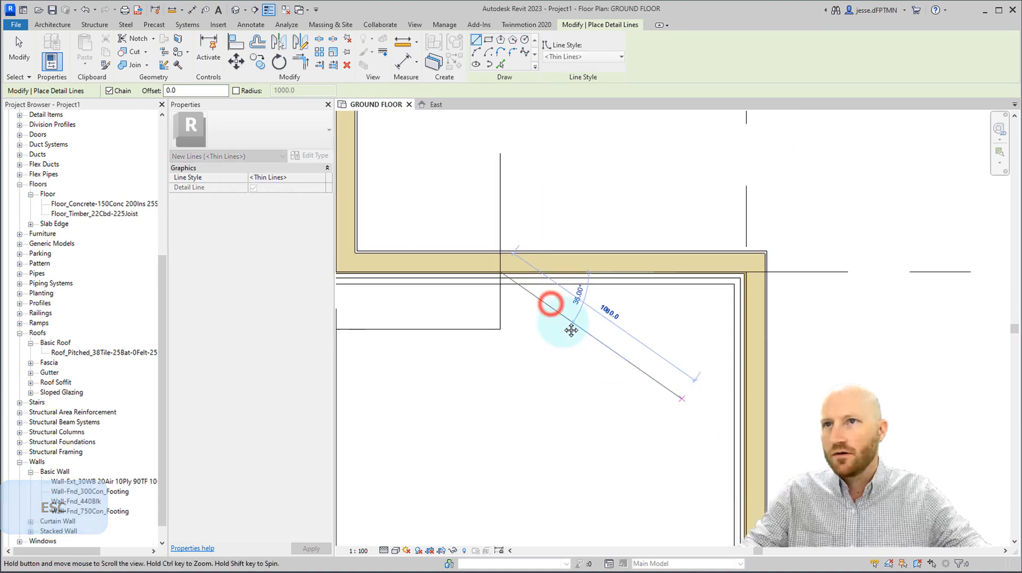
scroll(554, 331, "down", 2)
left_click(550, 343)
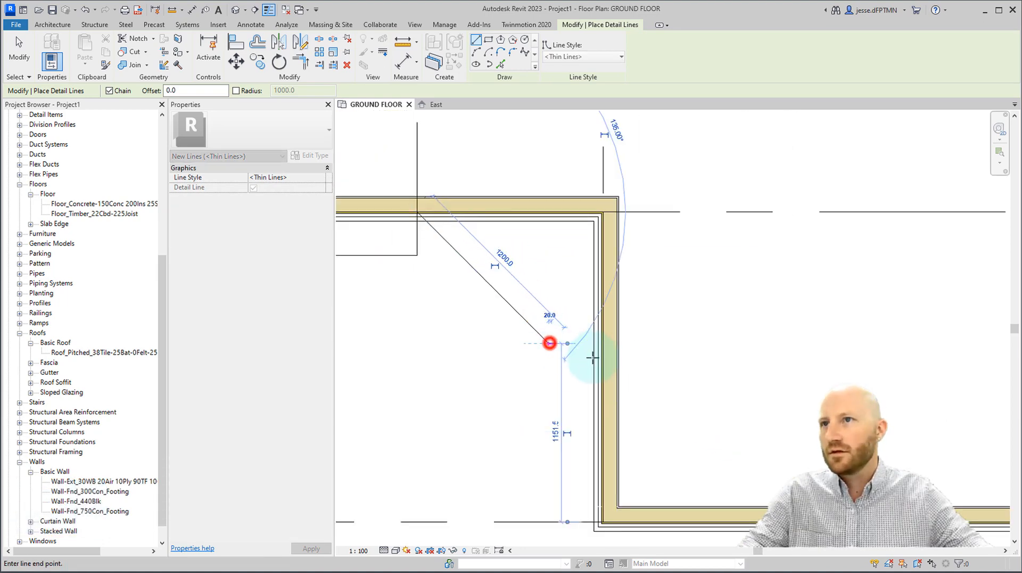
key("Escape")
key("Escape")
Step: Extend the diagonal detail line at both ends so it crosses the grid 2 wall and the grid B wall
left_click(522, 318)
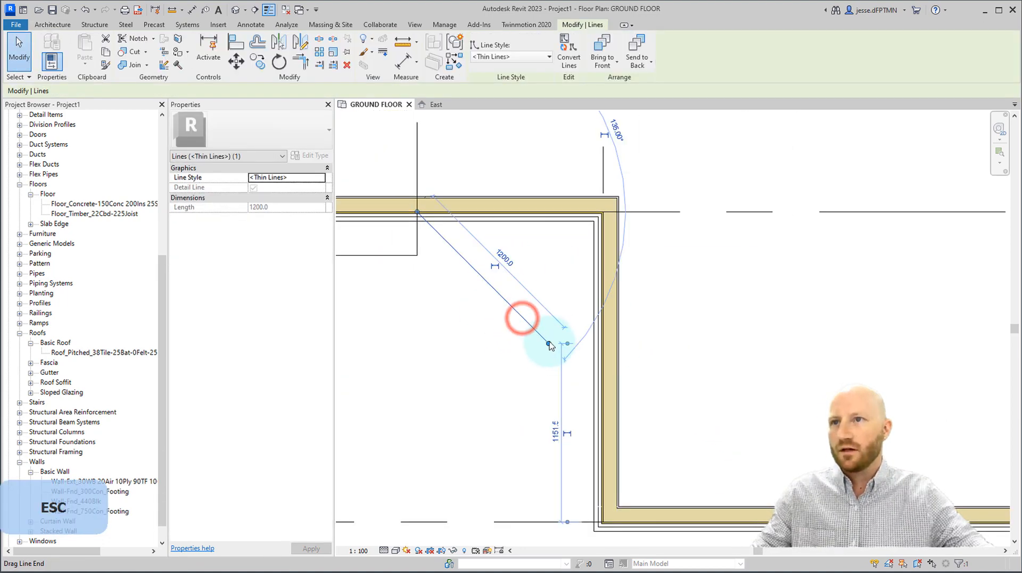
mouse_move(552, 345)
left_mouse_down()
mouse_move(554, 364)
mouse_move(656, 450)
left_mouse_up()
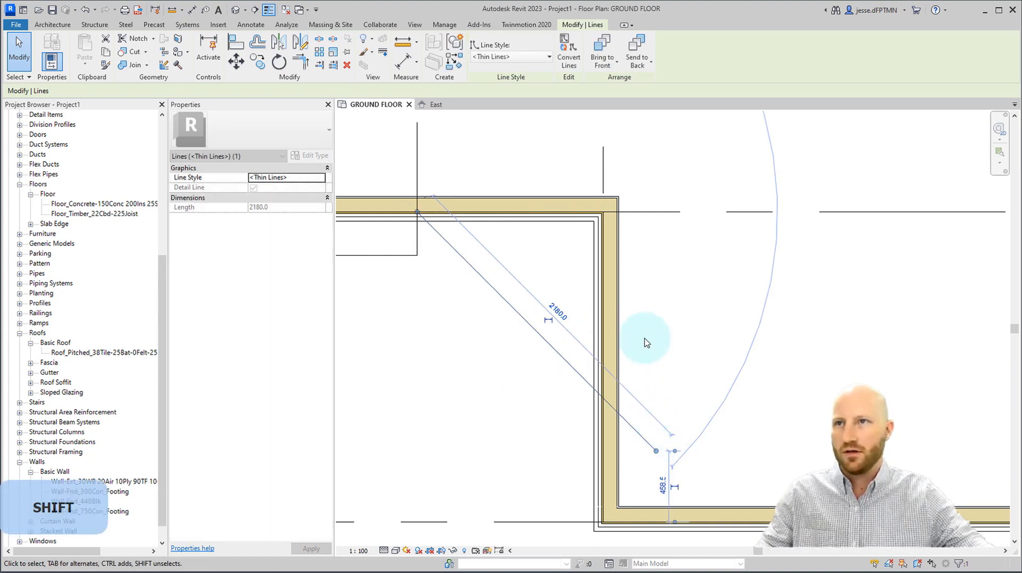
middle_click_drag(658, 347, 738, 379)
left_click_drag(499, 244, 451, 167, "shift")
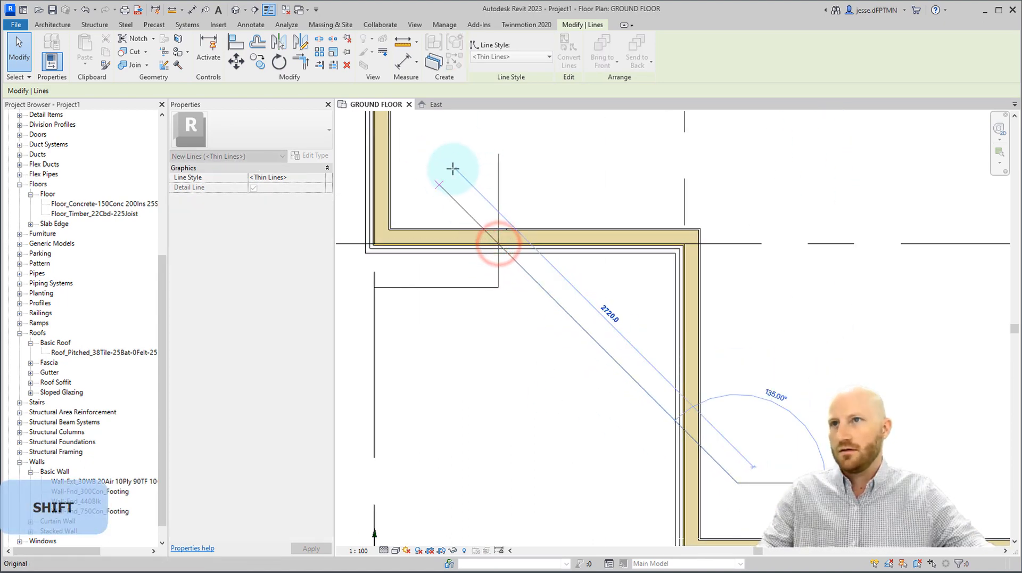
key("Escape")
Step: Delete the vertical and horizontal helper detail lines, keeping the diagonal one
left_click(498, 184)
key("Delete")
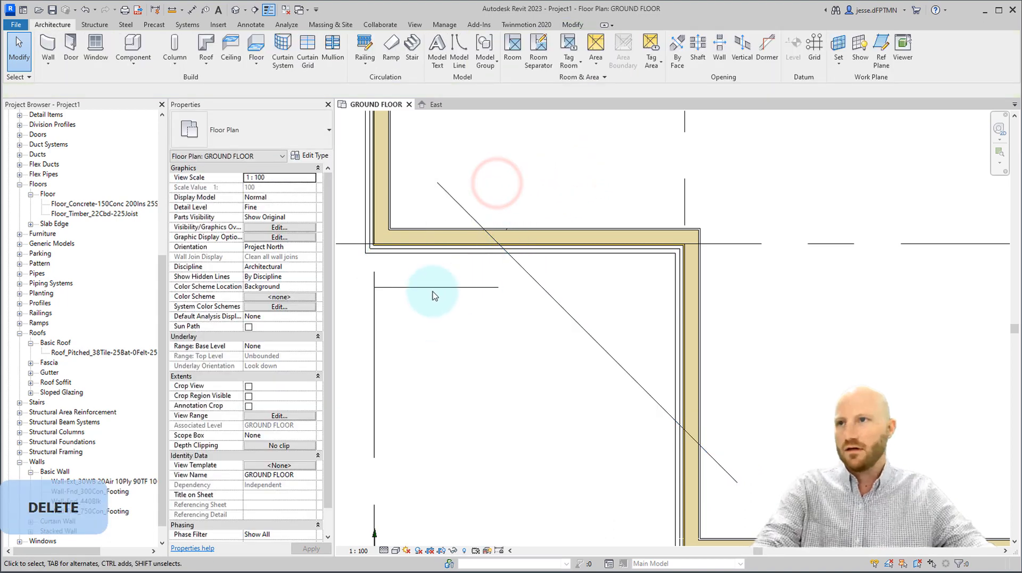
left_click(432, 286)
key("Delete")
left_click(502, 341)
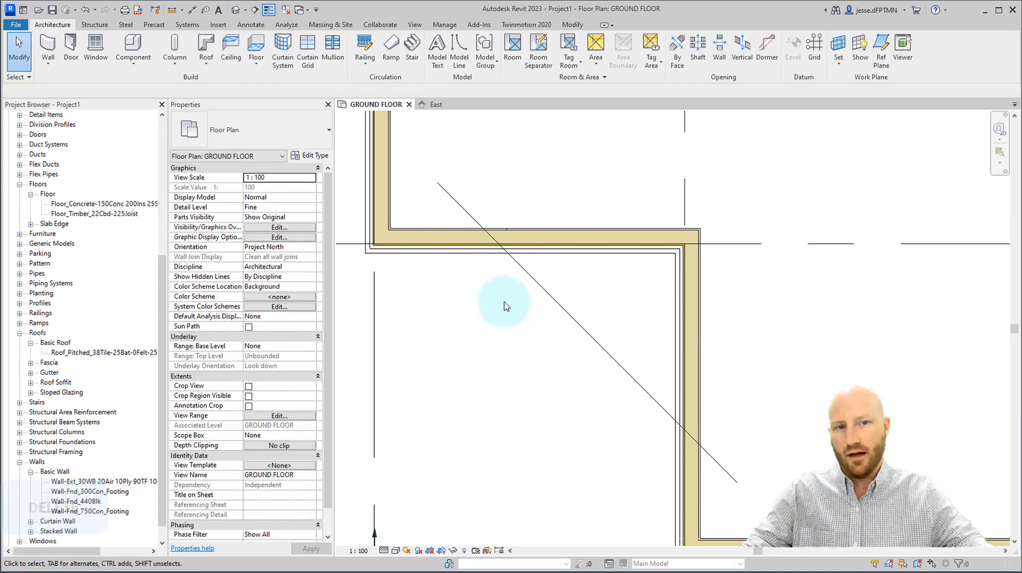
Step: Create a similar exterior wall along the diagonal detail line between the grid B and grid 2 walls, flipped so its core exterior face follows the line
scroll(516, 335, "up", 1)
scroll(527, 324, "down", 1)
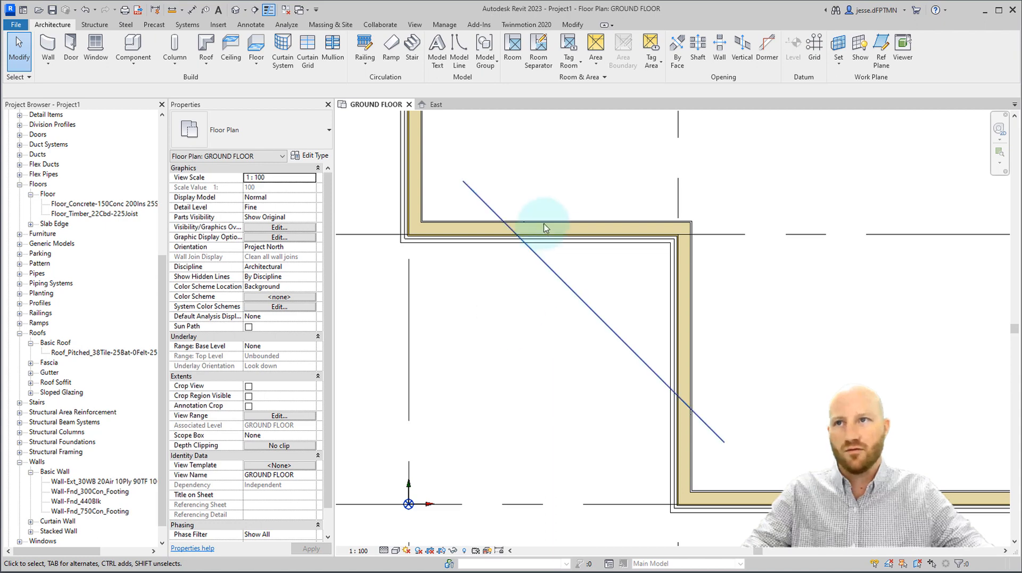
left_click(555, 239)
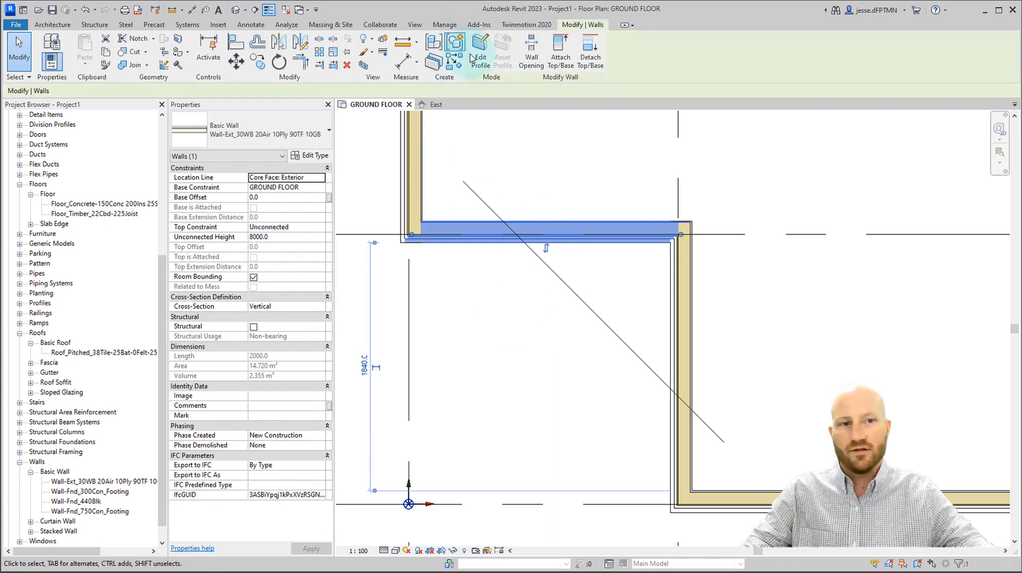
left_click(454, 61)
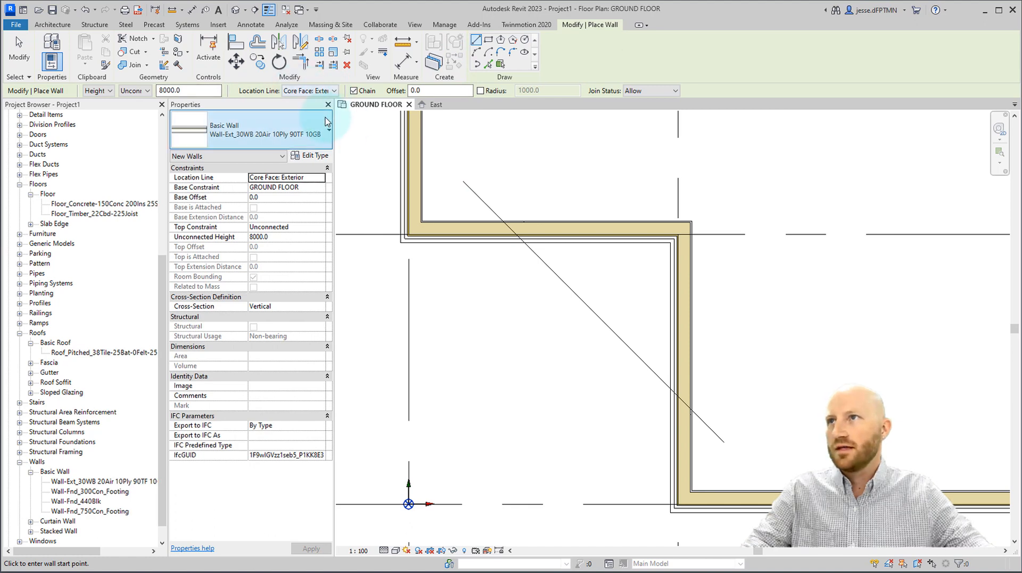
scroll(539, 258, "up", 3)
left_click(502, 210)
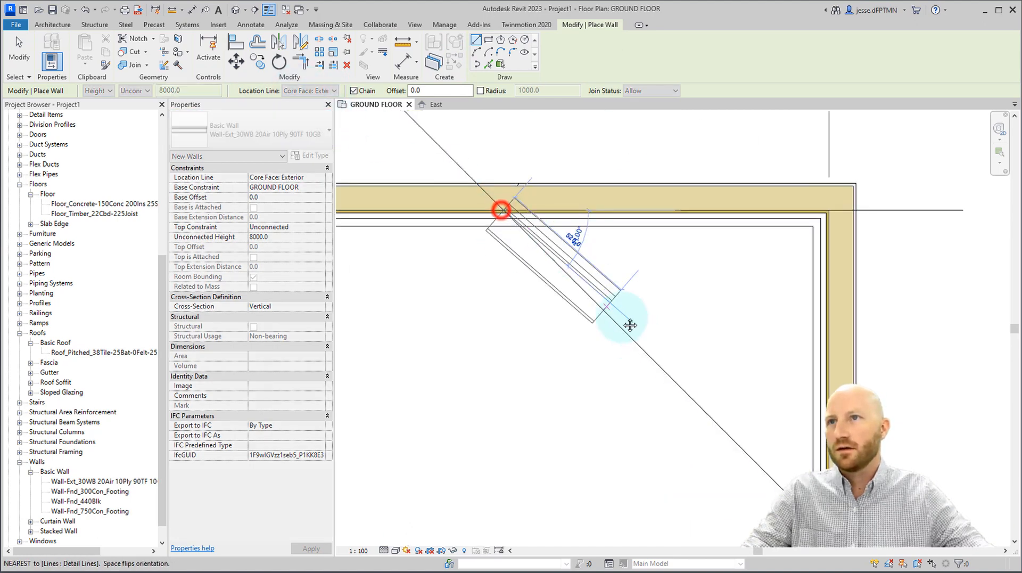
scroll(620, 319, "down", 2)
key("space")
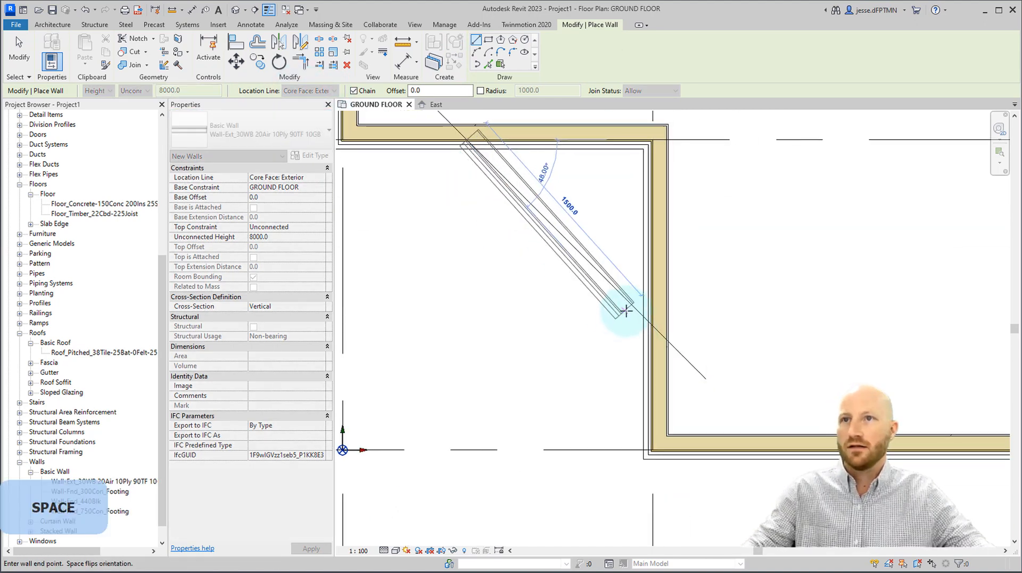
left_click(651, 324)
key("Escape")
key("Escape")
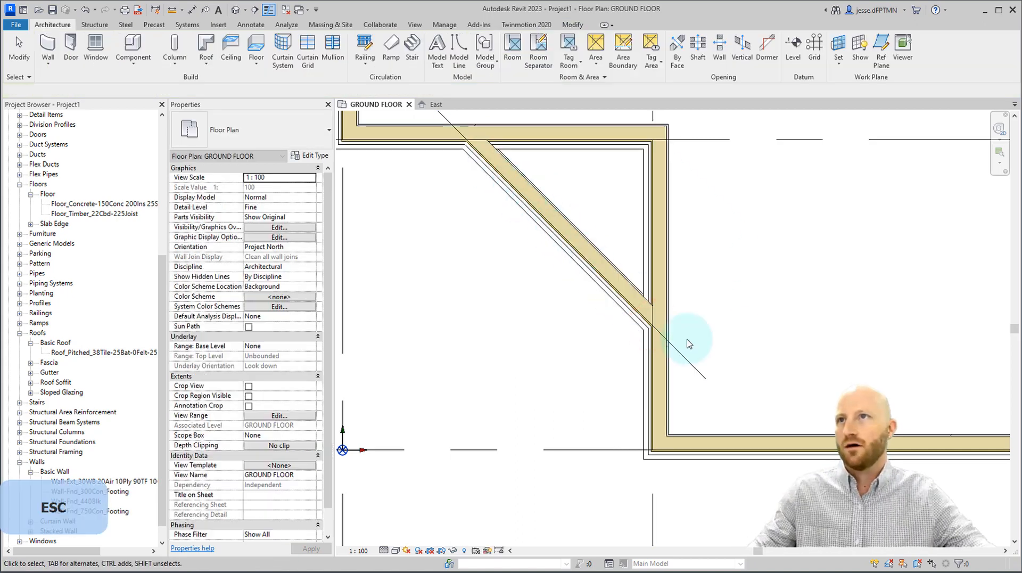
Step: Delete the diagonal detail line that guided the angled wall
left_click(687, 353)
middle_click_drag(687, 353, 730, 411)
key("Delete")
Step: Trim the grid 2 and grid B walls to corners with the diagonal wall, removing the old inner corner
key("t")
key("r")
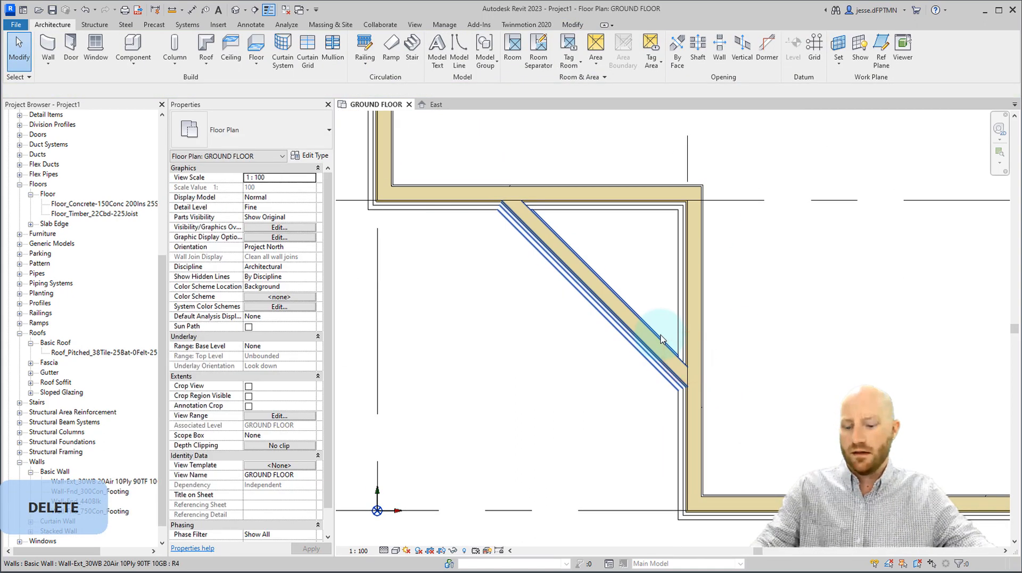
left_click(661, 314)
left_click(691, 446)
left_click(623, 333)
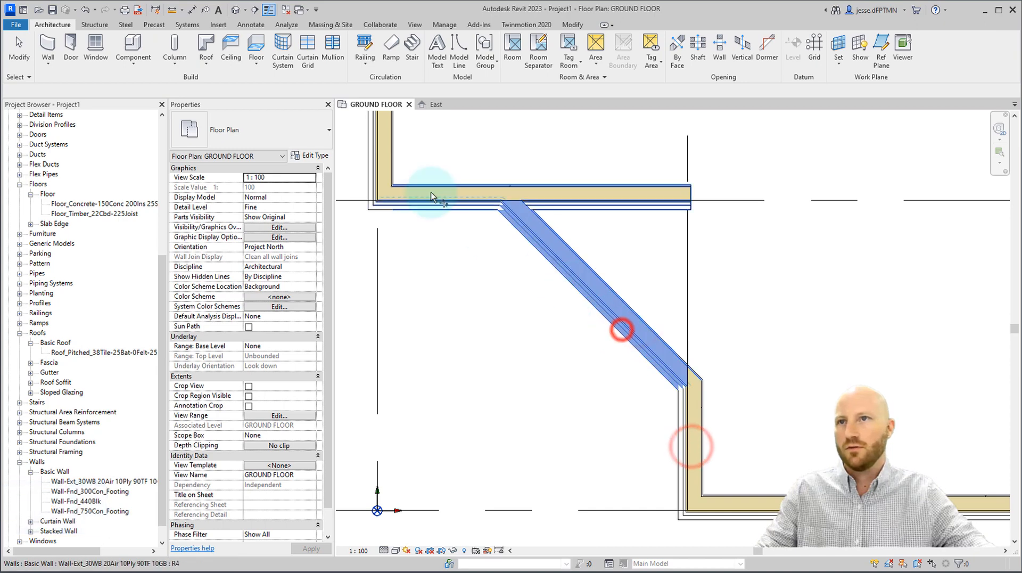
left_click(429, 188)
scroll(538, 229, "down", 2)
key("Escape")
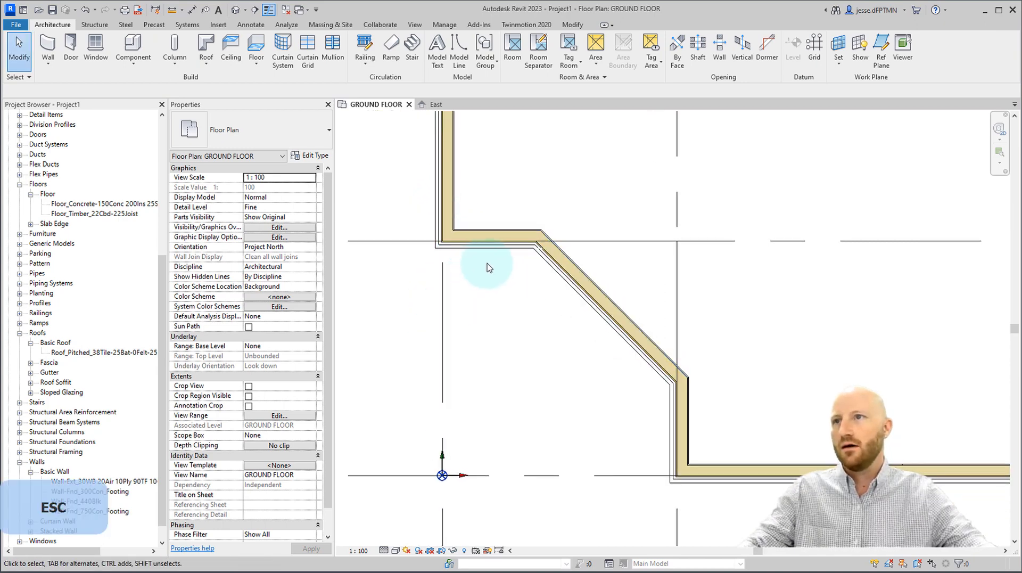
Step: Check the distance from grid 1 to the diagonal wall's core corner with an aligned dimension, without placing it, and view the whole plan
scroll(474, 282, "up", 2)
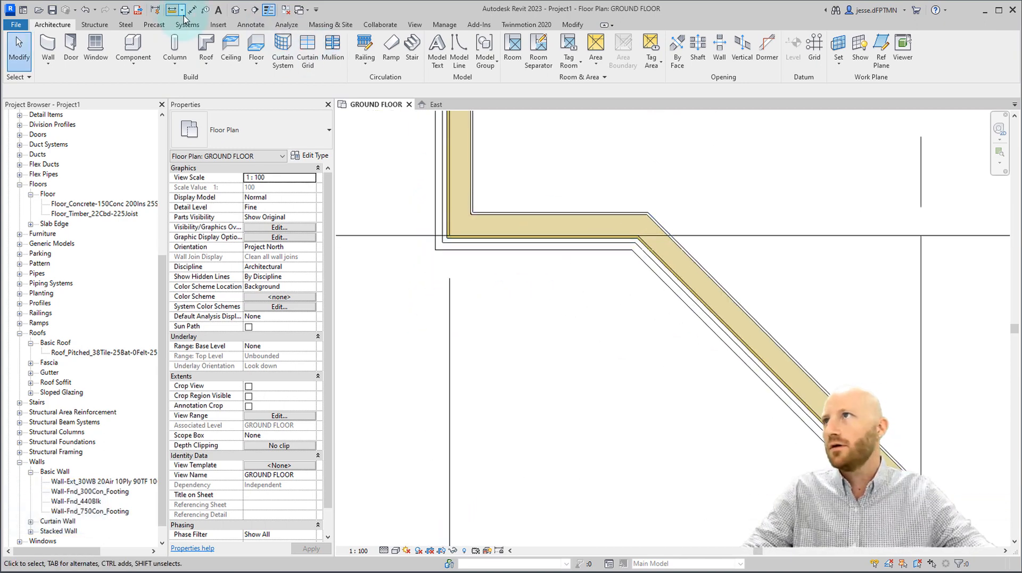
left_click(192, 10)
left_click(450, 347)
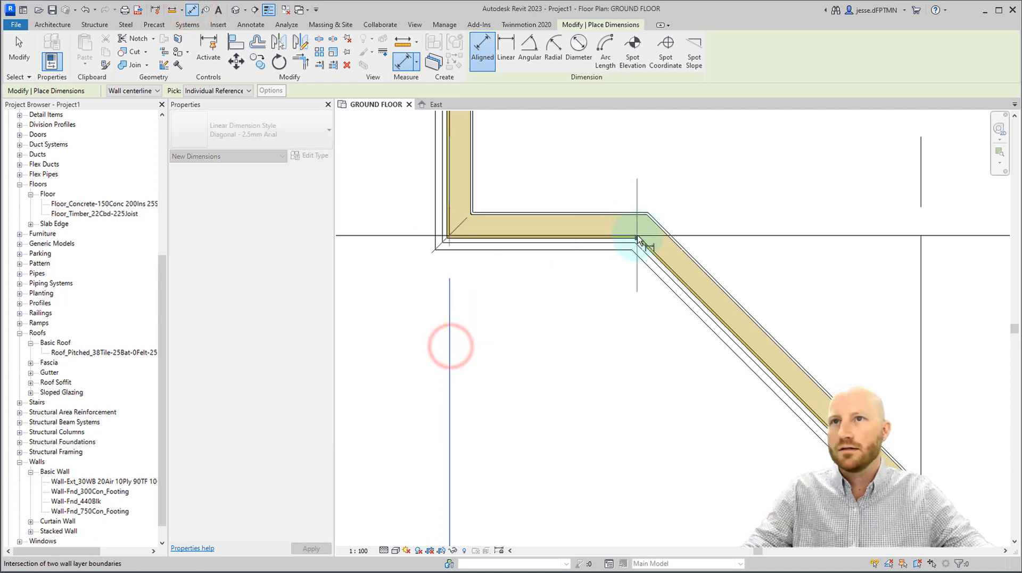
left_click(639, 238)
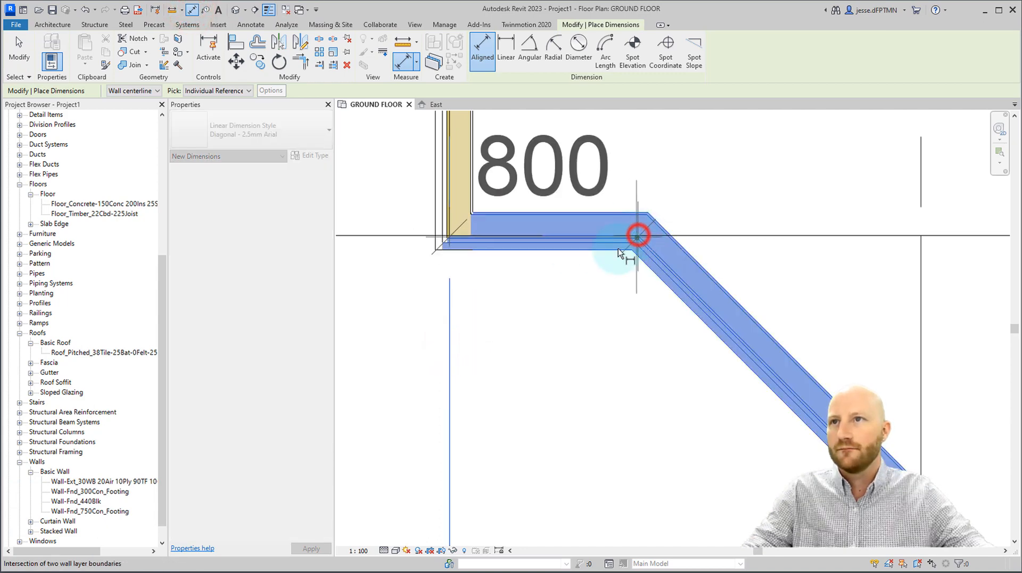
scroll(628, 246, "down", 2)
key("Escape")
key("Escape")
scroll(600, 338, "down", 5)
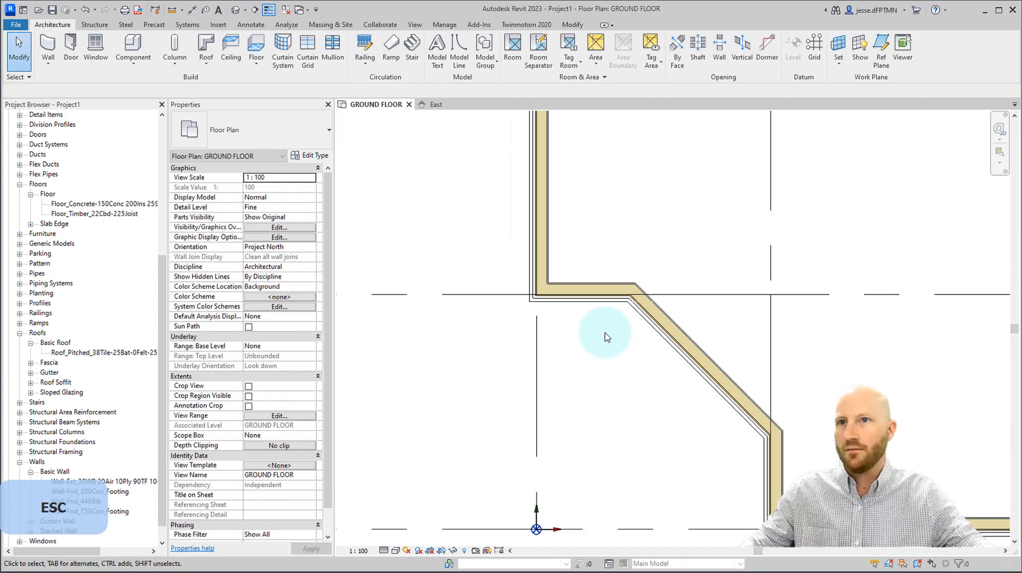
scroll(490, 472, "up", 3)
scroll(524, 392, "down", 2)
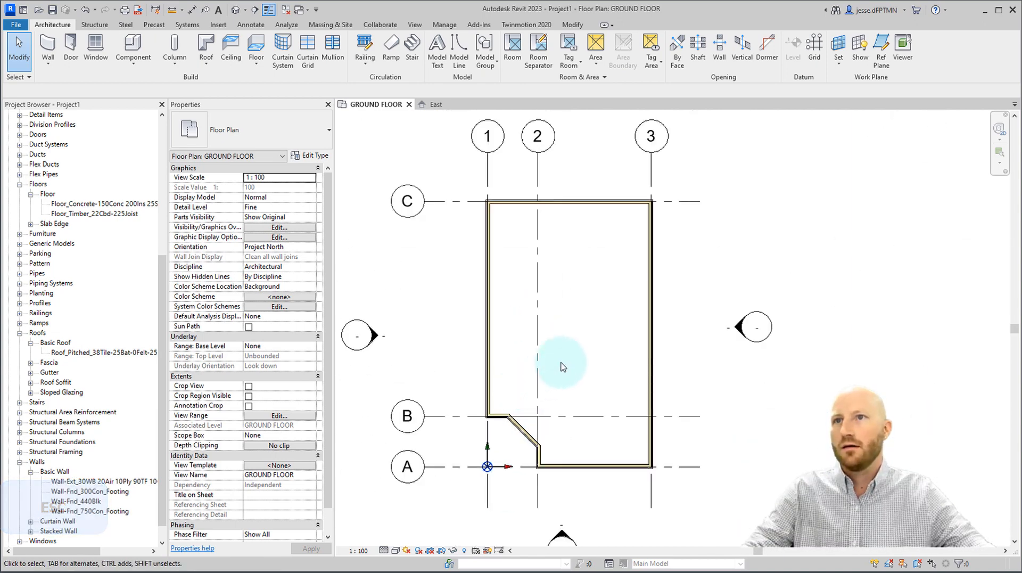
middle_click_drag(567, 364, 575, 362)
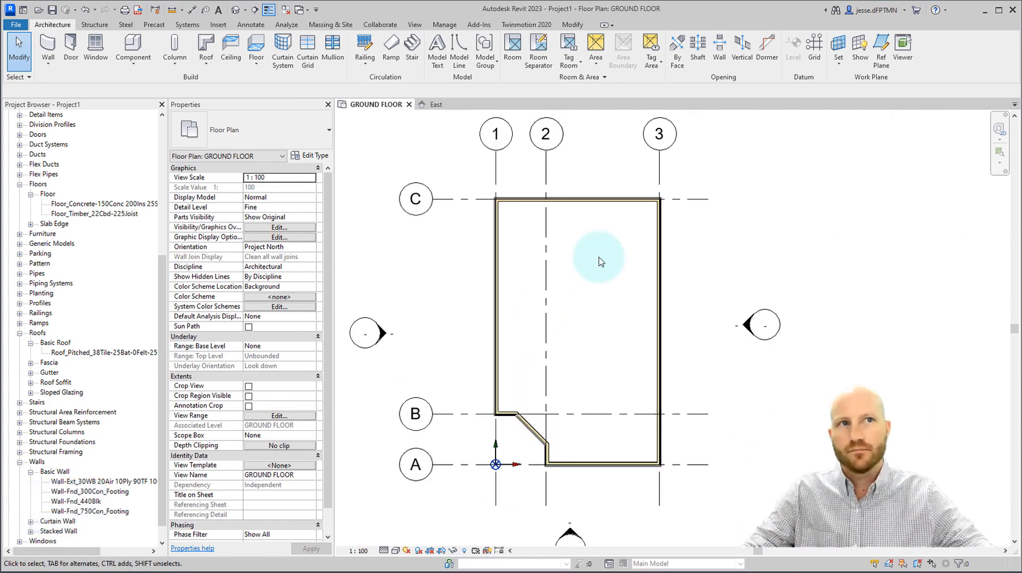
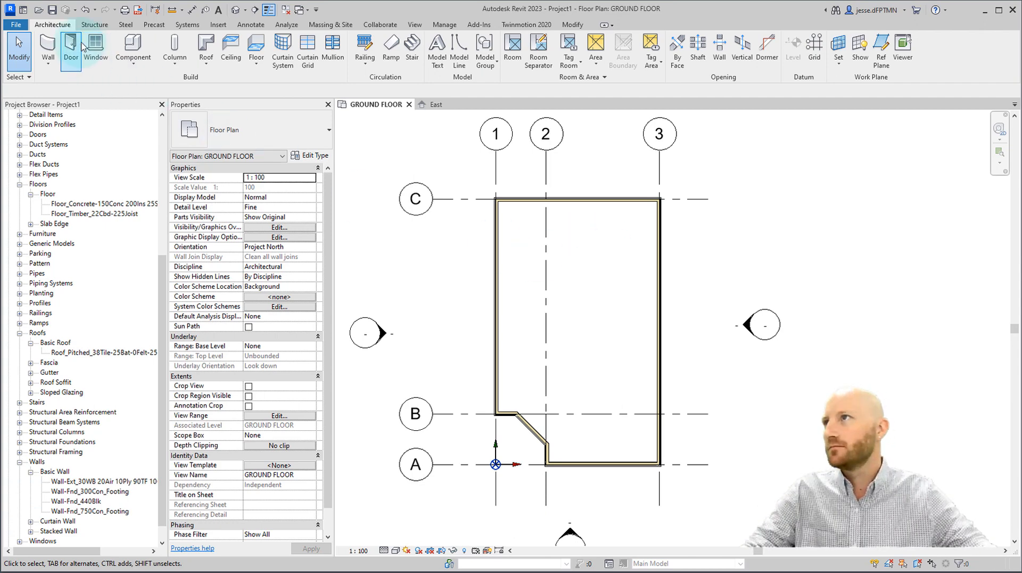
Step: Duplicate the exterior wall type and name the copy "Wall-Int_10GB 90TF 10GB"
left_click(315, 156)
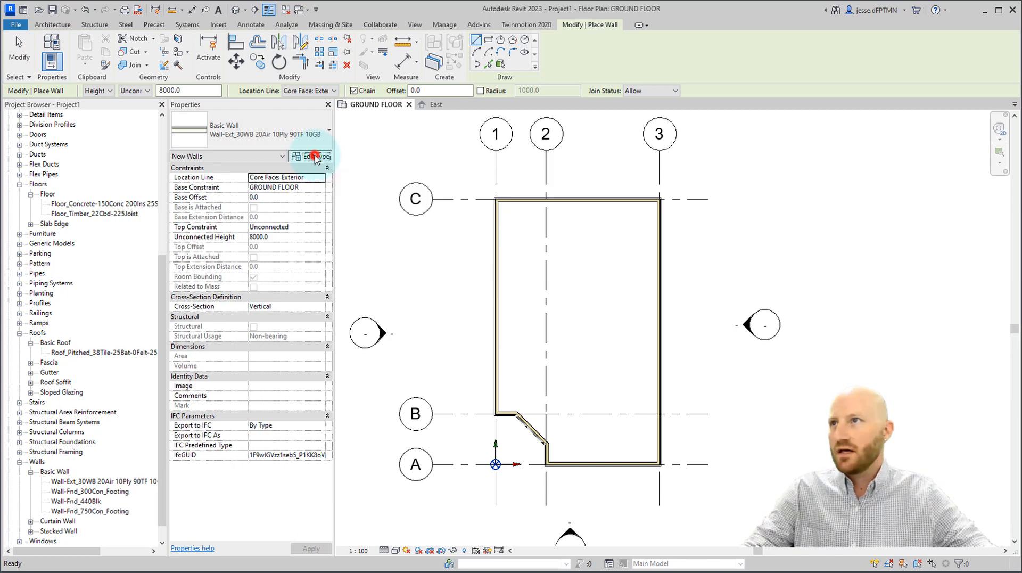
left_click(629, 172)
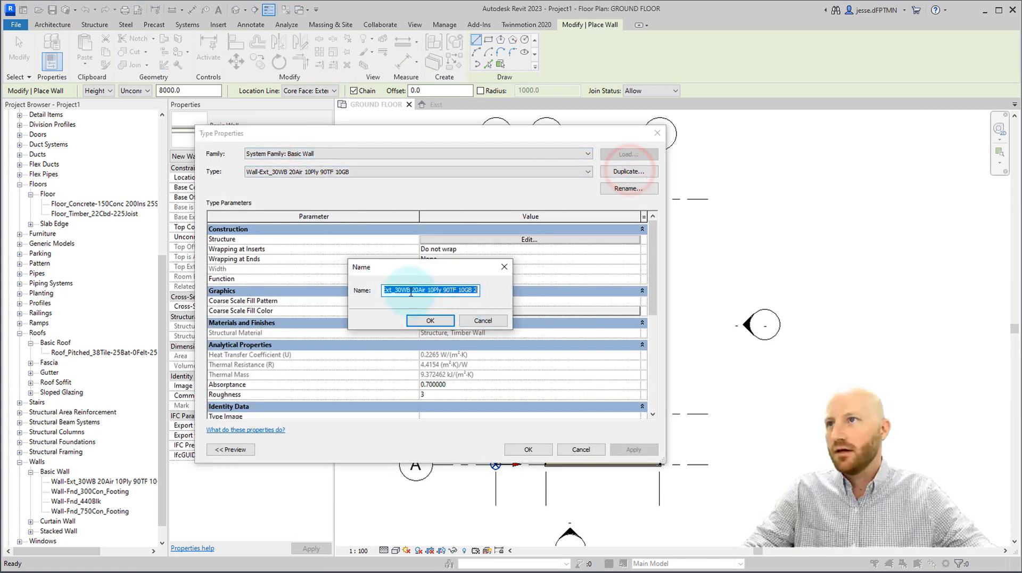
double_click(396, 290)
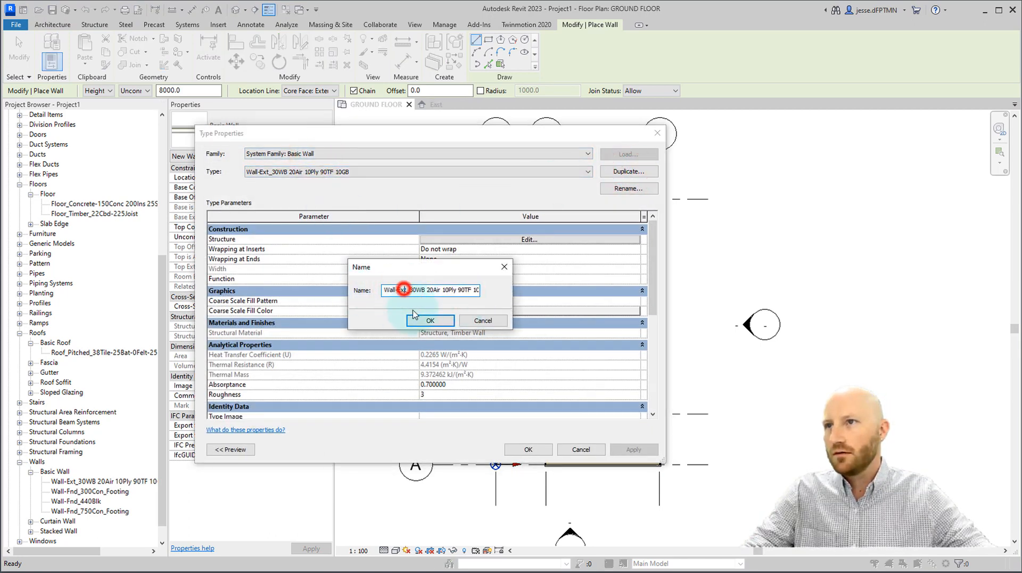
type("Int_")
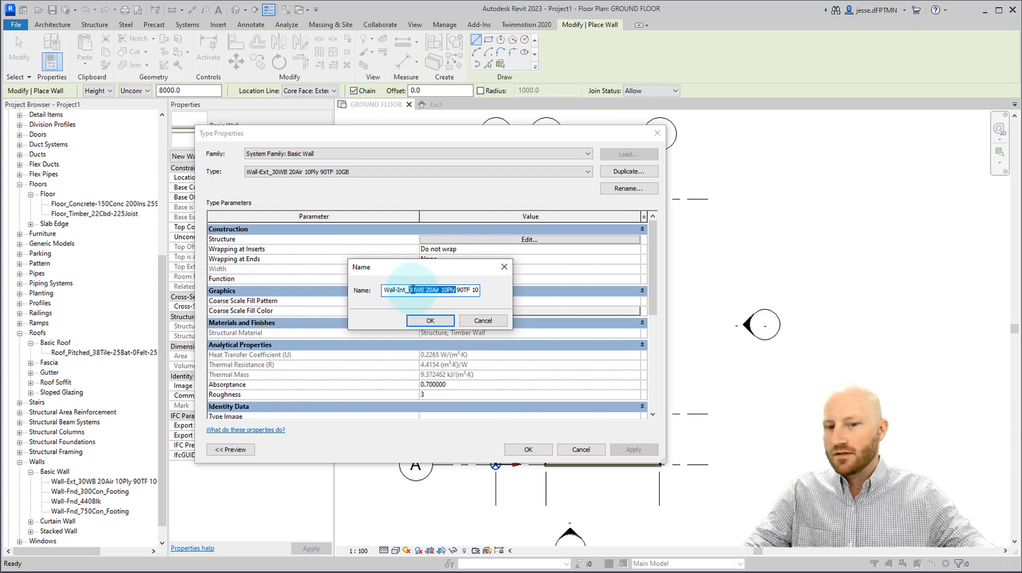
type("10GB")
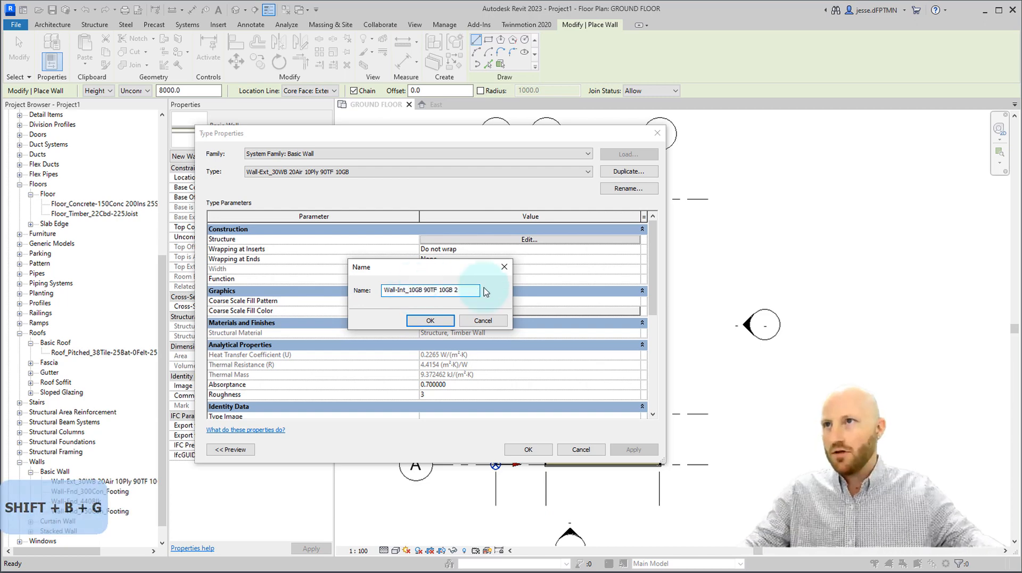
left_click(468, 290)
key("BackSpace")
key("BackSpace")
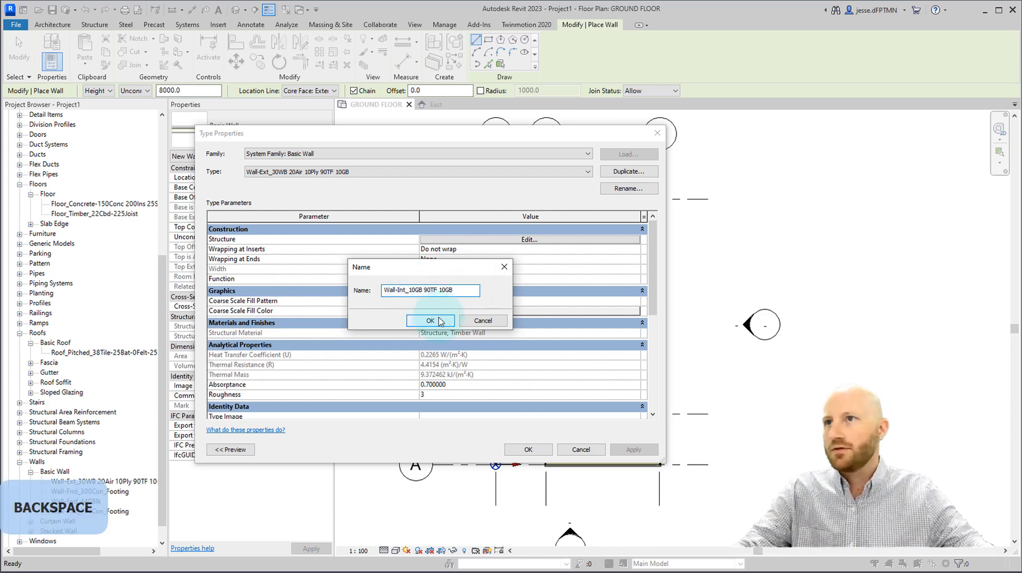
left_click(429, 320)
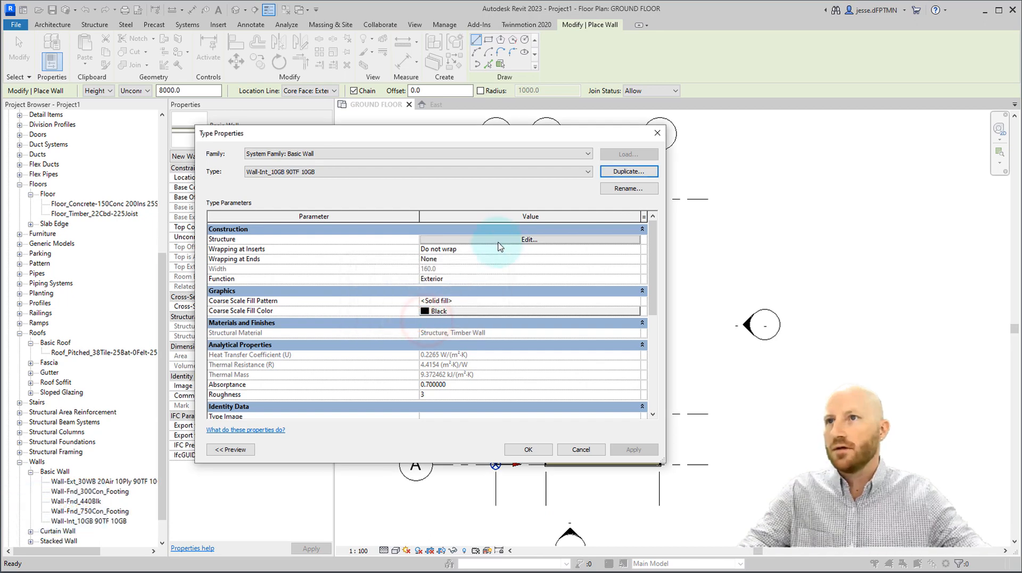
Step: In the new wall type's structure, change the plywood substrate layer to Gypsum Wall Board with the function Finish 1 [4]
left_click(498, 240)
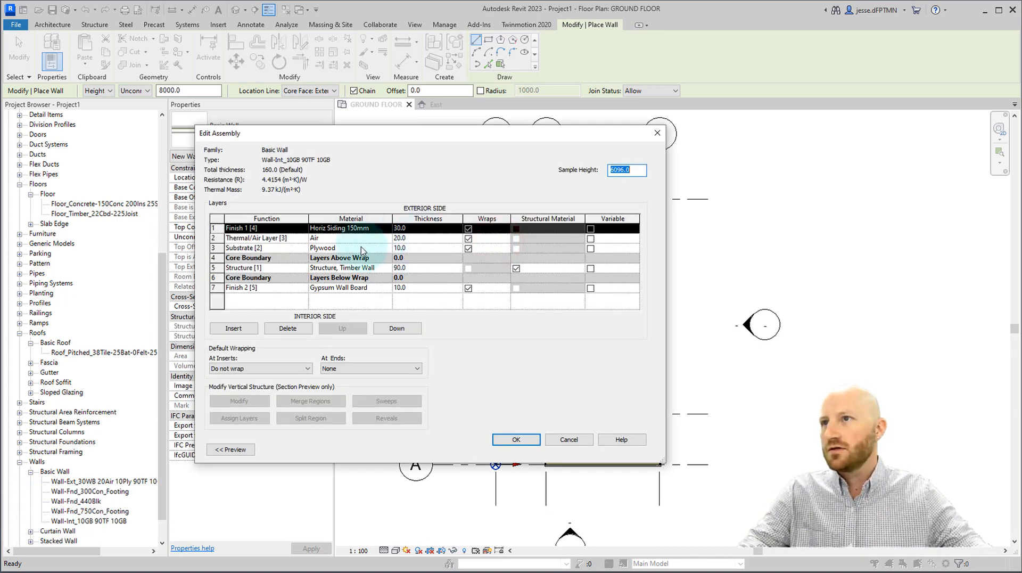
left_click(362, 247)
left_click(389, 248)
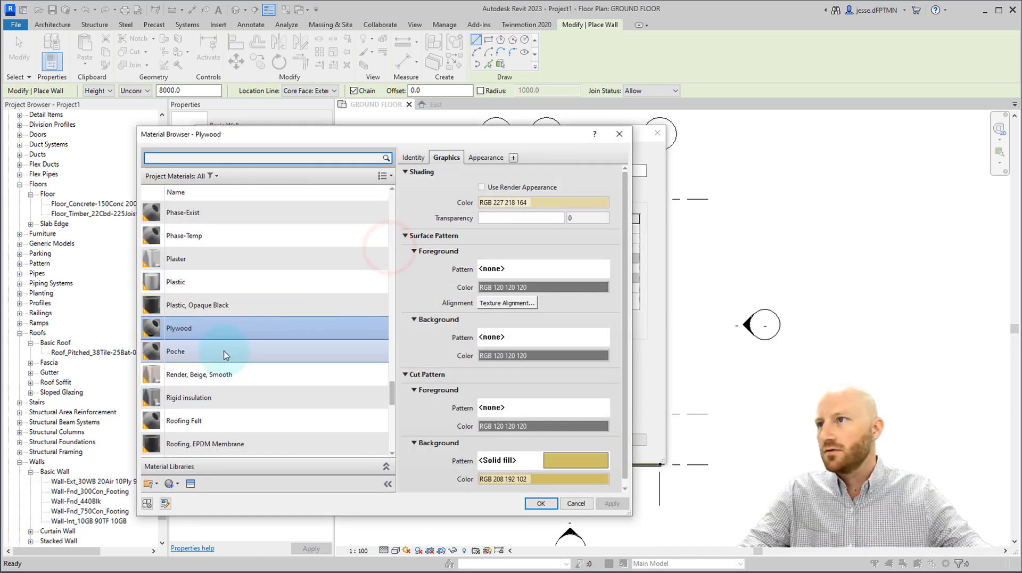
type("gyp")
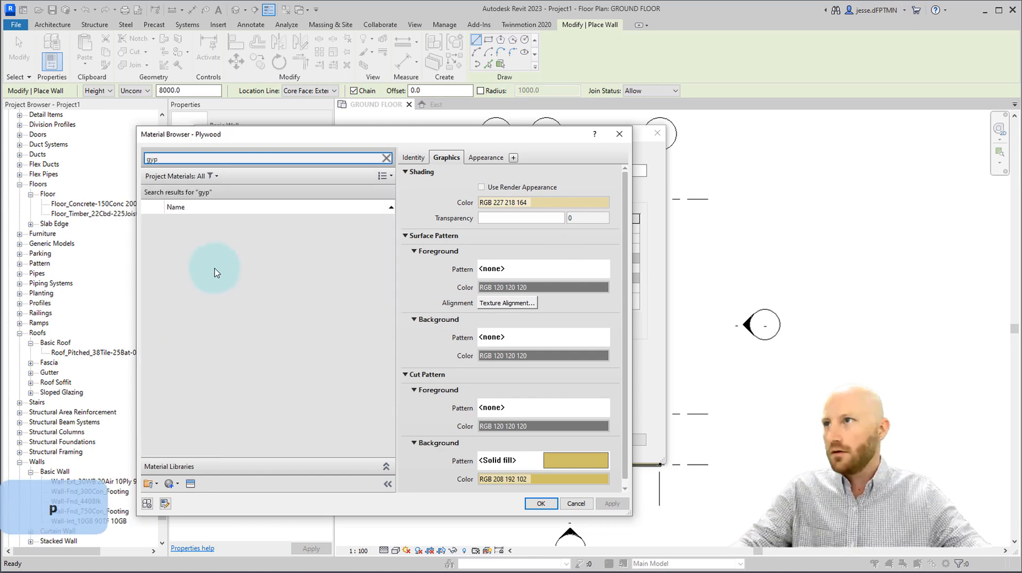
left_click(179, 227)
left_click(543, 504)
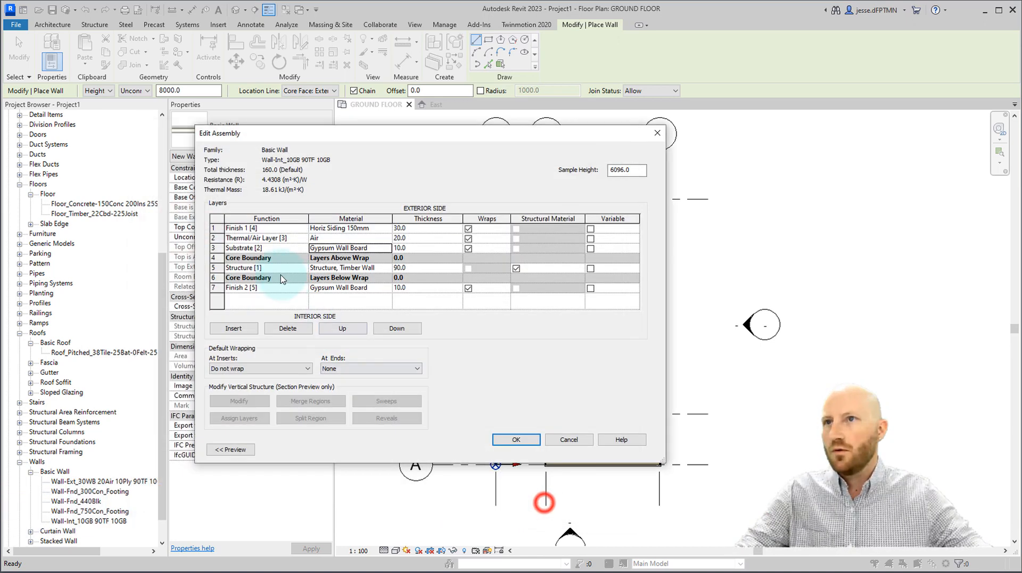
left_click(261, 248)
left_click(304, 248)
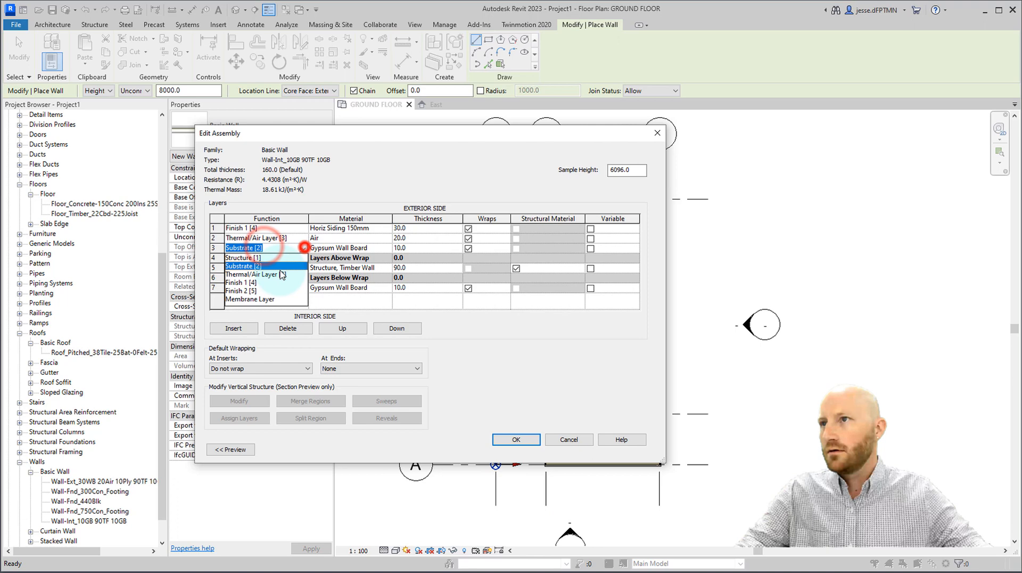
left_click(244, 283)
Step: Delete the horizontal siding and air layers from the interior wall assembly and accept the structure
left_click(288, 228)
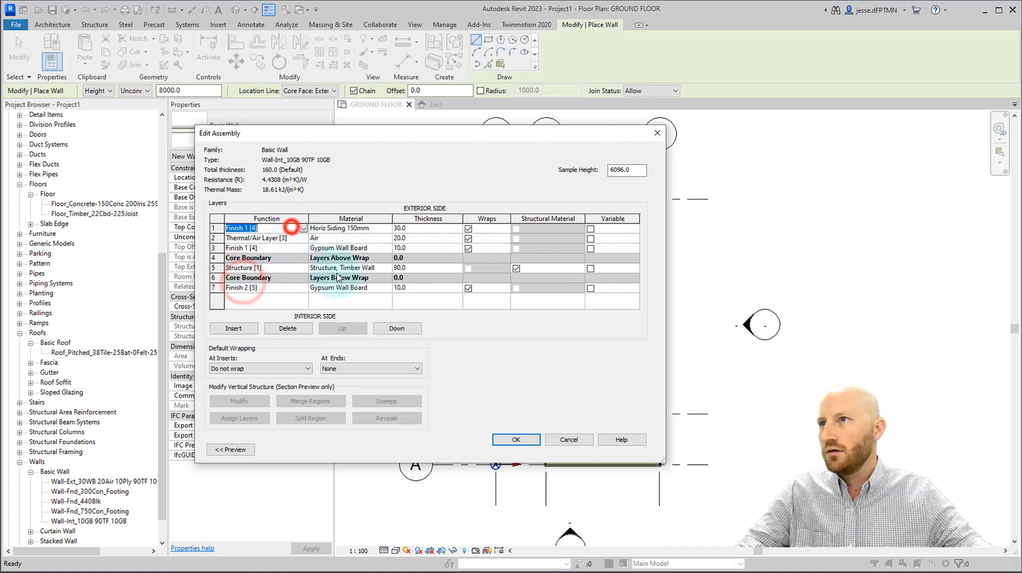
left_click(285, 329)
left_click(286, 328)
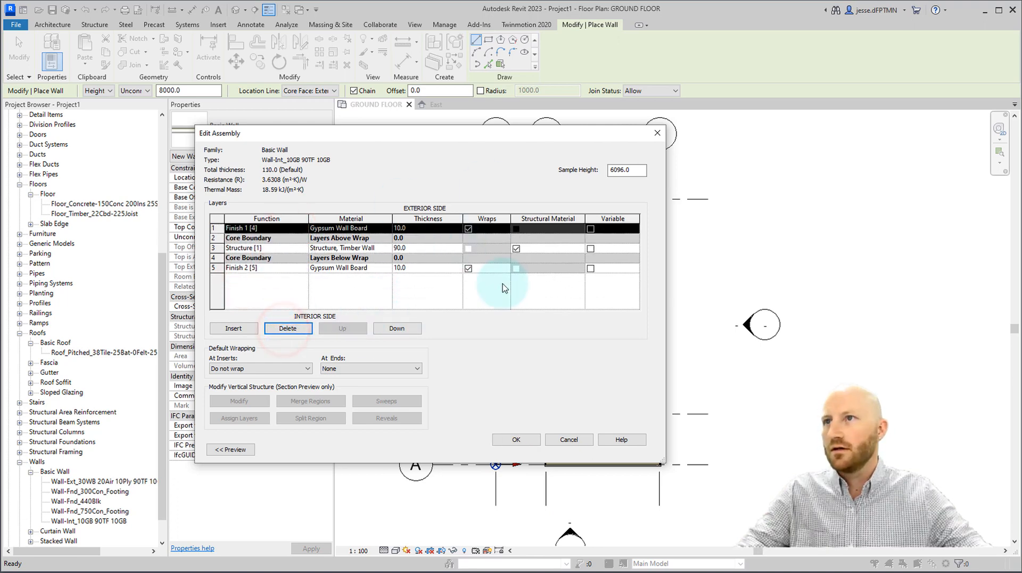
left_click(527, 443)
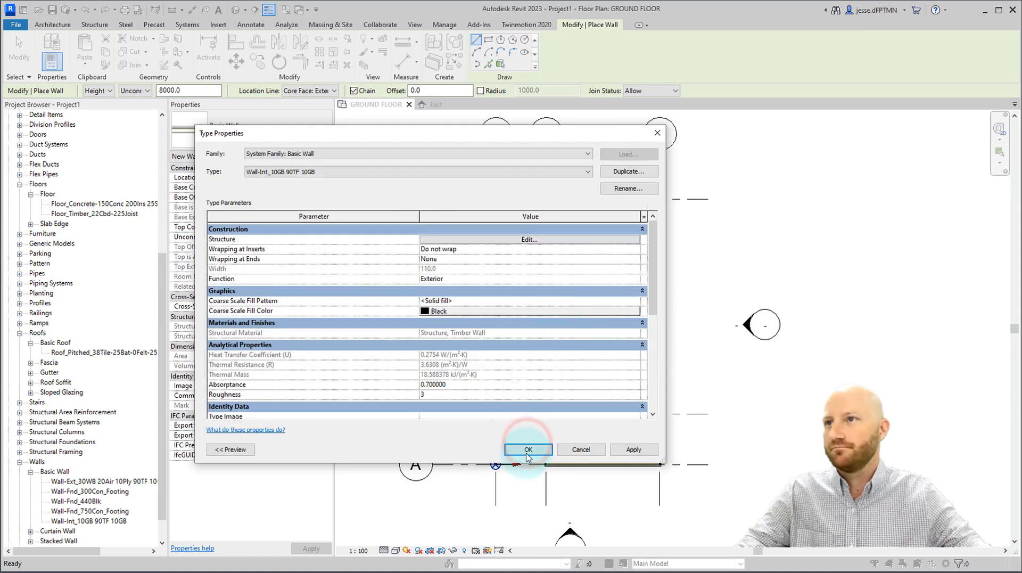
Step: Set the new wall type's function to Interior and accept the type properties
left_click(446, 279)
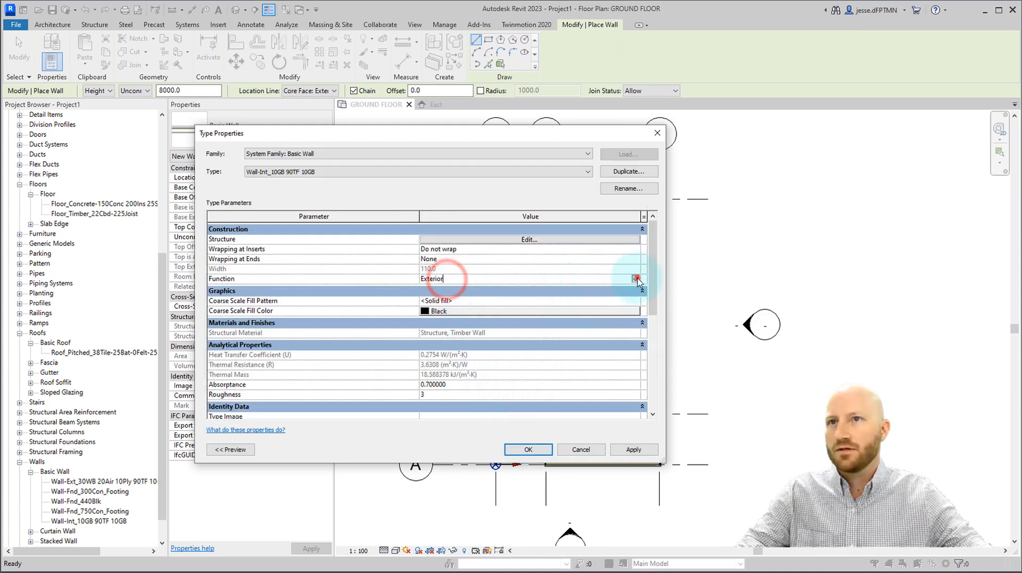
left_click(637, 278)
left_click(448, 288)
left_click(527, 449)
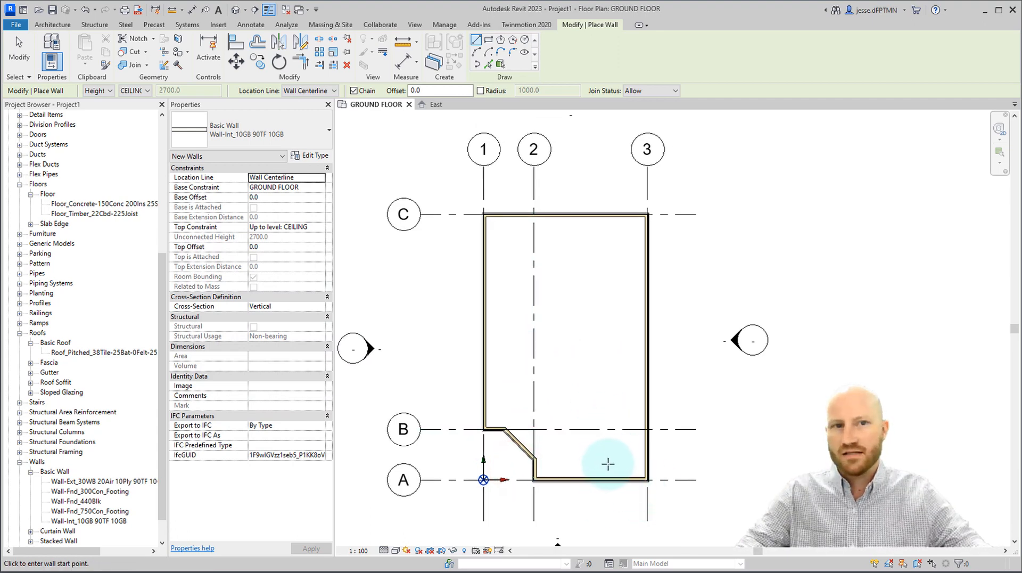
Step: Draw interior walls enclosing a room about 1500 mm wide in the grid A/3 corner, reaching slightly past grid B
scroll(608, 464, "up", 3)
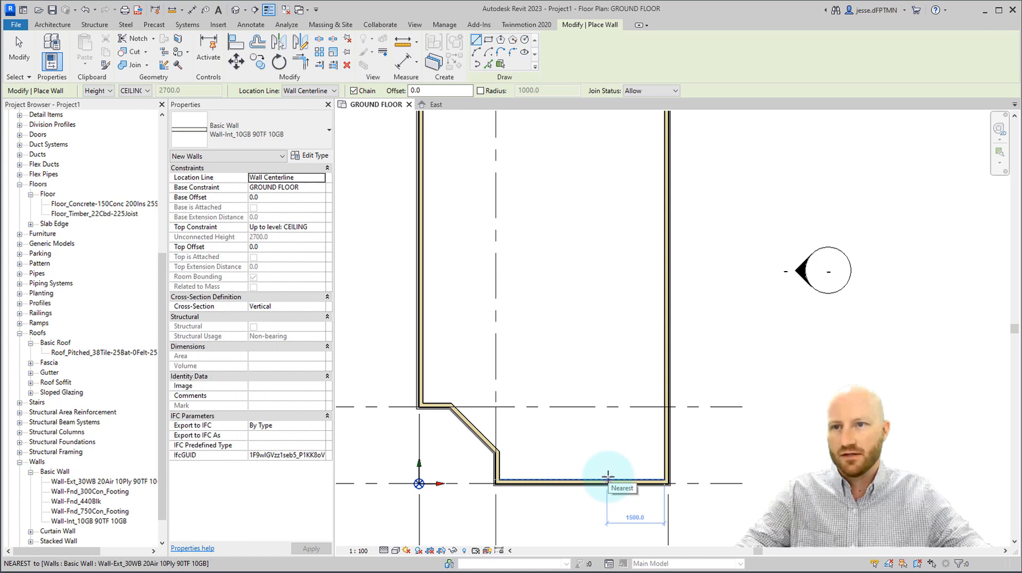
left_click(607, 476)
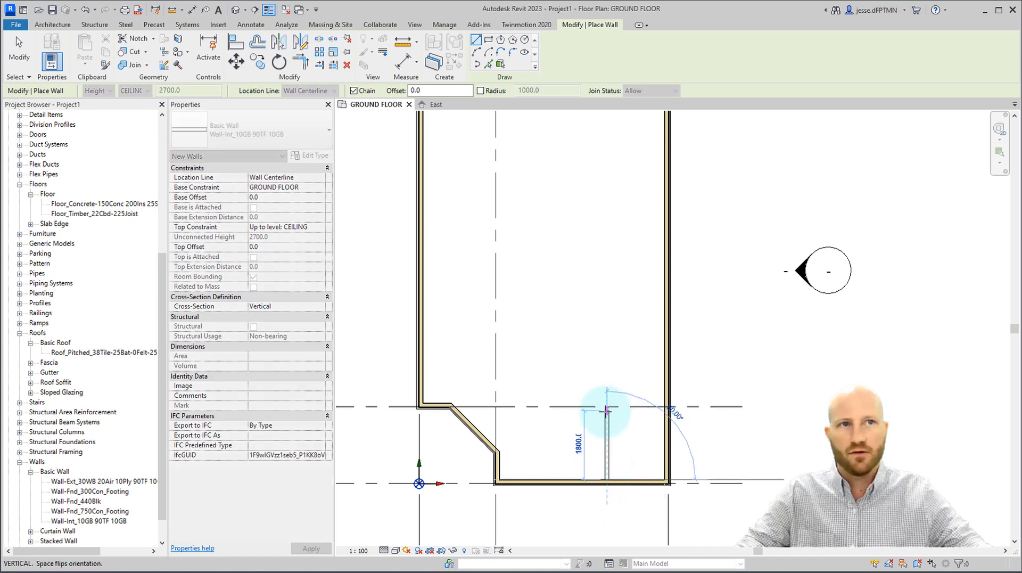
scroll(606, 411, "up", 2)
left_click(608, 393)
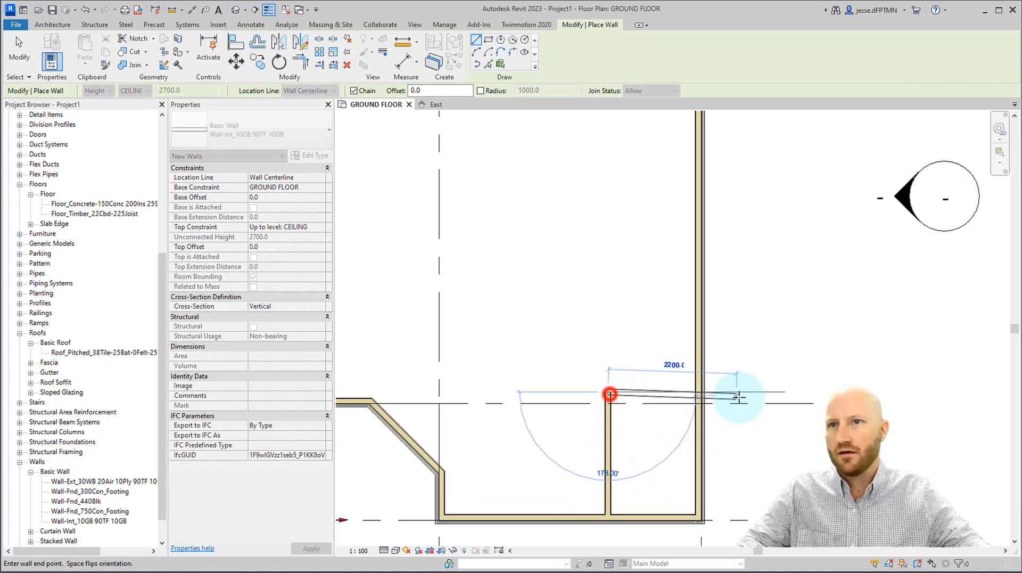
left_click(696, 392)
scroll(521, 298, "down", 5)
key("Escape")
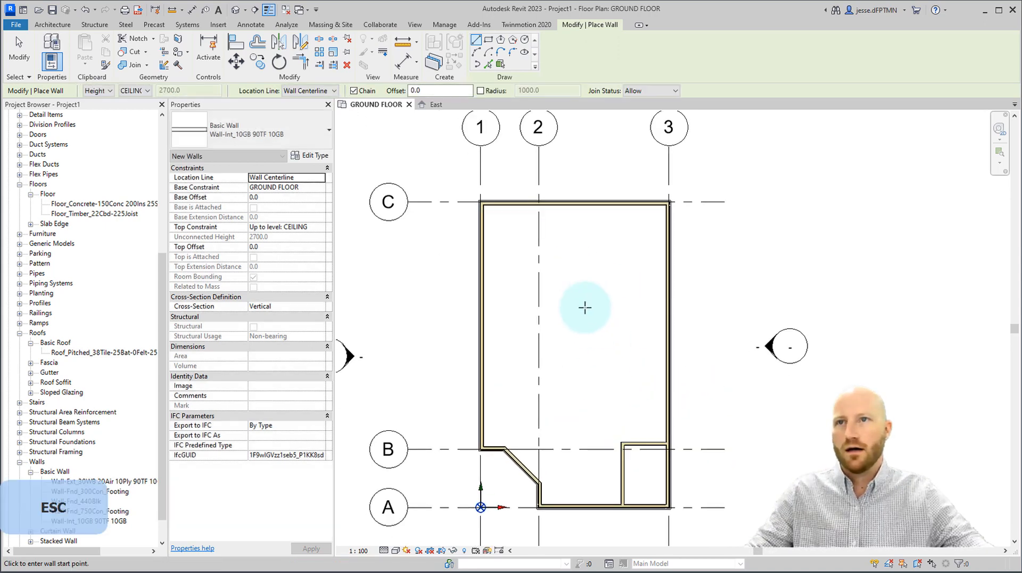
Step: Draw an L-shaped interior wall from the grid C wall, just beyond grid 2, down and across to the grid 1 wall
scroll(582, 236, "up", 1)
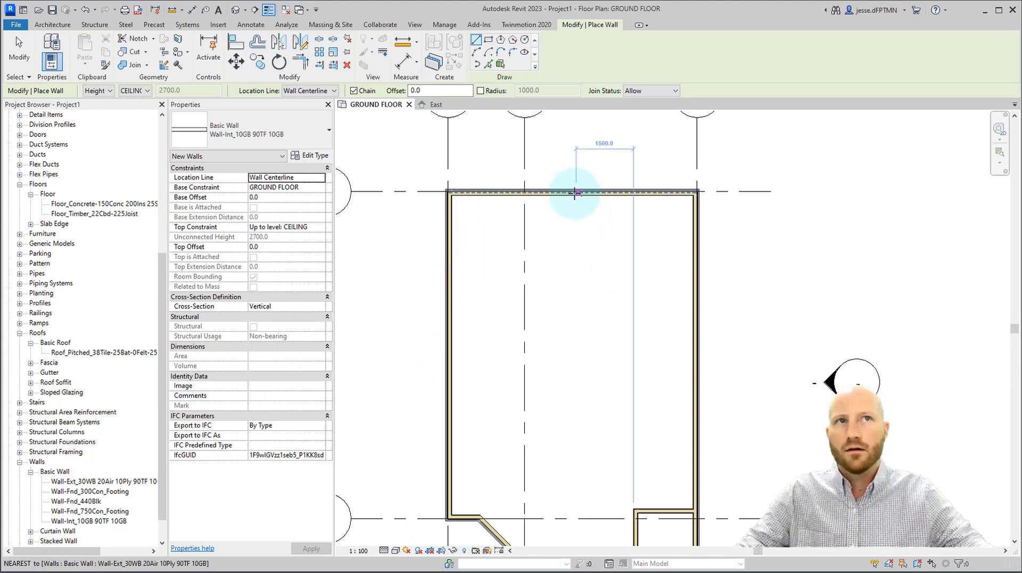
left_click(553, 196)
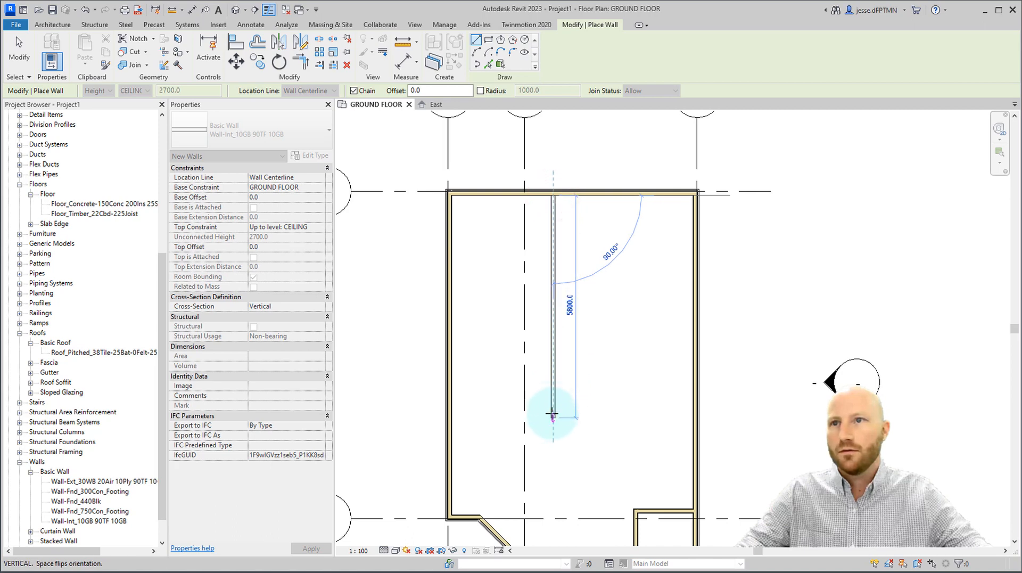
left_click(553, 381)
left_click(452, 379)
key("Escape")
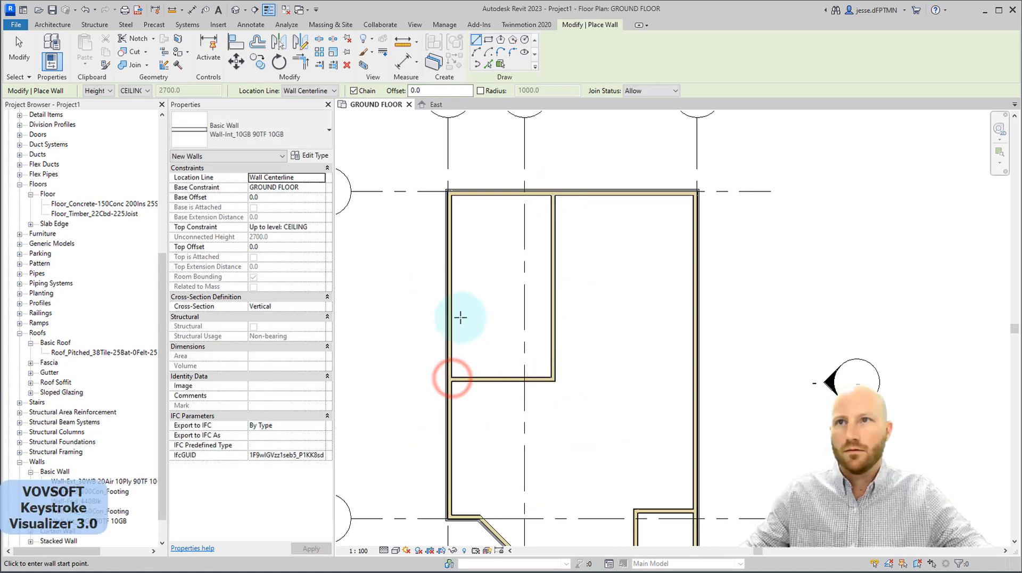
Step: Draw a partition about 2400 mm long from the grid 1 wall inside that room, and enclose a cupboard about 1545 mm wide above it
left_click(452, 312)
left_click(540, 312)
key("Escape")
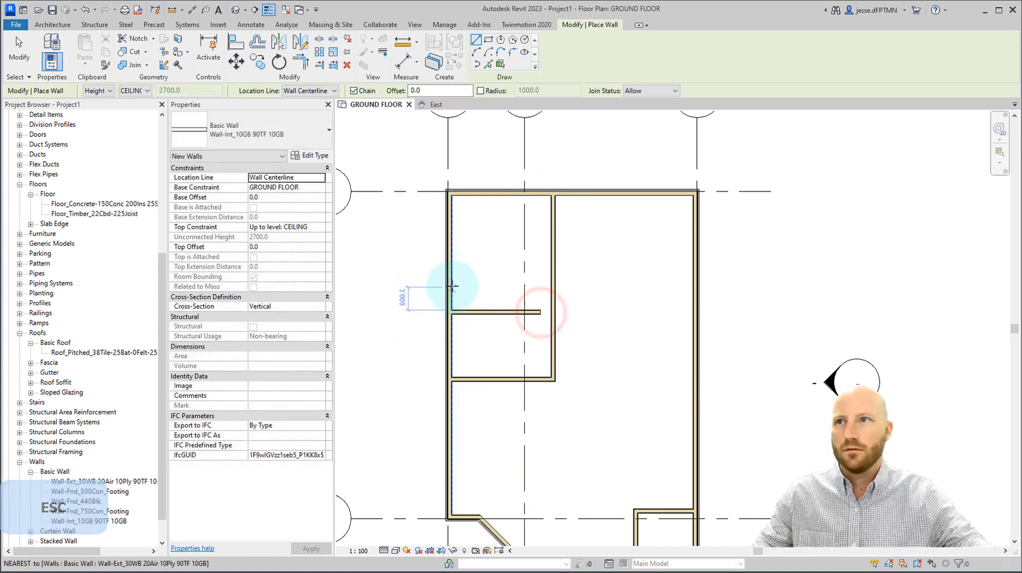
left_click(454, 282)
left_click(513, 283)
left_click(513, 311)
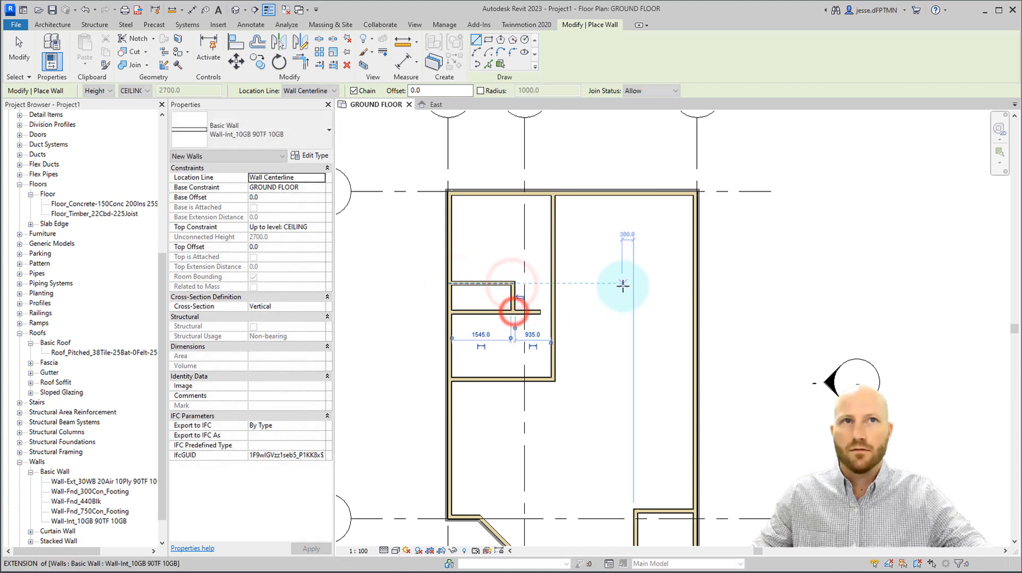
key("Escape")
Step: Draw two interior walls enclosing a closet about 855 mm by 1480 mm between the central wall and the grid C wall
left_click(555, 254)
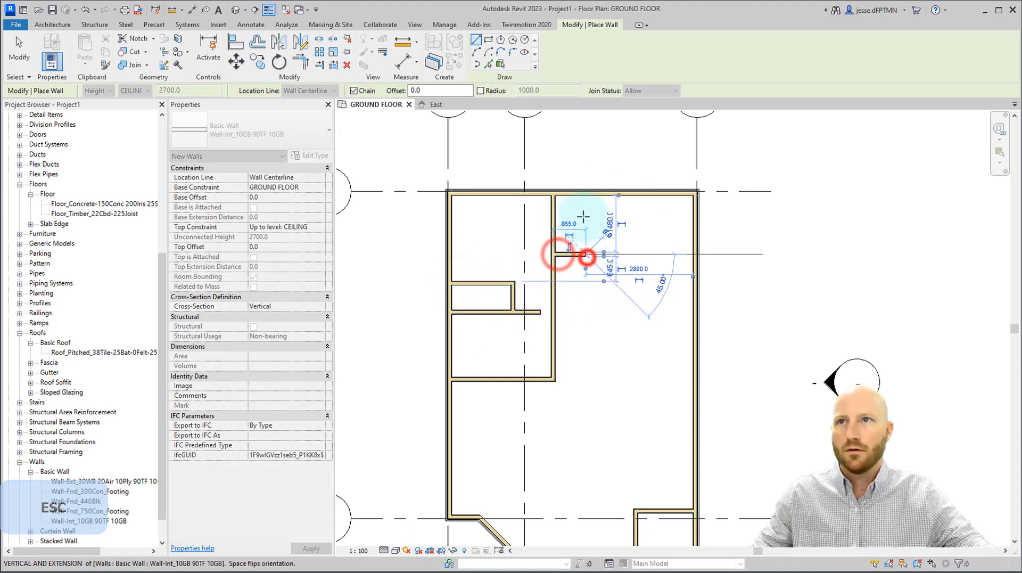
left_click(586, 254)
left_click(585, 195)
key("Escape")
Step: Draw a stepped interior wall from the central wall, forming a hallway about 945 mm wide, down and across to the grid 3 wall
left_click(557, 287)
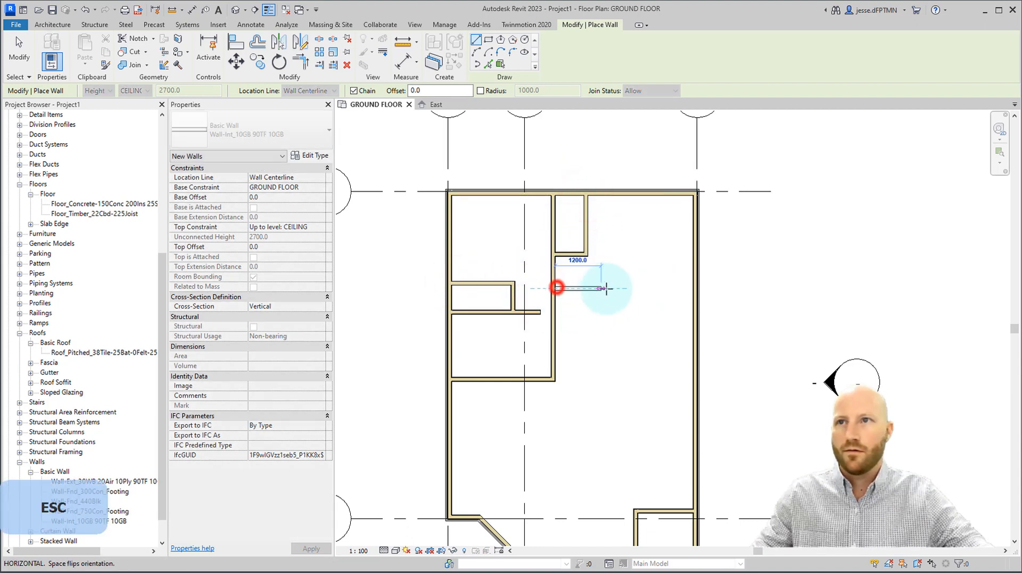
left_click(594, 288)
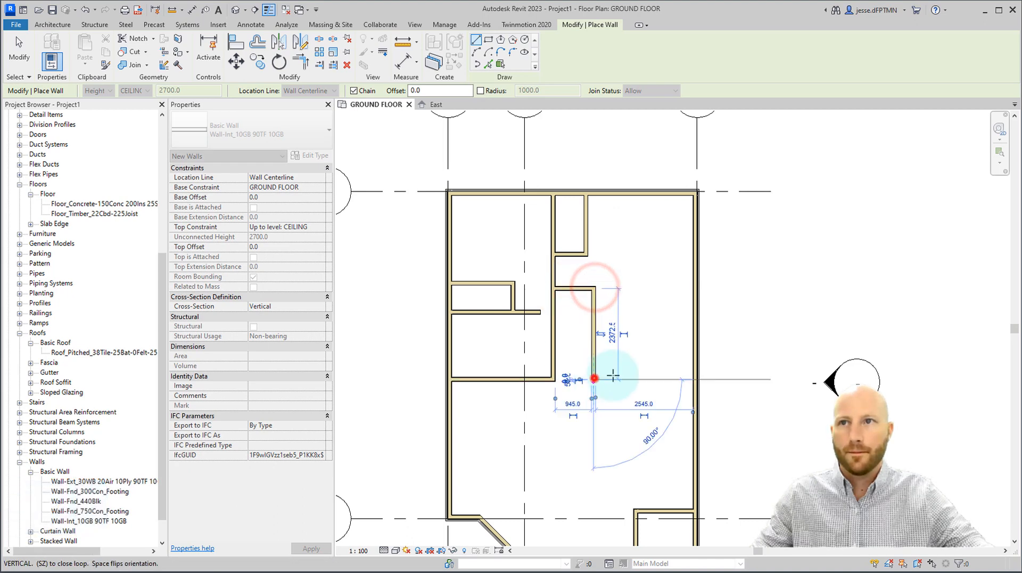
left_click(594, 378)
left_click(694, 376)
key("Escape")
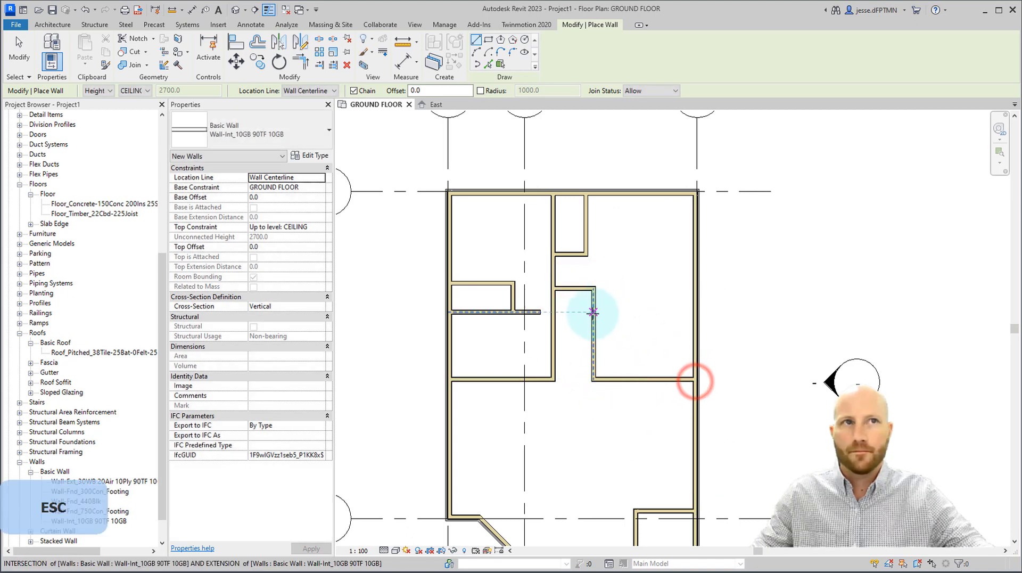
Step: Draw a partition from the hallway's side wall to the grid 3 wall, about 1190 mm above the lower partition, and finish placing walls
left_click(594, 328)
left_click(694, 329)
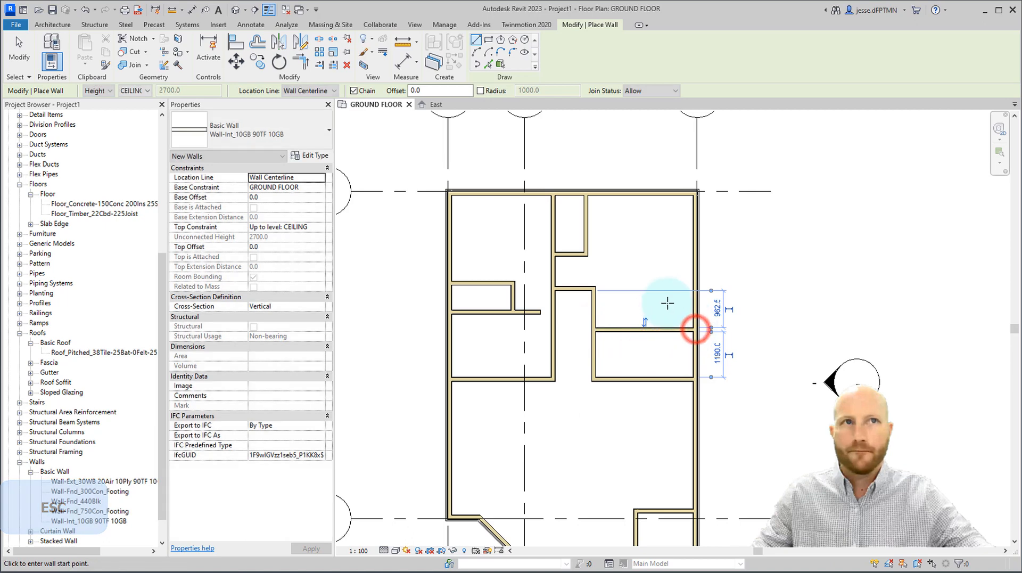
middle_click_drag(656, 316, 658, 278)
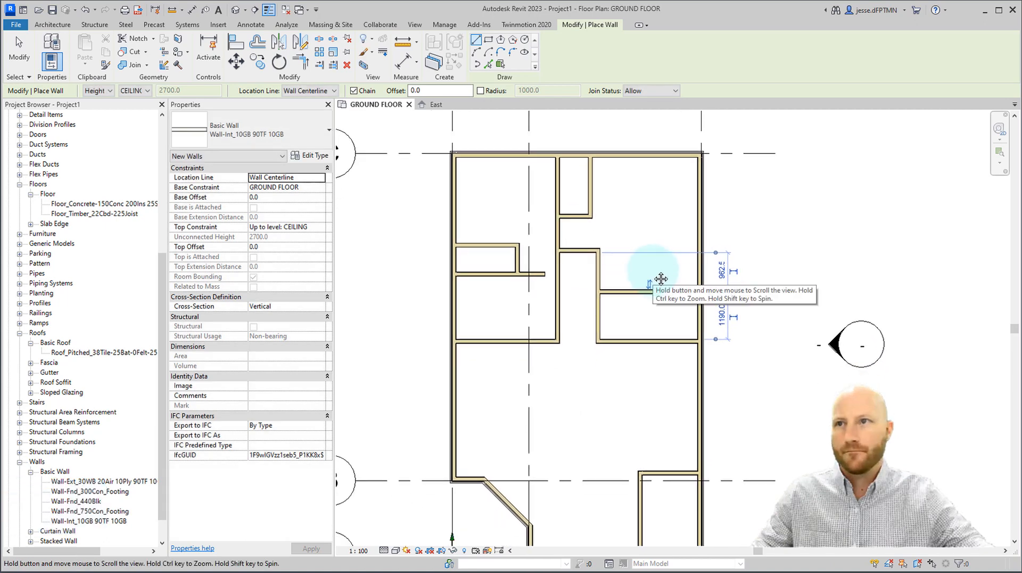
key("Escape")
Step: Extend the short partition below the cupboard to meet the central wall, and view the whole plan
scroll(519, 276, "up", 1)
left_click(539, 280)
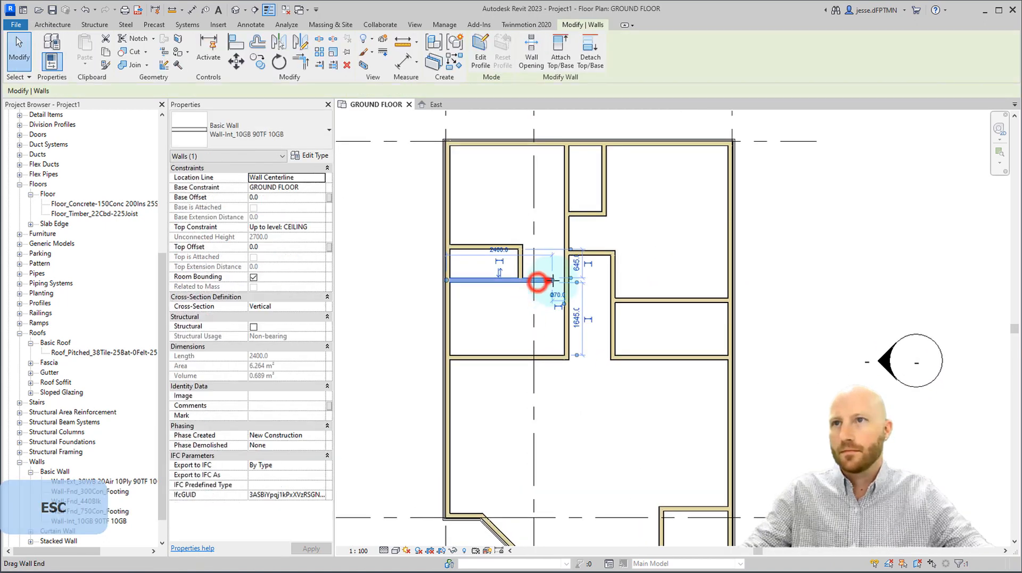
left_click_drag(549, 280, 567, 280)
scroll(639, 279, "down", 1)
left_click(673, 263)
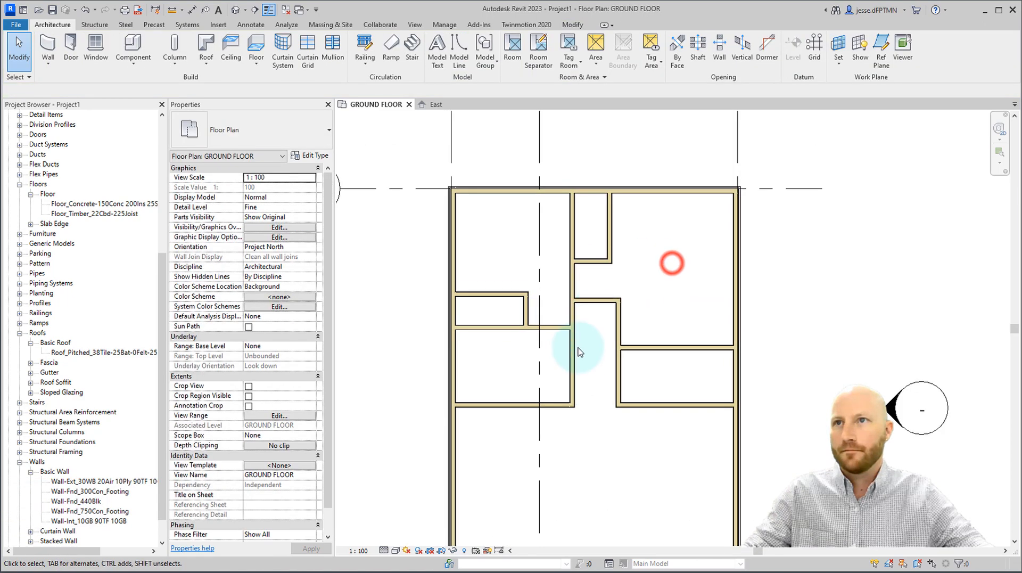
scroll(721, 368, "down", 2)
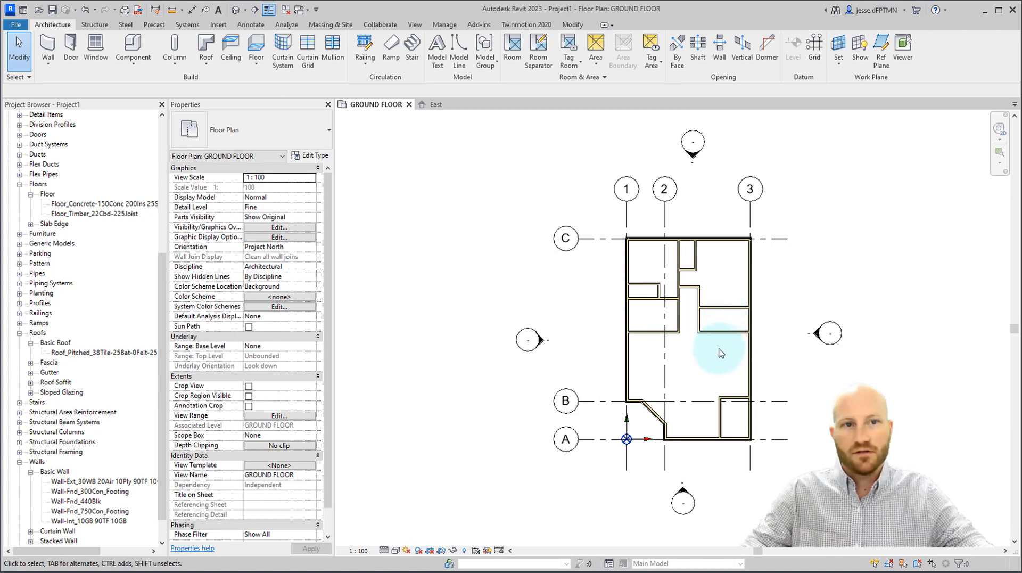
Step: Align the upper face of the small lower-right room's horizontal wall with the inner face of the short exterior wall at grid B
scroll(707, 403, "up", 5)
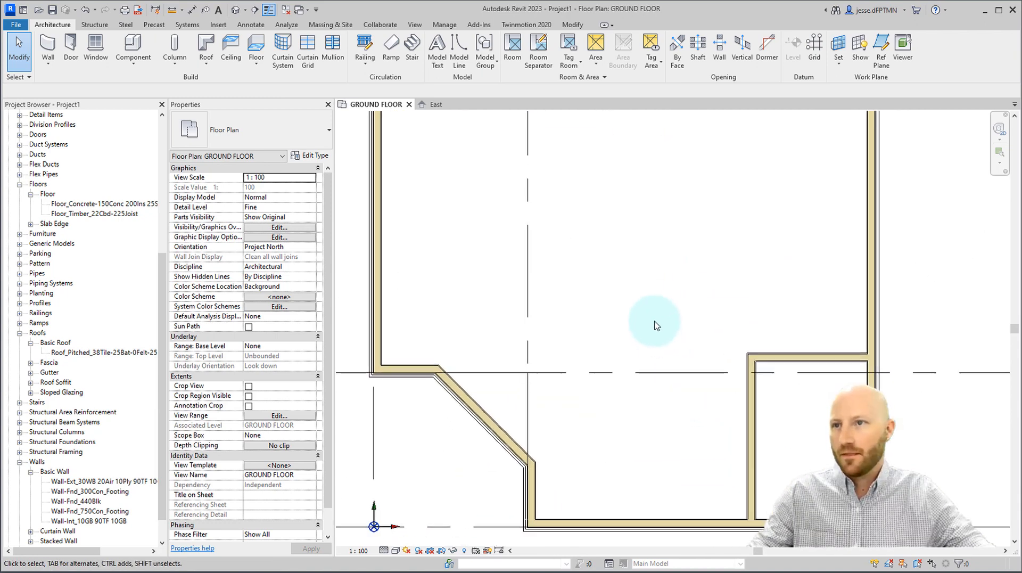
key("a")
key("l")
scroll(407, 378, "up", 3)
left_click(407, 379)
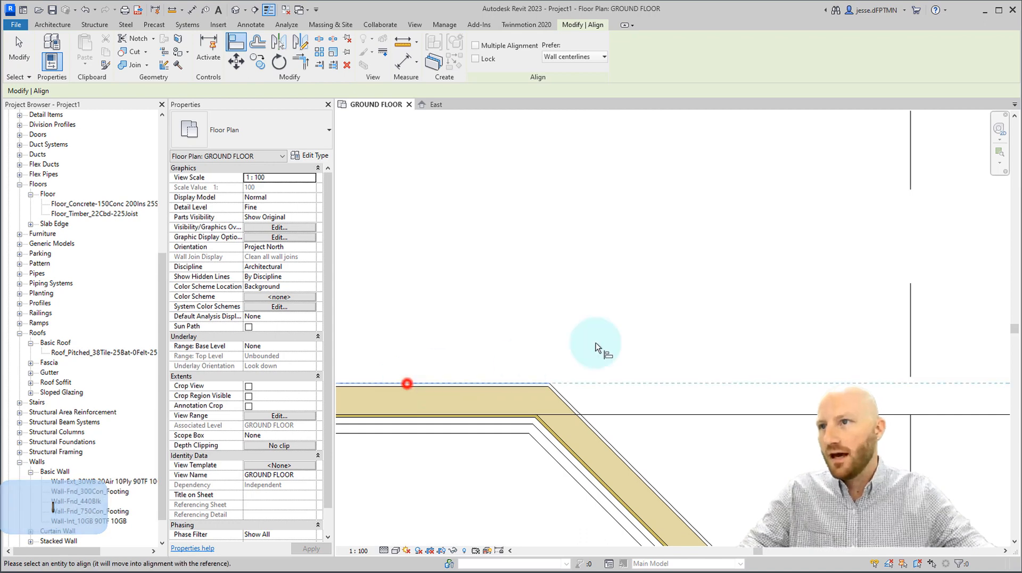
scroll(600, 347, "down", 3)
scroll(744, 343, "up", 4)
left_click(735, 323)
scroll(735, 323, "down", 3)
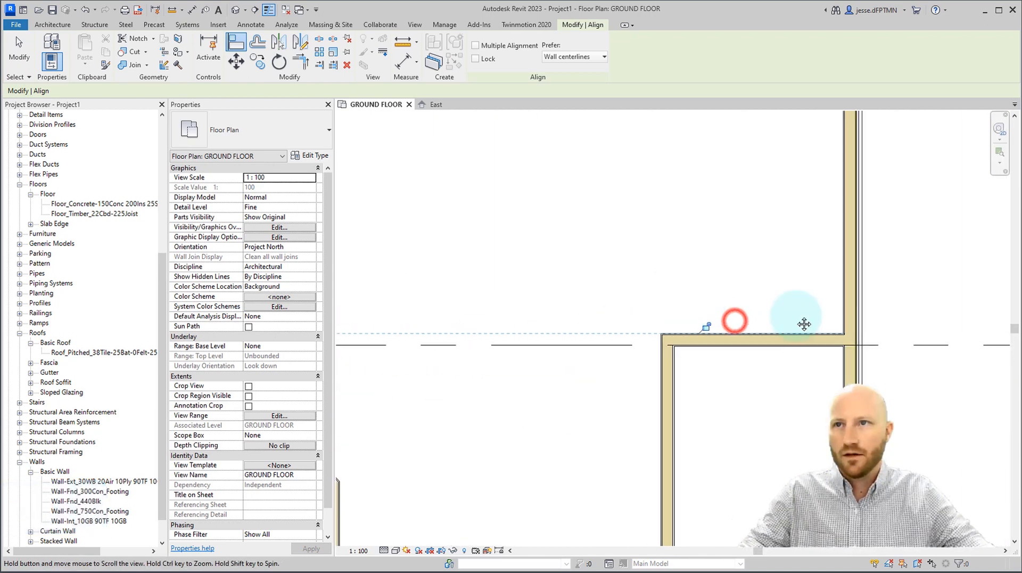
scroll(698, 358, "up", 4)
middle_click_drag(598, 322, 629, 374)
middle_click_drag(612, 305, 623, 337)
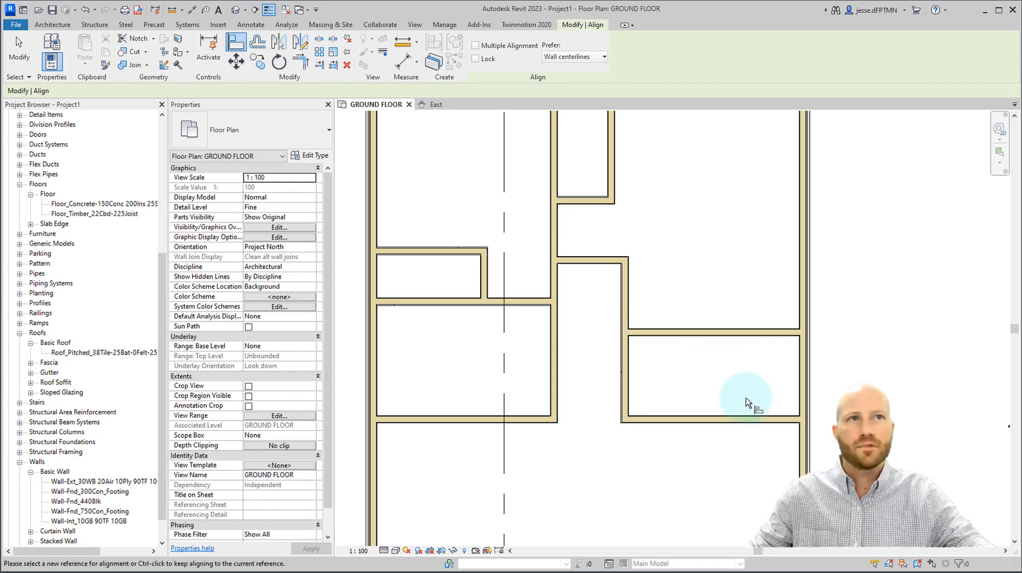
key("Escape")
Step: Place an aligned dimension string, preferring Center of core, across the four vertical walls meeting the plan's north exterior wall
middle_click_drag(666, 234, 664, 349)
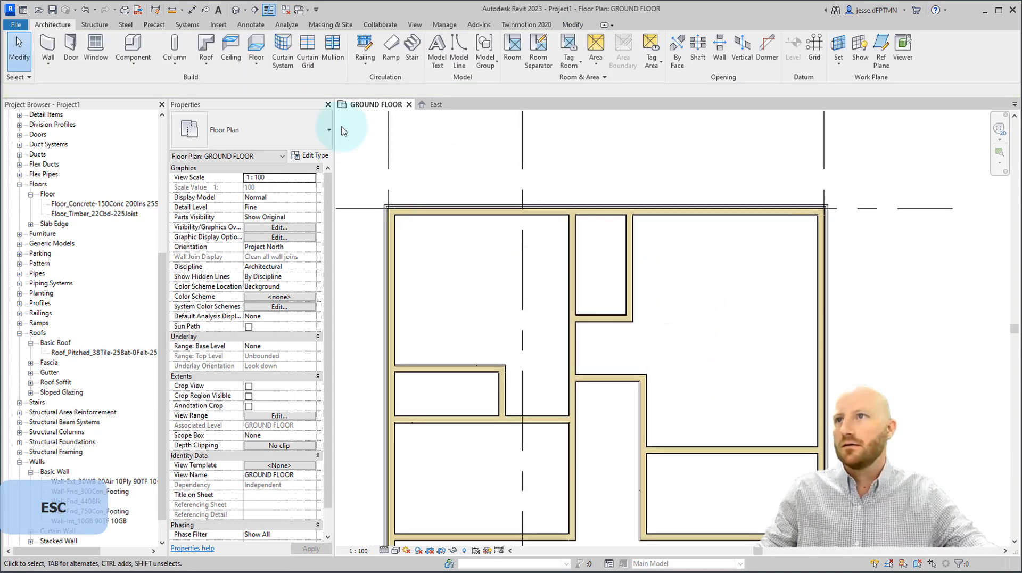
key("d")
key("i")
scroll(399, 229, "up", 4)
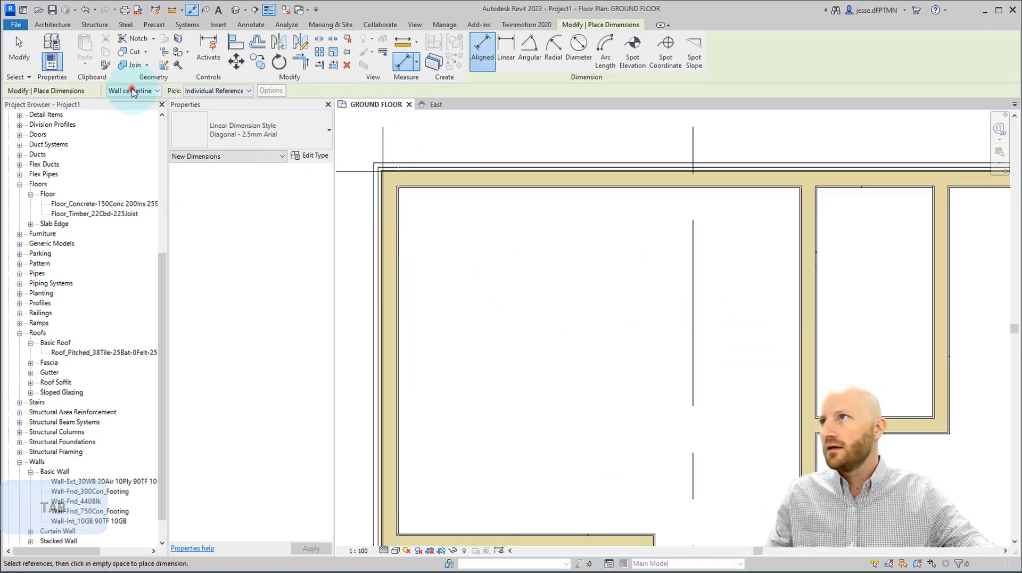
left_click(133, 90)
left_click(123, 118)
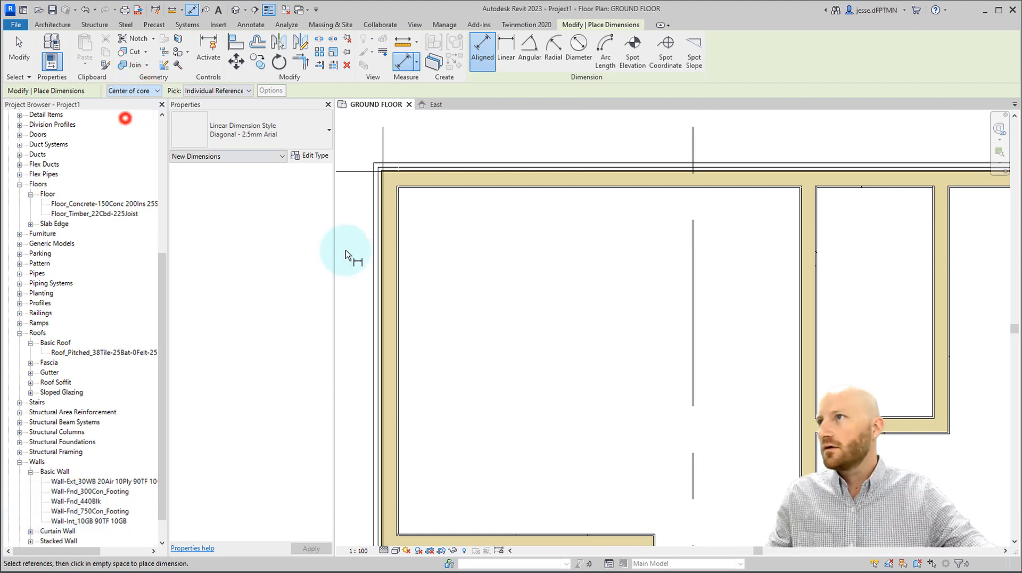
left_click(388, 263)
middle_click_drag(707, 251, 632, 270)
scroll(633, 271, "down", 1)
left_click(650, 269)
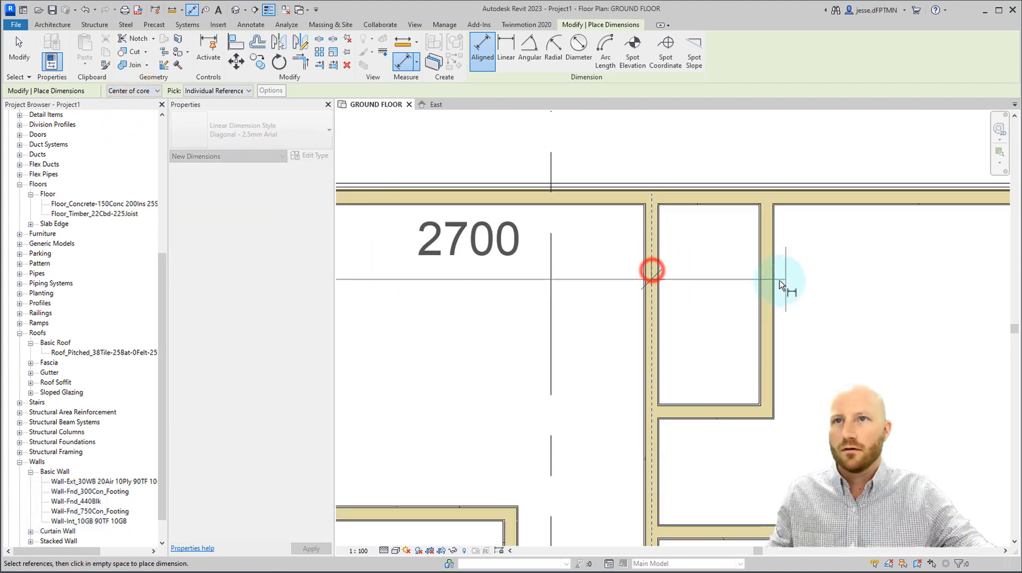
left_click(766, 278)
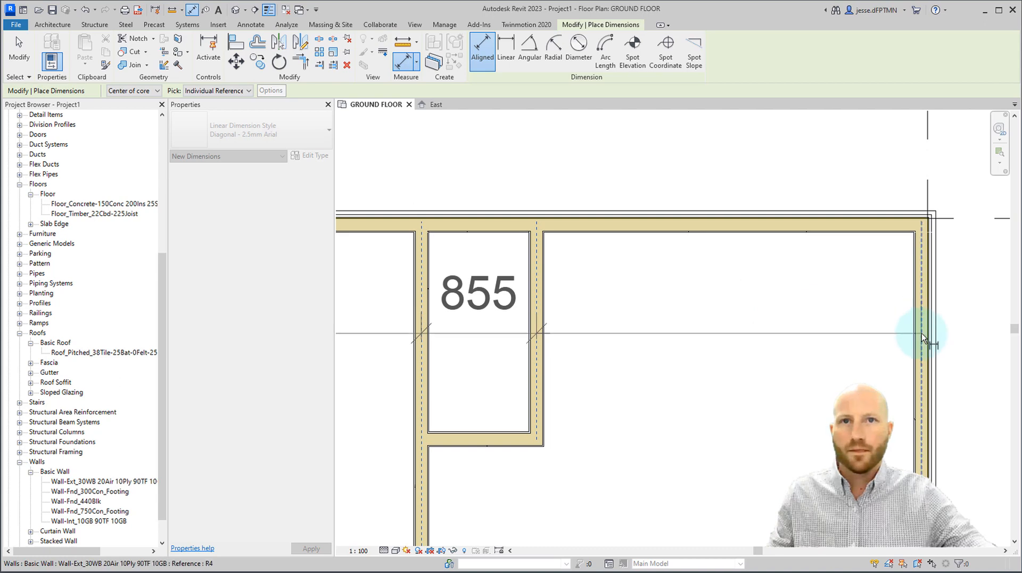
left_click(921, 333)
scroll(856, 250, "down", 2)
left_click(804, 219)
Step: Add a vertical dimension string west of the building, from the north exterior wall through the three horizontal interior walls to grid B
scroll(559, 388, "up", 2)
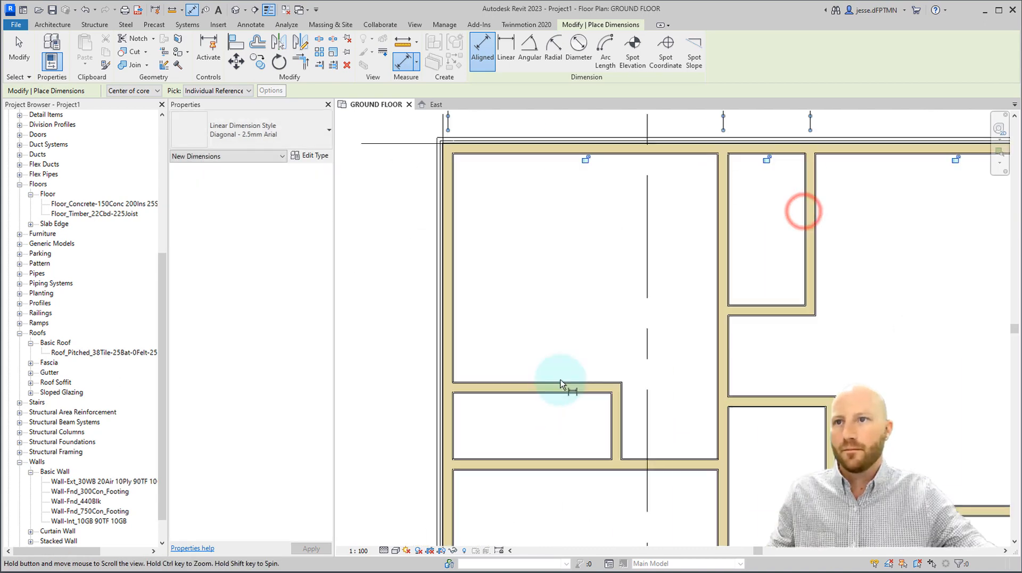
middle_click_drag(487, 201, 484, 169)
left_click(488, 135)
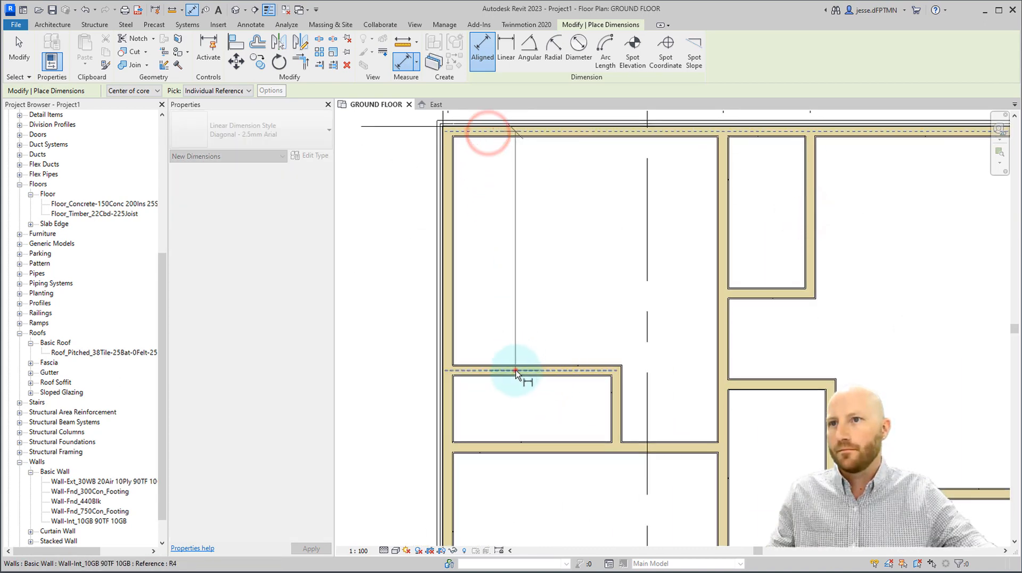
left_click(515, 371)
left_click(513, 429)
left_click(539, 381)
scroll(538, 331, "up", 2)
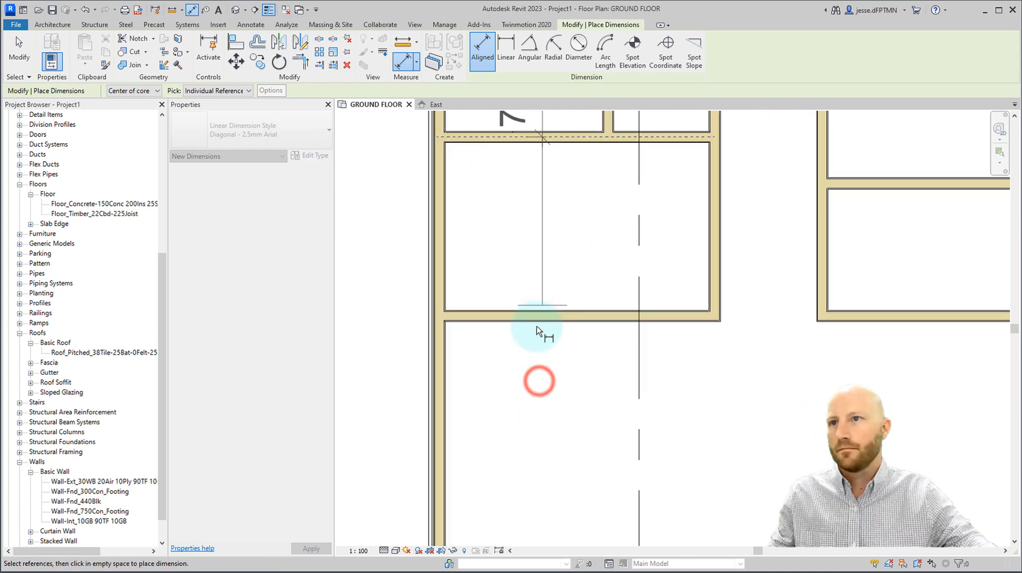
left_click(525, 315)
scroll(506, 264, "down", 5, "ctrl")
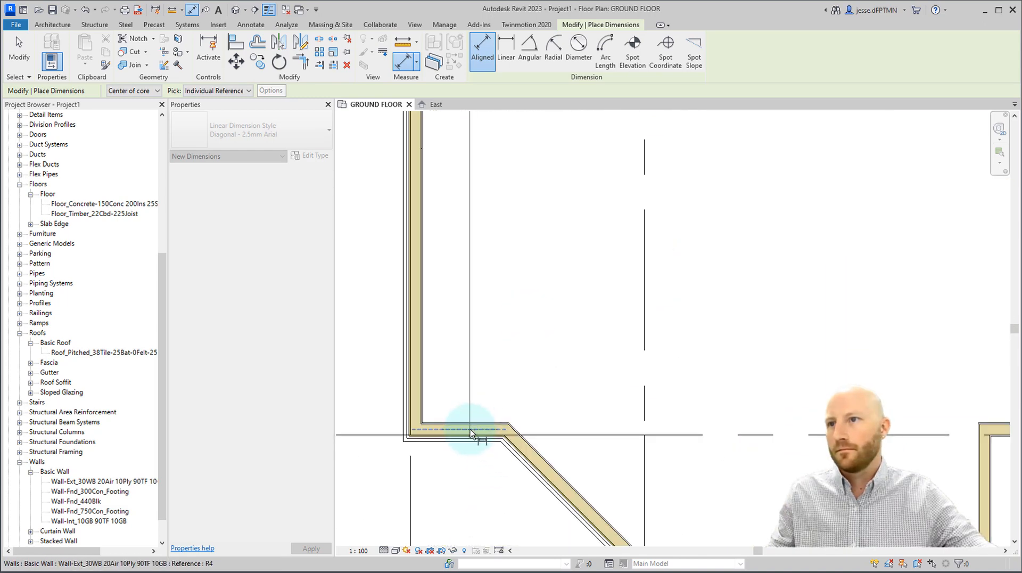
left_click(555, 435)
scroll(550, 336, "down", 3)
middle_click_drag(536, 159, 561, 346)
left_click(461, 336)
scroll(461, 287, "up", 3)
key("Escape")
Step: Move the uppermost witness line of the vertical dimension string from the exterior wall to grid C
left_click(459, 297)
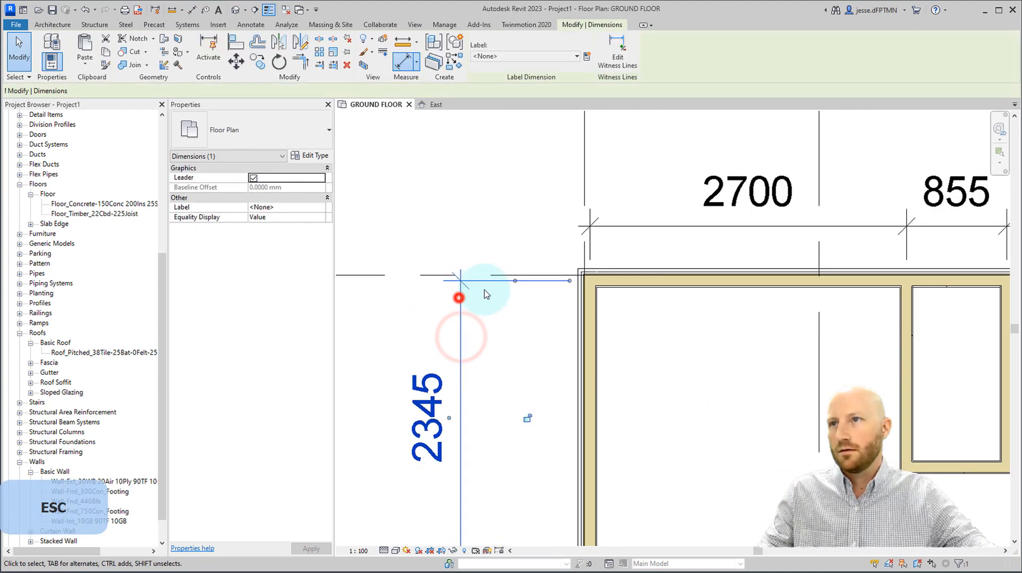
left_click_drag(523, 282, 516, 276)
scroll(510, 250, "down", 4)
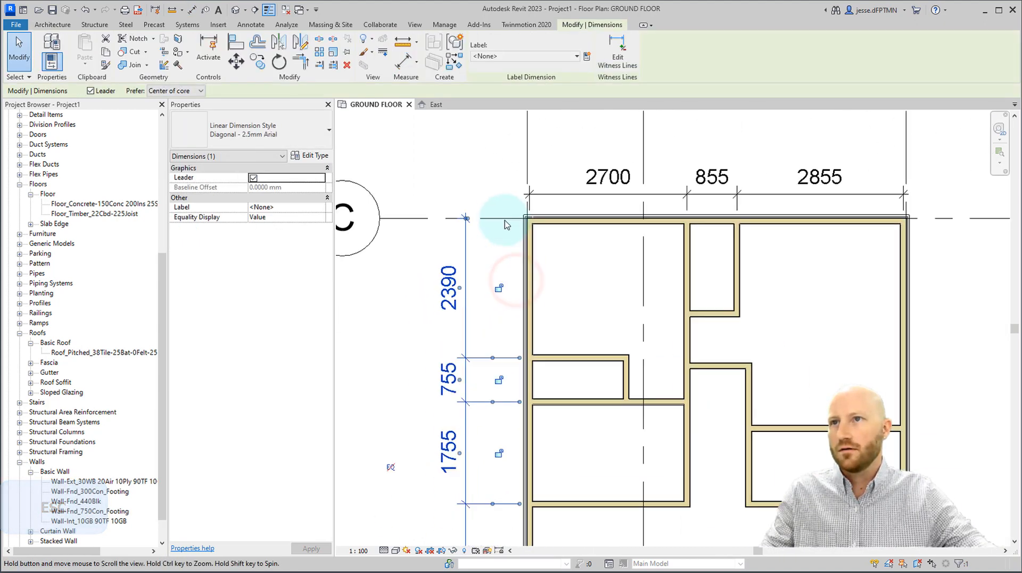
key("Escape")
scroll(468, 292, "down", 3)
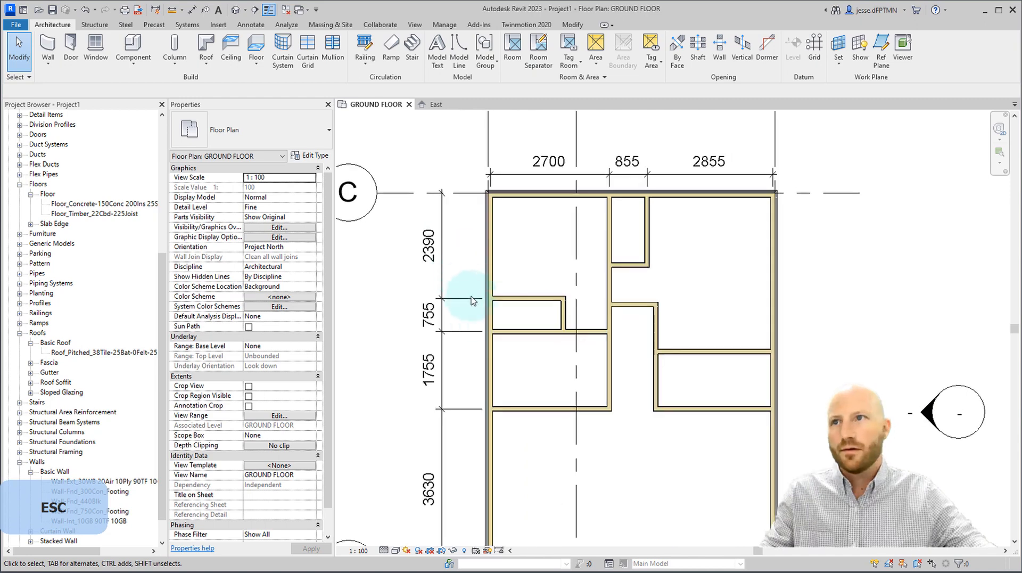
Step: Position the lowest horizontal interior wall on the west side 3155 mm from grid B
scroll(495, 367, "up", 3)
middle_click_drag(424, 337, 443, 347)
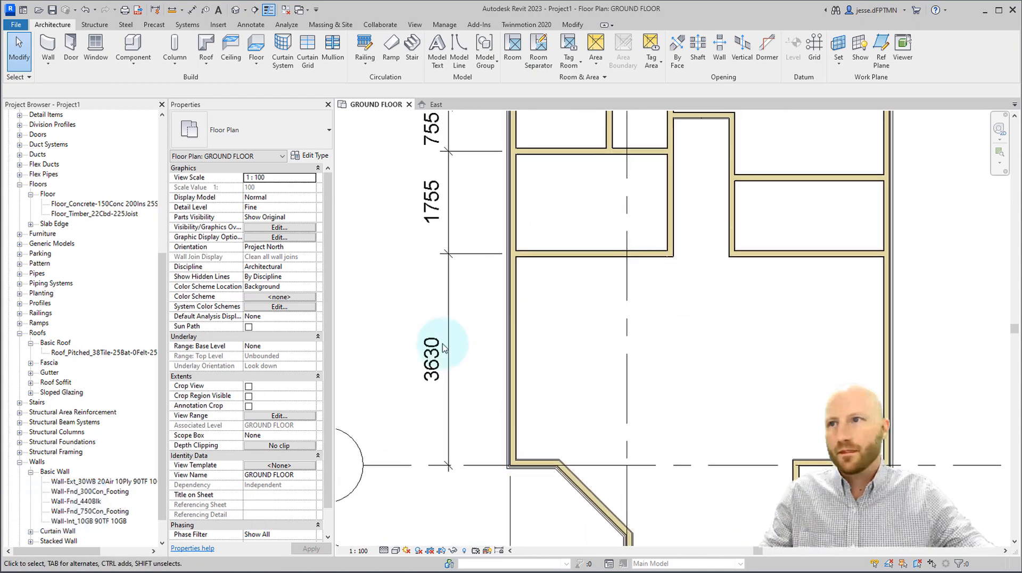
left_click(588, 254)
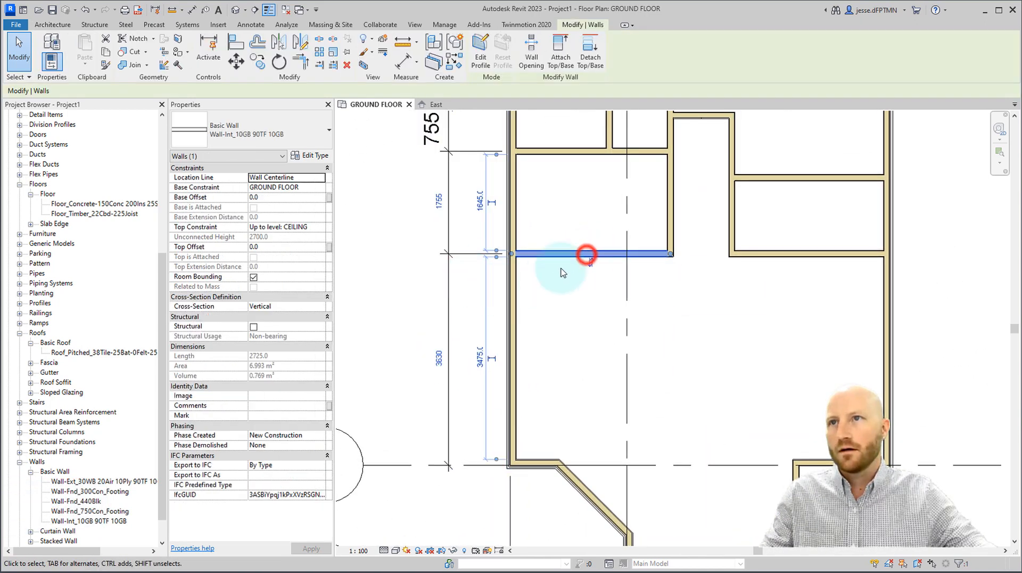
left_click(438, 360)
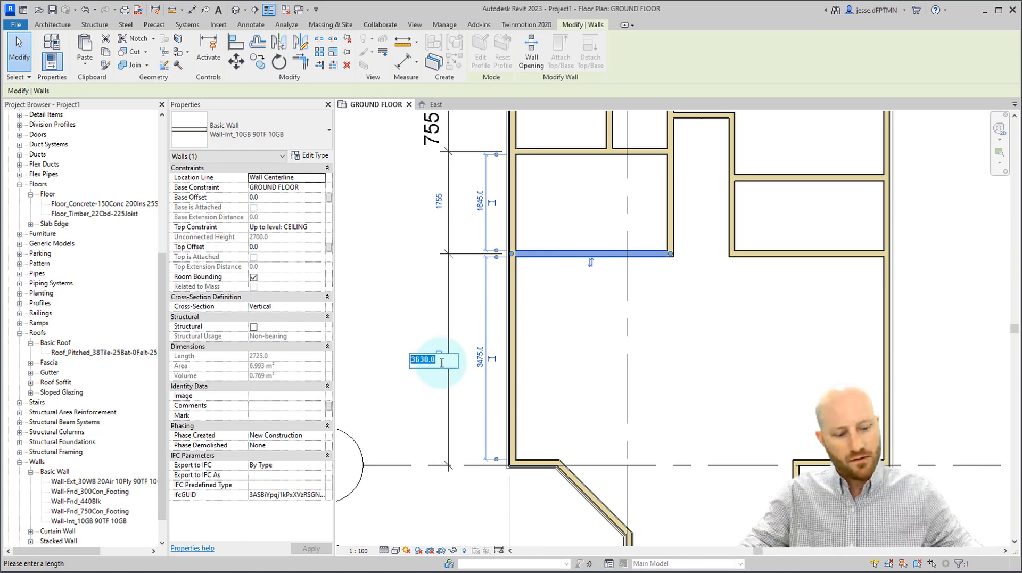
type("3155")
key("Return")
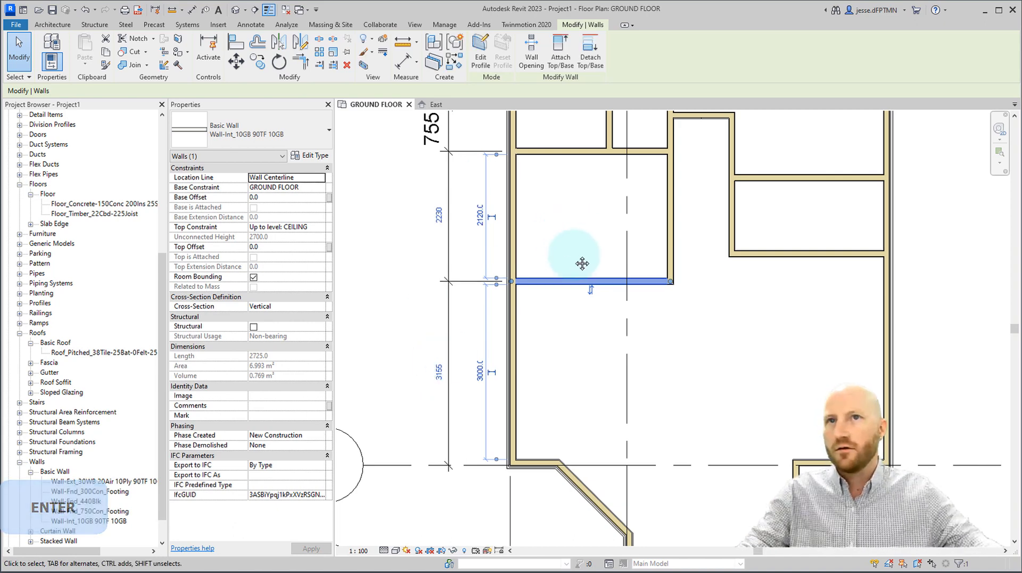
Step: Set the spacing between the lowest west interior wall and the horizontal wall above it to 1500 mm
middle_click_drag(581, 263, 591, 318)
left_click(559, 207)
left_click(442, 271)
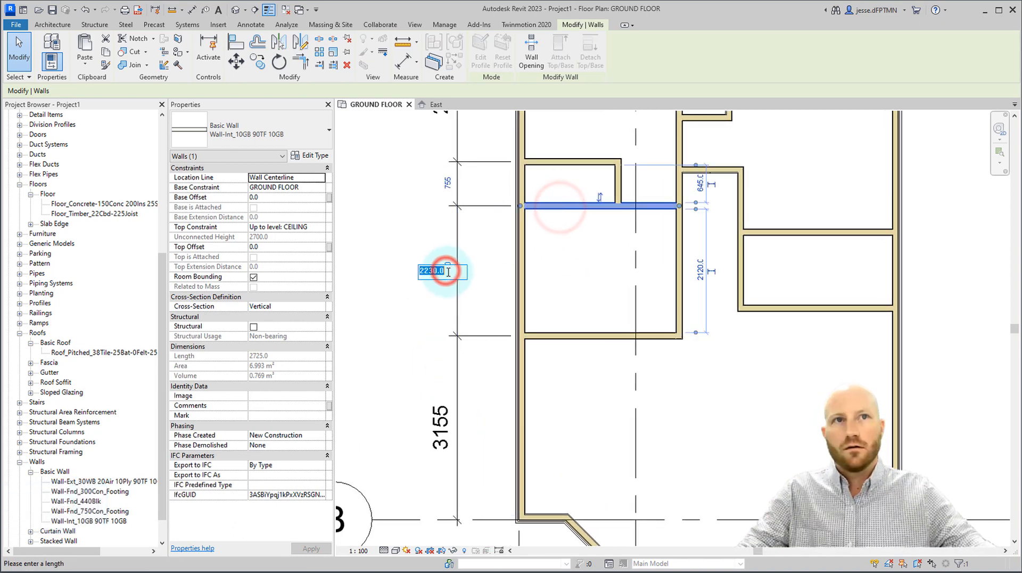
type("1500")
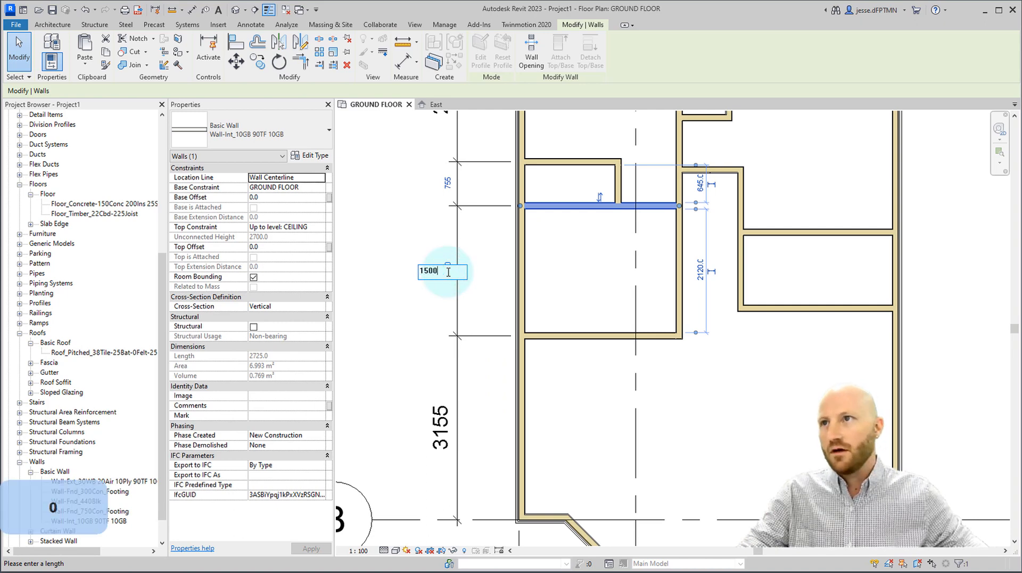
key("Return")
Step: Set the west closet's depth to 700 mm by relocating its upper horizontal wall
left_click(596, 162)
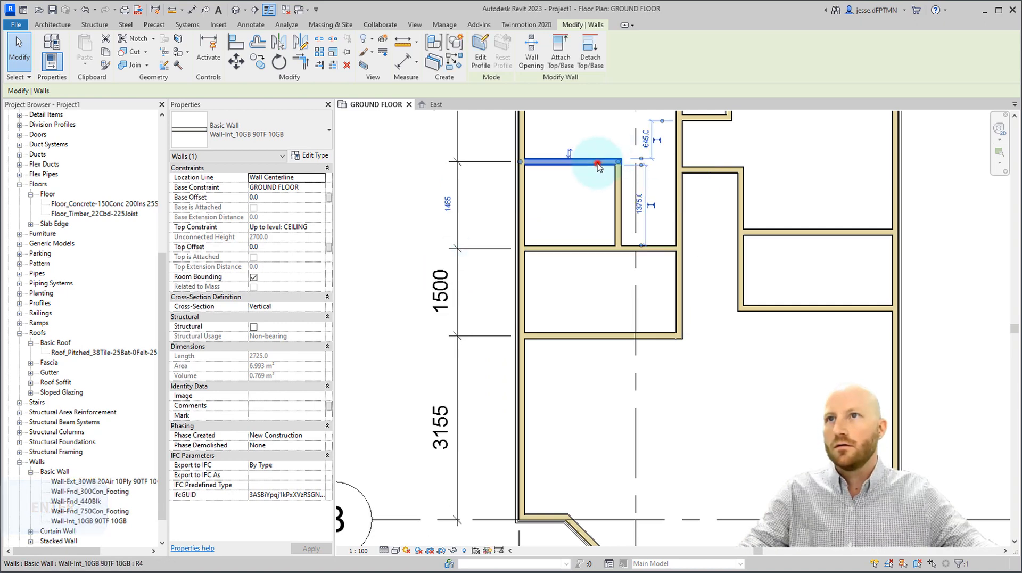
left_click(447, 203)
type("700")
key("Return")
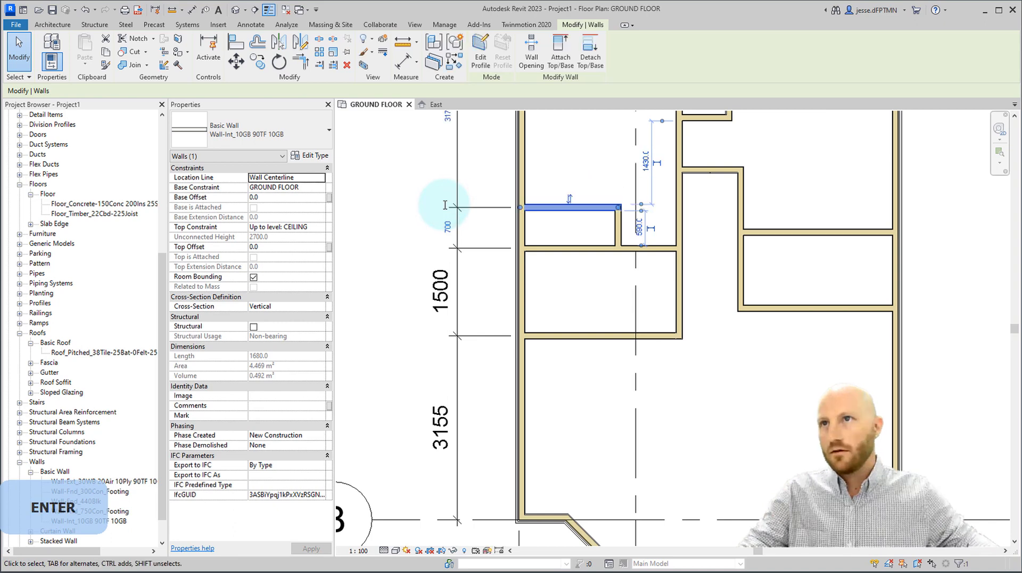
middle_click_drag(597, 149, 540, 334)
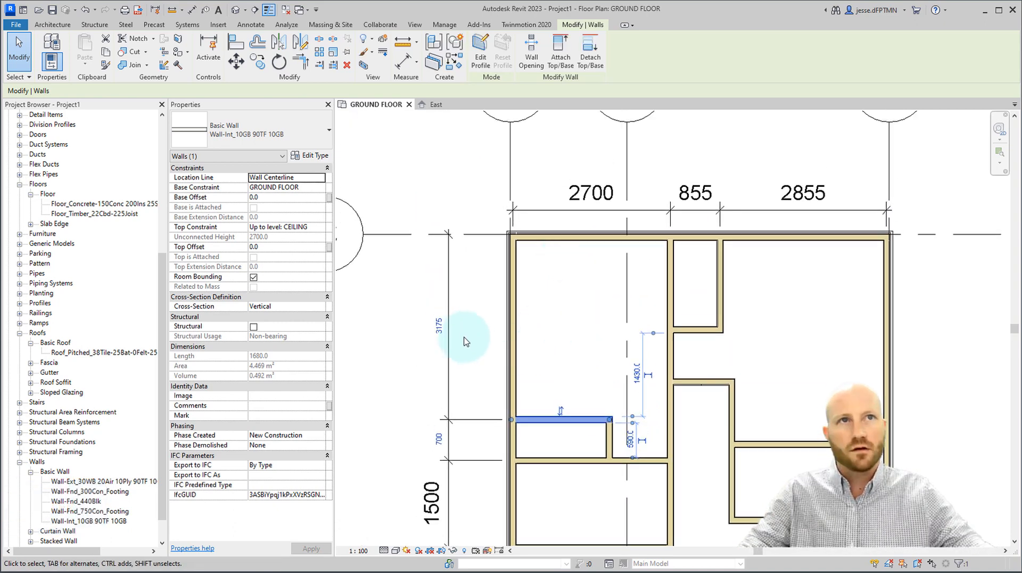
scroll(586, 312, "down", 3)
scroll(706, 324, "up", 2)
left_click(702, 325)
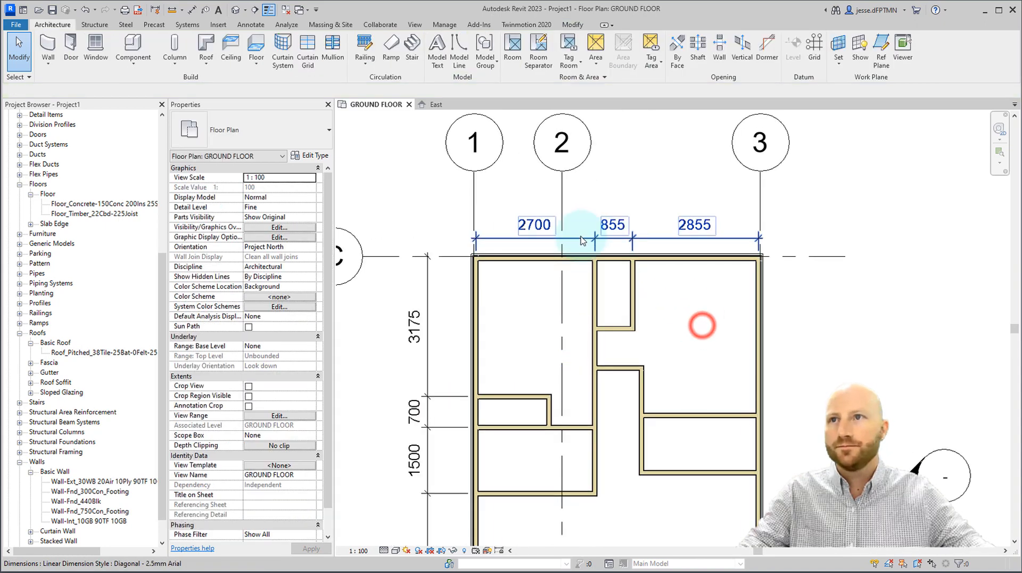
Step: Move the end witness lines of the horizontal dimension string to grids 1 and 3
left_click(514, 238)
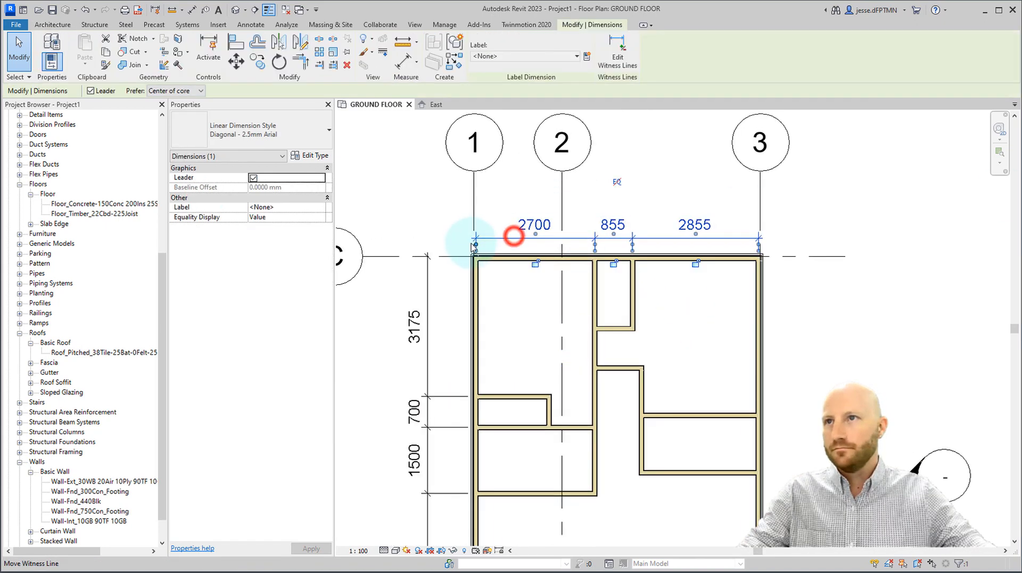
left_click_drag(476, 244, 474, 243)
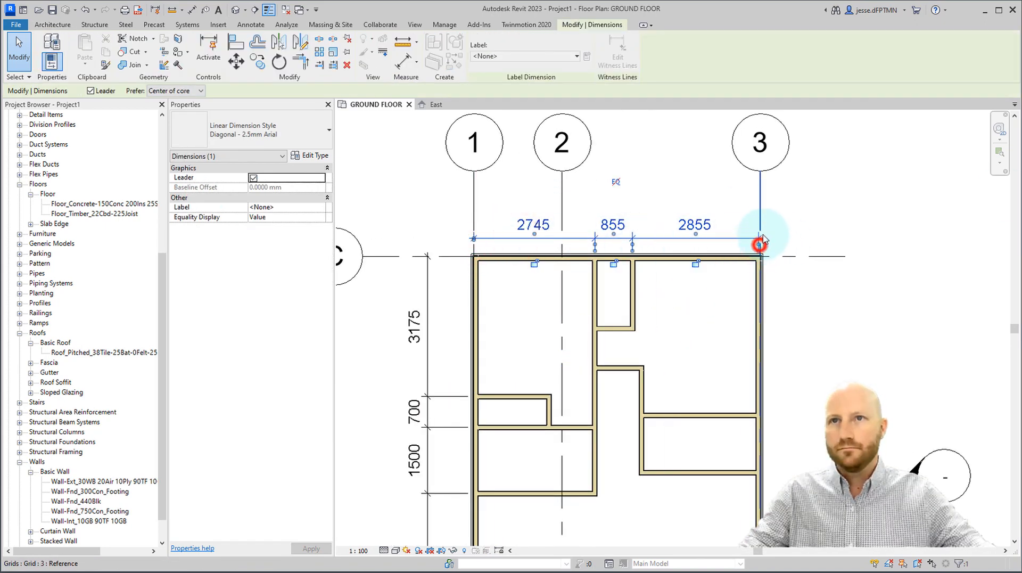
left_click_drag(762, 239, 763, 242)
Step: Position the long vertical interior wall 2755 mm from grid 1
scroll(692, 245, "up", 1)
scroll(456, 255, "up", 1)
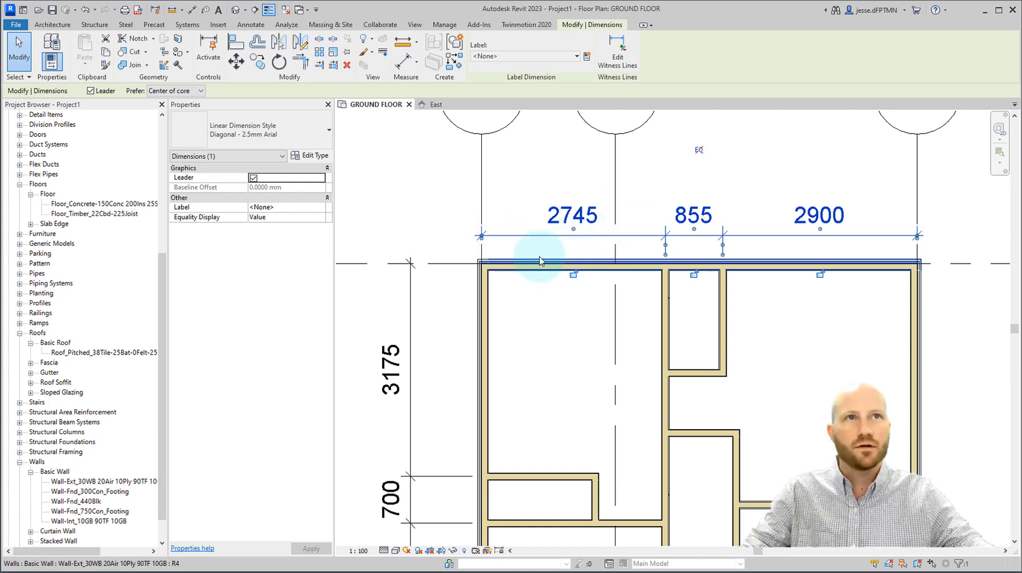
left_click(666, 294)
left_click(574, 223)
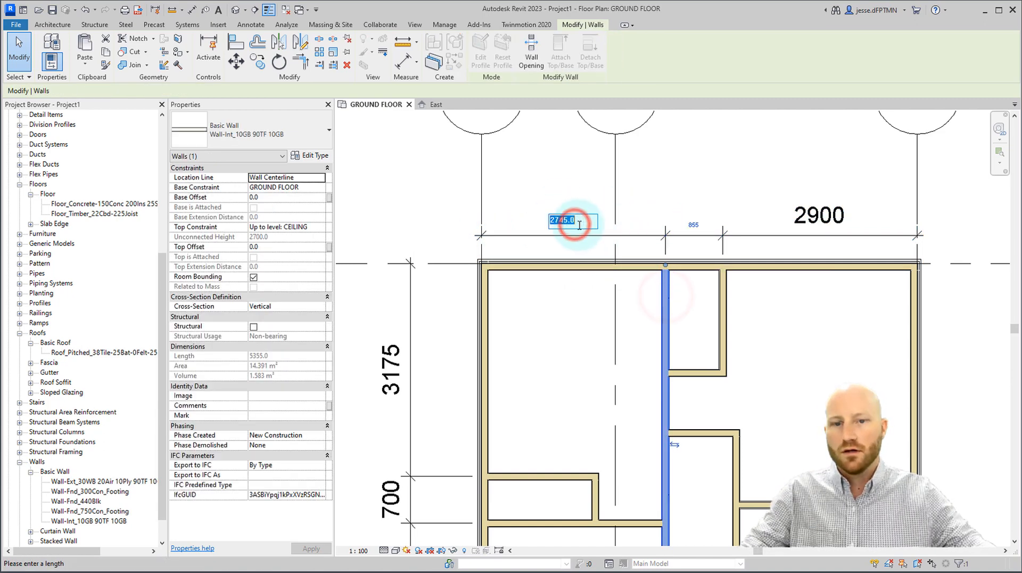
type("27")
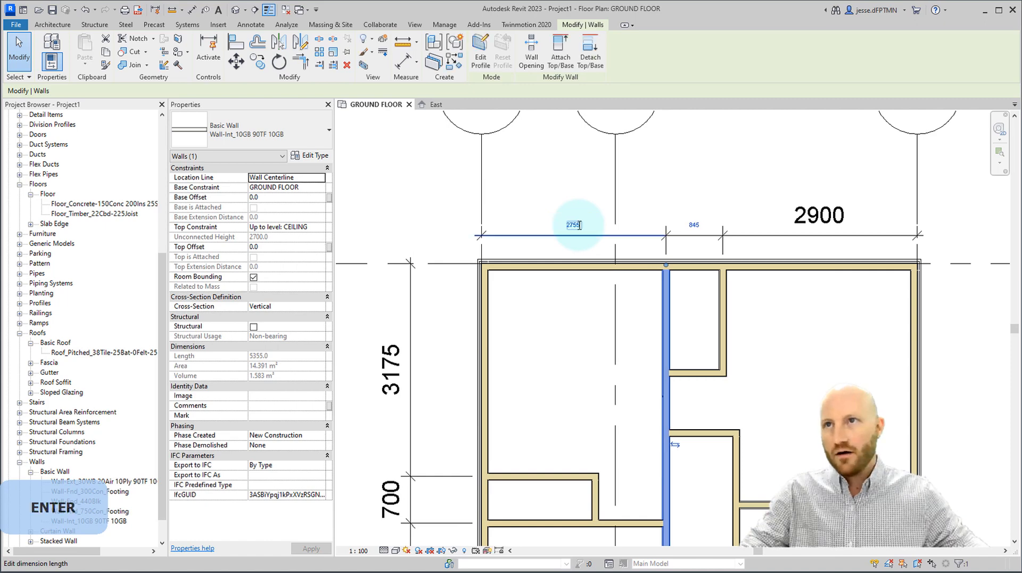
Step: Set the narrow north closet's width to 700 mm by relocating its east wall
left_click(725, 318)
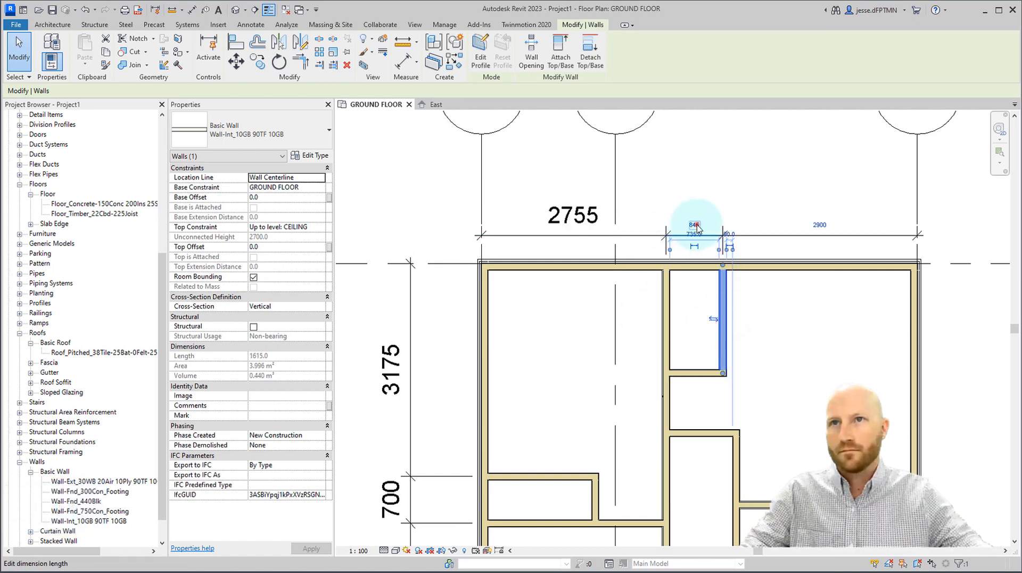
type("700")
key("Return")
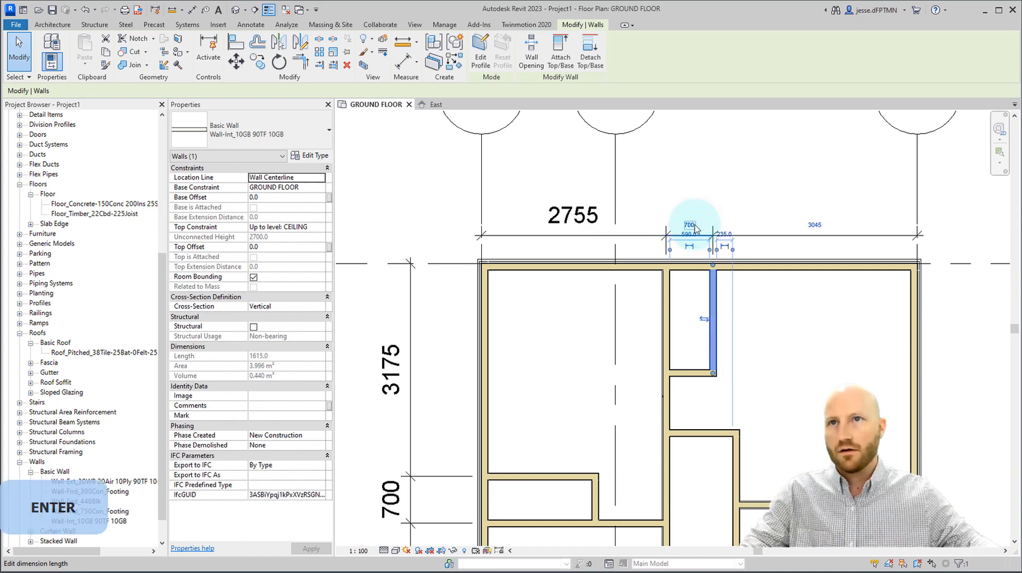
left_click(845, 197)
scroll(763, 280, "down", 1)
middle_click_drag(762, 280, 696, 171)
scroll(696, 171, "down", 3)
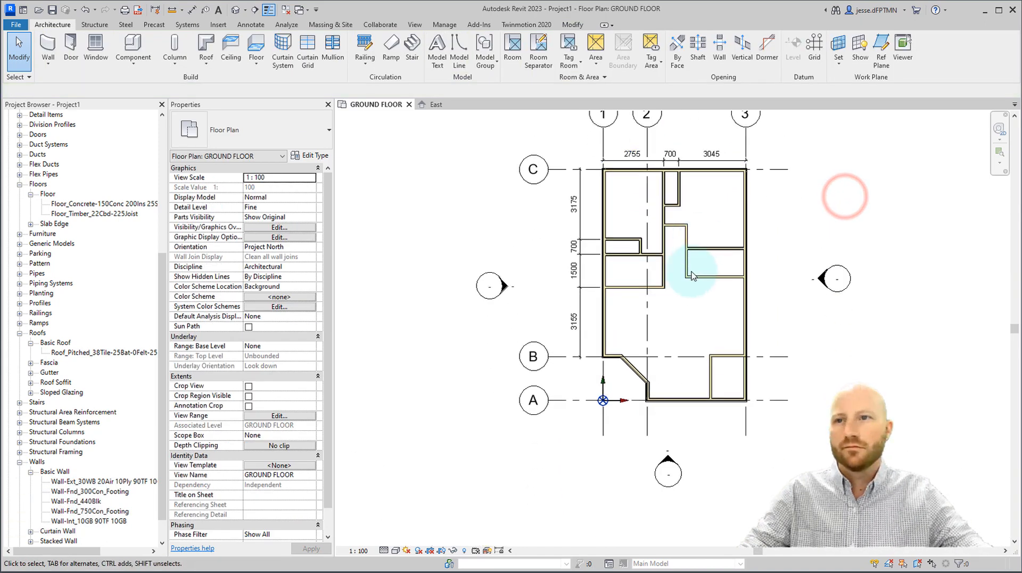
scroll(691, 275, "up", 2)
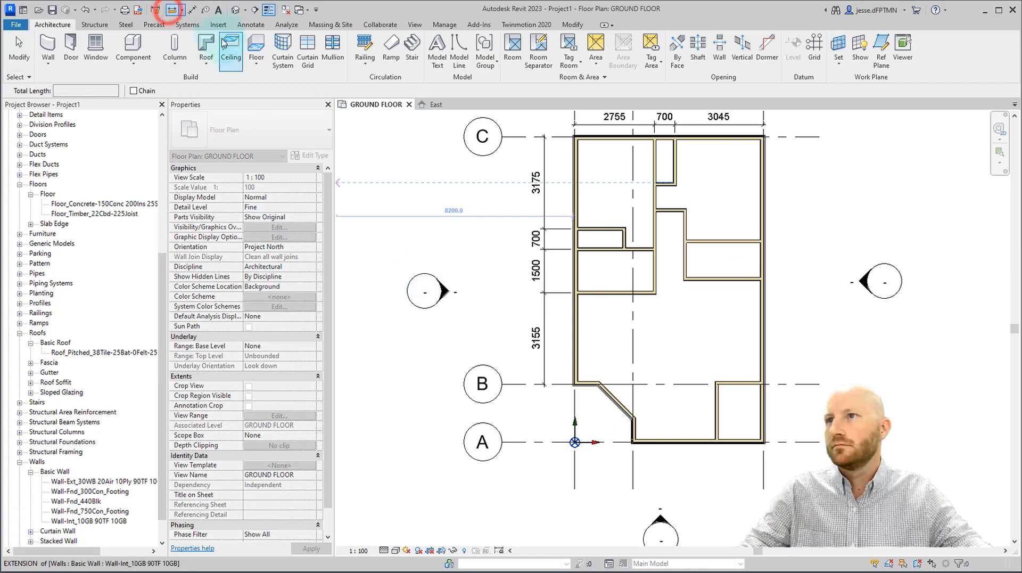
Step: Add an aligned dimension string between grids 1, 2 and 3 below the floor plan
left_click(194, 10)
left_click(575, 473)
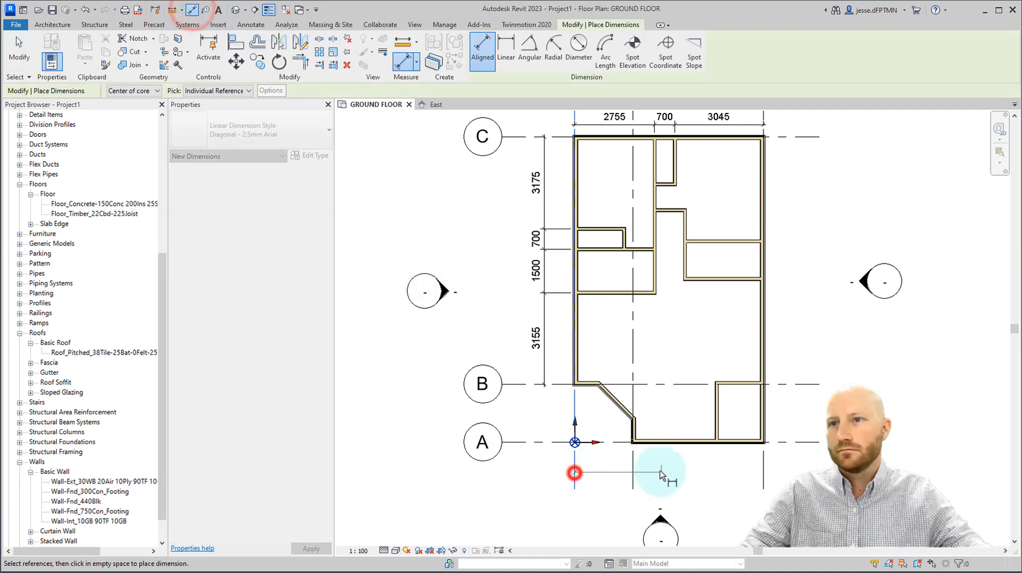
left_click(633, 472)
left_click(764, 475)
left_click(815, 475)
Step: Add an overall aligned dimension from grid 1 to grid 3 above the existing horizontal string north of the plan
scroll(634, 372, "down", 2)
scroll(634, 213, "up", 3)
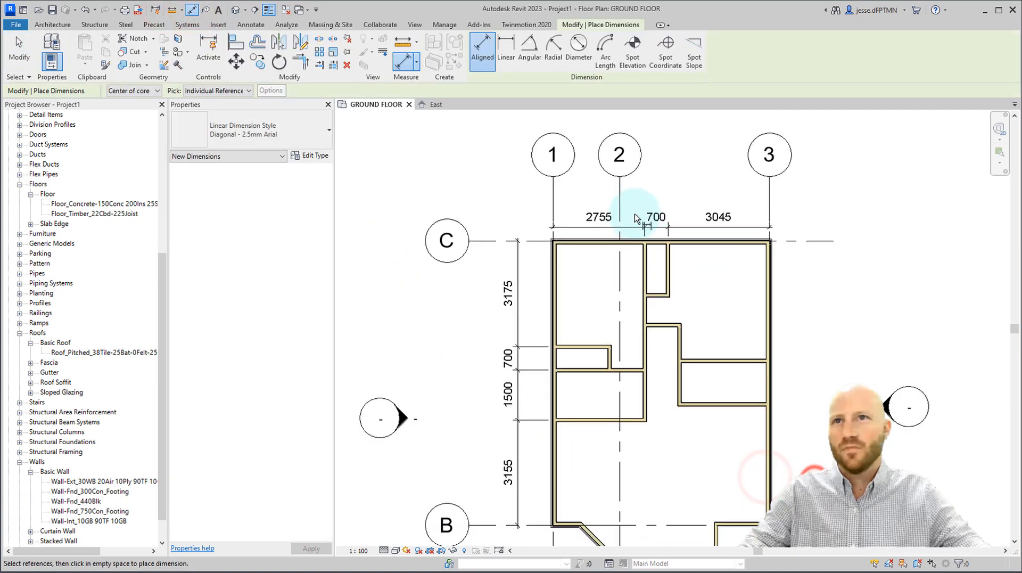
left_click(526, 196)
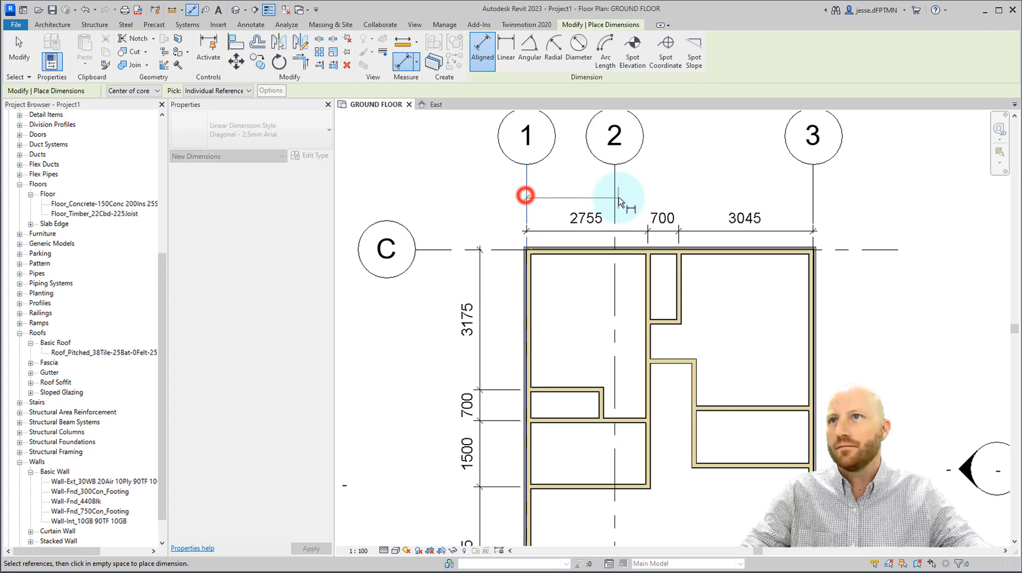
left_click(812, 196)
left_click(849, 203)
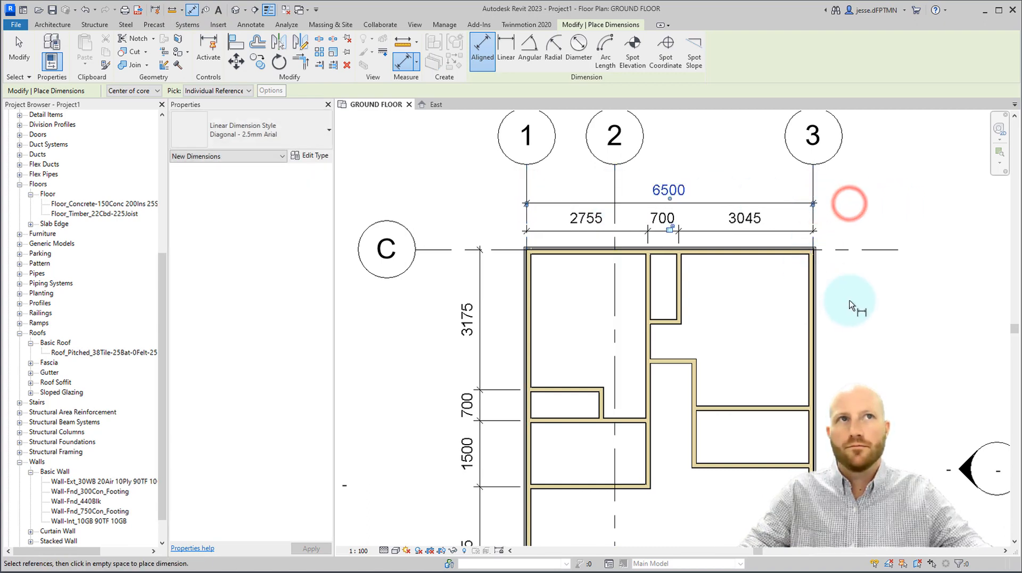
Step: Add a vertical dimension string along the east side from grid C through the east room's two horizontal walls to grids B and A
scroll(822, 284, "down", 2)
middle_click_drag(787, 256, 765, 162)
left_click(765, 167)
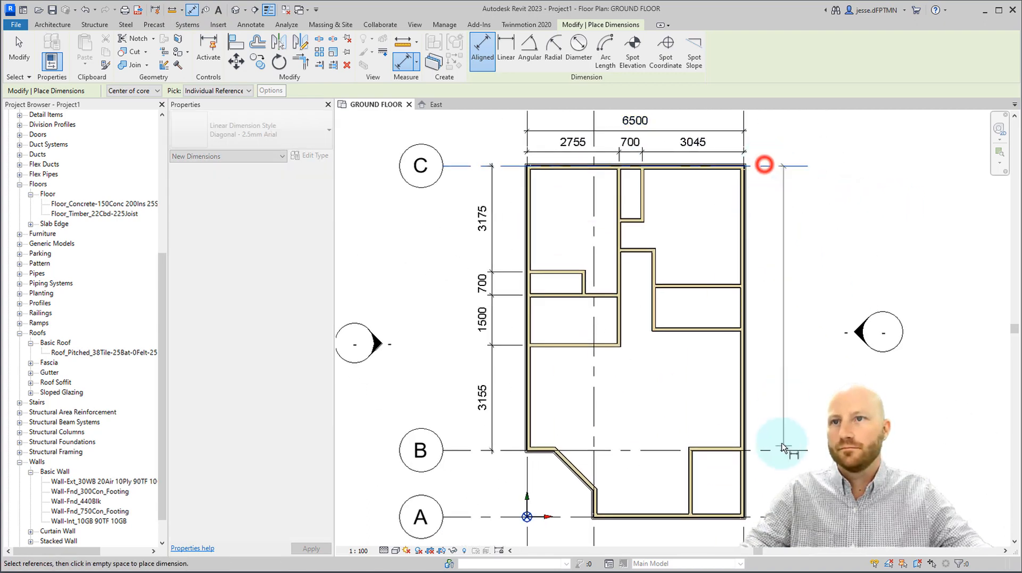
scroll(709, 290, "up", 2)
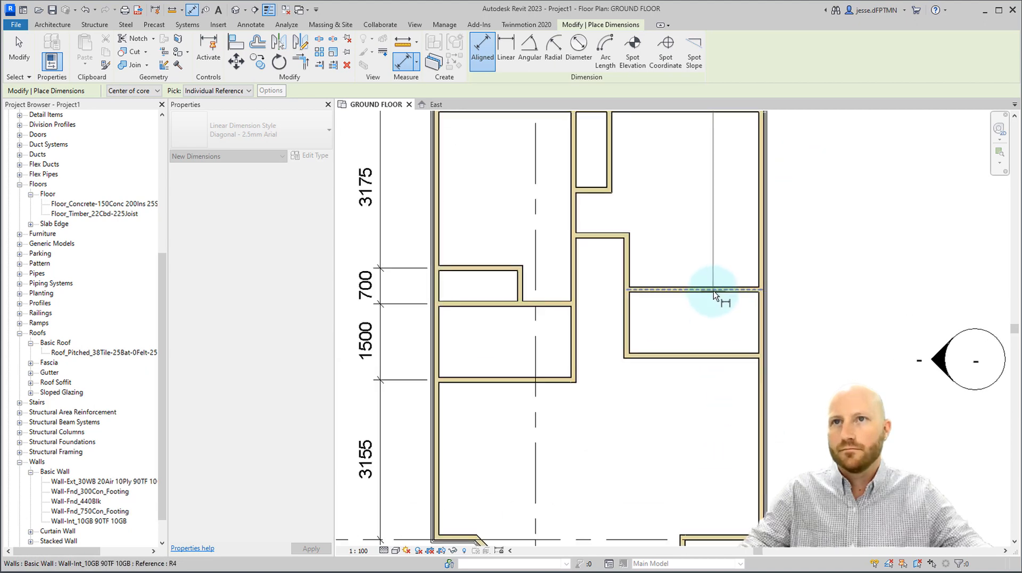
left_click(716, 355)
middle_click_drag(764, 419, 722, 263)
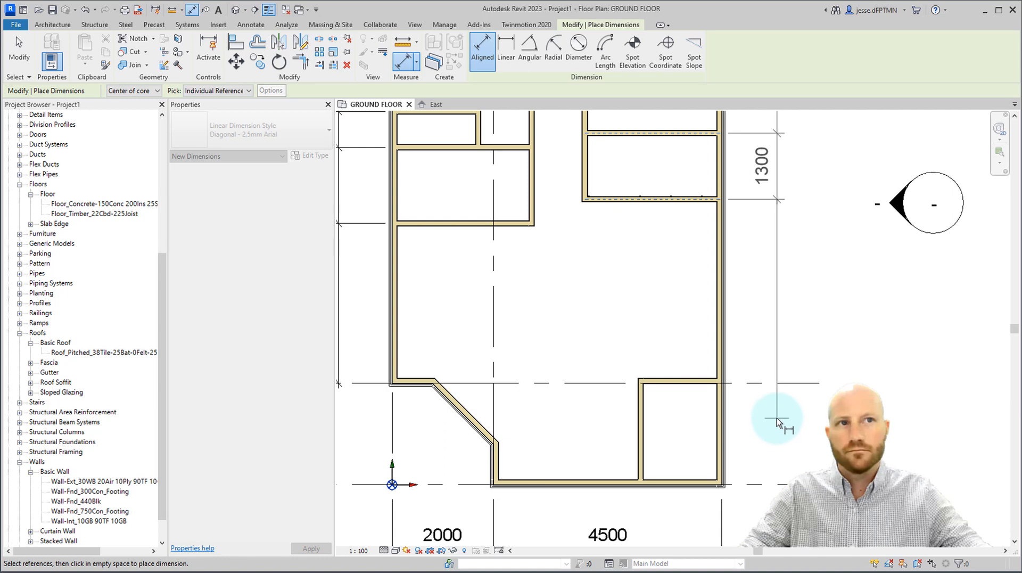
left_click(765, 383)
left_click(766, 482)
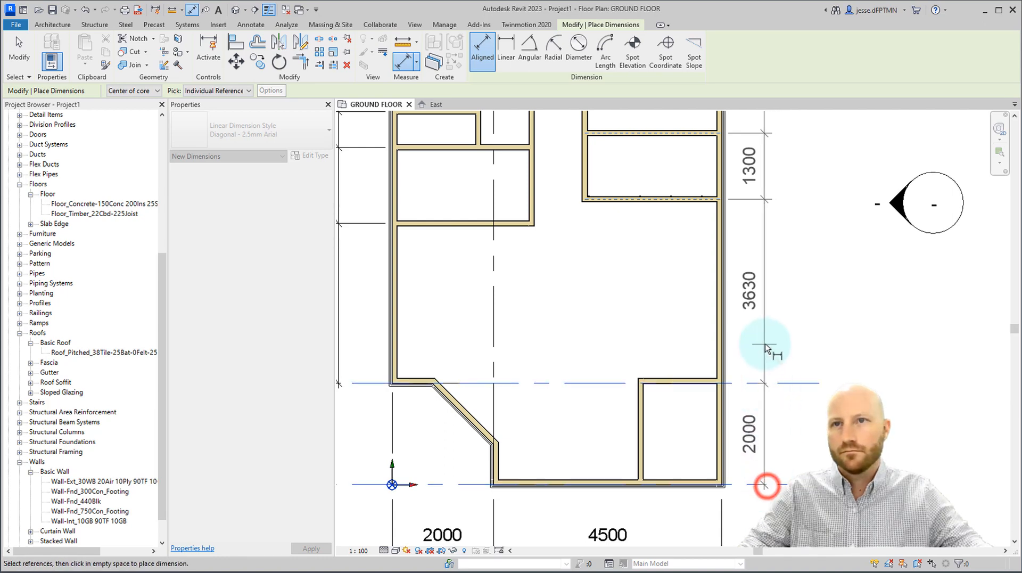
left_click(765, 344)
middle_click_drag(794, 293, 797, 342)
key("Escape")
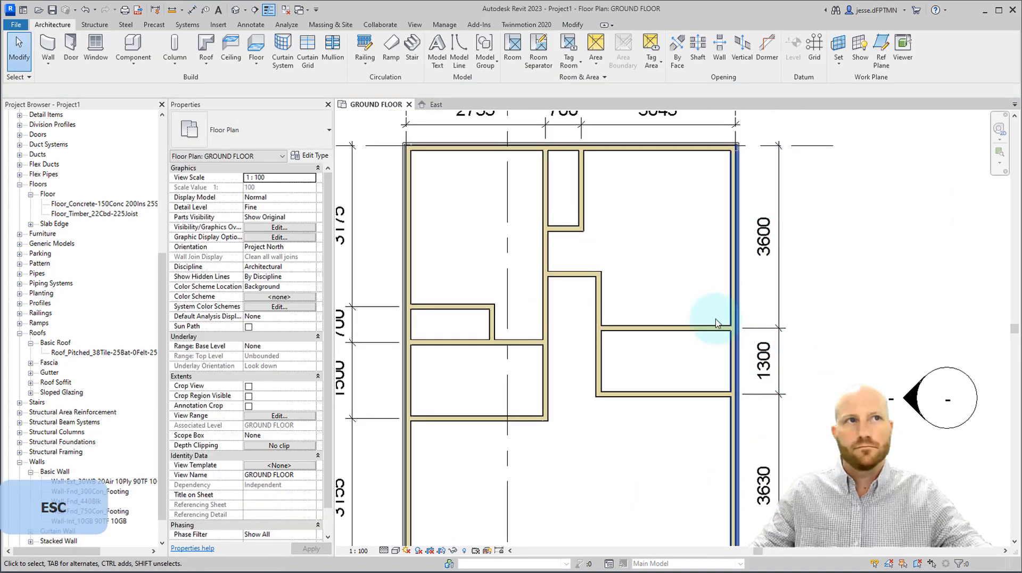
Step: Position the east room's upper horizontal wall 3475 mm from grid C
left_click(666, 330)
left_click(769, 235)
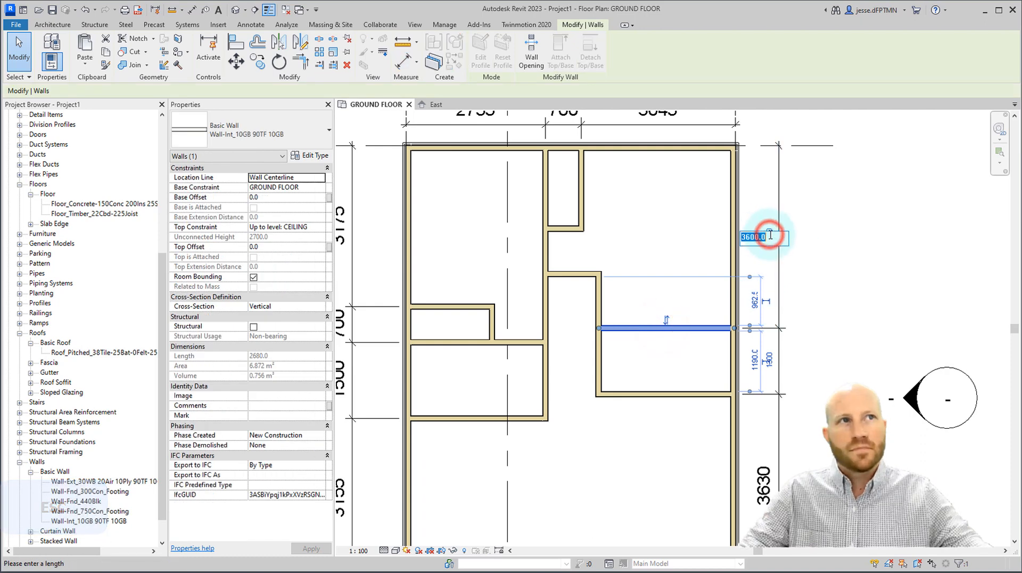
type("3")
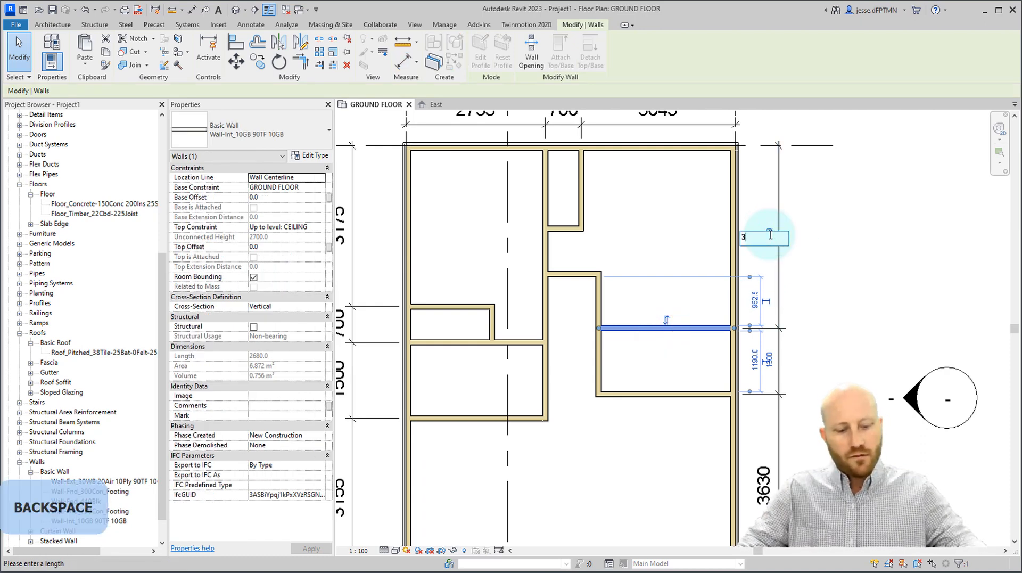
type("475")
key("Return")
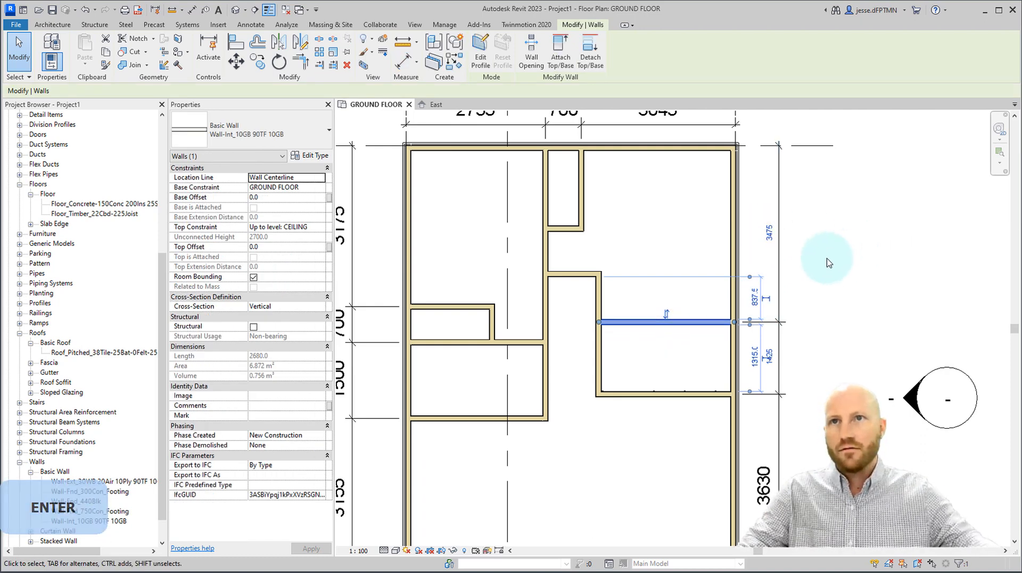
Step: Set the east room's depth to 1500 mm by relocating its lower horizontal wall
left_click(662, 394)
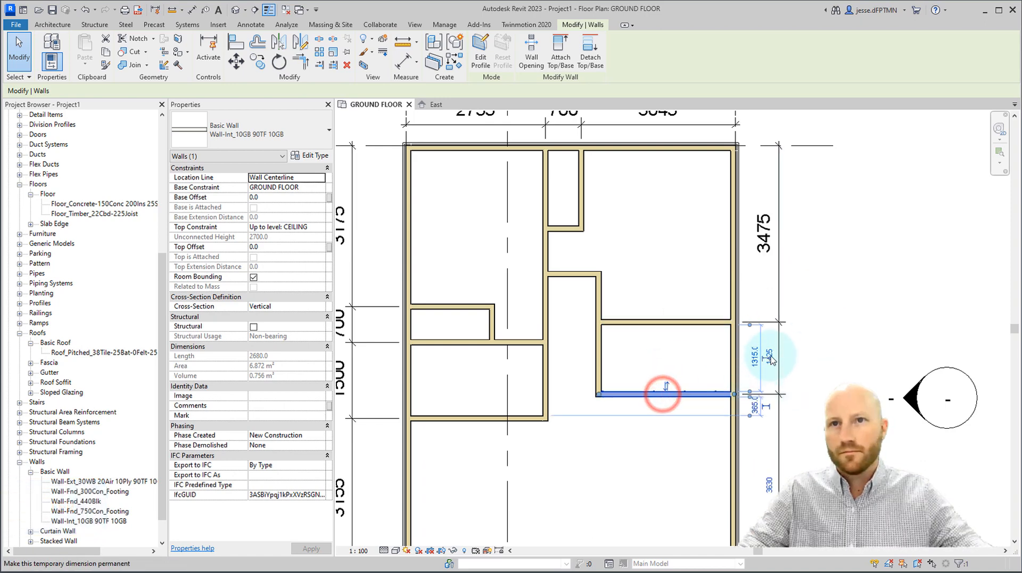
scroll(773, 369, "up", 3)
left_click(770, 356)
type("1500")
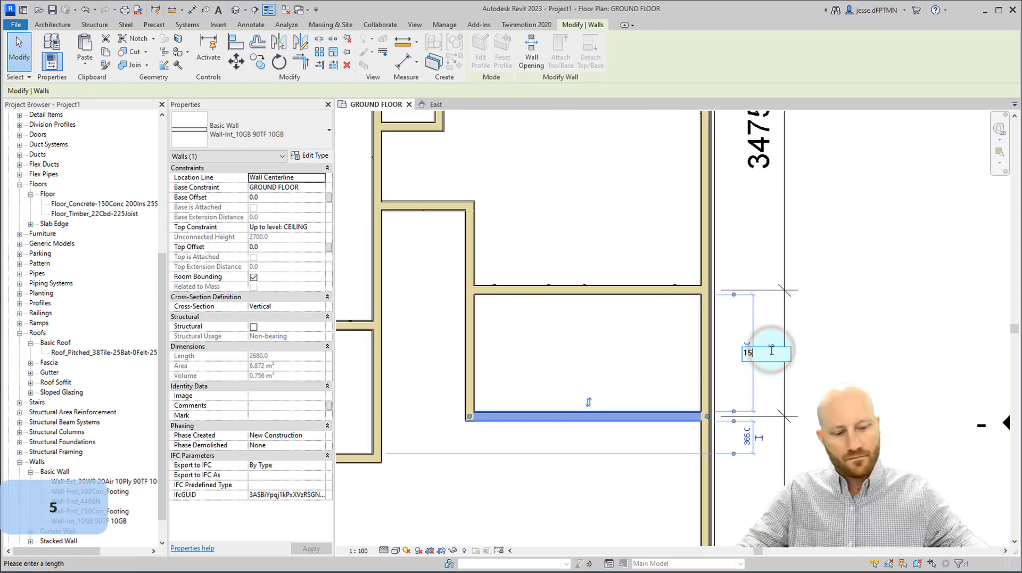
key("Return")
scroll(605, 442, "down", 2)
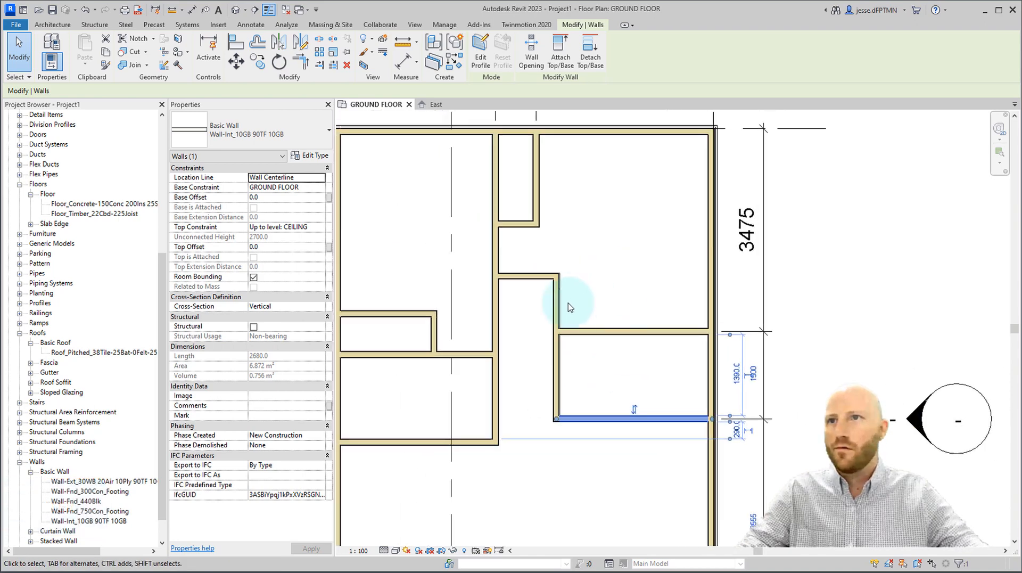
left_click(559, 303)
middle_click_drag(488, 279, 507, 267)
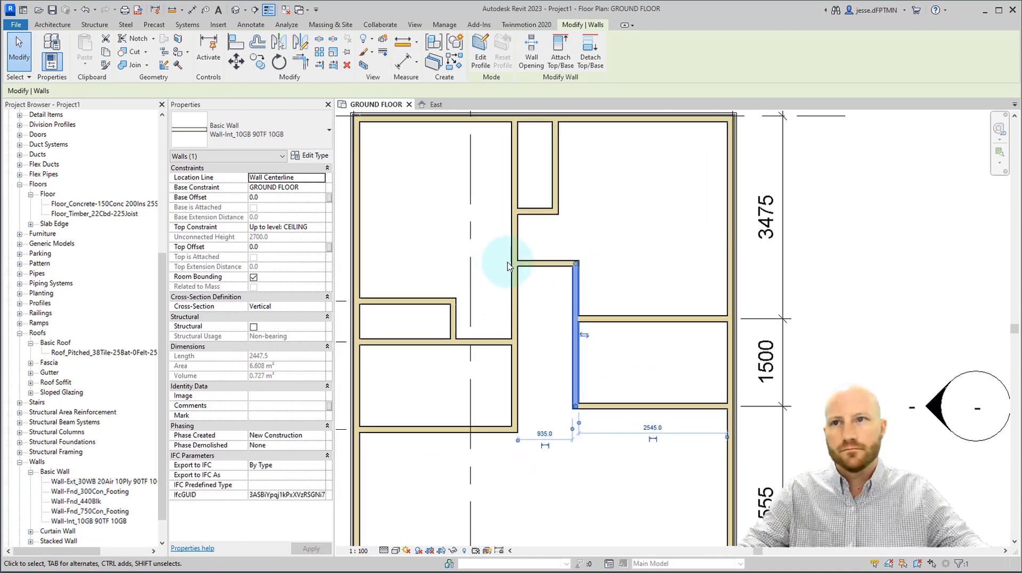
left_click(851, 337)
scroll(711, 312, "down", 4)
Step: Create a similar dimension string across the plan's middle, between the exterior wall cores and the two vertical hallway walls
left_click(632, 186)
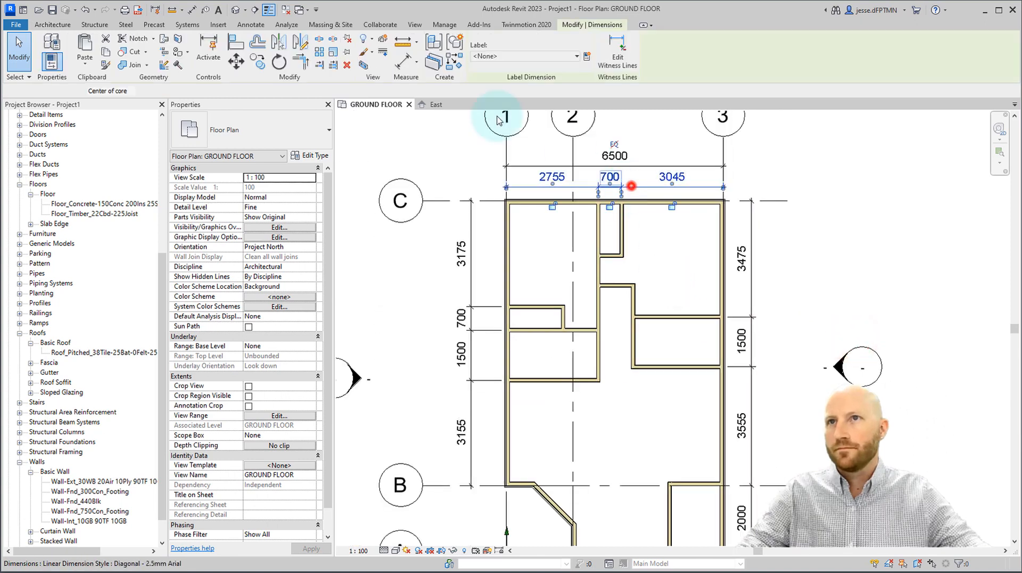
left_click(453, 63)
scroll(598, 402, "up", 3)
left_click(597, 333)
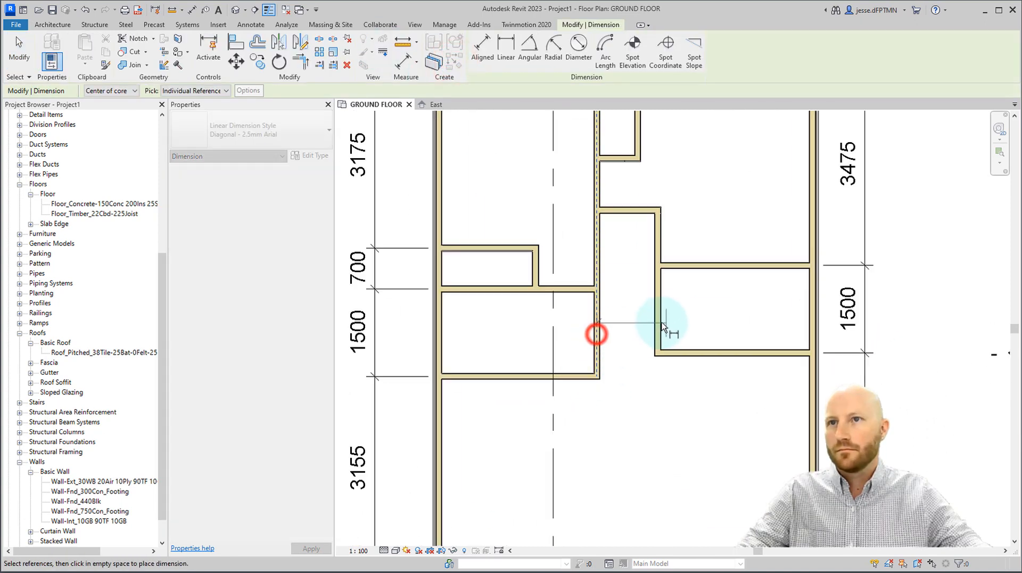
left_click(659, 321)
left_click(807, 378)
left_click(437, 398)
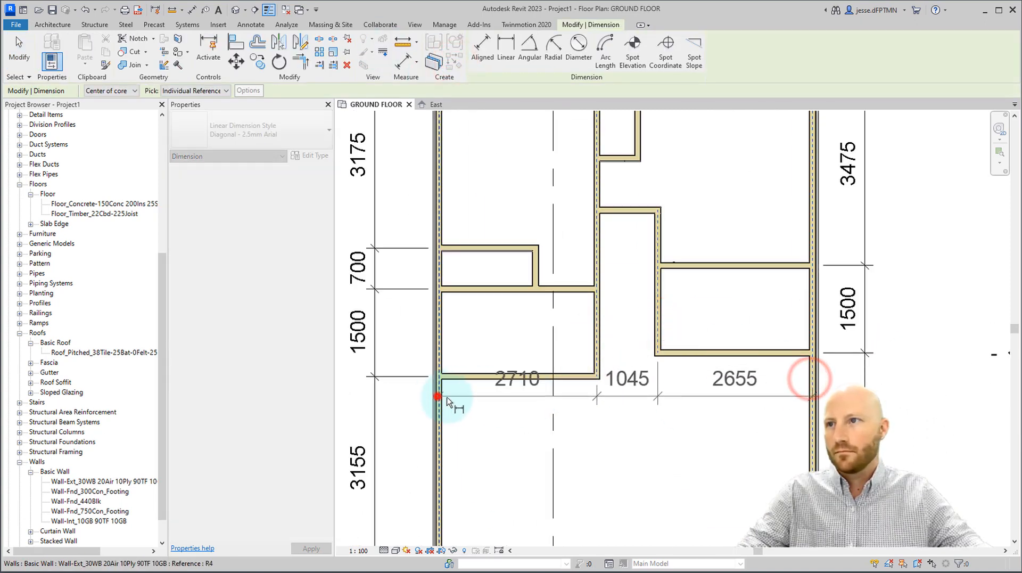
left_click(600, 426)
key("Escape")
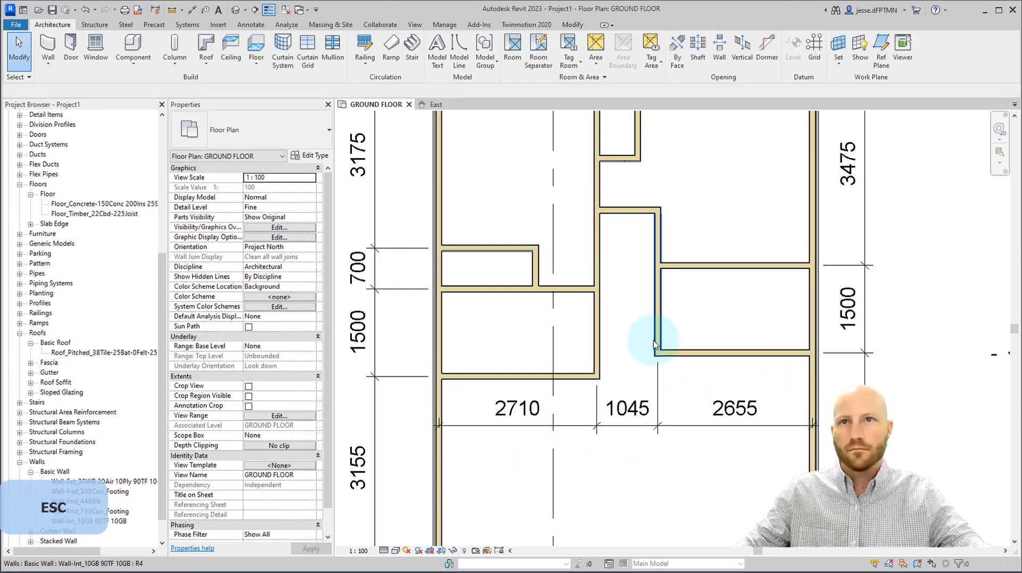
Step: Position the hallway's east wall 2600 mm from the east exterior wall's core center
left_click(658, 326)
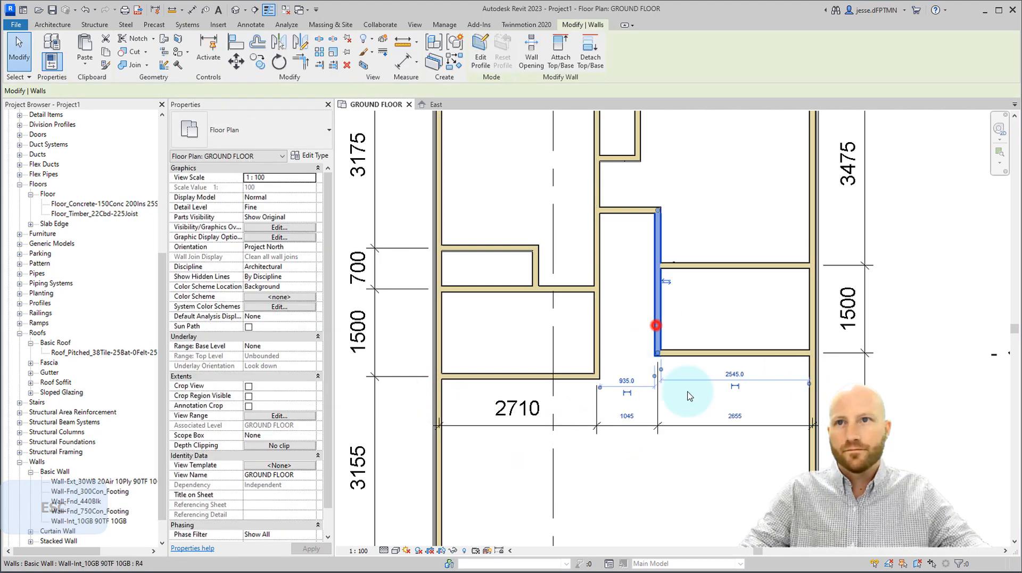
left_click(734, 409)
type("2600")
key("Return")
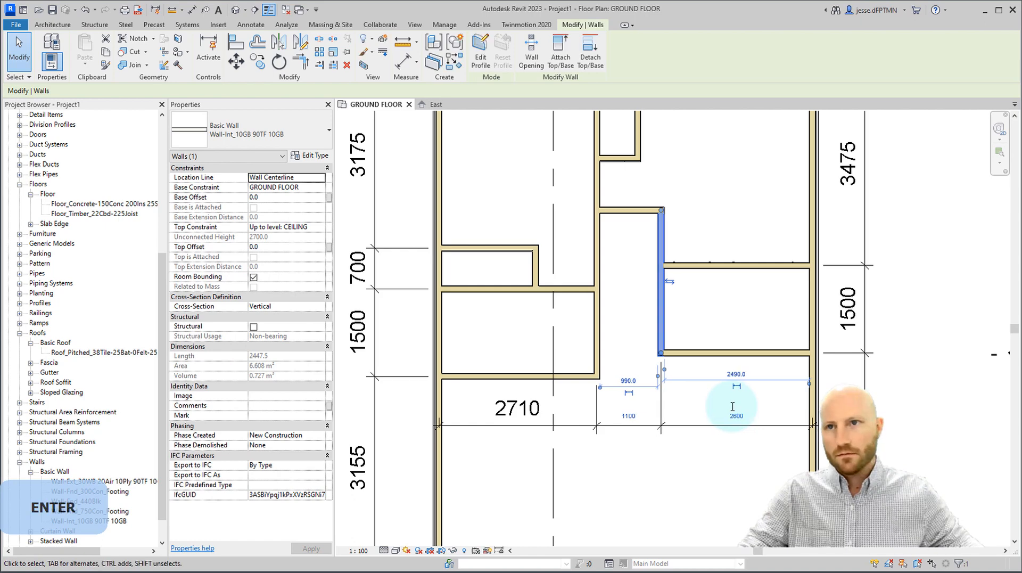
Step: Set the hallway's width between core centers to 1010 mm by relocating the long vertical interior wall
left_click(597, 349)
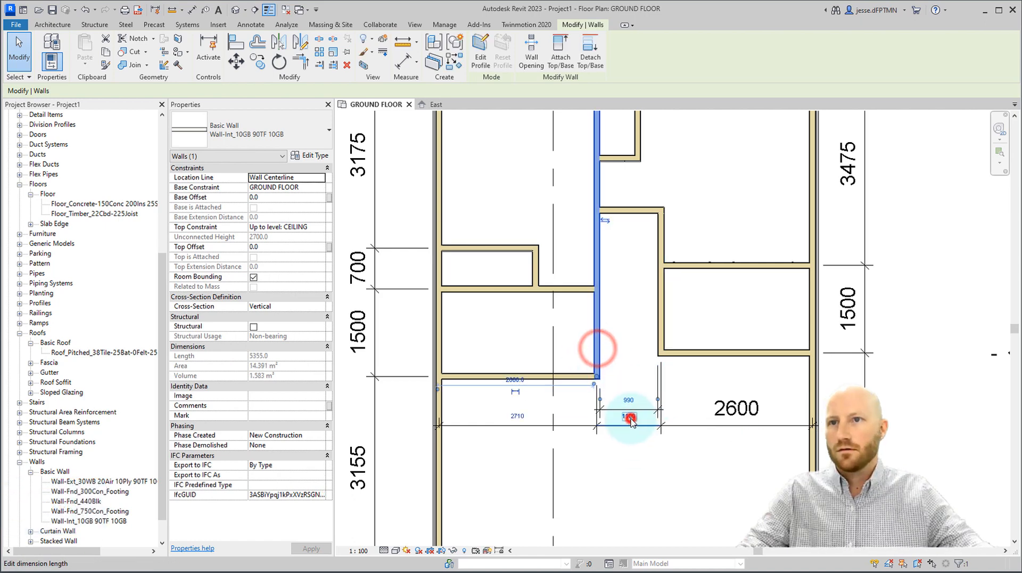
key("Escape")
left_click(599, 336)
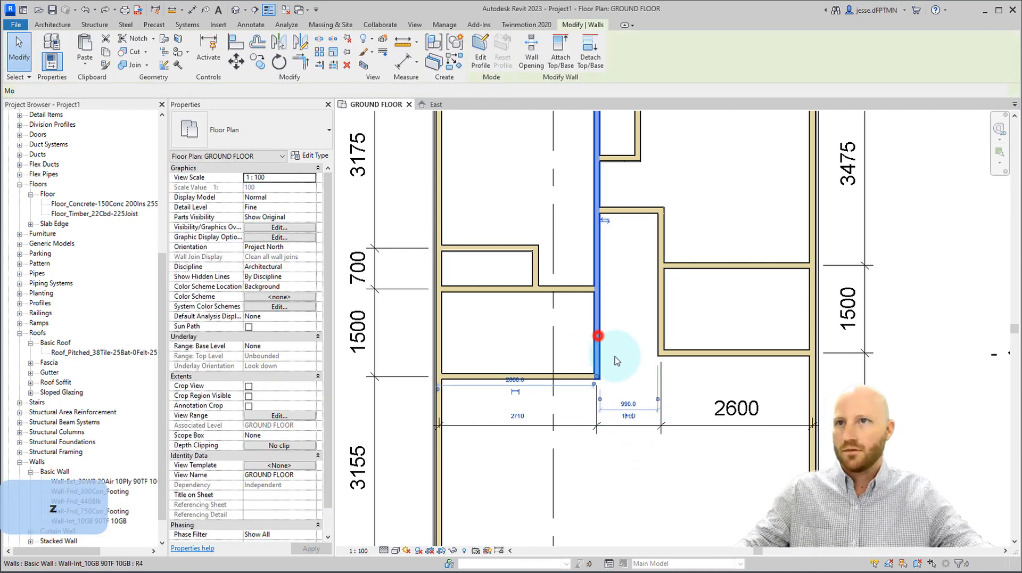
scroll(600, 335, "up", 3)
left_click(638, 442)
type("10")
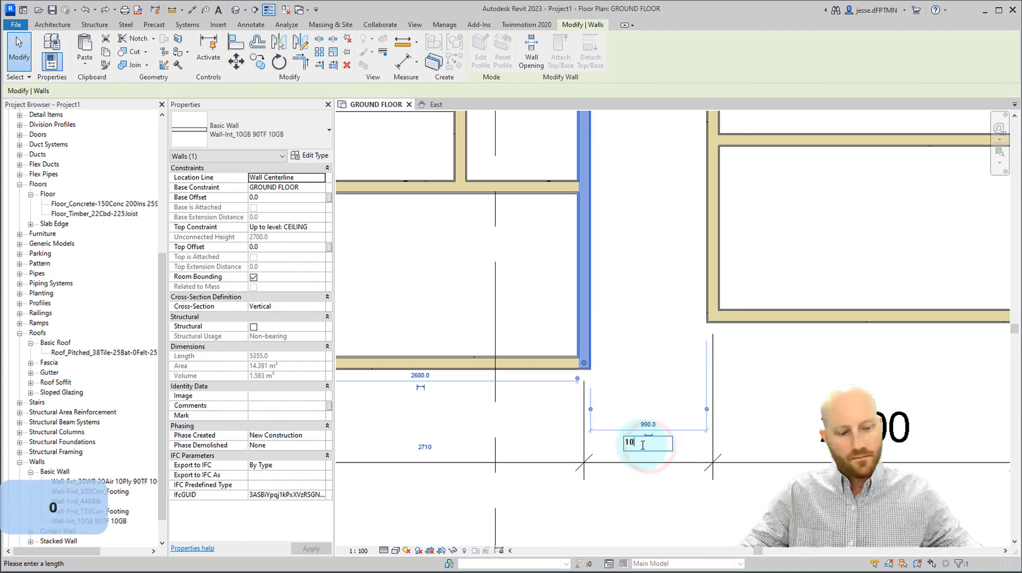
type("10")
key("Return")
scroll(554, 337, "down", 3)
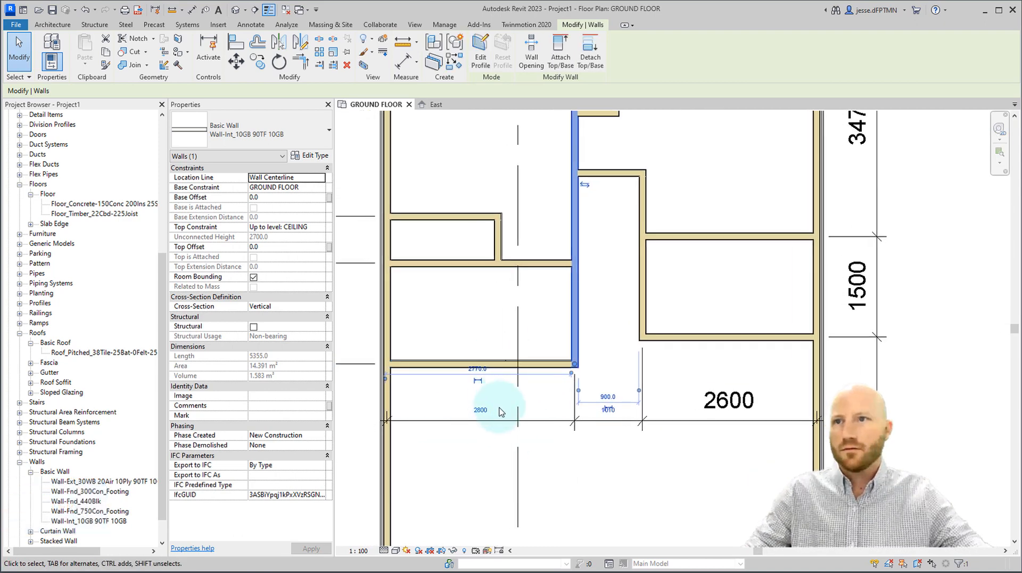
key("Escape")
Step: Position the west closet's short east wall 1010 mm from the long vertical wall, with the temporary witness lines at the wall centers
scroll(616, 342, "down", 2)
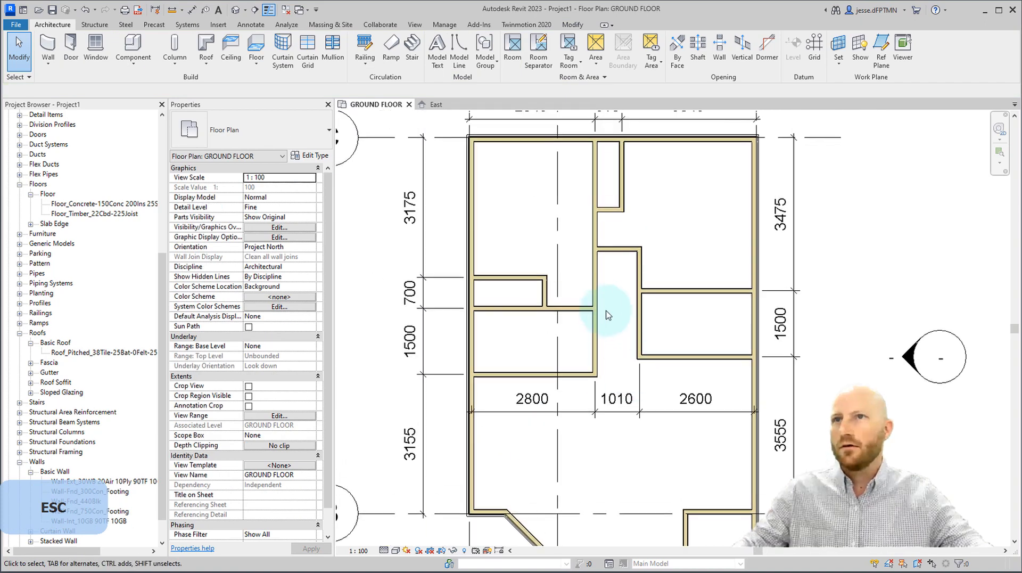
left_click(546, 296)
scroll(545, 296, "up", 4)
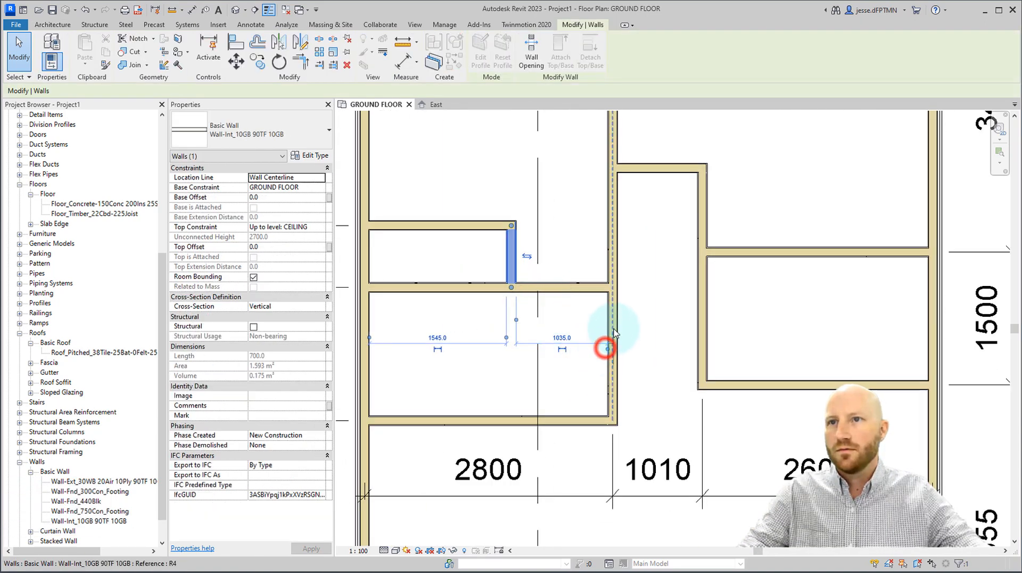
left_click_drag(615, 333, 613, 343)
left_click(516, 320)
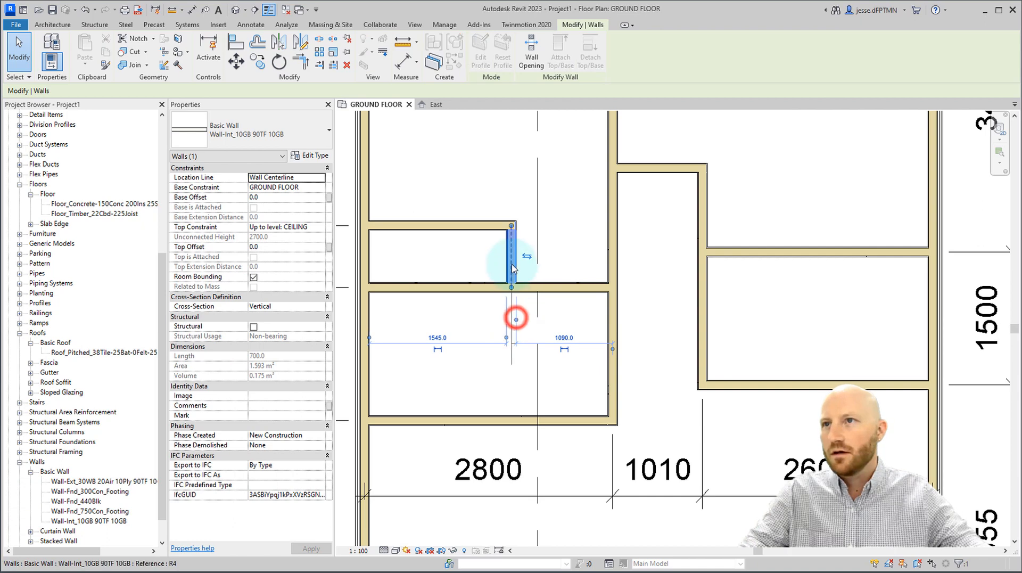
type("10")
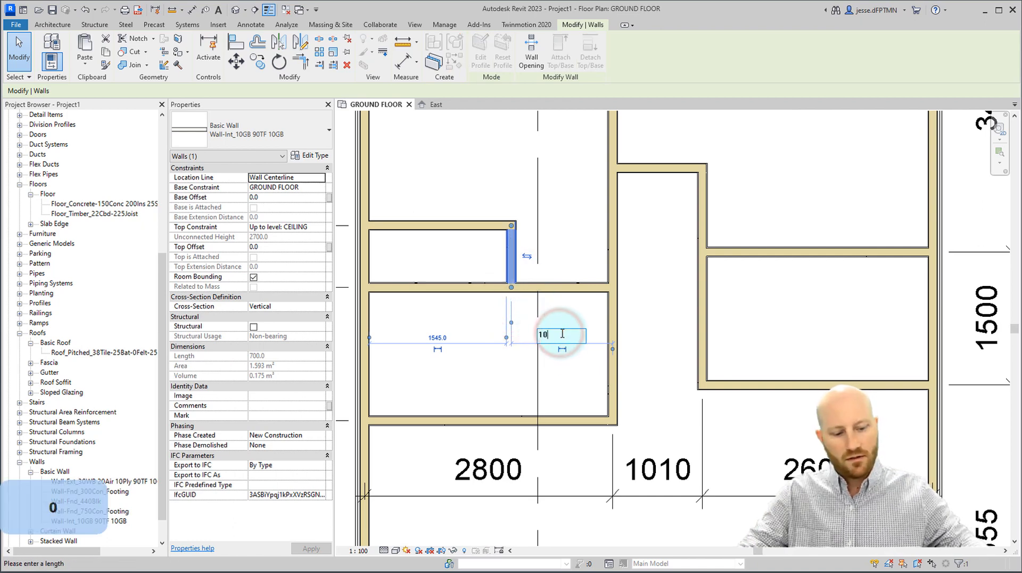
Step: Add an aligned dimension string from grid C to the core centers of the small north closet's bottom wall and the hallway's north end wall
scroll(672, 250, "down", 1)
middle_click_drag(669, 268, 670, 369)
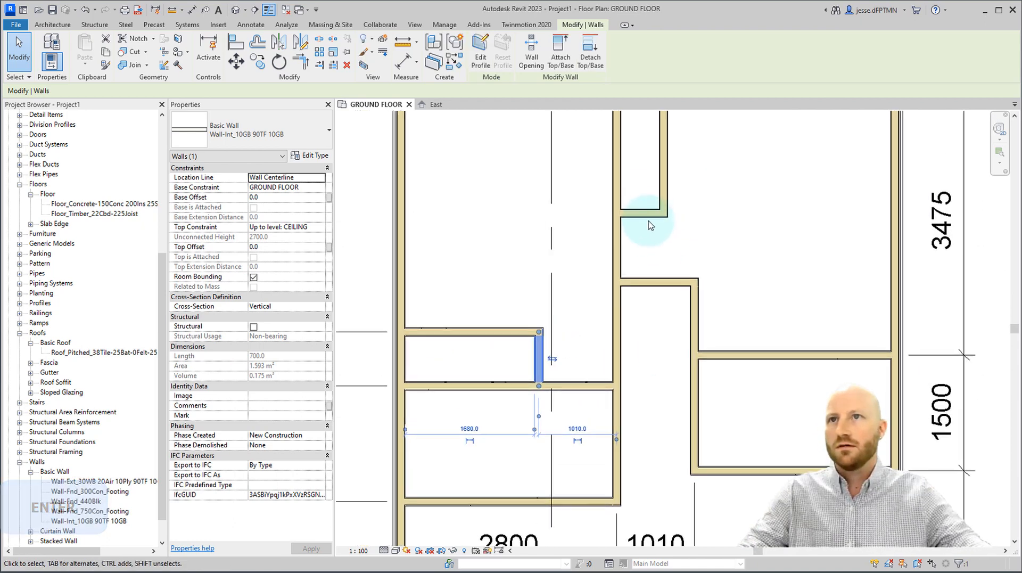
scroll(662, 278, "down", 1)
scroll(672, 283, "down", 1)
scroll(687, 301, "up", 2)
middle_click_drag(691, 306, 693, 402)
left_click(191, 10)
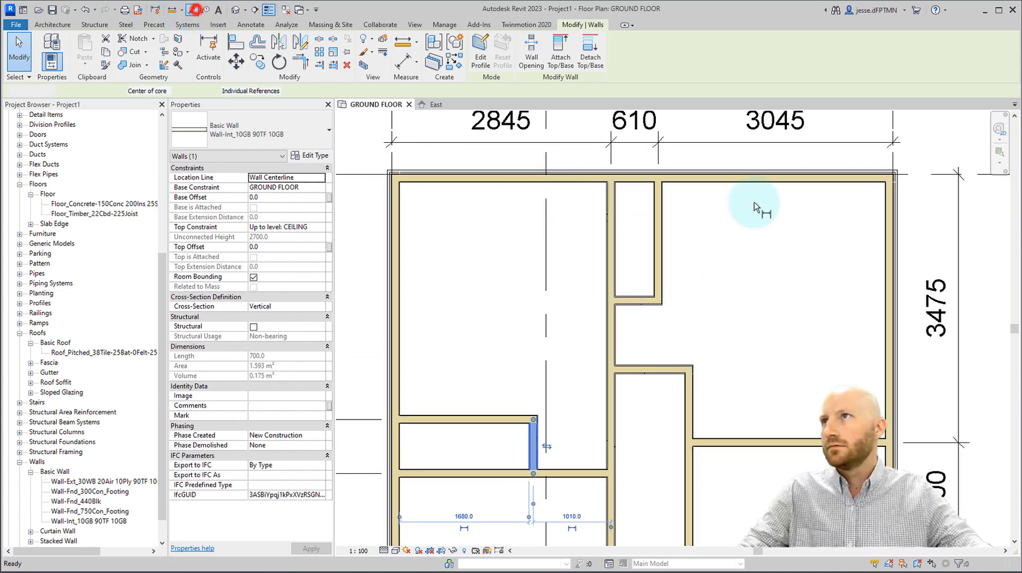
left_click(916, 172)
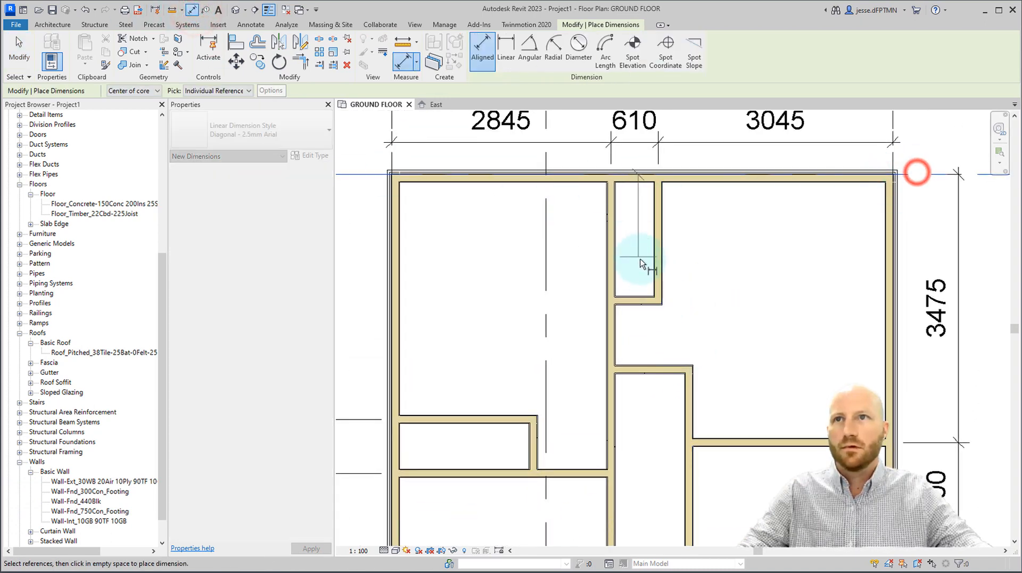
left_click(643, 301)
left_click(648, 366)
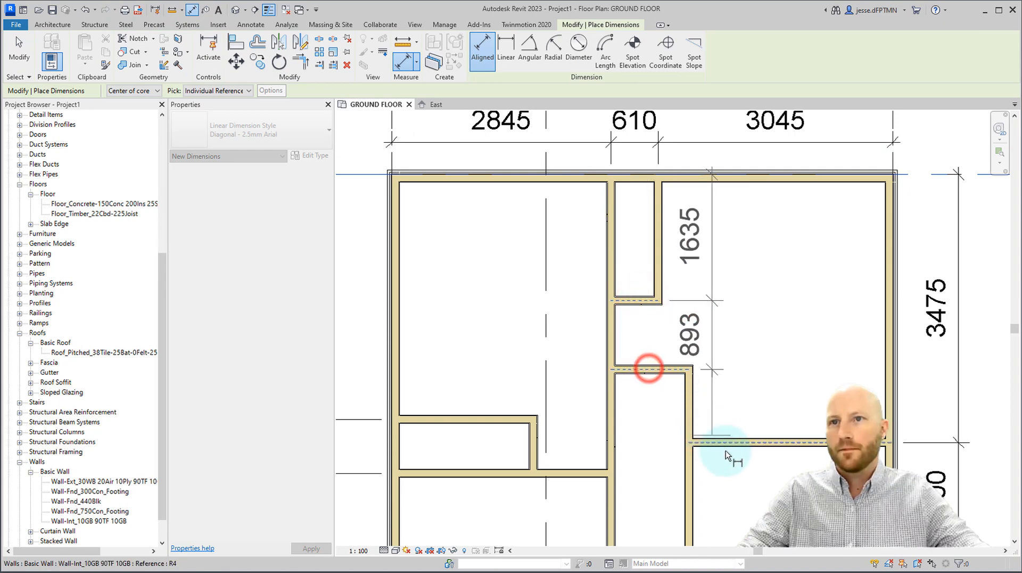
middle_click_drag(675, 540, 677, 475)
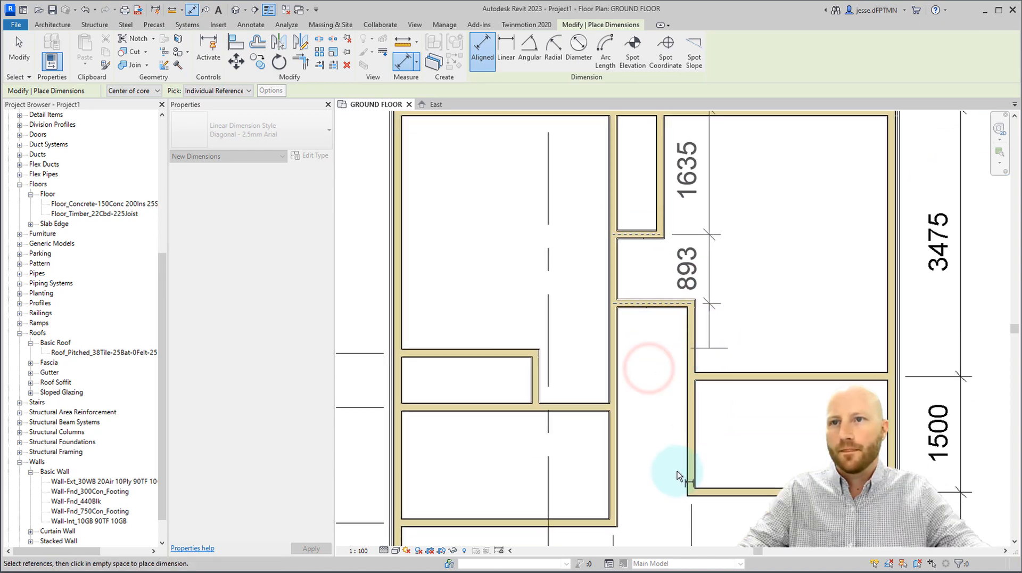
left_click(737, 309)
key("Escape")
key("Escape")
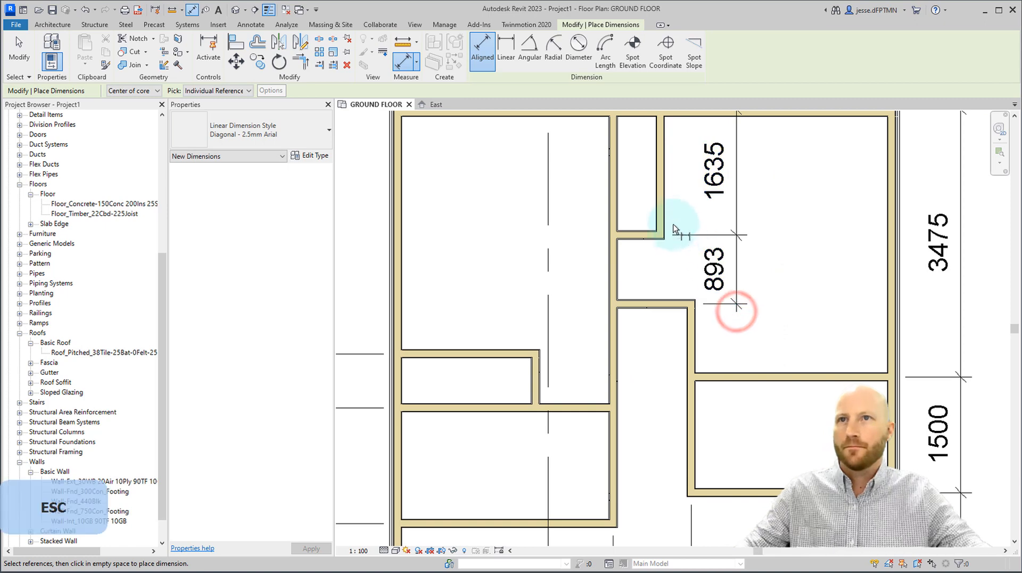
Step: Position the small north closet's bottom wall 1855 mm from grid C
middle_click_drag(676, 221, 692, 275)
left_click(627, 280)
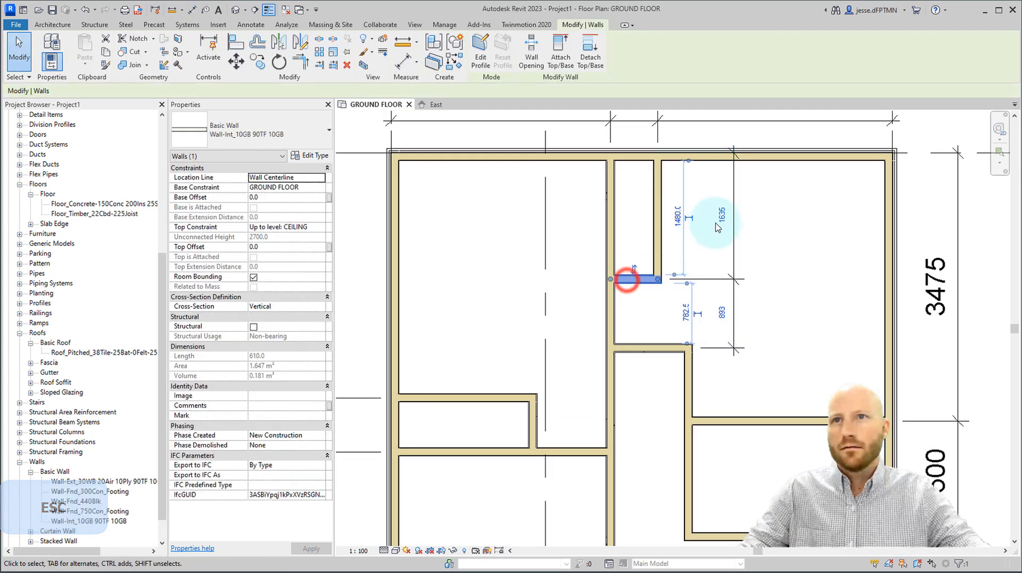
left_click(719, 217)
type("18")
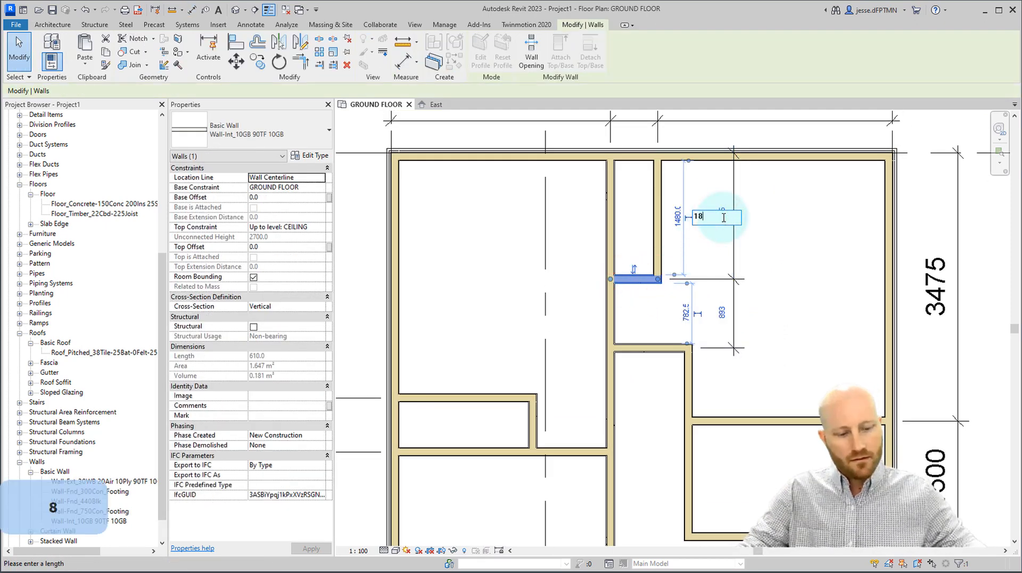
type("55")
key("Return")
Step: Position the hallway's north end wall 1010 mm from the small closet's bottom wall, measured between core centers
left_click(665, 348)
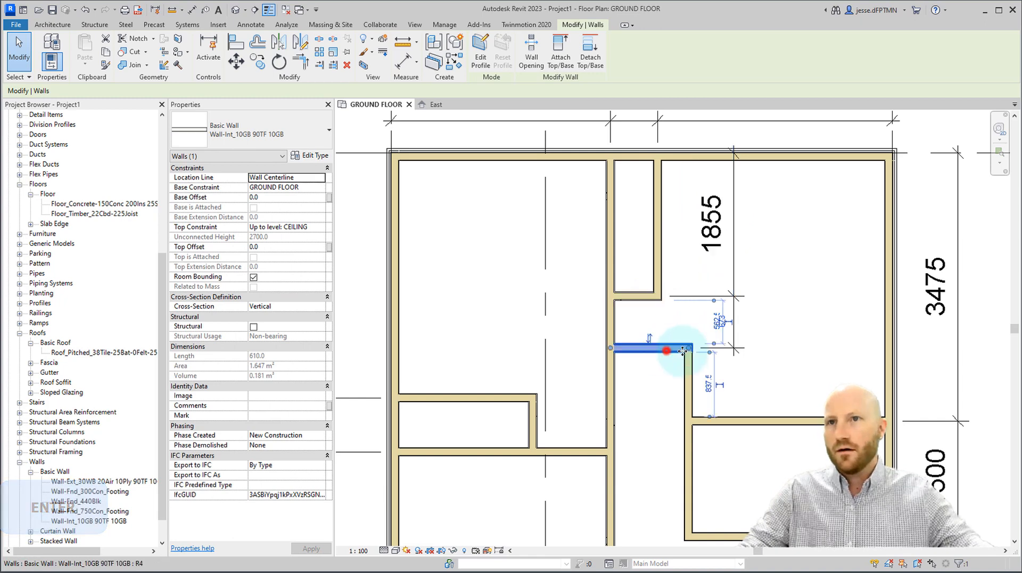
scroll(722, 335, "up", 5)
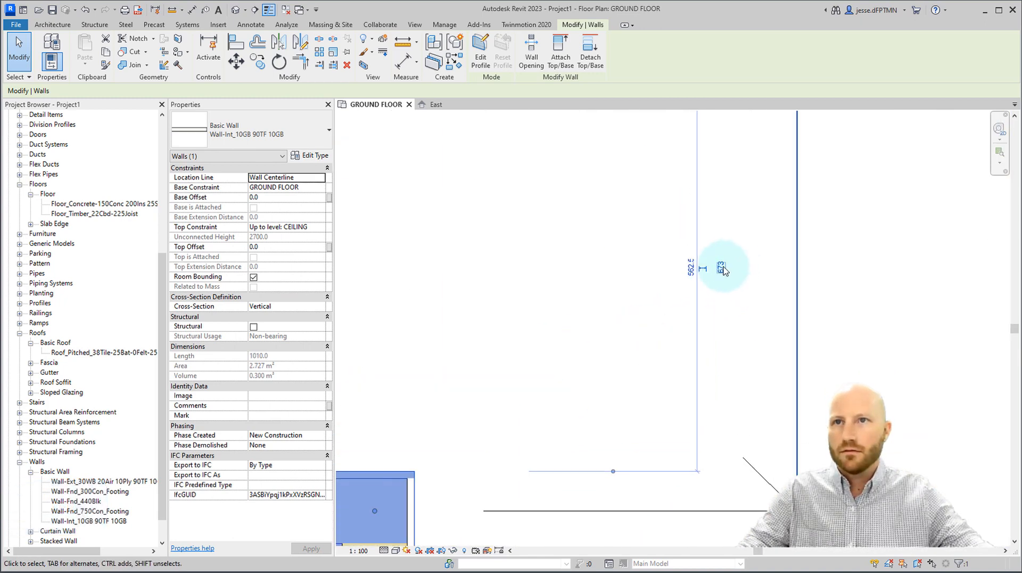
left_click(723, 268)
scroll(737, 279, "down", 3)
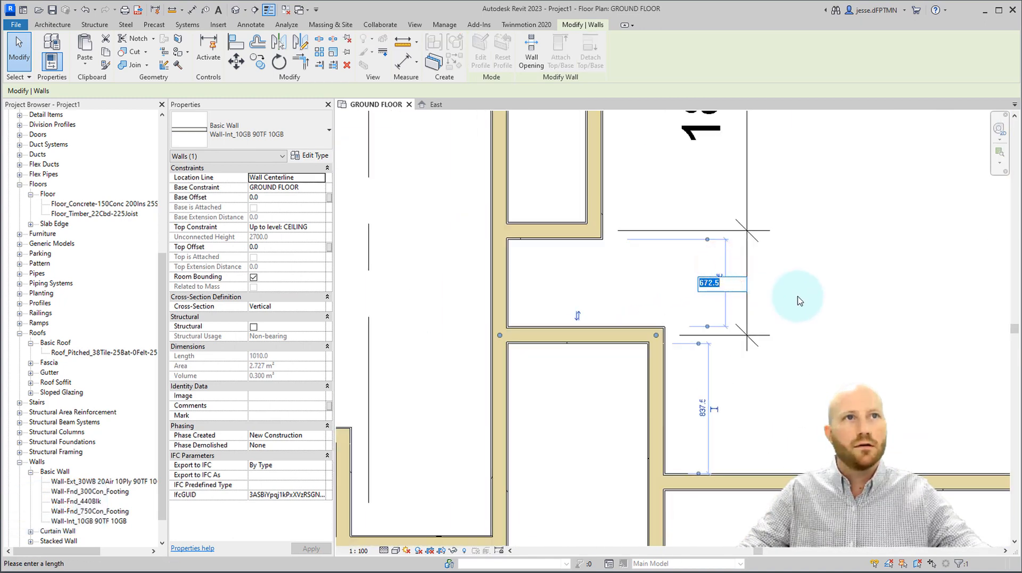
type("1010")
key("Return")
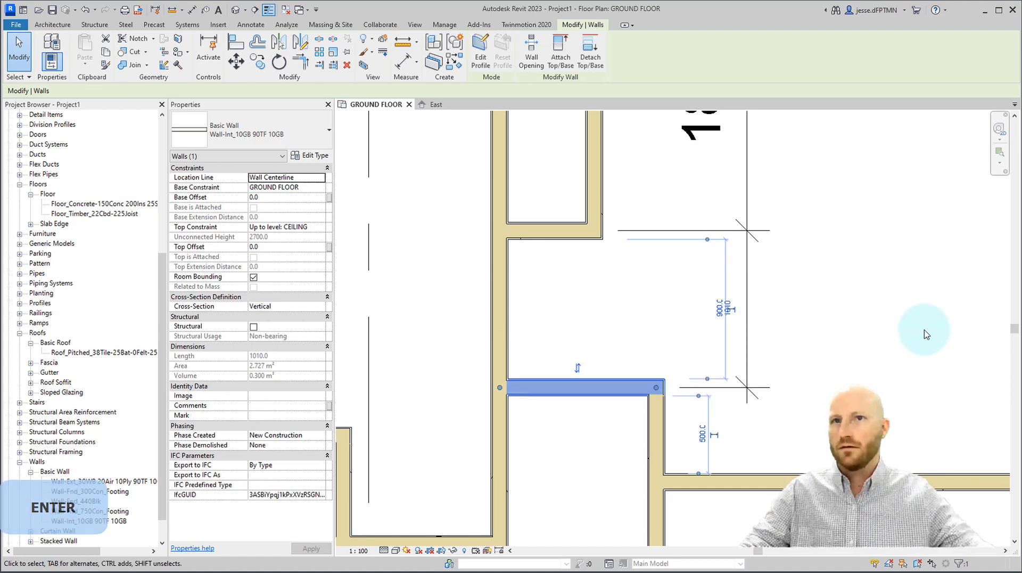
scroll(921, 319, "down", 1)
key("Escape")
scroll(917, 303, "down", 3)
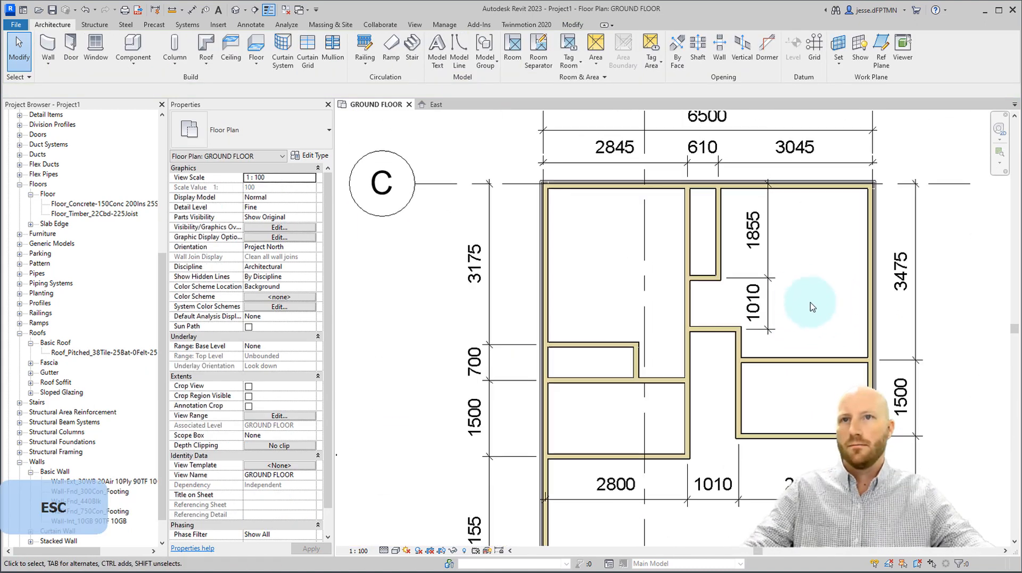
Step: Change the ground floor plan's view scale to 1:50
scroll(809, 290, "down", 2)
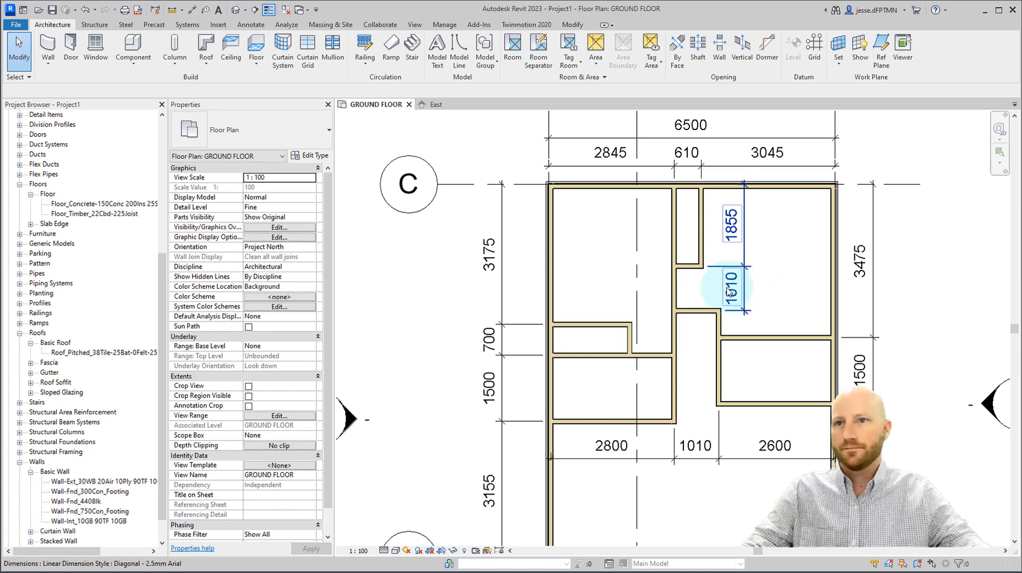
scroll(713, 282, "down", 3)
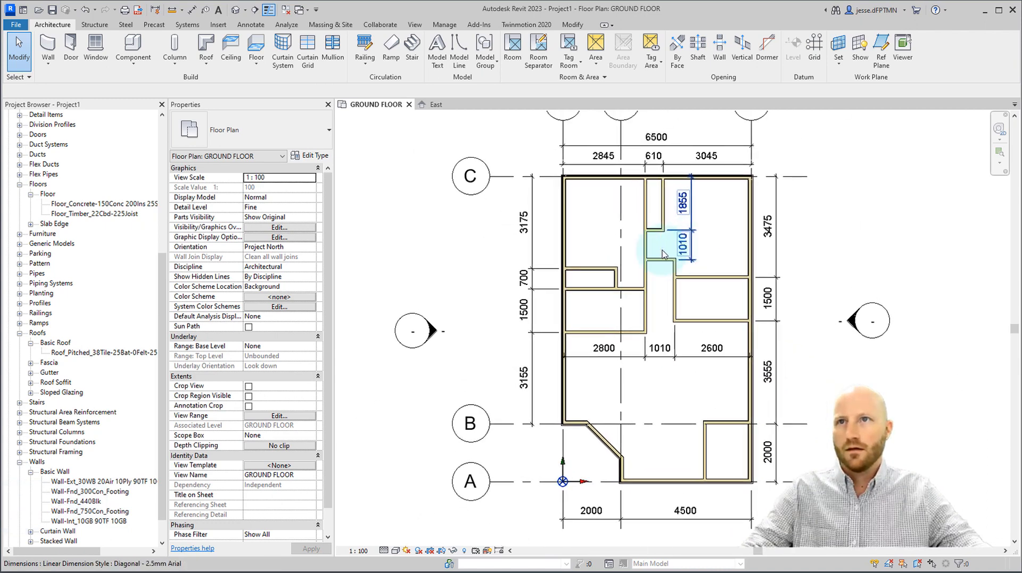
left_click(358, 550)
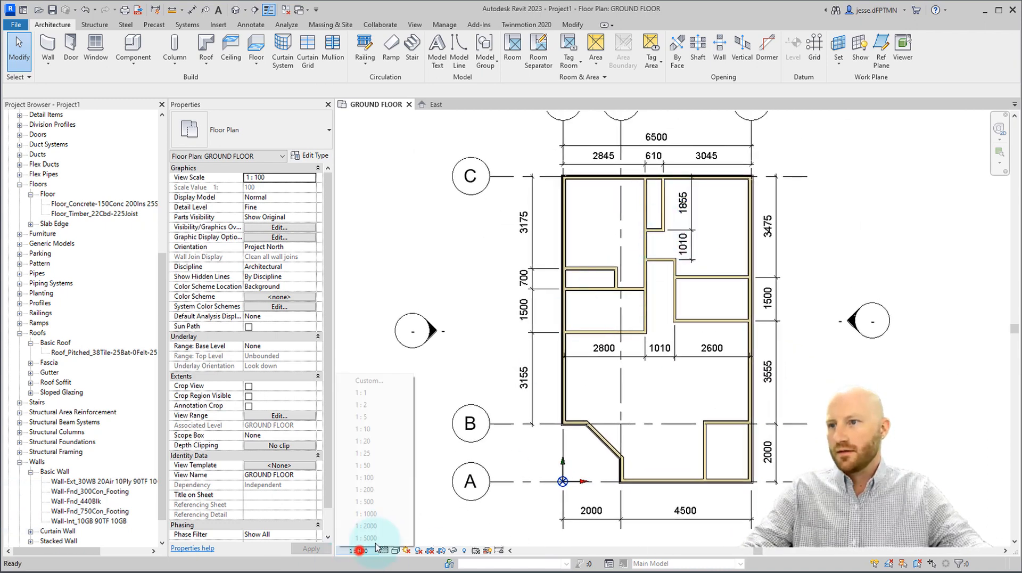
left_click(367, 465)
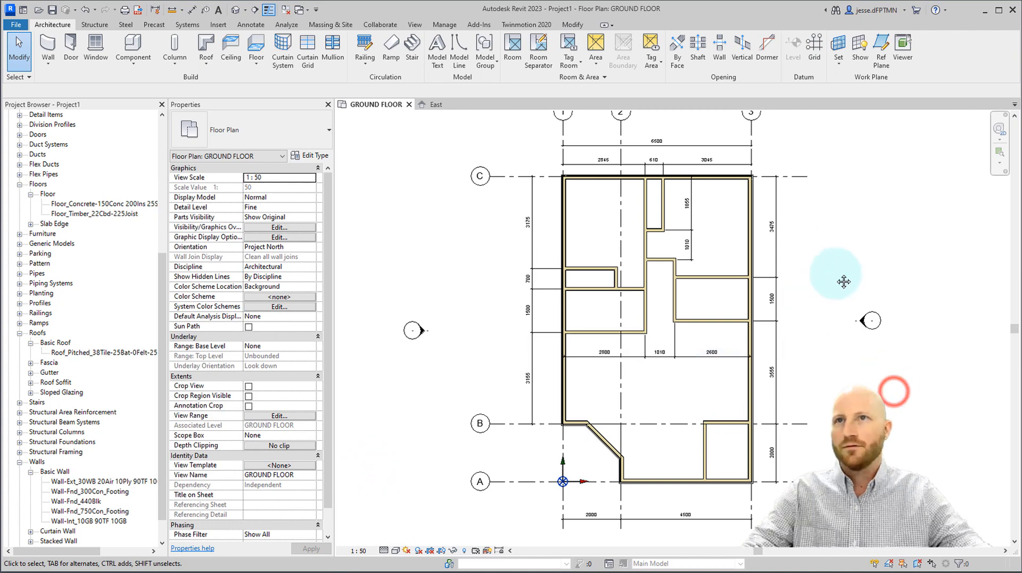
middle_click_drag(844, 282, 838, 317)
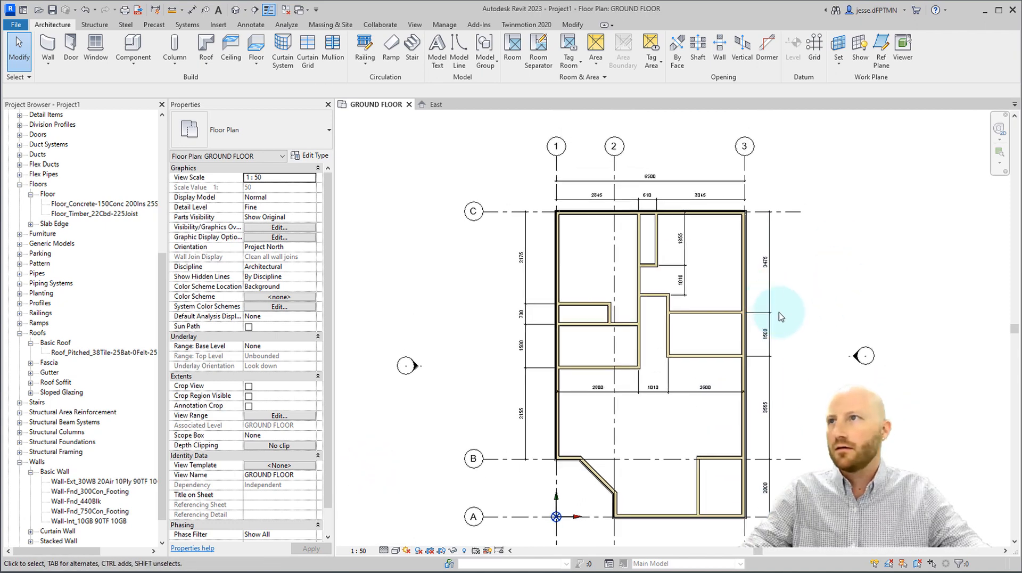
Step: Place a Doors_IntSgl 810x2110mm door centered in the hallway's north end wall, hinged on the west side and swinging north
left_click(70, 49)
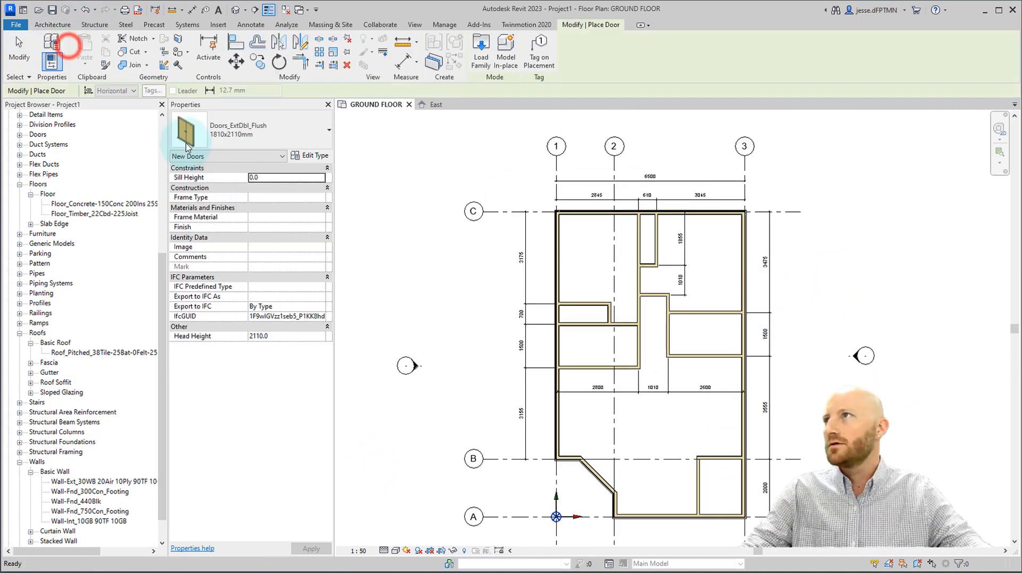
left_click(187, 131)
left_click(228, 239)
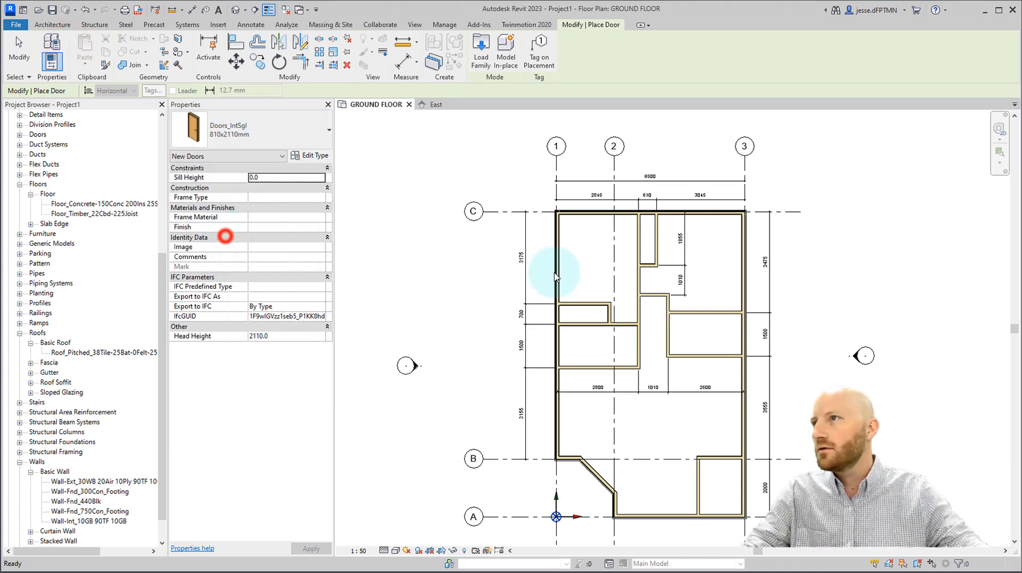
scroll(647, 286, "up", 4)
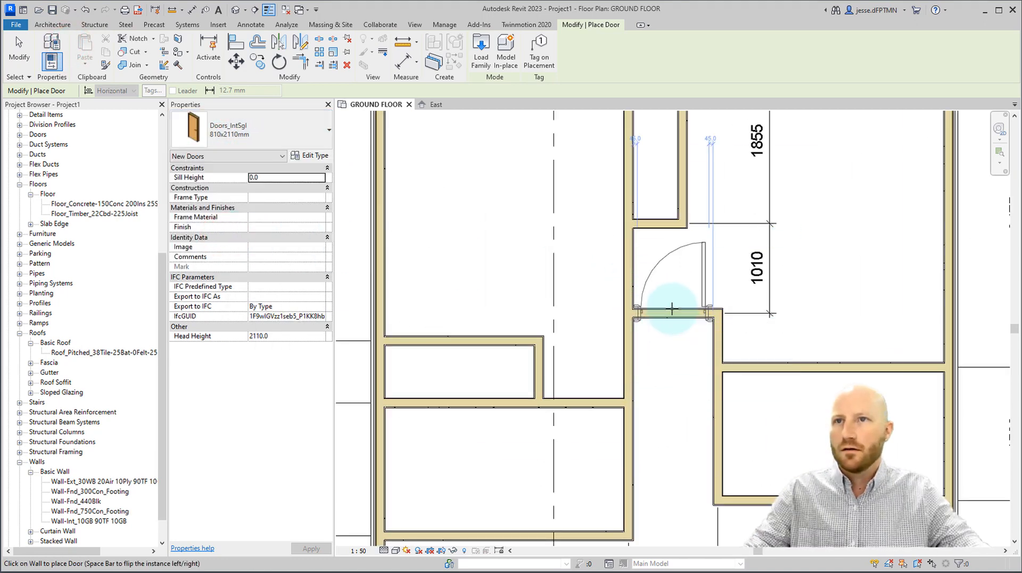
key("space")
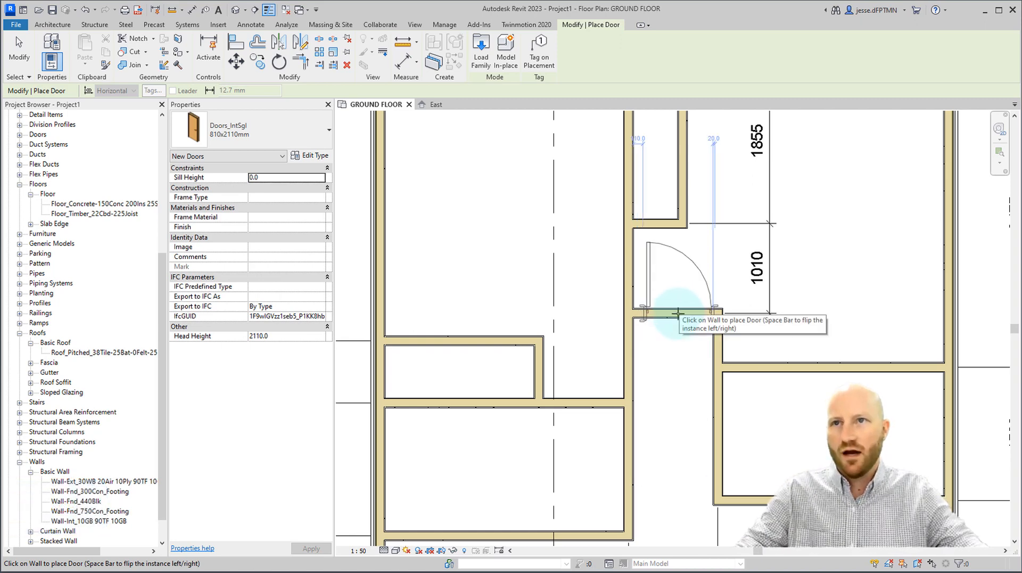
scroll(677, 311, "up", 4)
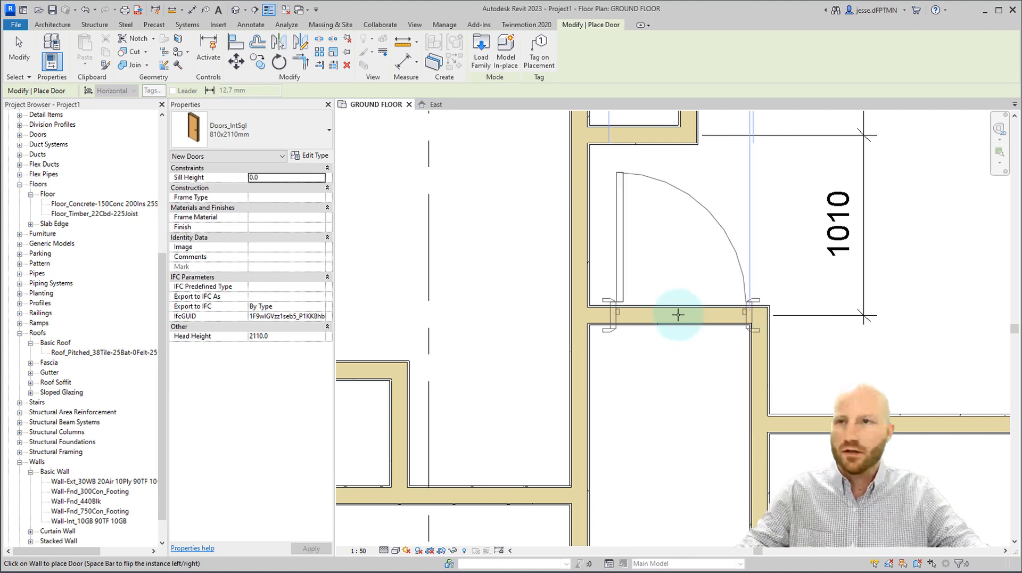
scroll(679, 314, "up", 1)
middle_click_drag(672, 311, 658, 365)
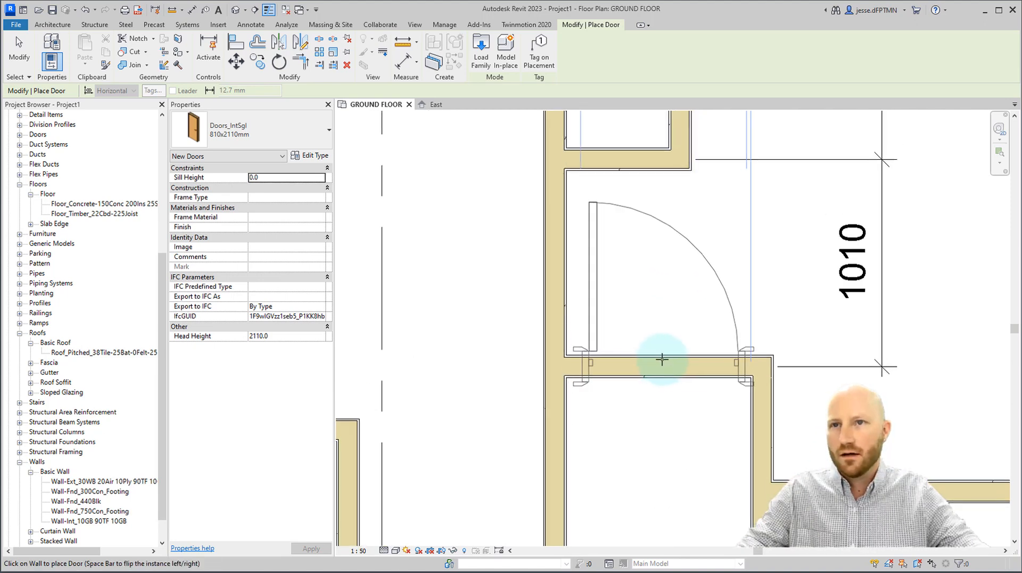
left_click(659, 359)
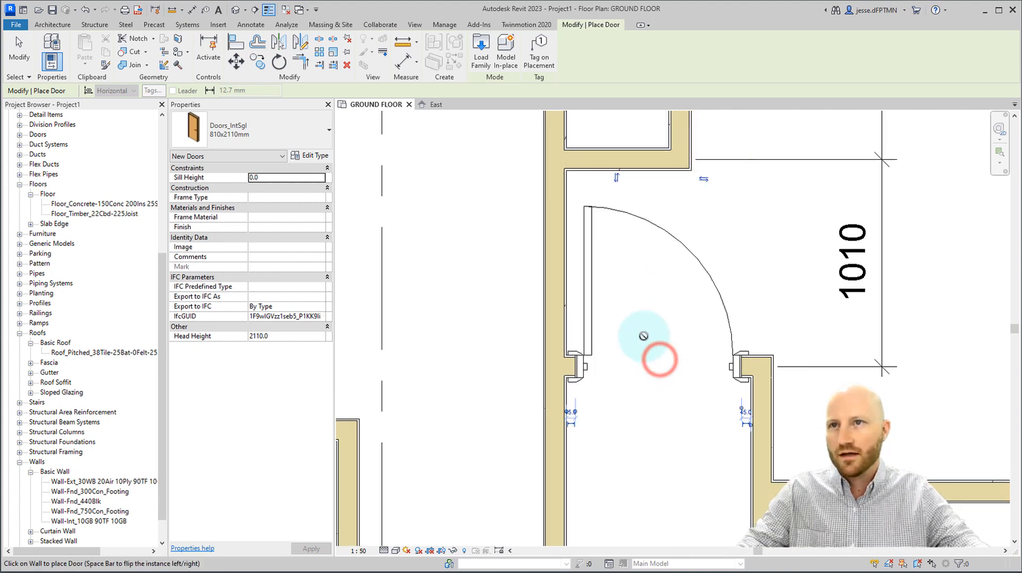
scroll(660, 298, "up", 3)
scroll(568, 403, "up", 2)
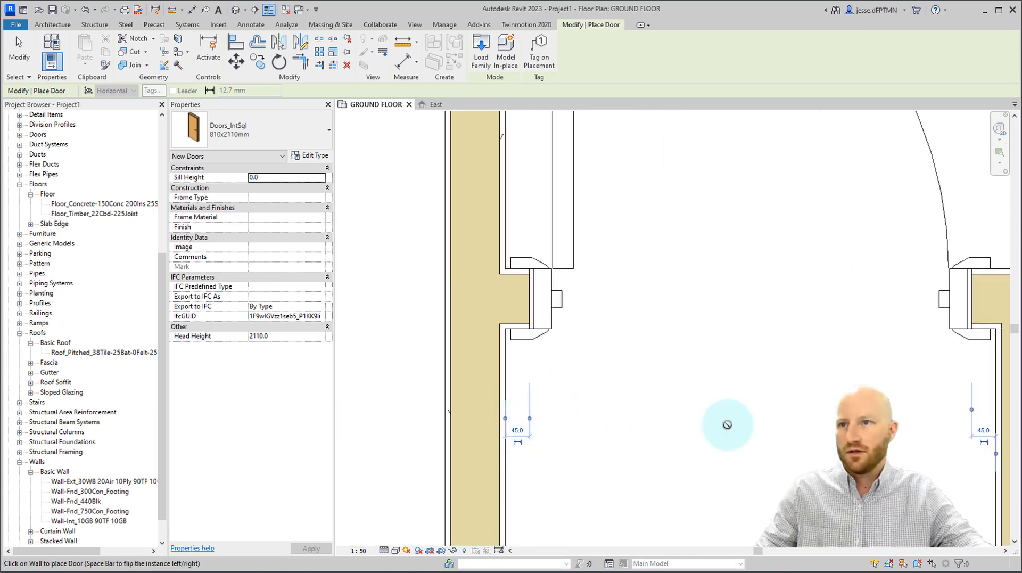
scroll(687, 429, "down", 4)
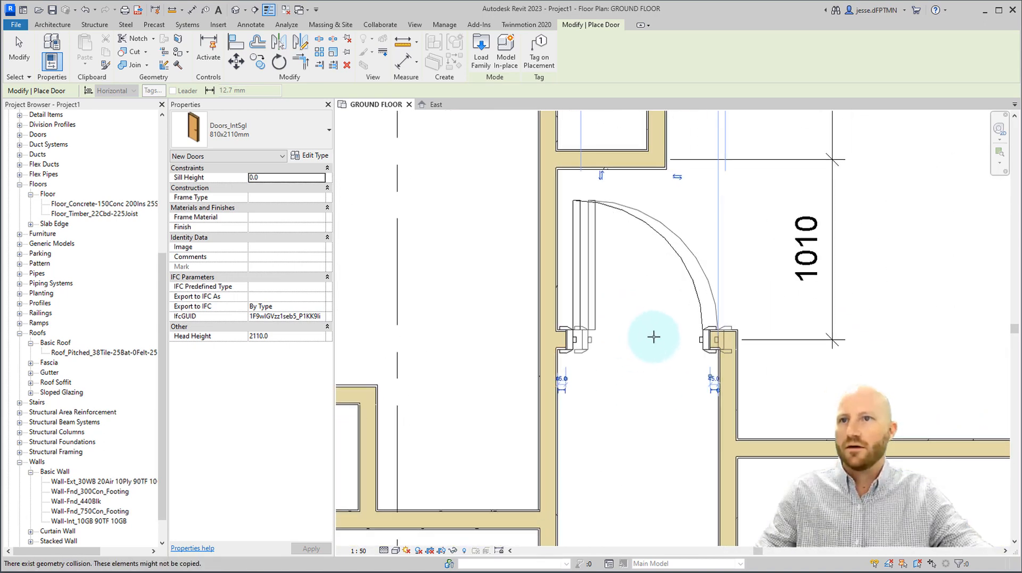
Step: Place another 810x2110mm interior door in the hallway's west wall, swinging into the northwest room beside its south wall
scroll(593, 404, "down", 1)
middle_click_drag(602, 383, 628, 286)
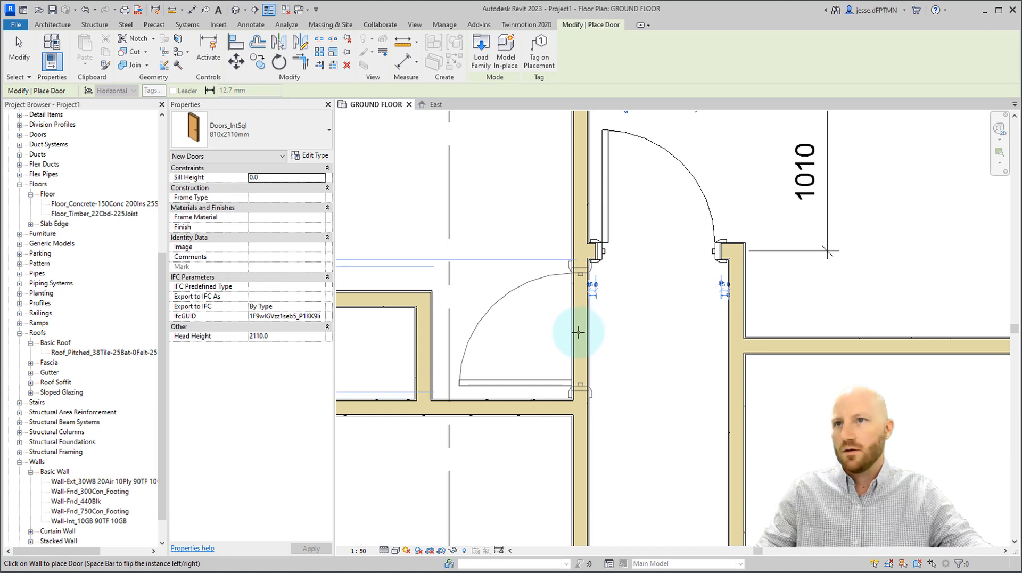
left_click(578, 332)
scroll(612, 406, "up", 3)
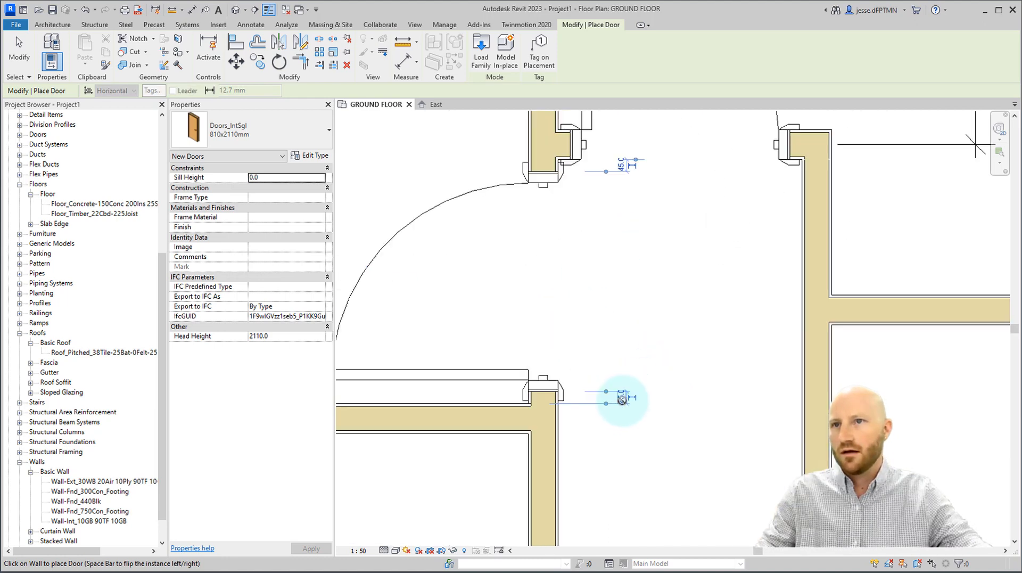
Step: Set the northwest room door's opening 40 mm from the face of the room's south wall, moving the temporary witness line to the opening's edge
key("Escape")
left_click(549, 387)
scroll(598, 400, "up", 1)
left_click(595, 398)
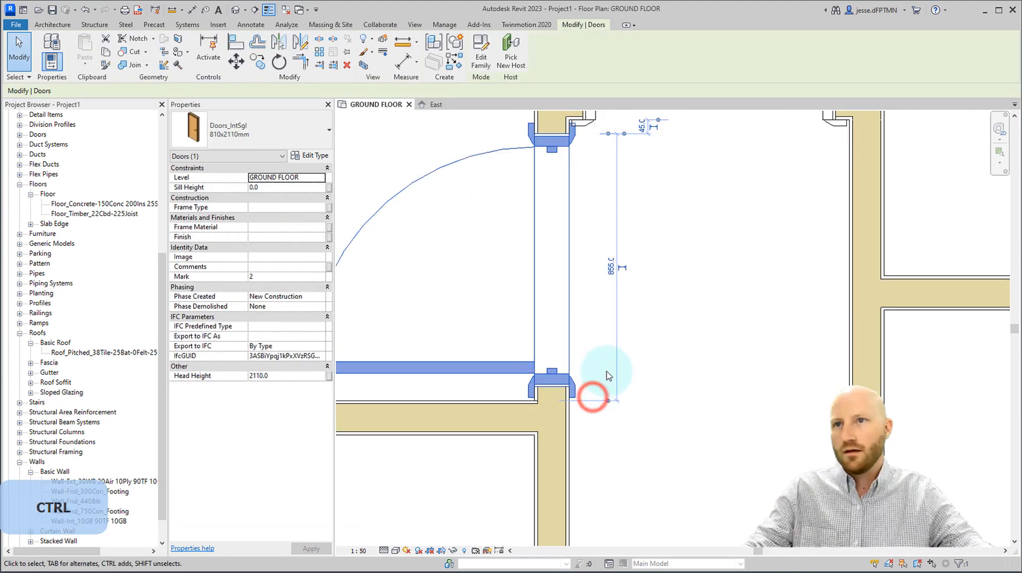
left_click(608, 134)
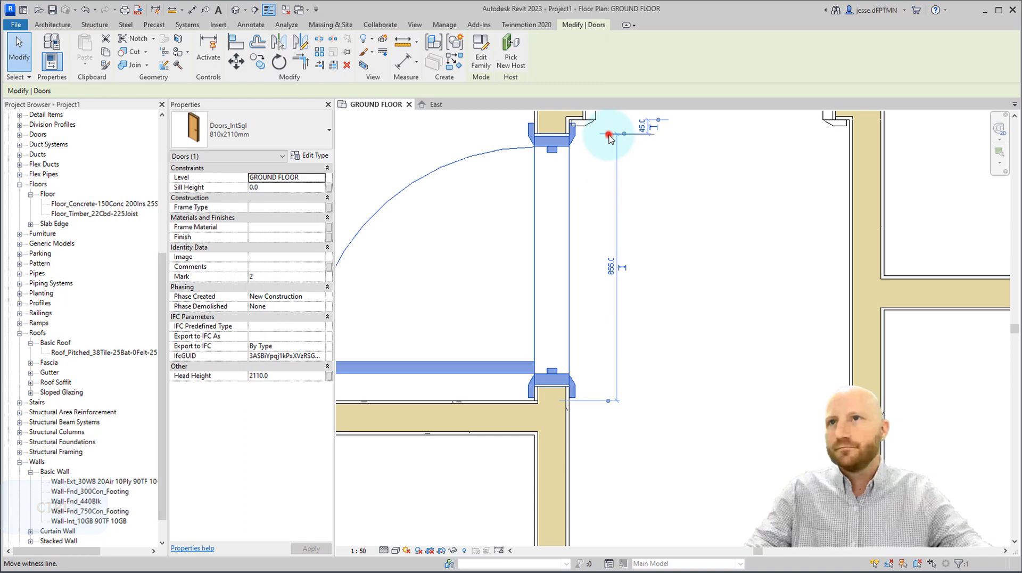
left_click(571, 391)
scroll(614, 394, "up", 2)
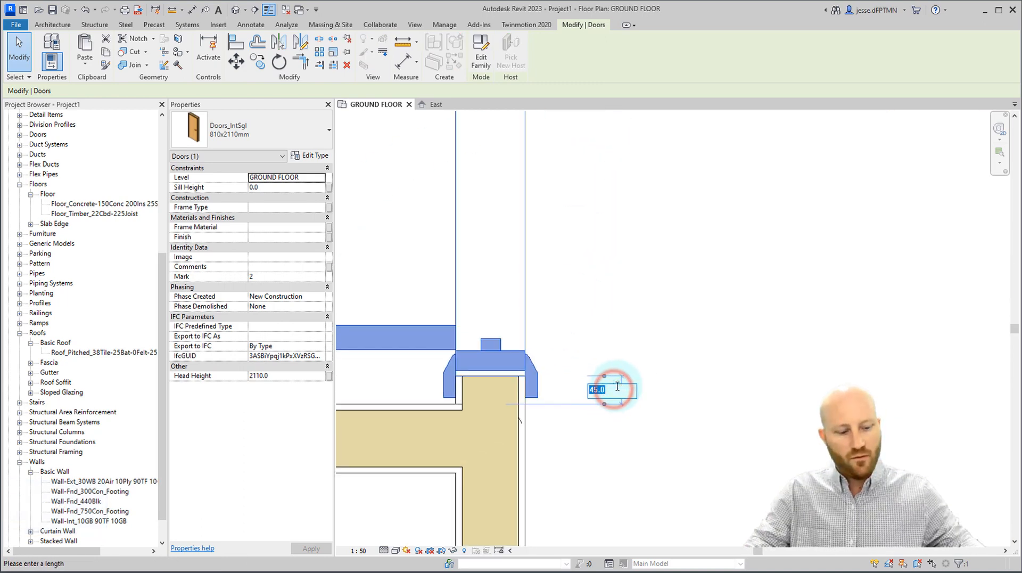
type("40")
key("Return")
scroll(679, 341, "down", 2)
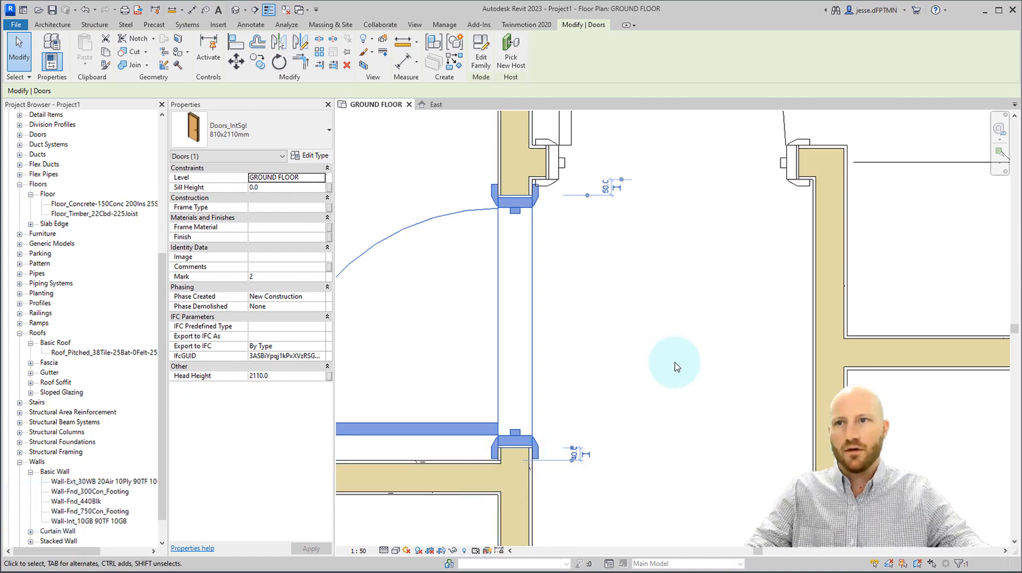
scroll(676, 366, "down", 3)
left_click(709, 361)
scroll(709, 361, "up", 1)
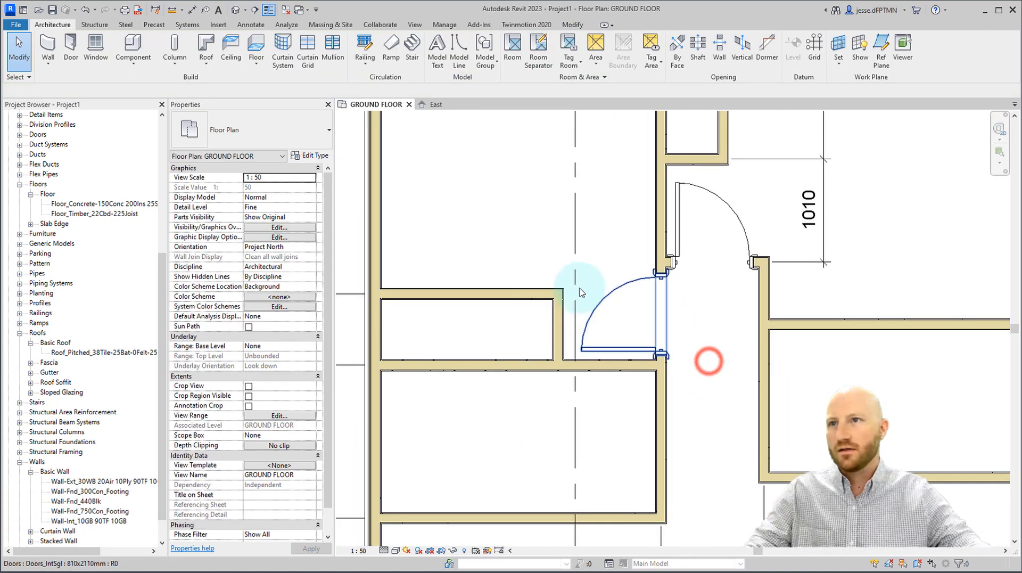
scroll(580, 324, "down", 2)
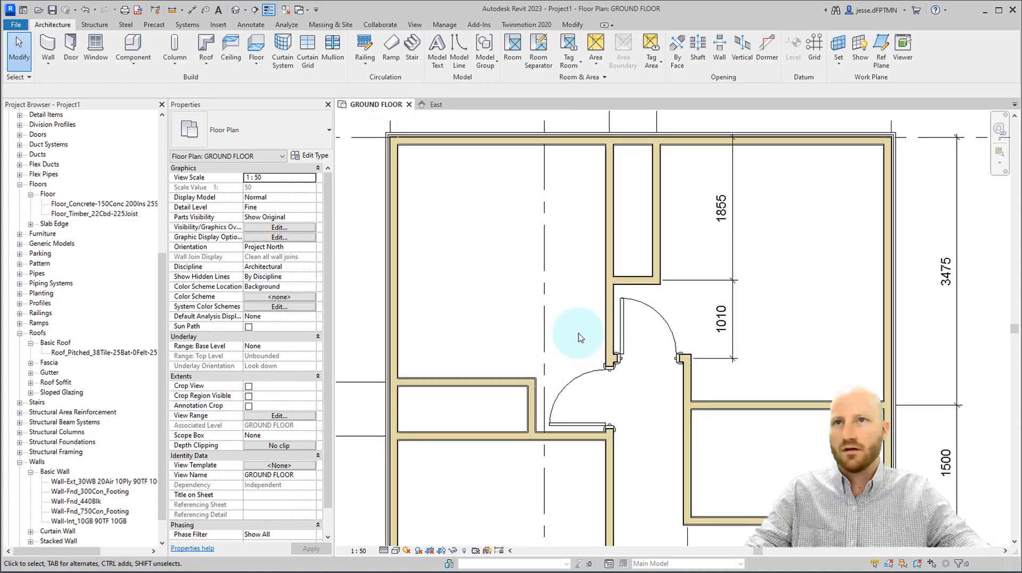
scroll(725, 284, "down", 1)
scroll(721, 395, "up", 1)
left_click(609, 236)
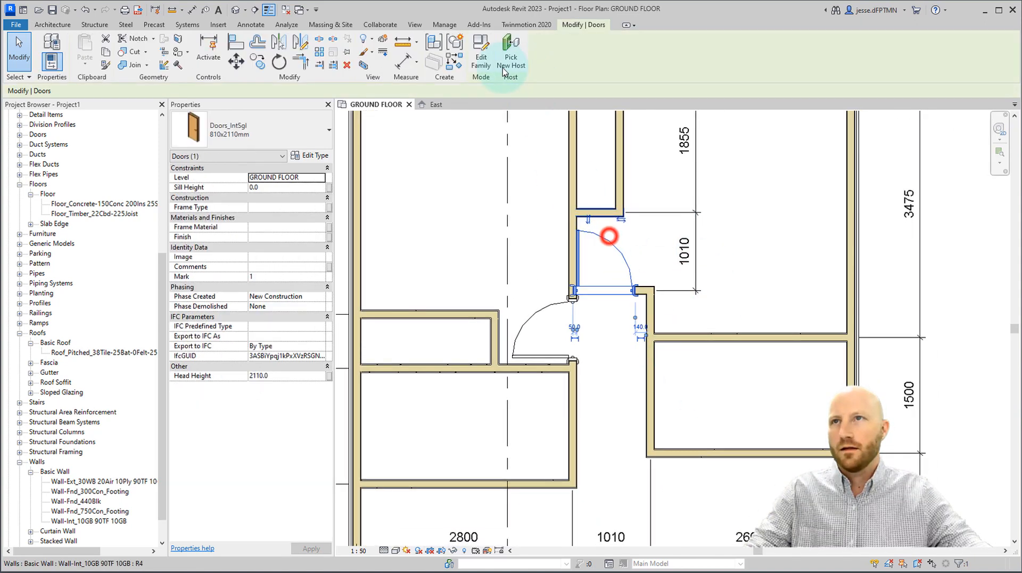
left_click(540, 128)
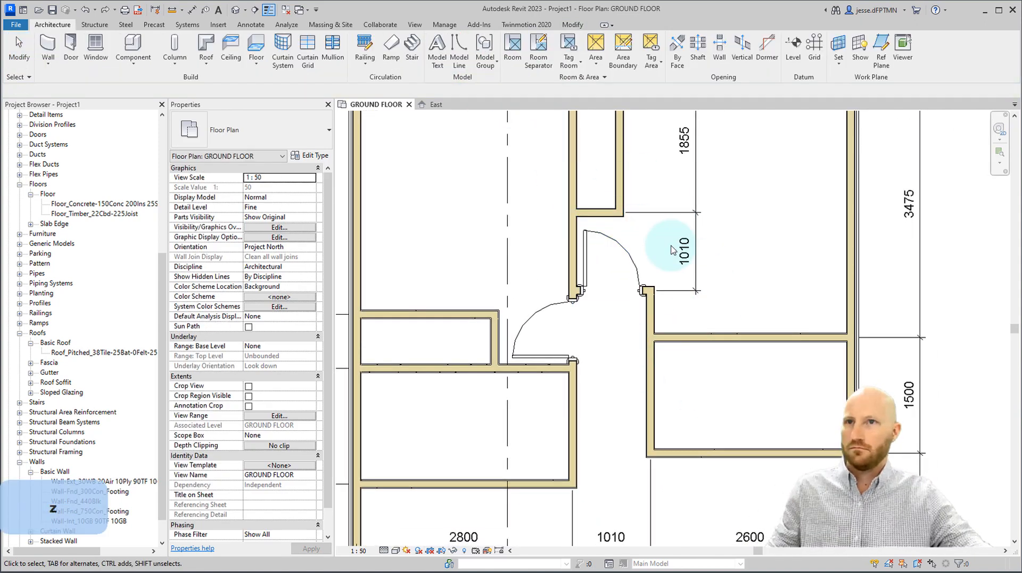
Step: Place a matching 810x2110mm interior door in the east room's north wall beside its west wall, hinged on the west and swinging south
left_click(630, 254)
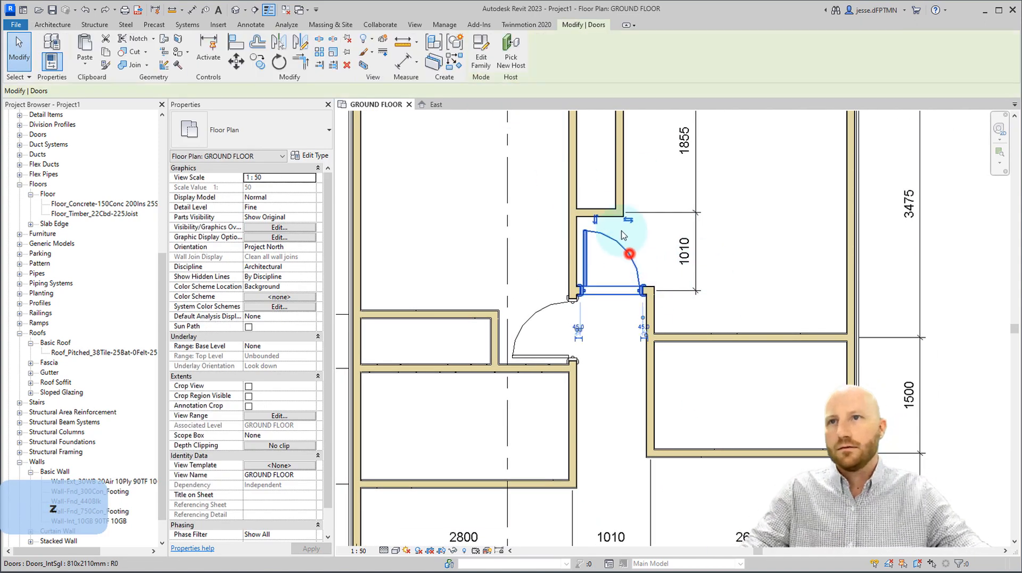
left_click(454, 63)
scroll(695, 341, "up", 2)
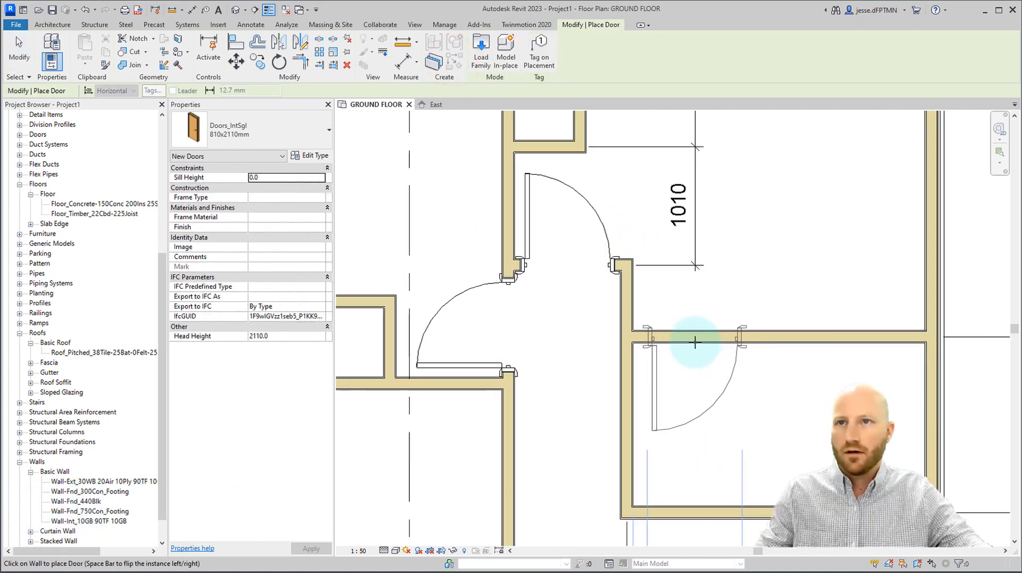
left_click(686, 341)
scroll(687, 341, "down", 1)
middle_click_drag(687, 342, 698, 277)
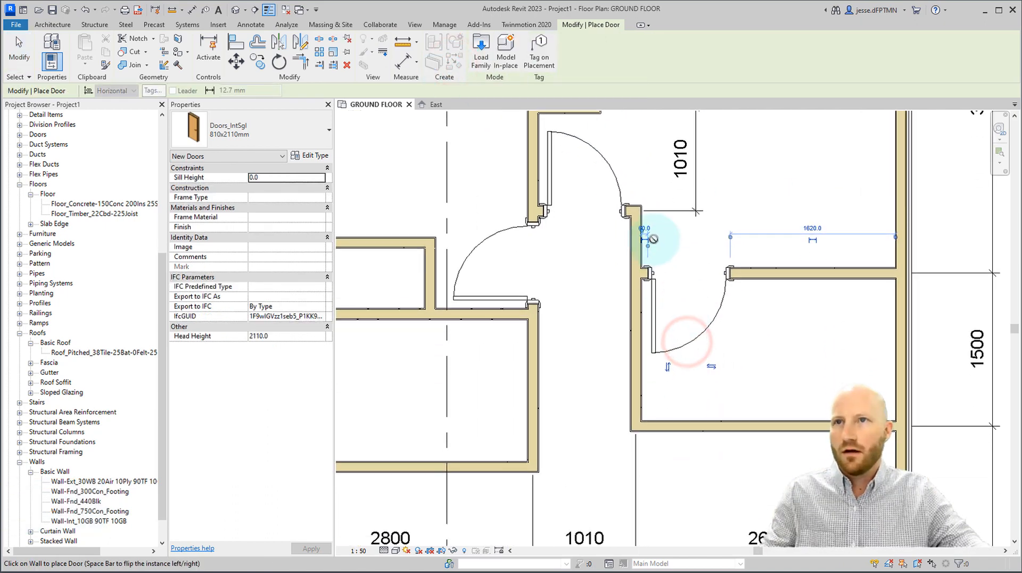
Step: Set the east room door's opening 40 mm from the face of the room's west wall
scroll(651, 239, "up", 3)
left_click(637, 224)
type("40")
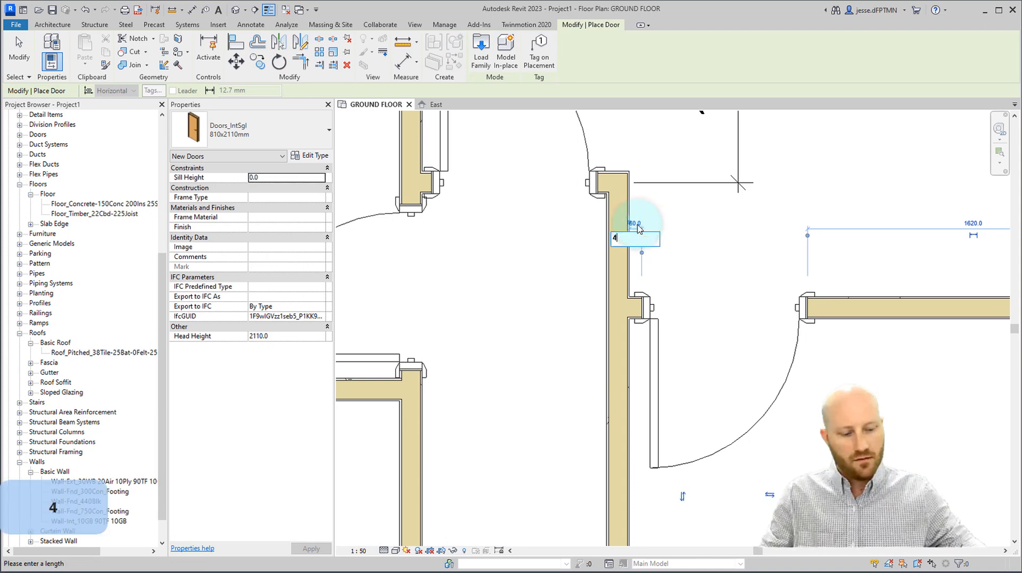
key("Return")
Step: Place an 810x2110mm door in the hallway's west wall, swinging into the small west room, hinged 40 mm from that room's south wall
scroll(490, 392, "down", 1)
middle_click_drag(491, 392, 702, 282)
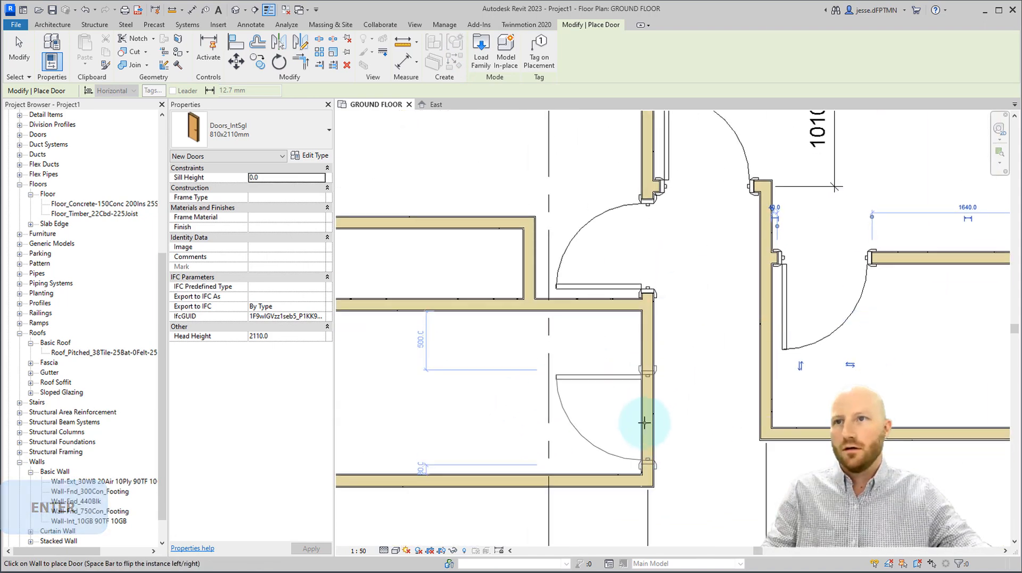
key("space")
scroll(643, 420, "up", 2)
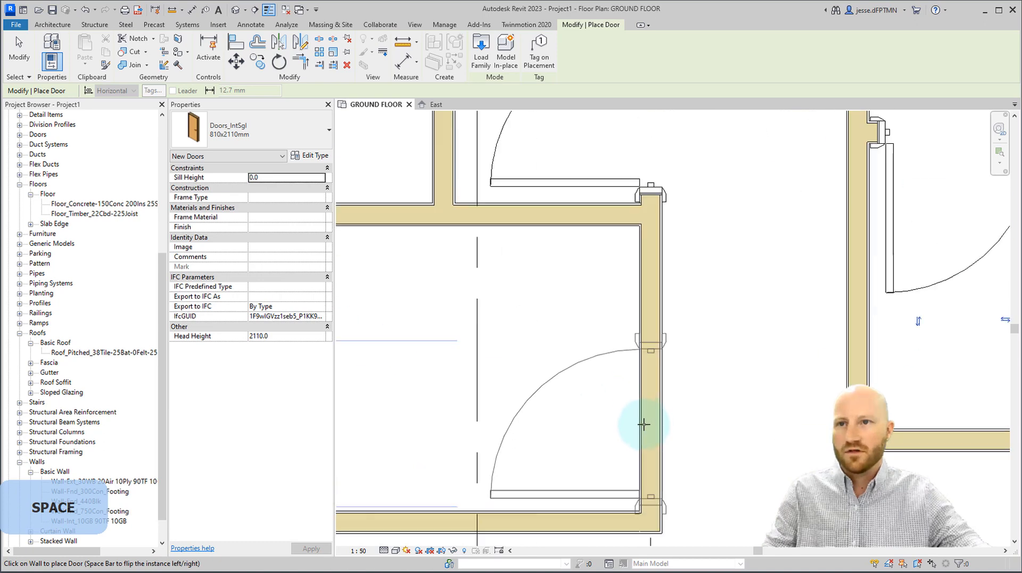
left_click(629, 341)
scroll(662, 303, "down", 4)
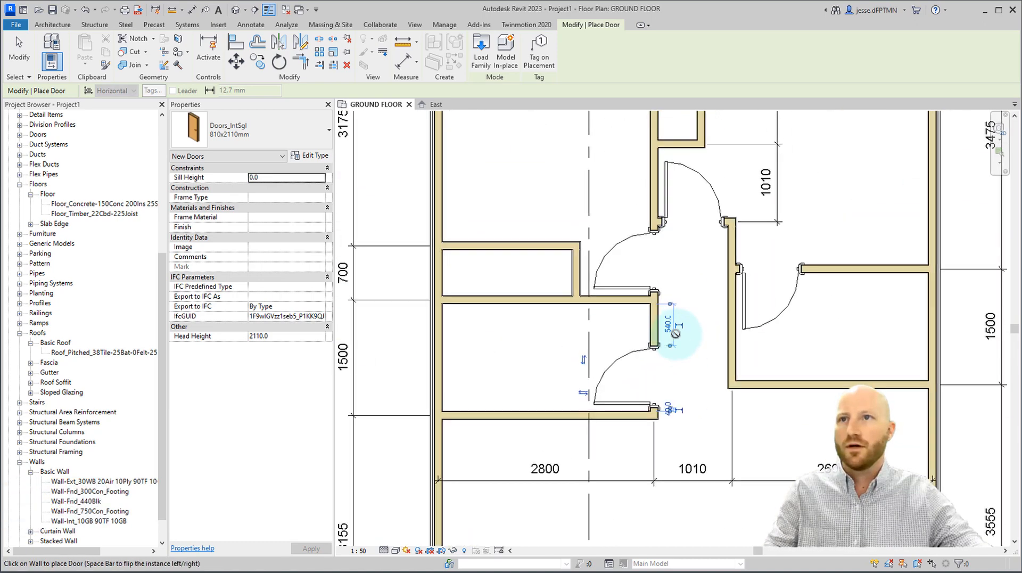
key("Escape")
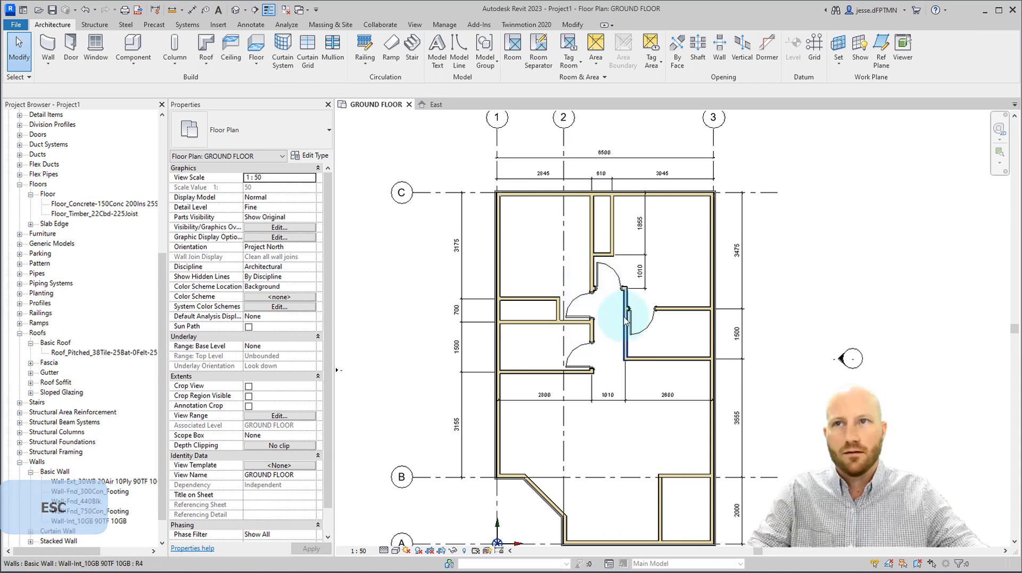
Step: Place a matching 810x2110mm door in the small southeast room's north wall, hinged on the west side and swinging south into the room
middle_click_drag(623, 434, 578, 351)
left_click(542, 273)
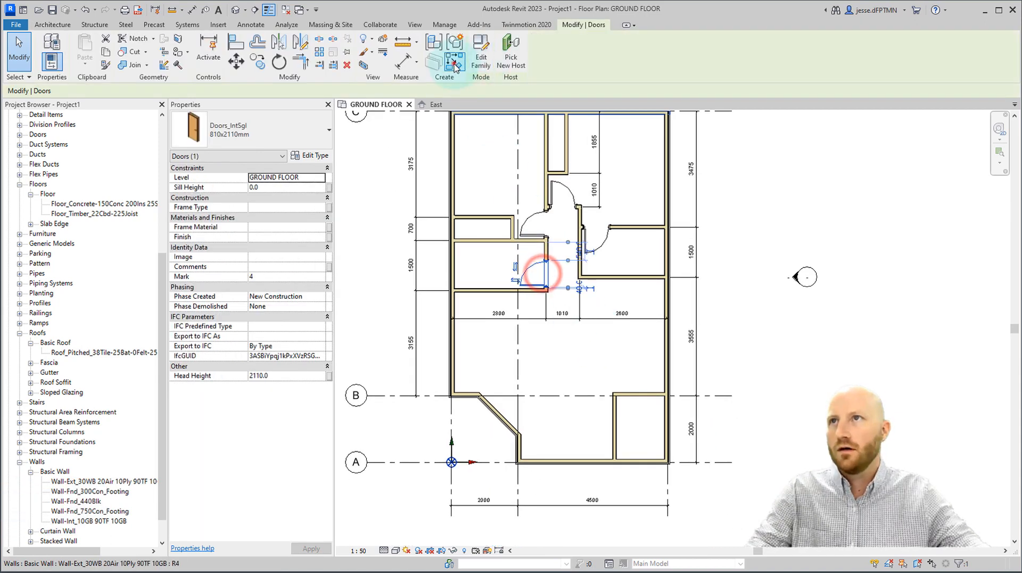
left_click(454, 66)
scroll(623, 402, "up", 5)
key("space")
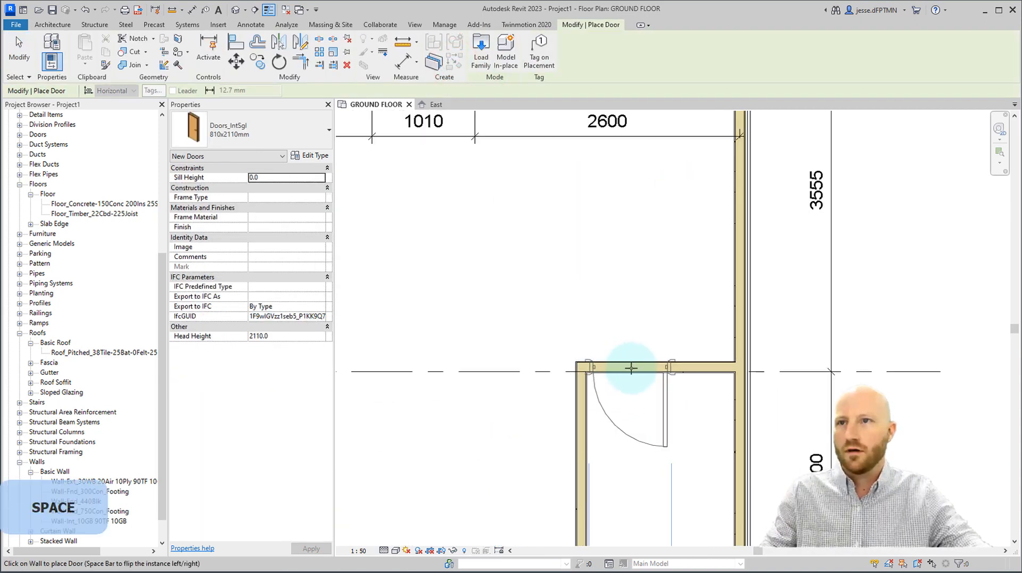
scroll(631, 367, "up", 2)
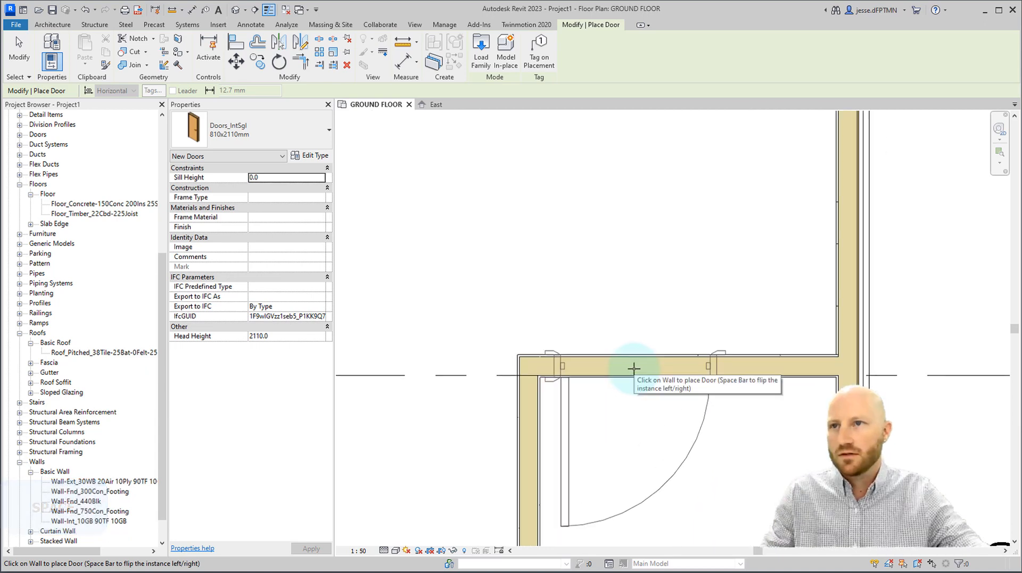
scroll(631, 367, "down", 5)
key("Escape")
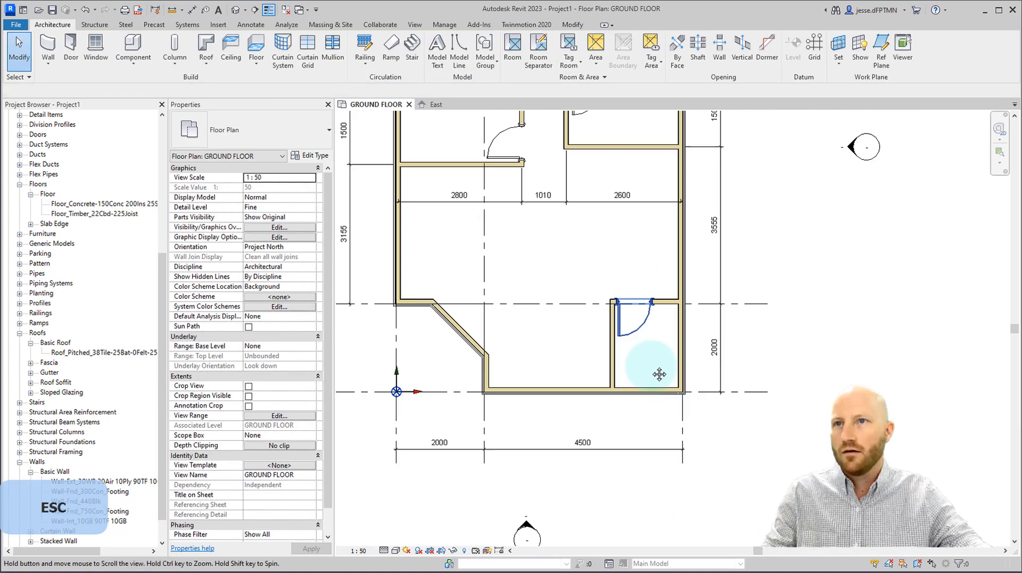
Step: Start placing a door using the Doors_IntSgl 1010x2110mm type
middle_click_drag(602, 335, 632, 342)
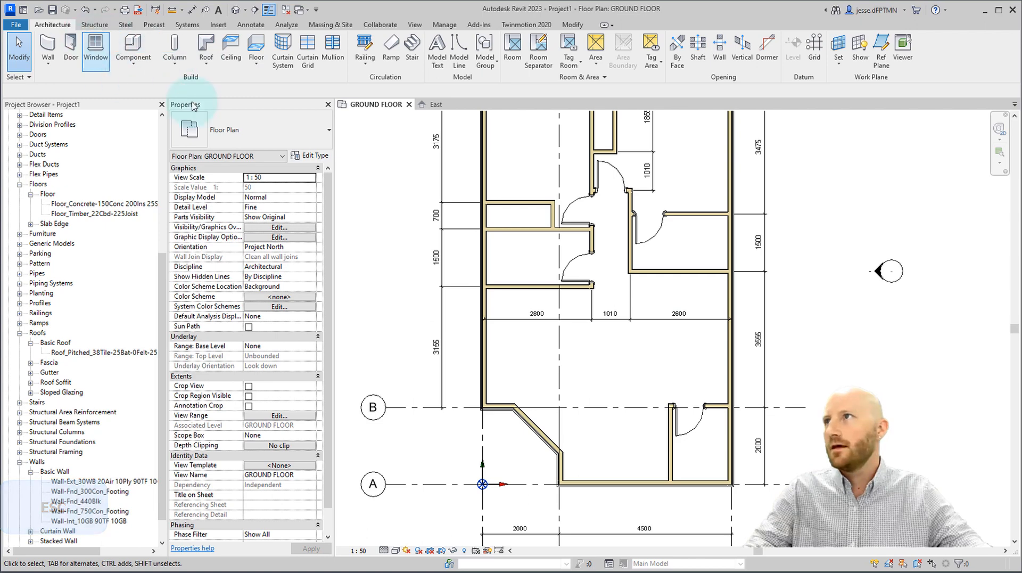
left_click(71, 46)
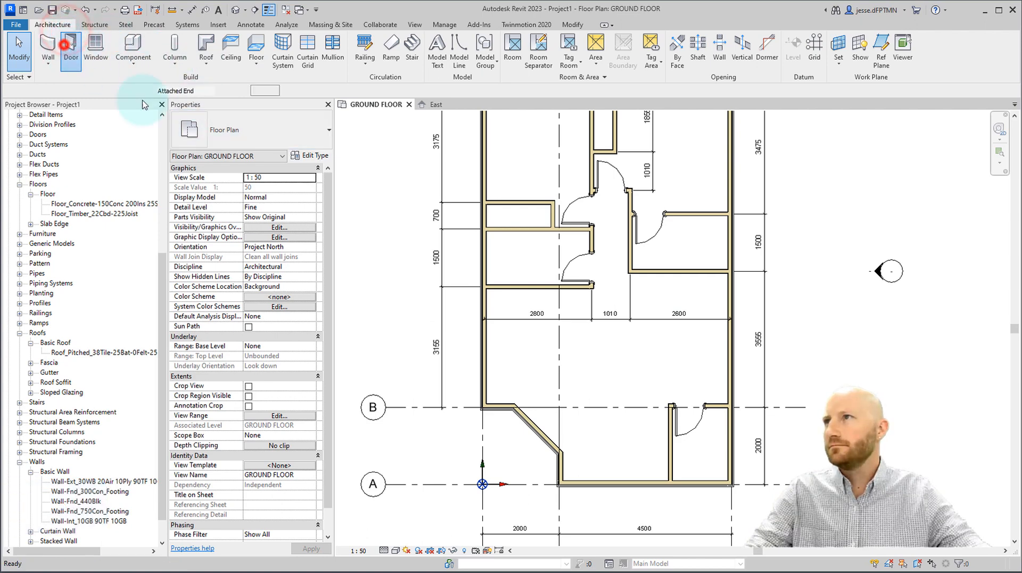
left_click(197, 129)
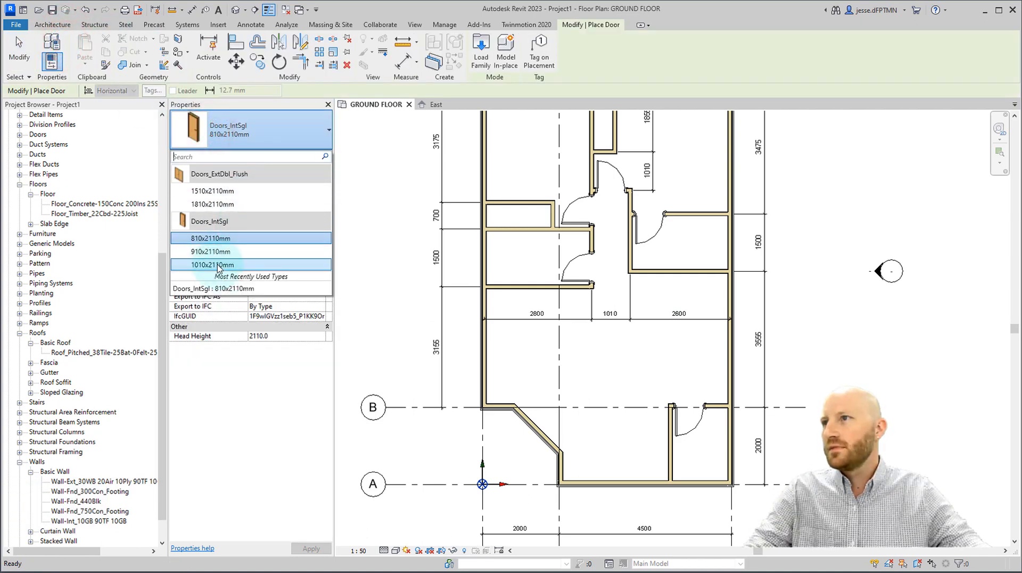
left_click(214, 260)
Step: Try placing the 1010x2110mm door in the angled southwest wall, hinged at its northwest end and swinging inward
scroll(525, 405, "up", 4)
key("space")
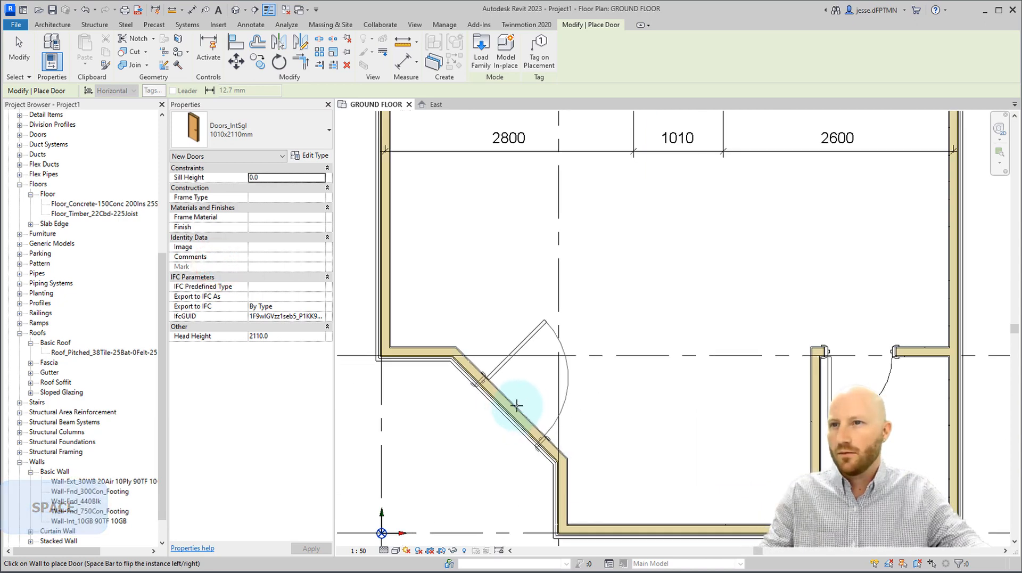
left_click(515, 407)
scroll(616, 376, "down", 2)
key("Escape")
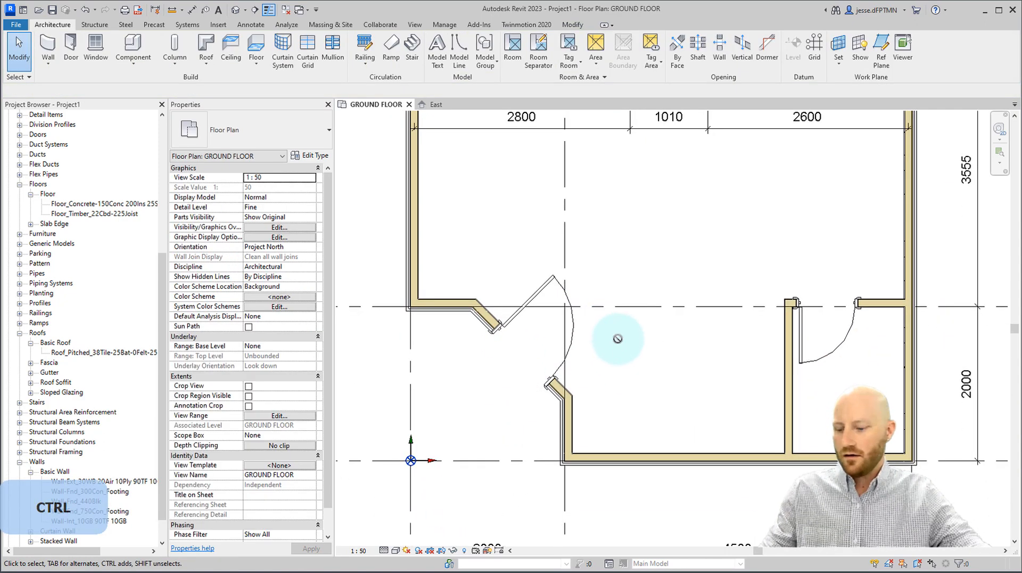
key("ctrl+z")
key("Escape")
Step: Draw a thin detail line from the angled southwest wall's midpoint into the room, perpendicular to the wall at 45°
key("l")
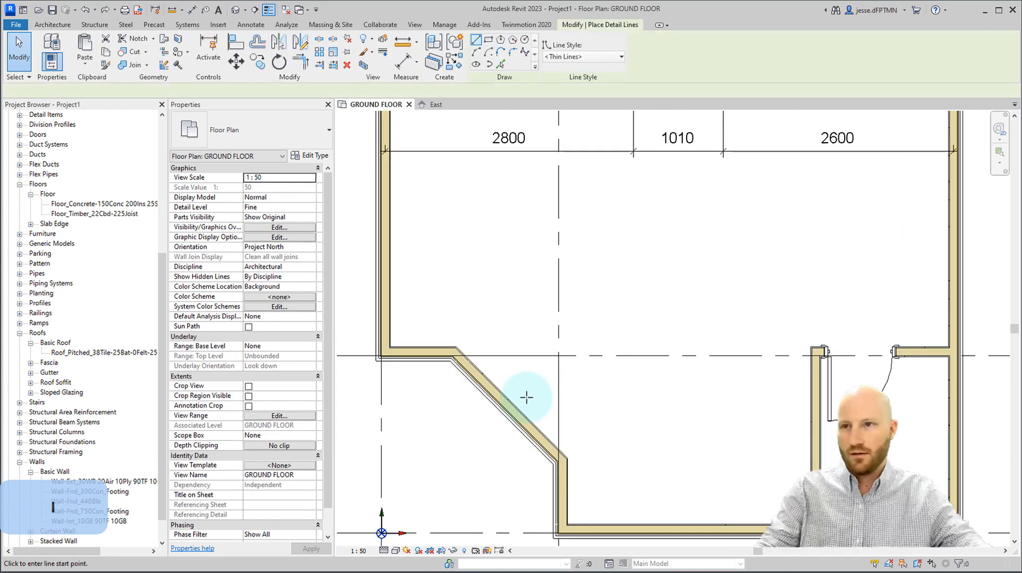
left_click(508, 406)
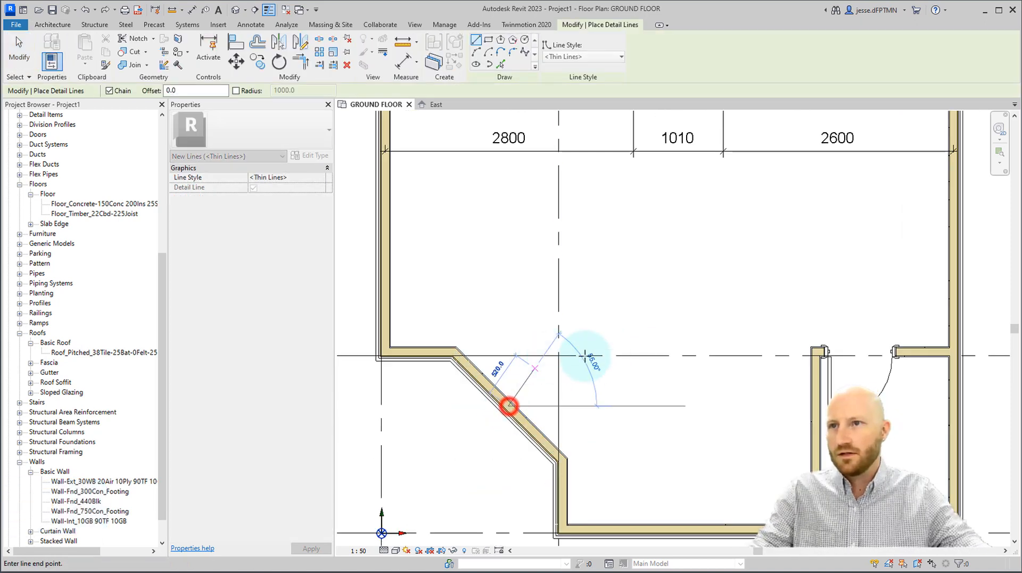
left_click(593, 320)
key("Escape")
key("Escape")
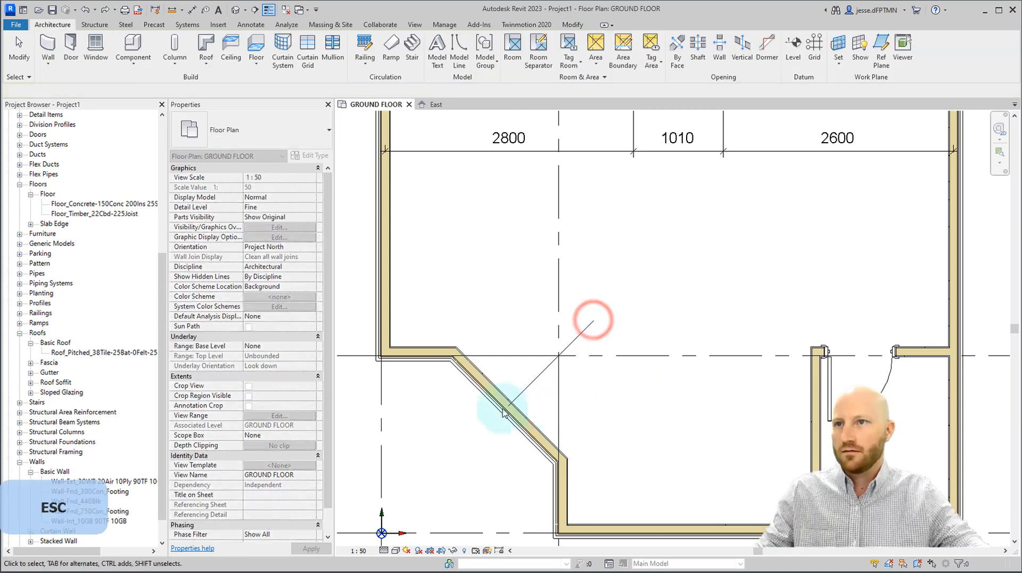
Step: Edit the ground floor slab's boundary and add a boundary line picked along the outer framing face of the angled southwest wall
middle_click_drag(569, 379, 579, 360)
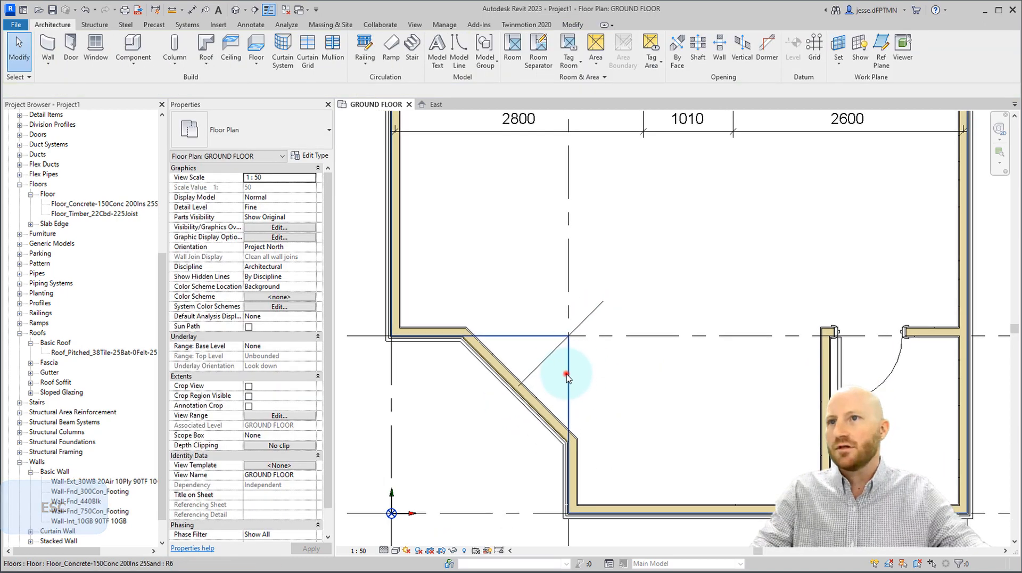
left_click(566, 374)
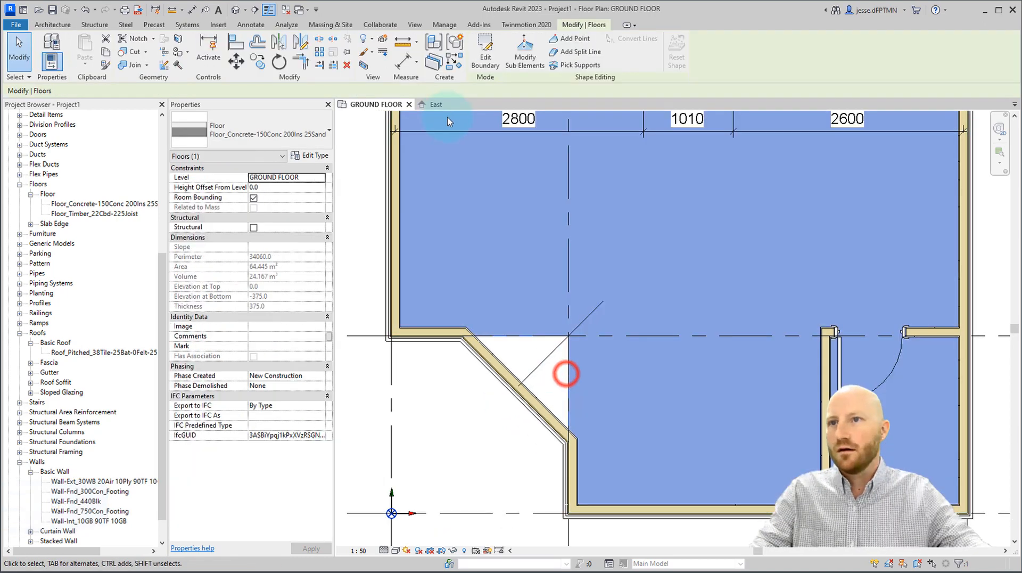
left_click(482, 58)
left_click(583, 64)
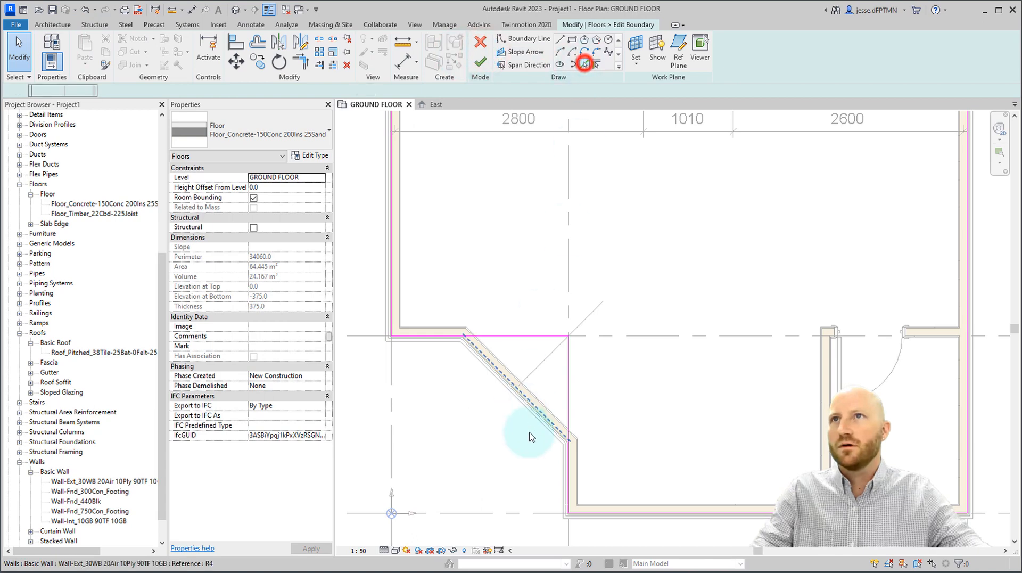
scroll(529, 433, "up", 6)
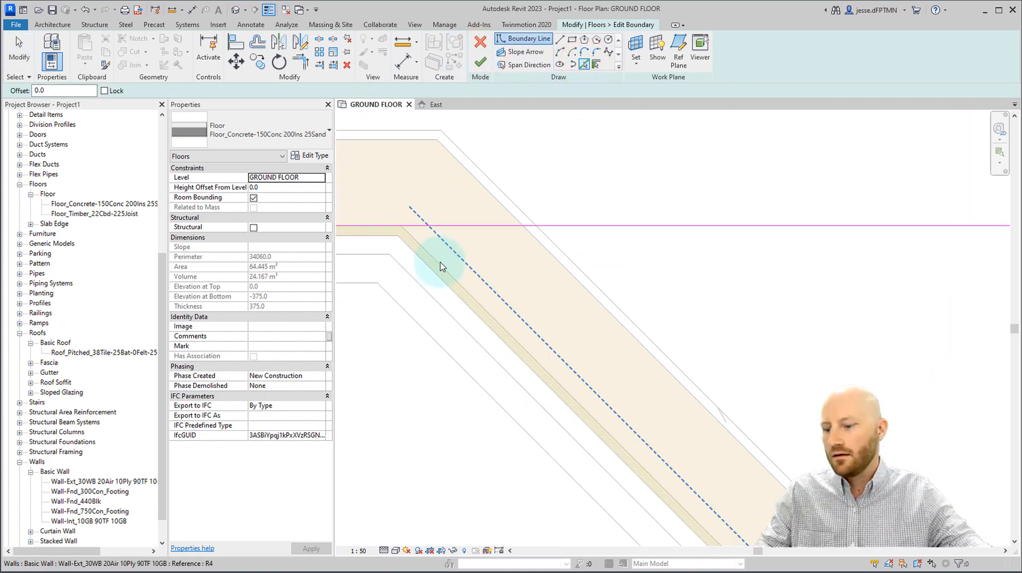
key("Tab")
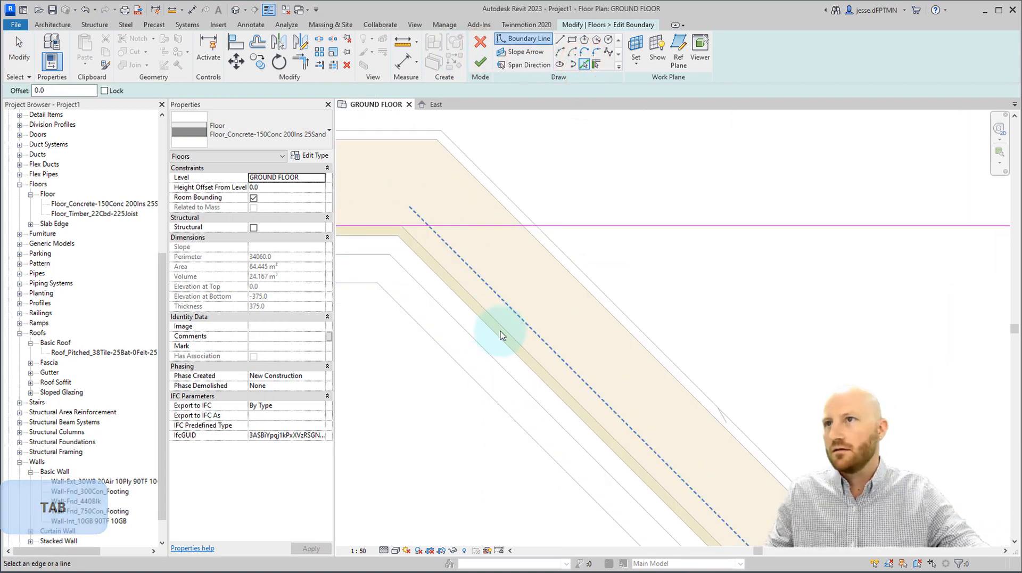
middle_click_drag(502, 333, 449, 262)
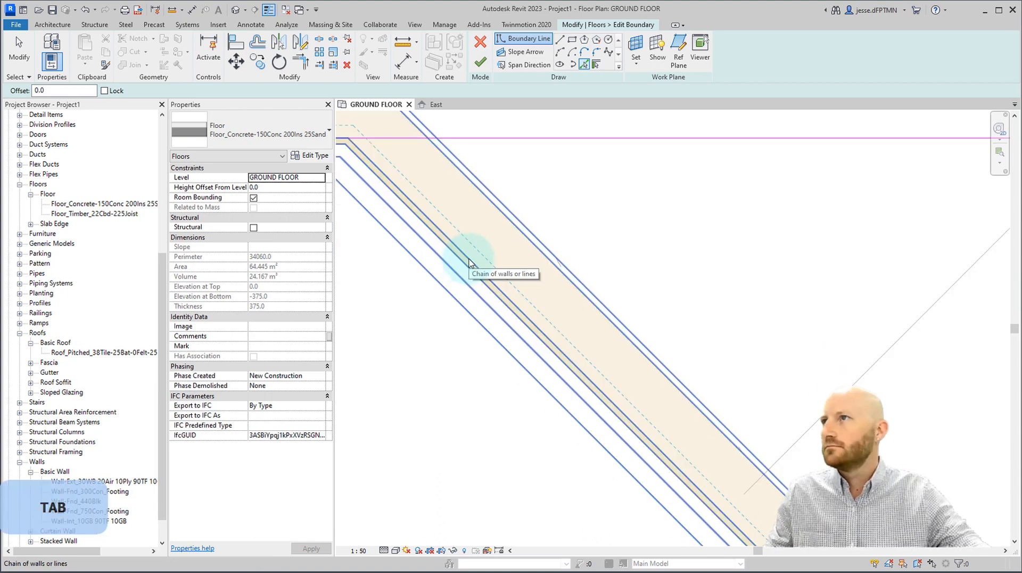
key("Tab")
key("Tab")
key("Tab")
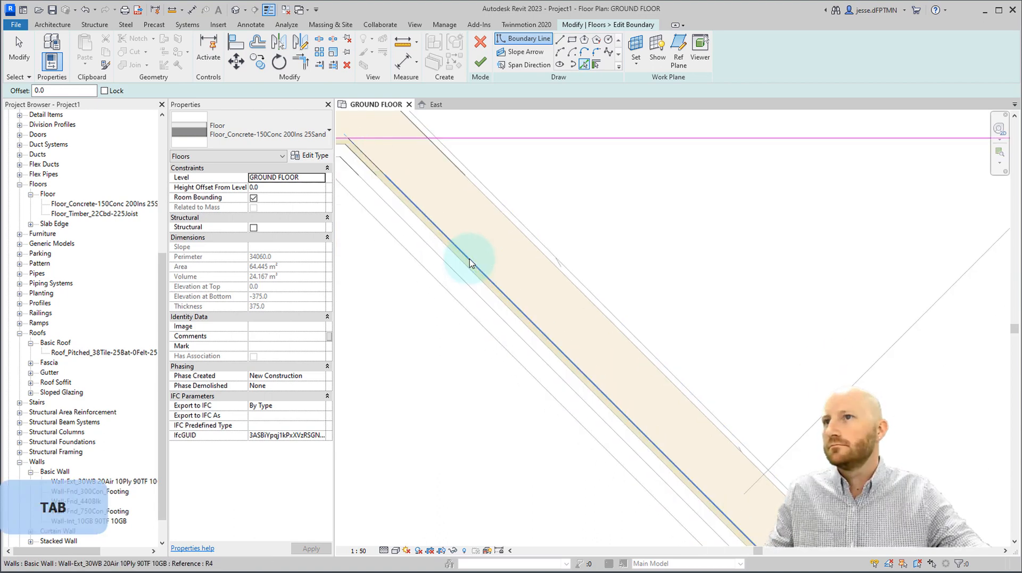
left_click(470, 261)
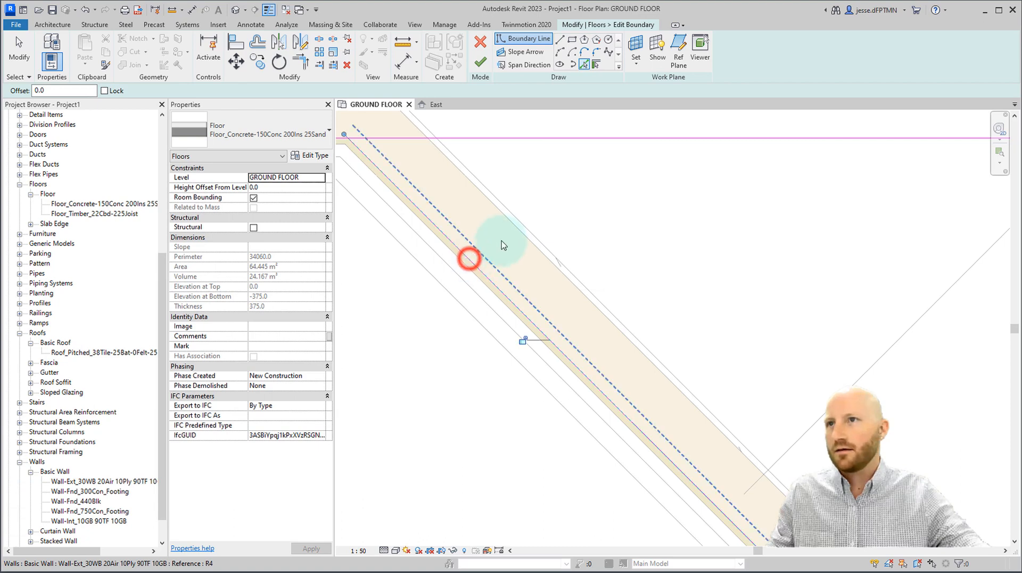
Step: Trim the diagonal boundary line into corners with the adjoining horizontal and vertical slab edges, and finish the floor boundary edit
scroll(527, 250, "down", 2)
key("Escape")
key("Escape")
key("t")
key("r")
left_click(476, 234)
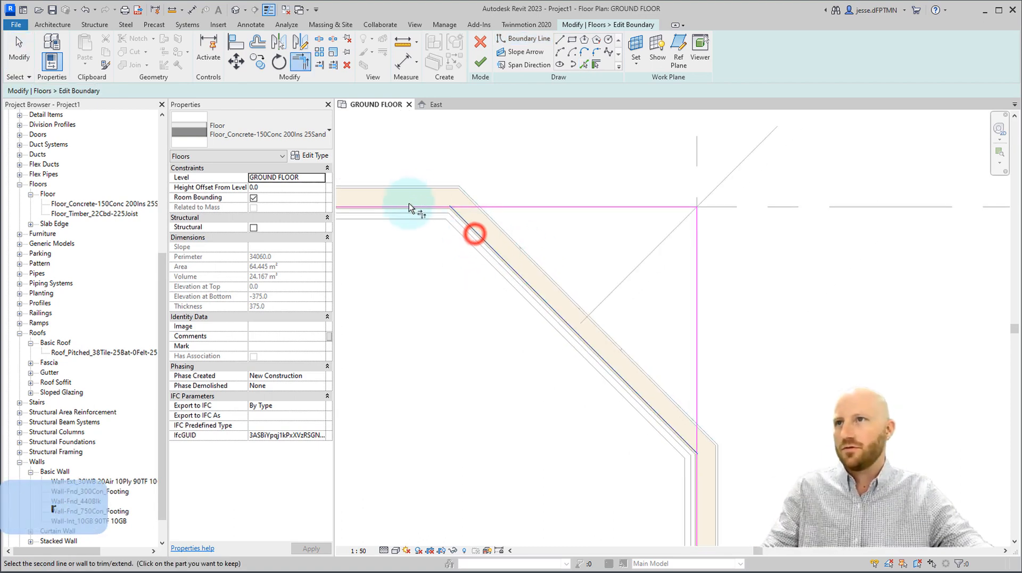
left_click(413, 207)
left_click(618, 377)
left_click(696, 493)
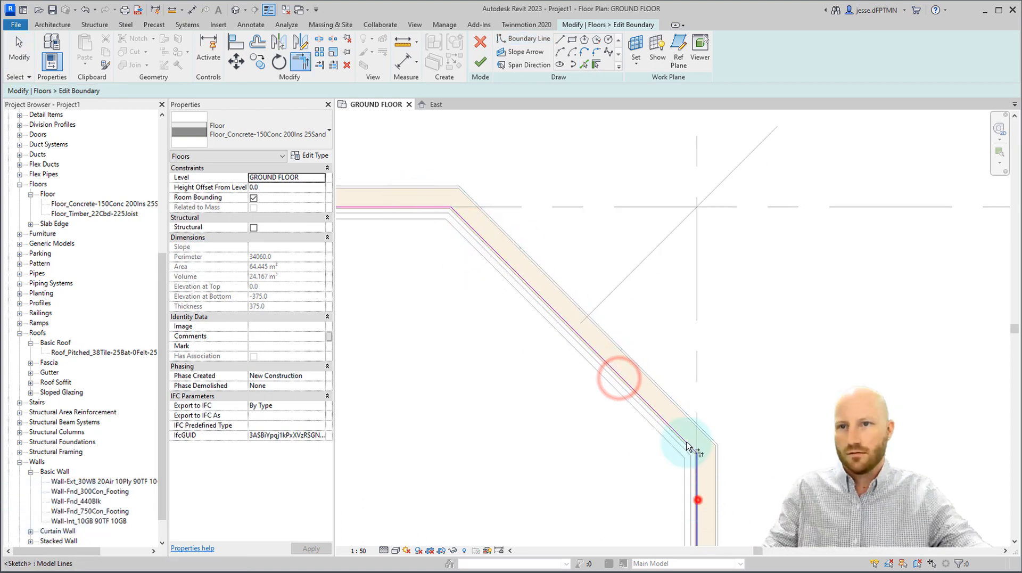
key("Escape")
left_click(480, 62)
Step: Place a Doors_IntSgl 1010x2110mm door in the angled southwest wall, hinged at its northwest end and swinging into the room
scroll(564, 349, "down", 2)
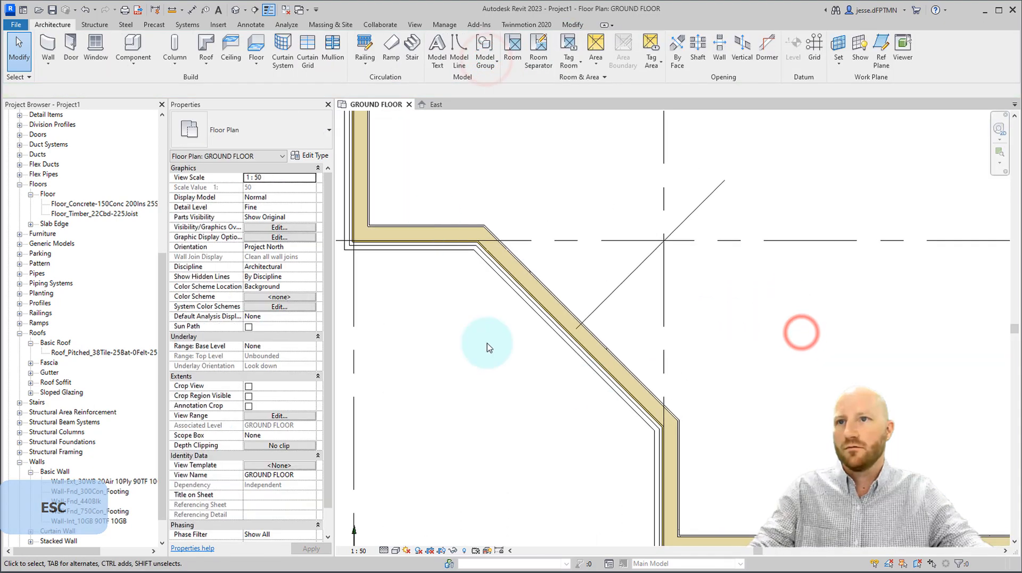
key("d")
key("r")
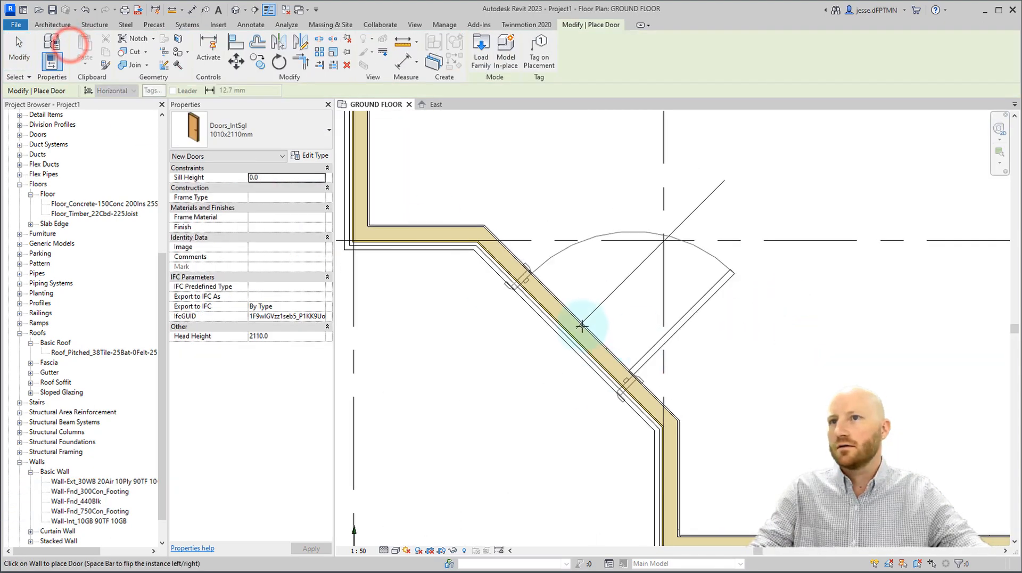
key("space")
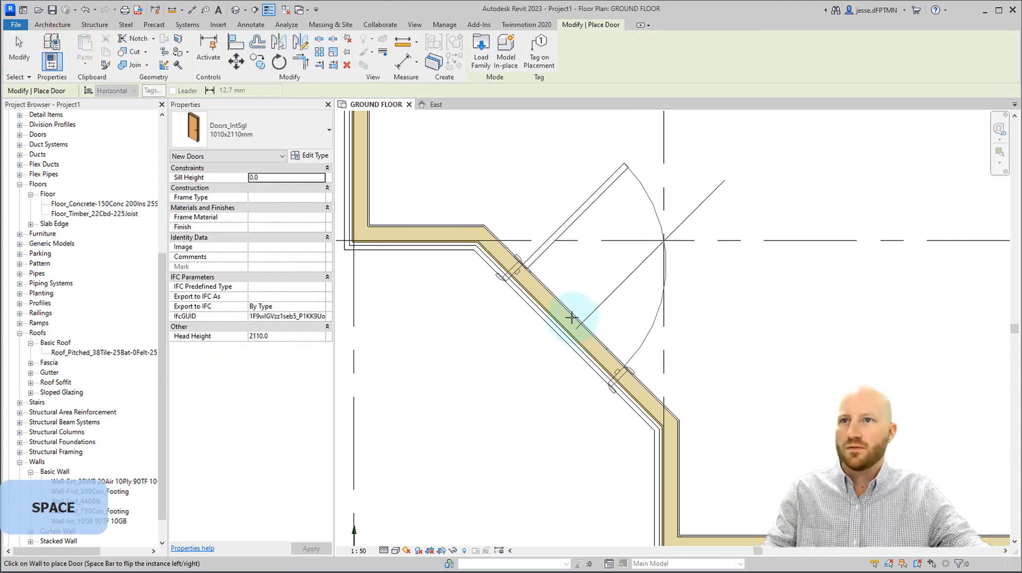
left_click(572, 317)
key("Escape")
key("Escape")
Step: Align the centre of the angled wall's door to the diagonal detail line, and delete that helper line
key("a")
key("l")
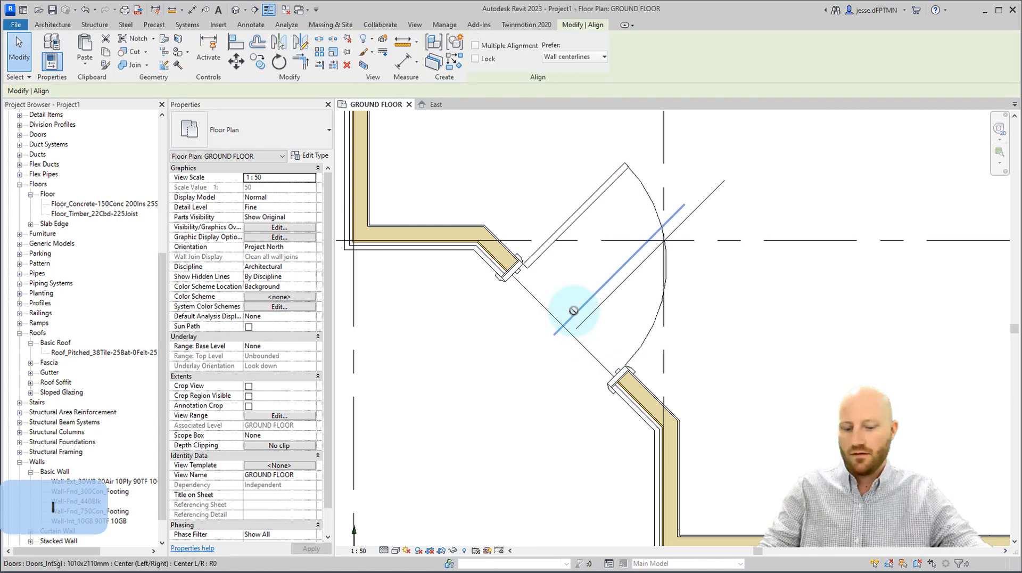
left_click(688, 217)
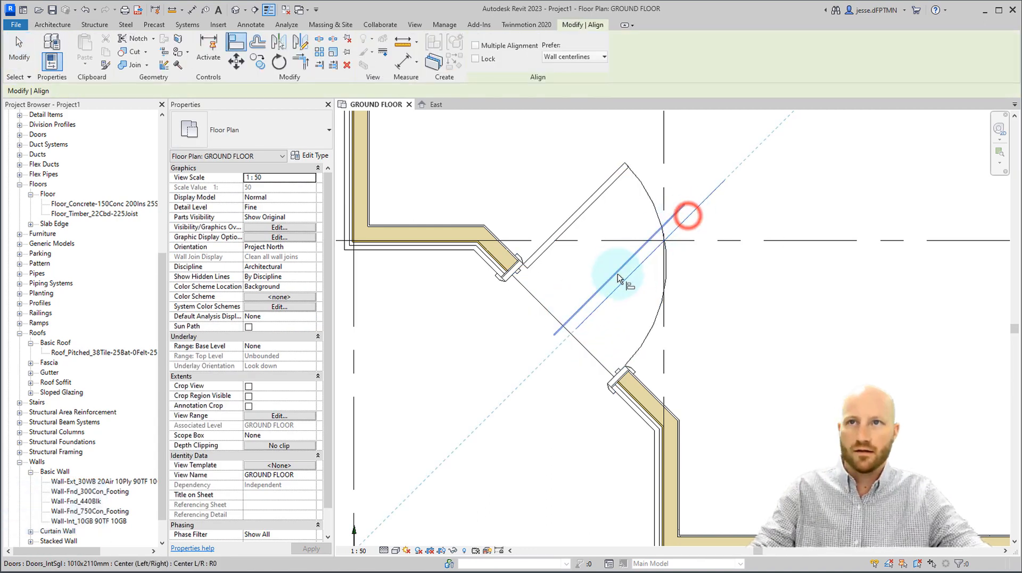
left_click(620, 275)
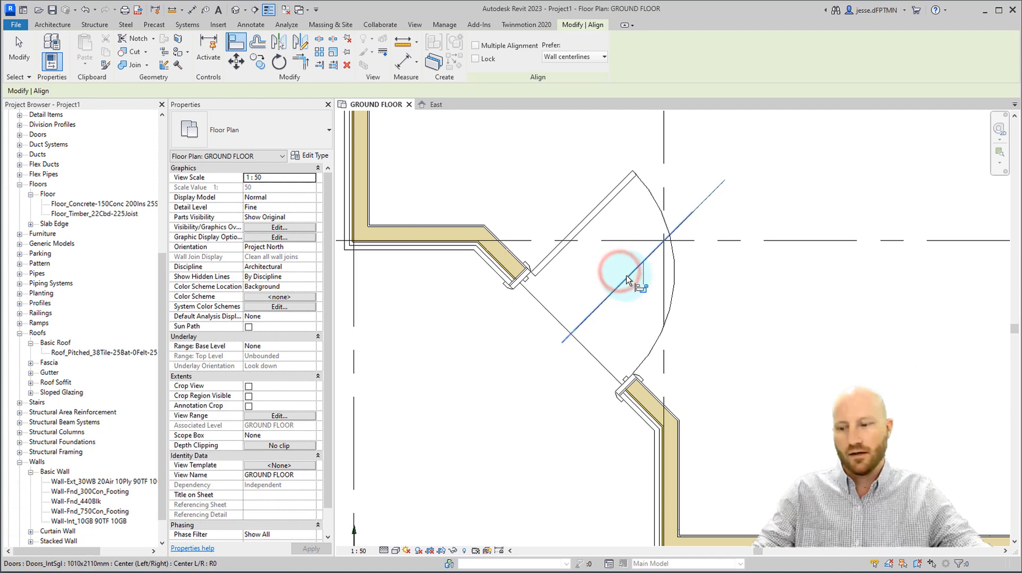
key("Escape")
left_click(696, 209)
key("Delete")
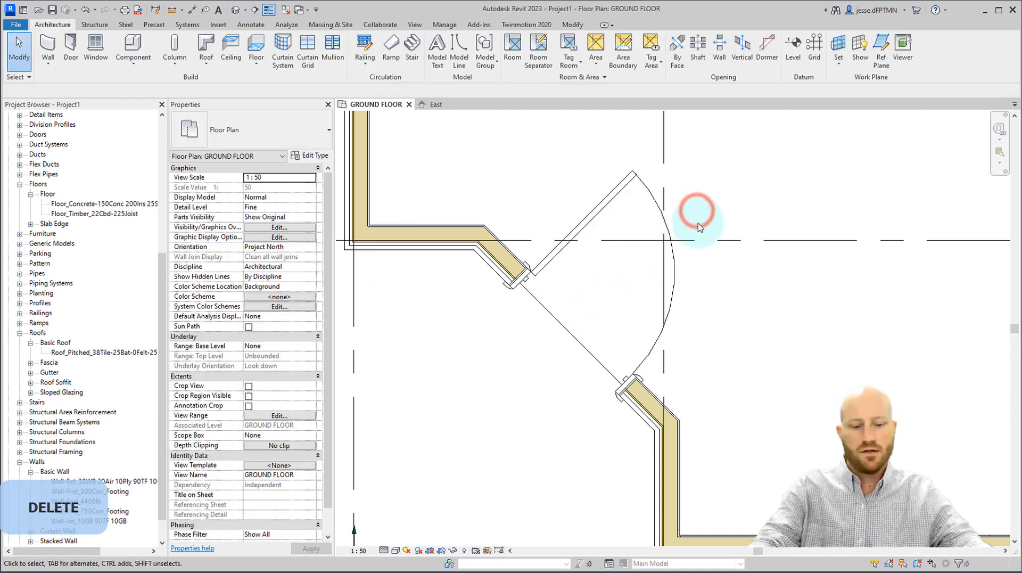
scroll(696, 213, "down", 3)
middle_click_drag(696, 212, 655, 376)
scroll(662, 318, "down", 2)
scroll(666, 345, "down", 2)
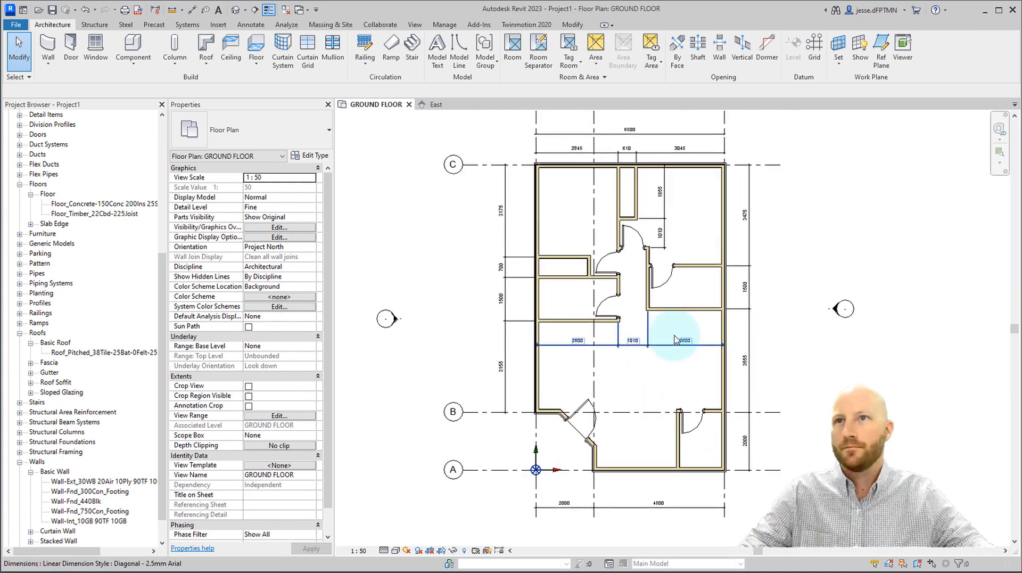
middle_click_drag(823, 270, 823, 300)
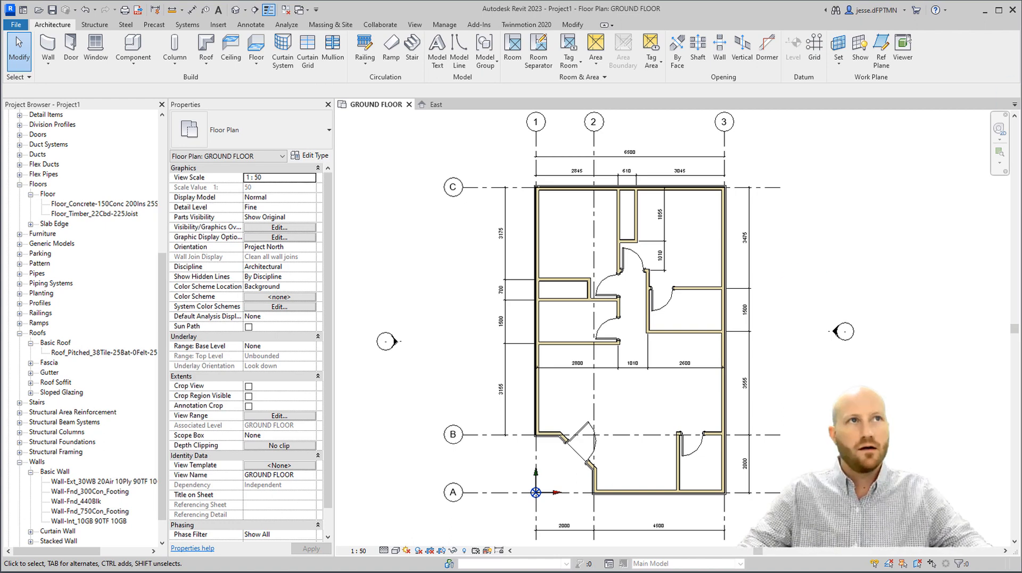
Step: Switch to the web browser, examine the download links for the regional Revit 2023 content packs, including New Zealand, and return to the Revit floor plan
left_click_drag(1021, 106, 609, 33)
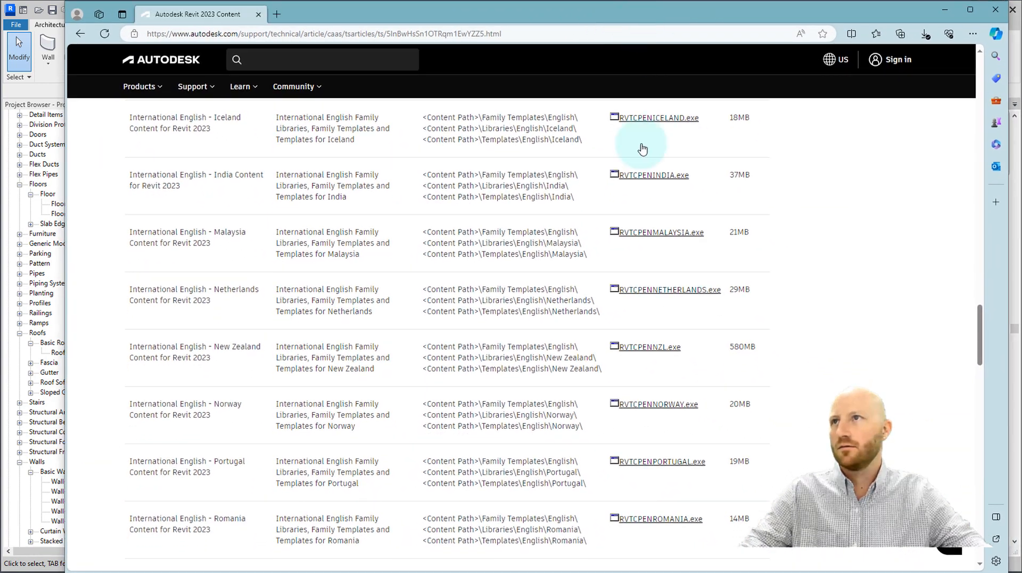
left_click(530, 33)
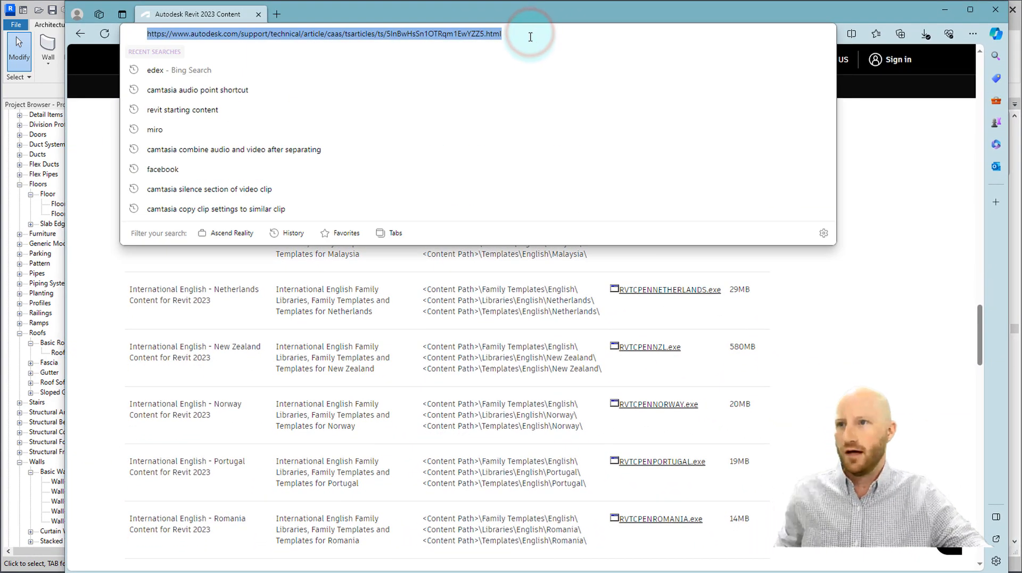
left_click(908, 208)
scroll(975, 338, "up", 20)
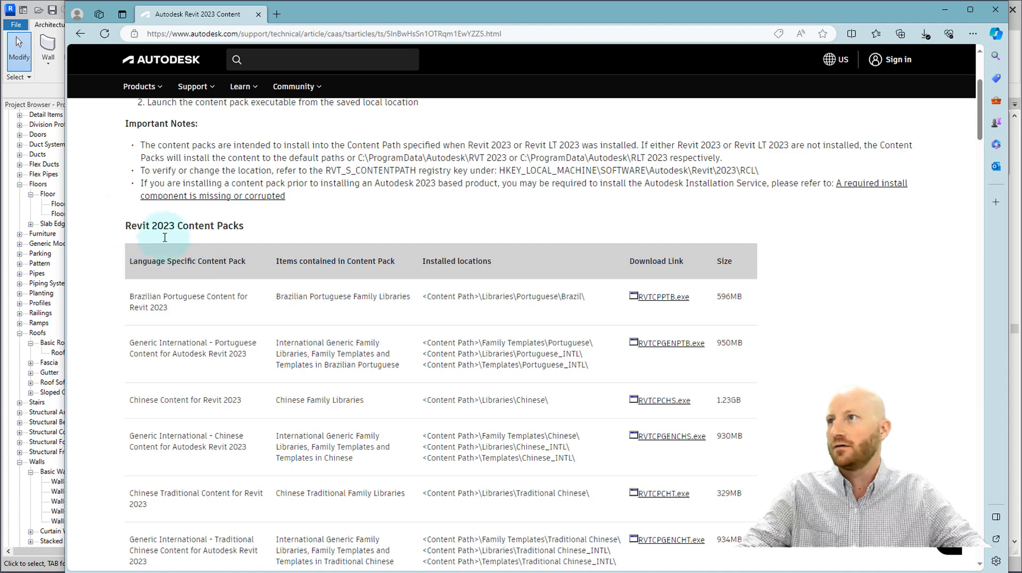
scroll(582, 196, "down", 20)
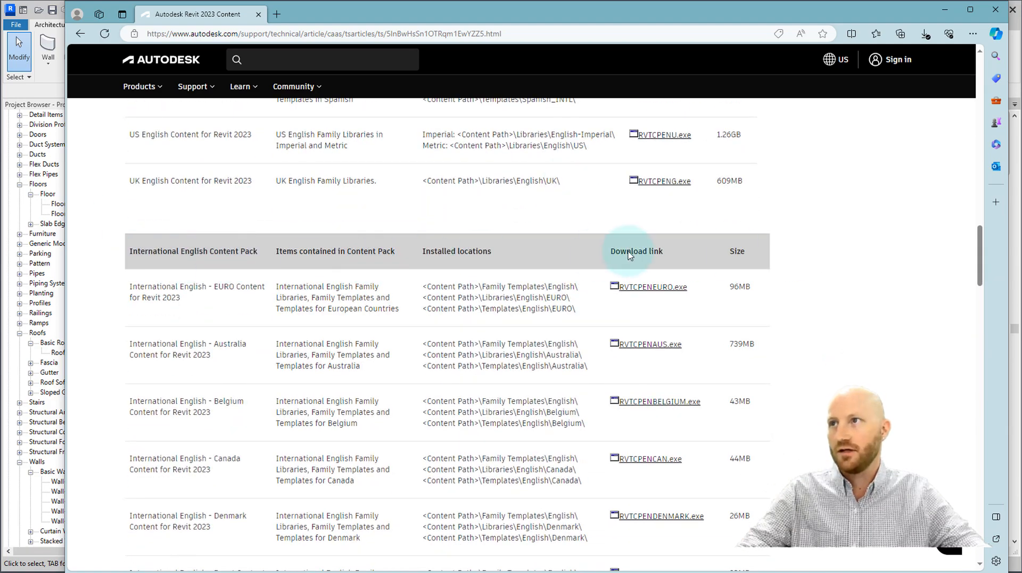
scroll(769, 244, "down", 20)
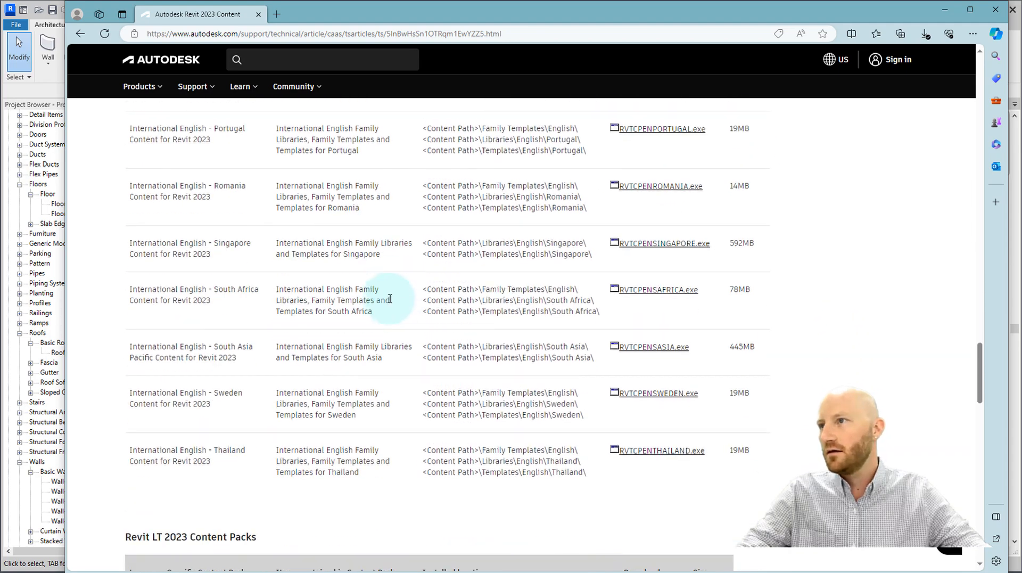
scroll(378, 289, "up", 4)
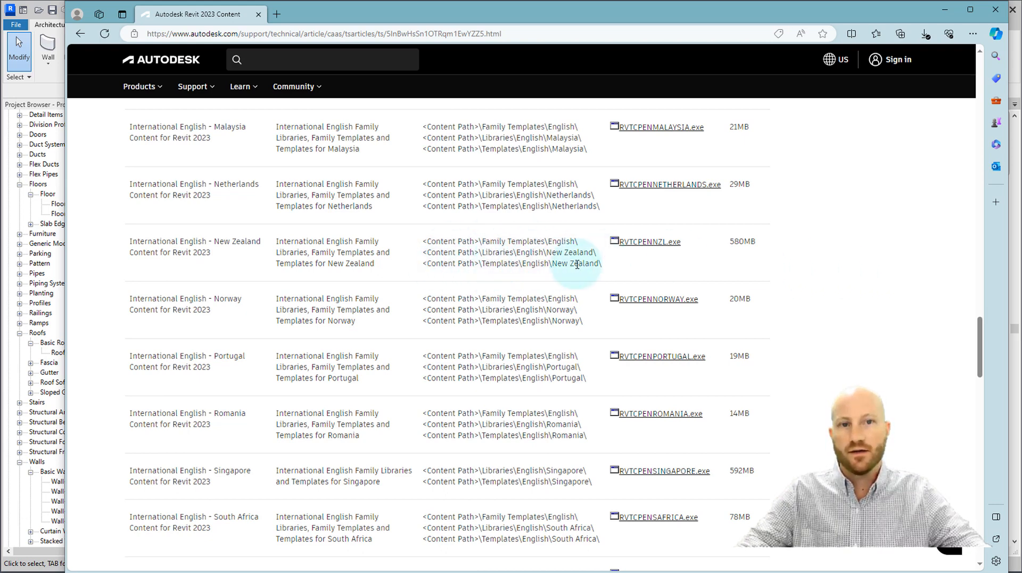
left_click(945, 11)
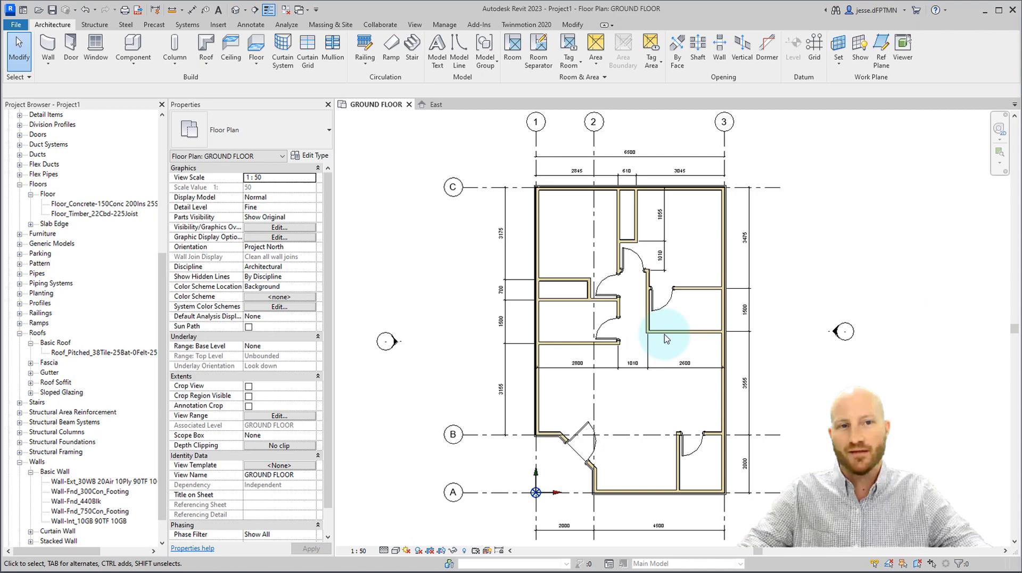
Step: Move the 2800, 1010 and 2600 dimension string north, out of the large open room and across the smaller rooms
left_click_drag(666, 338, 711, 318)
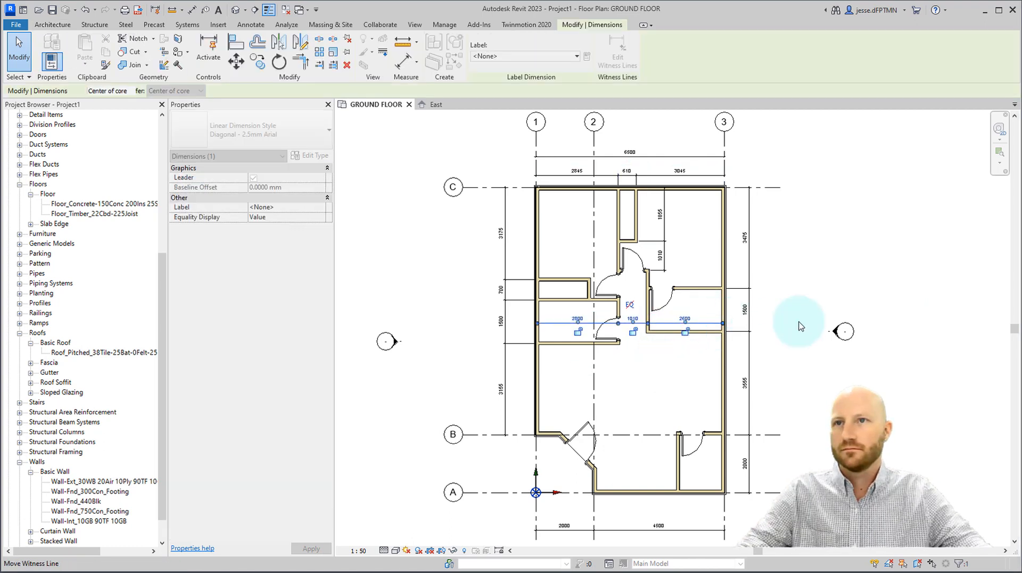
left_click(796, 319)
key("Escape")
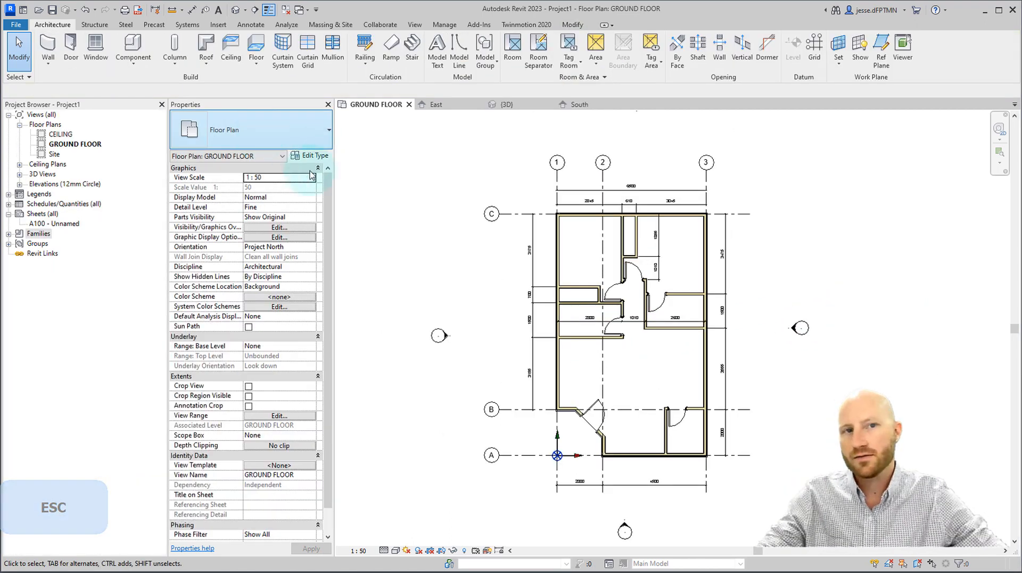
Step: Load the component family Tall Cabinet-Single 2Door (M) from the New Zealand library's Components folder, under 55 Fixtures, 55-11 Purpose-made fixtures
left_click(133, 44)
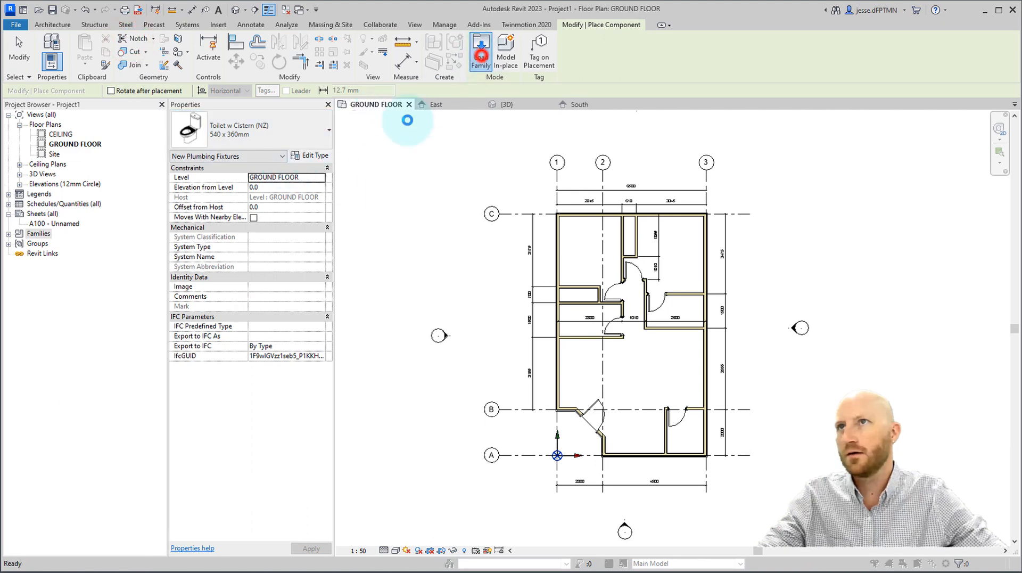
left_click(293, 291)
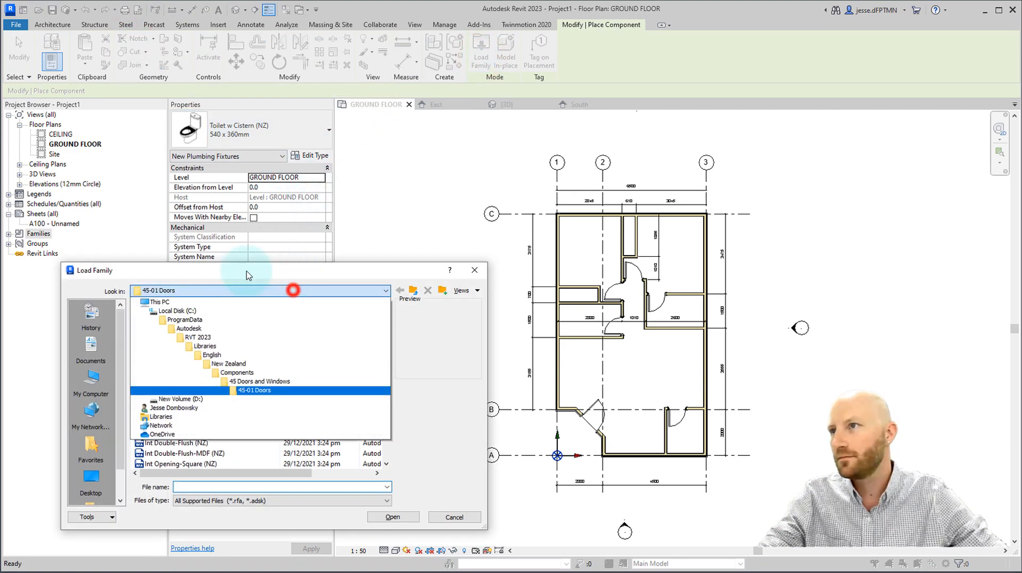
left_click(225, 372)
left_click(413, 290)
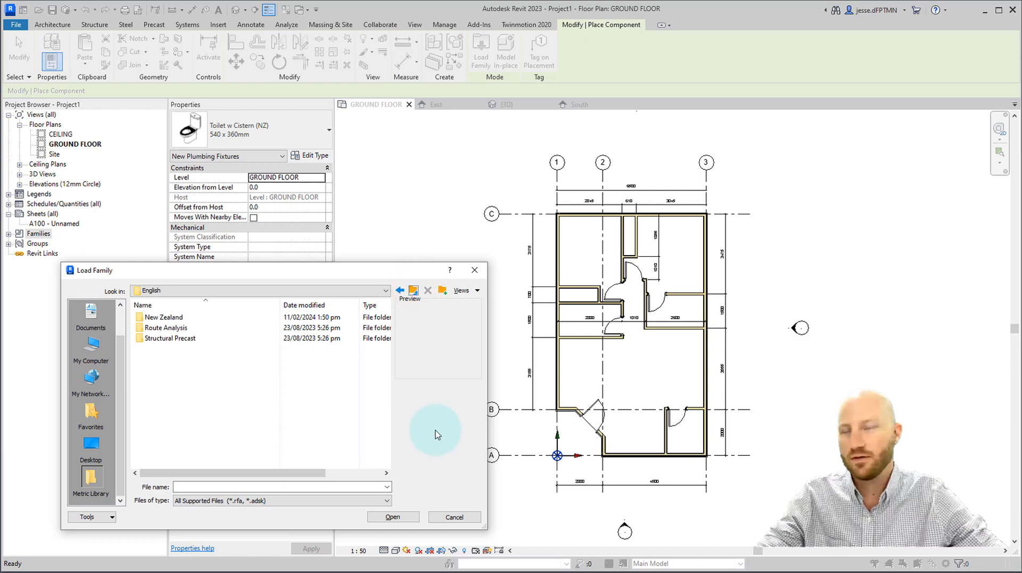
double_click(164, 317)
double_click(171, 328)
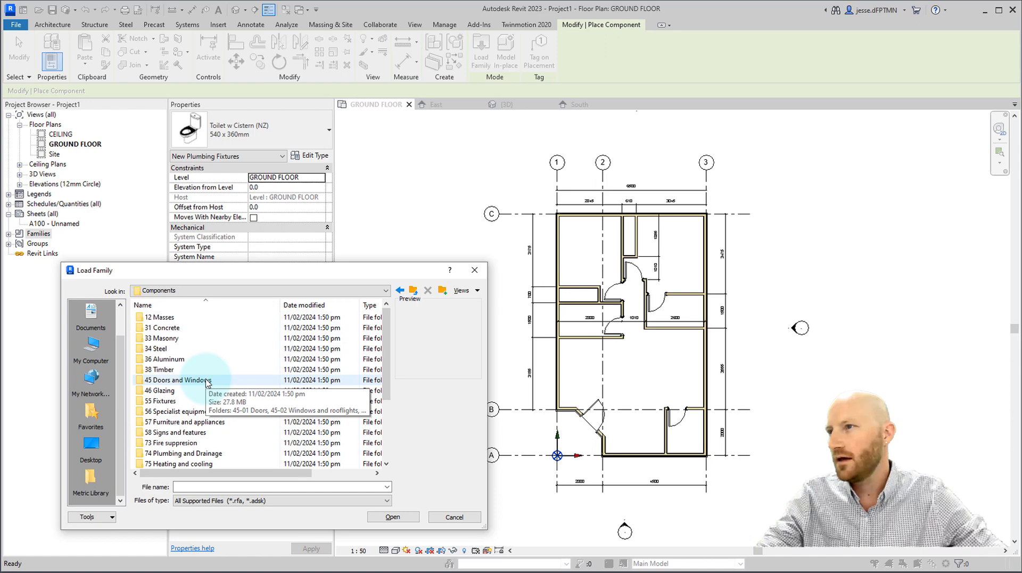
double_click(165, 400)
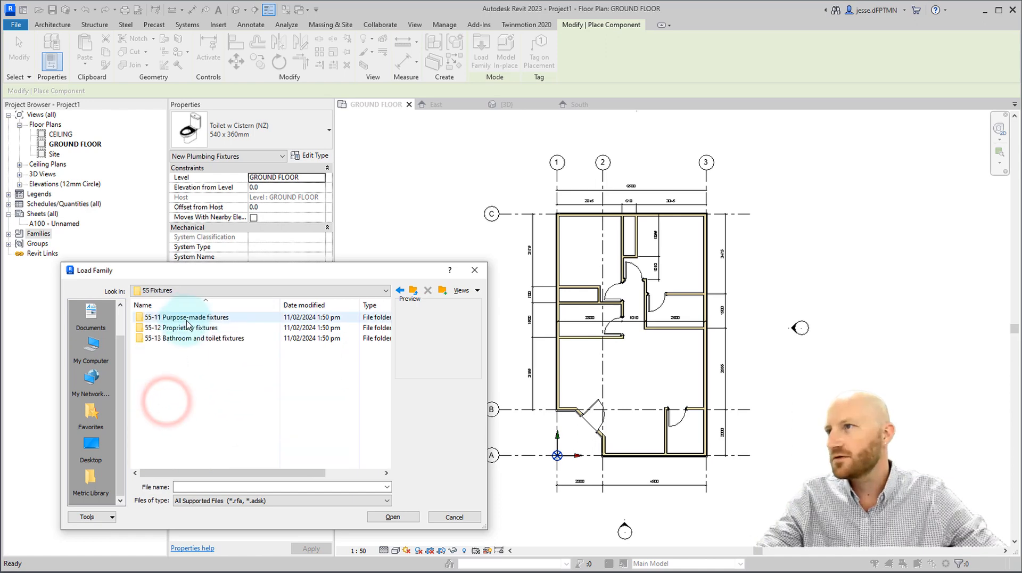
double_click(187, 318)
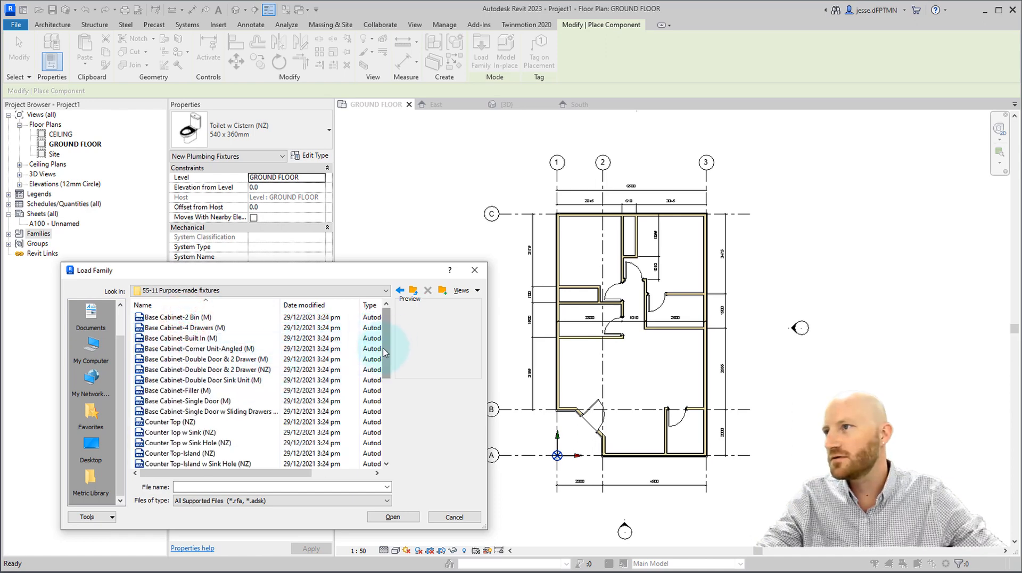
left_click_drag(385, 345, 384, 408)
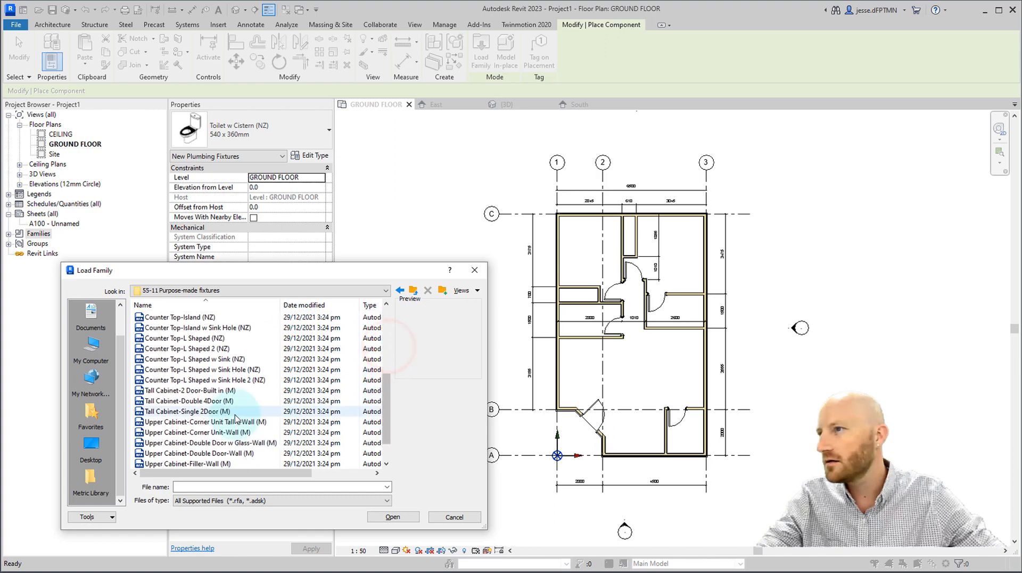
left_click(200, 411)
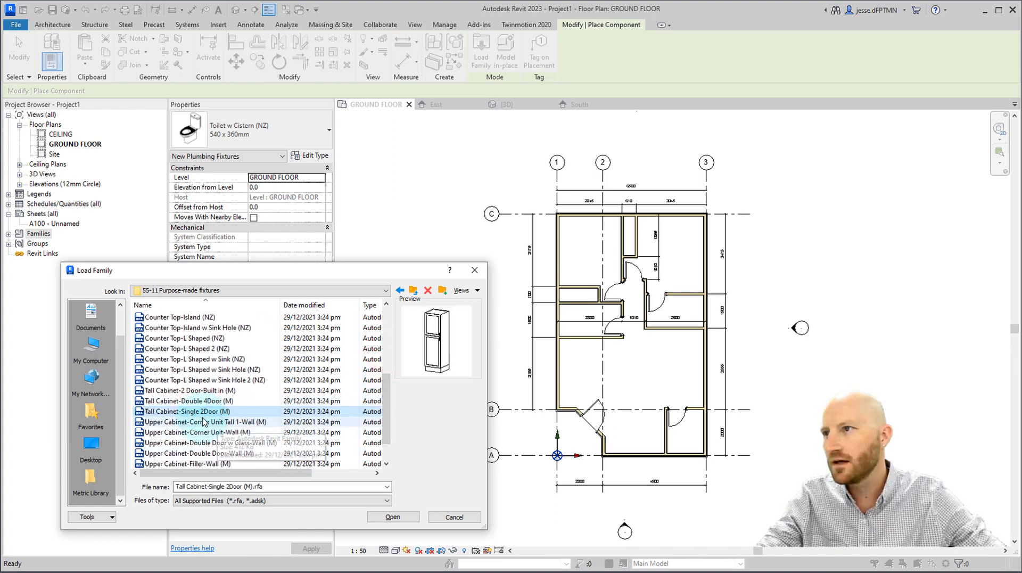
left_click(392, 516)
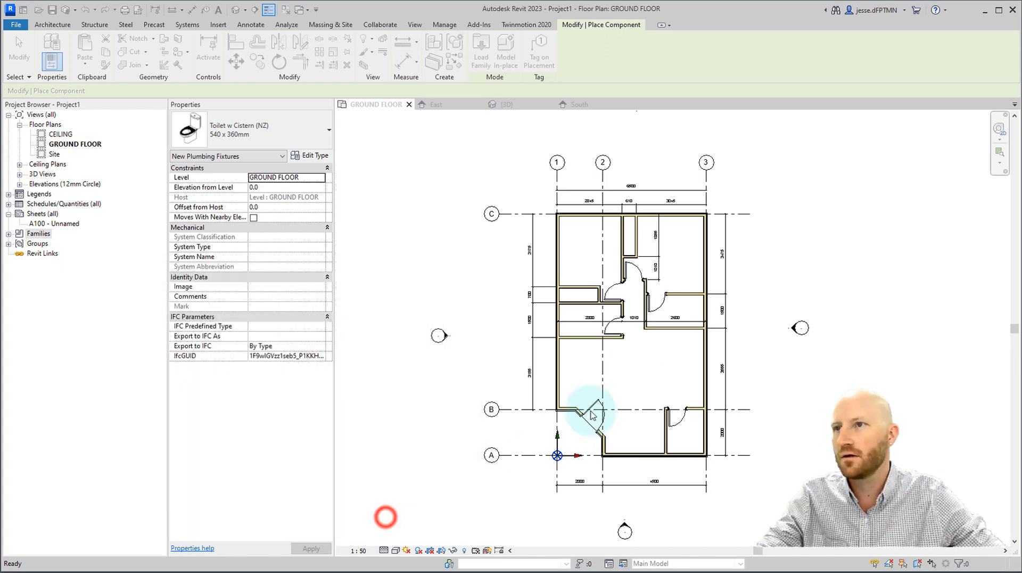
Step: Place the 600mm tall cabinet, rotated a quarter turn, against the east exterior wall just north of the southeast room
scroll(671, 405, "up", 5)
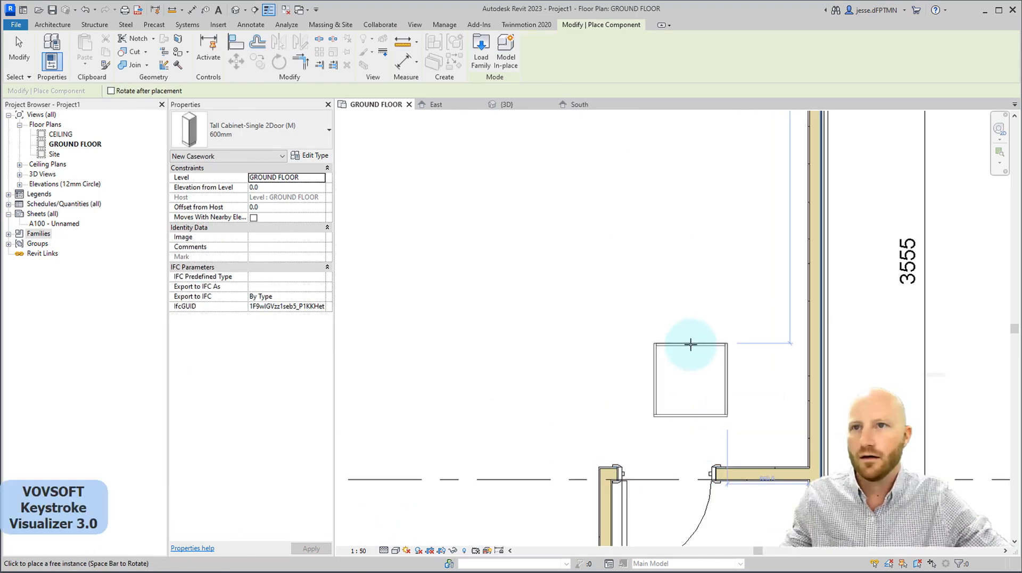
key("space")
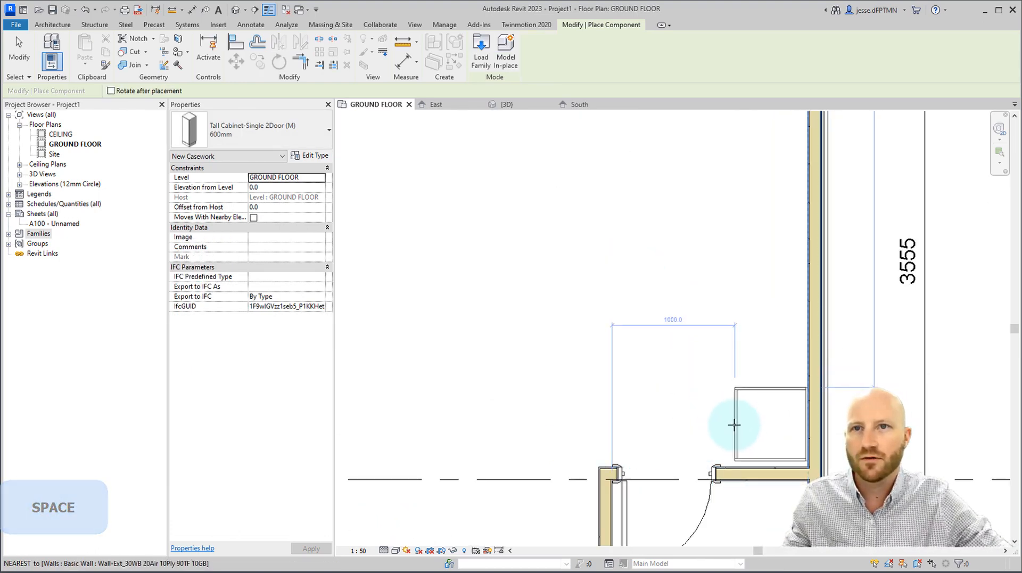
left_click(734, 414)
key("Escape")
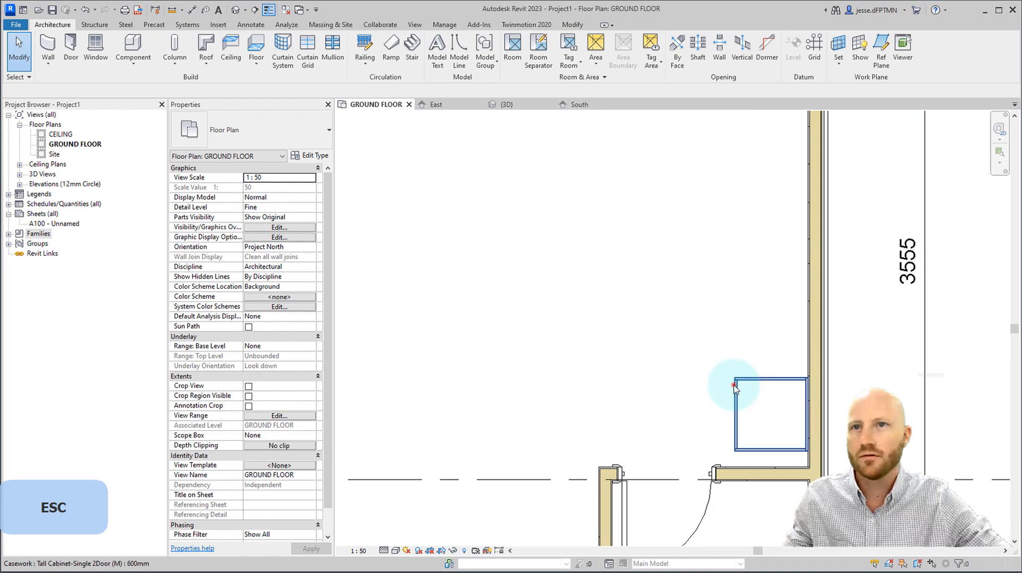
left_click(734, 386)
scroll(519, 306, "down", 1)
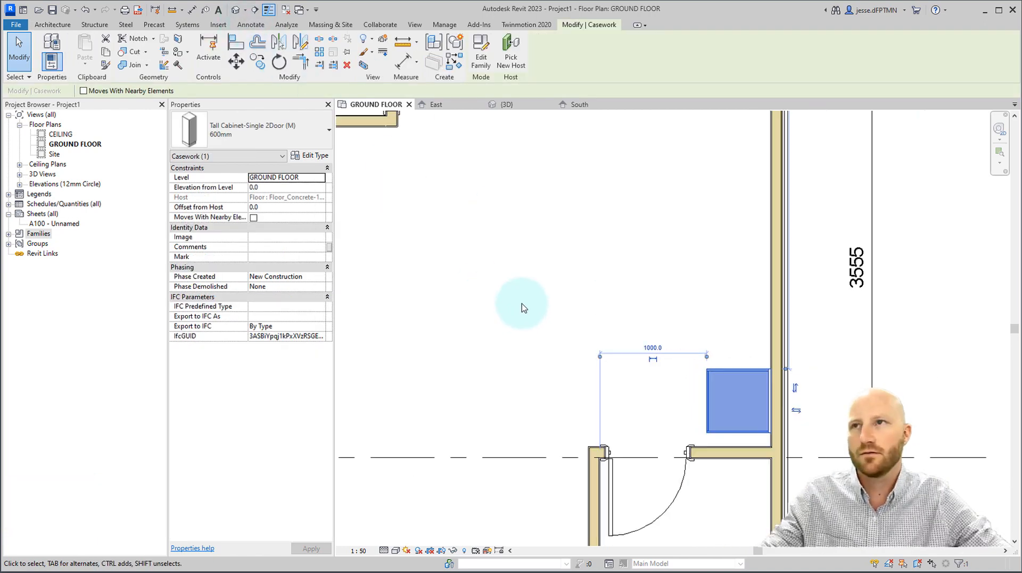
scroll(524, 308, "down", 2)
left_click(644, 315)
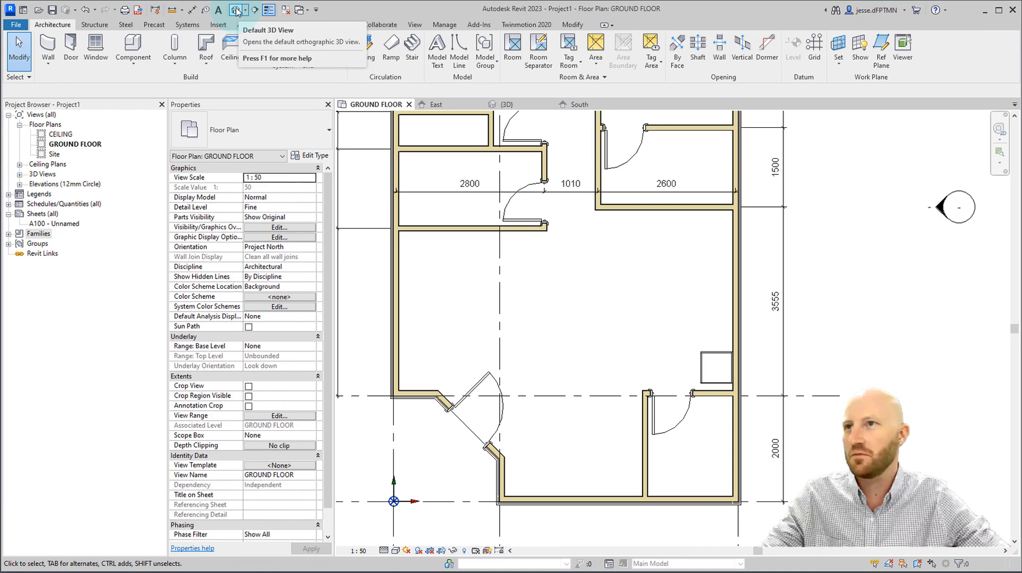
Step: In the default 3D view, set the top constraint of the whole chain of exterior walls to Up to level: CEILING
scroll(440, 359, "down", 4)
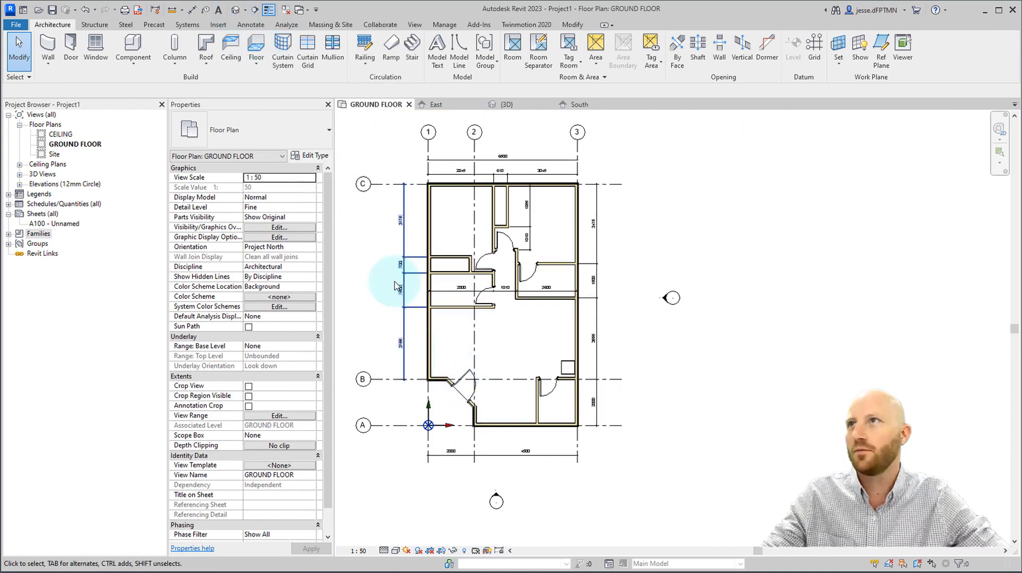
left_click(233, 10)
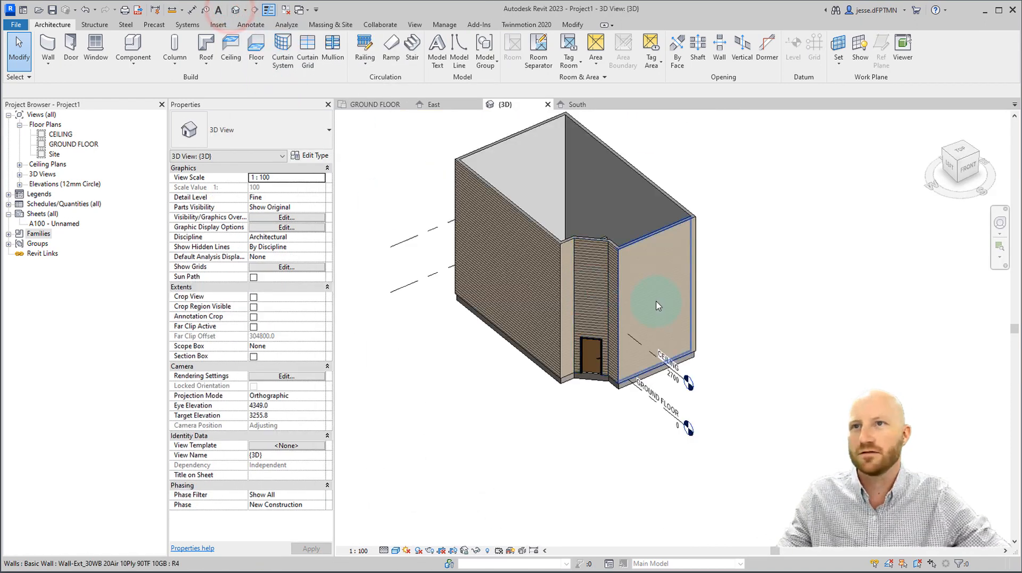
middle_click_drag(721, 310, 679, 256, "shift")
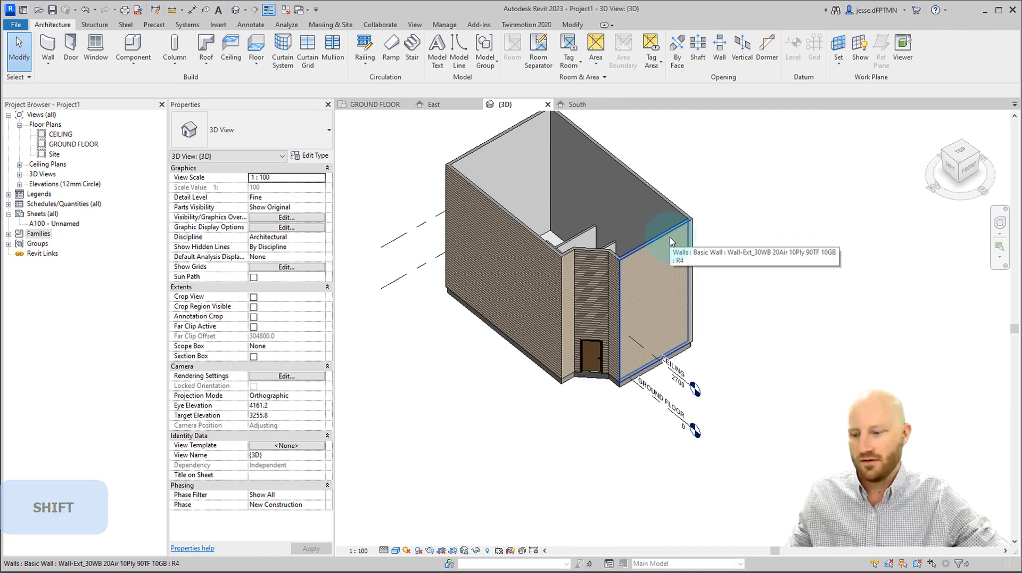
key("Tab")
left_click(671, 242)
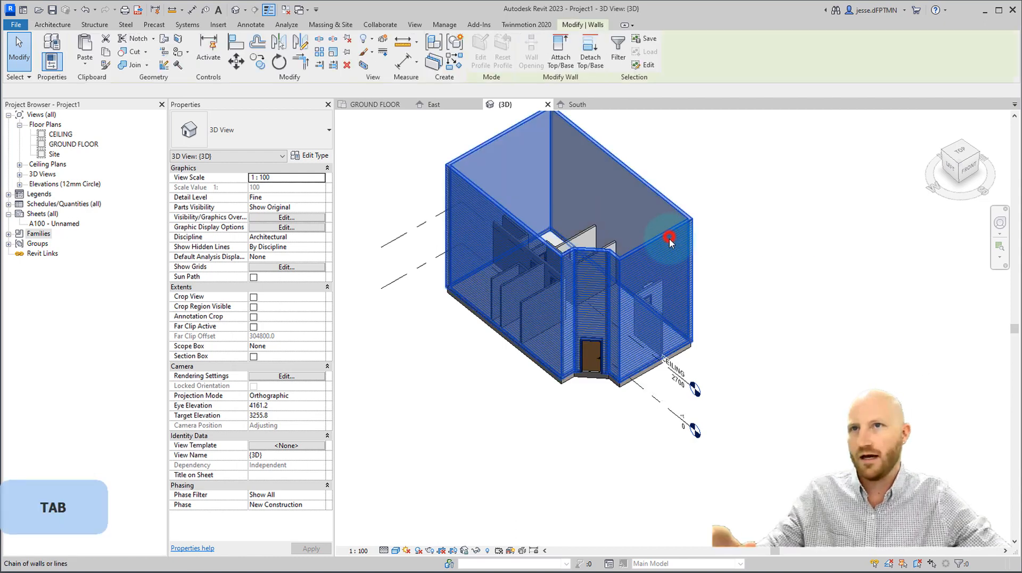
middle_click_drag(596, 225, 592, 298)
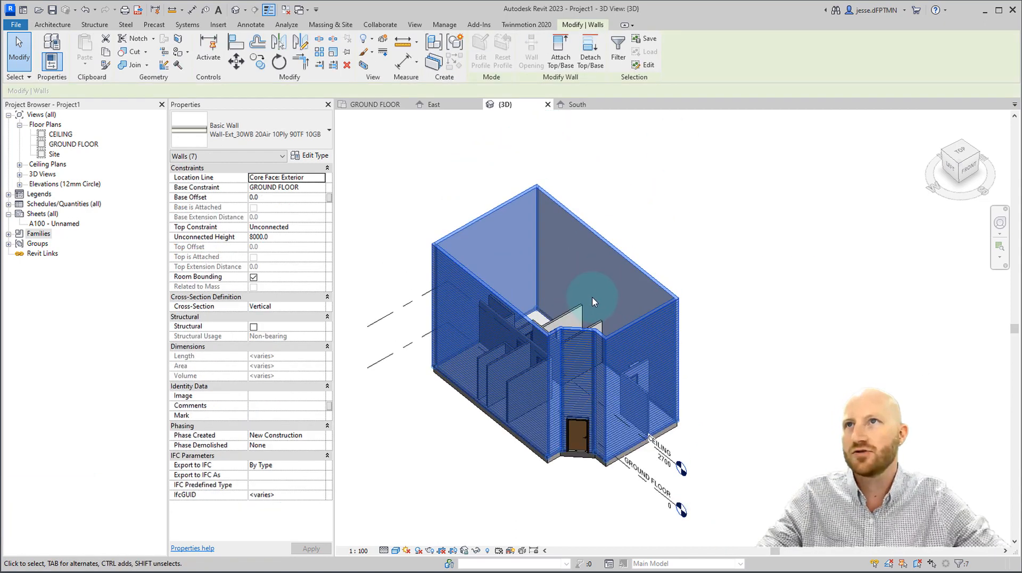
scroll(561, 333, "up", 3)
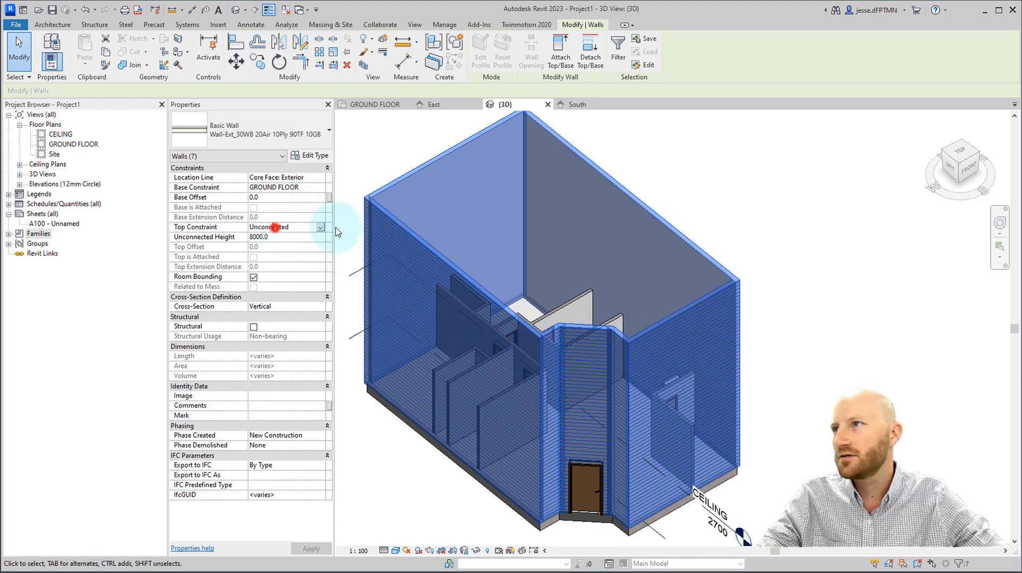
left_click(284, 253)
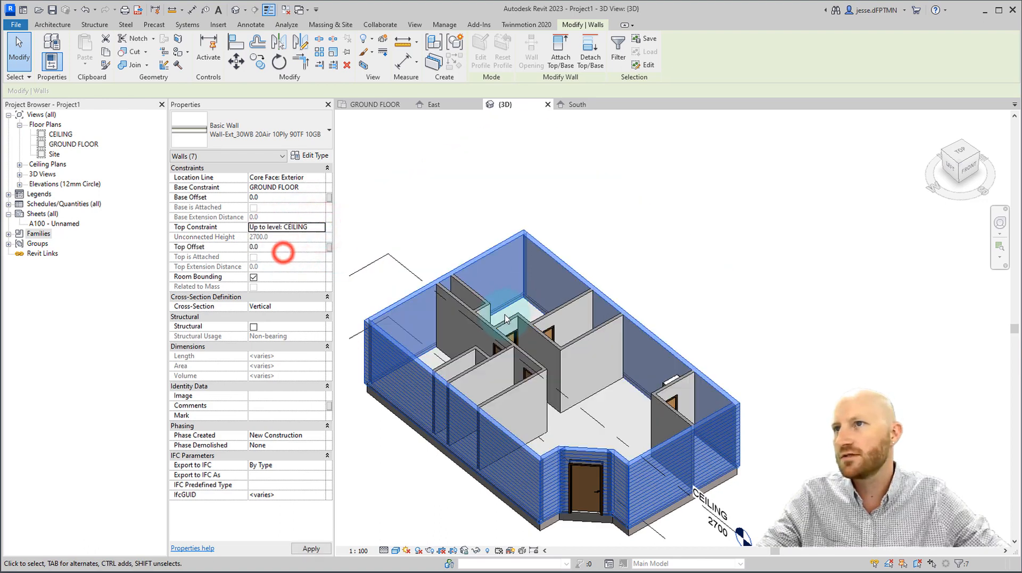
left_click(823, 321)
Step: Rotate the 600mm tall cabinet a quarter turn in the 3D view so its doors face into the room
scroll(661, 362, "up", 5)
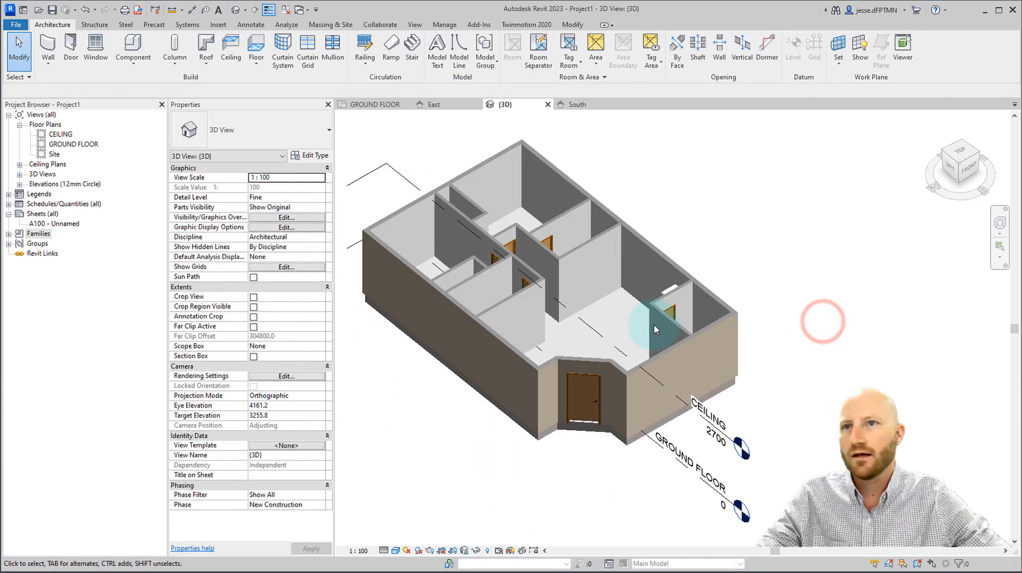
middle_click_drag(684, 343, 741, 371, "shift")
scroll(525, 292, "up", 4)
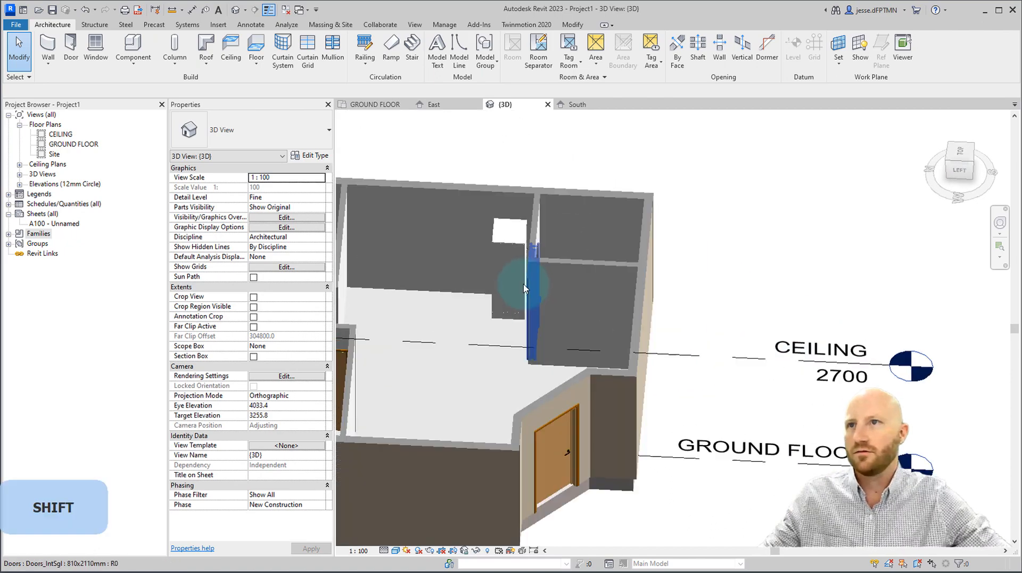
left_click(503, 330)
middle_click_drag(505, 332, 644, 403, "shift")
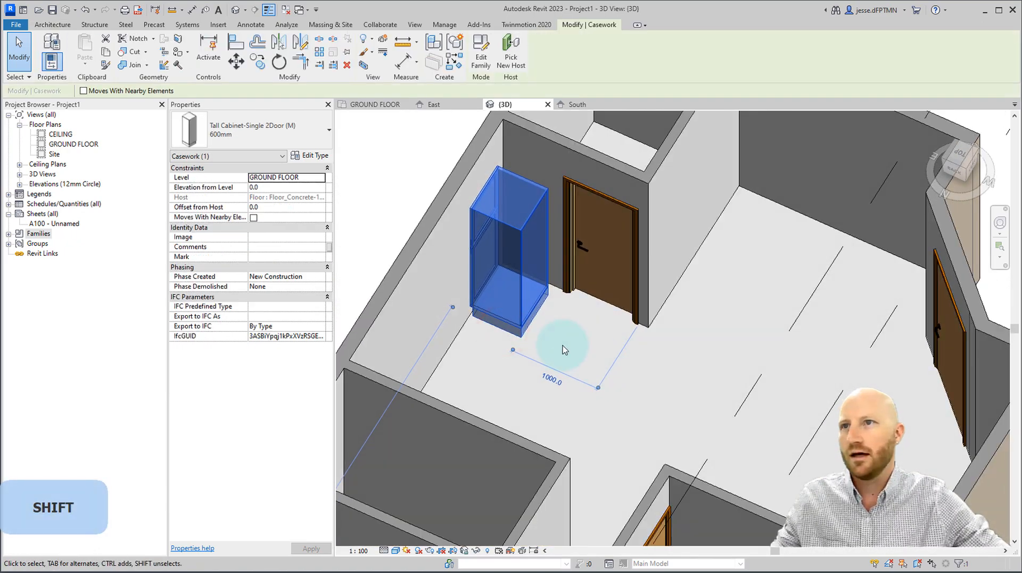
key("space")
key("Escape")
Step: Return to the ground floor plan and move the tall cabinet into the corner between the east exterior wall and the southeast room's north wall
key("ctrl+Tab")
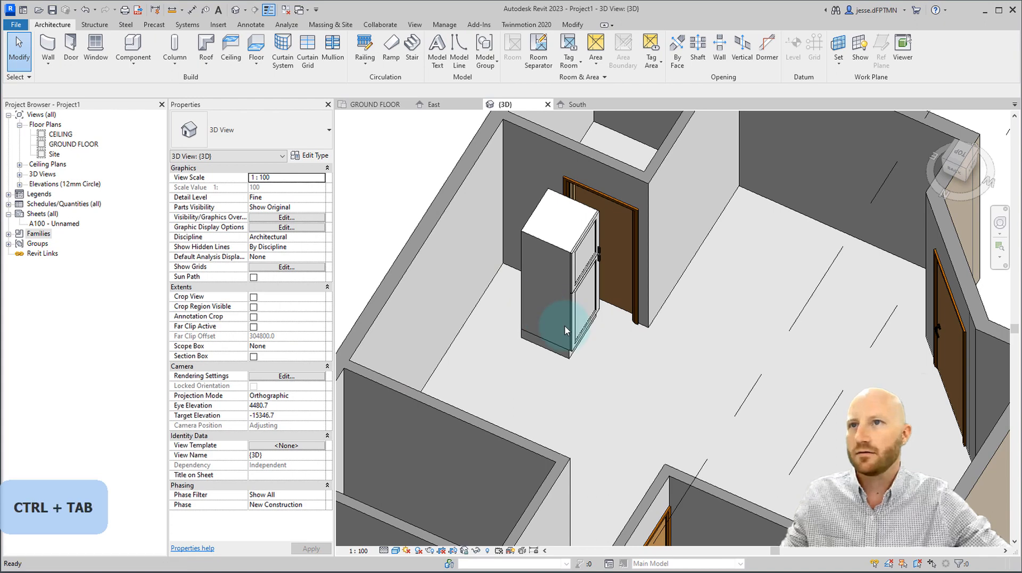
key("Tab")
scroll(563, 336, "up", 3)
scroll(564, 336, "up", 2)
left_click_drag(559, 331, 655, 356)
scroll(634, 335, "up", 3)
scroll(602, 311, "down", 4)
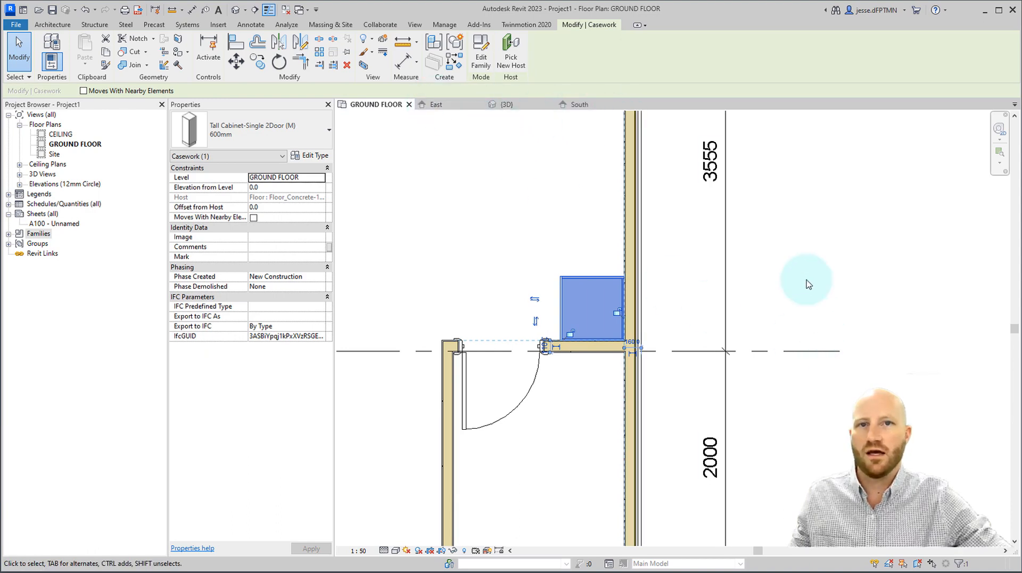
left_click(824, 291)
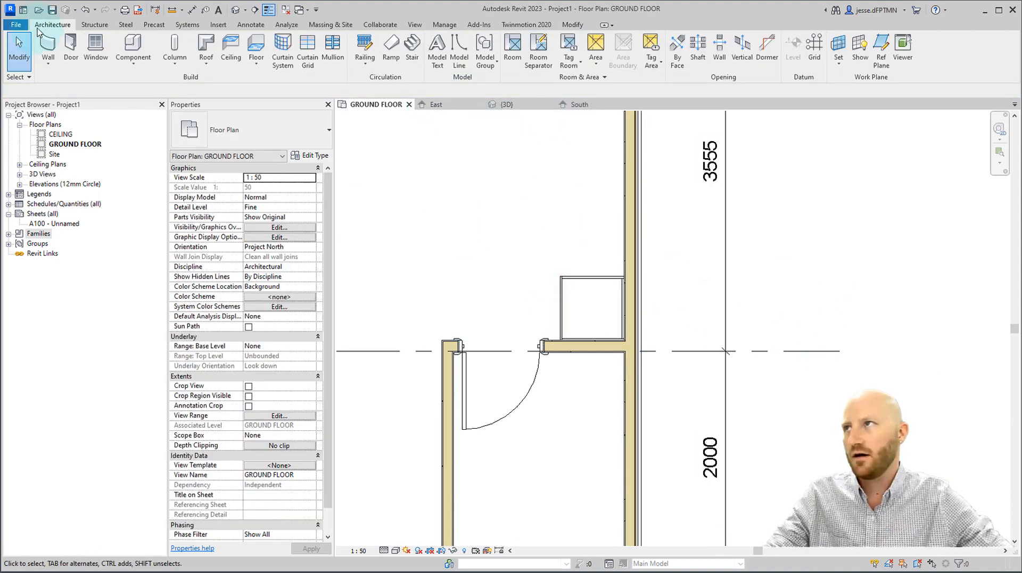
scroll(582, 370, "down", 3)
middle_click_drag(582, 370, 699, 321)
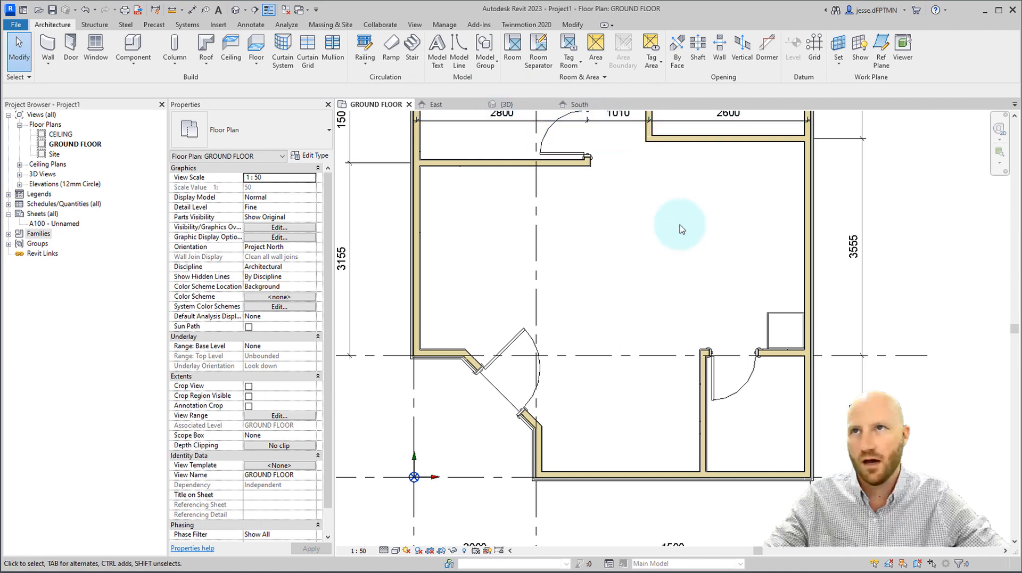
left_click(719, 254)
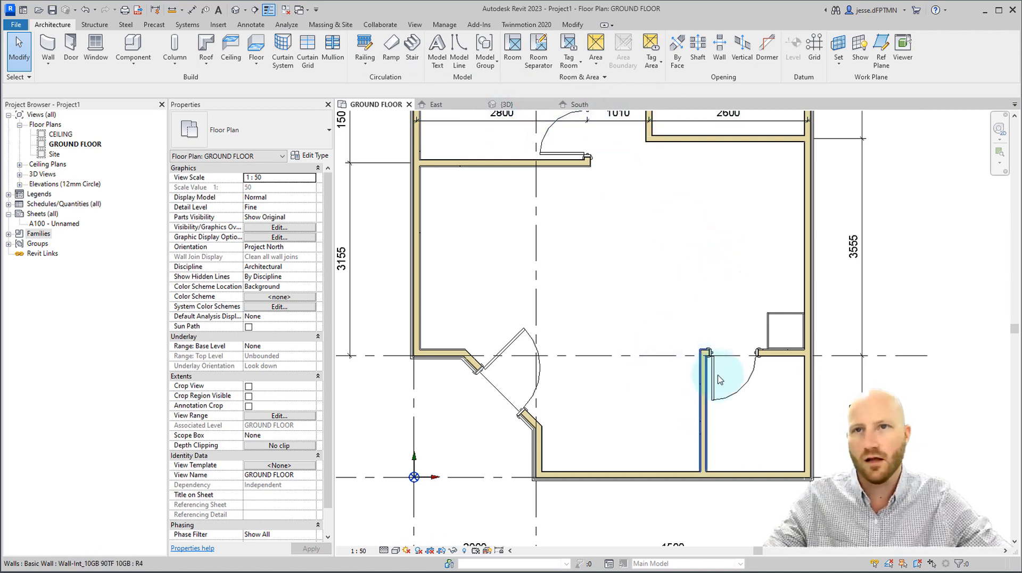
middle_click_drag(777, 289, 747, 320)
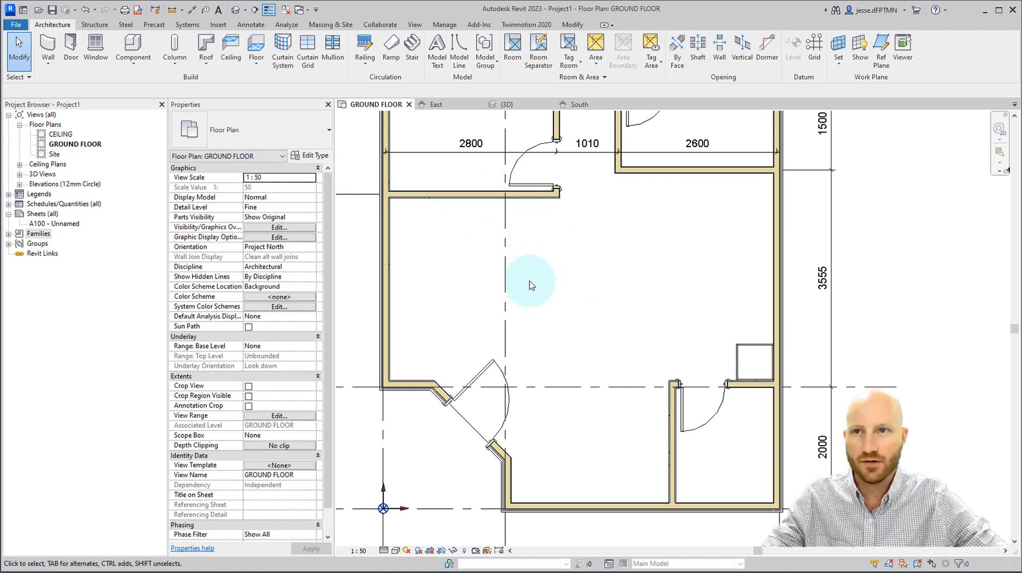
Step: Place a Refrigerator 2 (NZ), 595 x 1850 x 600mm, rotated to face west, against the east wall directly north of the tall cabinet
left_click(130, 49)
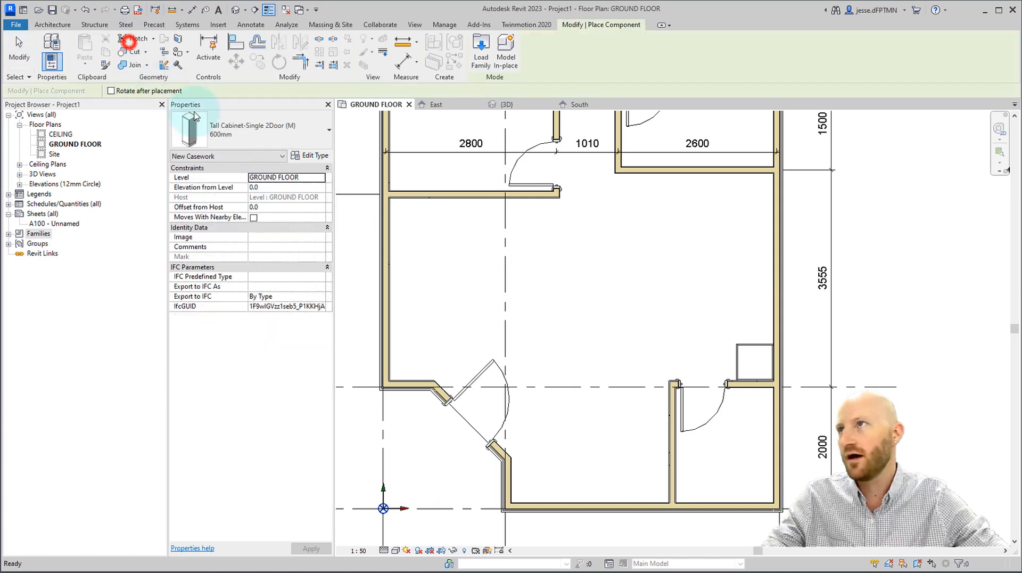
left_click(229, 130)
scroll(230, 250, "up", 8)
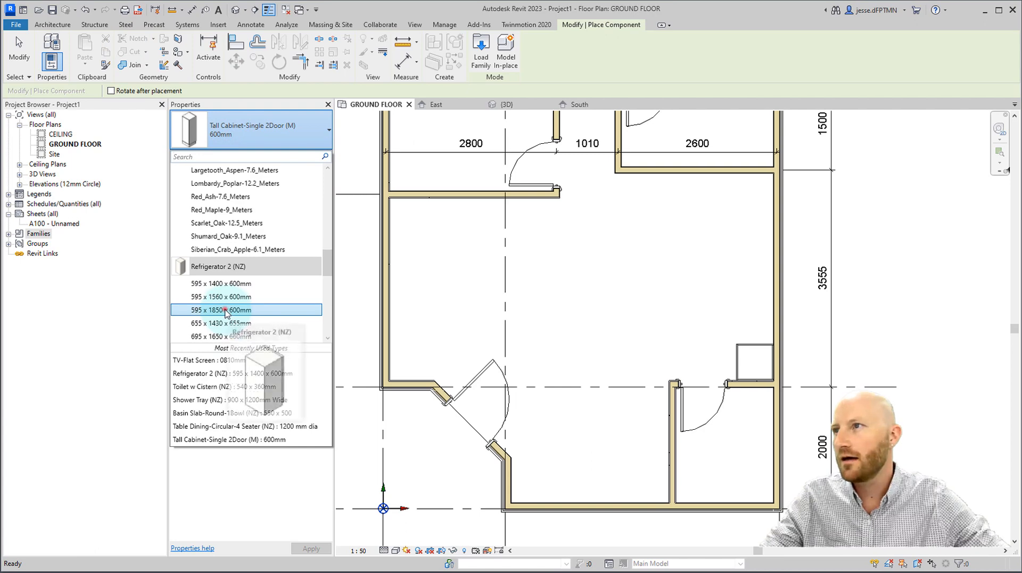
left_click(225, 310)
key("space")
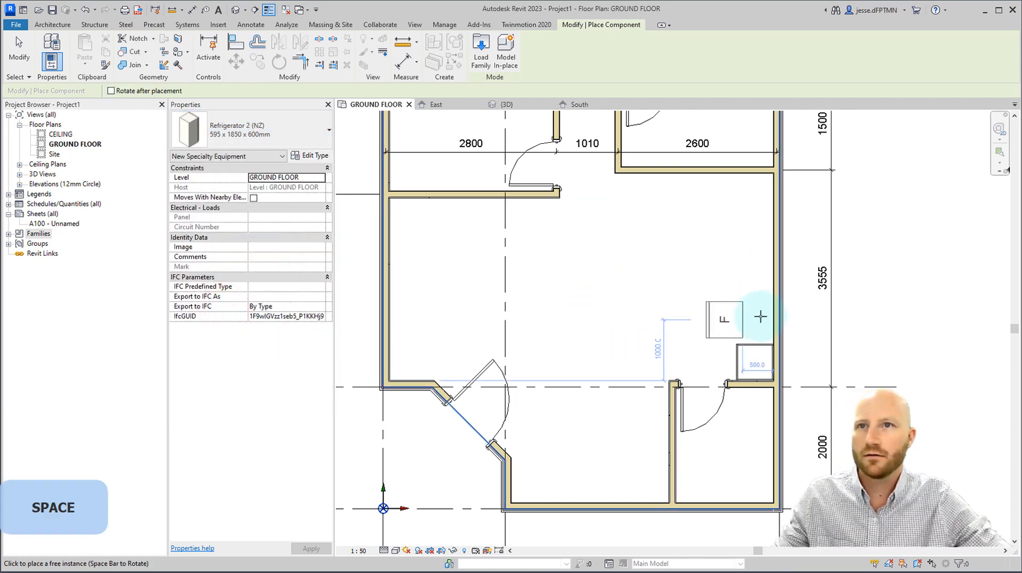
scroll(760, 316, "up", 3)
left_click(786, 301)
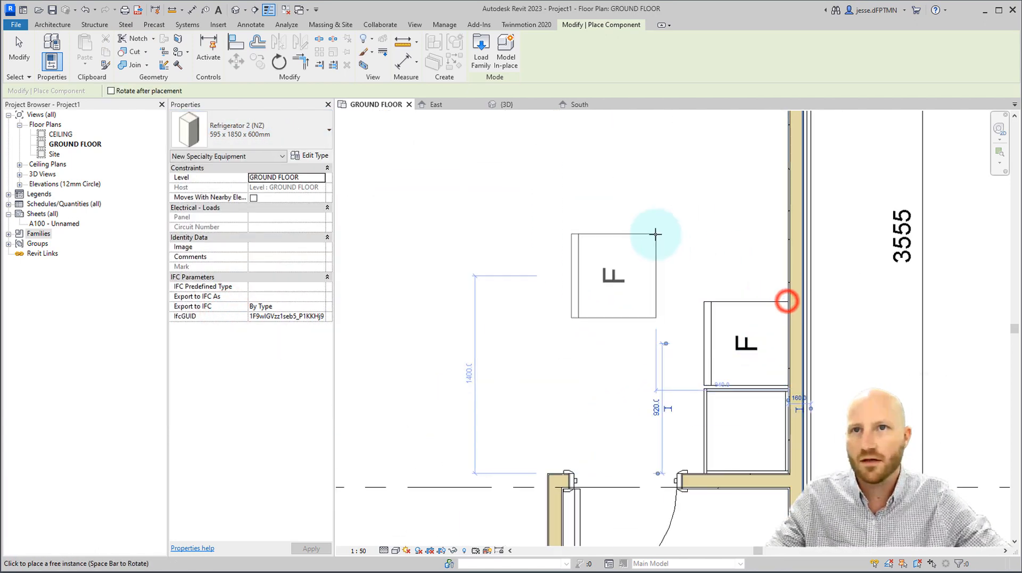
scroll(655, 234, "down", 3)
key("Escape")
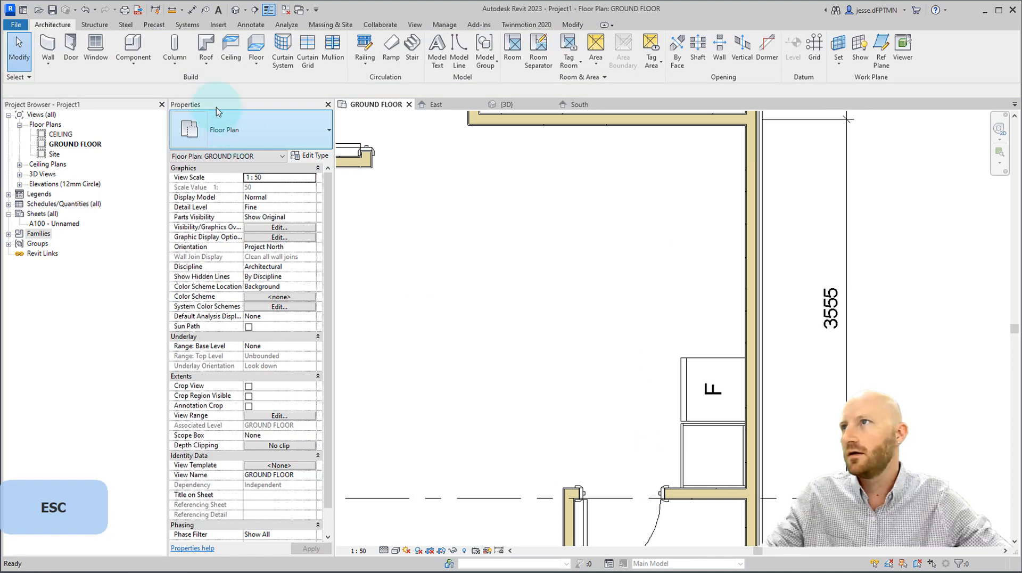
Step: Place a Counter Top w Sink (NZ), 600mm Depth, rotated along the east wall with its north end in the kitchen's northeast corner
left_click(131, 43)
left_click(256, 126)
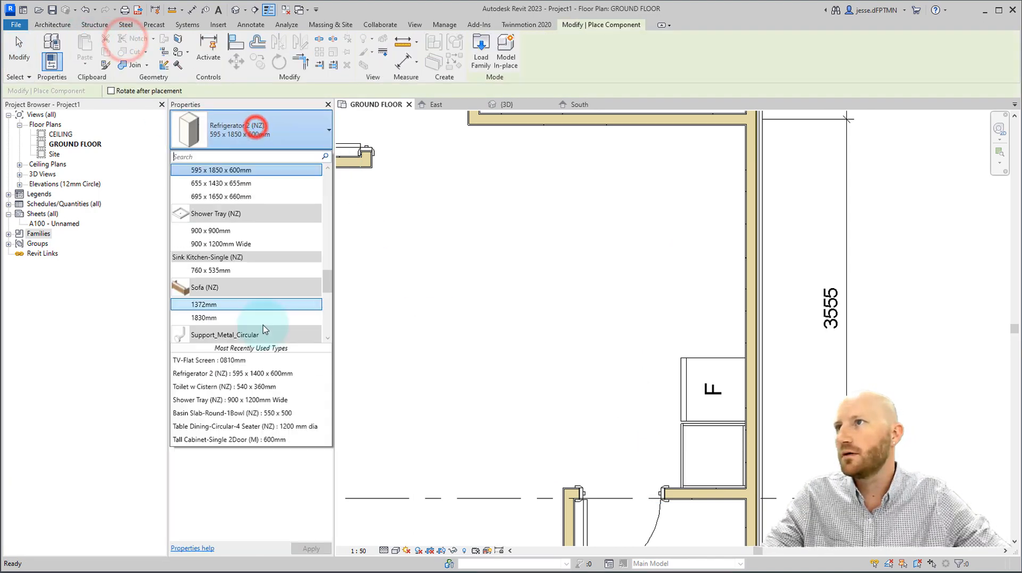
scroll(256, 299, "up", 10)
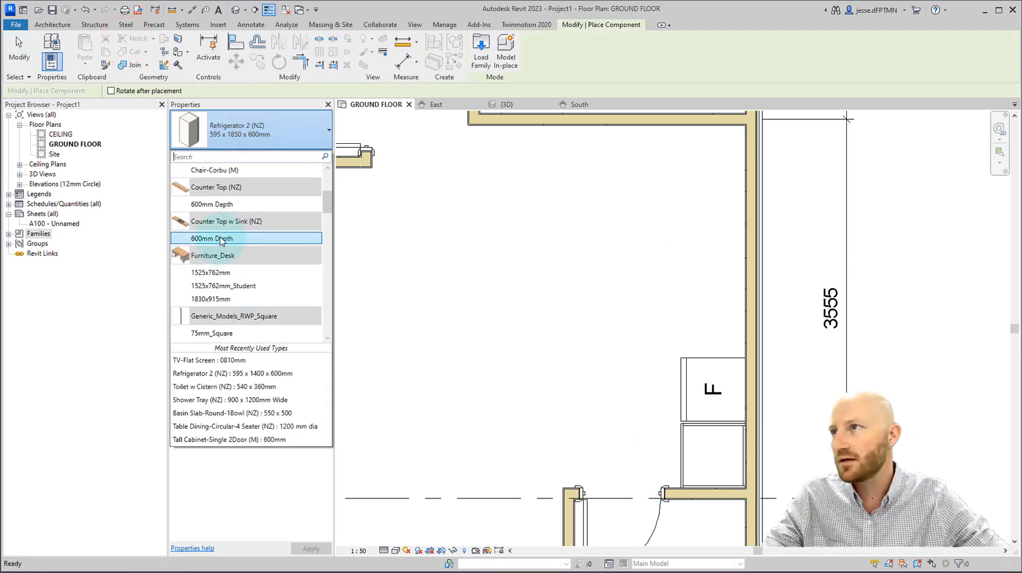
left_click(222, 239)
key("space")
key("space")
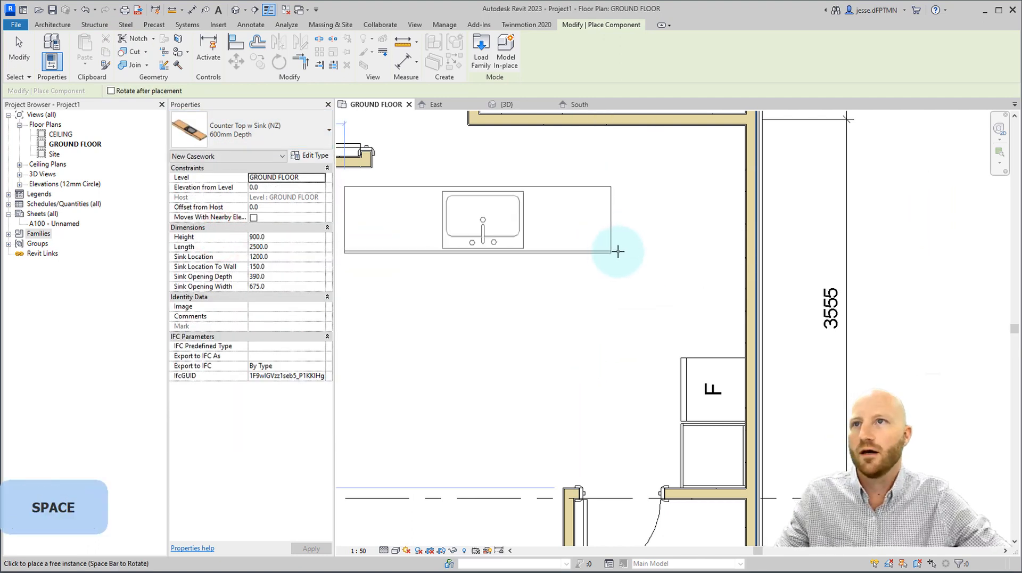
key("space")
scroll(712, 194, "up", 4)
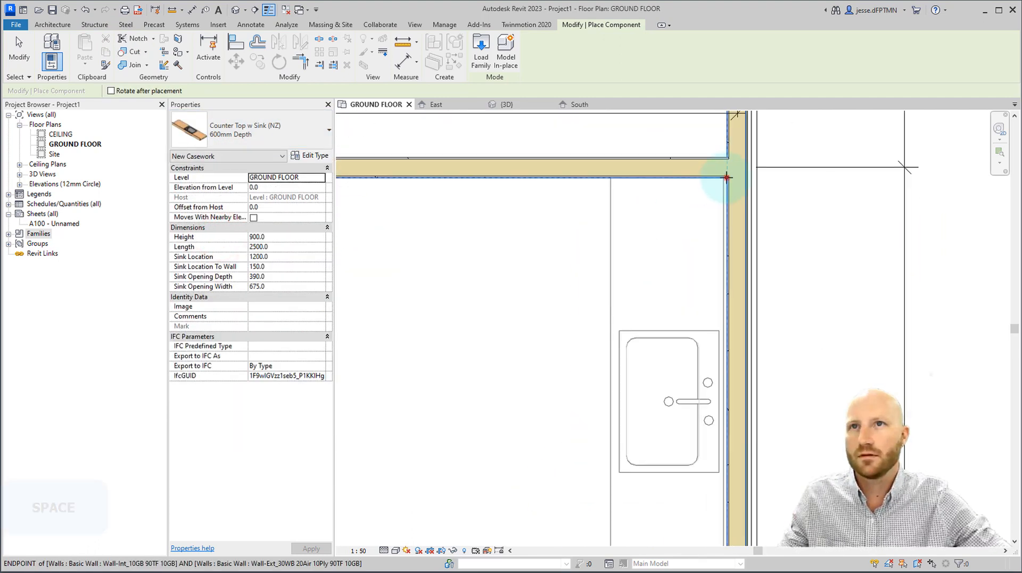
left_click(727, 177)
Step: Shorten the sink counter top so its south end meets the refrigerator's north edge
scroll(683, 309, "down", 3)
middle_click_drag(689, 275, 708, 182)
left_click(686, 405)
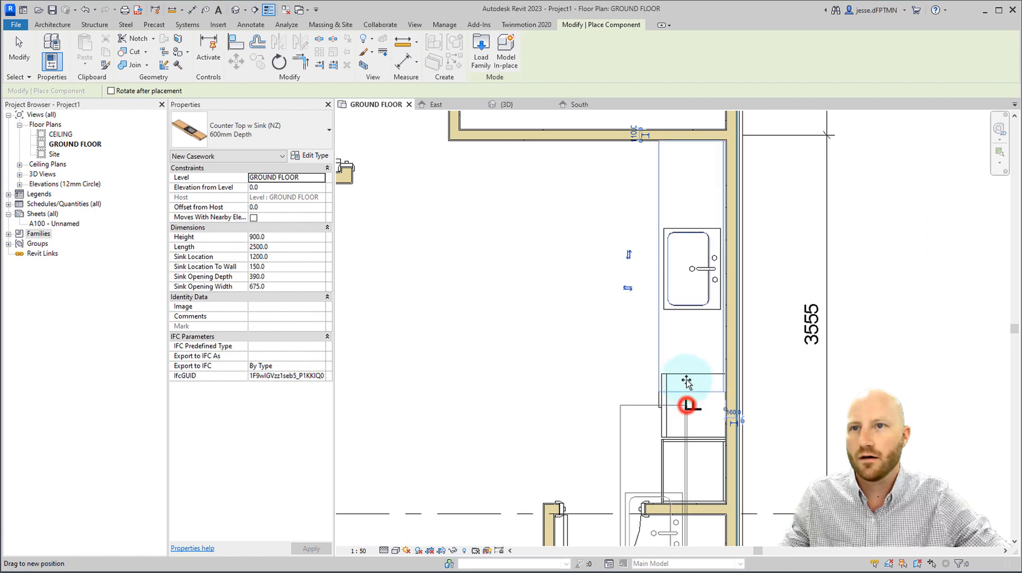
scroll(675, 365, "up", 5)
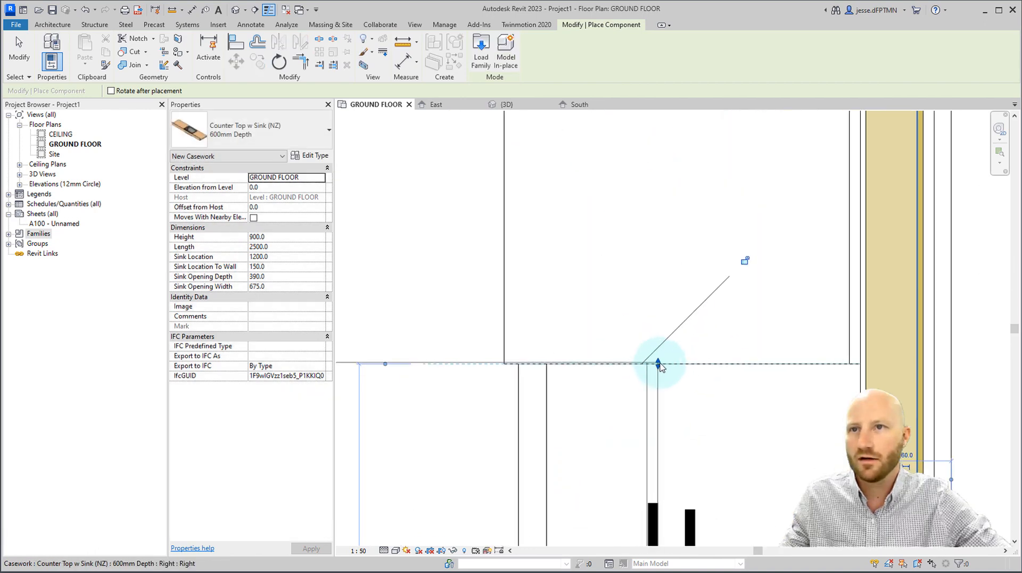
left_click(658, 363)
scroll(639, 346, "down", 5)
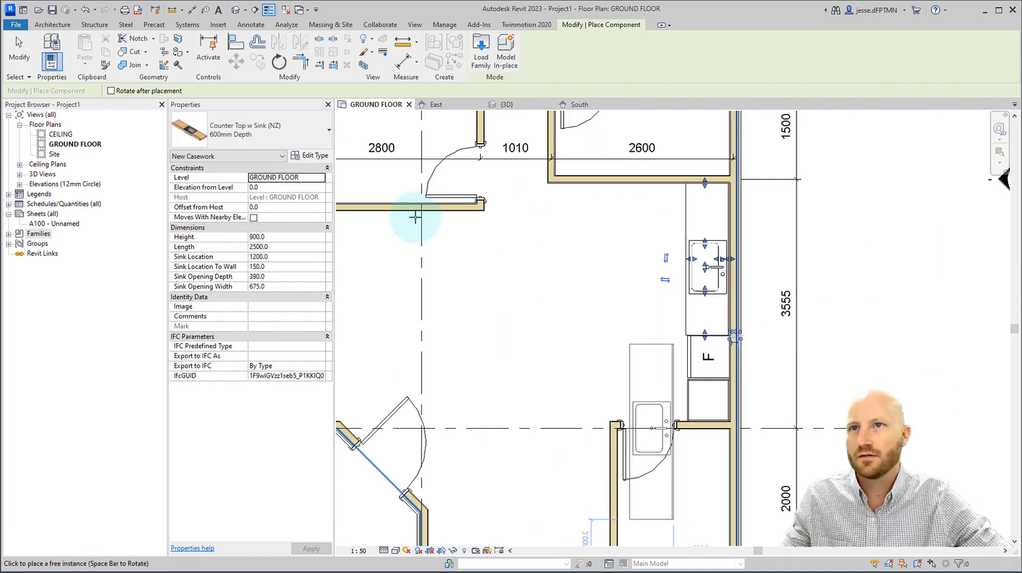
Step: Place a Counter Top (NZ), 600mm Depth, parallel to and west of the sink counter, running south from the partition wall
left_click(257, 132)
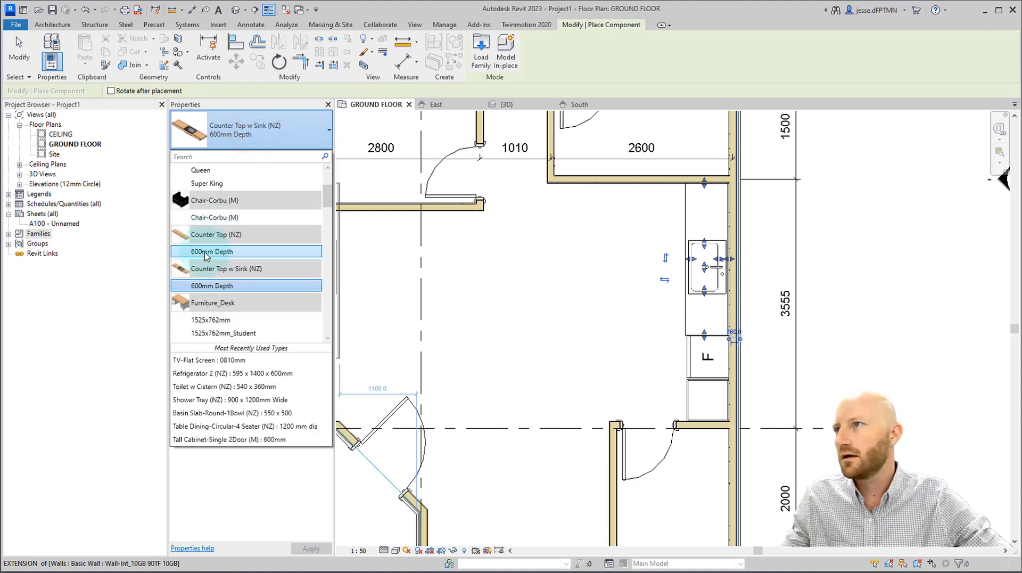
left_click(206, 251)
key("space")
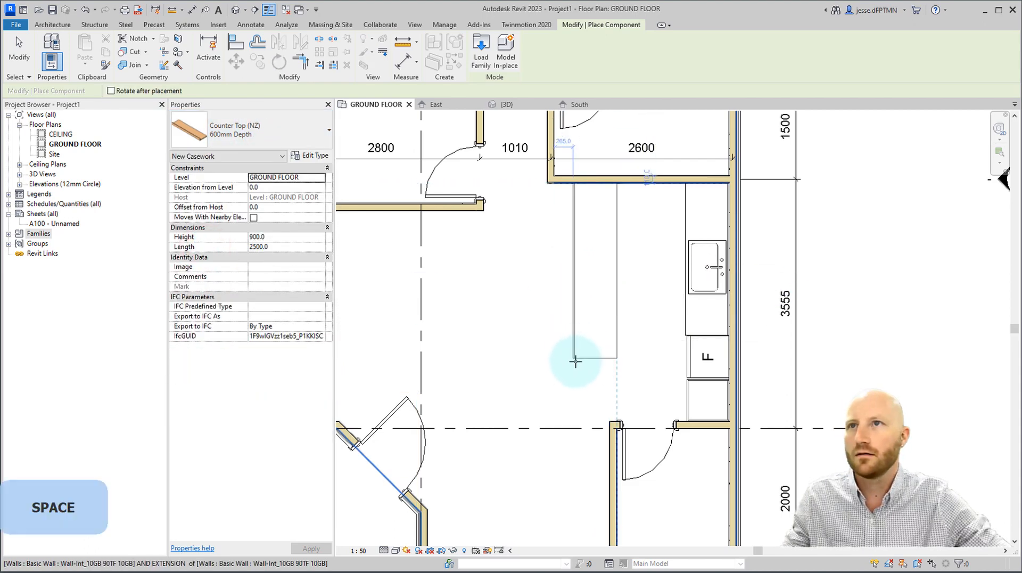
left_click(575, 361)
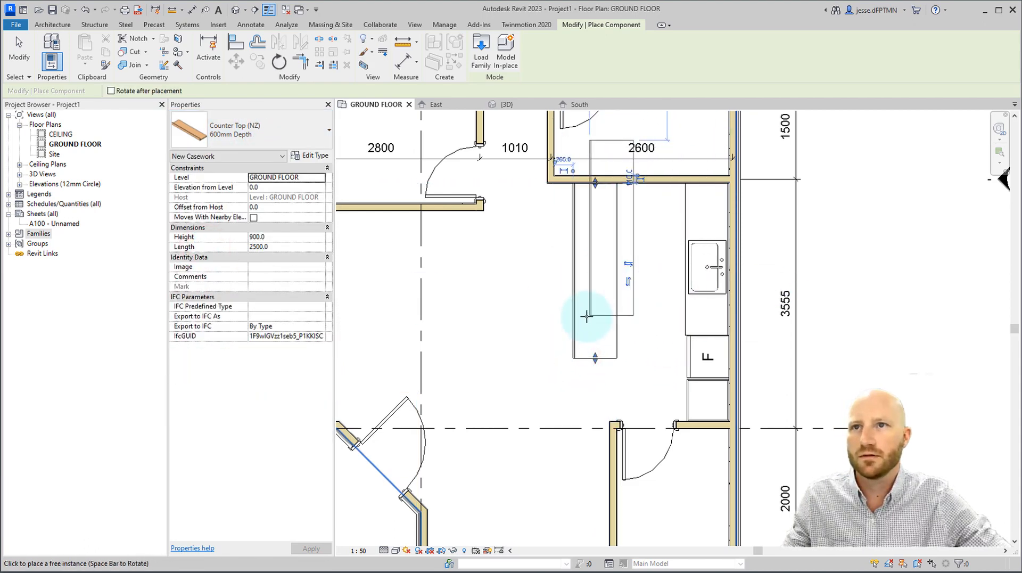
Step: Shorten the plain counter top so its south end lines up with the sink counter's south end, and finish placing components
scroll(589, 311, "down", 2)
middle_click_drag(600, 322, 619, 323)
left_click_drag(610, 347, 612, 332)
middle_click_drag(561, 330, 589, 343)
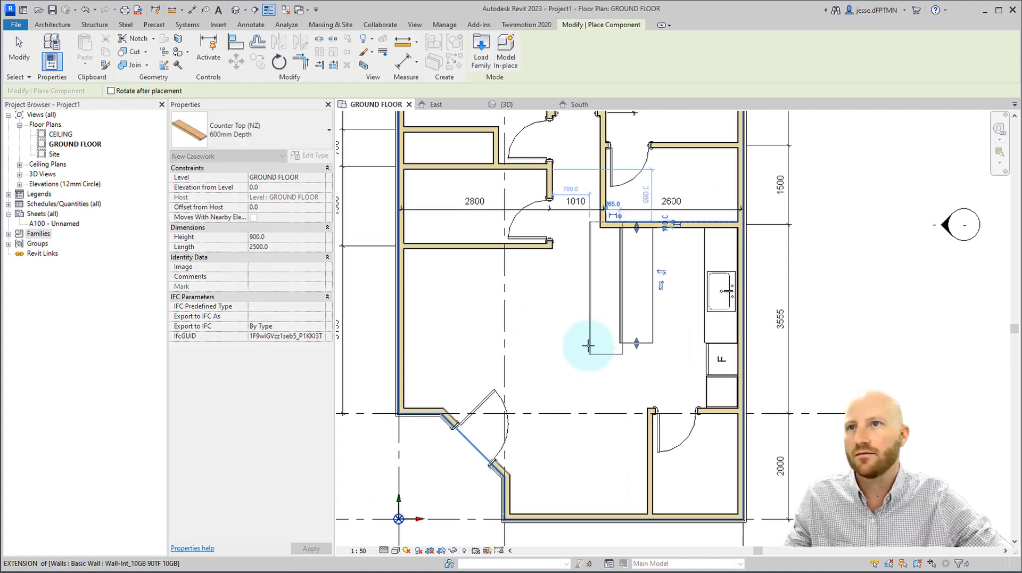
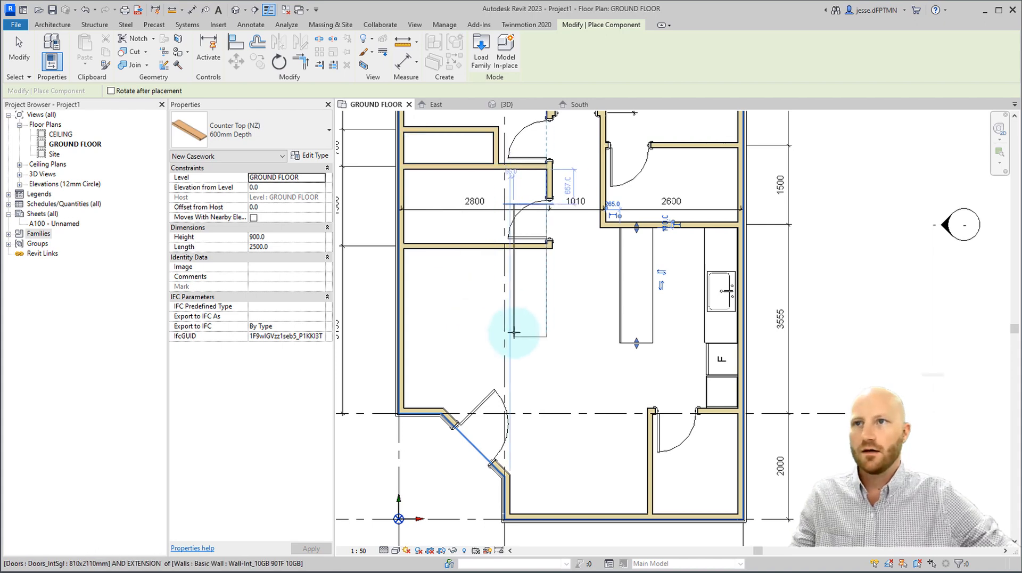
key("Escape")
key("Escape")
left_click(719, 356)
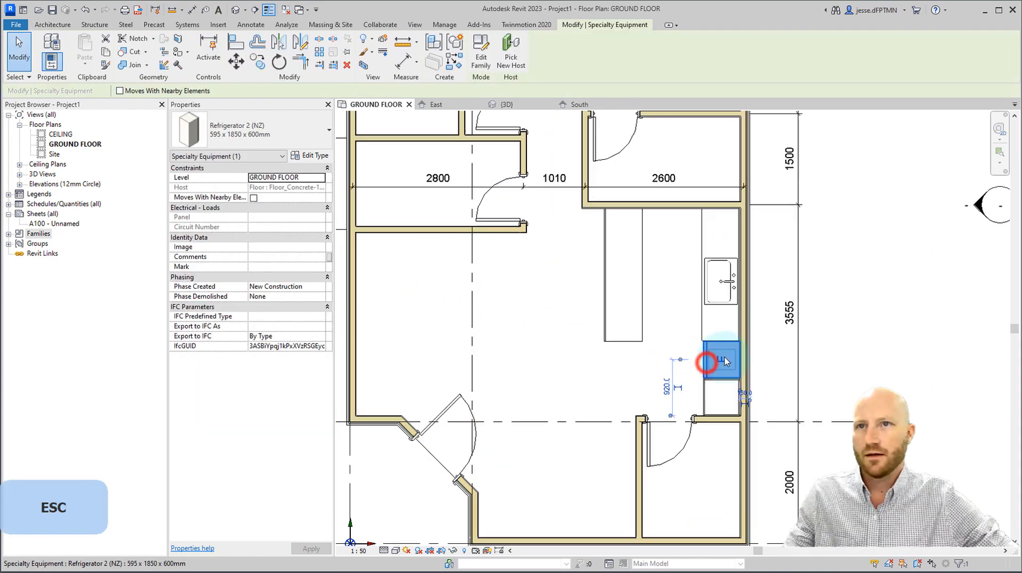
scroll(724, 355, "up", 4)
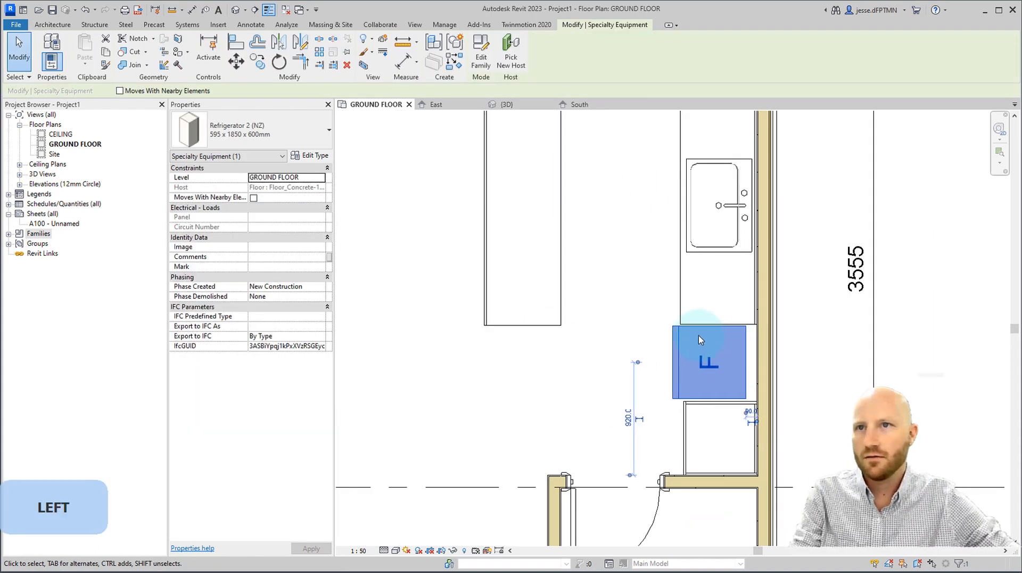
scroll(677, 333, "up", 4)
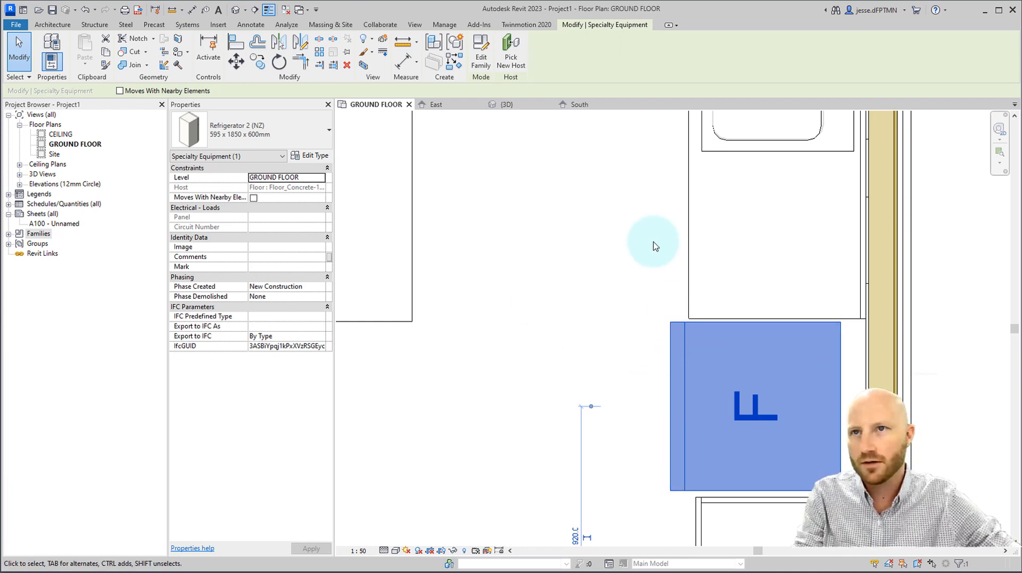
scroll(642, 336, "down", 4)
left_click(842, 373)
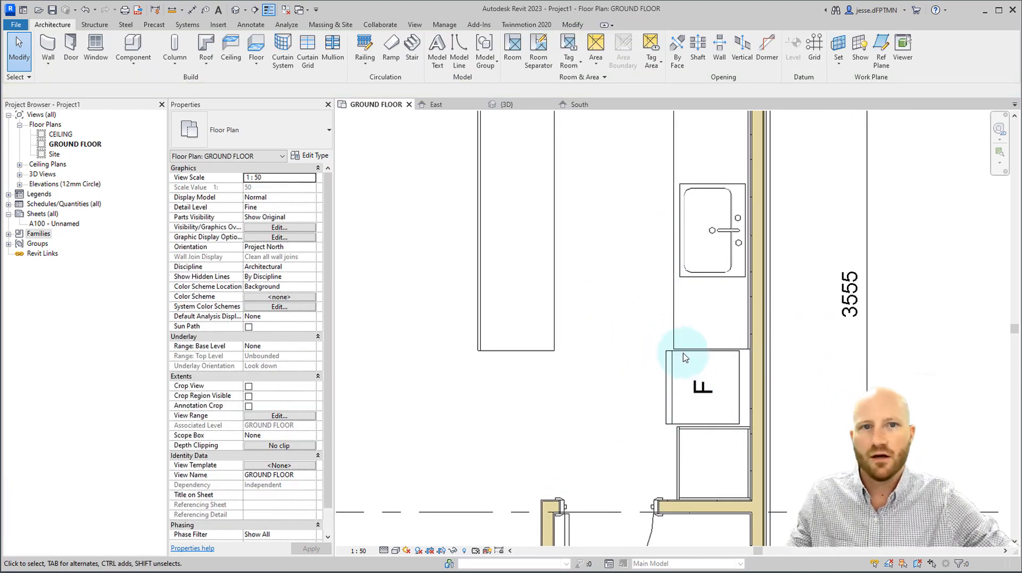
Step: Align the plain counter top's south end with the sink counter's south edge
scroll(619, 367, "down", 2)
key("a")
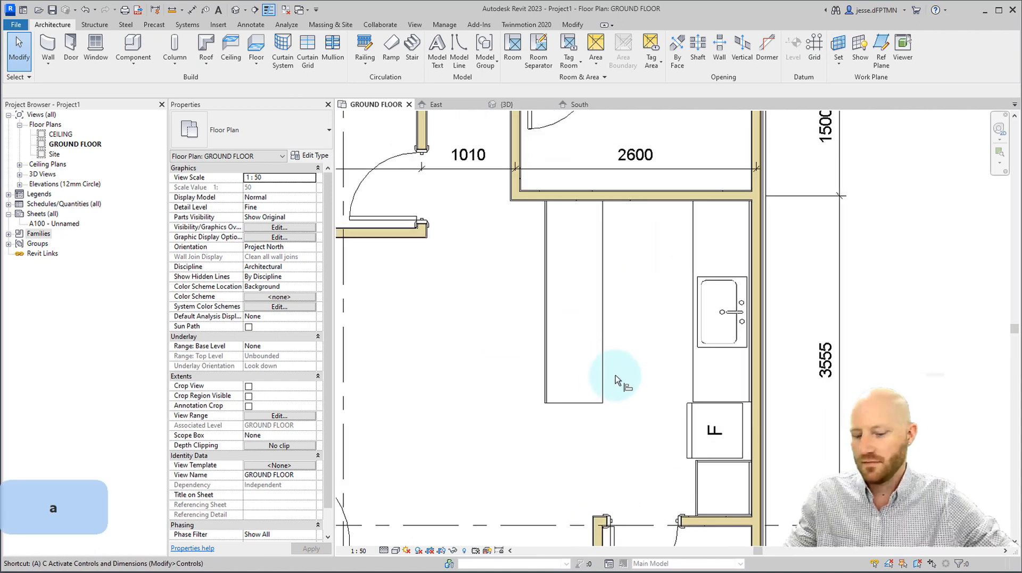
key("l")
scroll(697, 394, "up", 3)
left_click(702, 402)
left_click(498, 411)
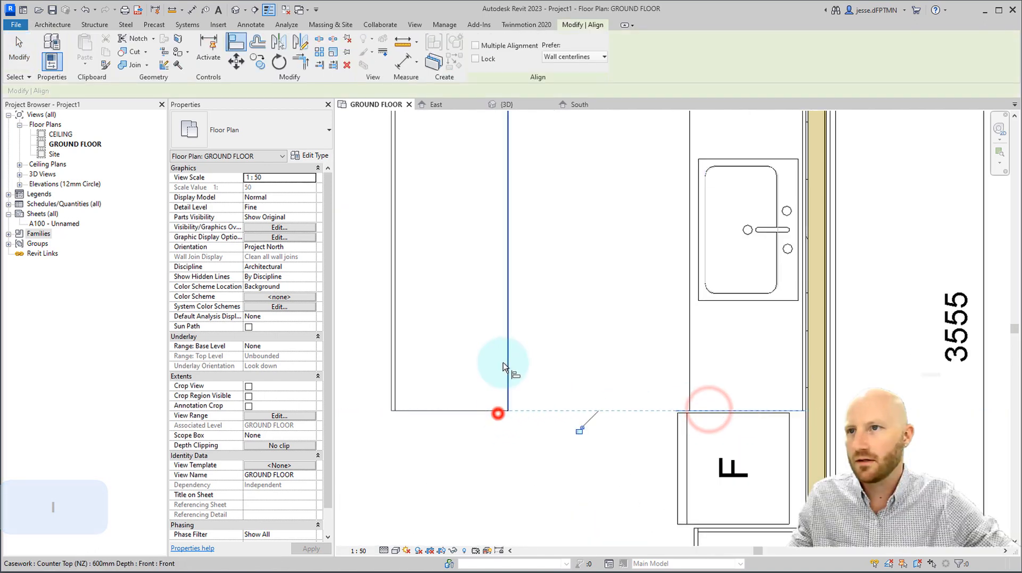
scroll(572, 422, "down", 2)
key("Escape")
key("Escape")
Step: Set the clear gap between the plain counter top's east edge and the sink counter's front edge to 1000 mm
scroll(533, 268, "down", 2)
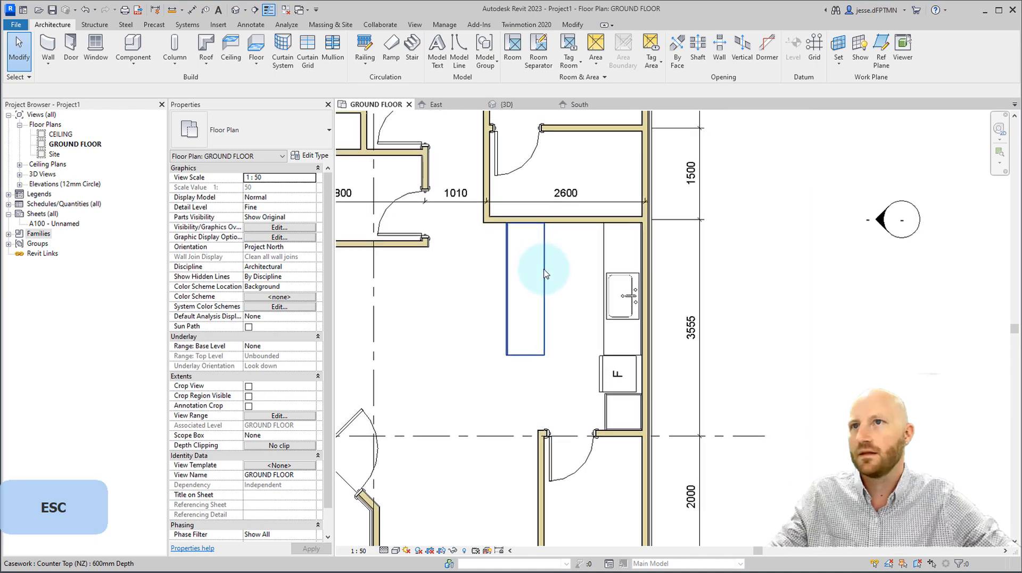
left_click(535, 269)
scroll(539, 268, "up", 2)
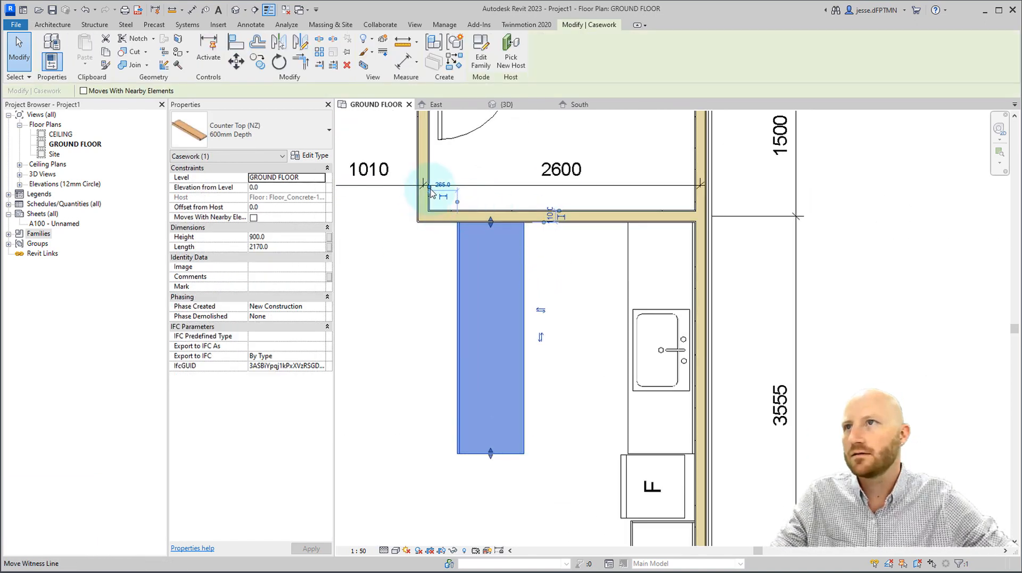
left_click_drag(429, 187, 628, 246)
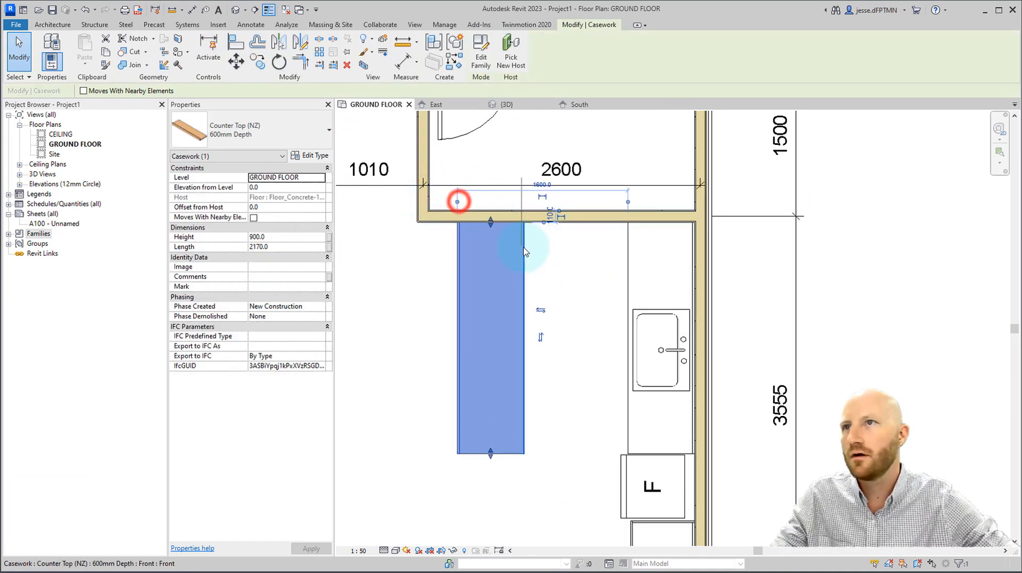
left_click_drag(525, 252, 524, 250)
type("1000")
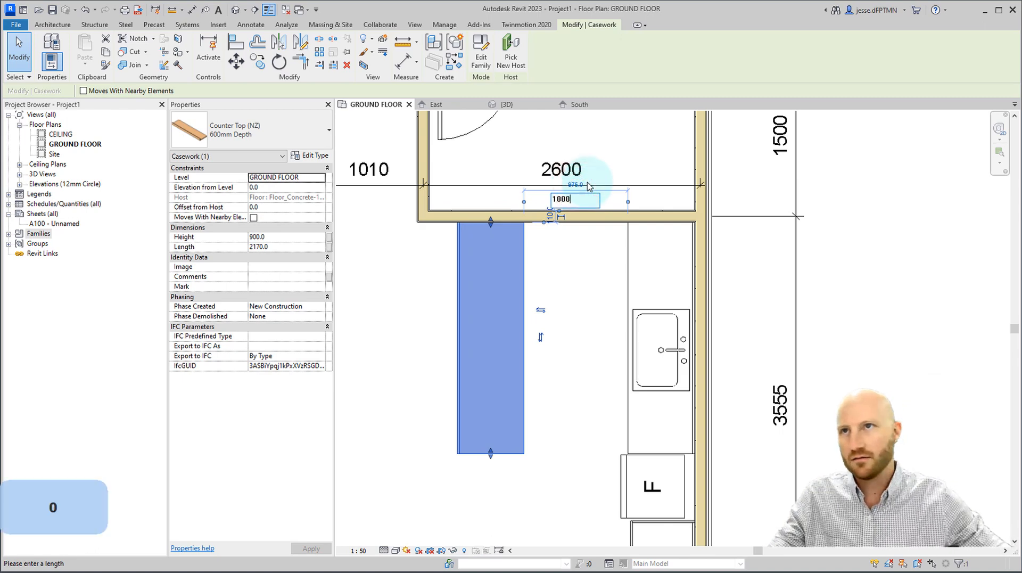
key("Return")
left_click(919, 297)
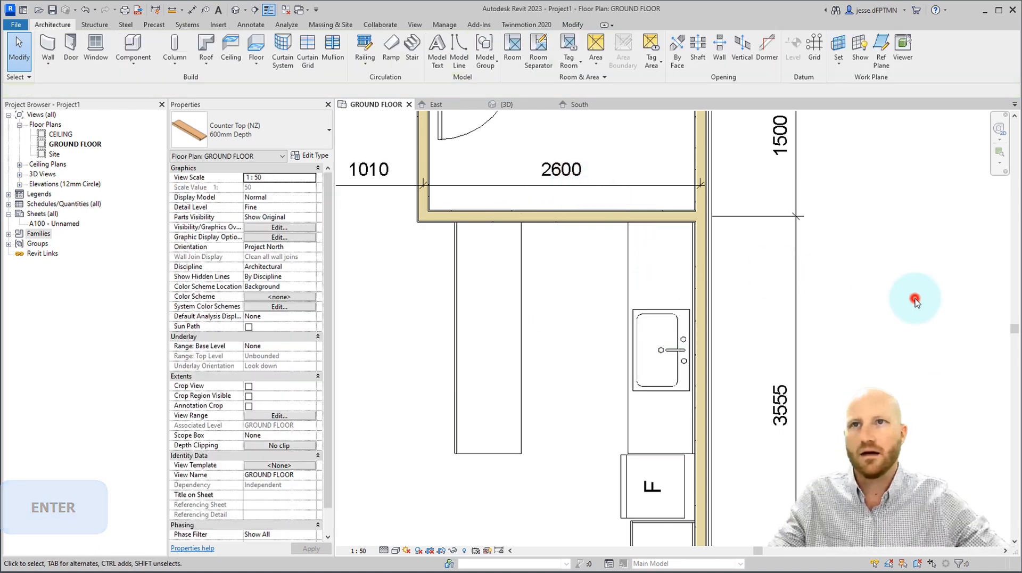
Step: Place a Bed Double-SleepyHead (NZ), Queen, in the northwest bedroom, rotated with its head against the west wall
scroll(818, 297, "down", 3)
middle_click_drag(818, 297, 822, 282)
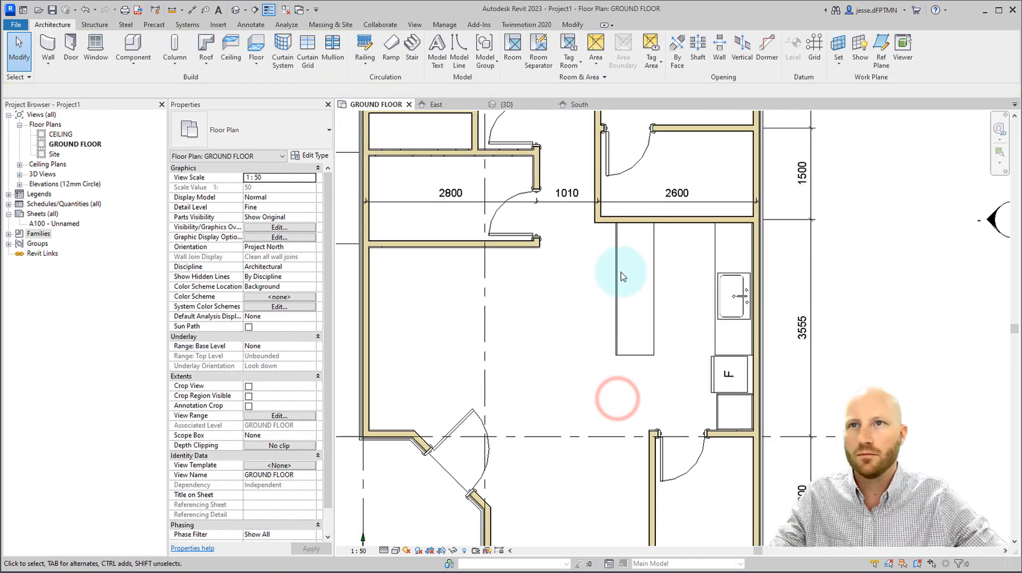
middle_click_drag(583, 357, 617, 340)
scroll(582, 346, "down", 1)
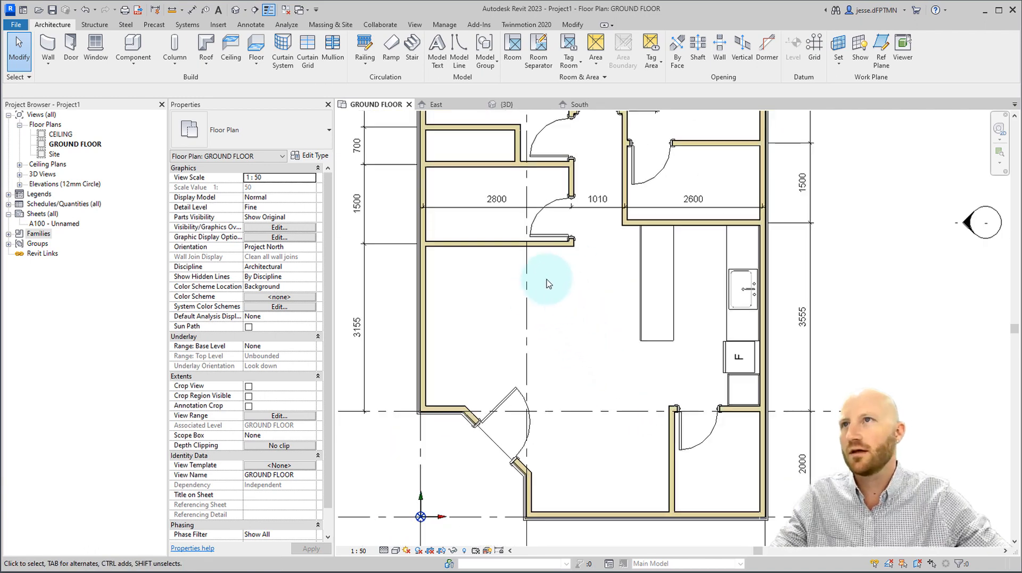
left_click(133, 47)
left_click(255, 136)
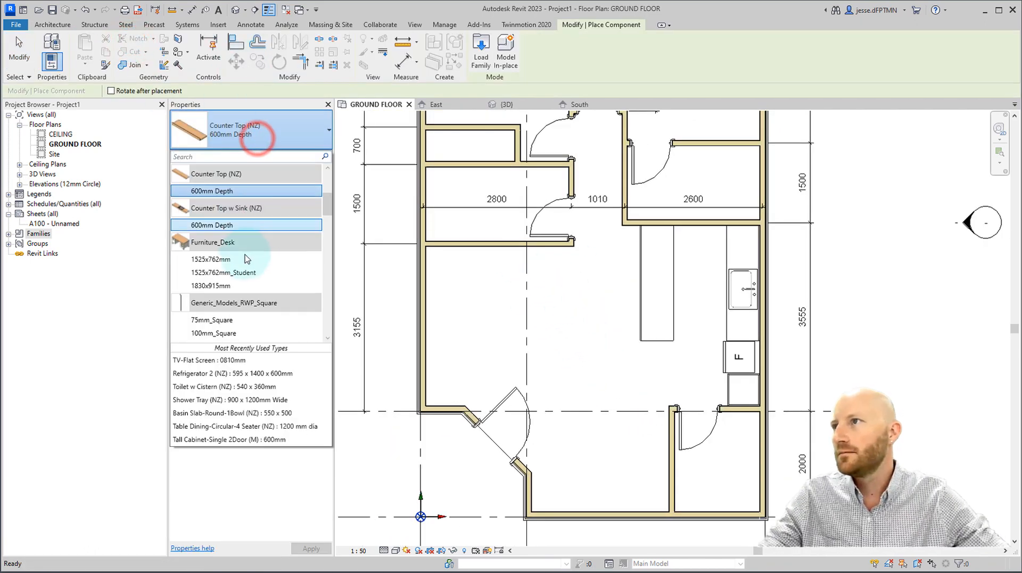
scroll(247, 259, "up", 4)
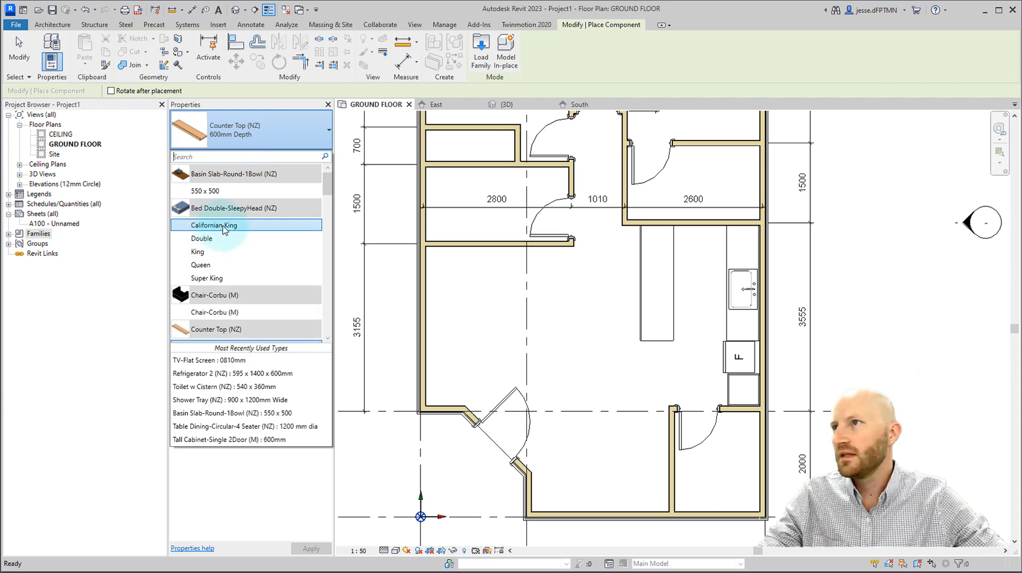
left_click(202, 271)
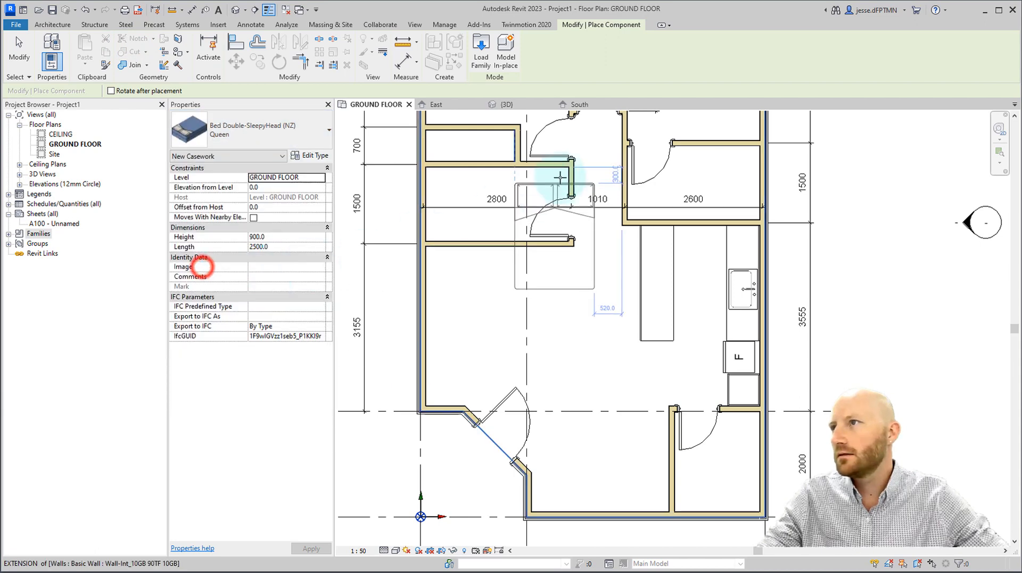
scroll(404, 222, "down", 2)
scroll(443, 256, "up", 2)
key("space")
key("space")
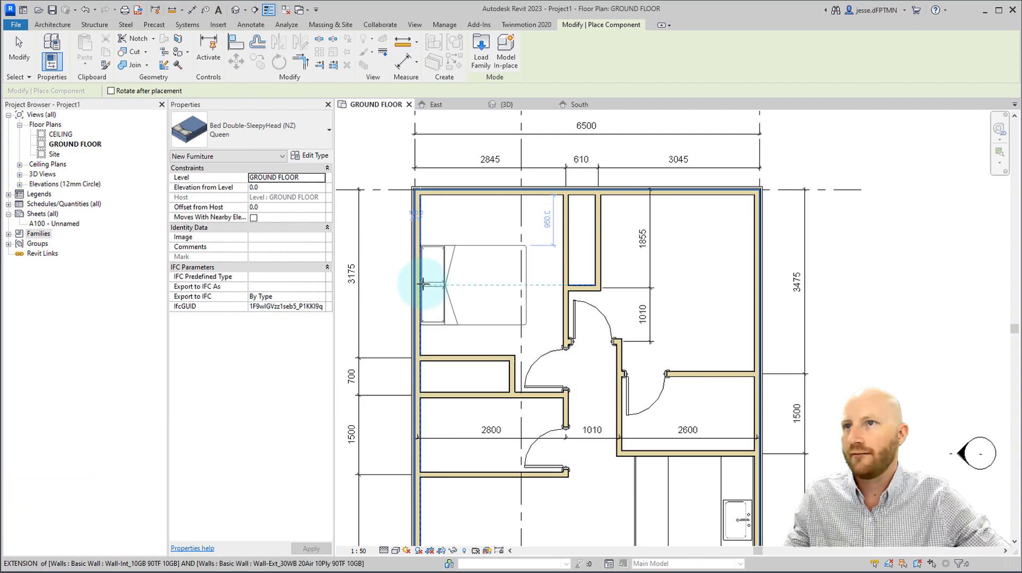
left_click(423, 278)
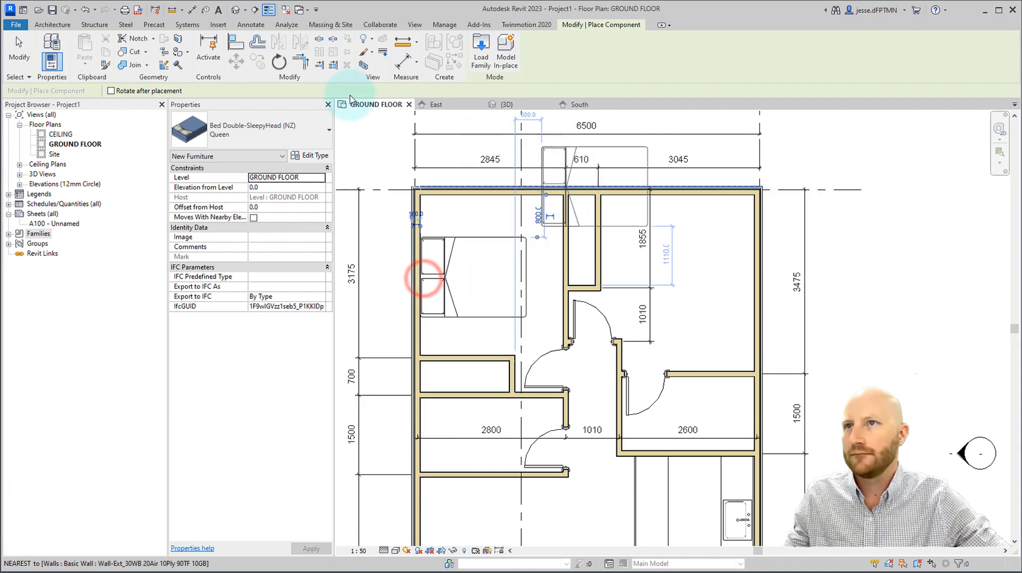
Step: Place a Bed Double-SleepyHead (NZ), King, against the northeast bedroom's east wall, centred in line with the queen bed
left_click(245, 130)
scroll(234, 219, "up", 2)
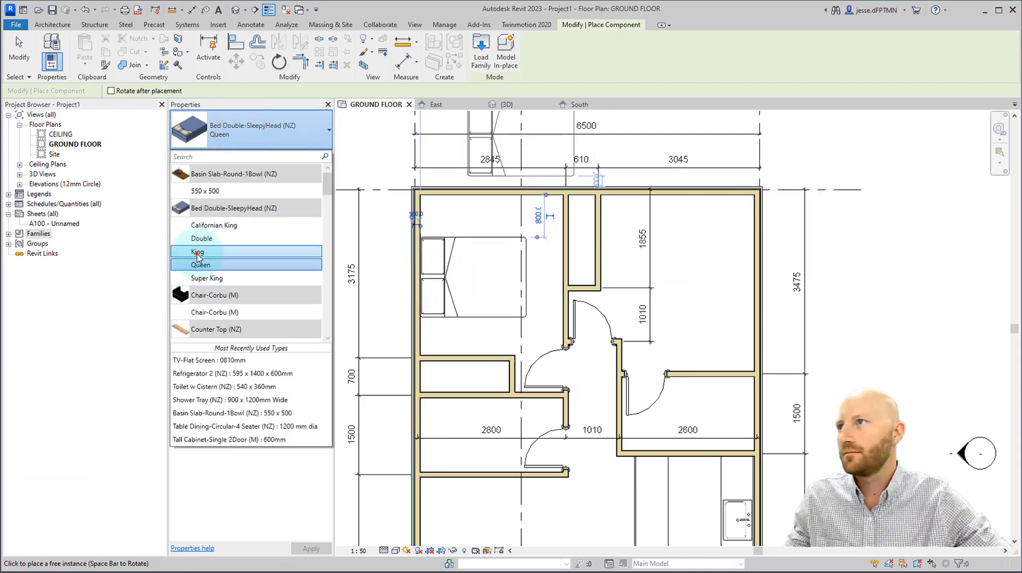
left_click(198, 252)
key("space")
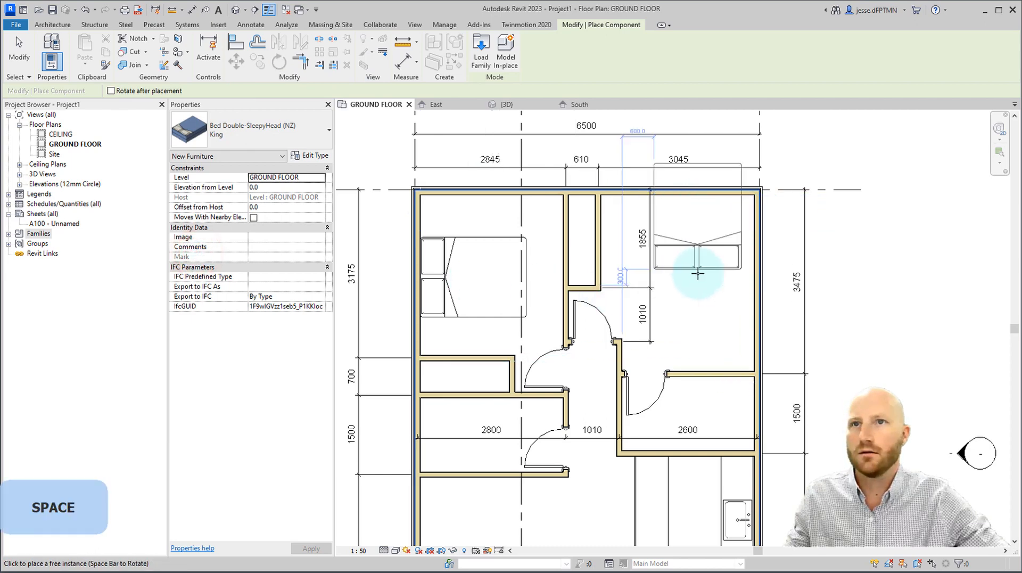
key("space")
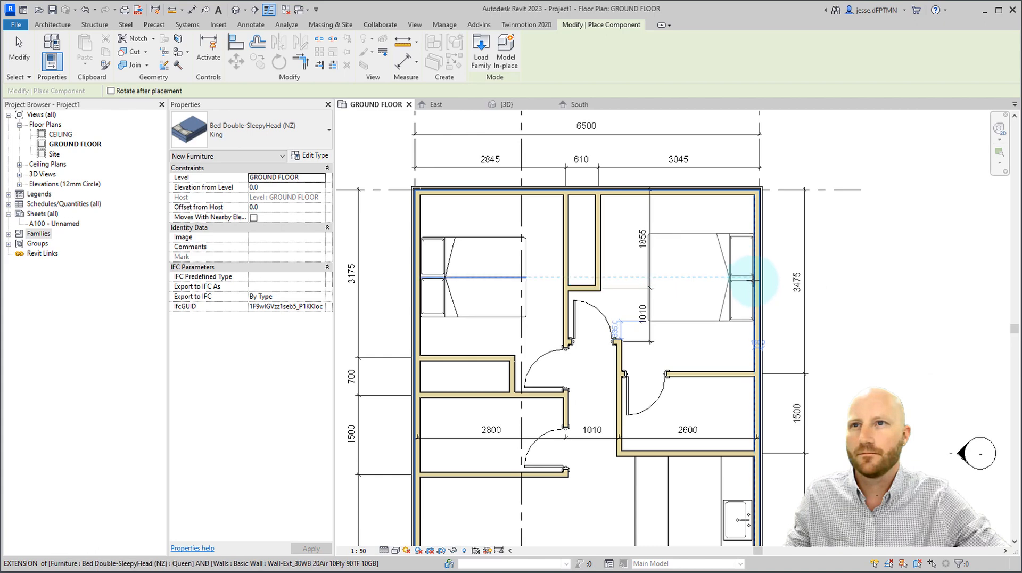
left_click(752, 282)
key("Escape")
middle_click_drag(633, 296, 594, 262)
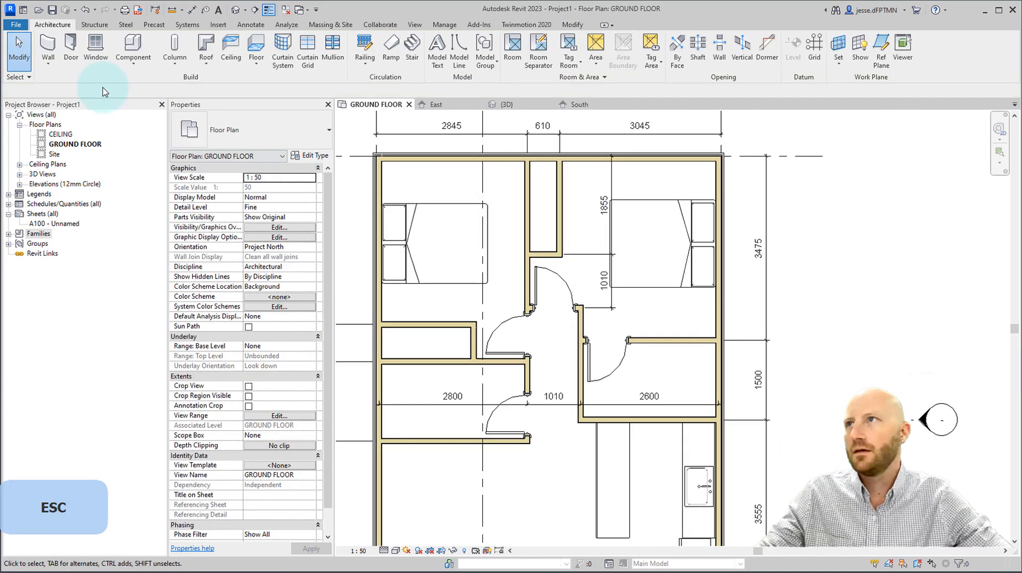
left_click(69, 48)
left_click(255, 129)
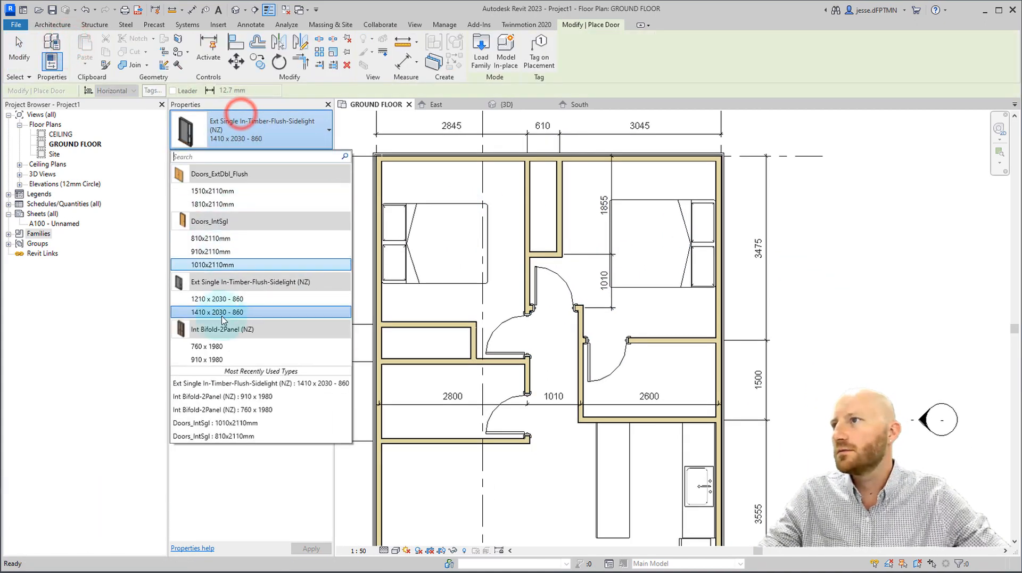
left_click(213, 191)
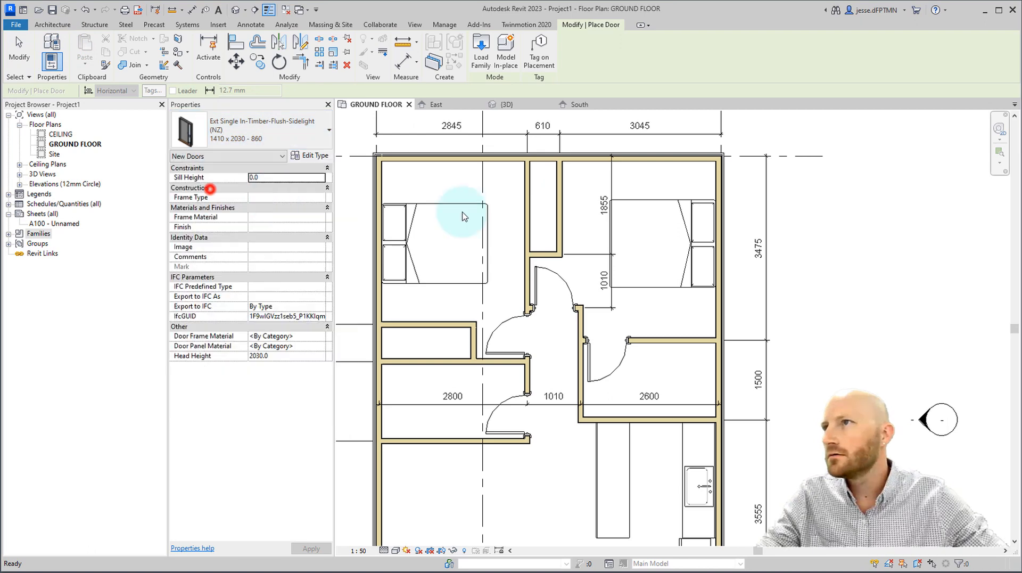
middle_click_drag(550, 175, 543, 238)
scroll(542, 238, "up", 4)
key("Escape")
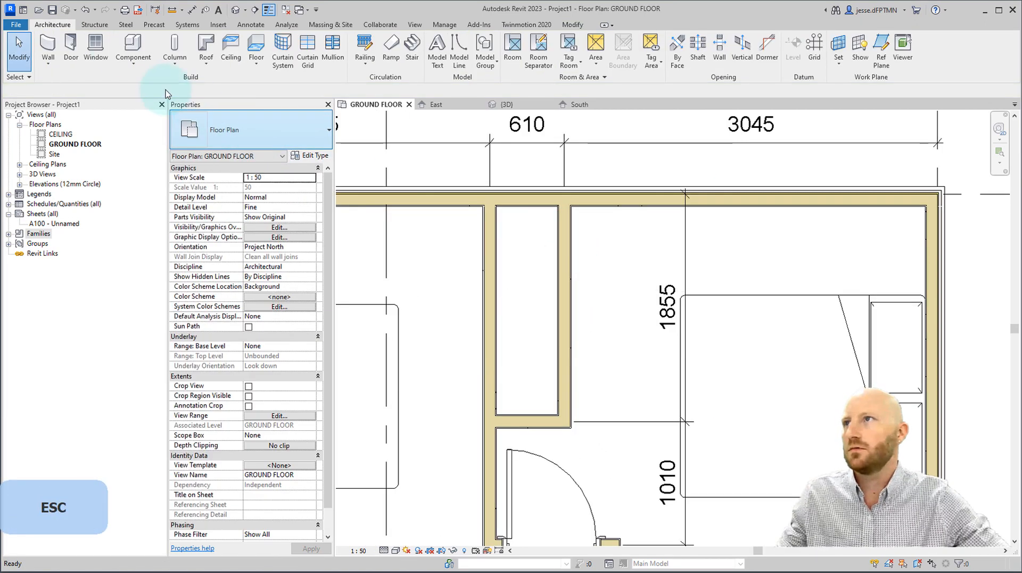
Step: Place two Int Bifold-2Panel (NZ) 760 x 1980 doors in the northeast bedroom closet's east wall, folding into the bedroom
left_click(71, 47)
left_click(191, 130)
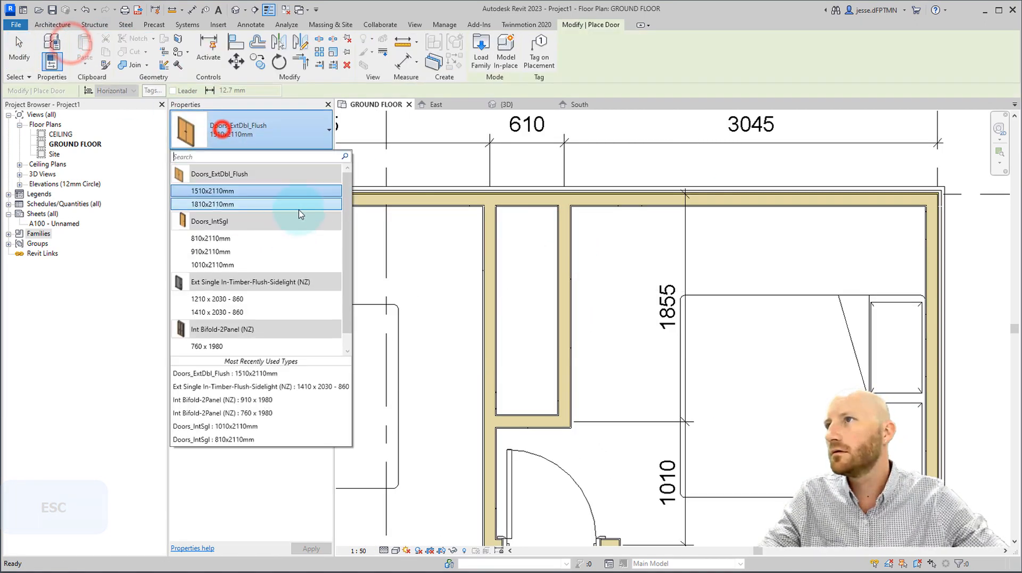
scroll(211, 348, "down", 1)
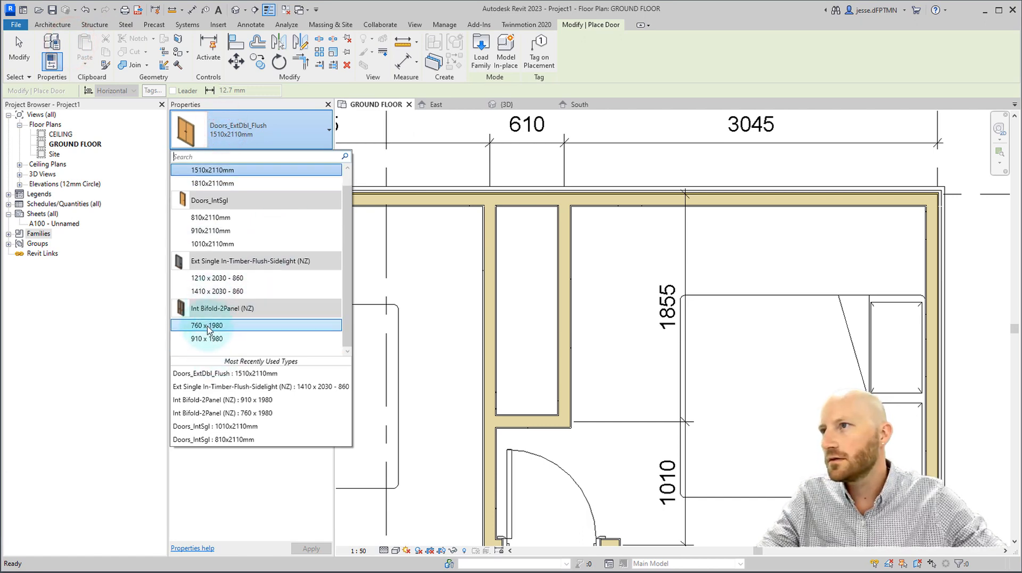
left_click(208, 326)
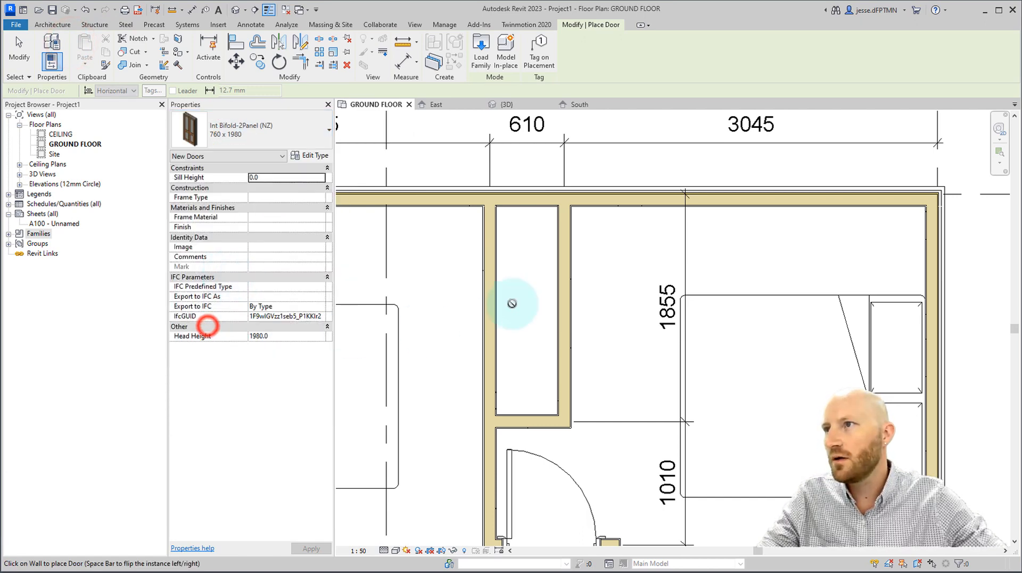
key("space")
left_click(572, 259)
key("space")
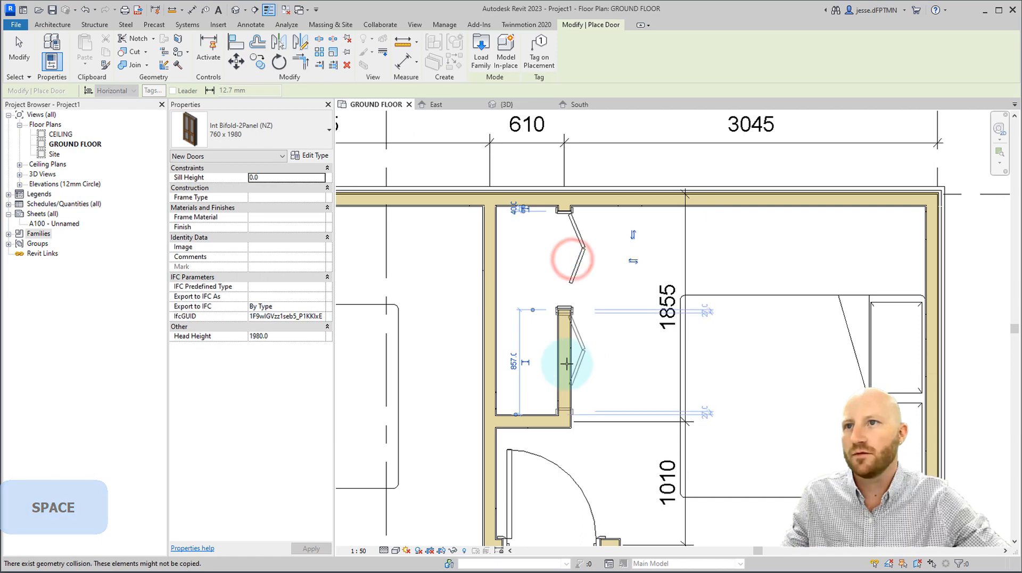
left_click(567, 363)
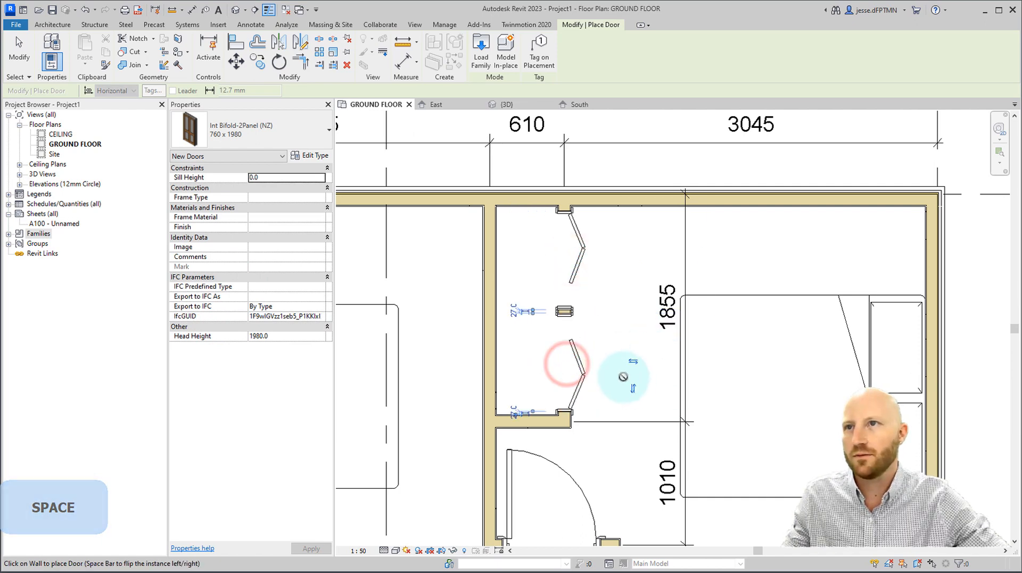
Step: Place an Int Bifold-2Panel (NZ) 910 x 1980 door in the northwest bedroom closet's north wall and flip its hand
mouse_move(627, 371)
middle_mouse_down()
mouse_move(771, 285)
mouse_move(580, 345)
middle_mouse_up()
left_click(260, 158)
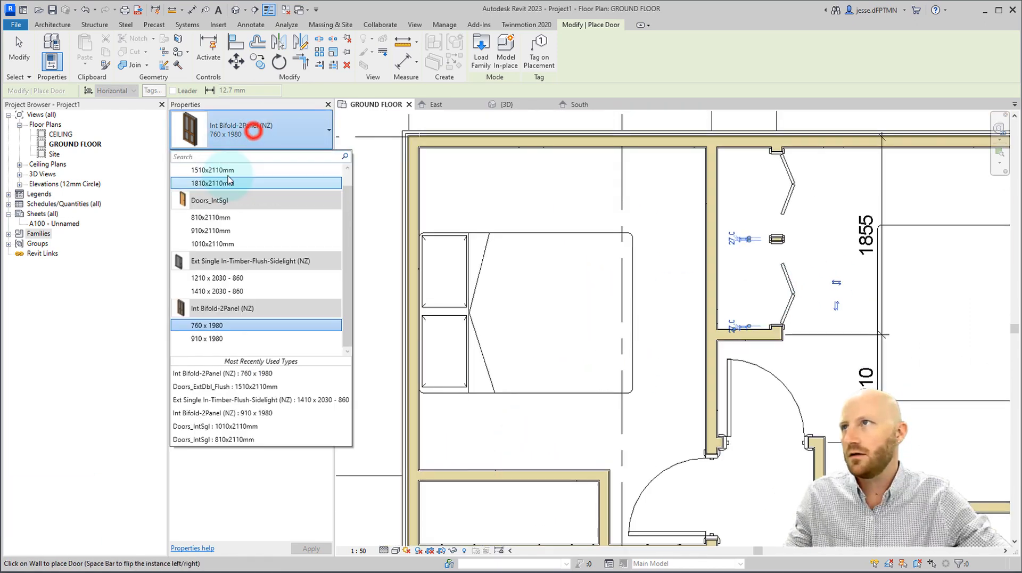
left_click(211, 338)
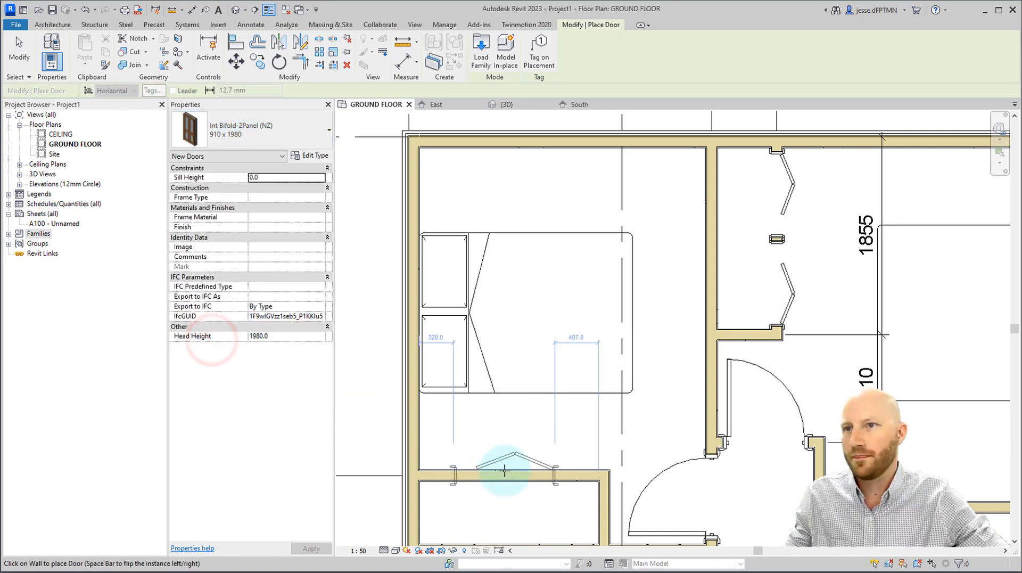
key("Escape")
left_click(518, 459)
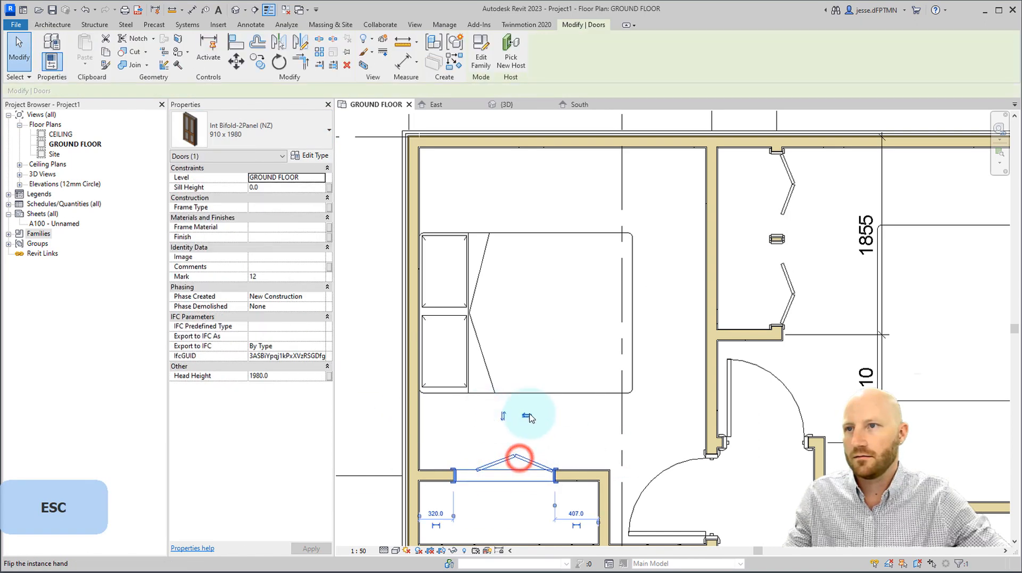
left_click(526, 417)
left_click(589, 431)
Step: Duplicate the northwest closet's bifold door type as a new type named 1200 x 1980
scroll(589, 430, "down", 1)
middle_click_drag(511, 374, 419, 272)
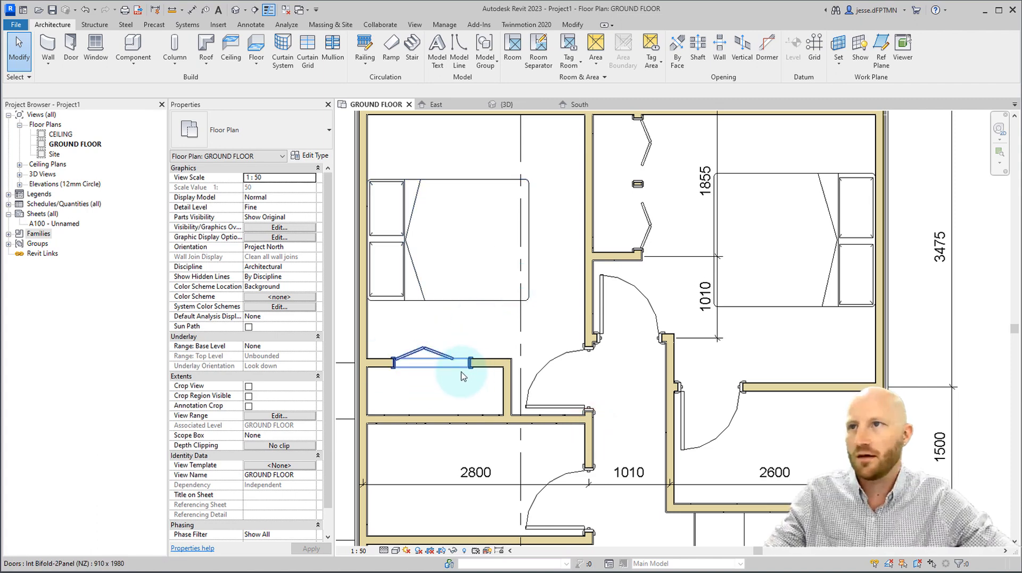
left_click(448, 367)
left_click(302, 155)
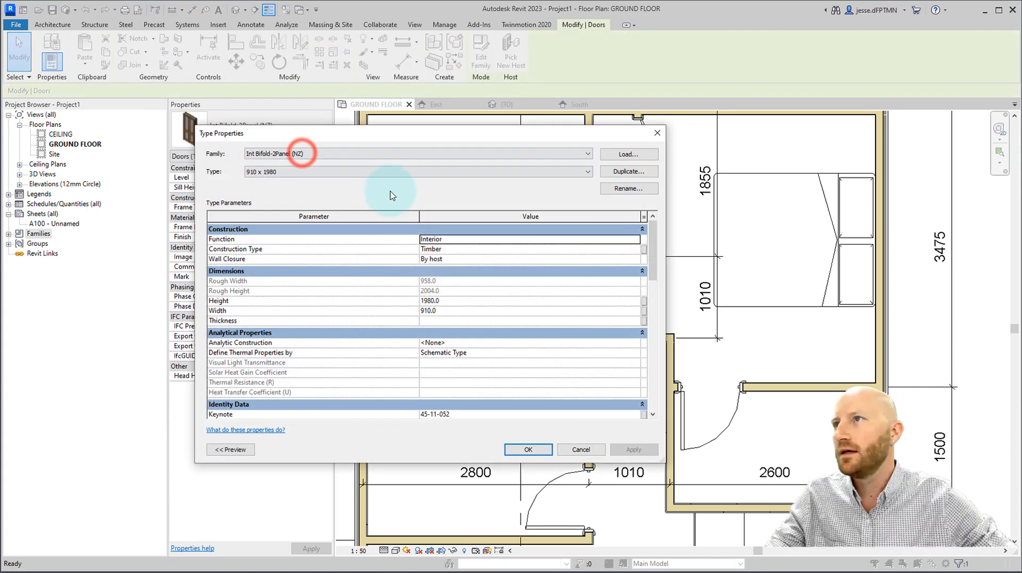
left_click(622, 172)
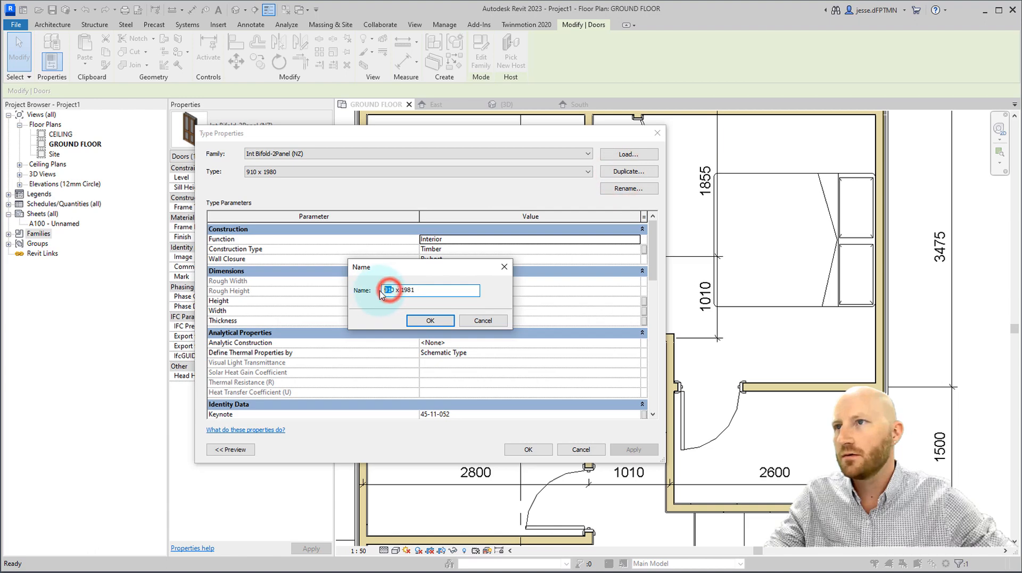
type("12")
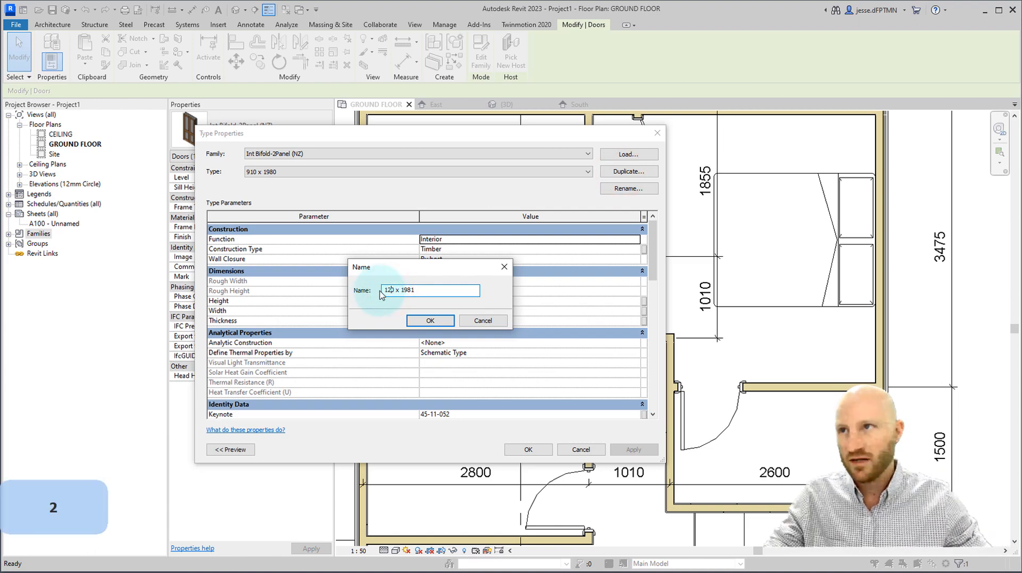
type("00")
left_click(428, 290)
key("BackSpace")
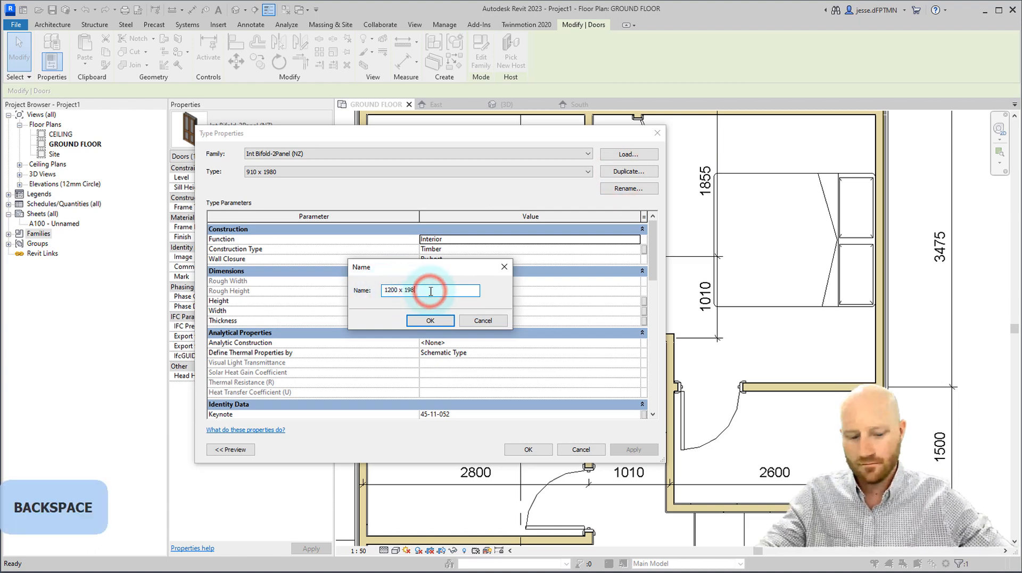
left_click(430, 321)
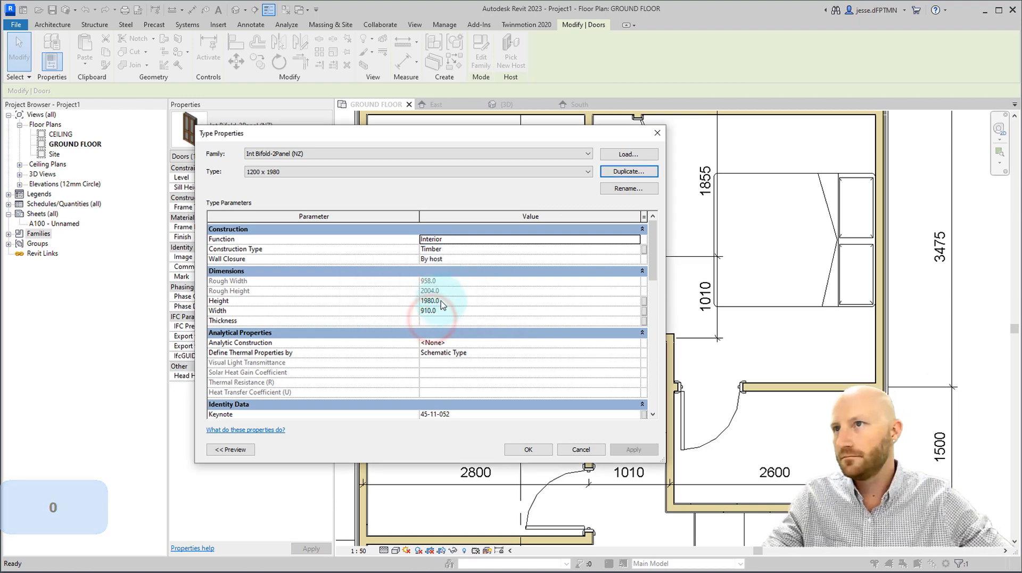
Step: Set the new bifold door type's width to 1200 and apply it to the northwest closet door
left_click(445, 312)
type("1")
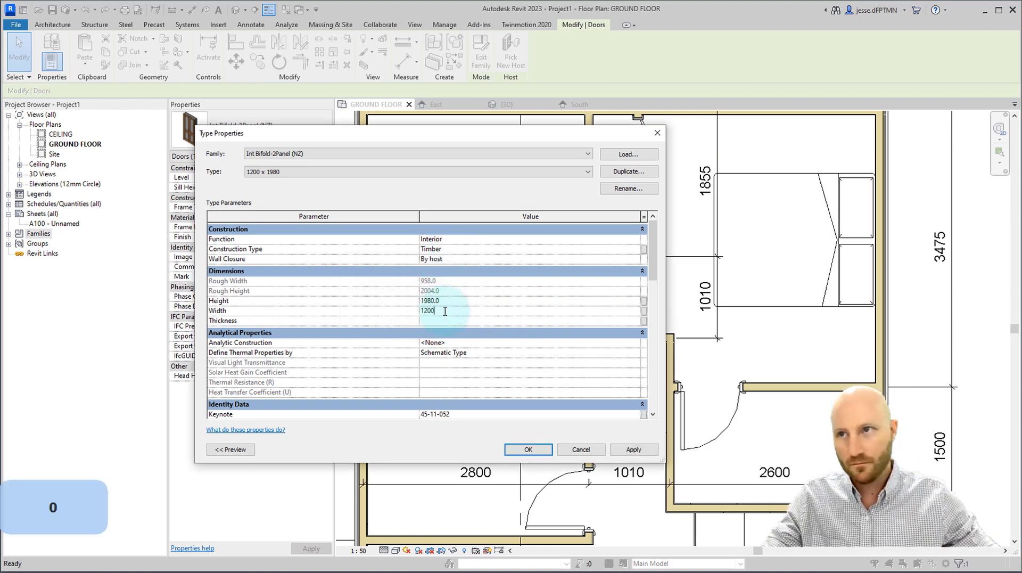
left_click(529, 449)
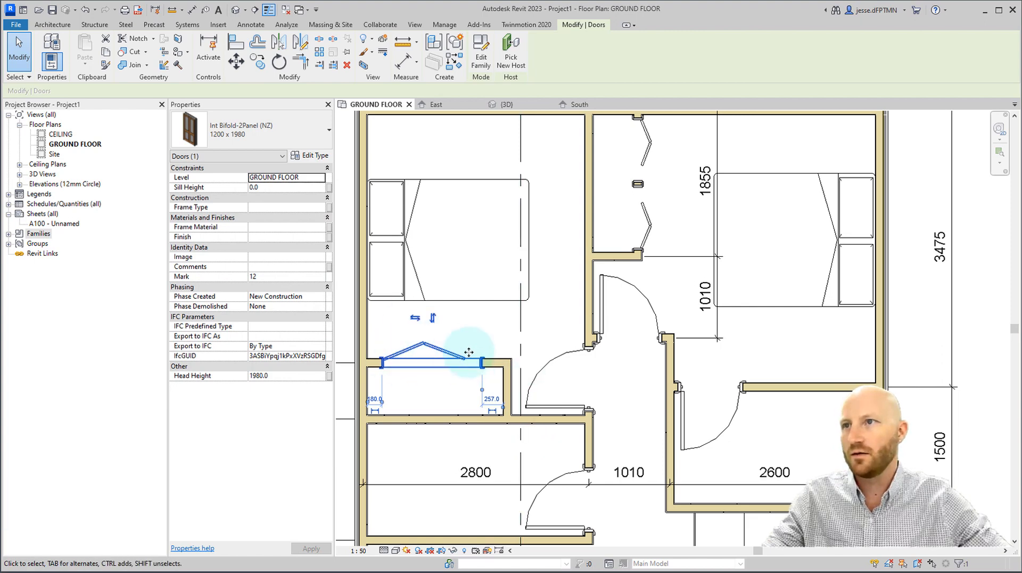
scroll(468, 298, "down", 3)
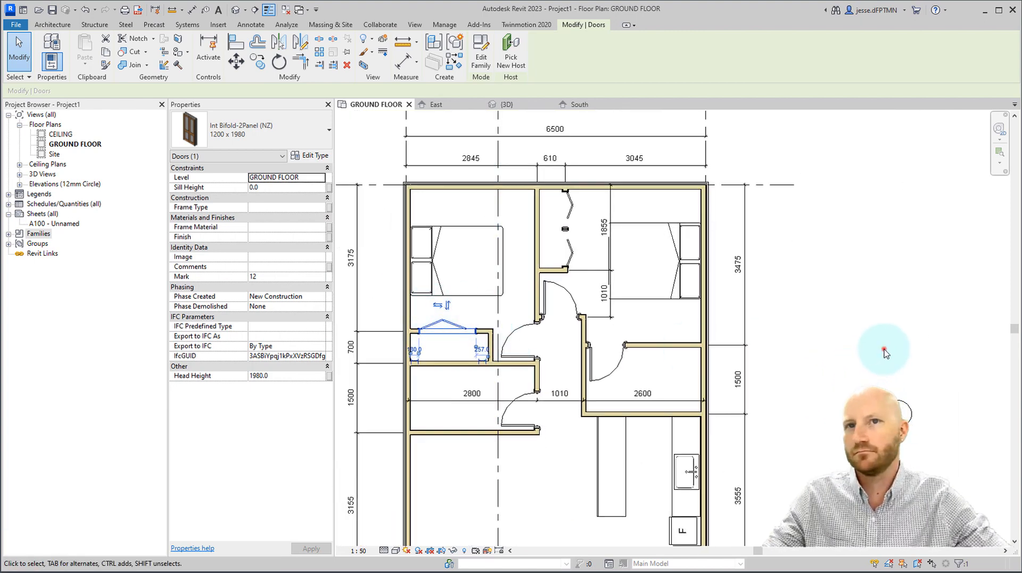
left_click(883, 351)
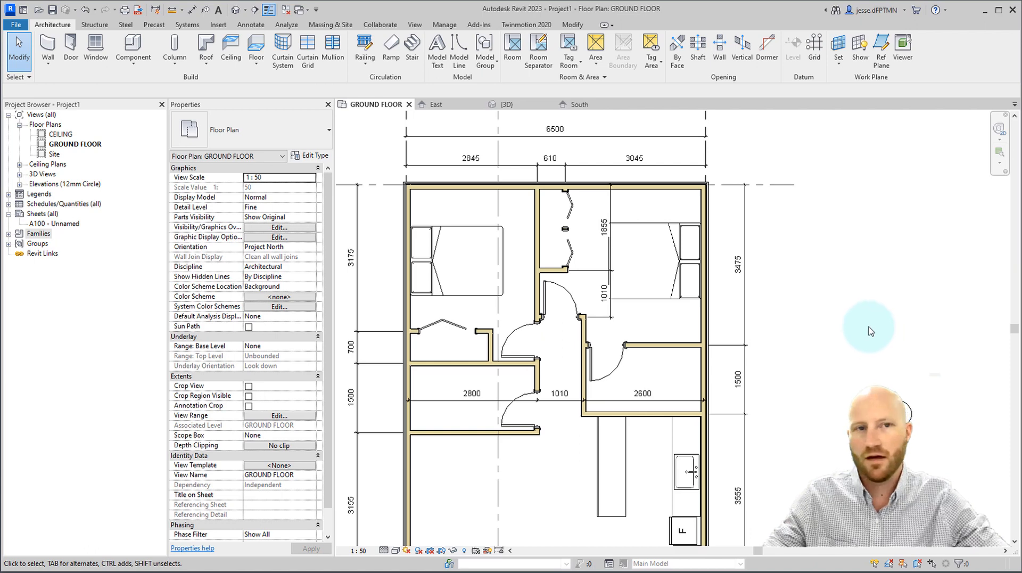
Step: Place a Table Dining-Circular-4 Seater (NZ), 1200 mm dia, in the dining area southeast of the angled entry door
middle_click_drag(869, 331, 818, 226)
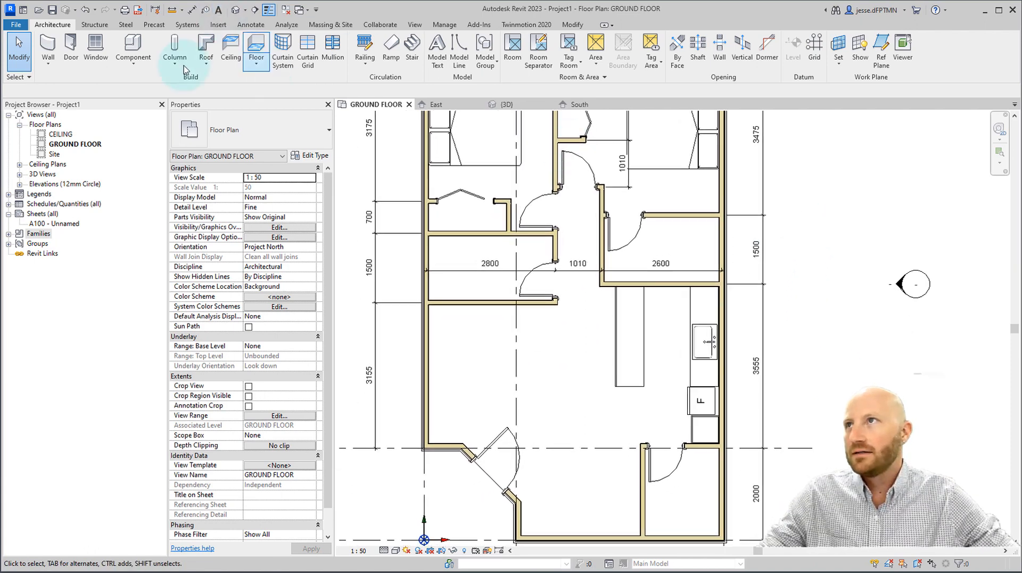
left_click(135, 46)
left_click(250, 129)
scroll(247, 288, "down", 10)
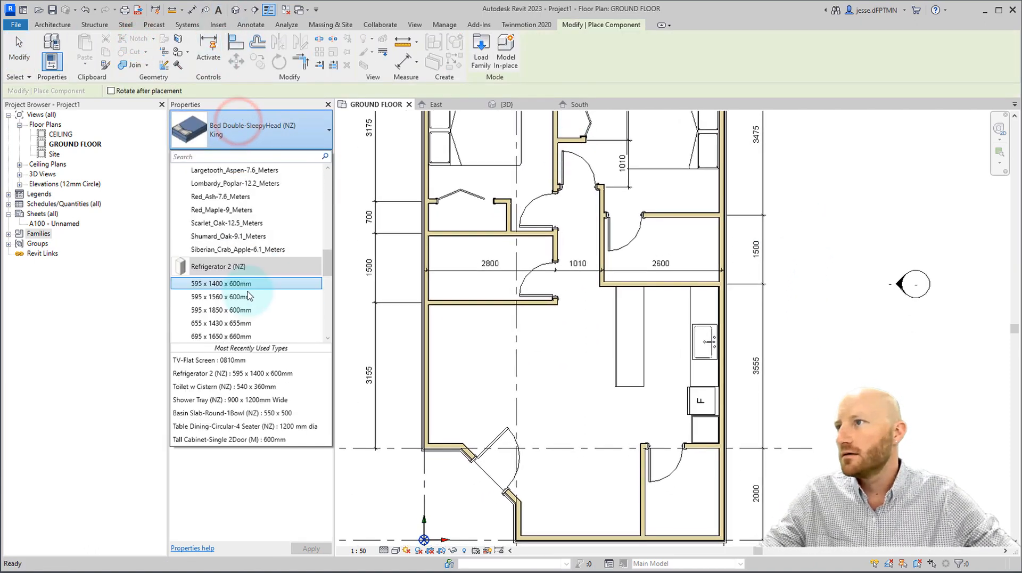
scroll(246, 297, "up", 8)
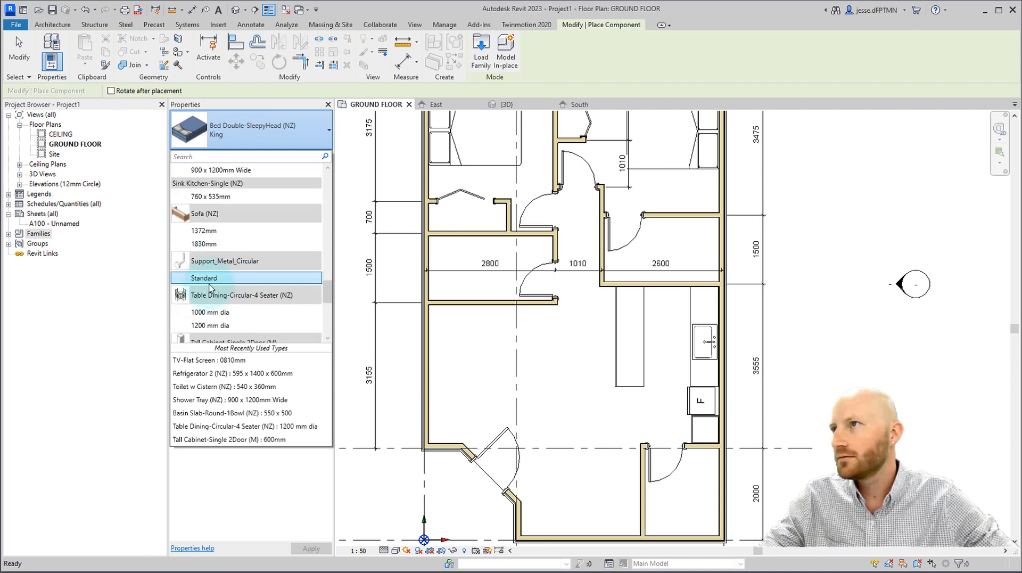
left_click(211, 312)
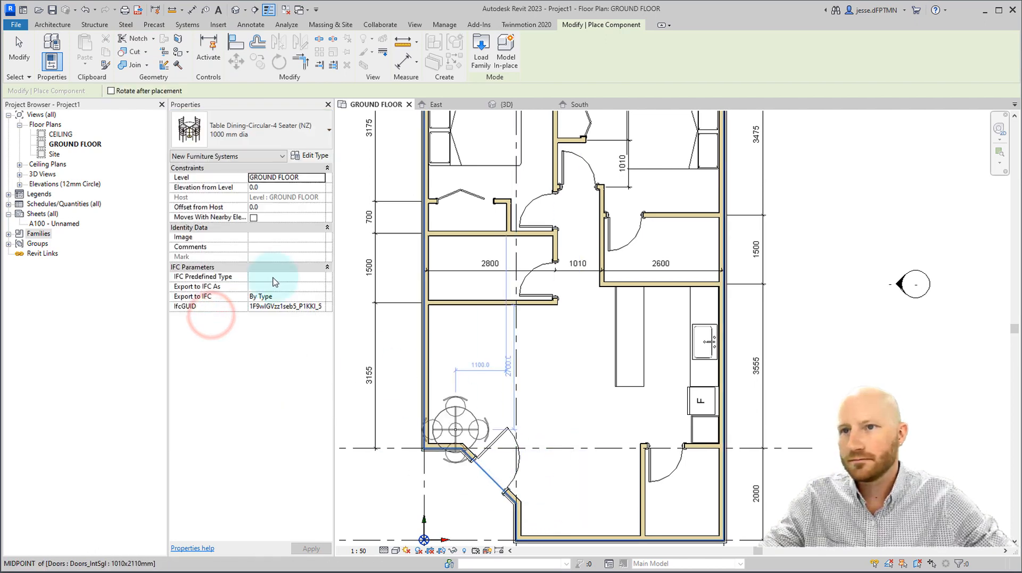
left_click(211, 133)
scroll(213, 298, "down", 1)
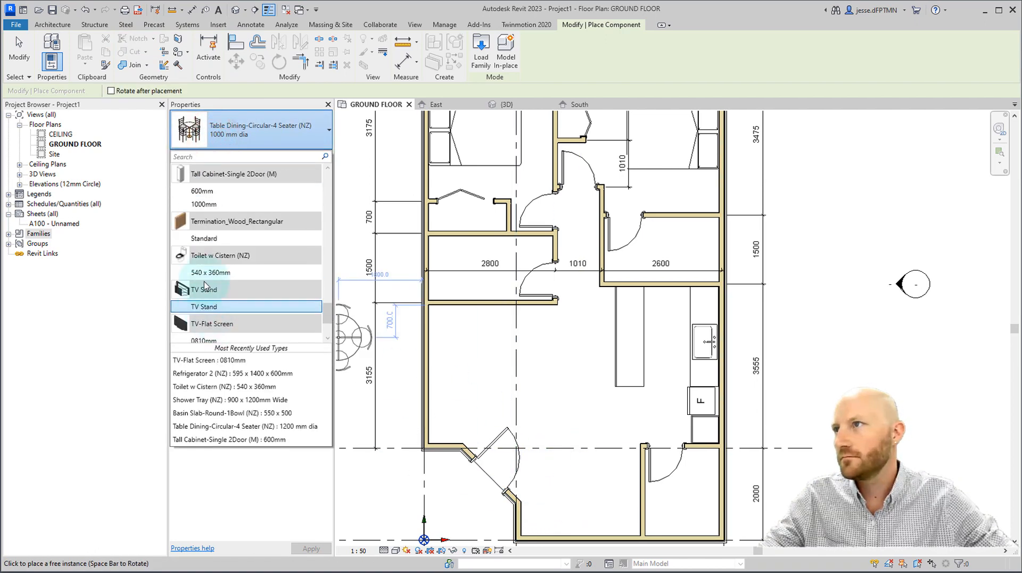
scroll(211, 267, "up", 1)
left_click(206, 204)
scroll(573, 453, "up", 4)
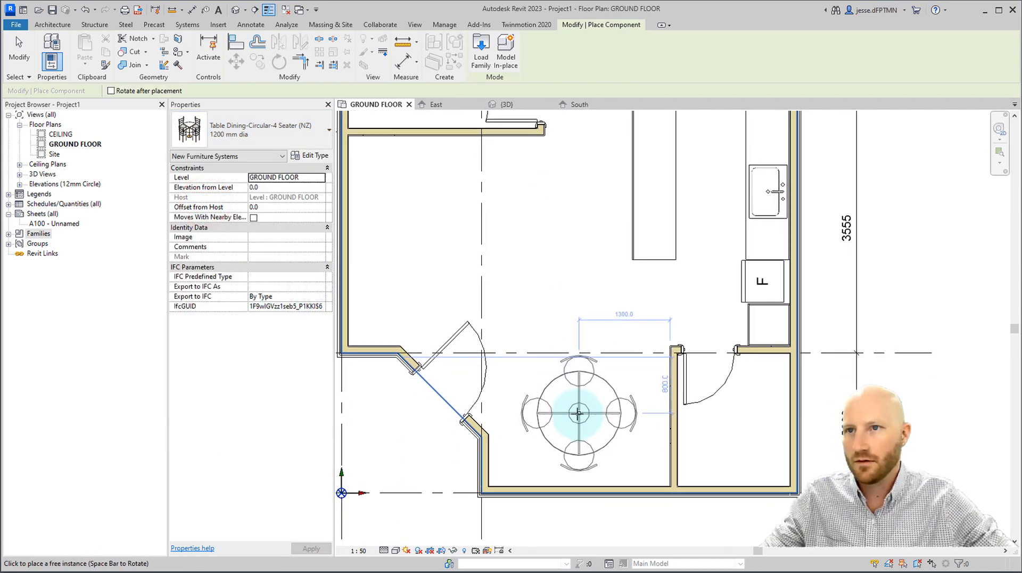
key("space")
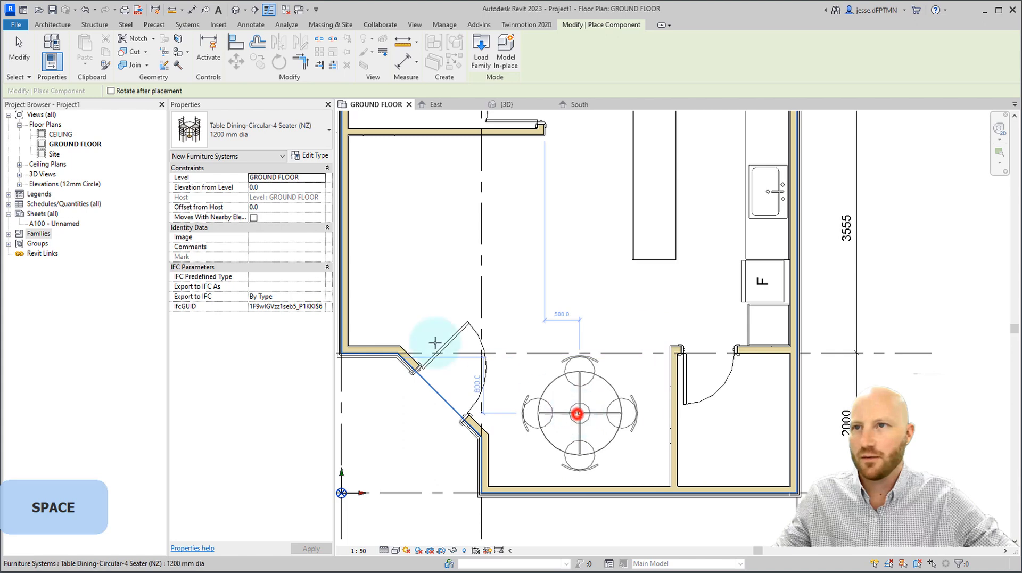
left_click(573, 402)
key("Escape")
Step: Rotate the circular dining table 45° and shift it slightly southeast, away from the entry door
left_click(579, 397)
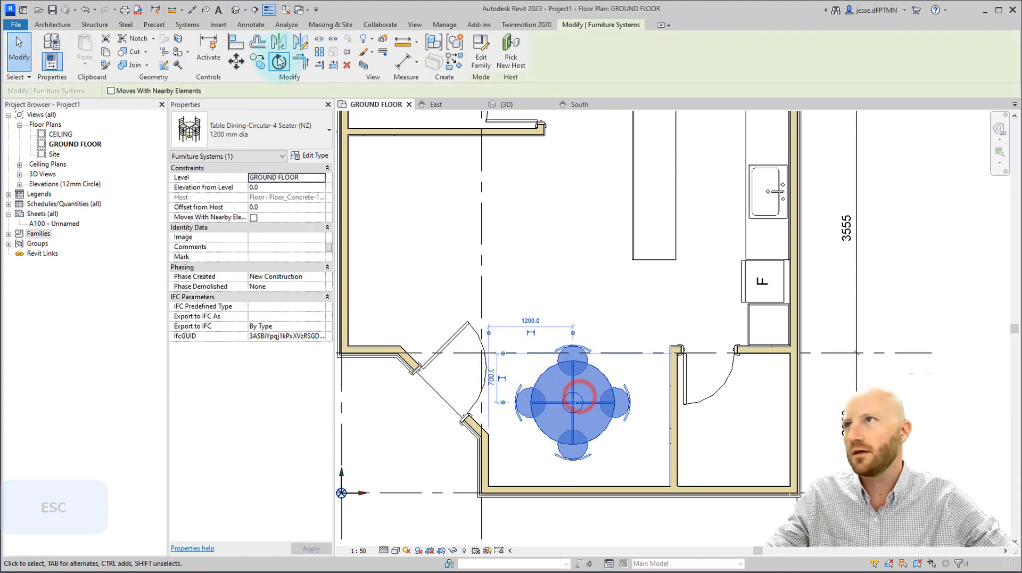
left_click(279, 62)
left_click(584, 288)
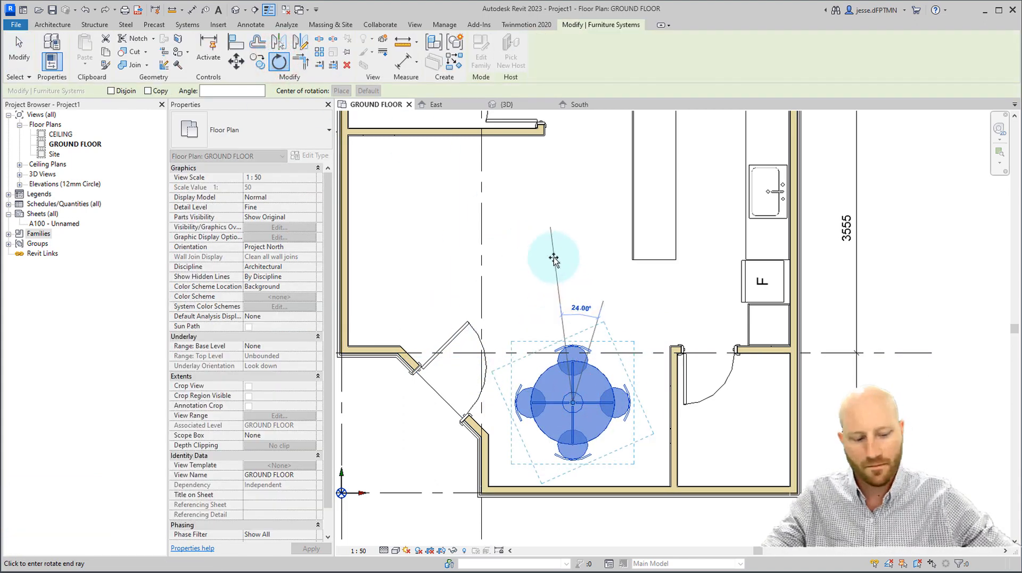
type("45")
key("Return")
key("Escape")
left_click_drag(567, 400, 575, 415)
middle_click_drag(574, 288, 592, 309)
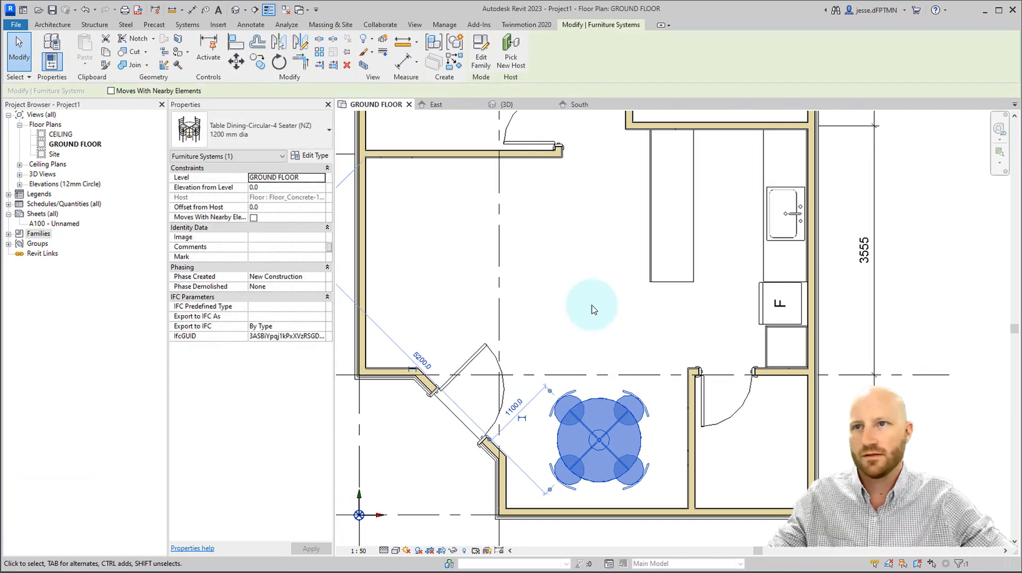
key("Escape")
Step: Place a TV Stand against the living room's west wall, rotated with its screen side facing east
left_click(134, 45)
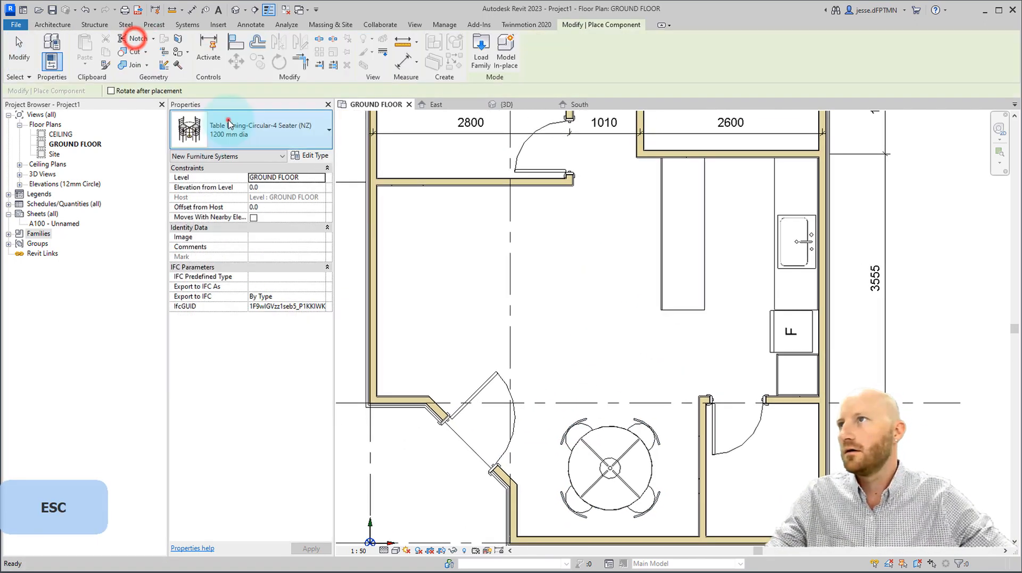
left_click(224, 128)
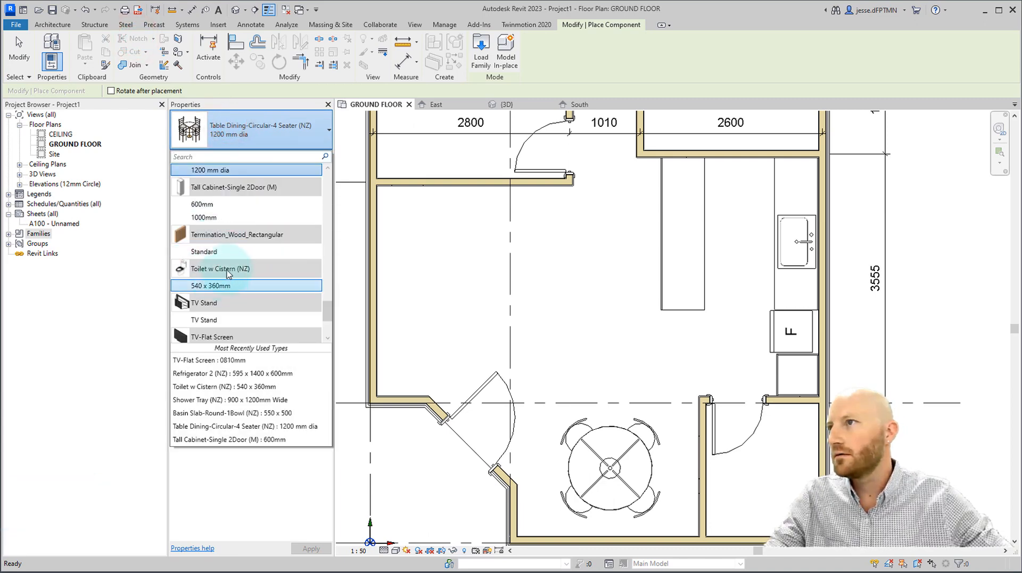
scroll(215, 281, "down", 2)
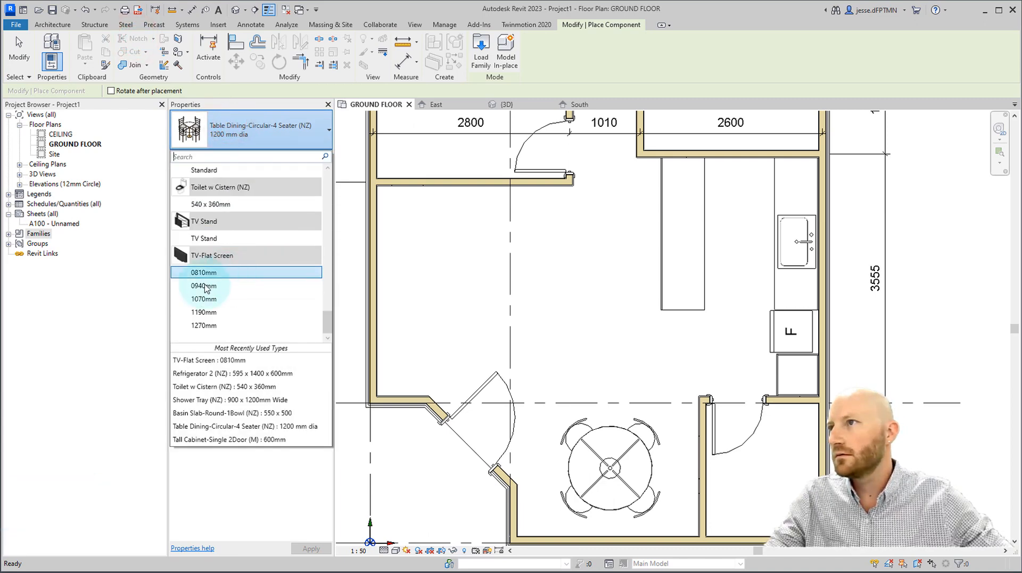
left_click(209, 239)
key("space")
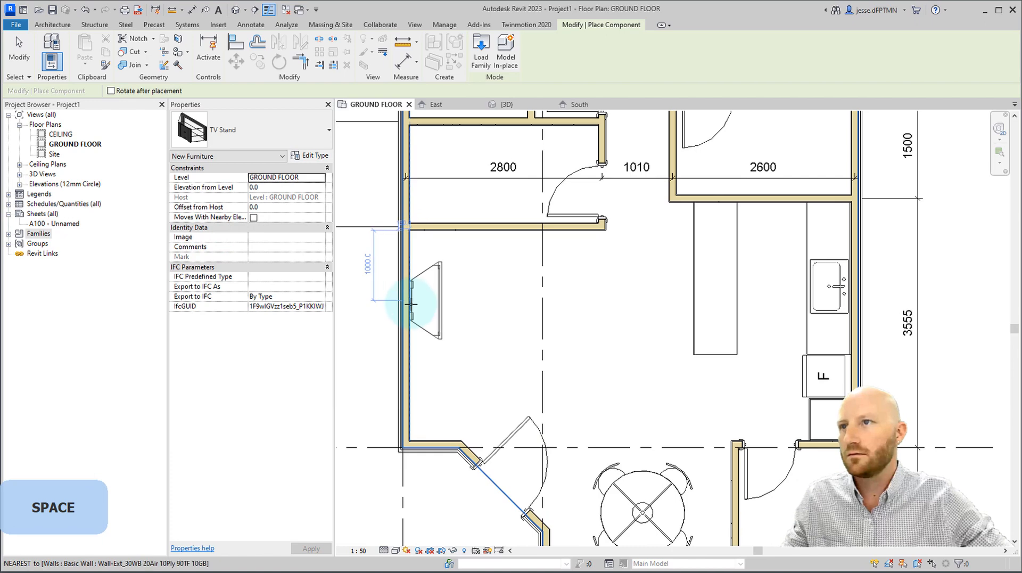
Step: Place a Sofa (NZ), 1830mm, east of the TV stand, rotated parallel to the west wall and centred on the stand
left_click(175, 126)
scroll(212, 287, "up", 3)
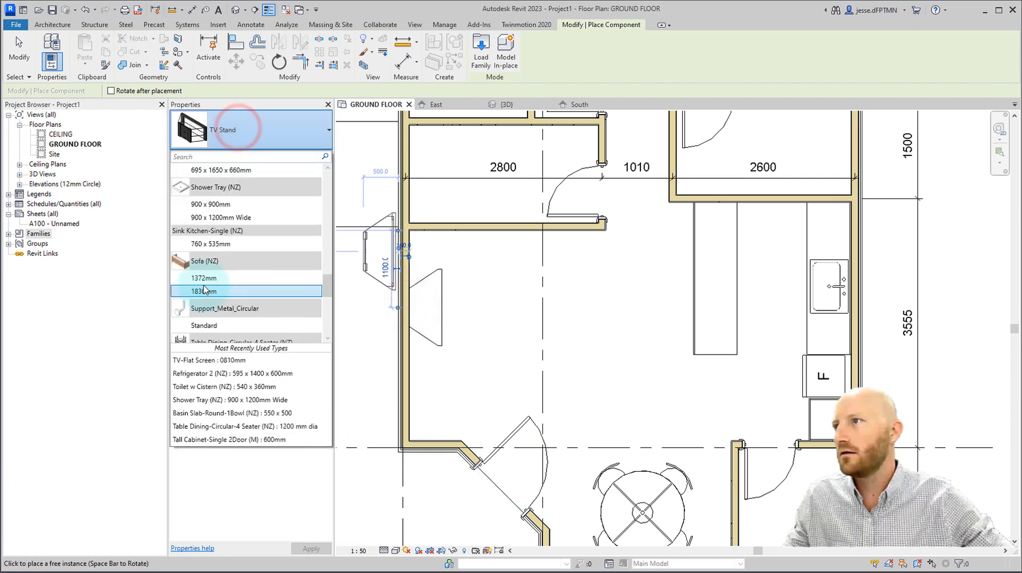
scroll(203, 304, "up", 2)
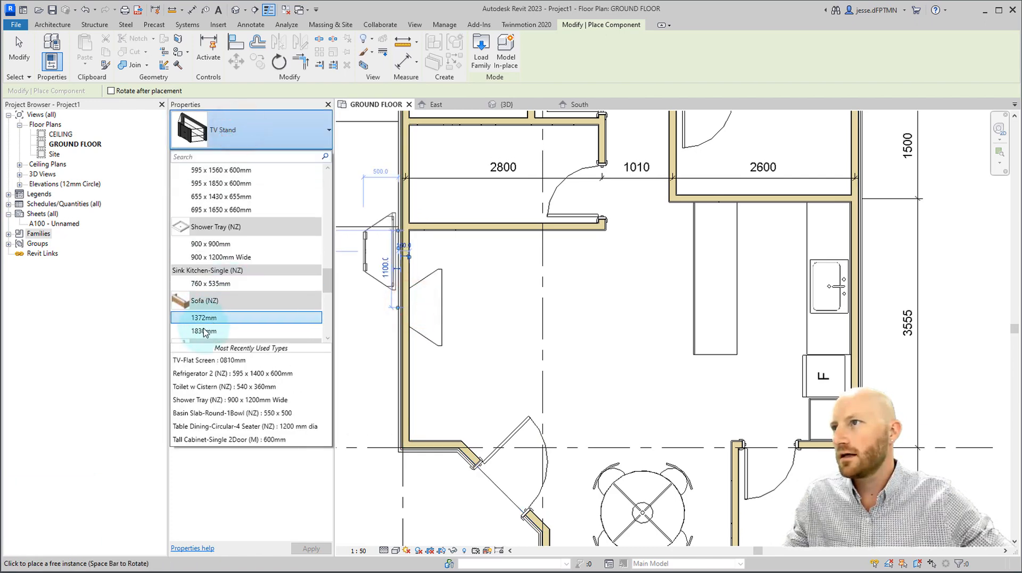
left_click(205, 317)
key("space")
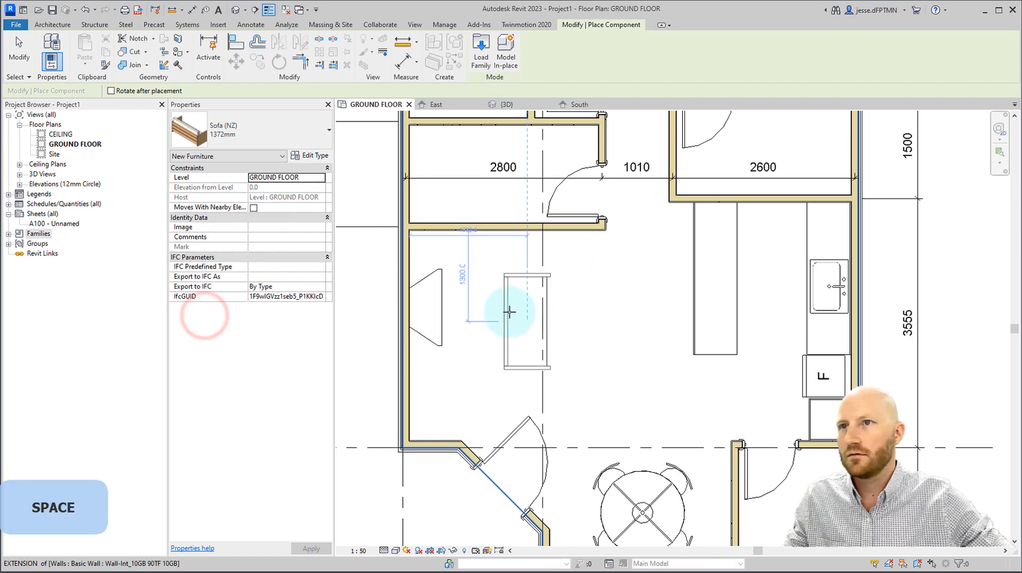
left_click(217, 122)
left_click(204, 204)
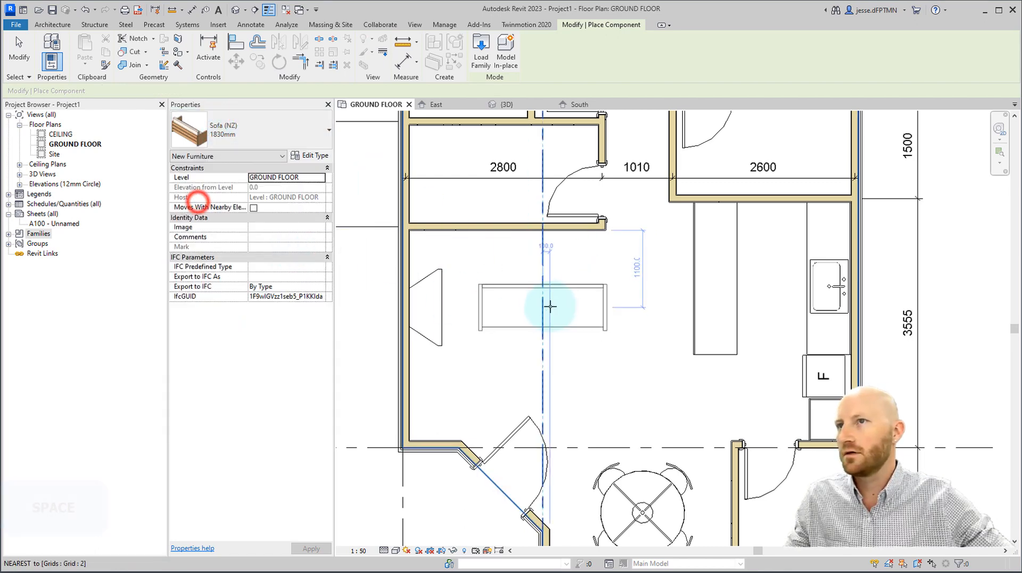
key("space")
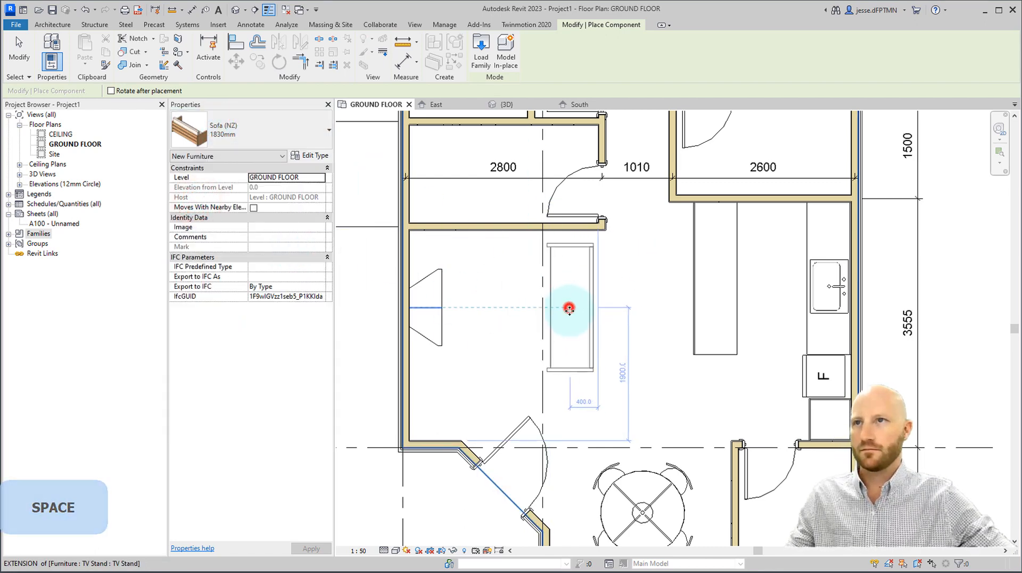
key("Escape")
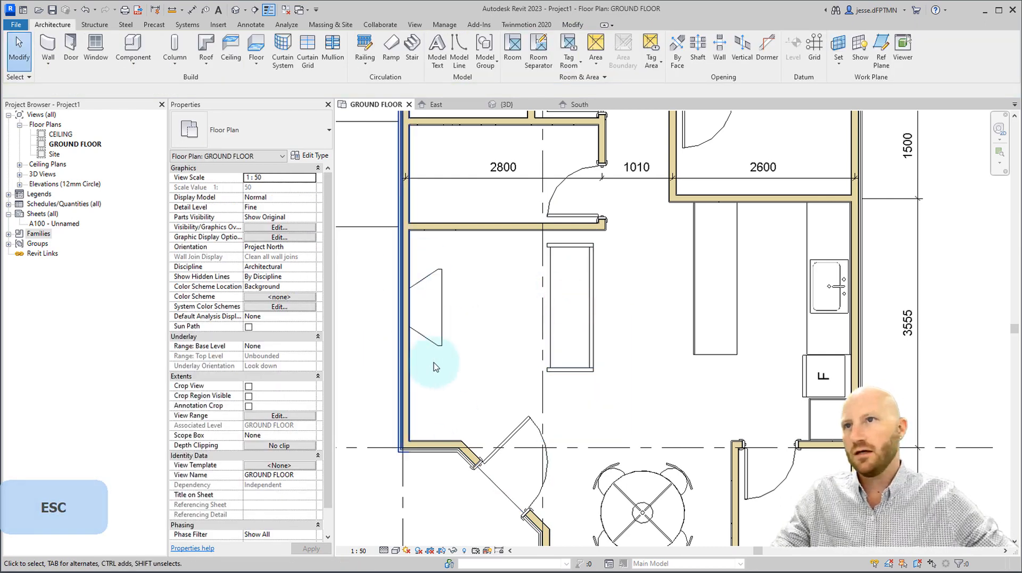
Step: Place a Chair-Corbu (M) in the living room's southwest corner beside the angled entry door, rotated to face north
middle_click_drag(499, 306, 529, 282)
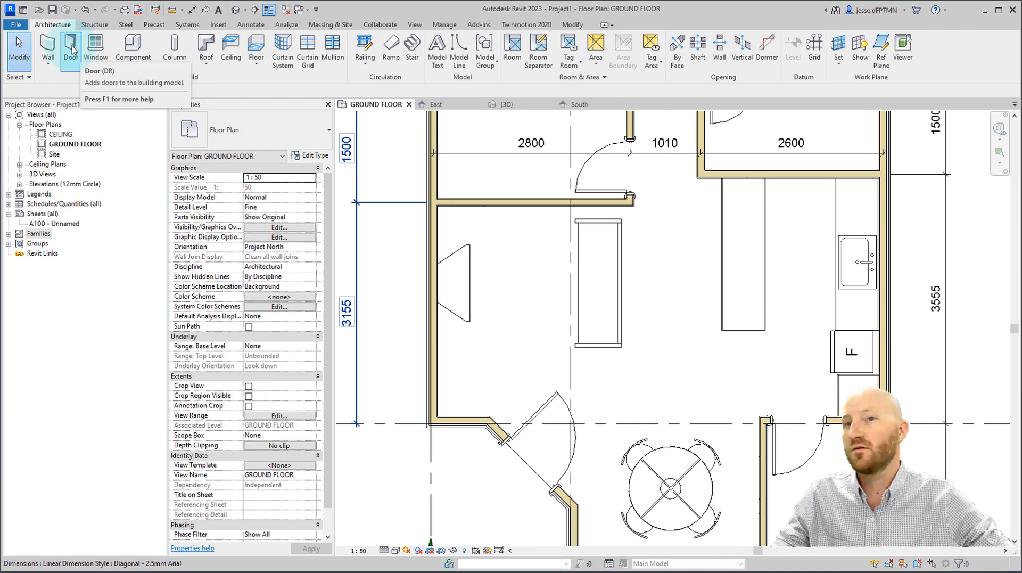
left_click(197, 135)
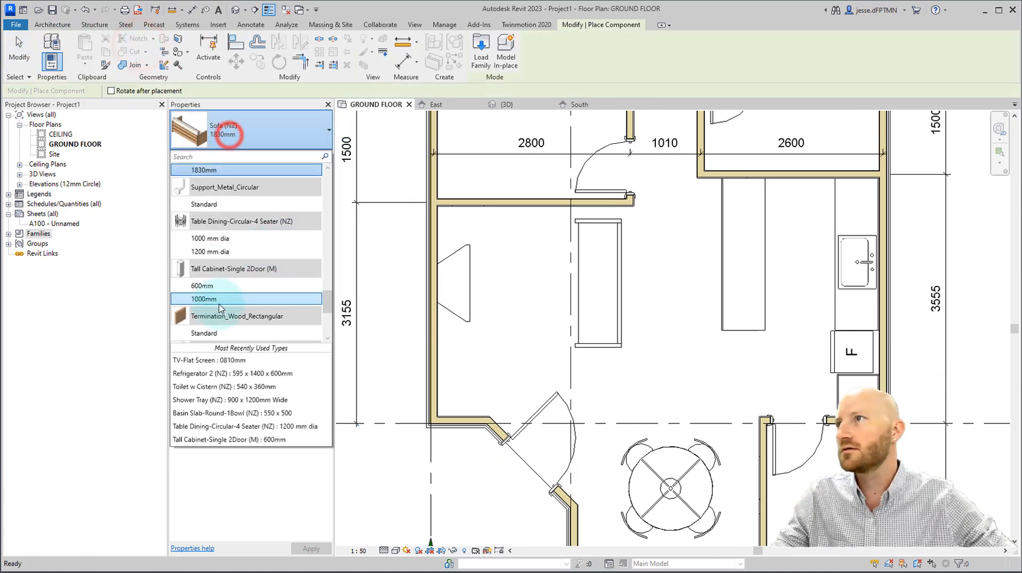
scroll(222, 283, "up", 5)
scroll(223, 284, "up", 10)
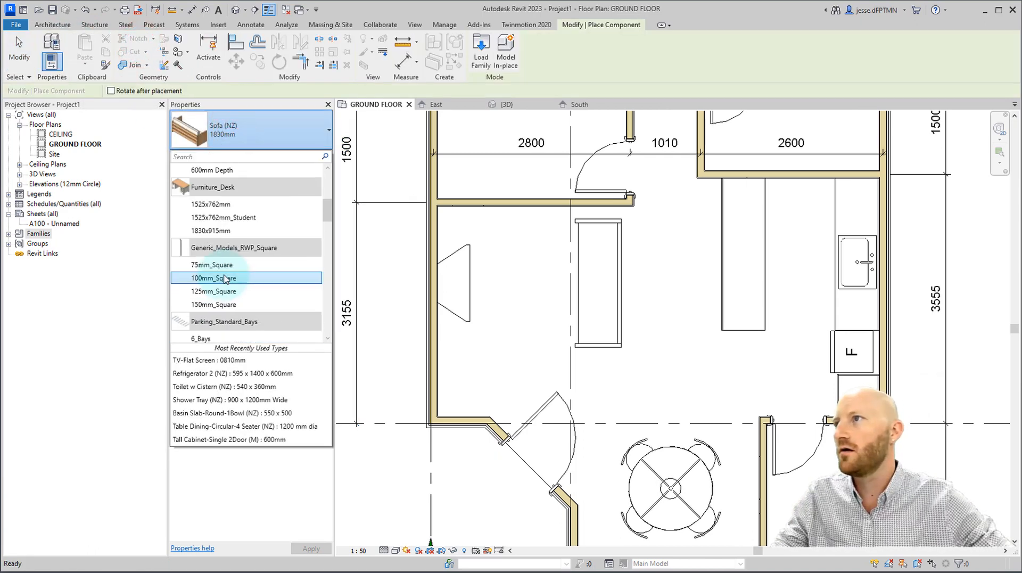
left_click(213, 292)
key("space")
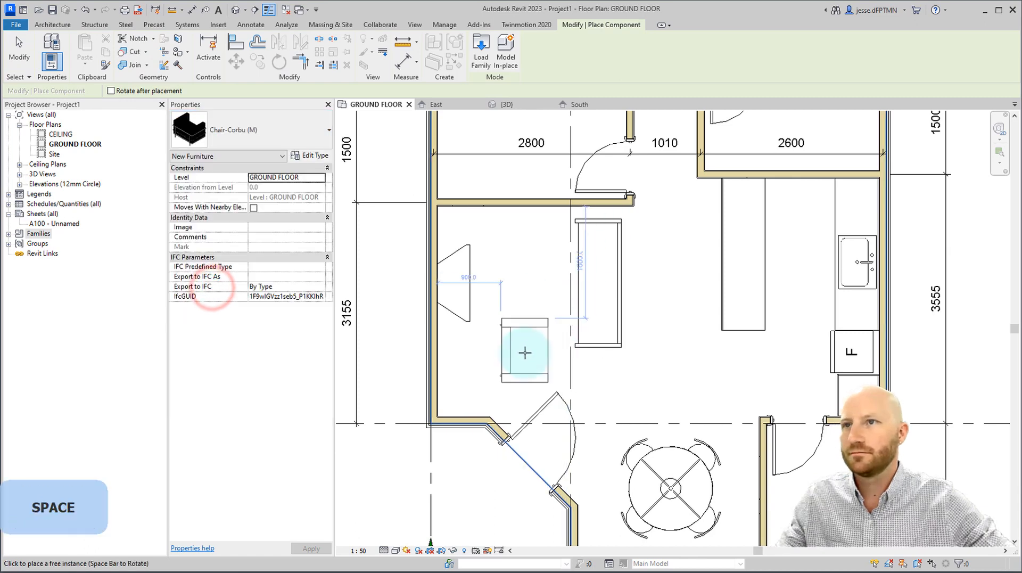
scroll(512, 367, "up", 2)
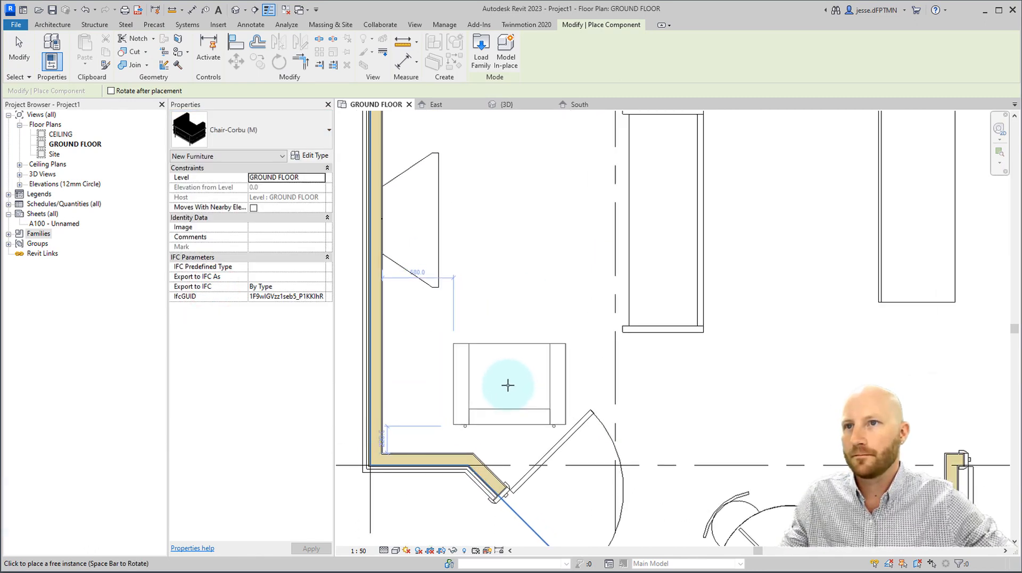
scroll(555, 340, "down", 2)
key("Escape")
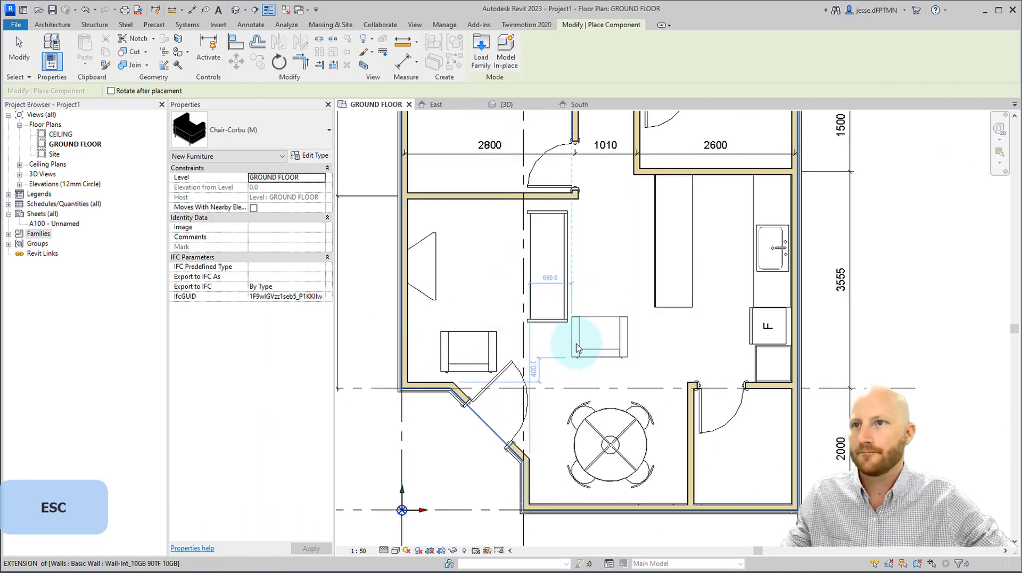
left_click(511, 370)
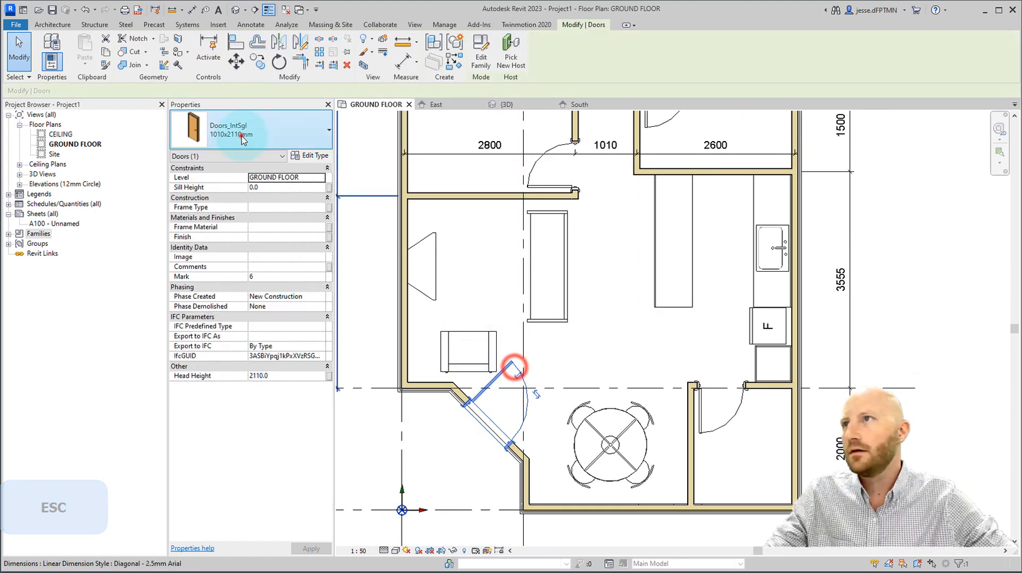
left_click(237, 135)
scroll(224, 250, "down", 1)
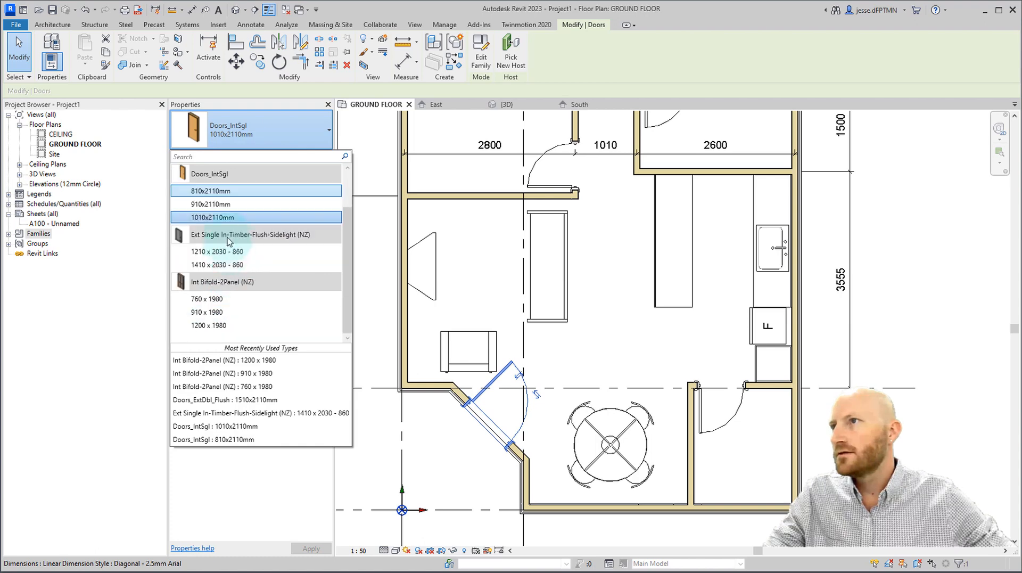
key("Escape")
scroll(527, 237, "down", 1)
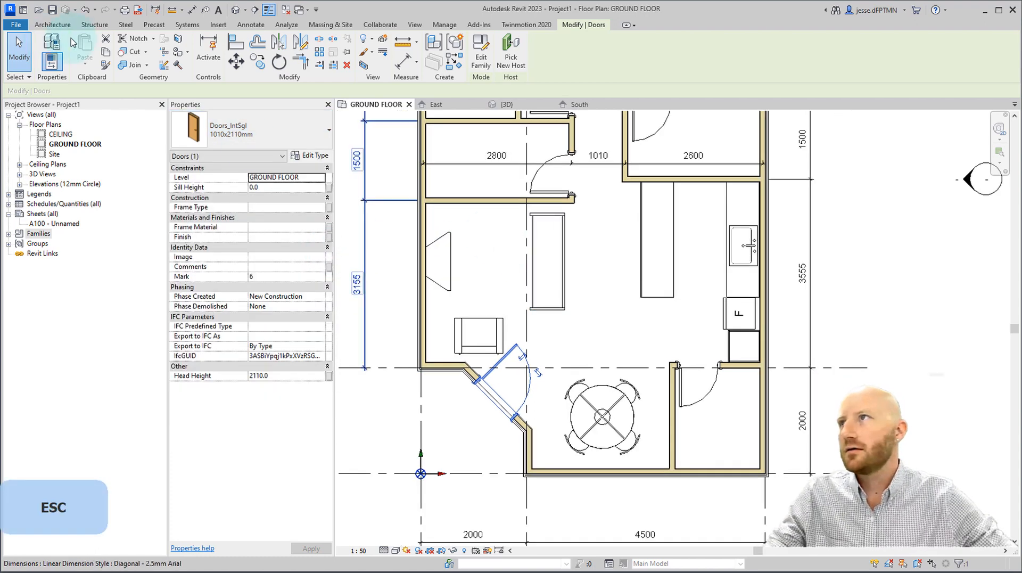
Step: Load the door family Ext Single In-Timber-2Lite (NZ) from the 45-01 Doors folder under 45 Doors and Windows
left_click(53, 25)
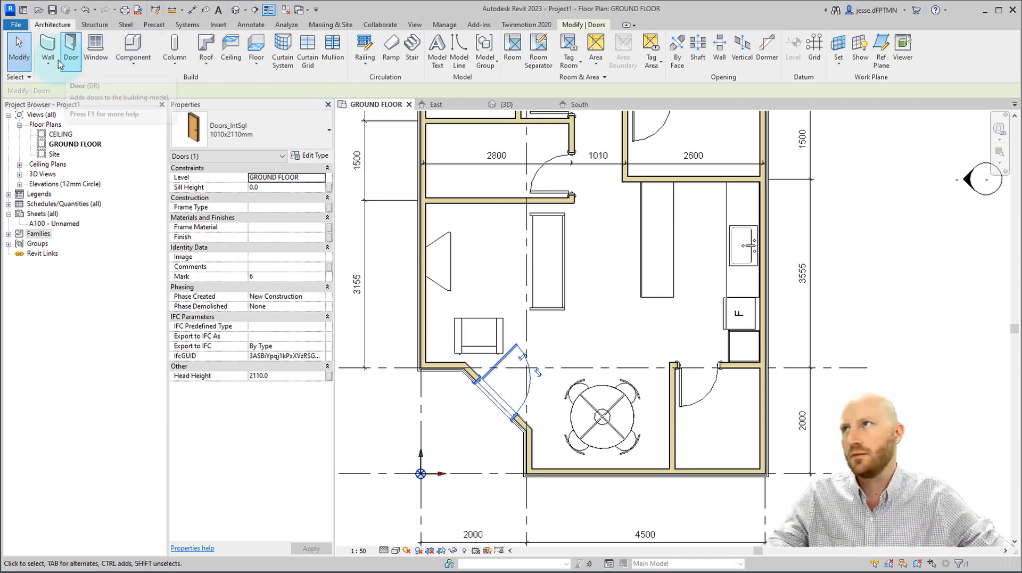
left_click(71, 47)
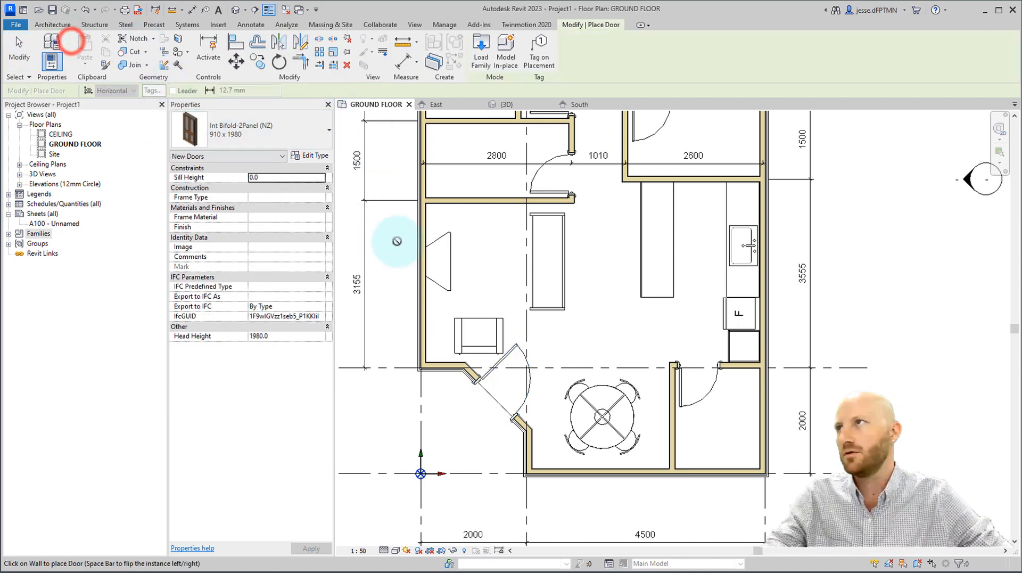
left_click(487, 67)
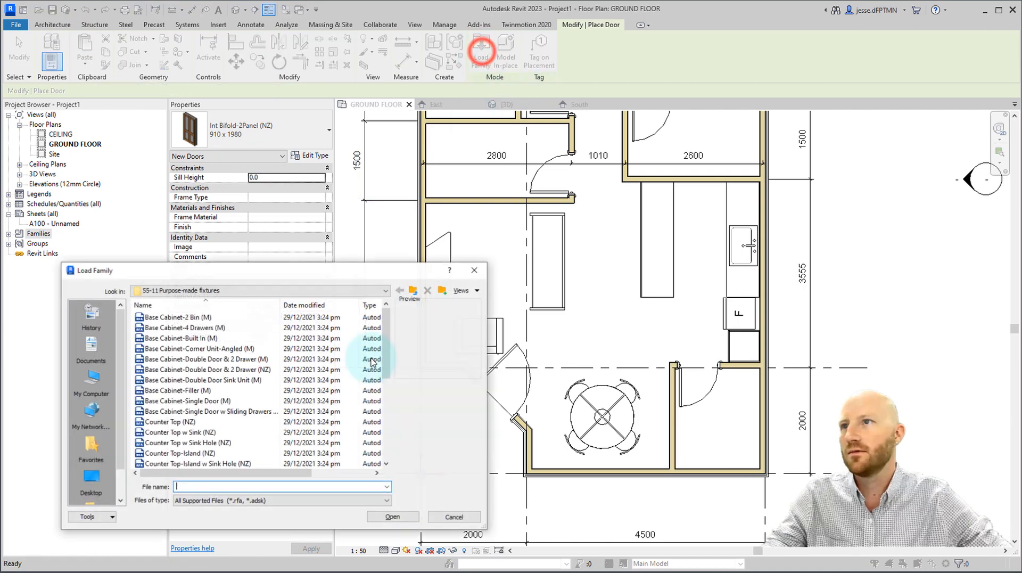
left_click(215, 290)
left_click(235, 382)
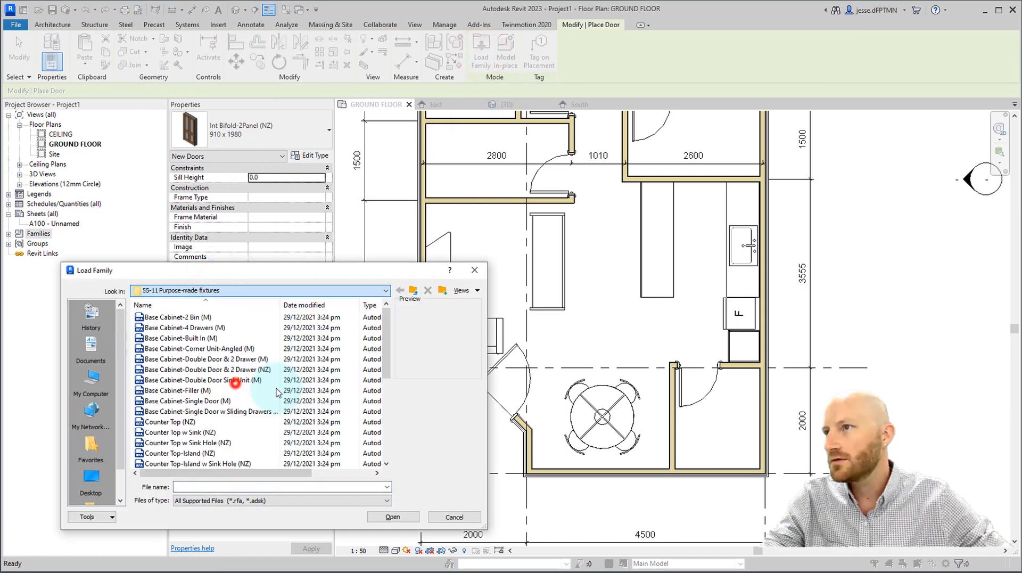
double_click(171, 379)
left_click(176, 317)
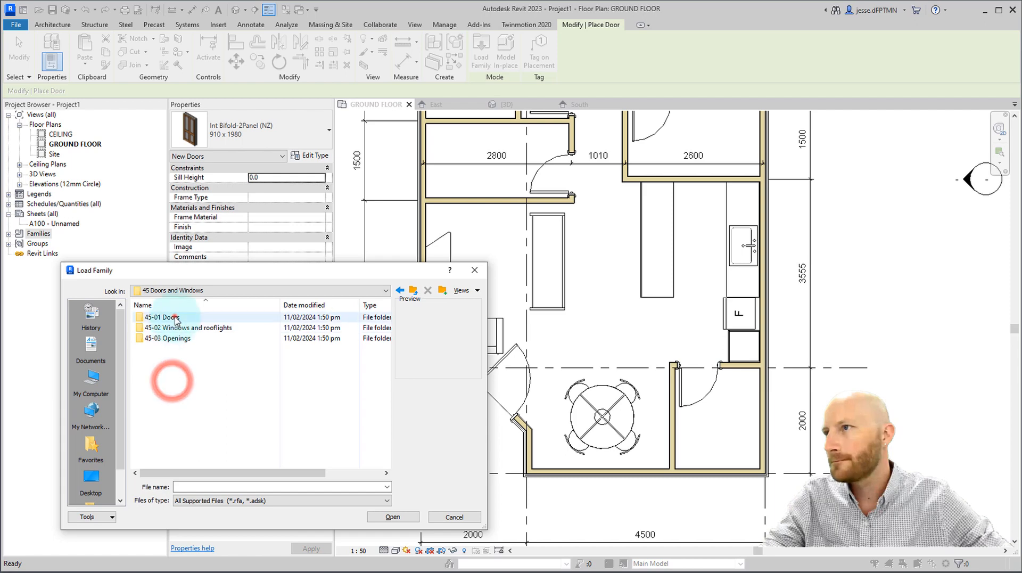
double_click(175, 318)
left_click(198, 358)
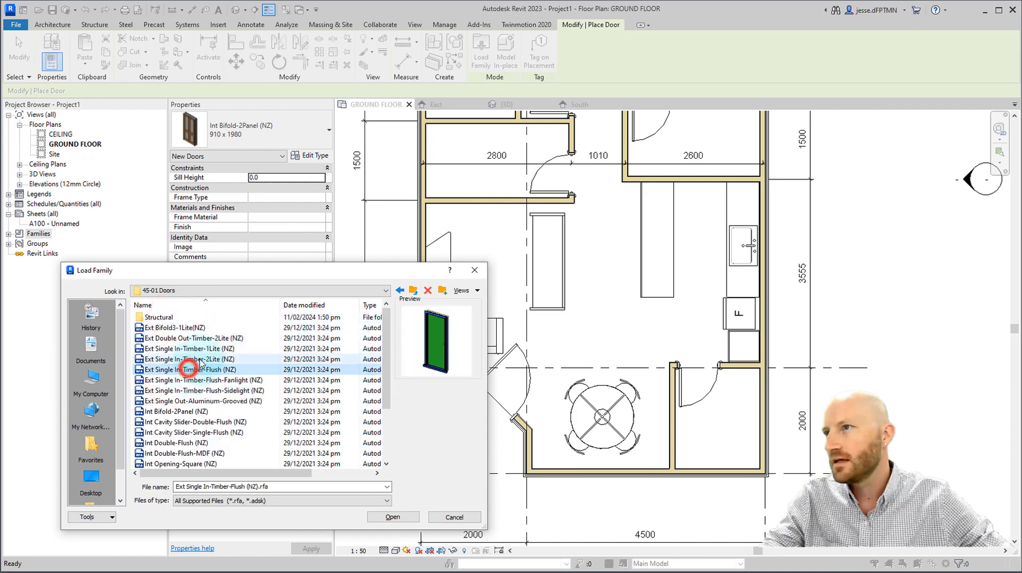
left_click(399, 519)
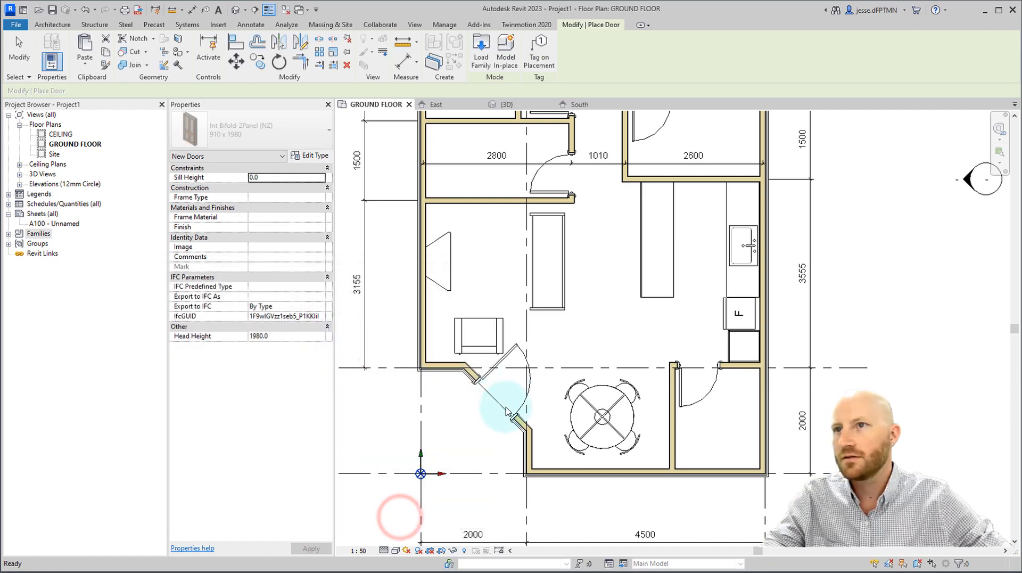
Step: Change the angled entry door to Ext Single In-Timber-2Lite (NZ), 910 x 2030, and flip its facing so it swings into the room
left_click(18, 51)
left_click(490, 358)
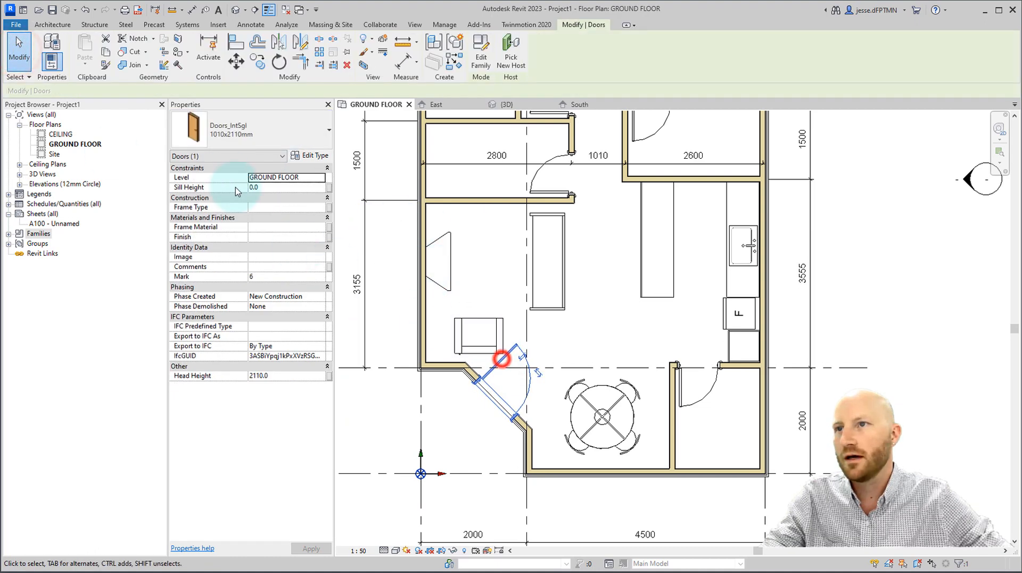
left_click(229, 133)
left_click(207, 217)
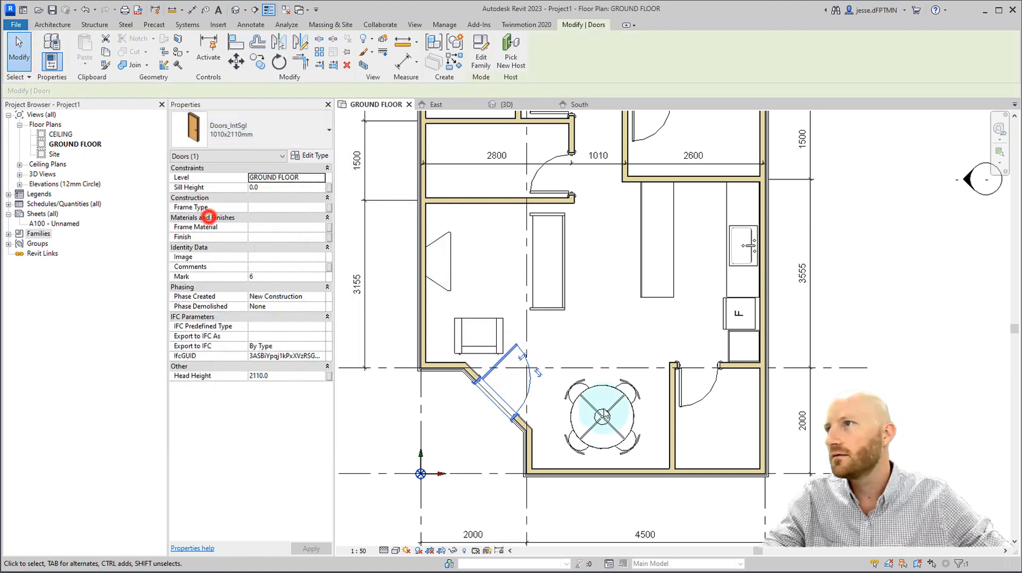
left_click(526, 355)
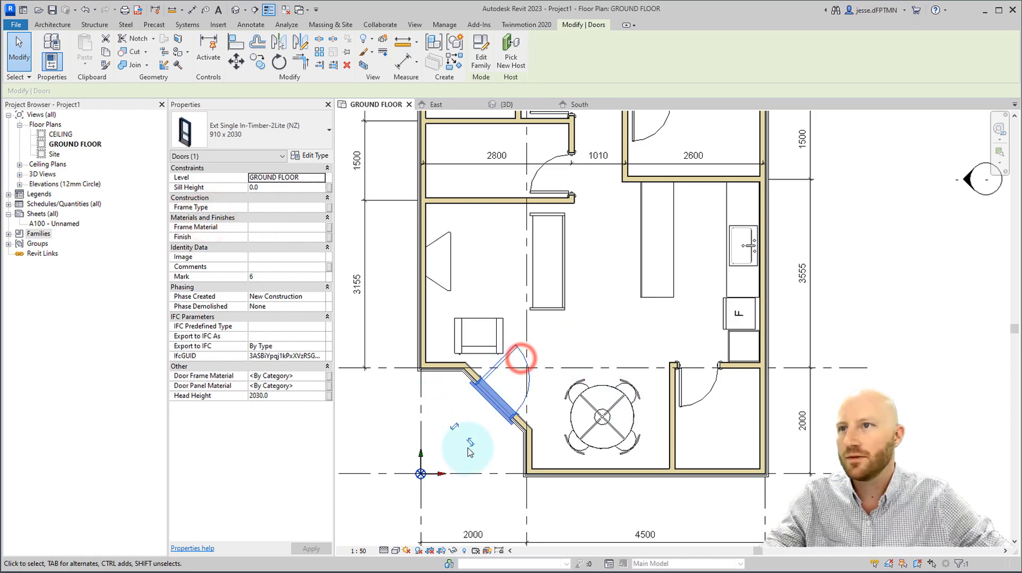
left_click(405, 437)
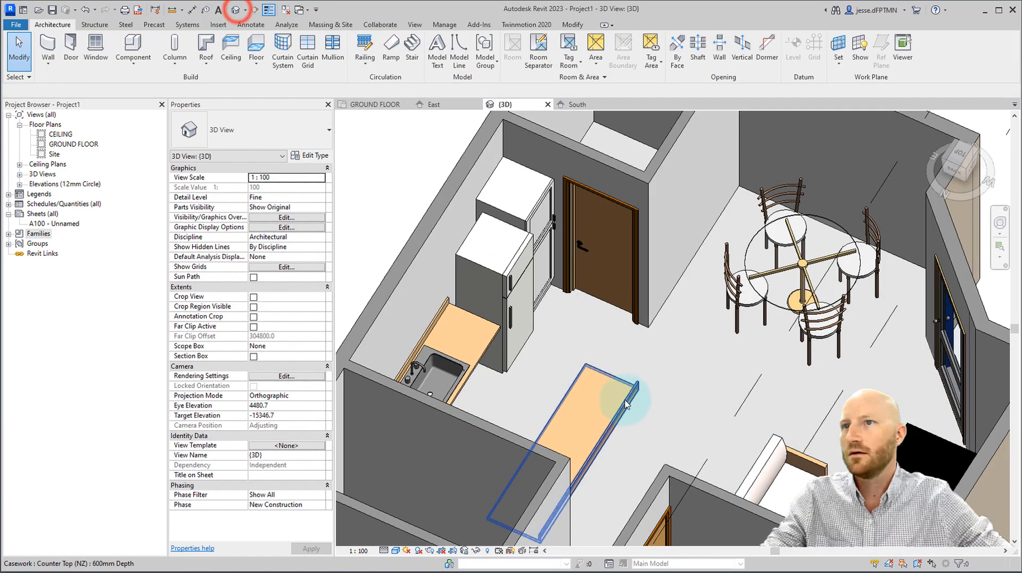
Step: Inspect the glazed entry door from outside in the 3D view and return to the ground floor plan
scroll(639, 335, "down", 3)
middle_click_drag(589, 331, 513, 331)
middle_click_drag(833, 411, 487, 429, "shift")
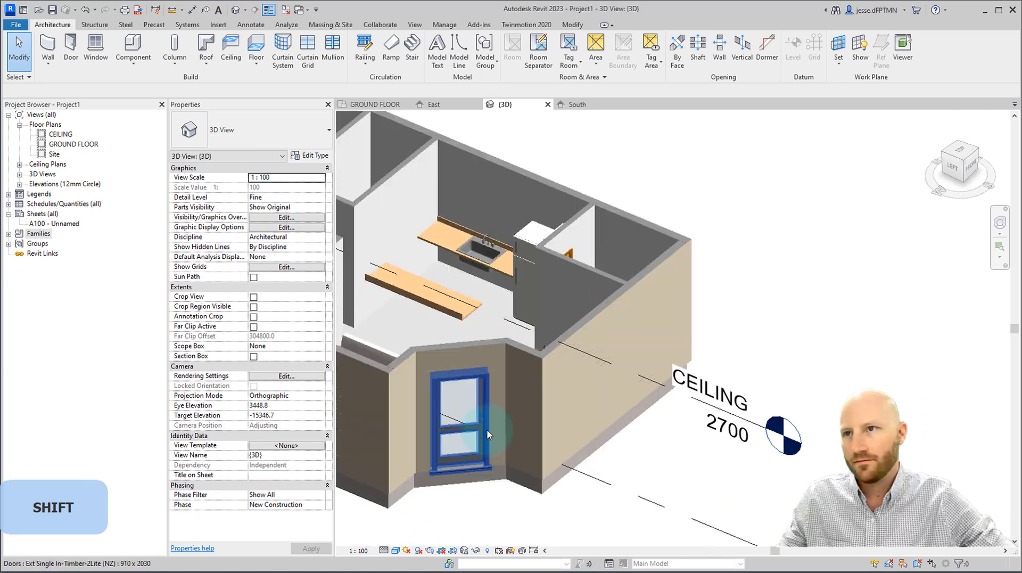
scroll(488, 429, "up", 2)
middle_click_drag(542, 506, 703, 521, "shift")
scroll(575, 293, "up", 4)
scroll(633, 341, "down", 3)
middle_click_drag(633, 341, 602, 226)
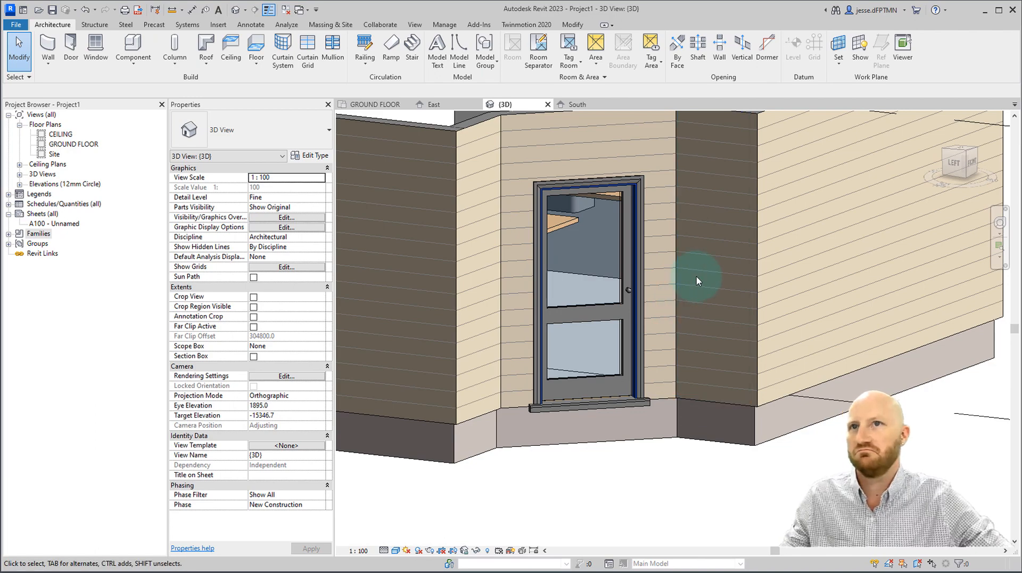
middle_click_drag(714, 275, 548, 370, "shift")
key("ctrl+Tab")
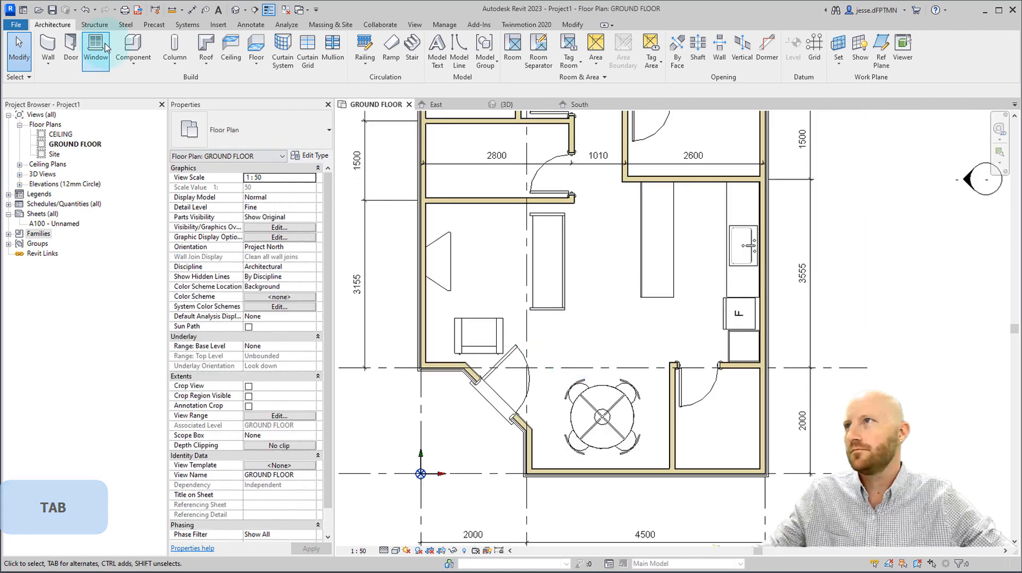
Step: Place a TV-Flat Screen, 1270mm, centred on the TV stand and rotated parallel to the west wall
left_click(132, 46)
left_click(235, 130)
scroll(230, 301, "down", 5)
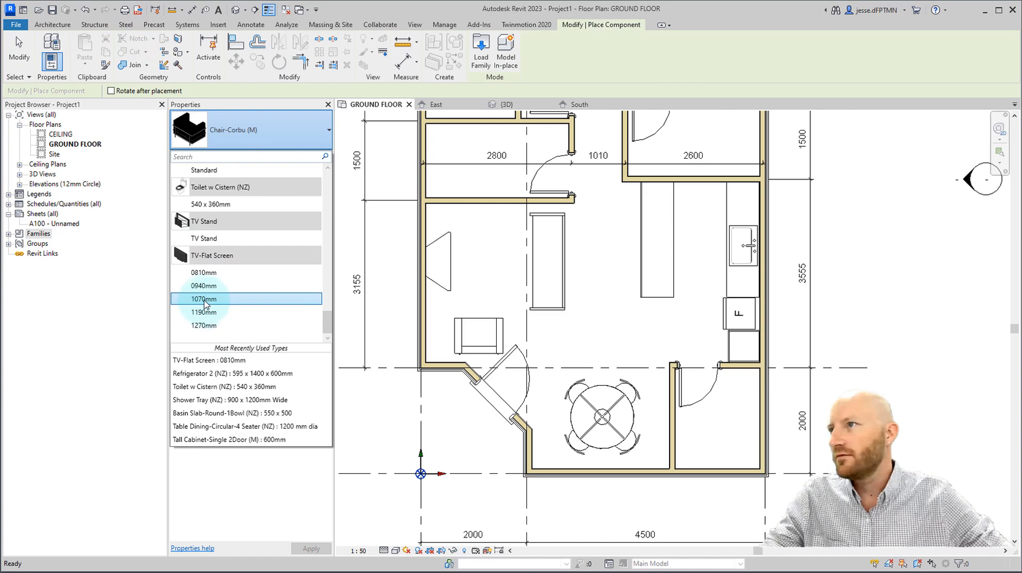
left_click(204, 325)
scroll(492, 266, "up", 5)
key("space")
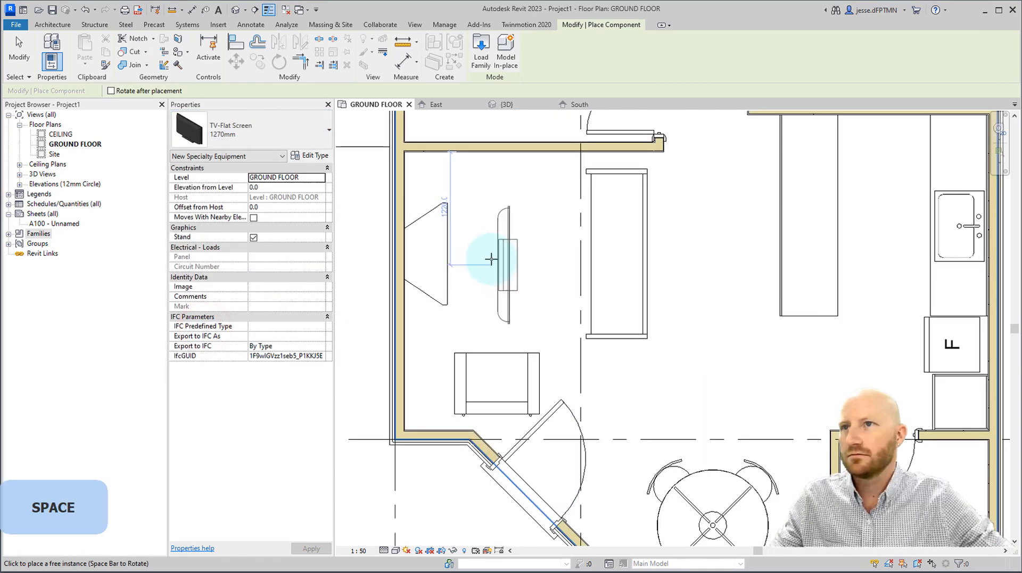
scroll(425, 259, "up", 3)
left_click(394, 247)
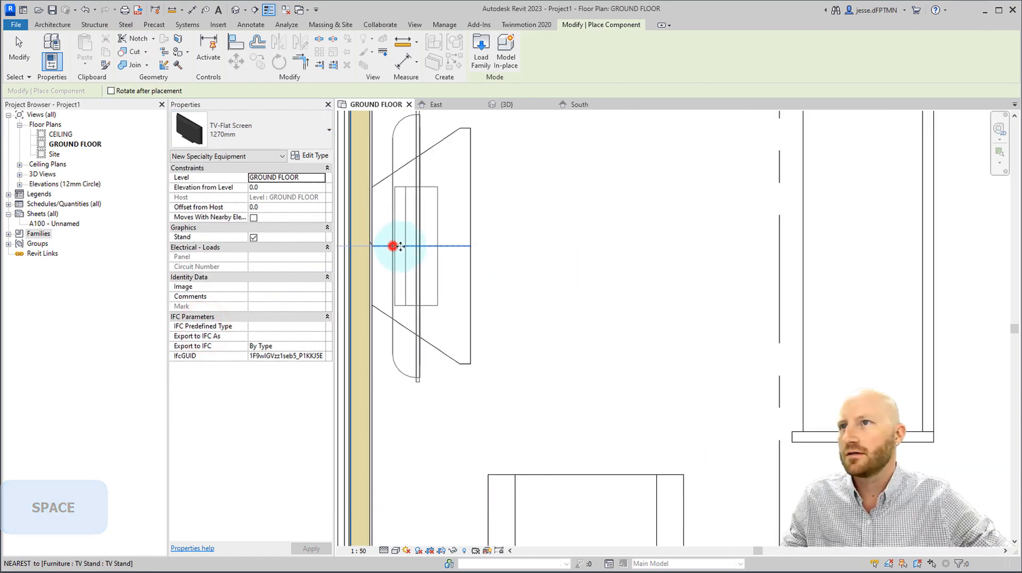
scroll(506, 269, "down", 5)
middle_click_drag(494, 285, 468, 263)
key("Escape")
key("Escape")
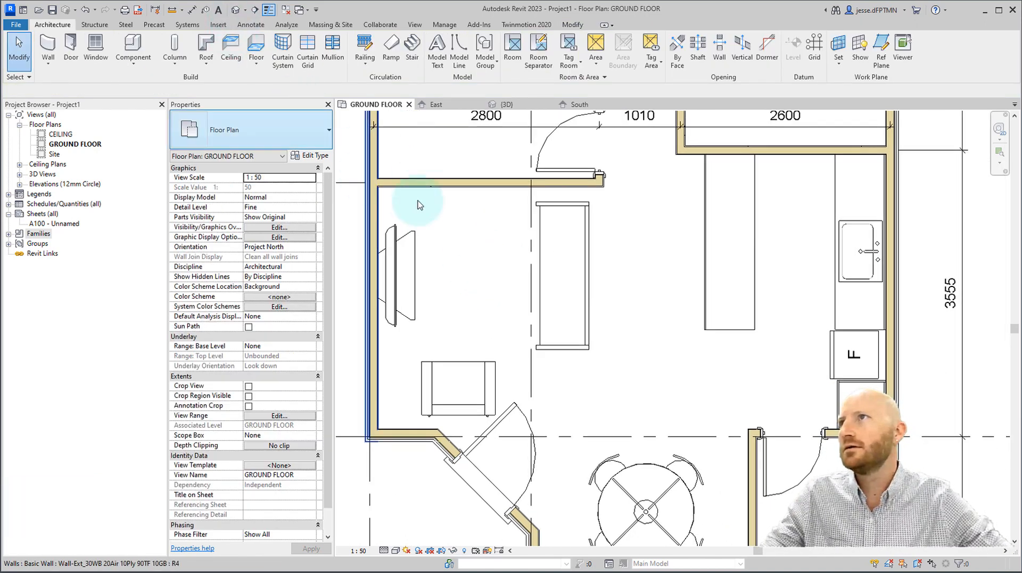
Step: Place a Toilet w Cistern (NZ), 540 x 360mm, against the north wall of the 2800-wide room above the living room
scroll(458, 266, "down", 3)
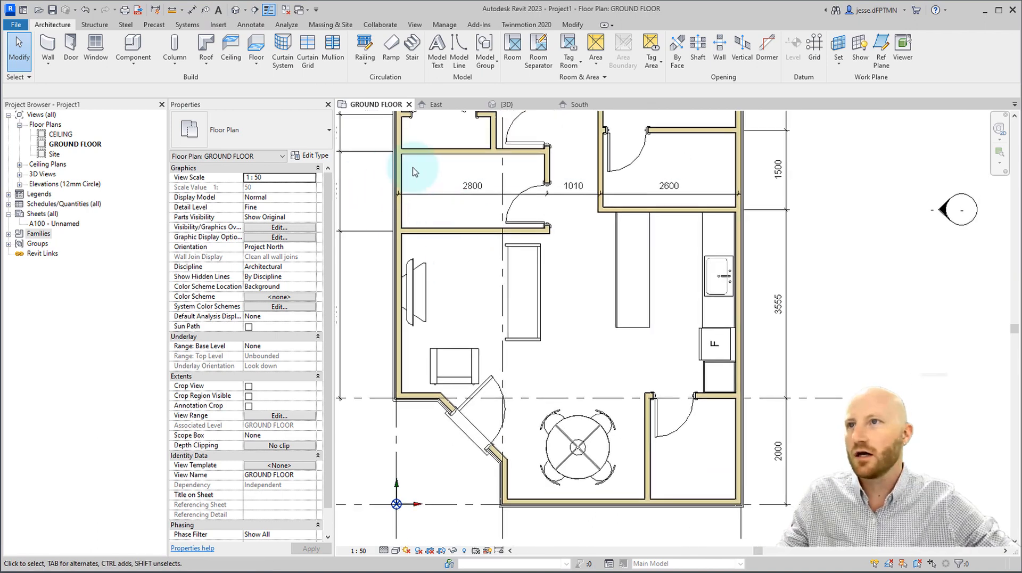
middle_click_drag(453, 181, 438, 329)
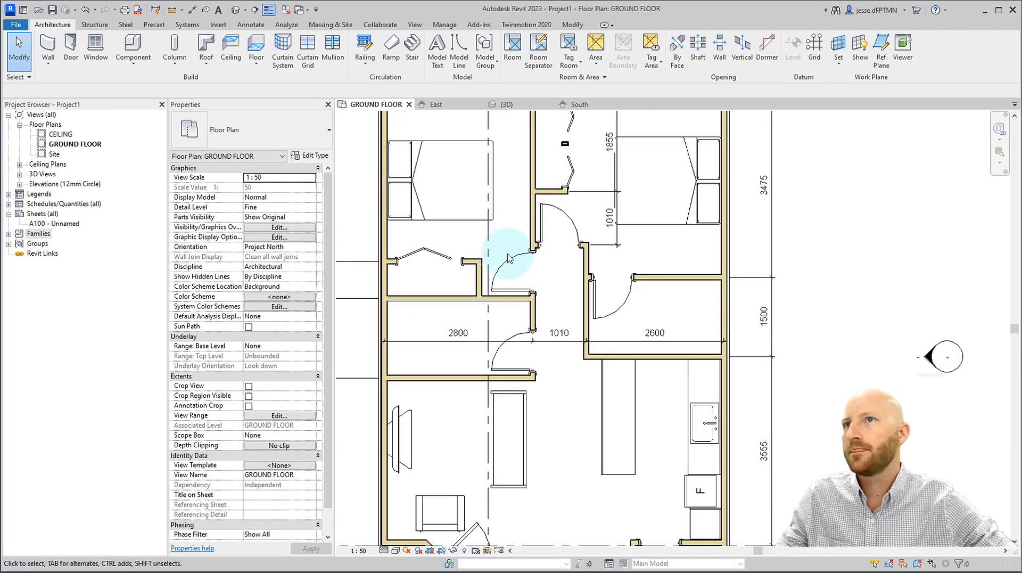
middle_click_drag(508, 258, 513, 261)
left_click(136, 41)
left_click(265, 130)
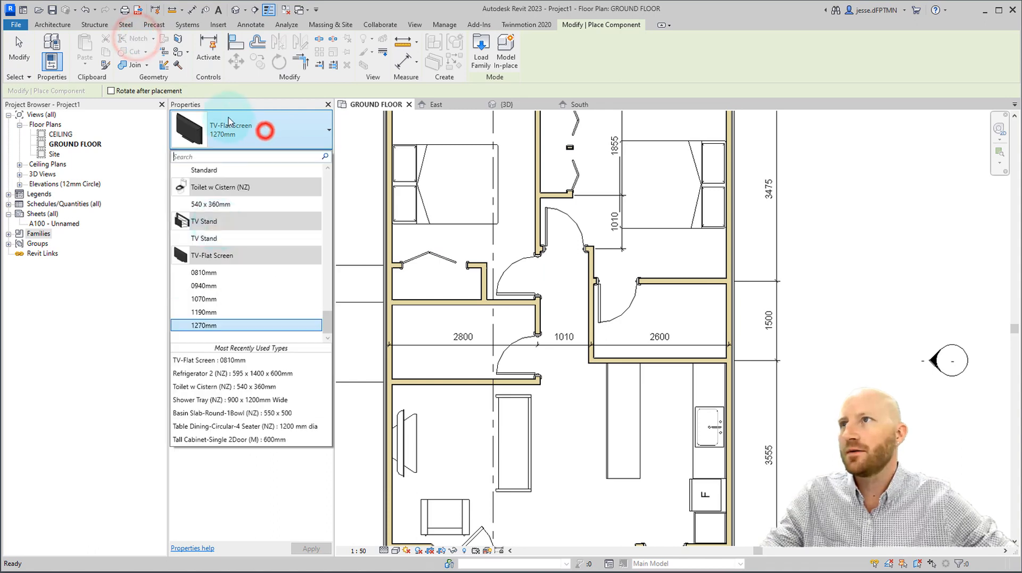
left_click(217, 206)
scroll(426, 325, "up", 3)
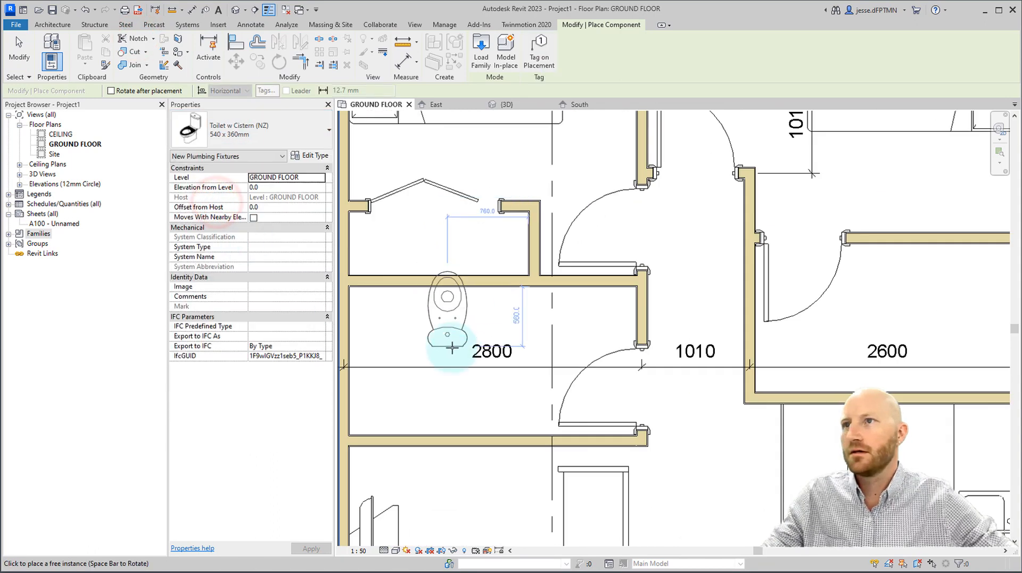
key("space")
scroll(452, 282, "up", 3)
left_click(462, 269)
scroll(646, 338, "down", 3)
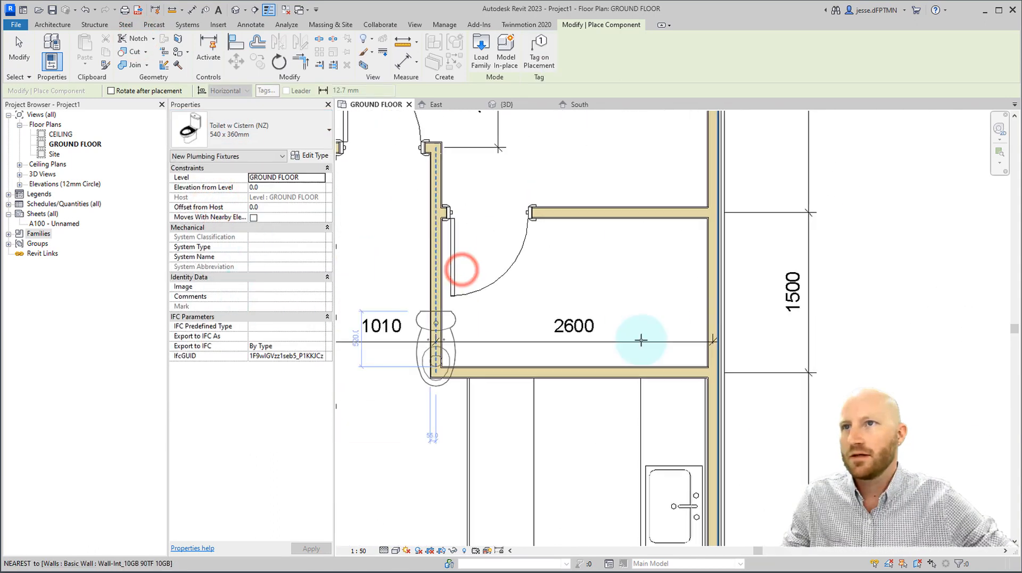
Step: Place a second toilet in the 2600-wide room north of the kitchen, with its cistern against the south wall
key("space")
scroll(619, 294, "up", 3)
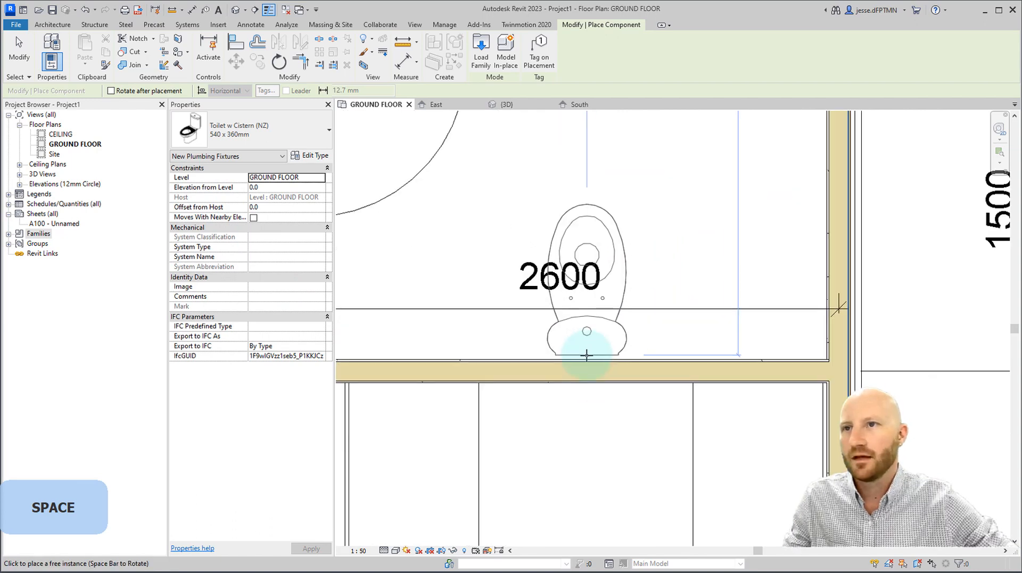
left_click(586, 357)
scroll(654, 351, "down", 2)
key("Escape")
key("Escape")
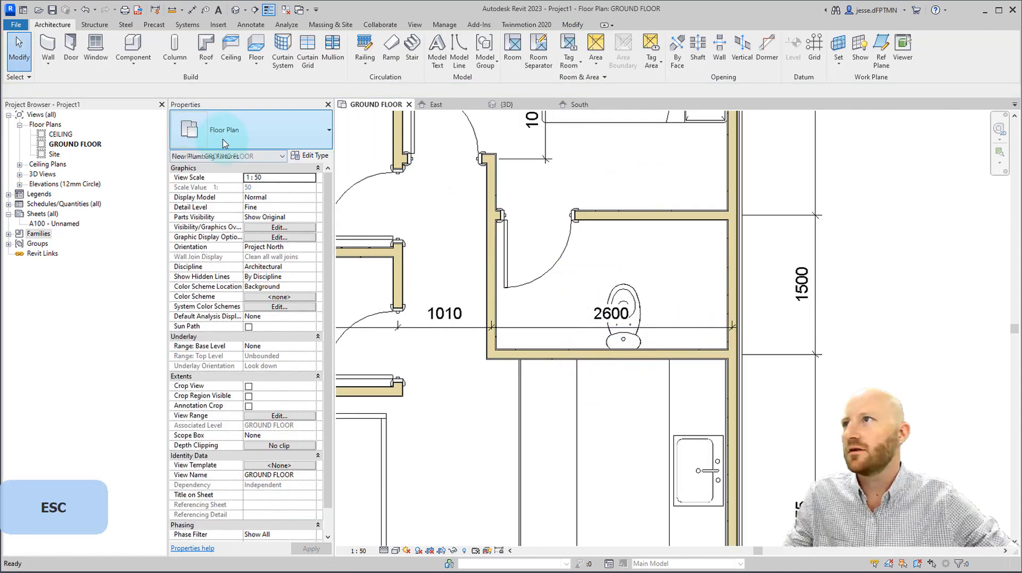
Step: Measure the free width beside the second toilet from the room's southeast corner and the clear distance between its north and south walls
left_click(172, 10)
scroll(652, 358, "up", 2)
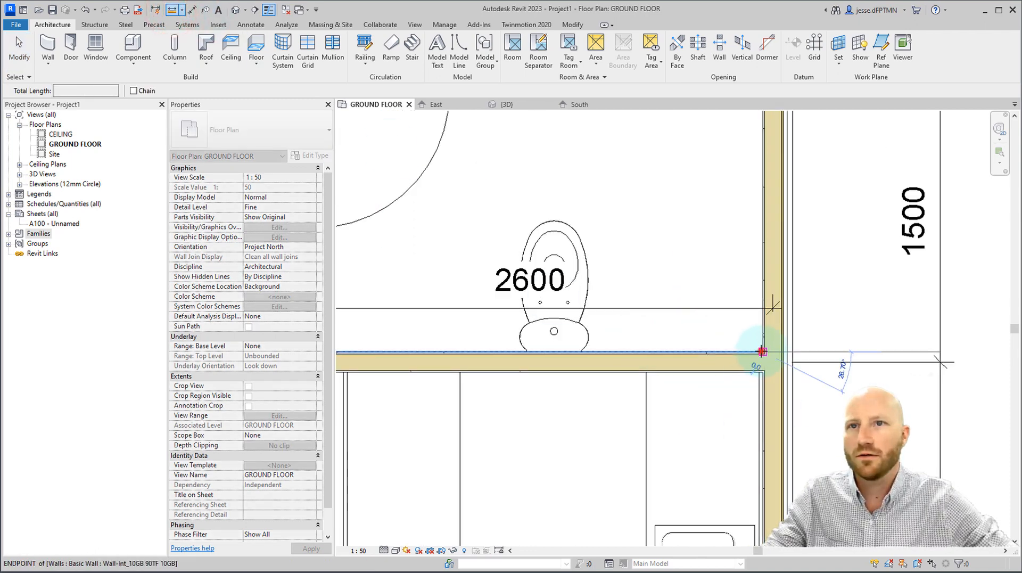
left_click(763, 351)
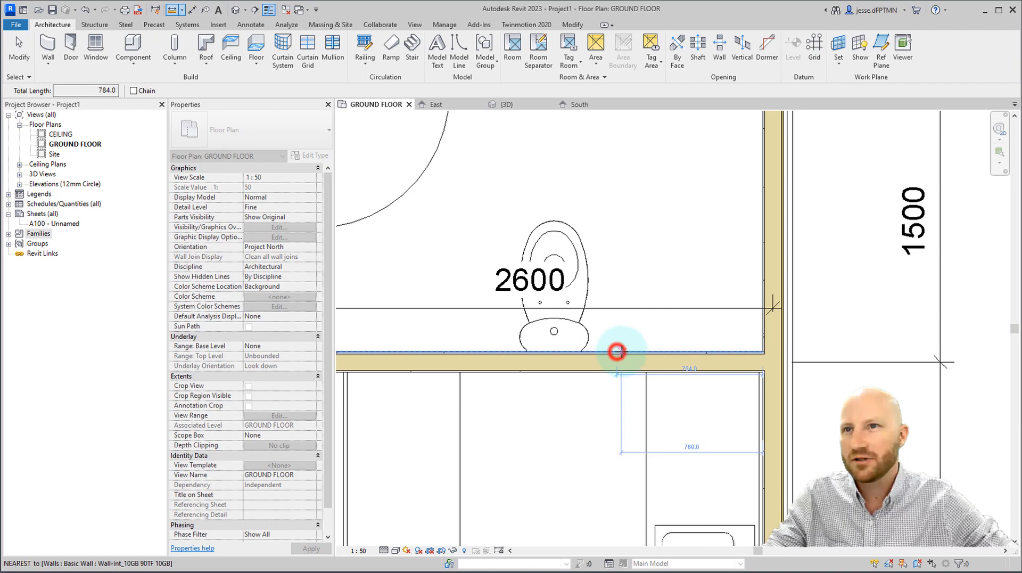
left_click(616, 351)
middle_click_drag(601, 178, 595, 261)
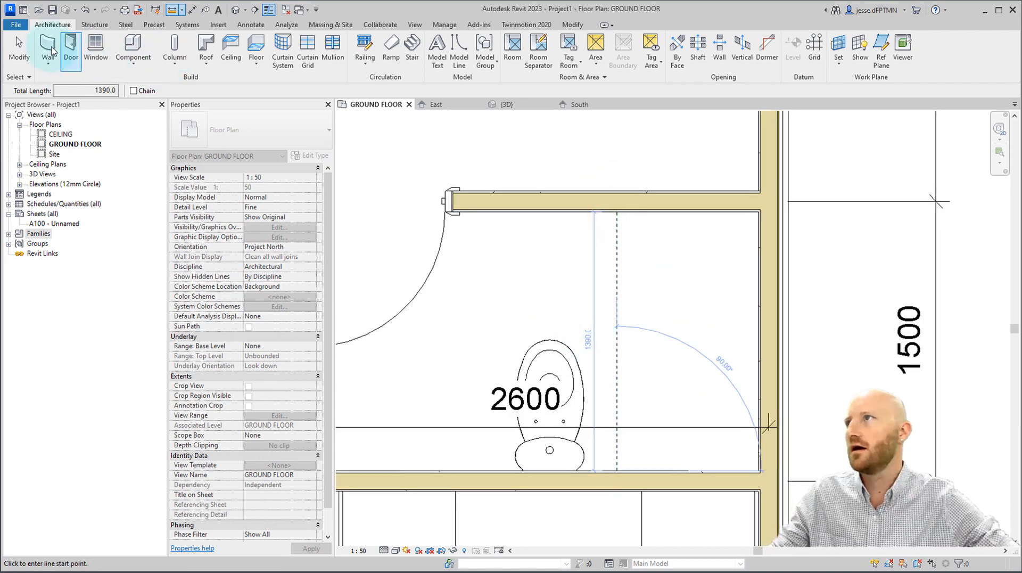
Step: Choose the Shower Tray (NZ) 900 x 1200mm Wide component for placement and duplicate its type as "800 x 1390mm Wide"
left_click(130, 47)
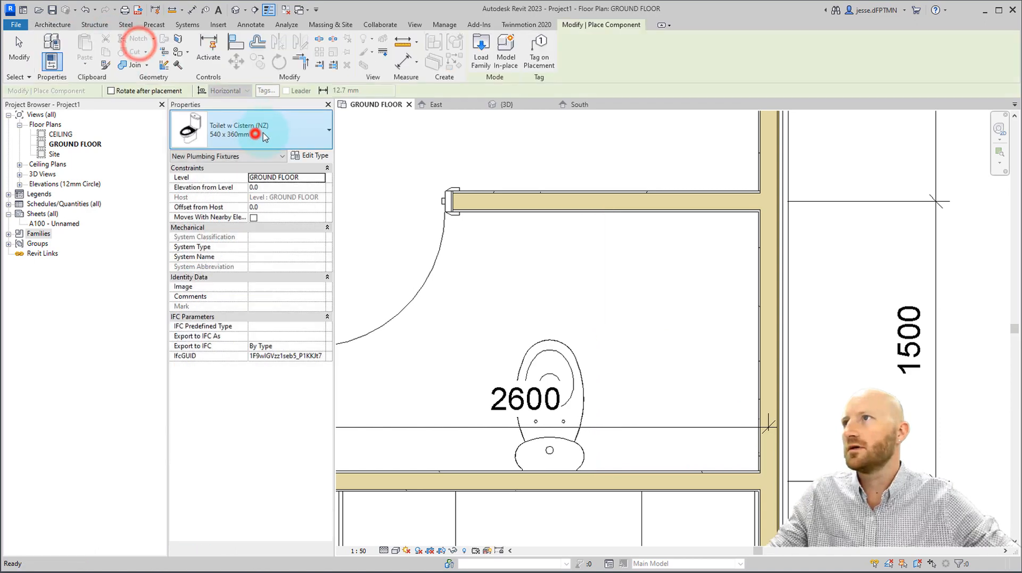
left_click(255, 132)
scroll(250, 260, "up", 3)
scroll(251, 261, "up", 4)
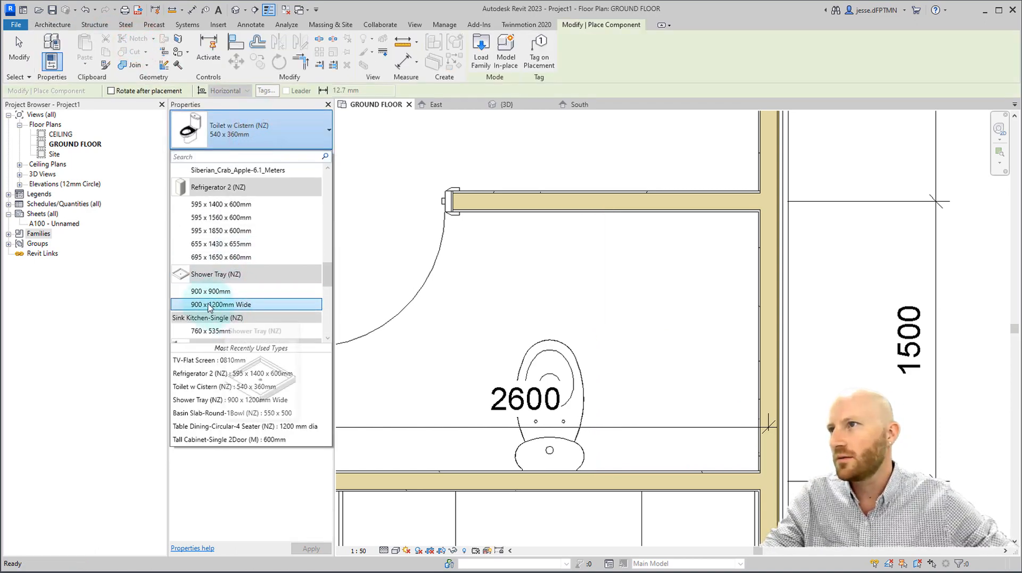
left_click(221, 304)
left_click(310, 155)
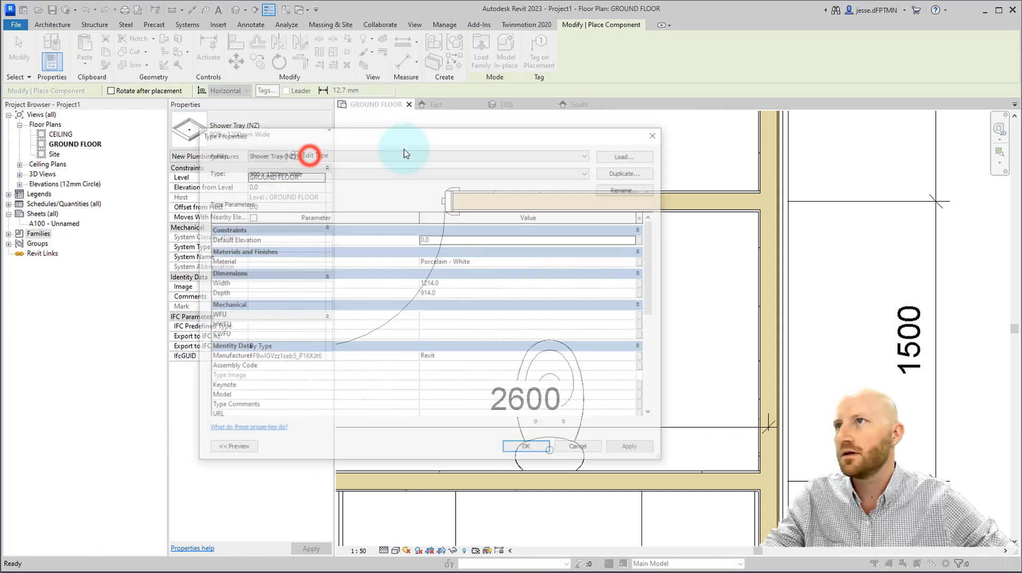
left_click(628, 172)
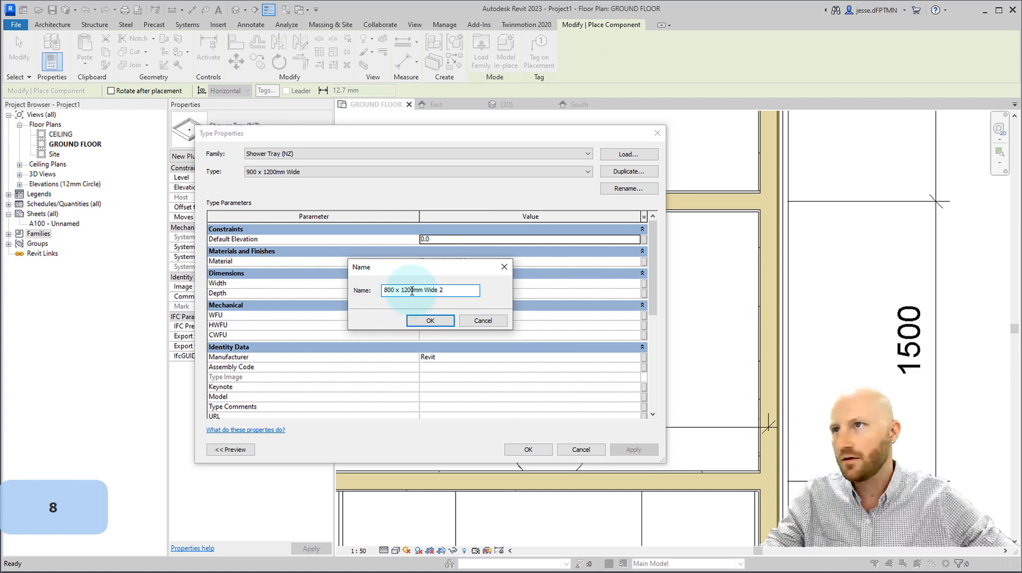
left_click_drag(408, 291, 403, 290)
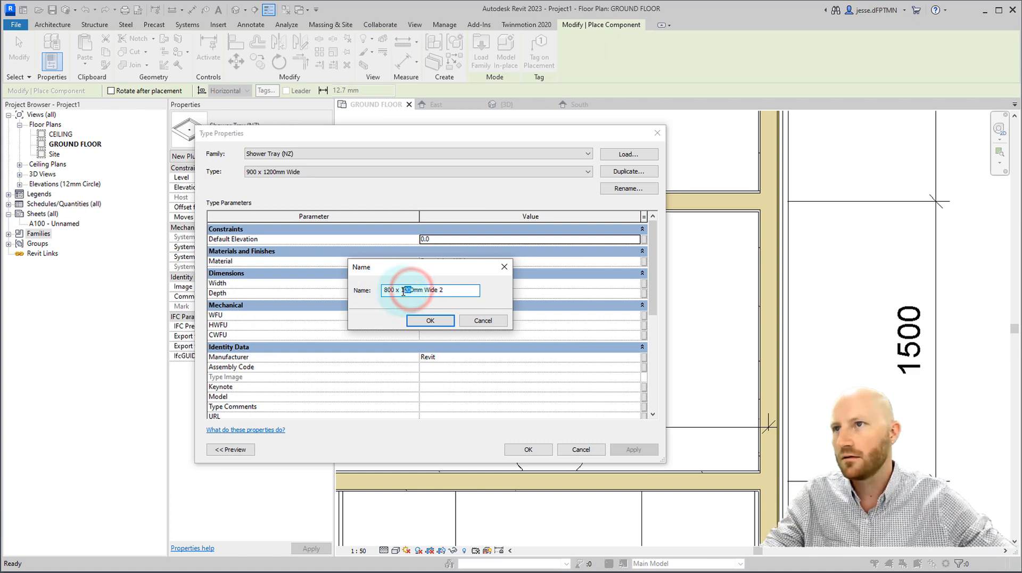
type("9")
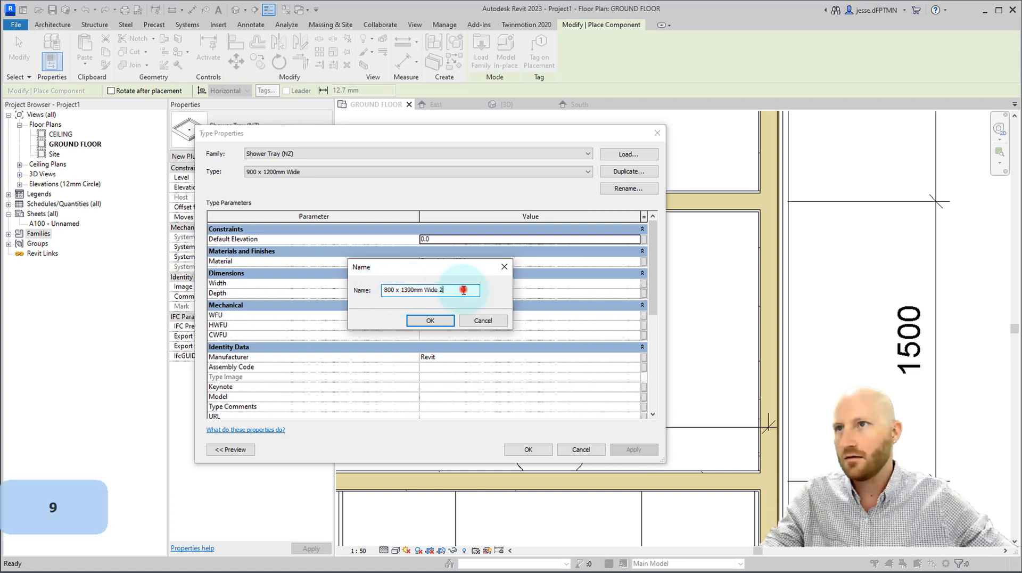
left_click(436, 321)
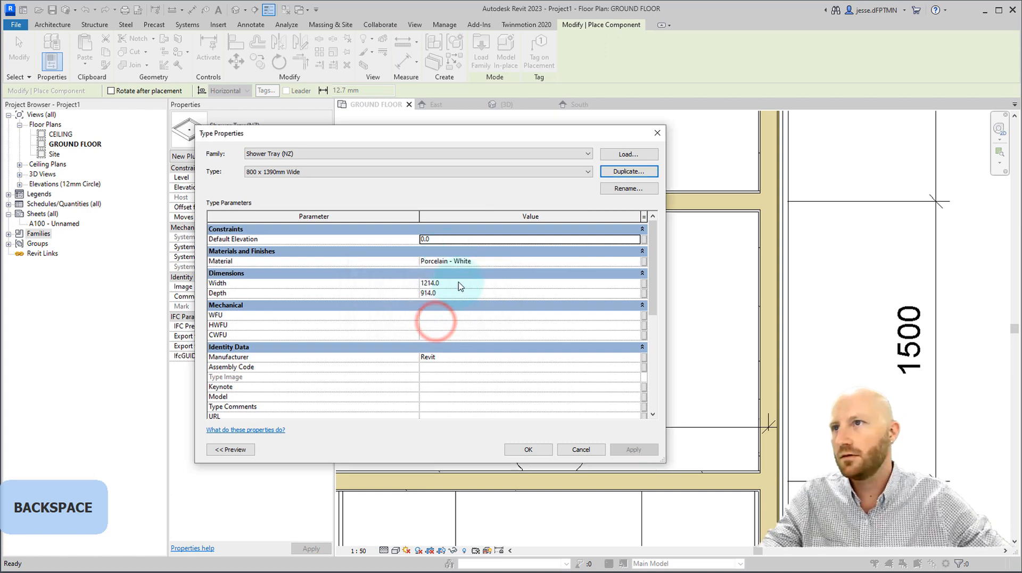
Step: Set the 800 x 1390mm Wide shower tray type's width to 1390 and depth to 800, and apply the type changes
left_click(459, 284)
type("1390")
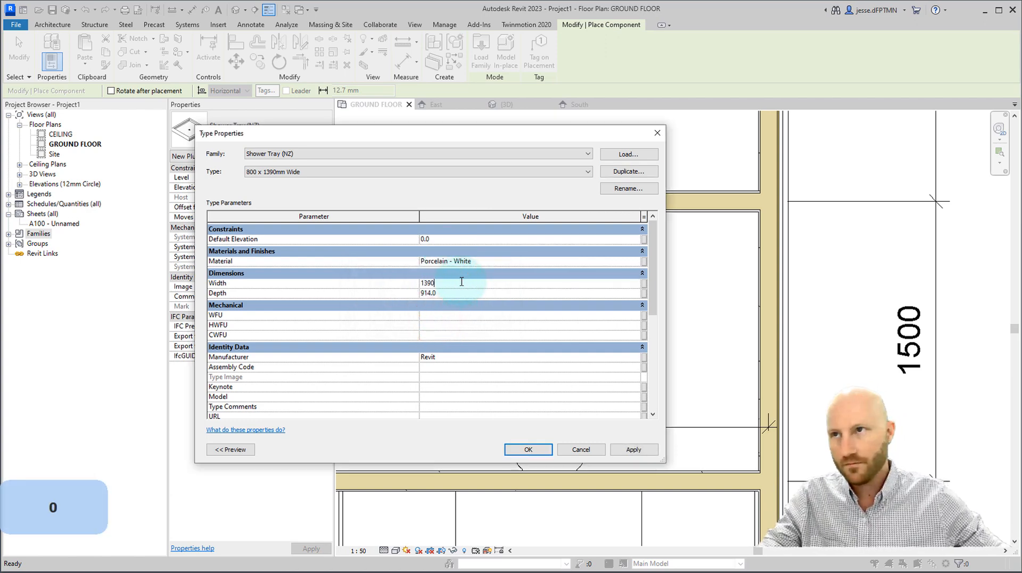
left_click(454, 294)
type("800")
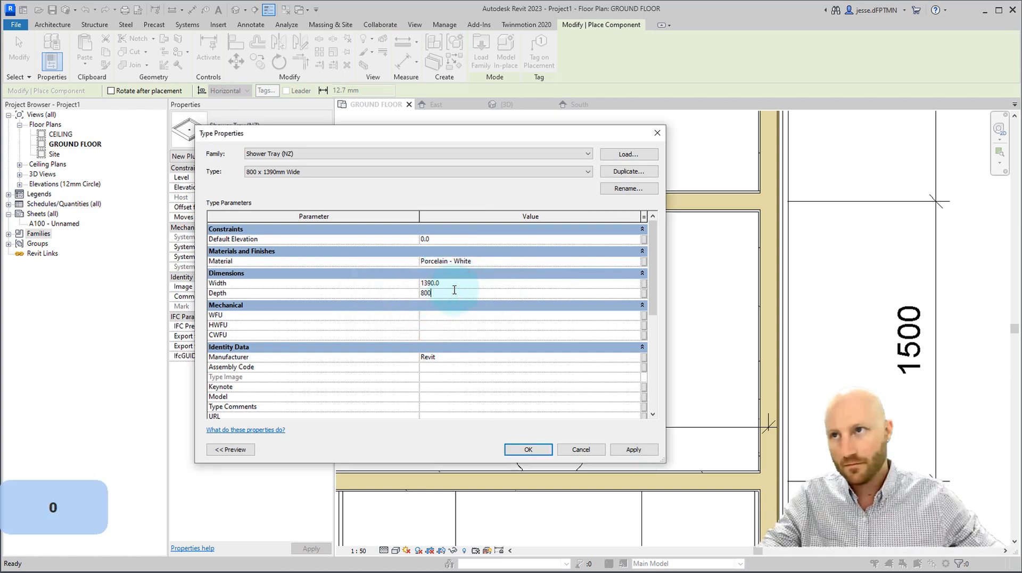
left_click(527, 451)
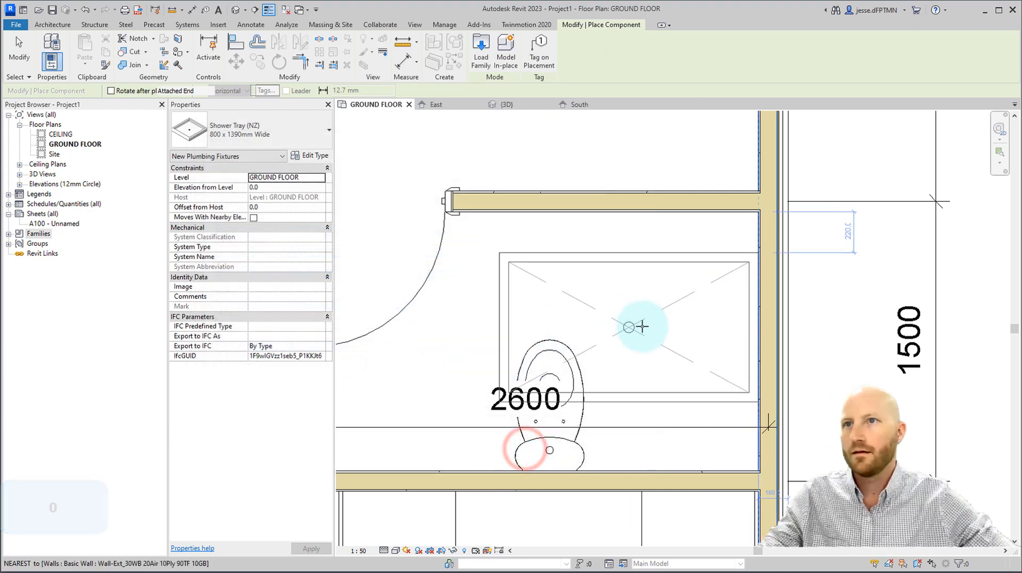
Step: Place the shower tray, rotated 90 degrees, in both bathrooms, with its long side against the exterior wall and its ends between the cross walls
key("space")
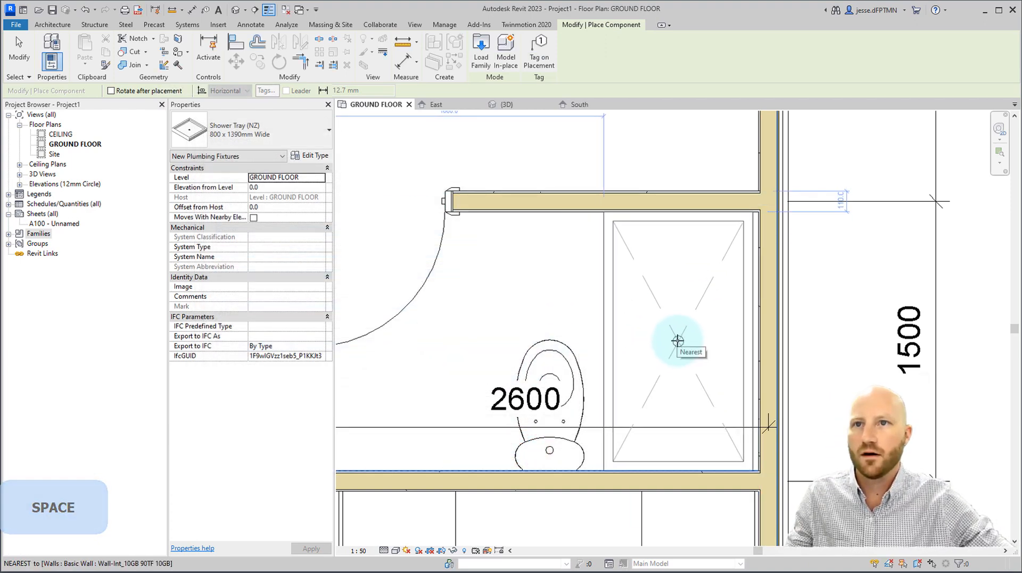
left_click(680, 340)
scroll(481, 279, "down", 2)
middle_click_drag(343, 312, 673, 315)
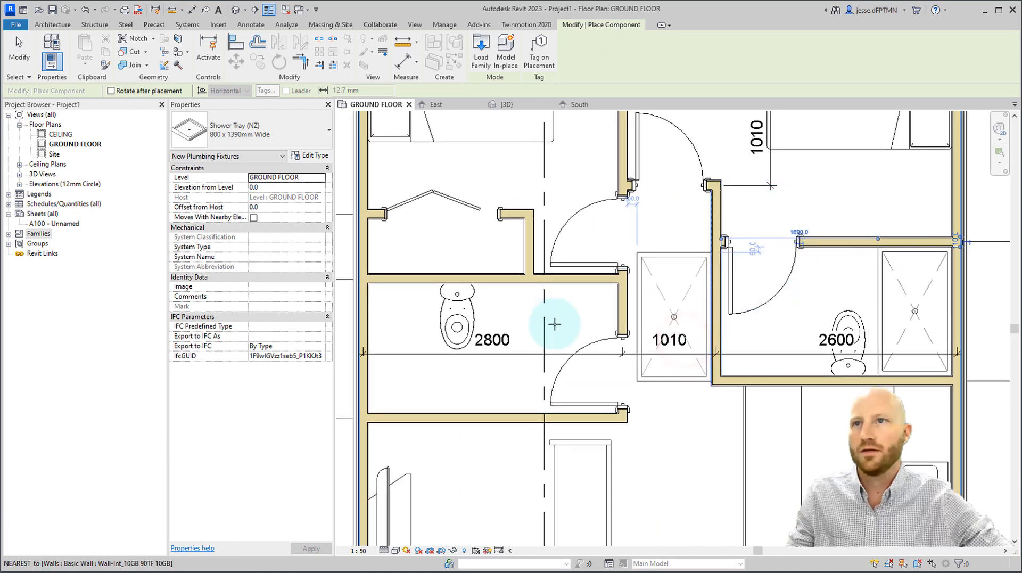
middle_click_drag(554, 324, 687, 333)
scroll(554, 372, "up", 2)
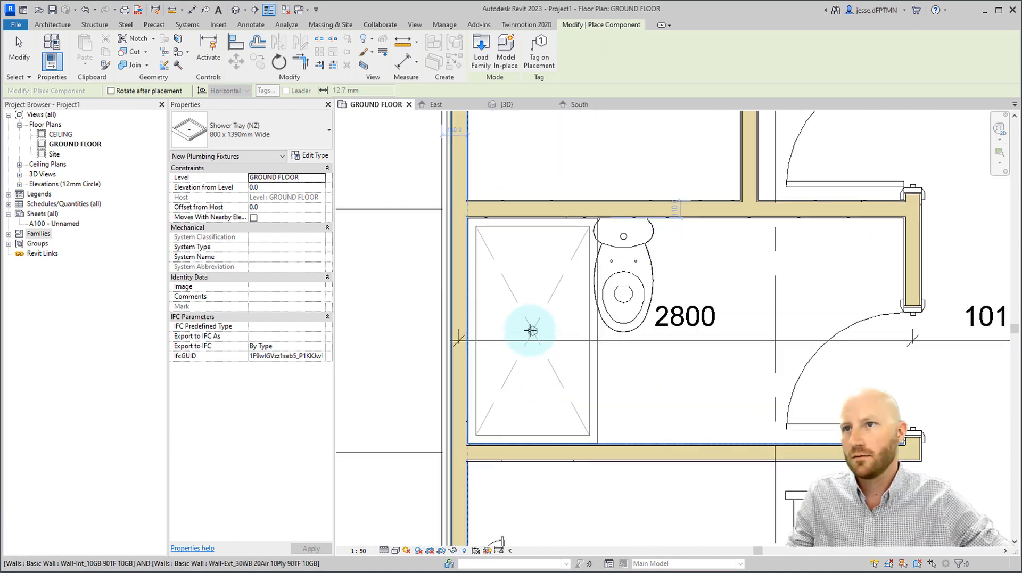
left_click(531, 330)
key("Escape")
key("Escape")
middle_click_drag(708, 399, 600, 409)
left_click(544, 277)
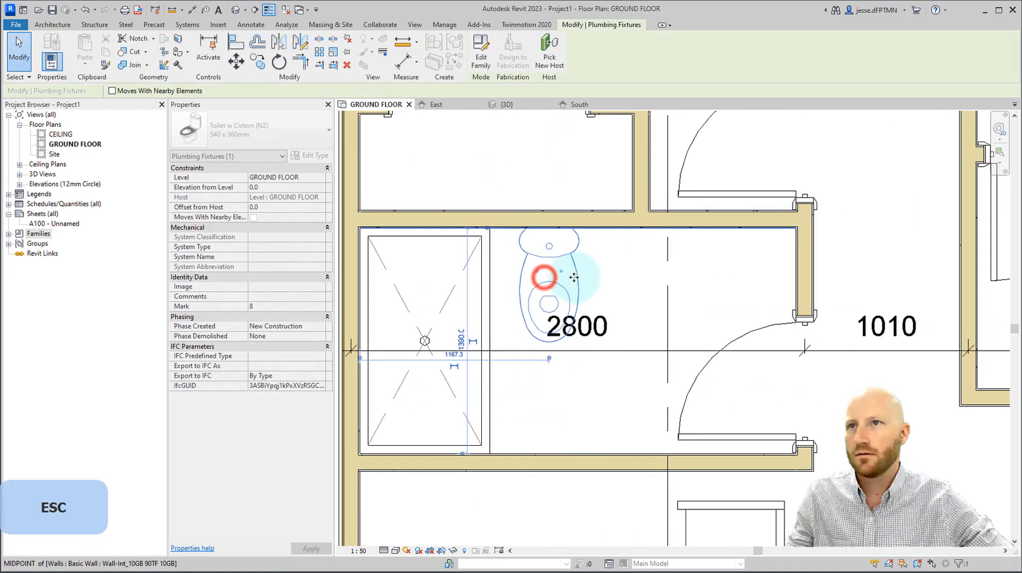
key("Escape")
Step: Place a Basin Slab-Round-1Bowl (NZ) 550 x 500 in the 2800-wide bathroom's upper corner, between the toilet and the wall beside the door
left_click(142, 40)
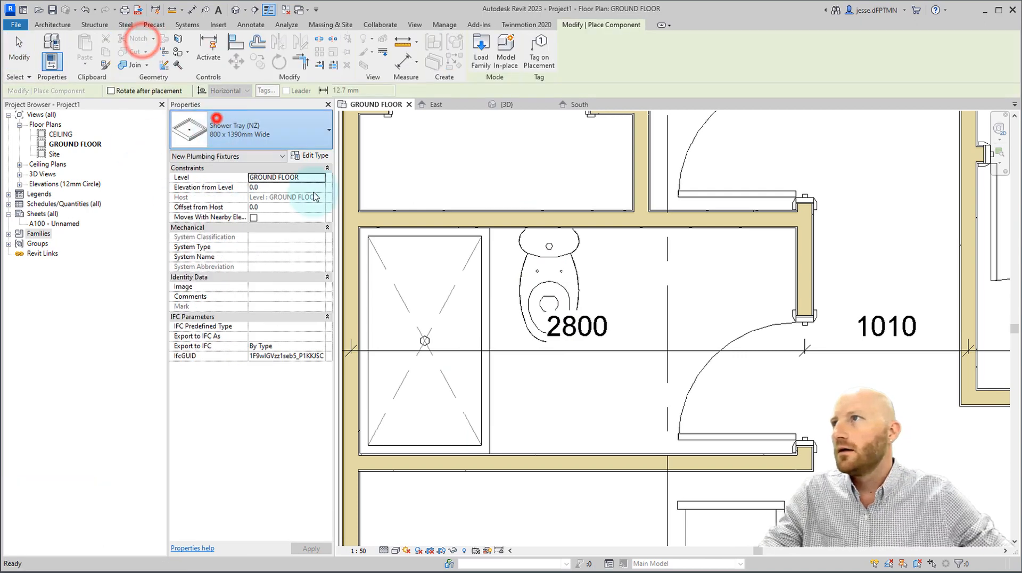
left_click(217, 117)
scroll(266, 285, "up", 10)
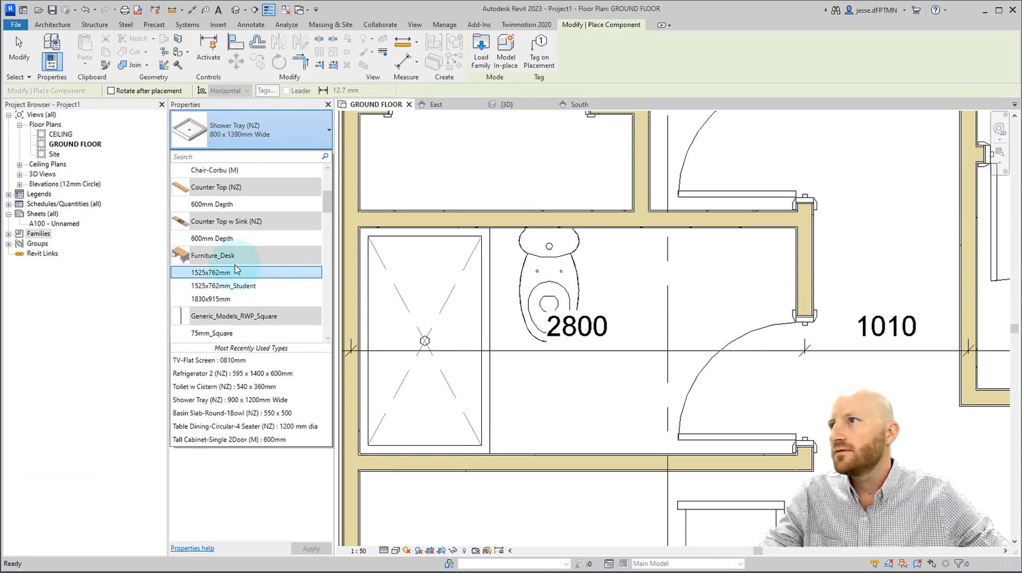
scroll(237, 269, "up", 3)
left_click(213, 190)
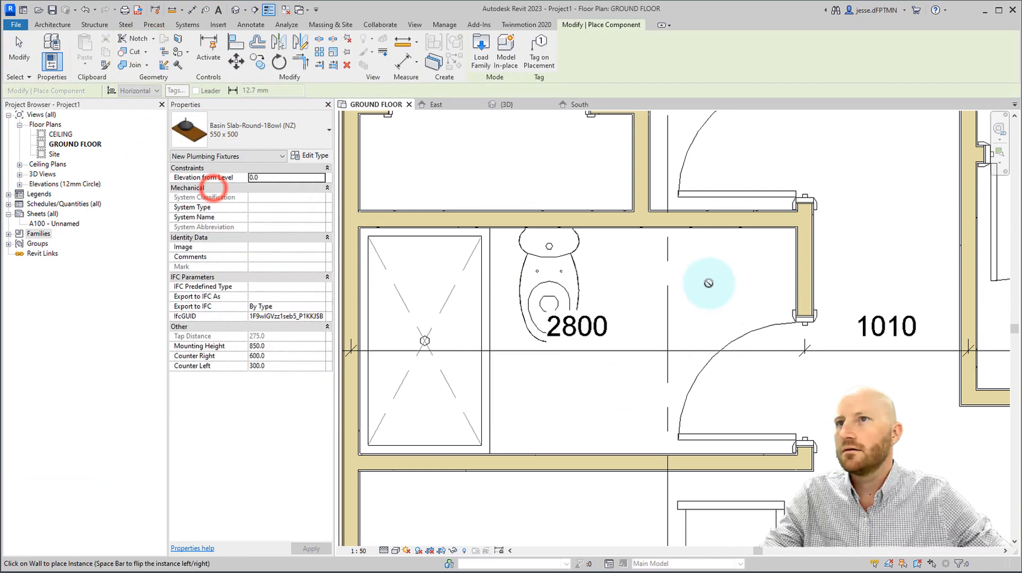
scroll(708, 282, "up", 2)
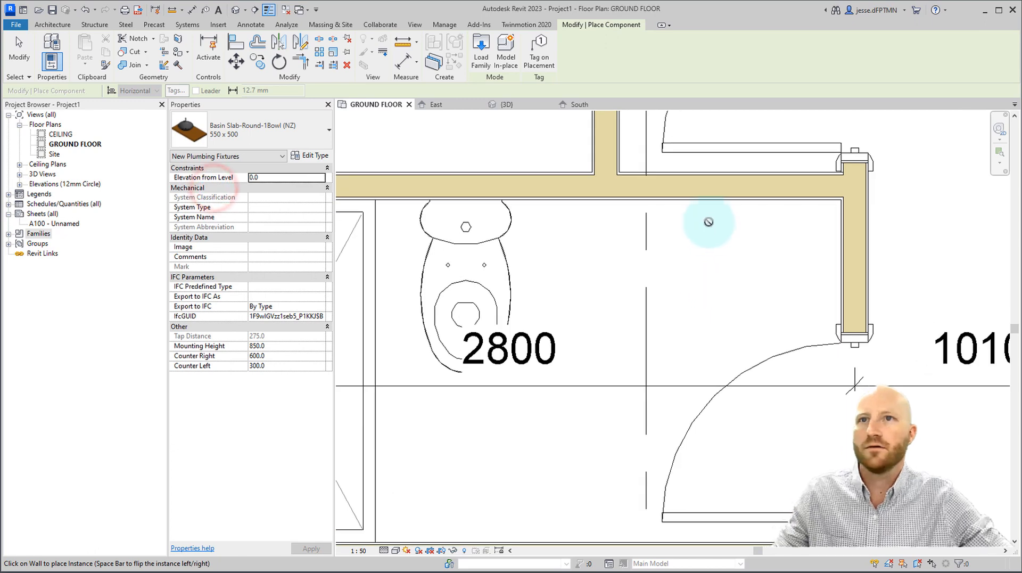
left_click(689, 198)
Step: Place another round-bowl basin slab on the 2600-wide bathroom's lower wall, in the corner beside the toilet, and finish placing components
scroll(687, 200, "down", 4)
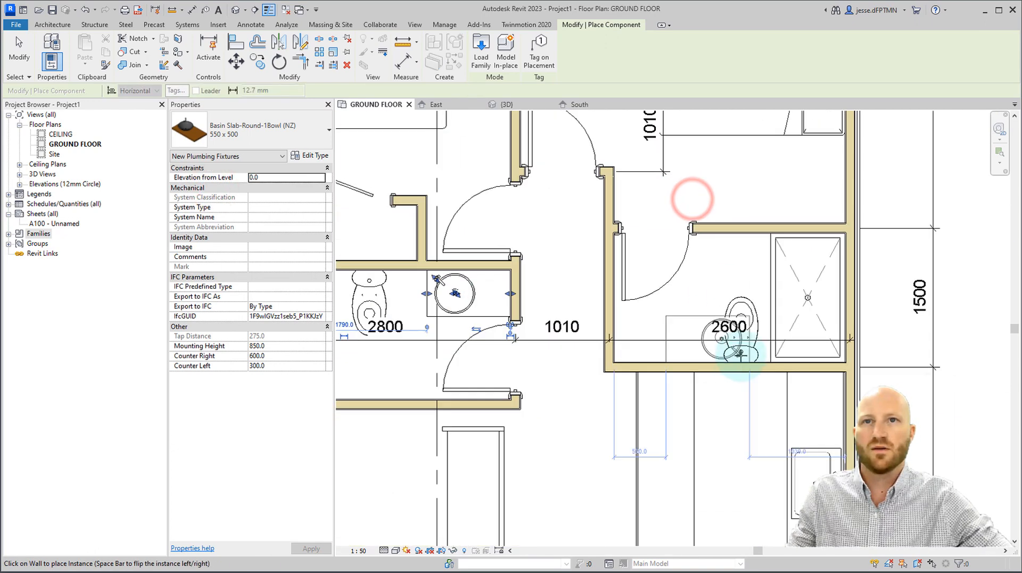
scroll(672, 364, "up", 3)
left_click(671, 364)
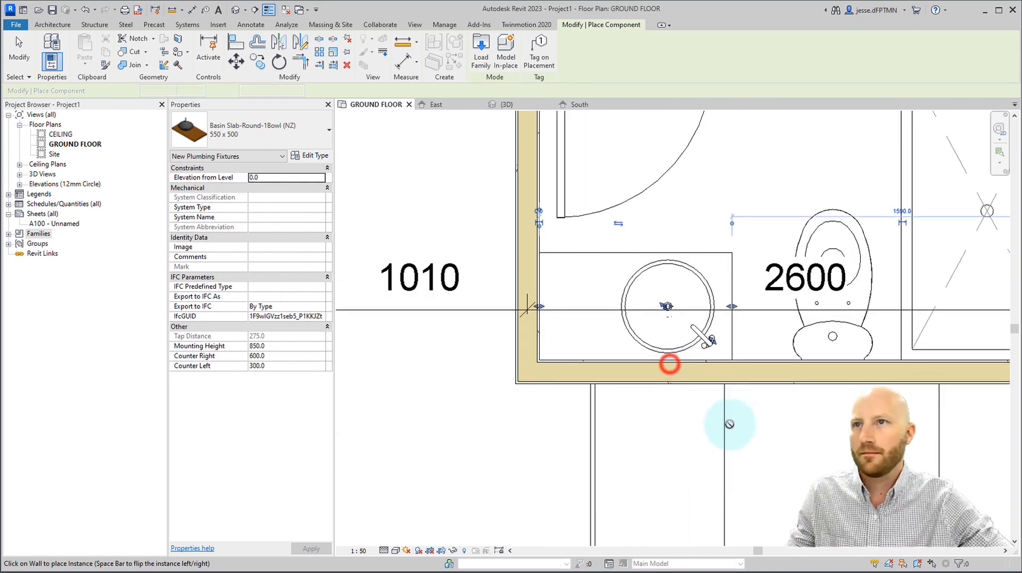
key("Escape")
Step: Check how the basin slab in each bathroom meets the adjacent side wall, selecting each basin in close-up
scroll(669, 352, "down", 3)
scroll(564, 304, "up", 6)
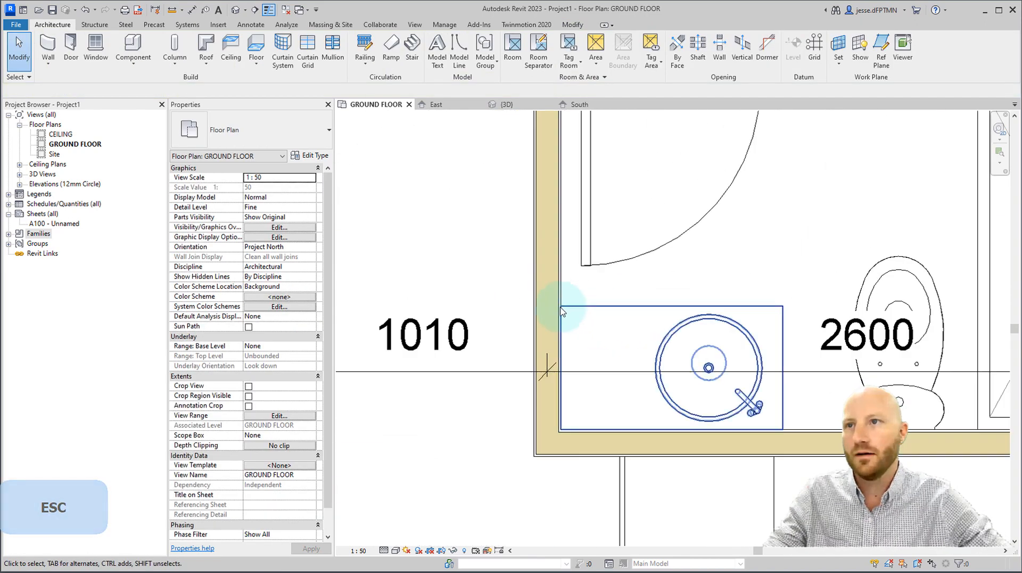
left_click(566, 305)
scroll(574, 300, "down", 5)
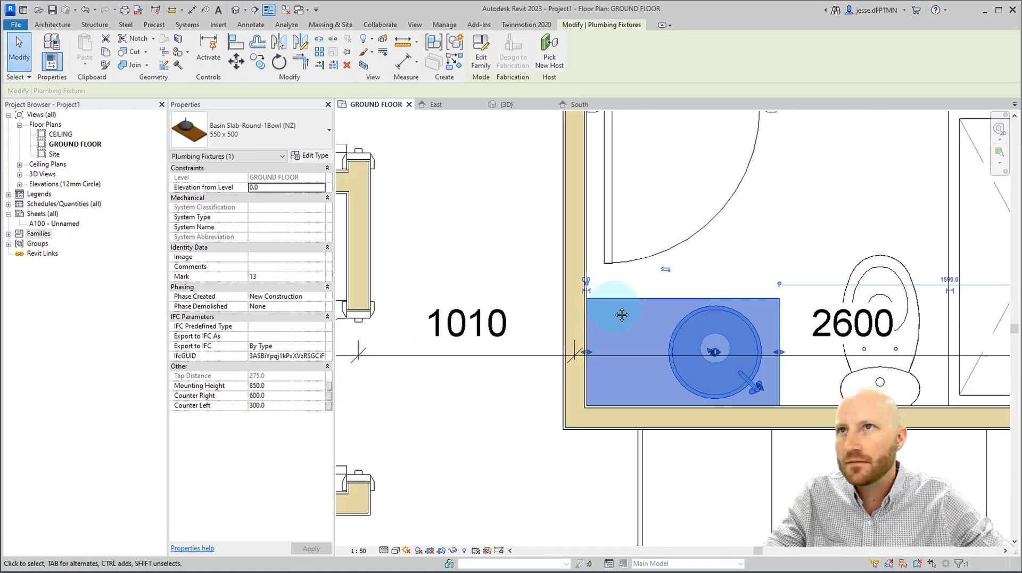
left_click(556, 304)
left_click(570, 308)
scroll(635, 275, "up", 3)
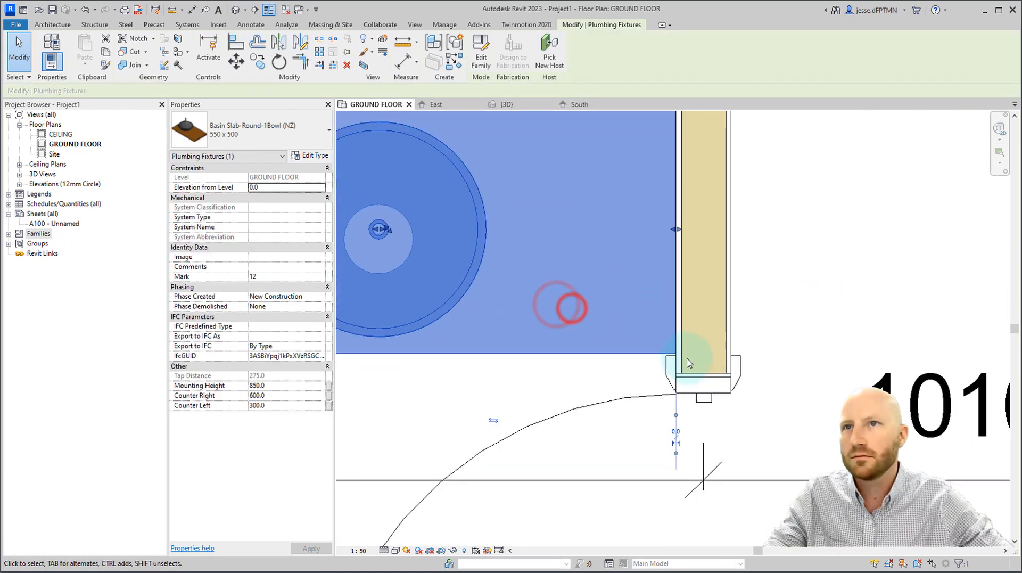
scroll(676, 349, "down", 5)
middle_click_drag(515, 413, 581, 401)
key("Escape")
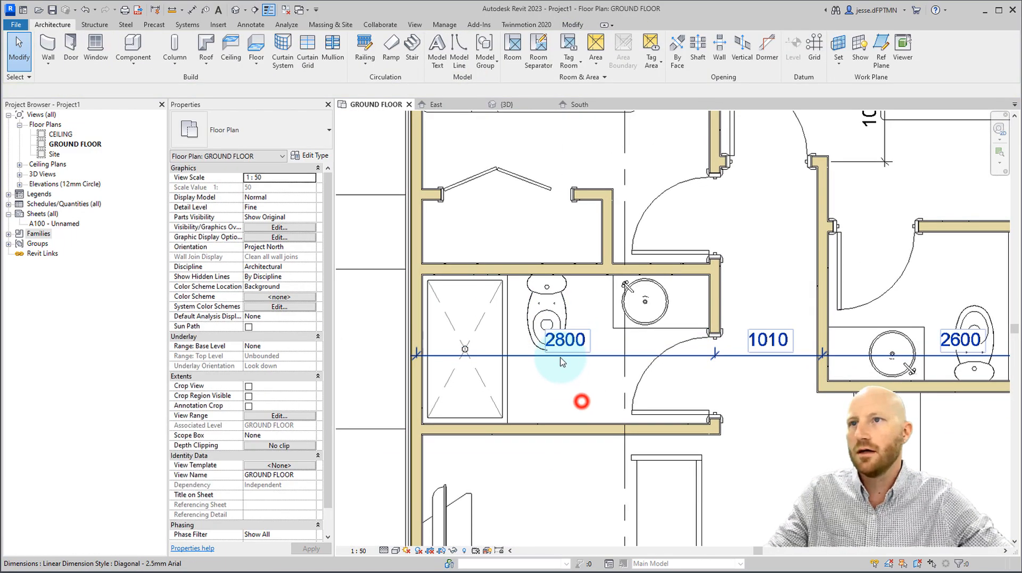
Step: Centre the toilet in the 2800-wide bathroom between shower tray and basin using an equalised aligned dimension, and delete that dimension
left_click(190, 10)
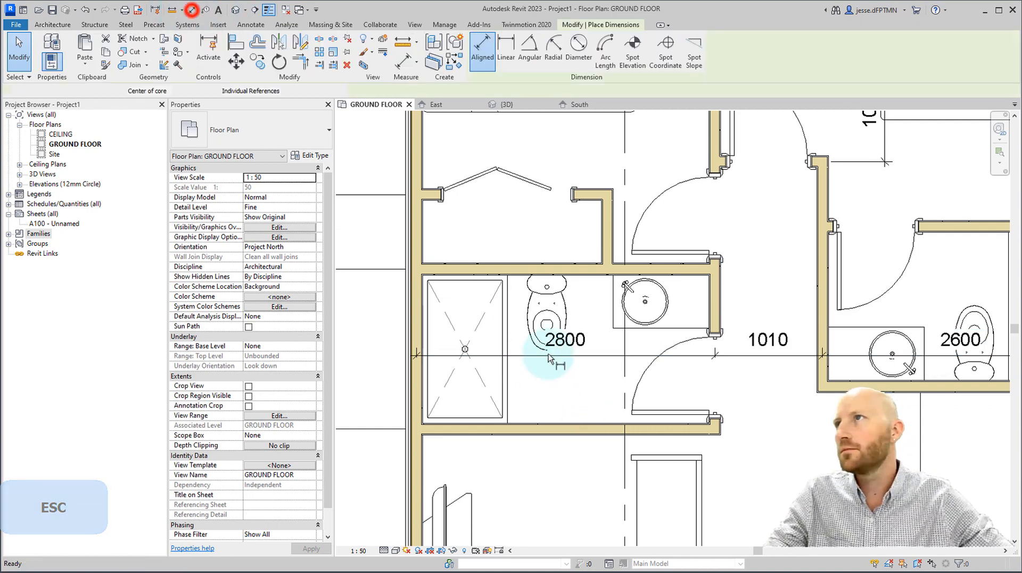
left_click(508, 324)
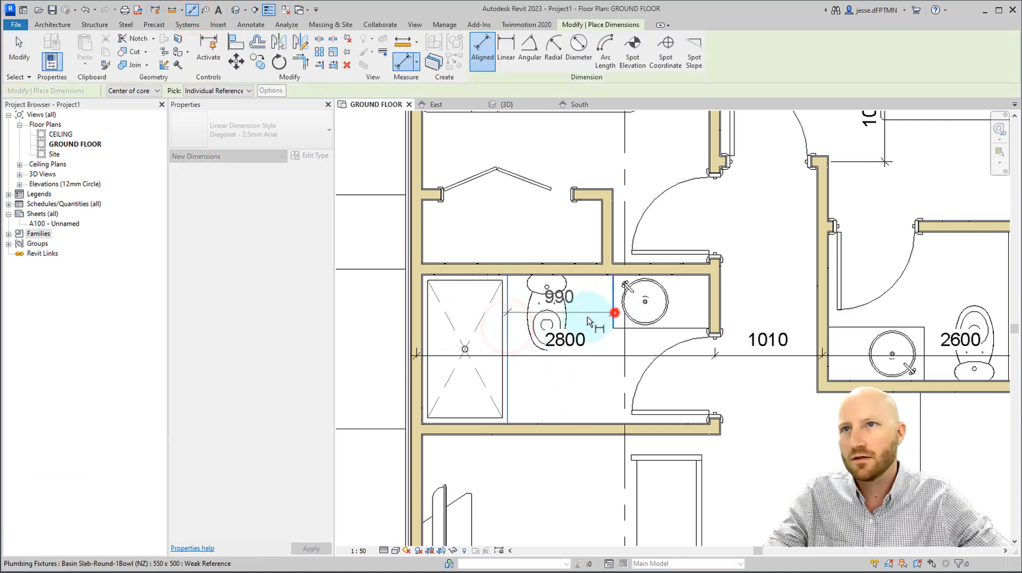
left_click(548, 313)
left_click(564, 390)
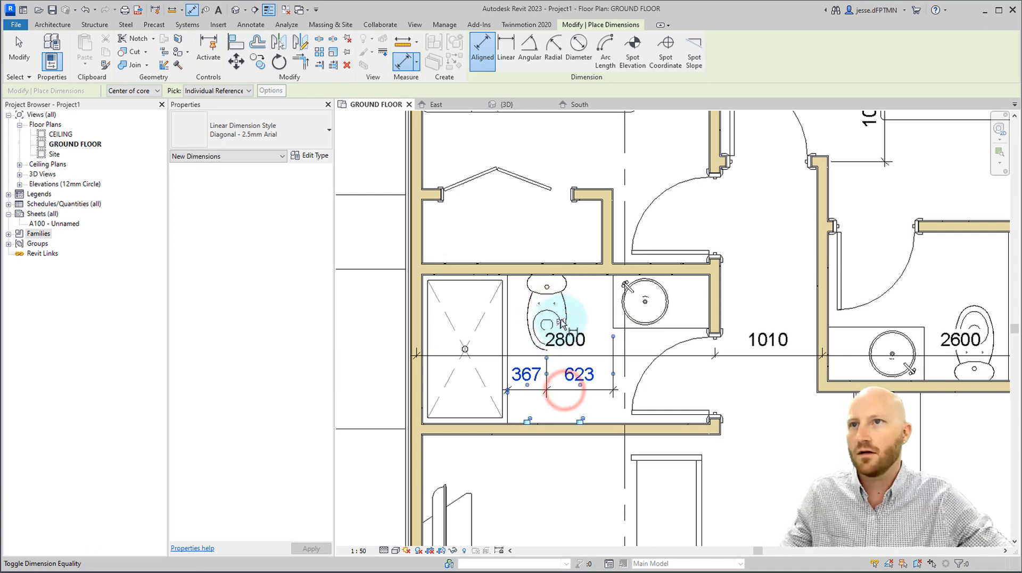
left_click(560, 322)
key("Escape")
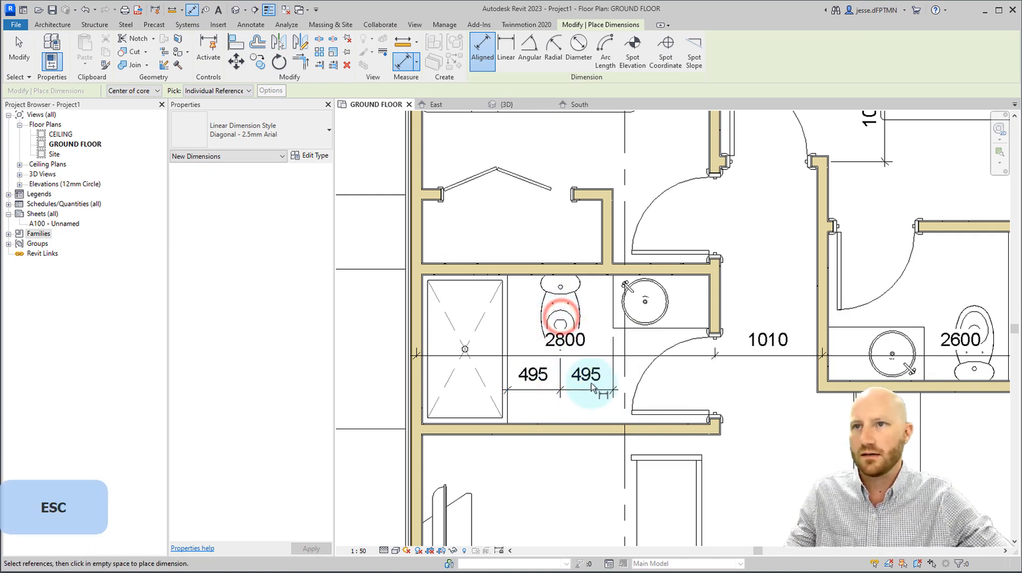
left_click(587, 377)
key("Delete")
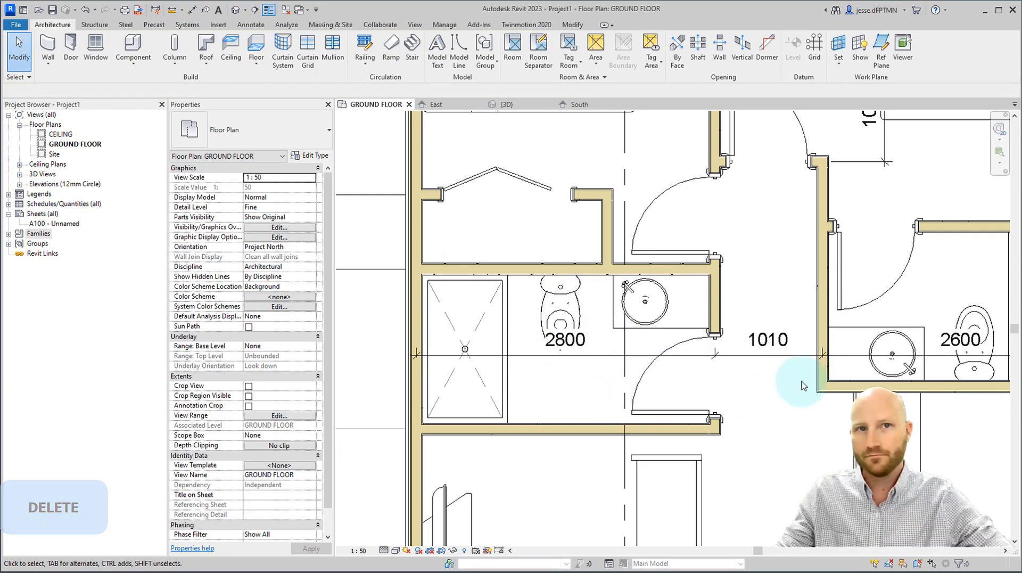
Step: Add an aligned dimension above the toilet in the 2600-wide bathroom, referencing the basin slab's edge, toilet centre and shower tray edge
middle_click_drag(820, 391, 543, 391)
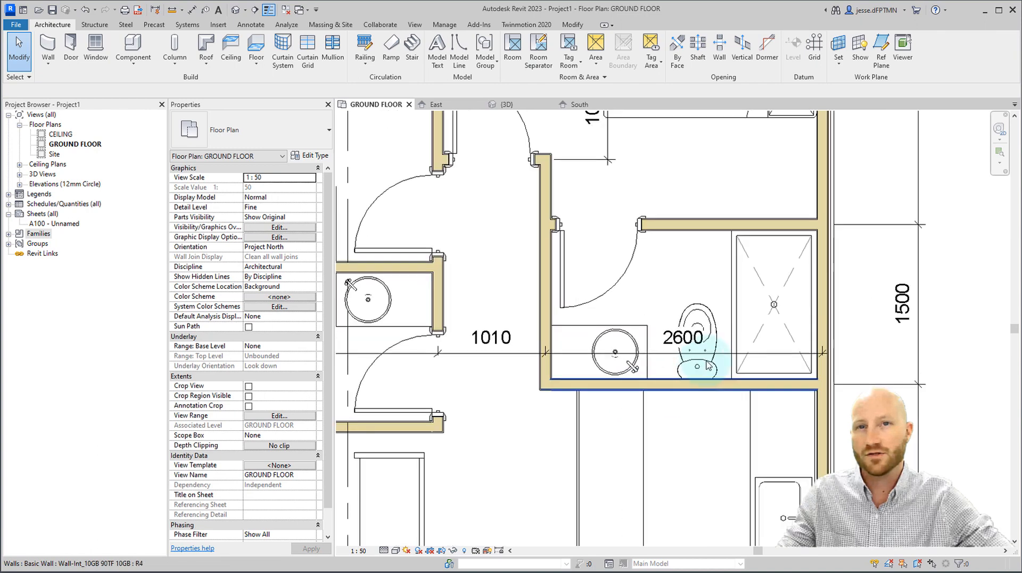
left_click(191, 11)
left_click(647, 346)
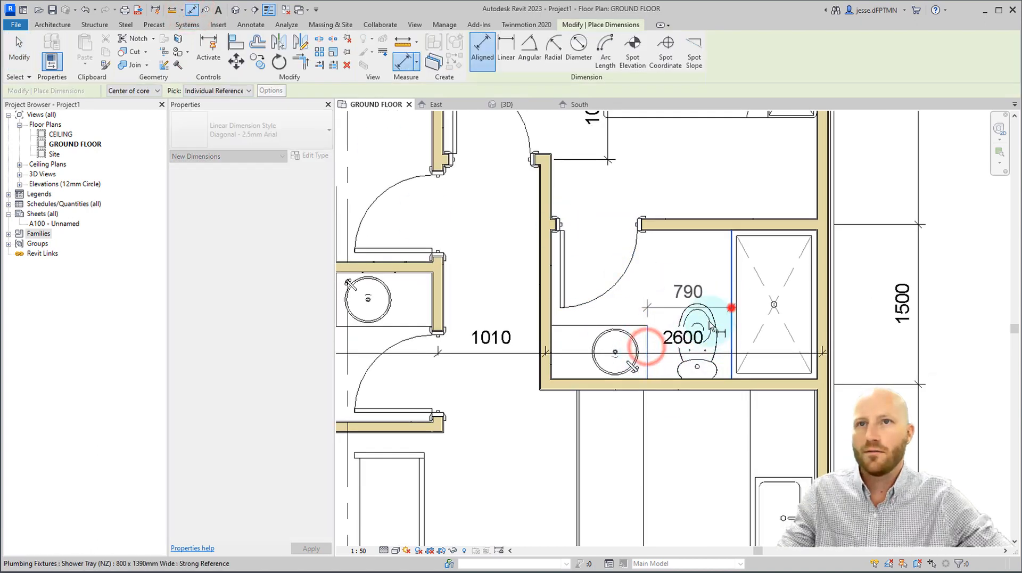
left_click(731, 307)
left_click(698, 329)
left_click(691, 283)
key("Escape")
key("Escape")
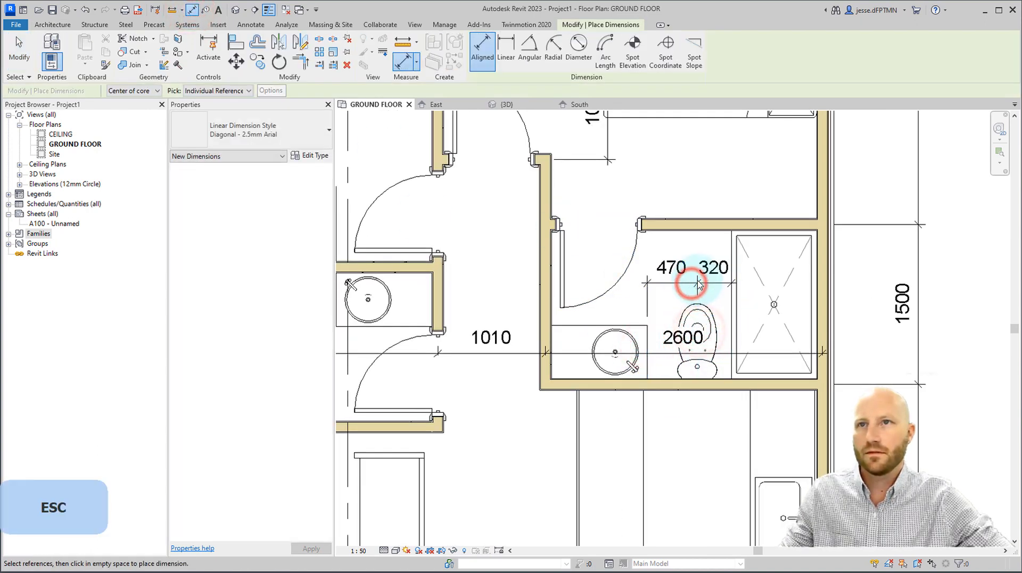
Step: Equalise the dimension to centre the toilet between the basin and shower tray, and delete the dimension
left_click(705, 282)
left_click(690, 214)
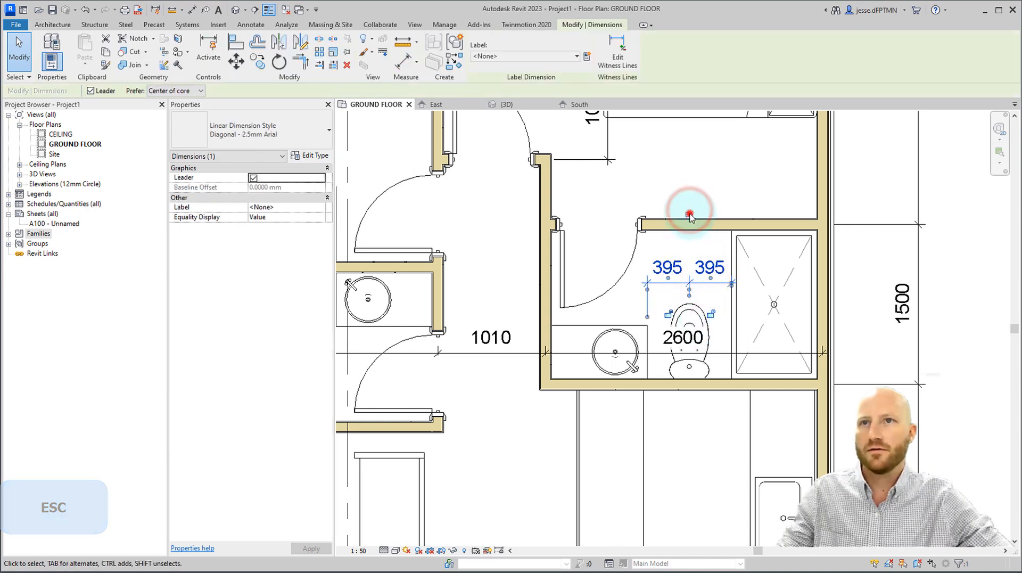
left_click(744, 162)
left_click(722, 281)
key("Delete")
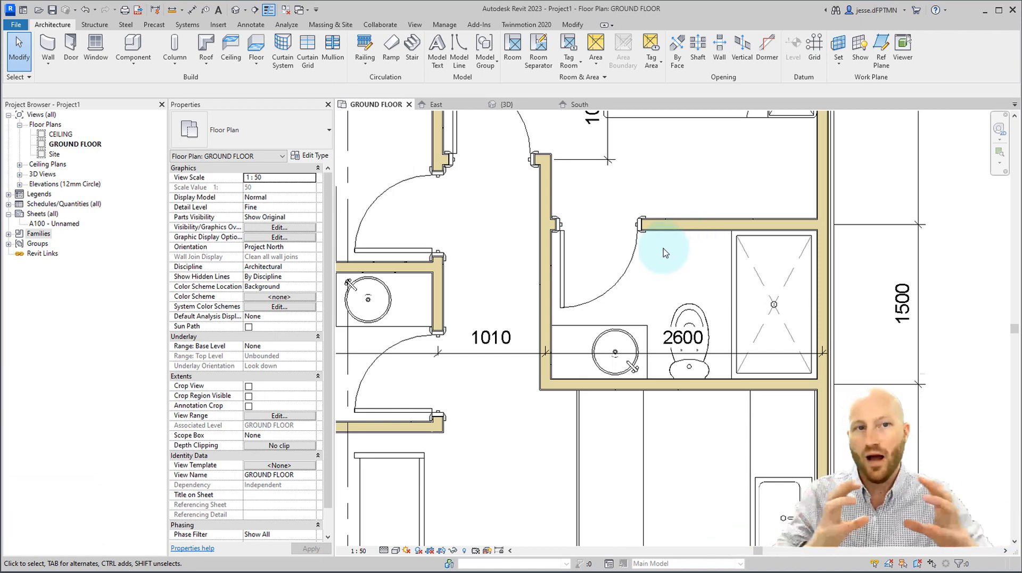
Step: Start placing a window and browse the family library to the 45-02 Windows and rooflights folder
scroll(665, 253, "down", 4)
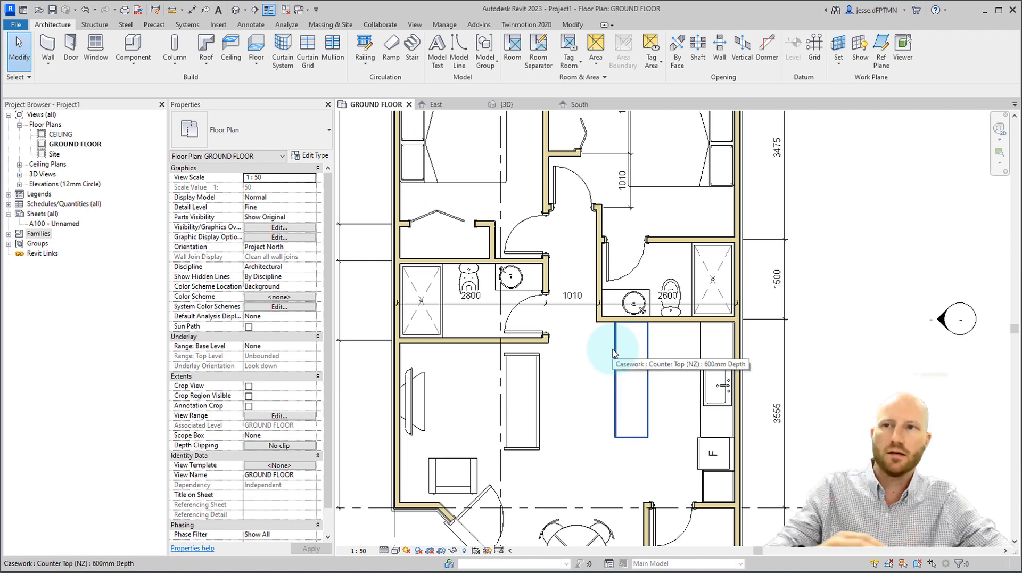
middle_click_drag(575, 244, 589, 322)
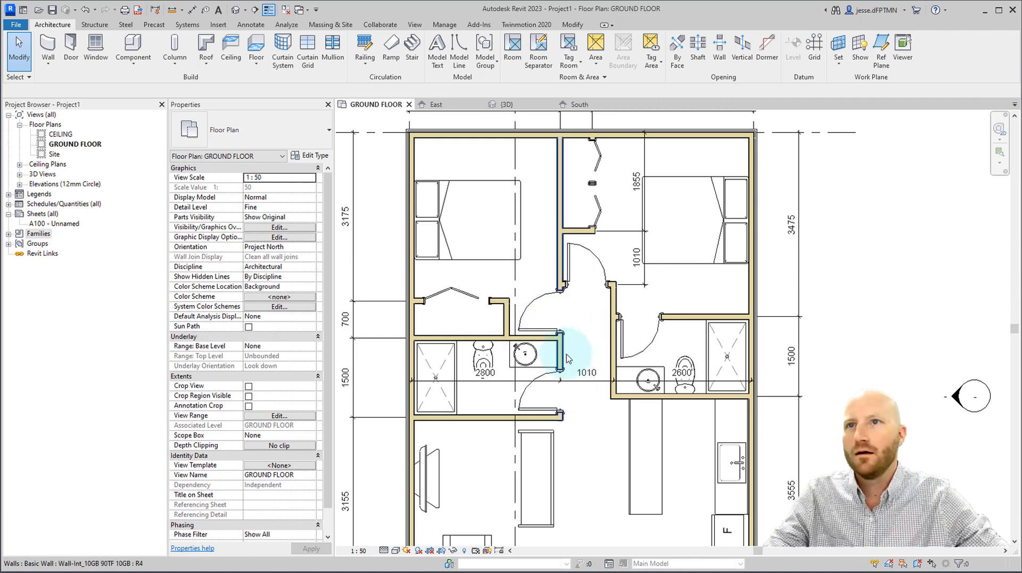
scroll(568, 299, "down", 1)
mouse_move(569, 297)
middle_mouse_down()
mouse_move(564, 181)
mouse_move(572, 286)
middle_mouse_up()
scroll(564, 232, "down", 2)
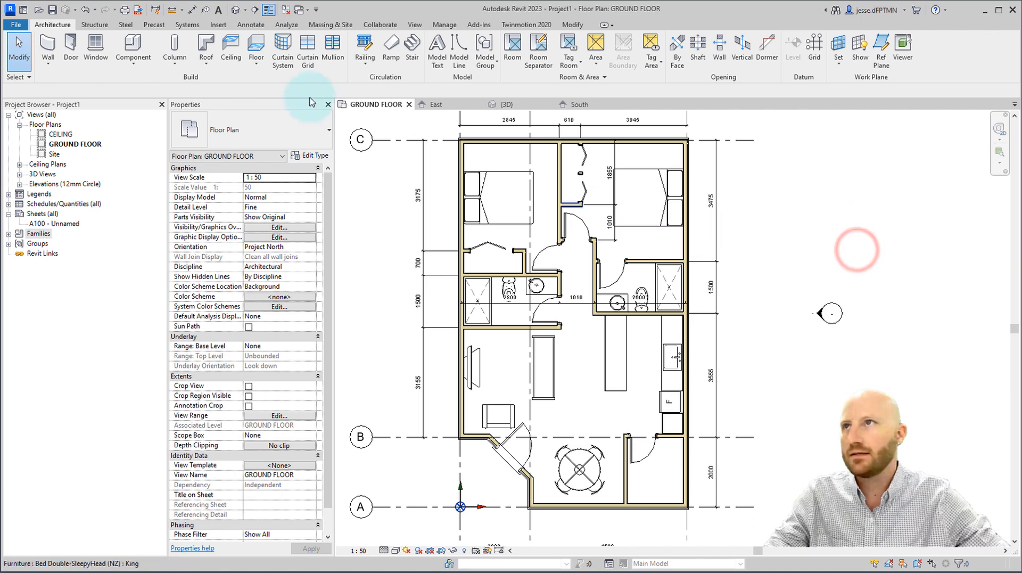
left_click(105, 45)
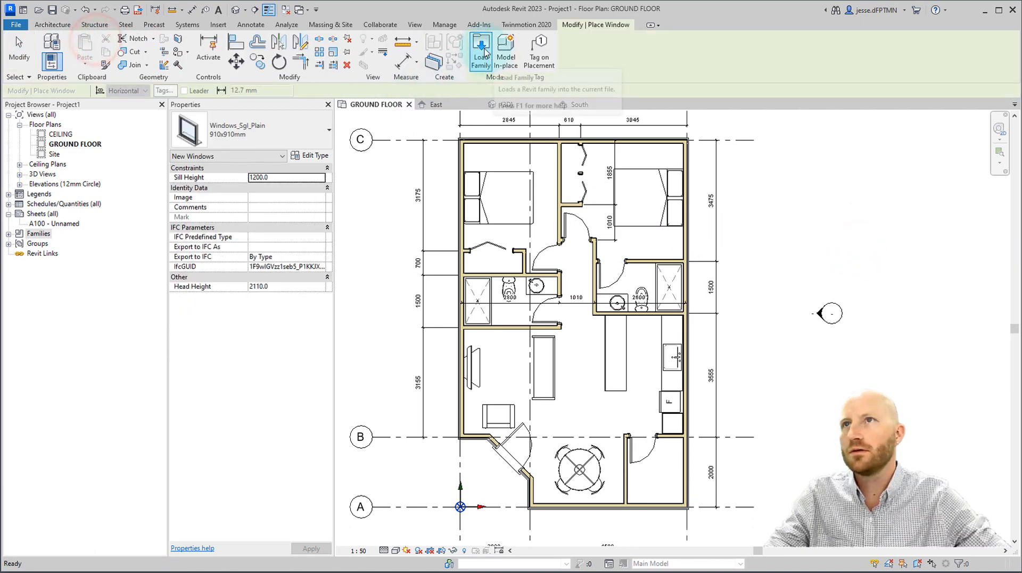
left_click(482, 52)
left_click(201, 293)
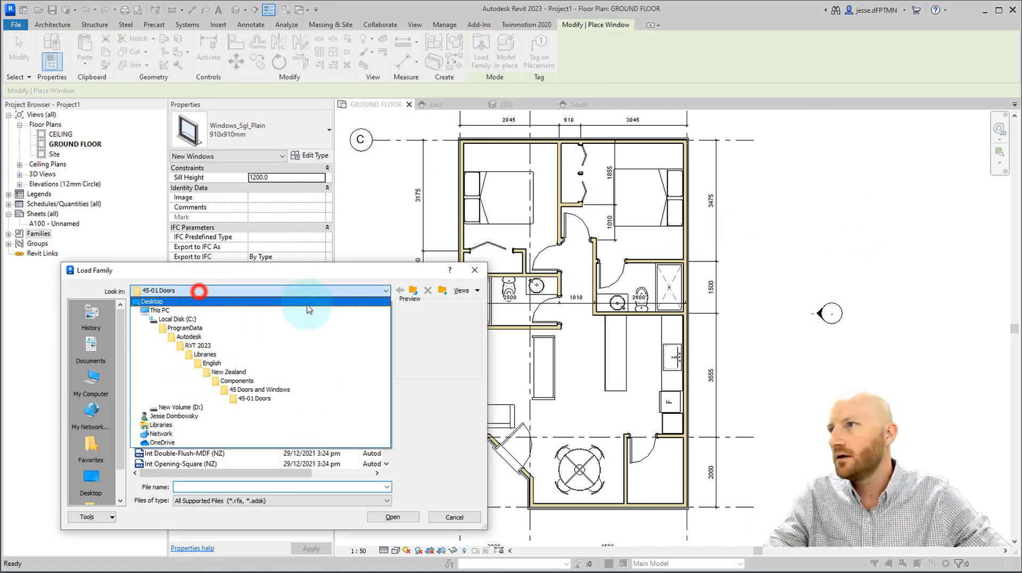
left_click(242, 386)
left_click(176, 328)
double_click(175, 328)
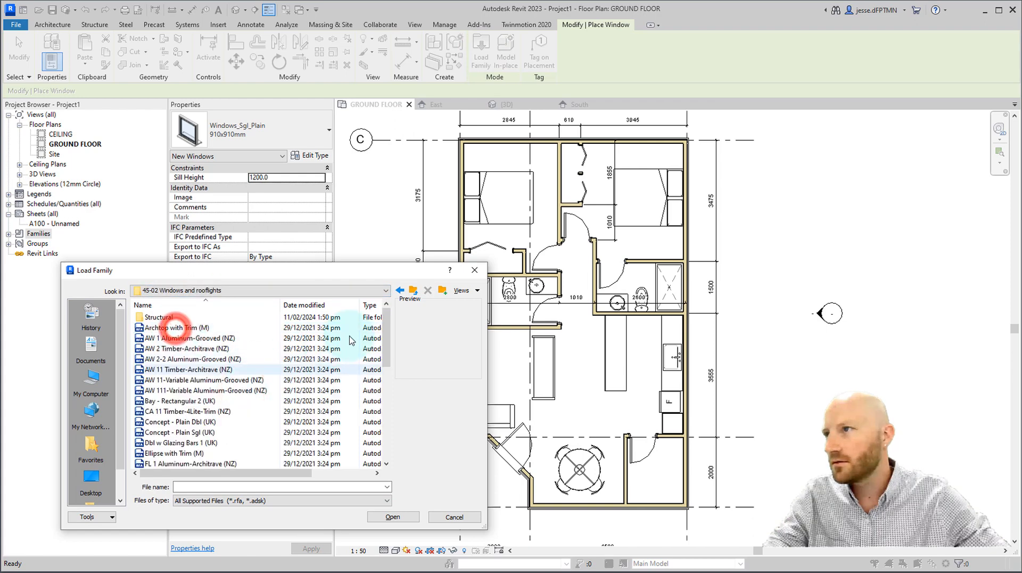
Step: Load the Trad Sash w Swept Head (UK) window family without picking a specific size type
left_click_drag(387, 337, 393, 463)
left_click(196, 453)
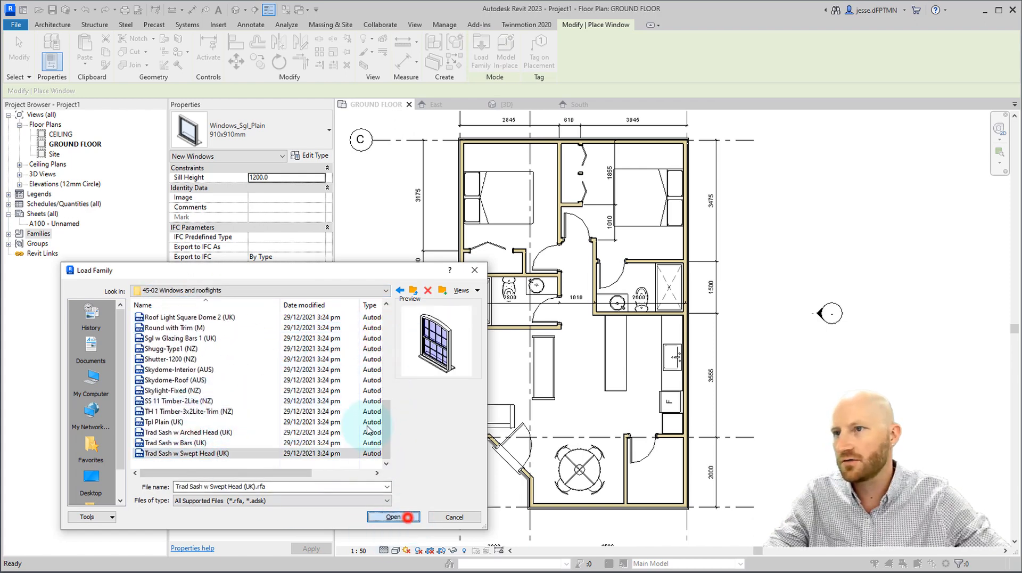
left_click(408, 517)
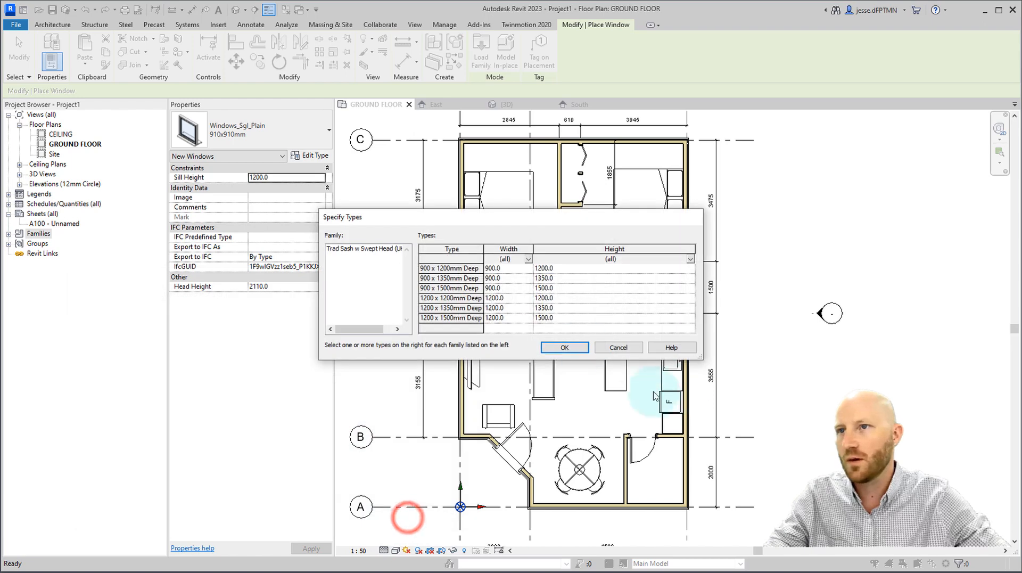
left_click(567, 347)
Step: Place the swept-head sash window in the exterior wall below the dining table, centred with 695 mm to each side wall
scroll(578, 519, "up", 1)
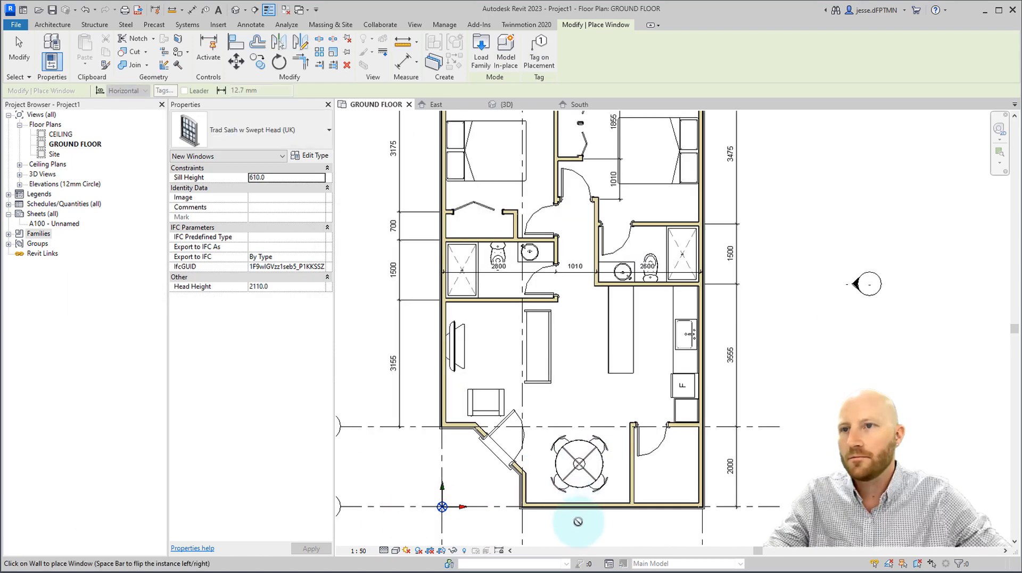
scroll(569, 410, "up", 2)
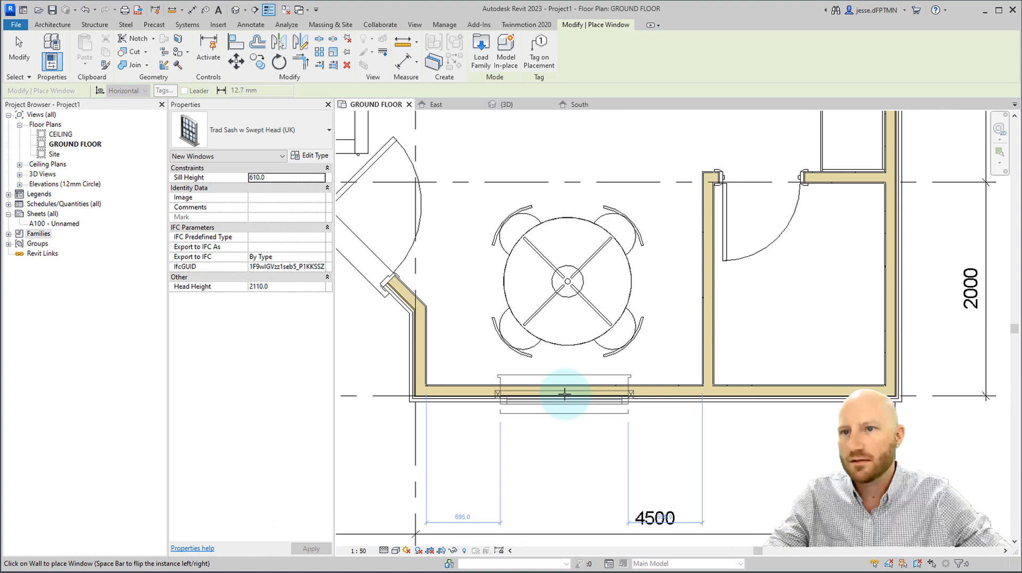
key("space")
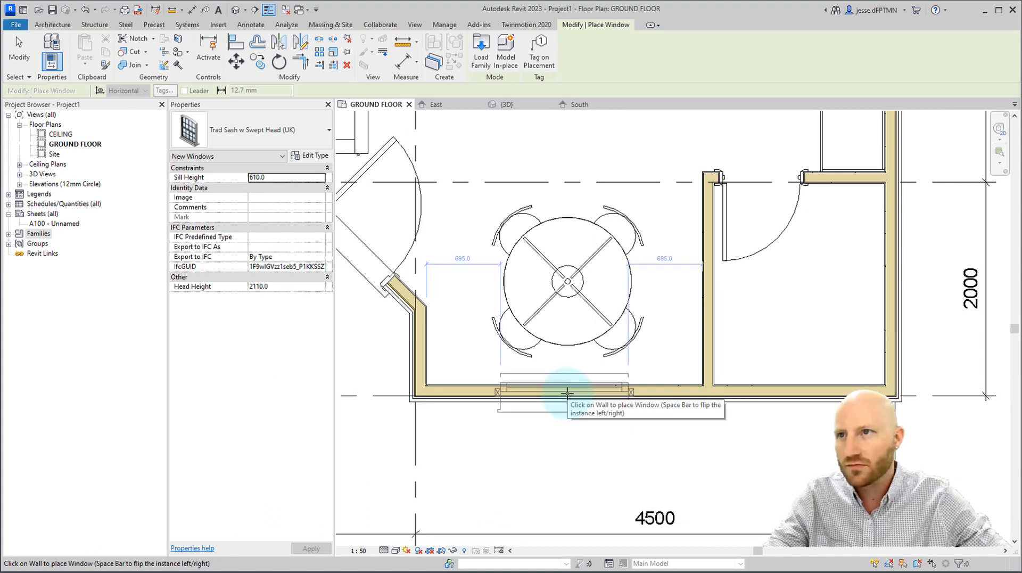
left_click(567, 400)
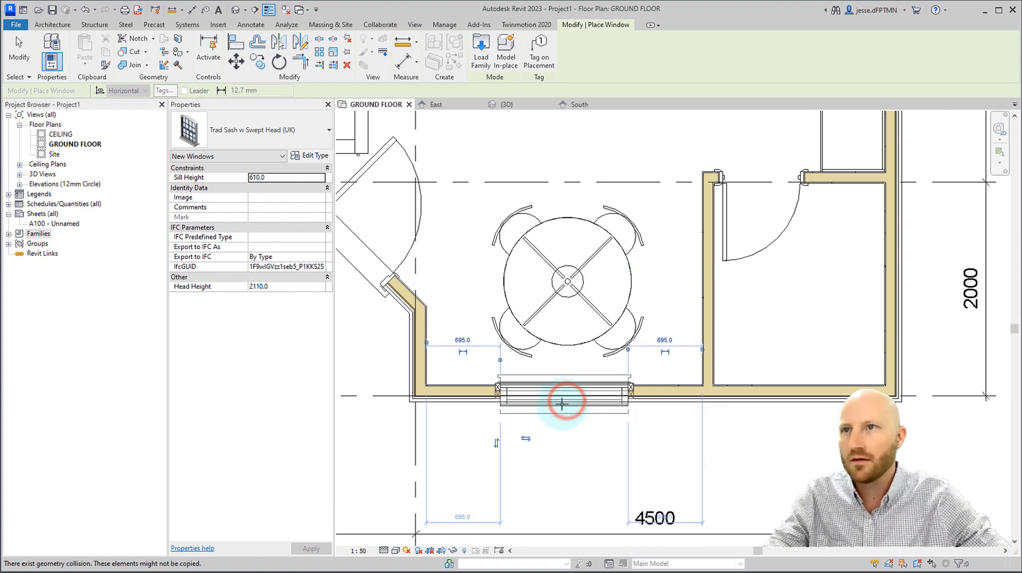
key("Escape")
Step: Open the placed sash window's family for editing and show its Ref. Level floor plan
scroll(655, 391, "up", 2)
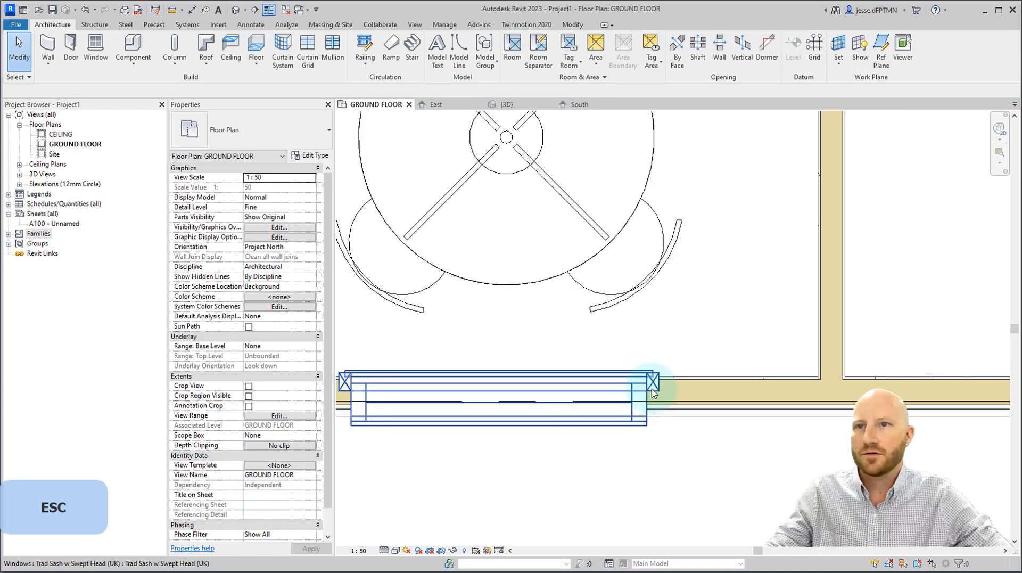
scroll(612, 392, "down", 4)
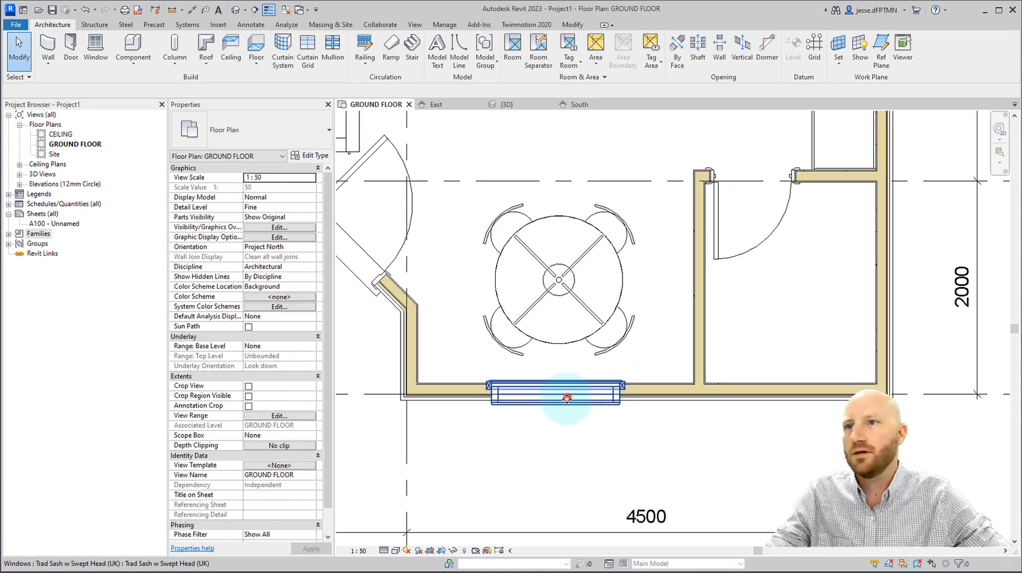
left_click(566, 398)
left_click(482, 53)
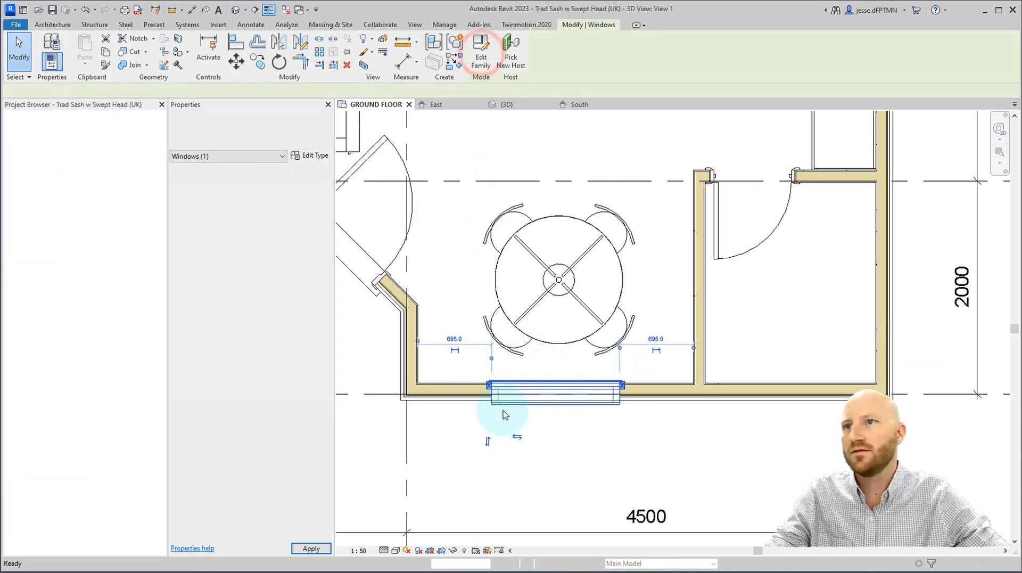
double_click(54, 134)
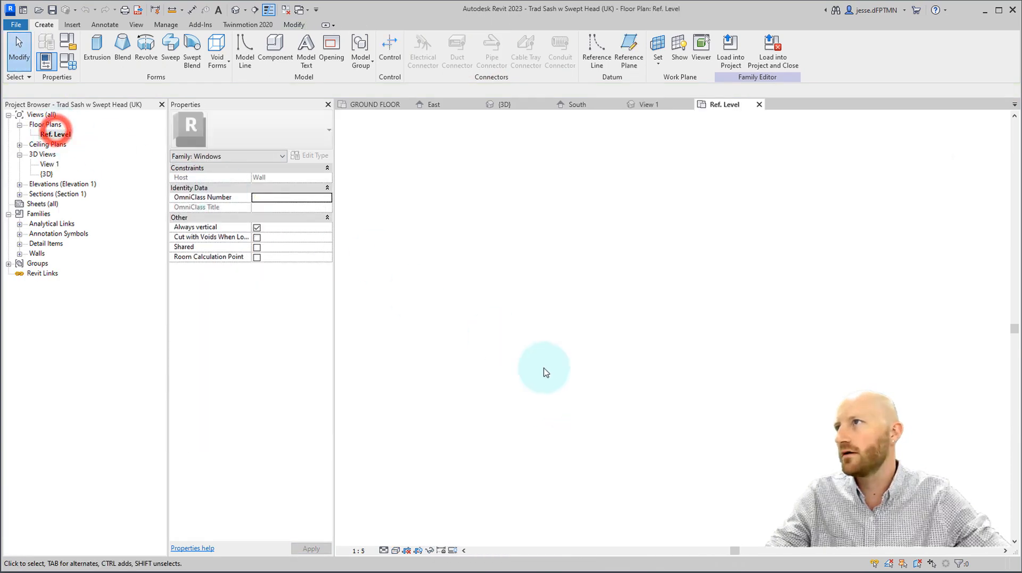
Step: Delete the cavity closer detail items and lines at both ends of the window in the family plan
scroll(536, 306, "up", 4)
mouse_move(533, 280)
left_mouse_down()
mouse_move(602, 377)
mouse_move(619, 374)
left_mouse_up()
middle_click_drag(719, 440, 638, 432)
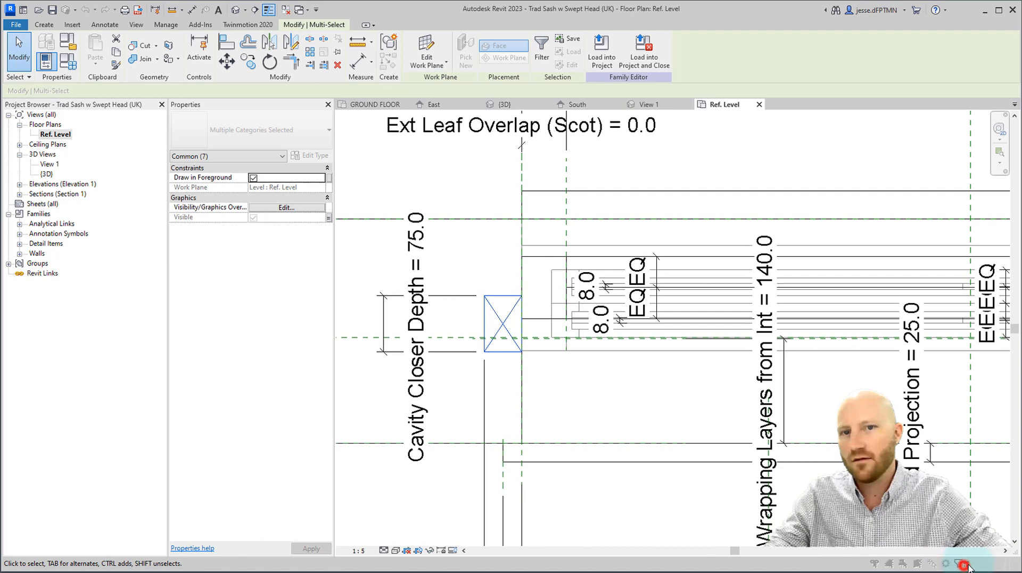
left_click(964, 564)
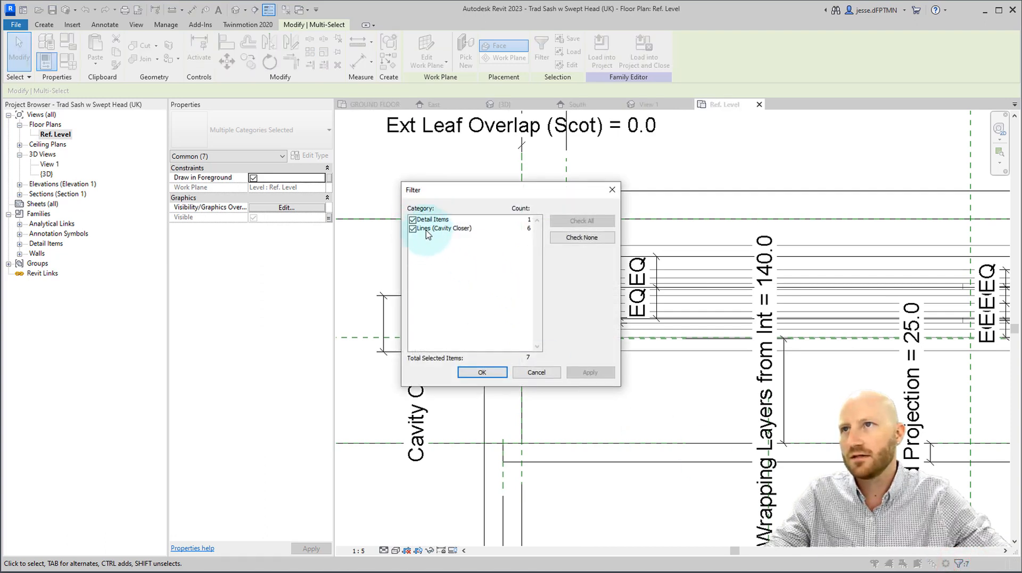
left_click(494, 378)
scroll(393, 377, "down", 3)
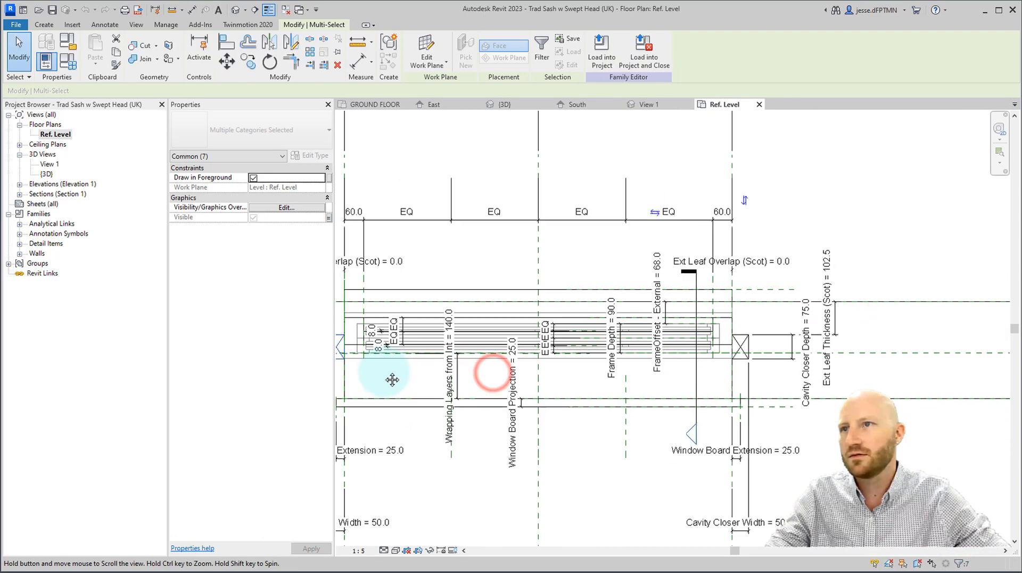
key("Delete")
scroll(730, 381, "up", 2)
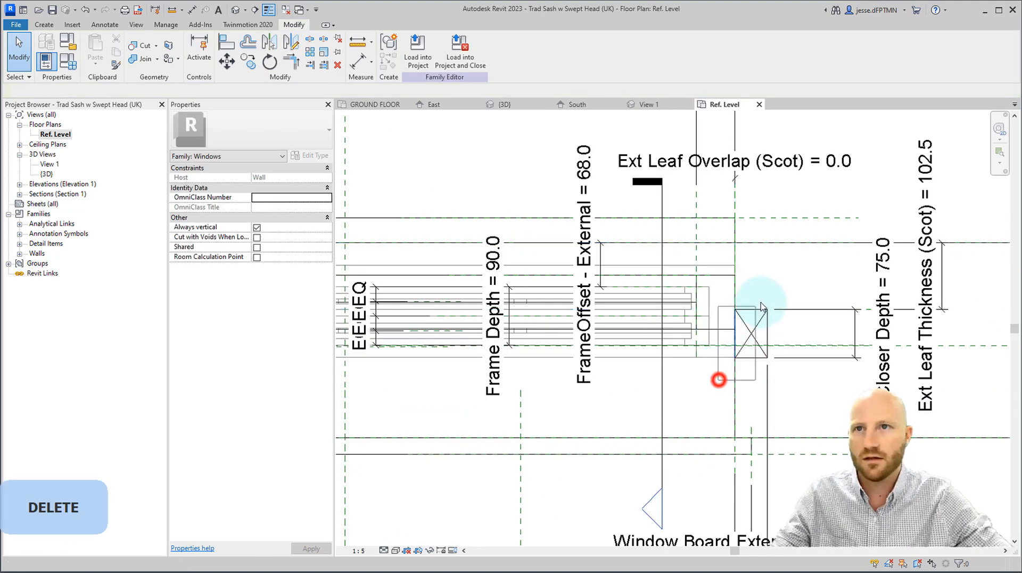
key("ctrl+z")
key("Delete")
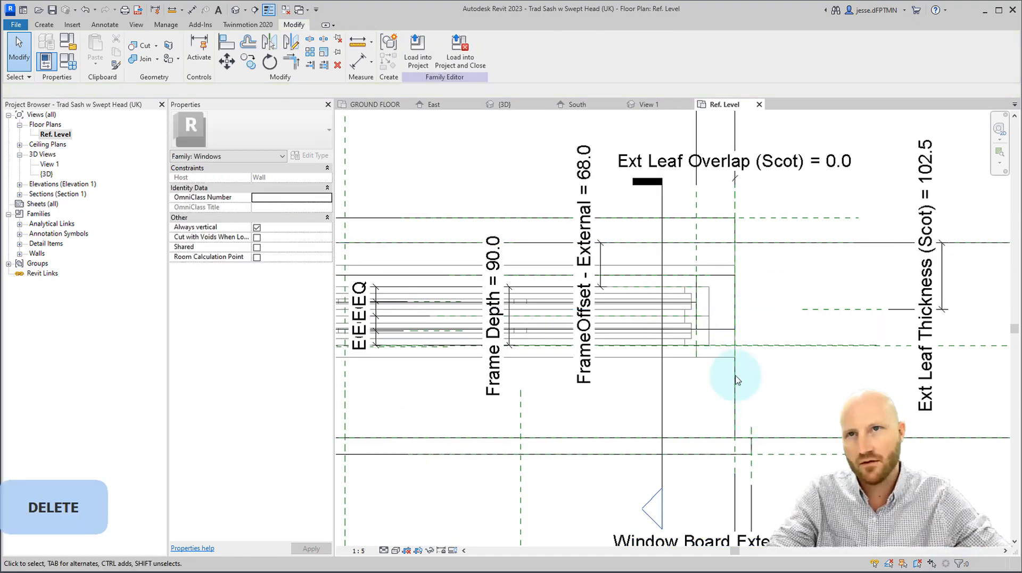
Step: Load the edited Trad Sash w Swept Head (UK) family back into the house project
scroll(767, 330, "down", 2)
left_click(416, 44)
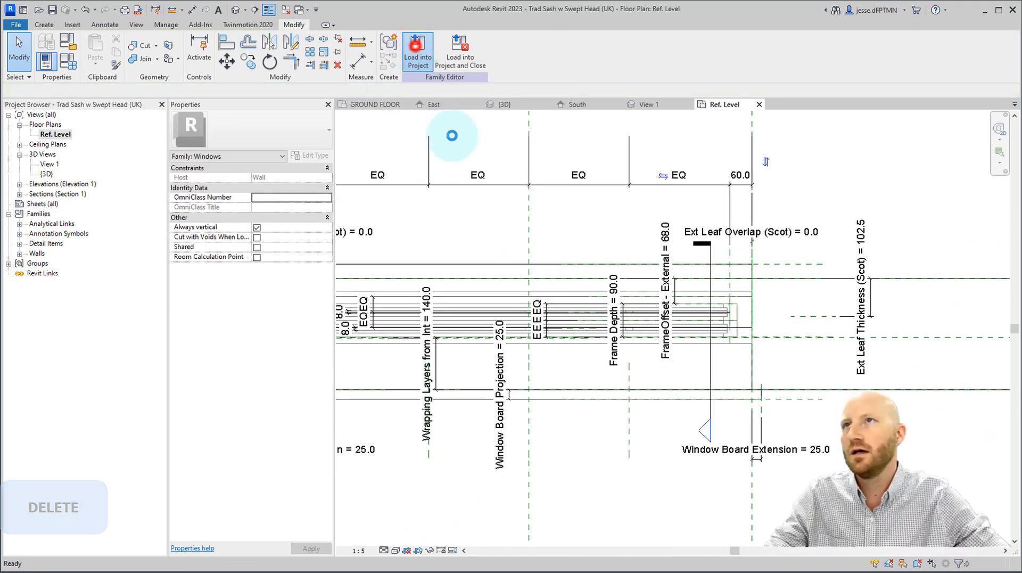
left_click(433, 265)
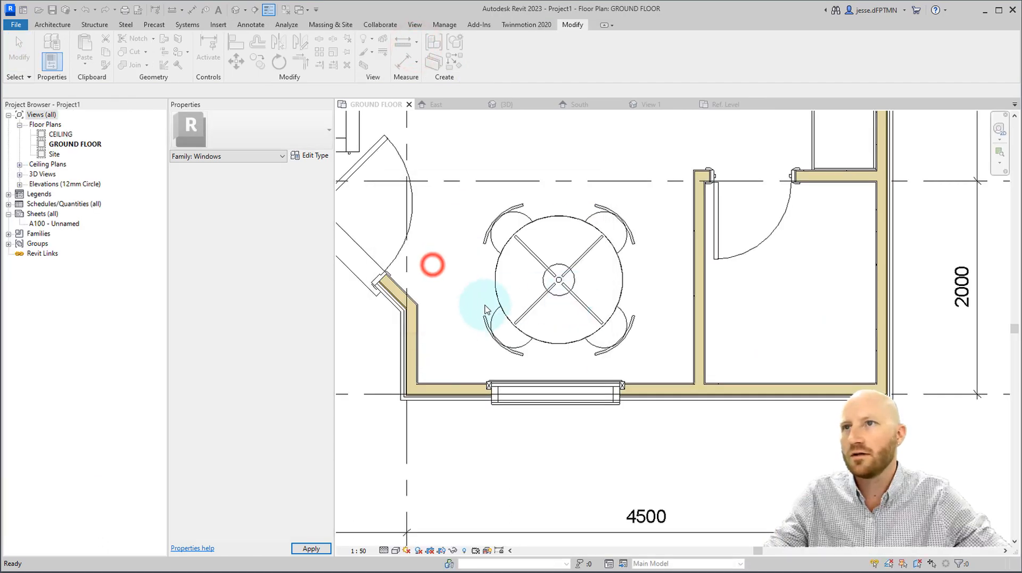
middle_click_drag(579, 406, 584, 397)
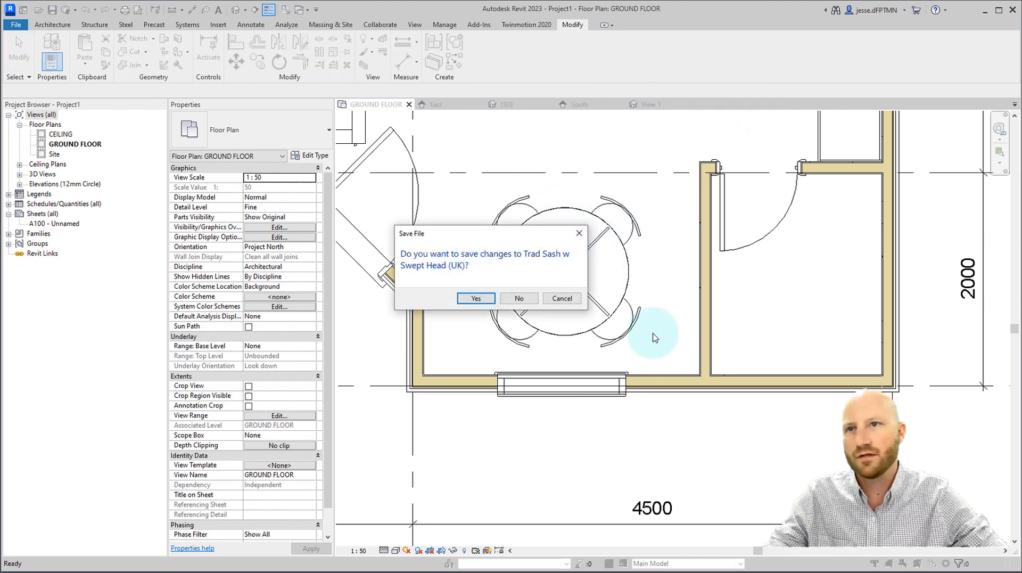
Step: Try to save the sash window family, and close it without saving the changes to file
left_click(482, 300)
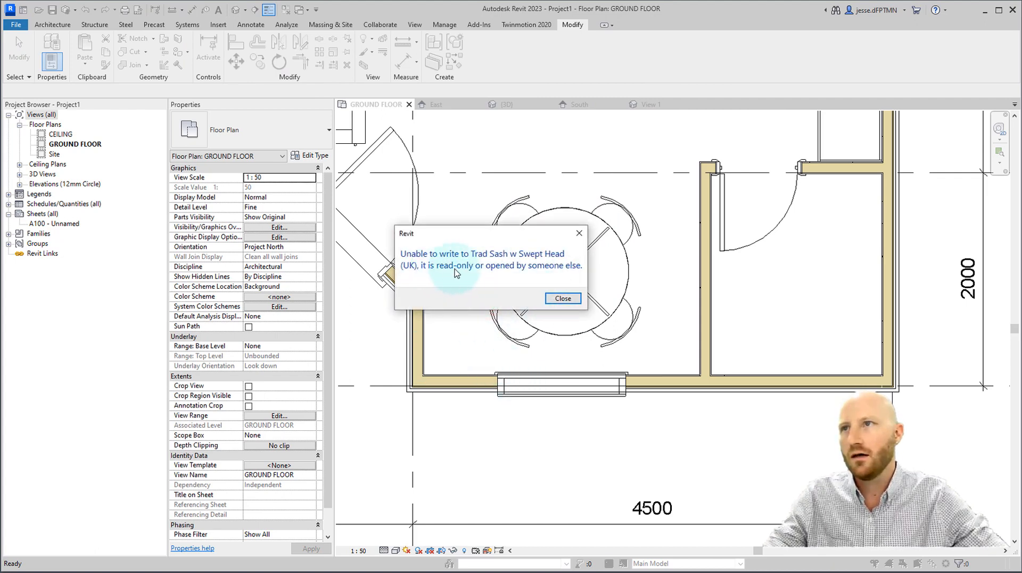
left_click(564, 299)
left_click(692, 105)
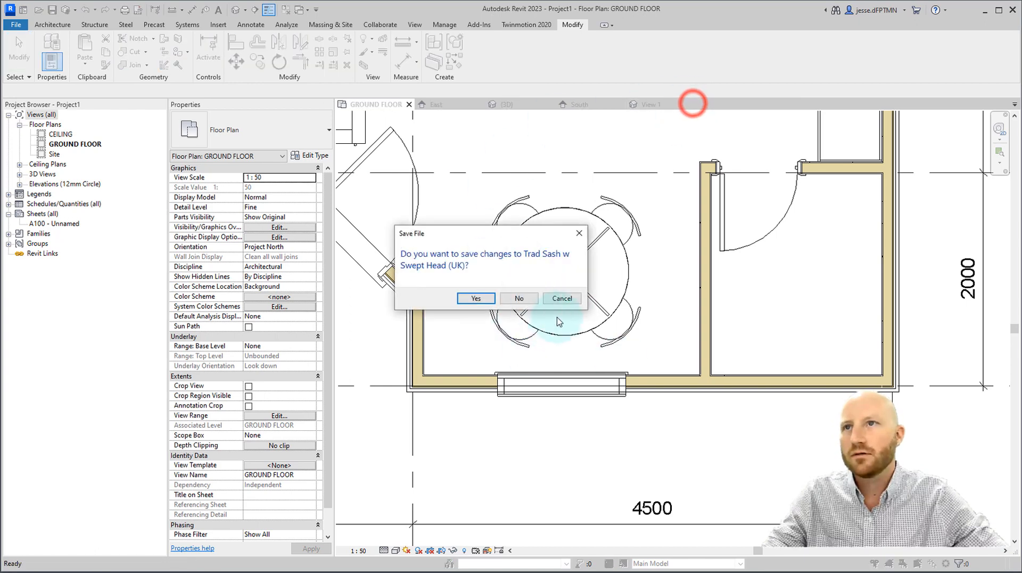
left_click(519, 298)
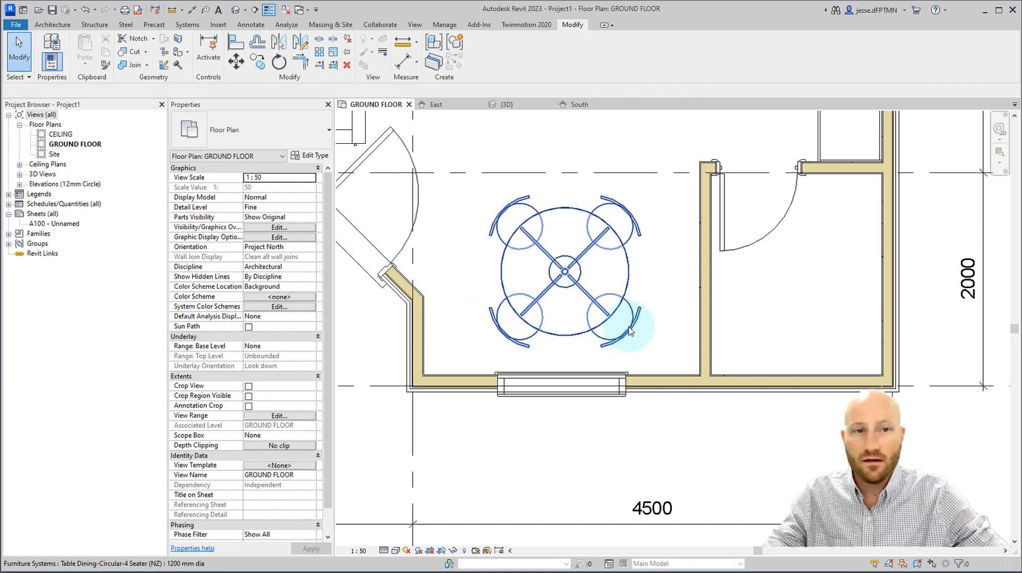
Step: Start placing a window and load the Sgl w Glazing Bars 1 (UK) family without picking a specific size type
scroll(532, 298, "down", 3)
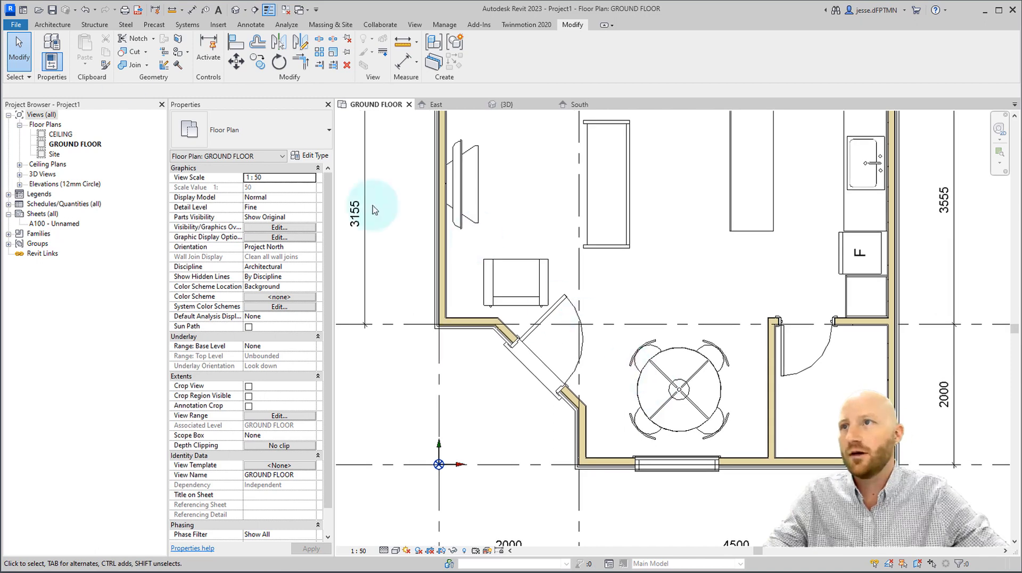
left_click(47, 25)
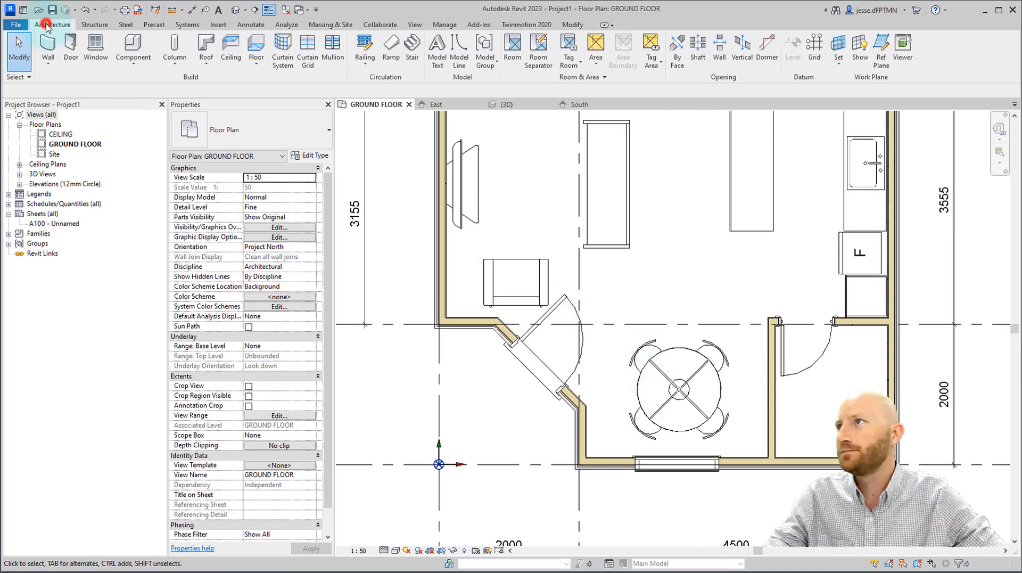
left_click(99, 51)
left_click(481, 61)
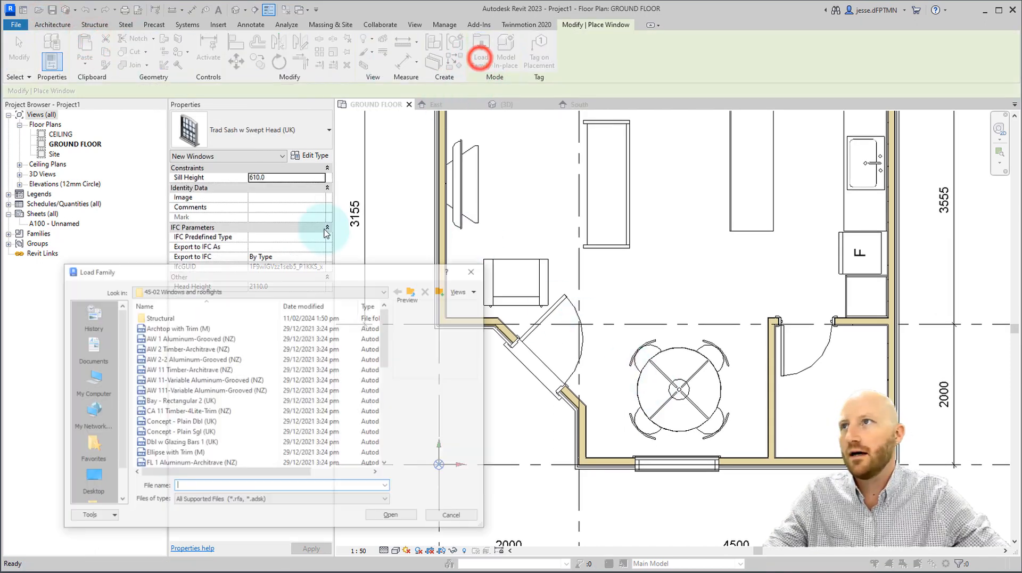
scroll(189, 431, "down", 3)
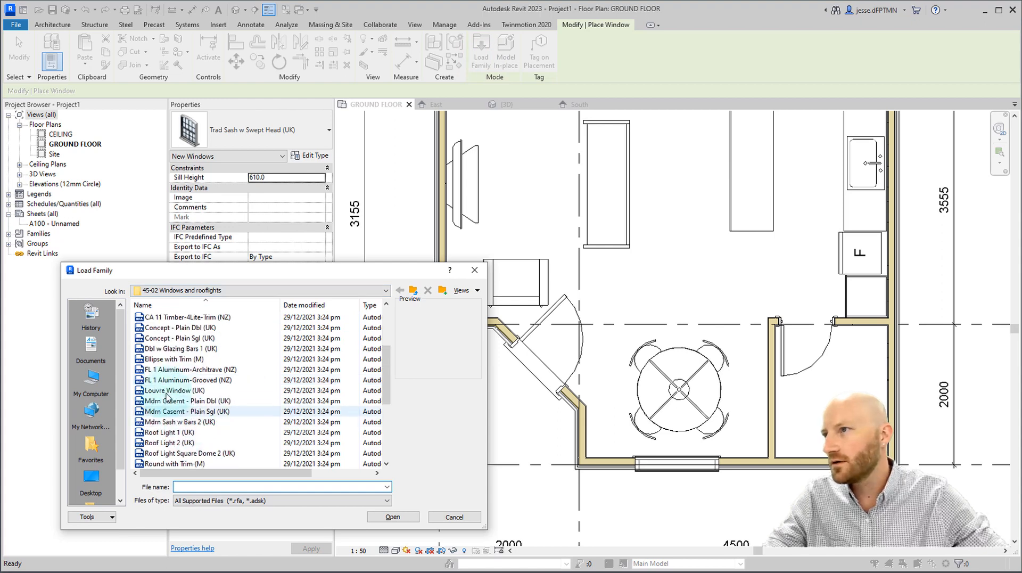
scroll(194, 410, "down", 3)
left_click(171, 379)
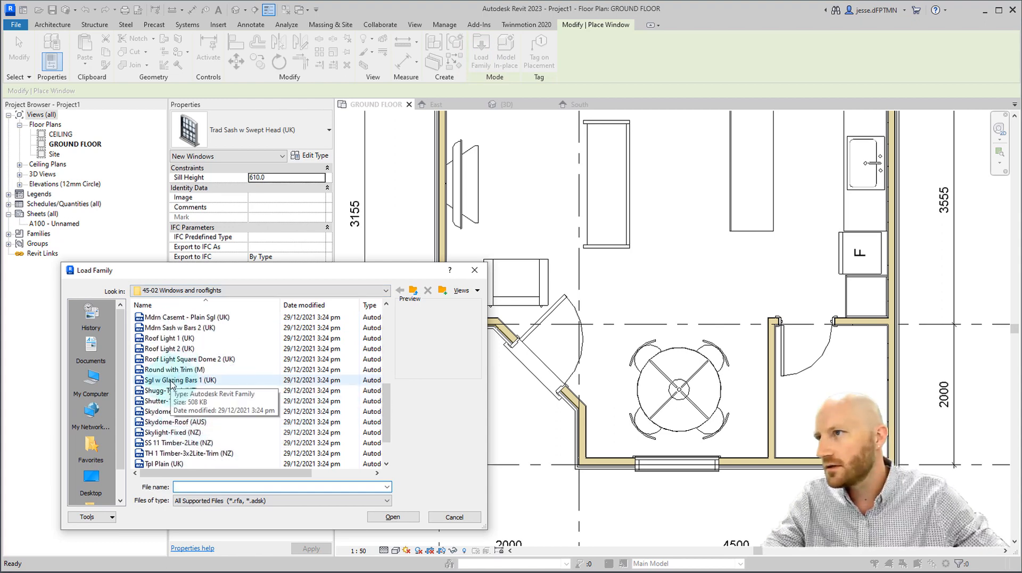
left_click(397, 516)
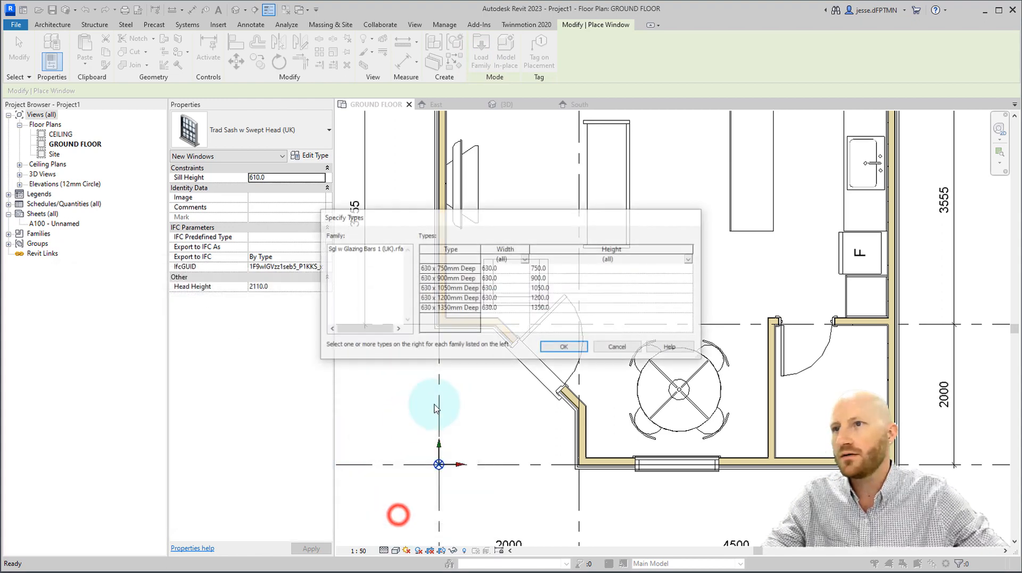
left_click(565, 348)
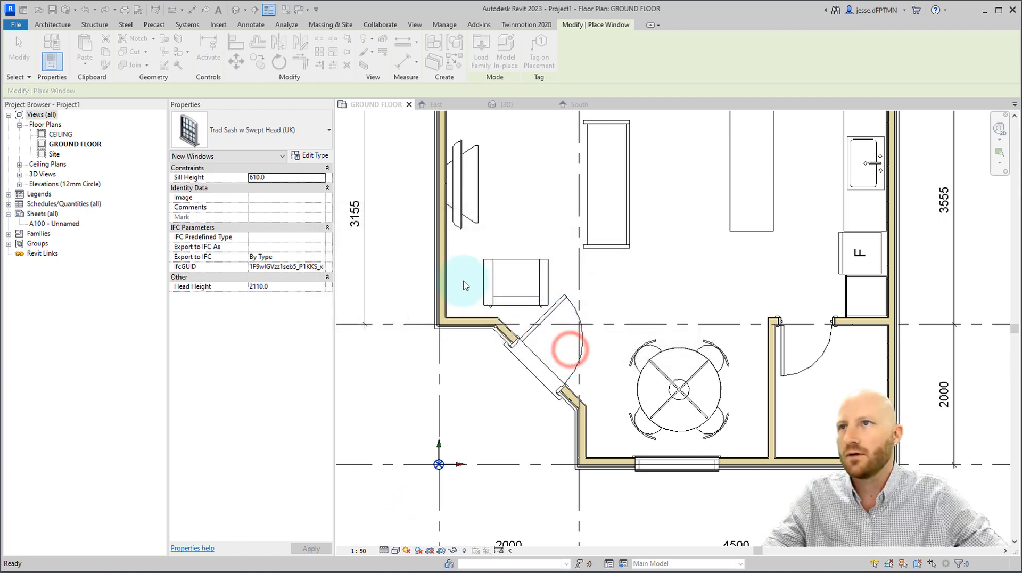
Step: Place one Sgl w Glazing Bars 1 window in the living room's exterior wall beside the armchair
left_click(437, 262)
scroll(435, 250, "up", 3)
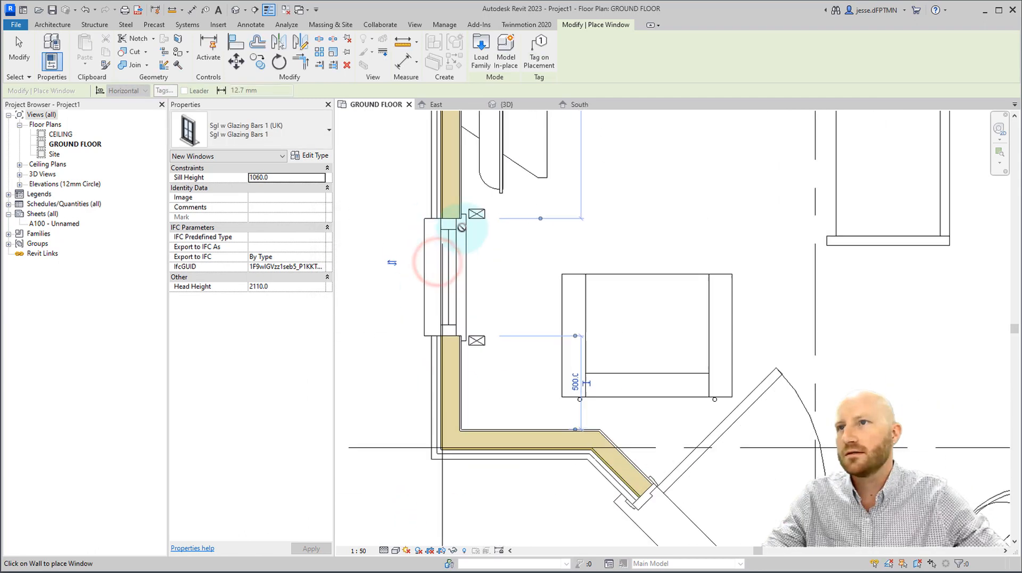
left_click(19, 51)
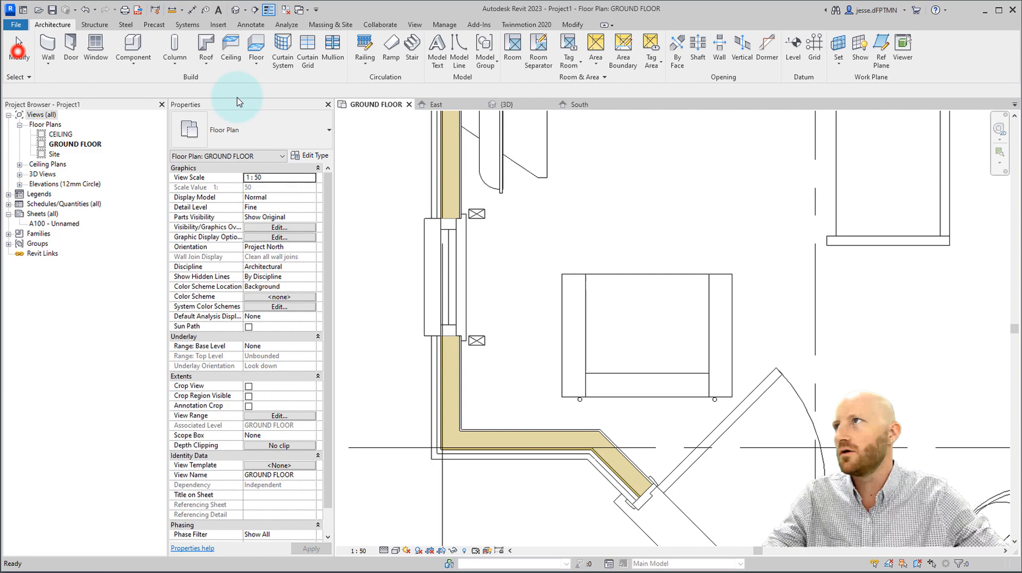
Step: Examine the placed glazing-bar window, including its sill and frame, from several angles in the 3D view
left_click(235, 10)
middle_click_drag(471, 248, 660, 297, "shift")
scroll(538, 299, "up", 8)
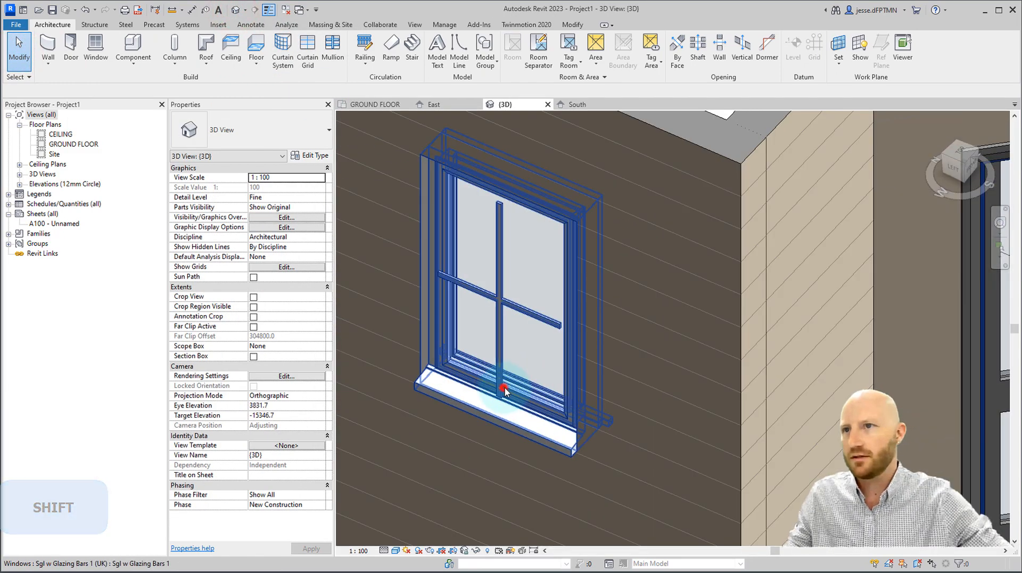
left_click(502, 383)
middle_click_drag(659, 384, 675, 410, "shift")
scroll(542, 398, "up", 5)
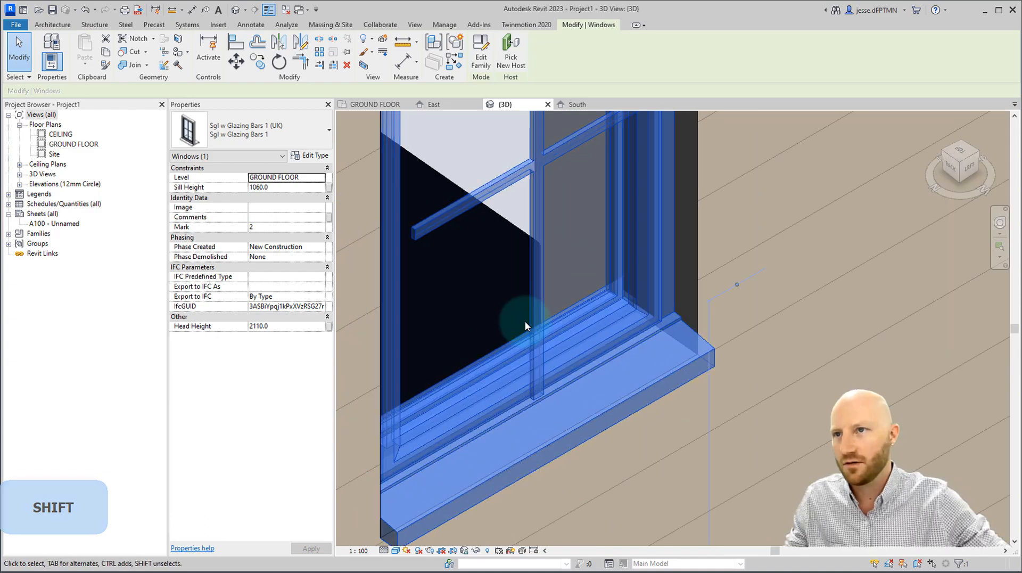
key("Escape")
scroll(537, 381, "down", 3)
middle_click_drag(538, 381, 598, 327, "shift")
scroll(570, 373, "down", 3)
middle_click_drag(570, 373, 566, 348, "shift")
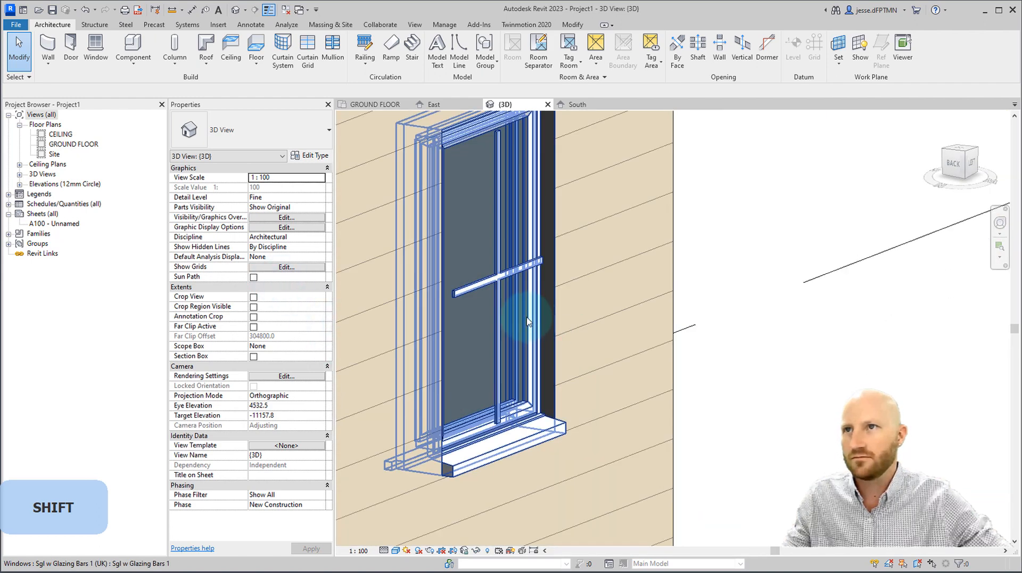
Step: Open the glazing-bar window's family for editing and show its Ref. Level floor plan
left_click(494, 349)
left_click(480, 53)
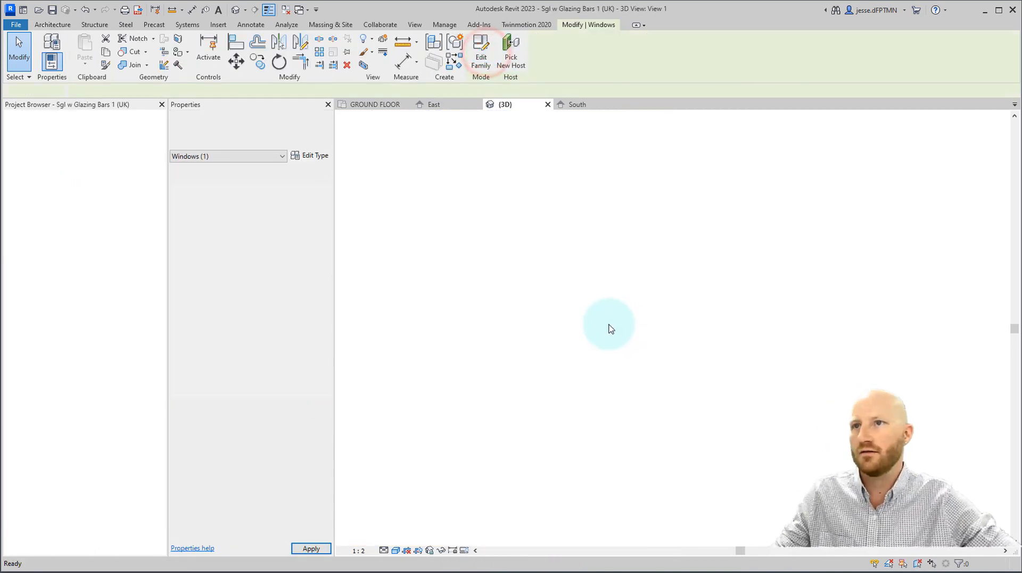
left_click(19, 125)
double_click(55, 134)
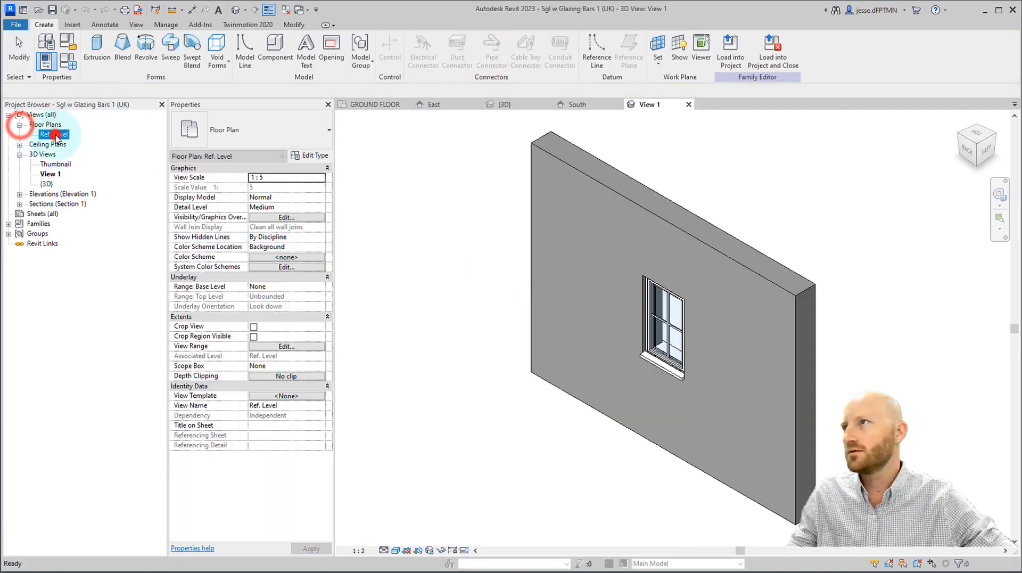
Step: Delete the cavity closer graphics on both sides of the window opening in the Ref. Level plan
scroll(616, 324, "up", 3)
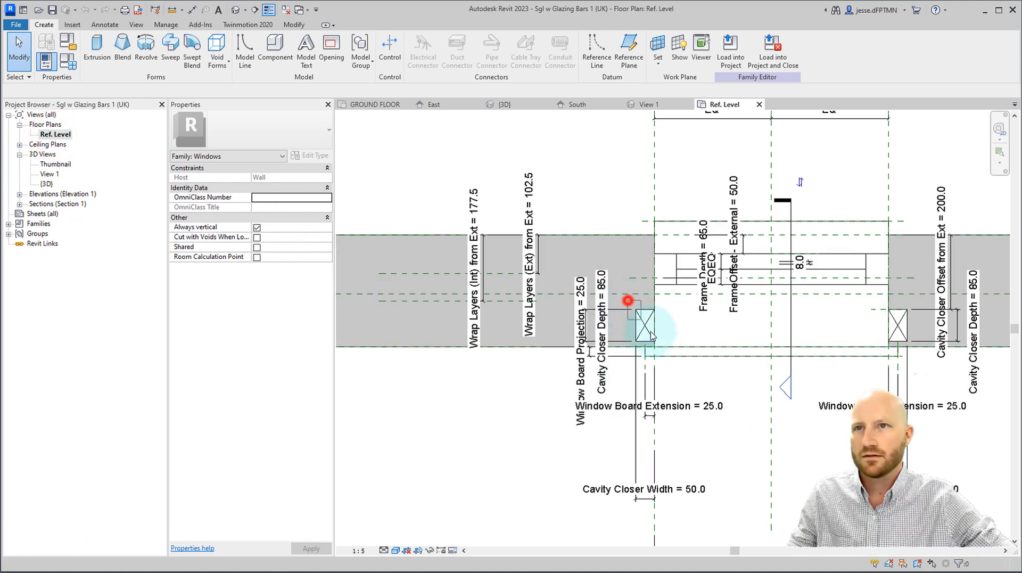
left_click_drag(668, 350, 672, 346)
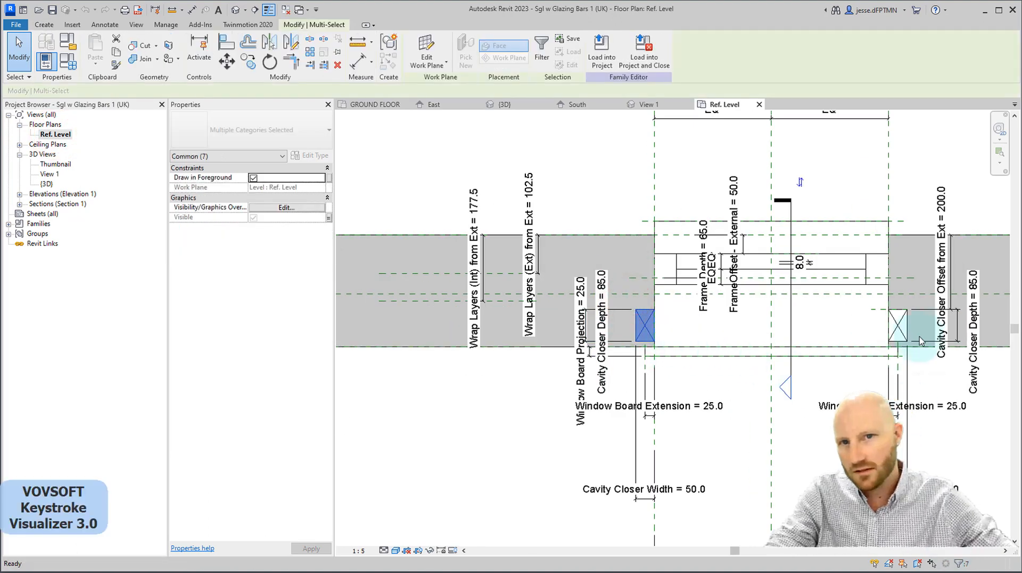
key("Delete")
middle_click_drag(911, 326, 838, 326)
scroll(837, 326, "up", 3)
left_click_drag(769, 281, 851, 382)
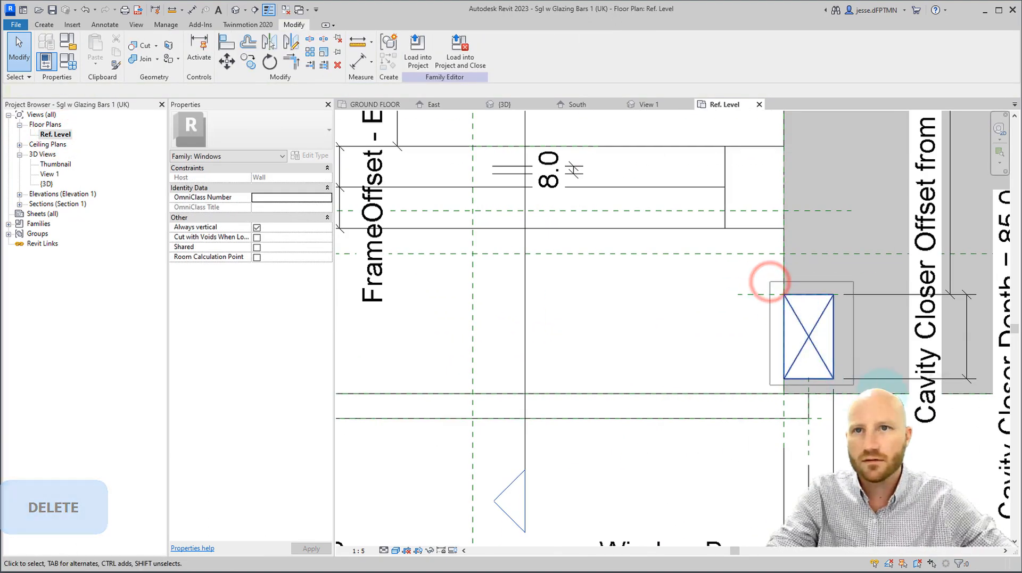
key("Delete")
scroll(694, 282, "down", 3)
key("Escape")
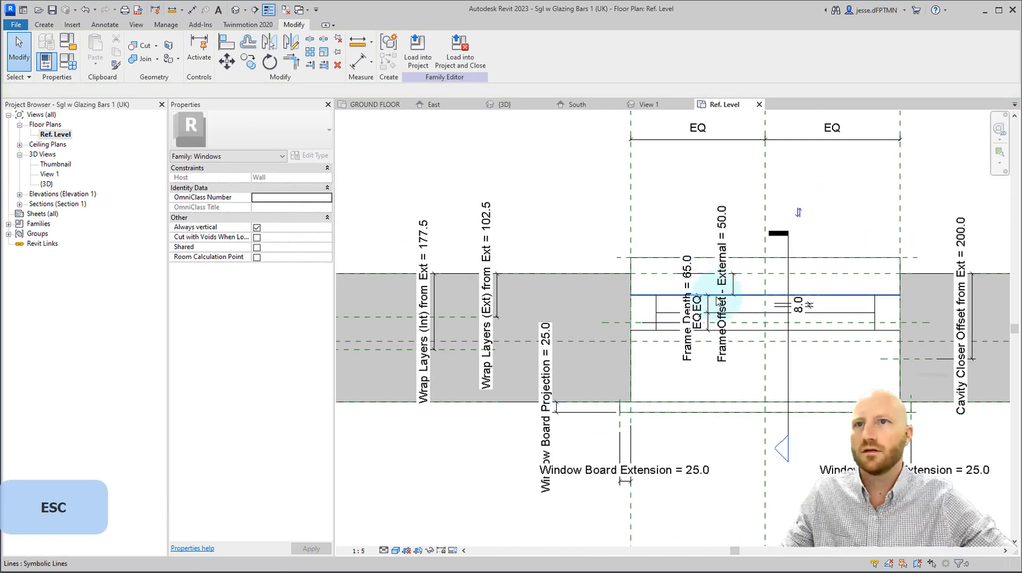
Step: Open the family's Left elevation and examine the glazing bar extrusion along the full height of the window
left_click(19, 194)
double_click(47, 223)
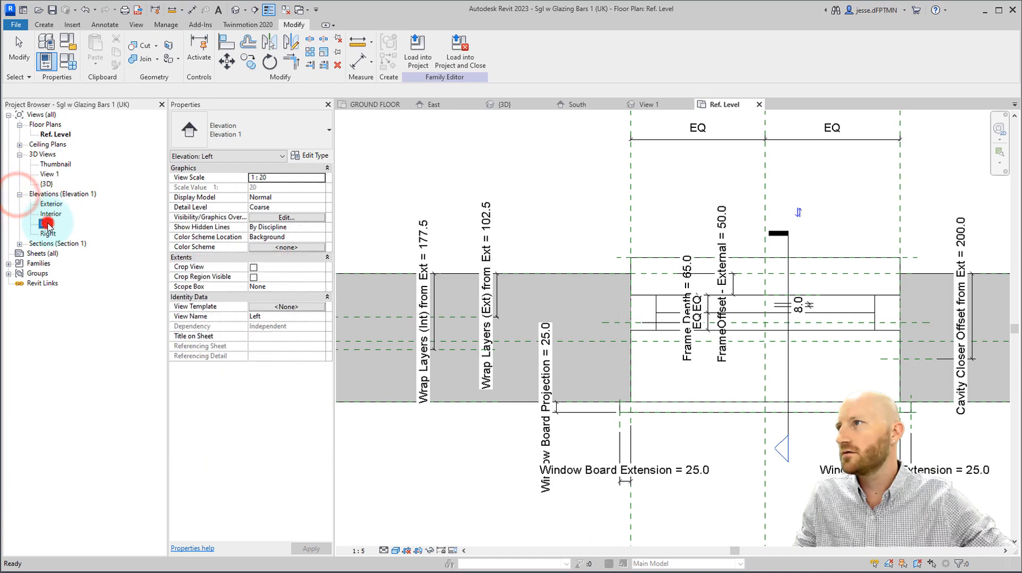
scroll(713, 282, "up", 4)
scroll(707, 279, "up", 2)
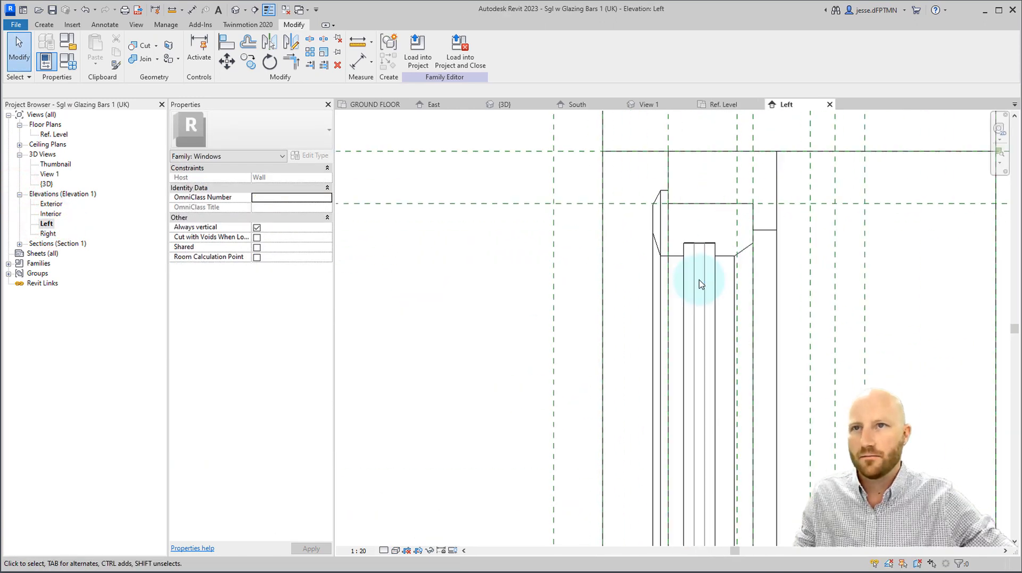
left_click(696, 283)
scroll(696, 280, "down", 3)
middle_click_drag(696, 281, 666, 176)
middle_click_drag(670, 456, 669, 372)
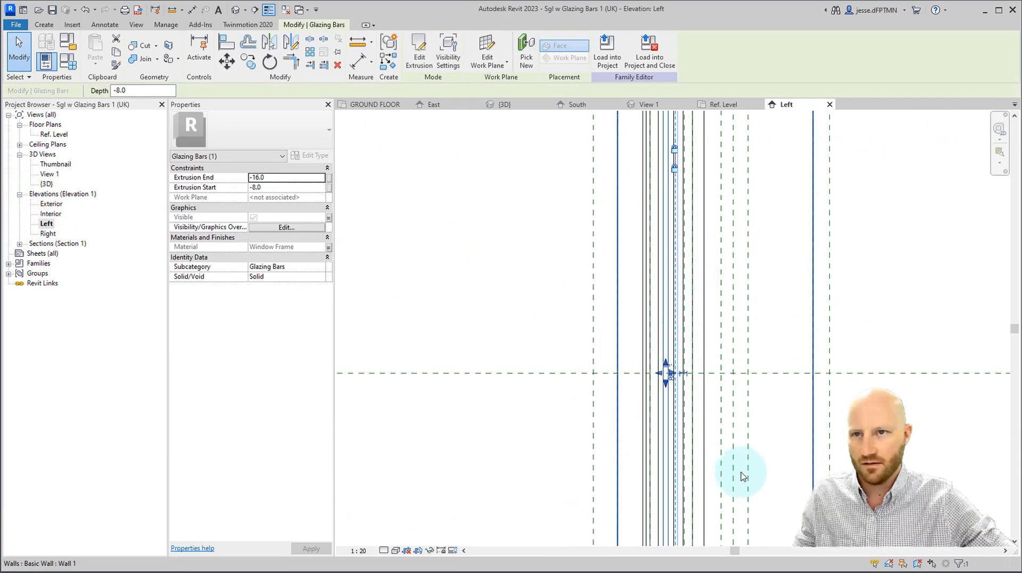
scroll(646, 365, "down", 3)
scroll(645, 366, "down", 1)
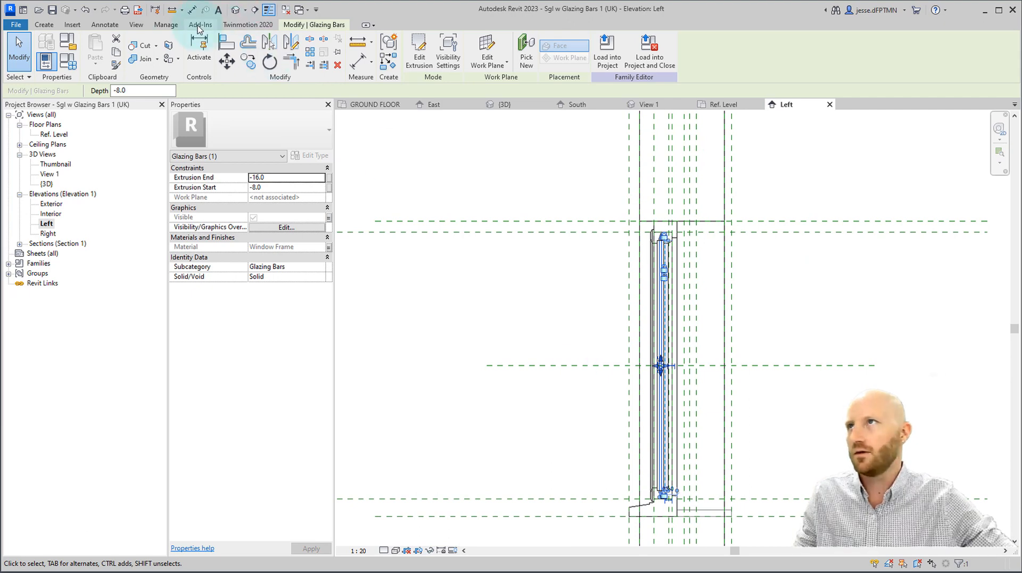
Step: Dimension both faces of the glazing bar from the nearby vertical reference plane and lock both dimension segments
scroll(656, 199, "up", 4)
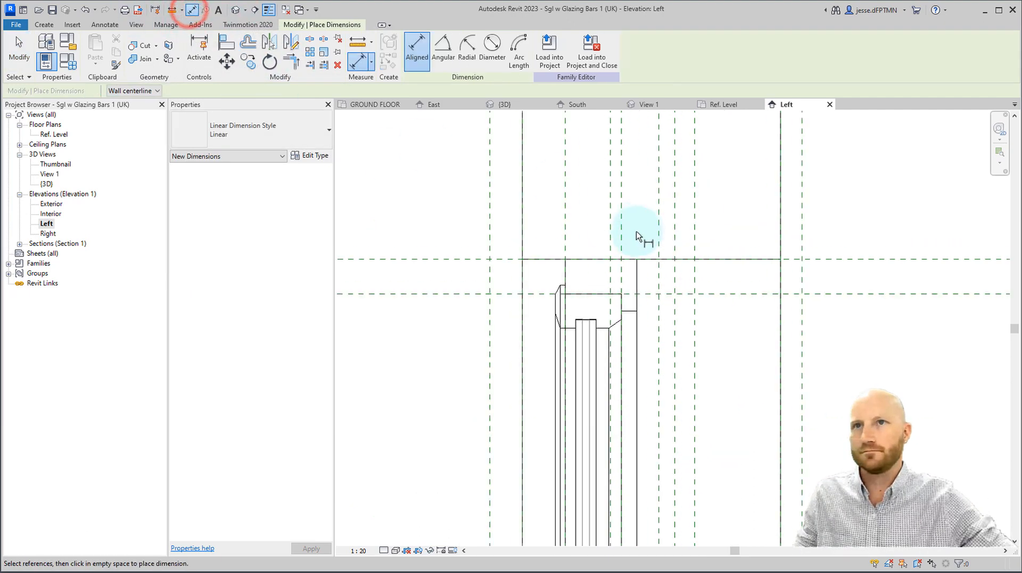
left_click(582, 251)
scroll(548, 255, "up", 3)
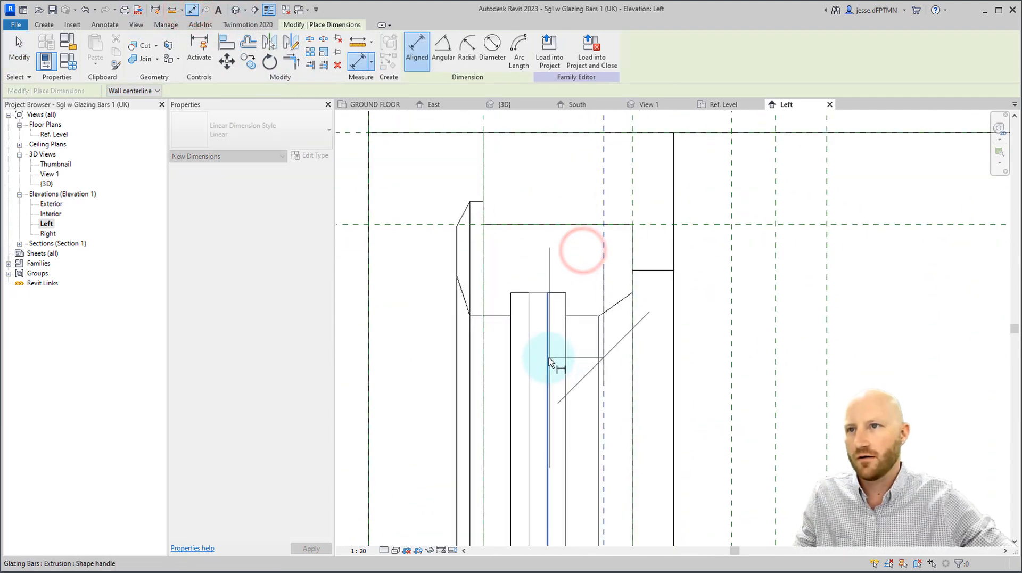
left_click(545, 353)
scroll(540, 335, "down", 3)
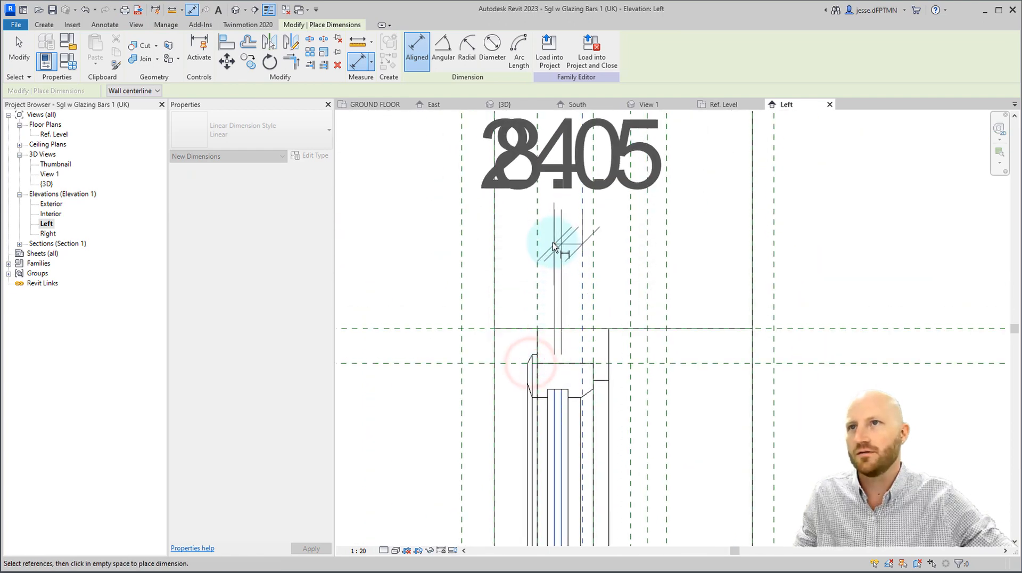
left_click(552, 243)
left_click(574, 337)
scroll(562, 337, "up", 3)
left_click(561, 335)
scroll(582, 312, "down", 8)
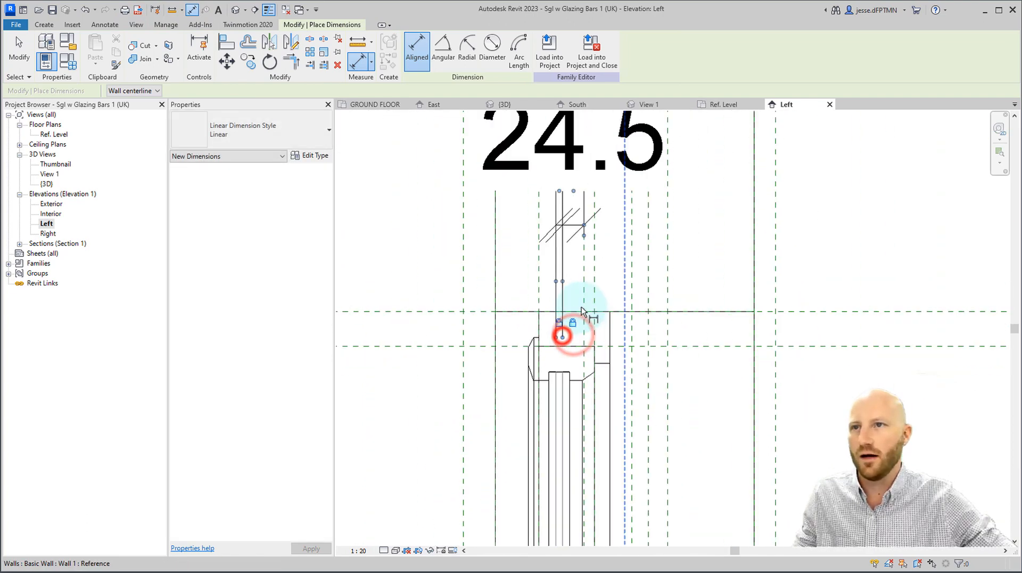
key("Escape")
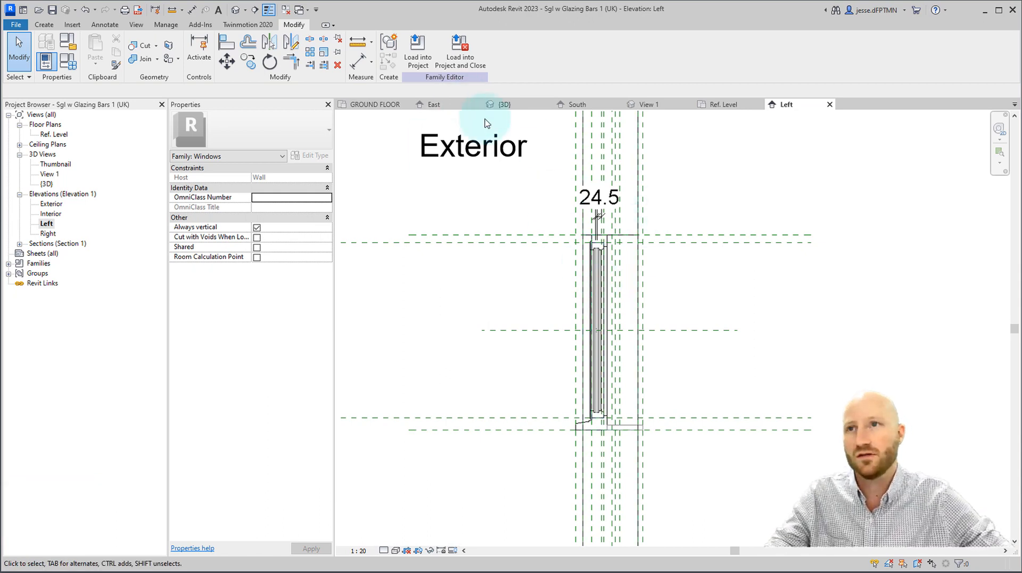
Step: Load the edited glazing-bar family into Project1, replacing the existing version, and check the placed window in the 3D view
left_click(421, 58)
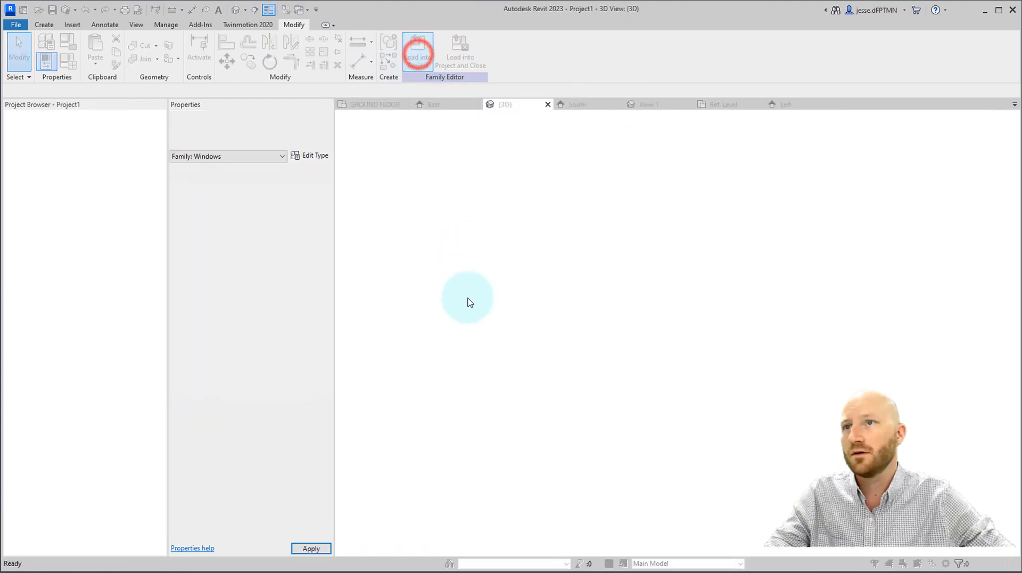
left_click(456, 265)
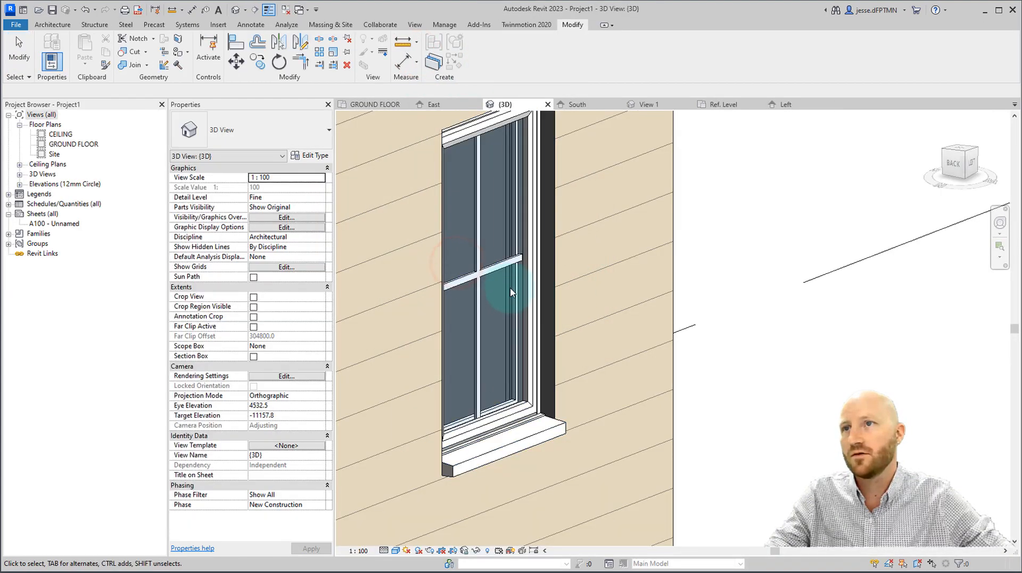
middle_click_drag(794, 297, 659, 378, "shift")
scroll(569, 394, "down", 3)
scroll(668, 285, "down", 3)
middle_click_drag(668, 285, 670, 248)
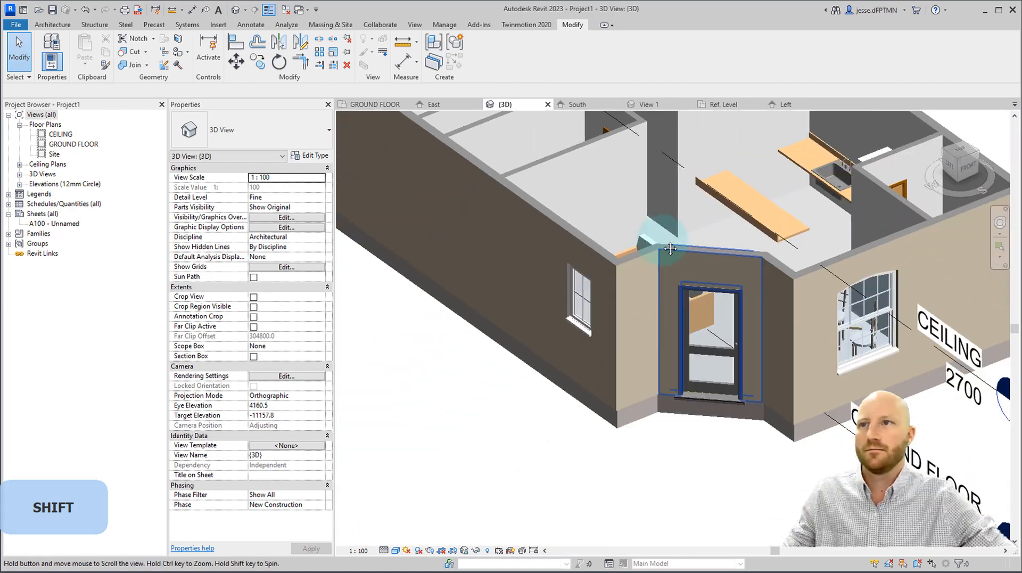
Step: Return to the glazing-bar family and close its Left, Ref. Level and View 1 views
key("ctrl+Tab")
key("Tab")
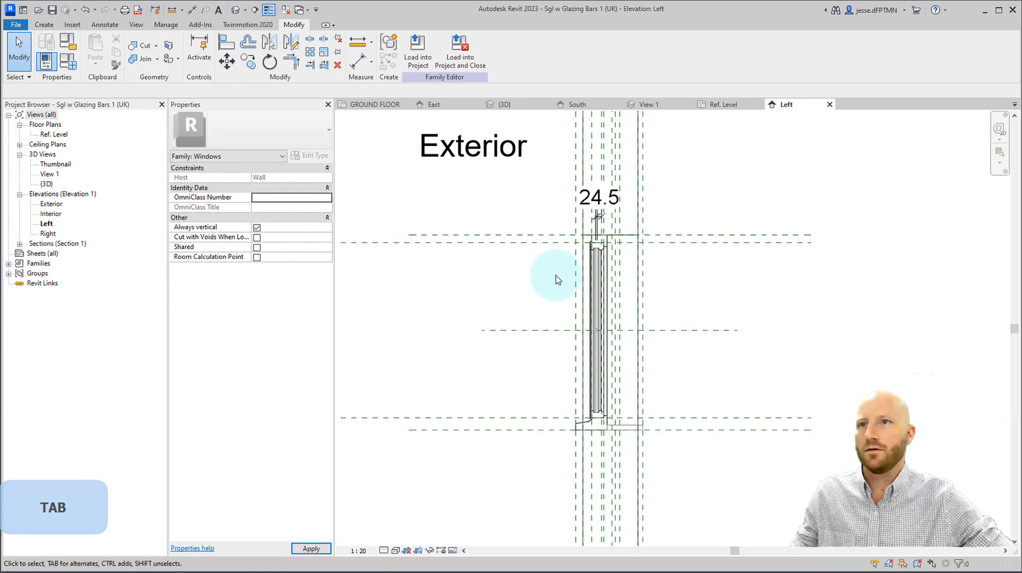
left_click(829, 105)
left_click(758, 105)
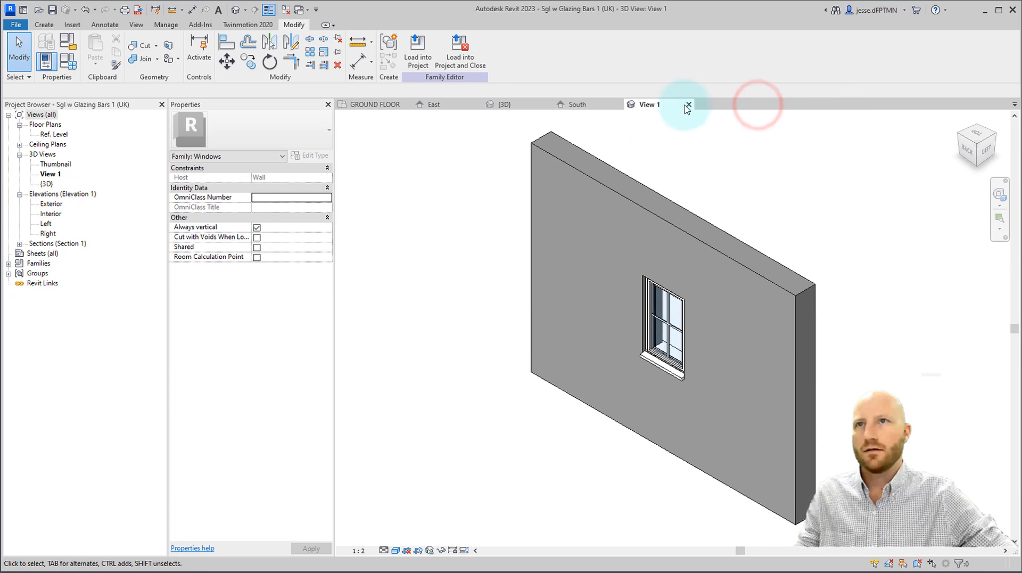
left_click(688, 106)
left_click(521, 296)
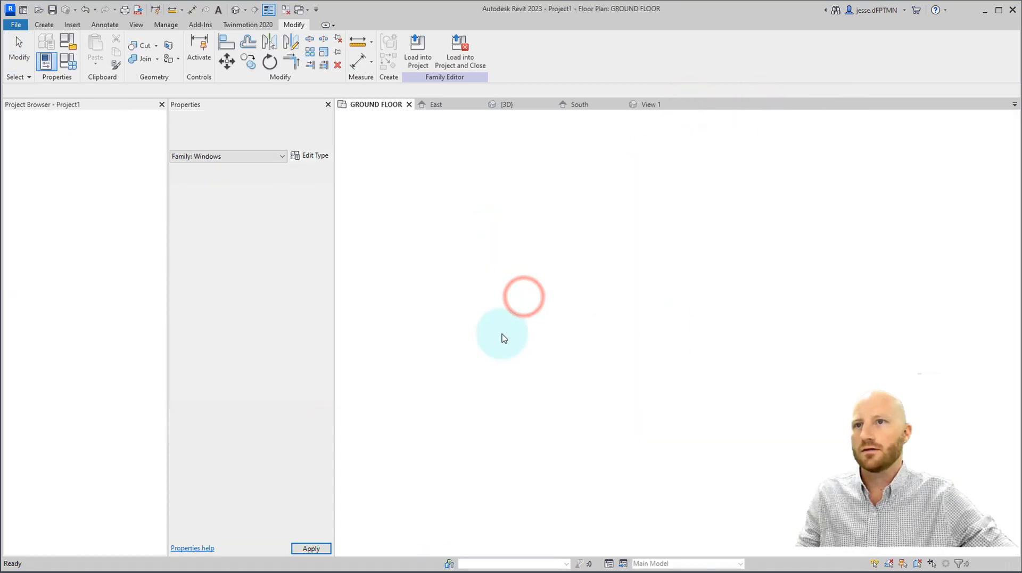
Step: Rename the living room window's type as Sgl w Glazing Bars 630 x 1050
scroll(511, 341, "down", 2)
left_click(503, 339)
scroll(639, 327, "down", 2)
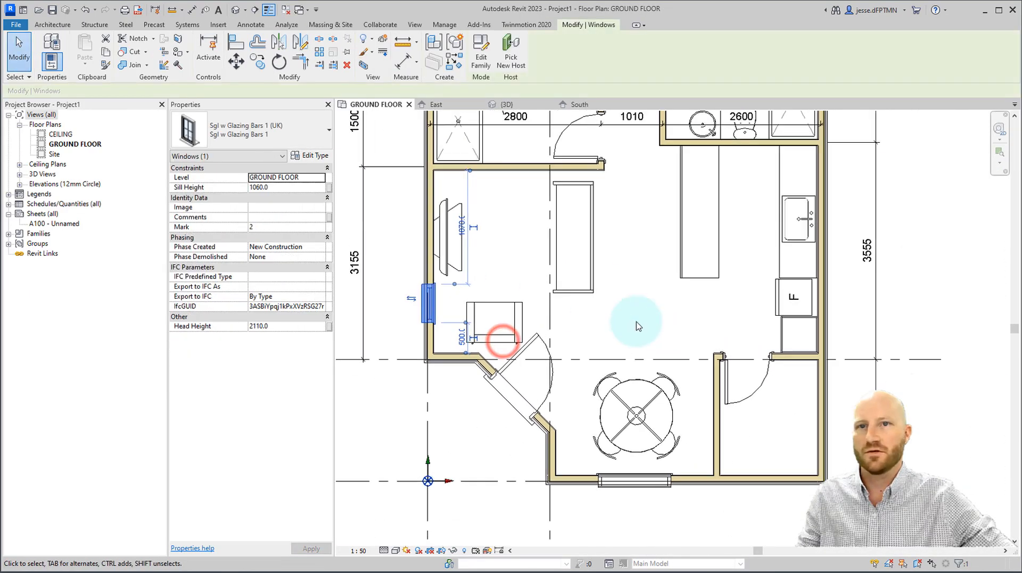
middle_click_drag(653, 343, 664, 380)
left_click(273, 129)
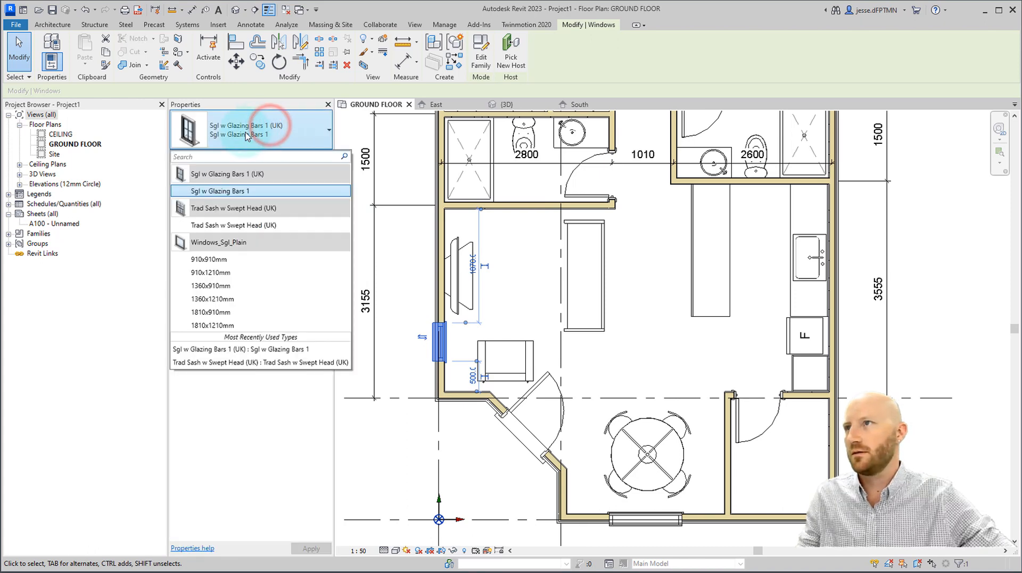
left_click(255, 132)
left_click(310, 156)
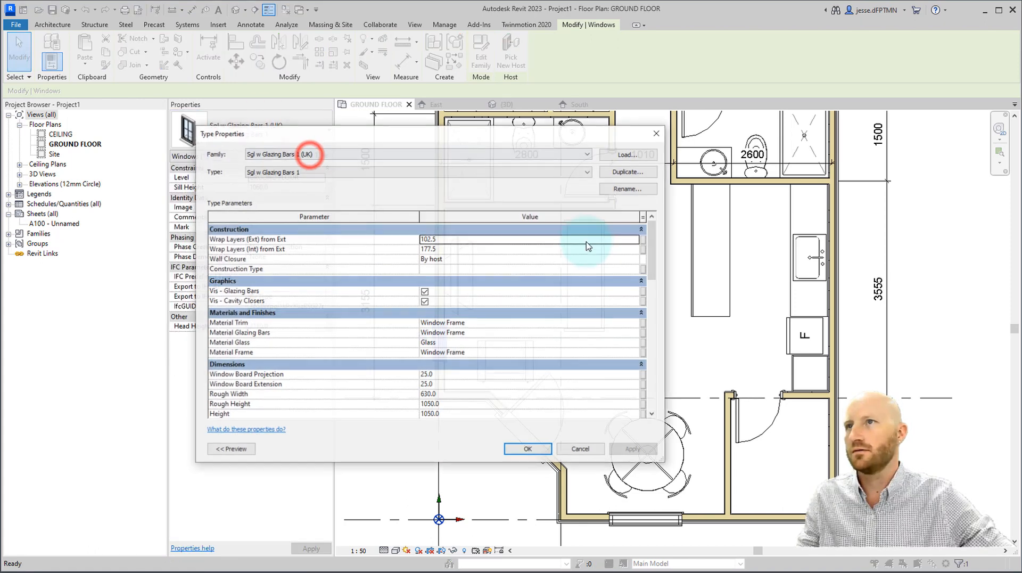
left_click(626, 188)
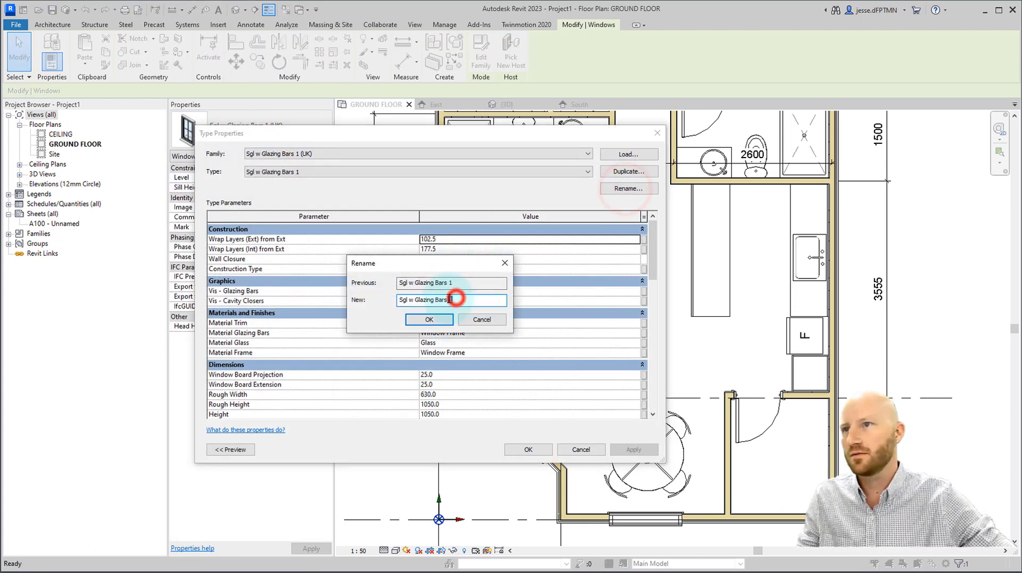
type("630 x 1050")
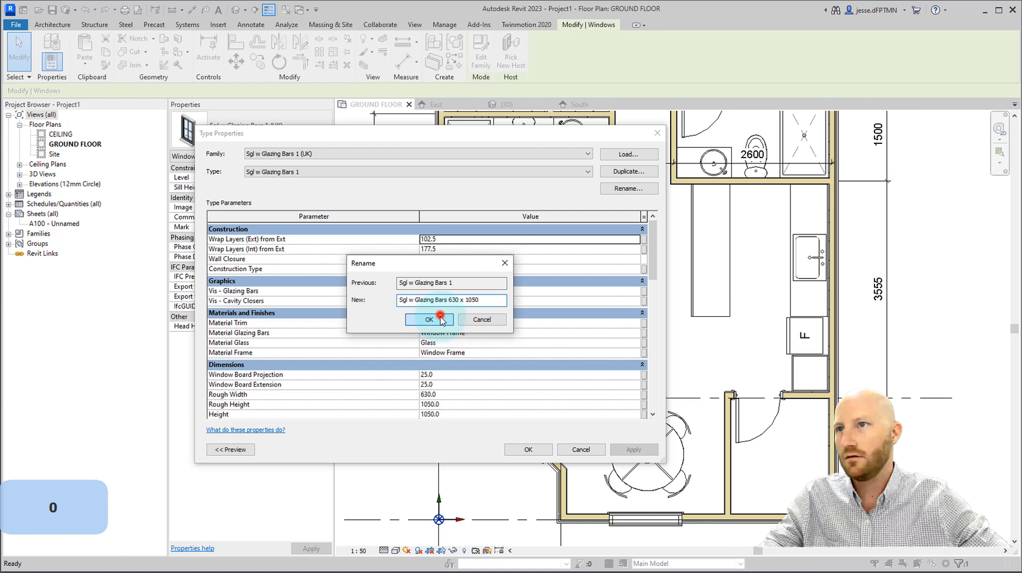
left_click(439, 319)
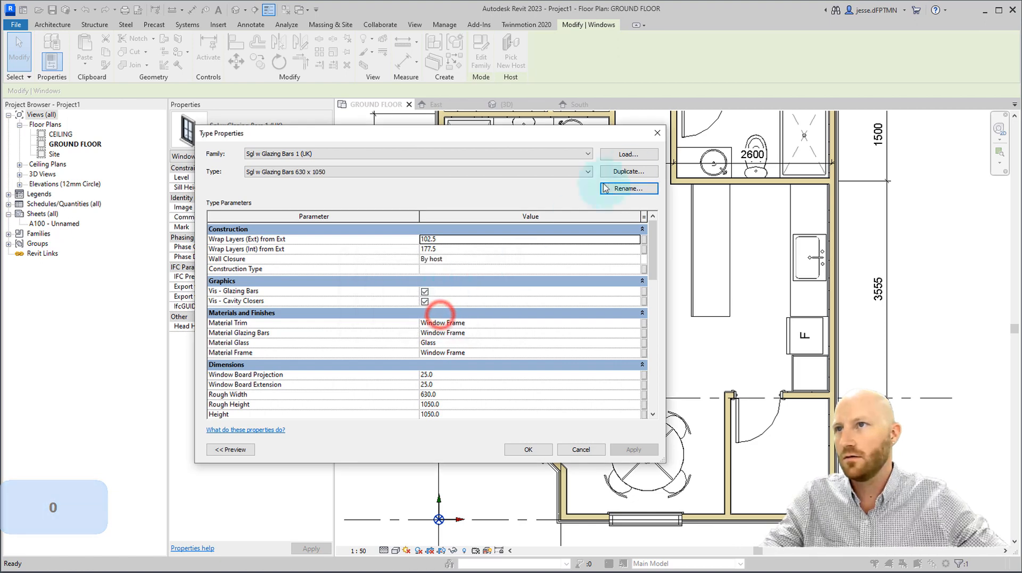
Step: Duplicate the type as Sgl w Glazing Bars 1200 x 1050 and set its Rough Width to 1200
left_click(629, 171)
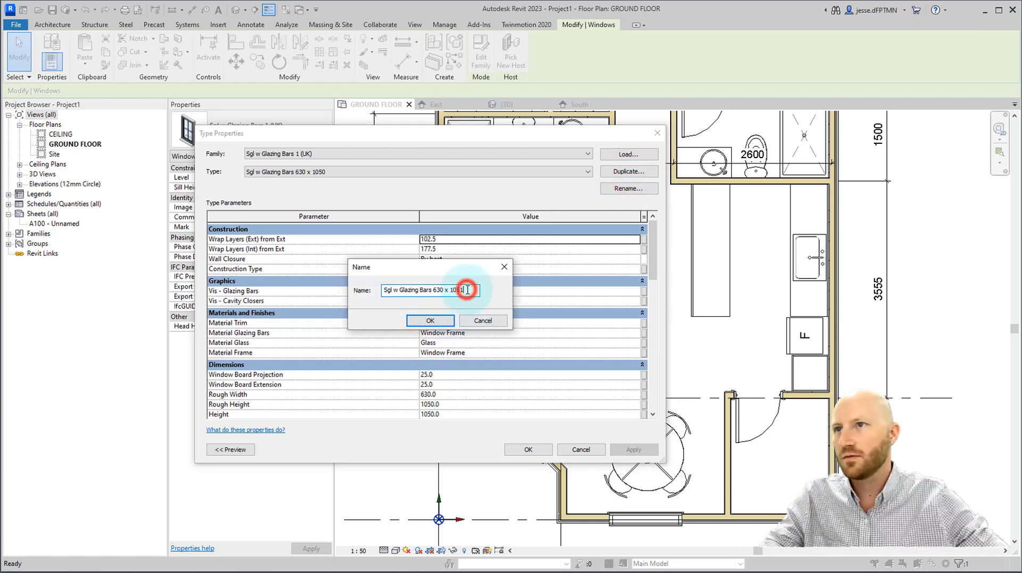
key("BackSpace")
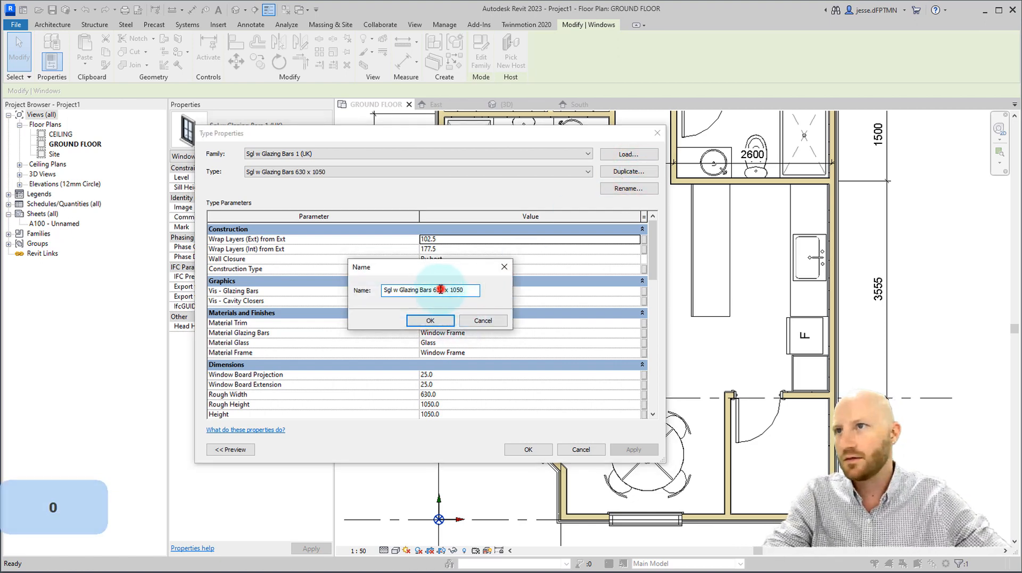
left_click_drag(441, 289, 434, 289)
type("120")
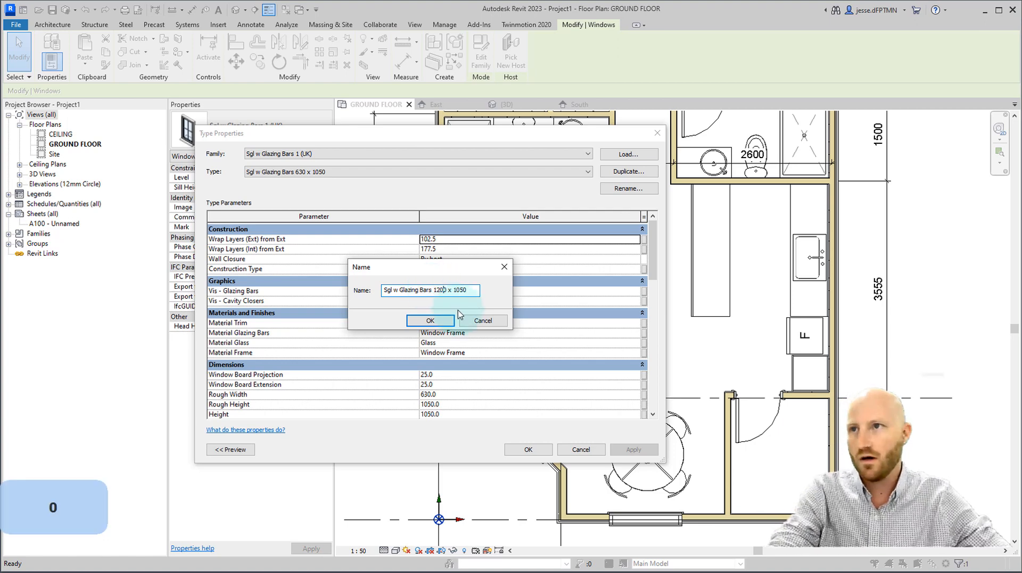
left_click(429, 320)
left_click(445, 404)
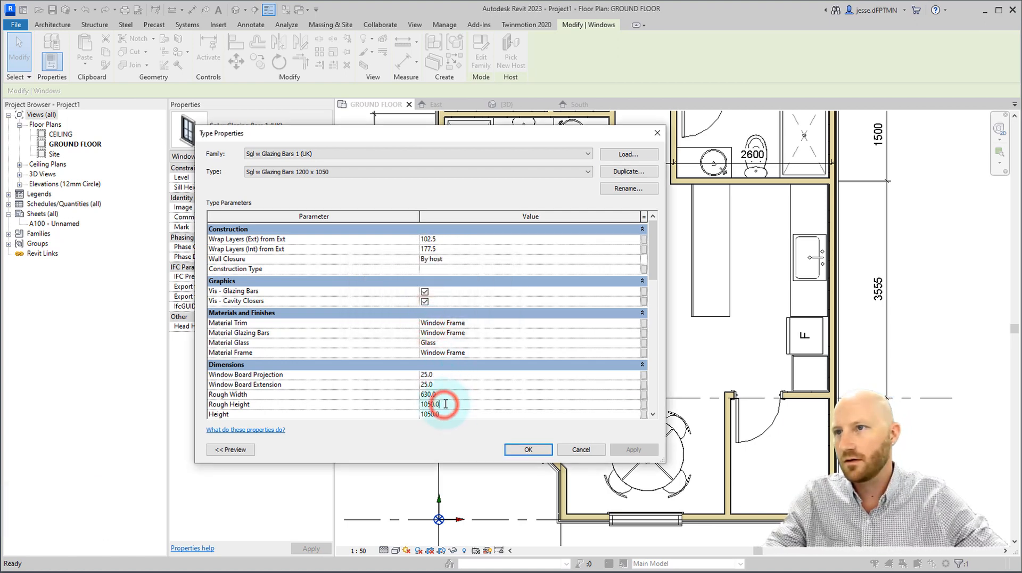
type("1200")
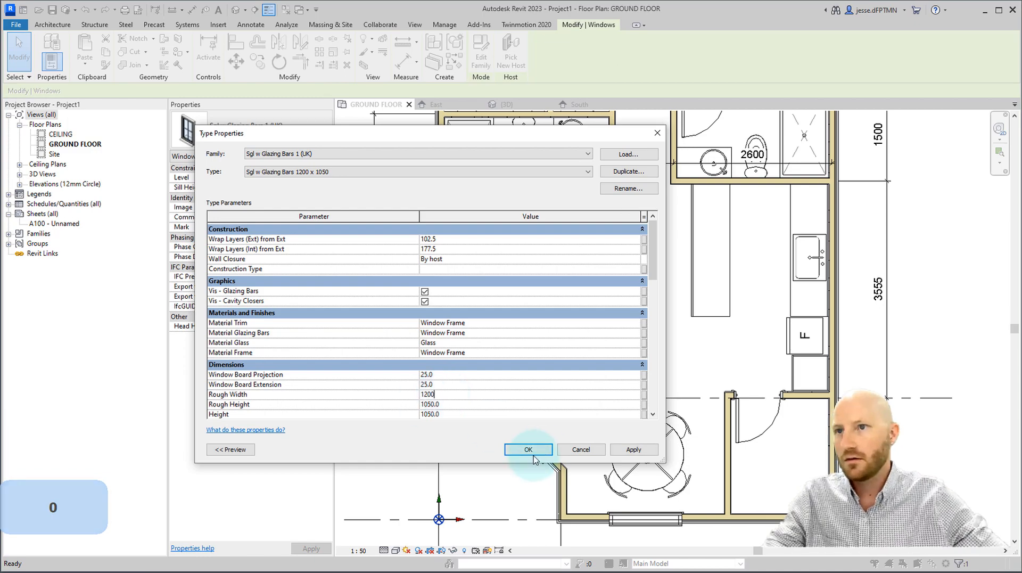
left_click(528, 450)
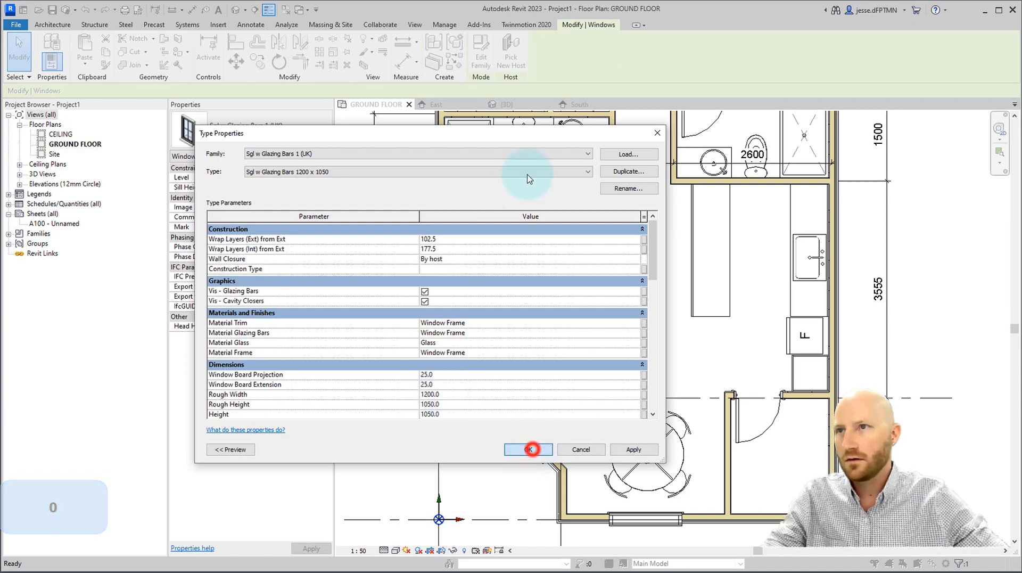
Step: Duplicate the living room window's type as Sgl w Glazing Bars 1000 x 600
left_click(310, 156)
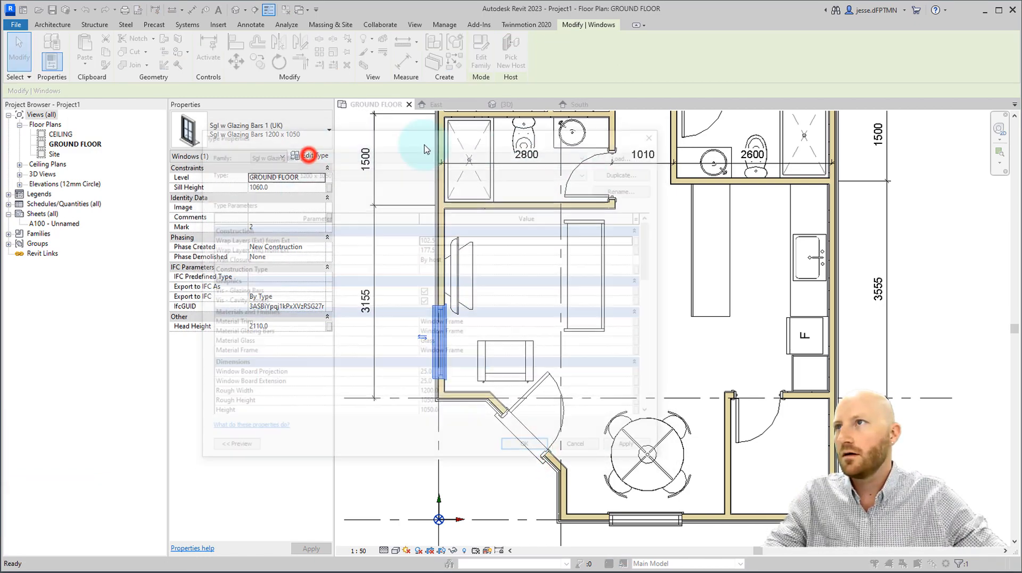
left_click(628, 171)
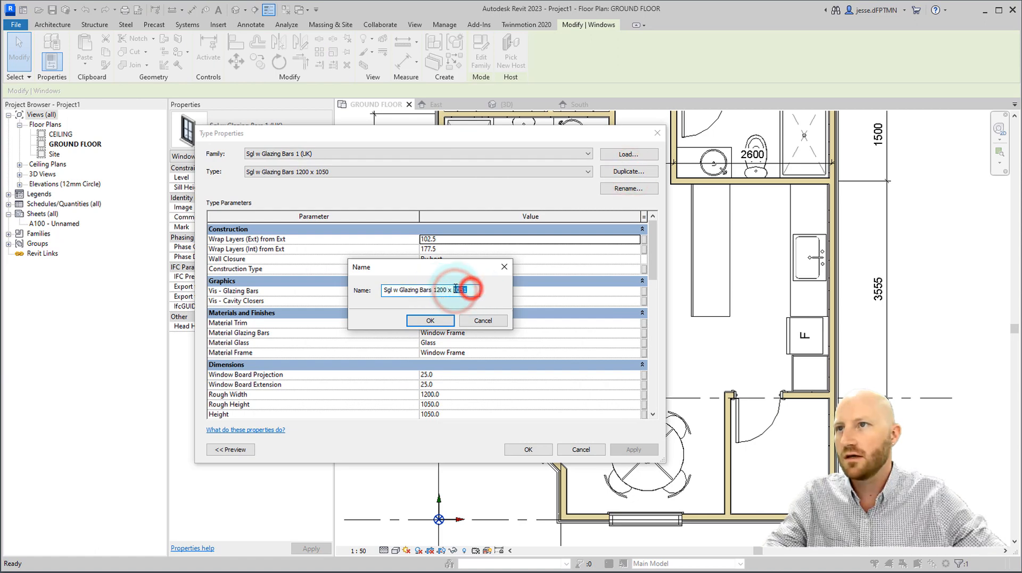
type("600")
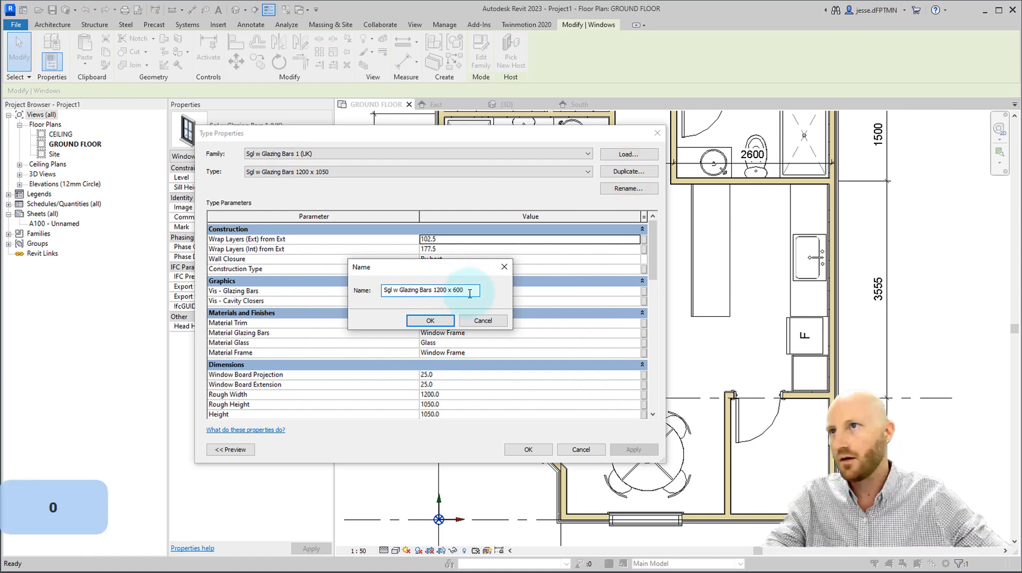
left_click_drag(435, 290, 441, 291)
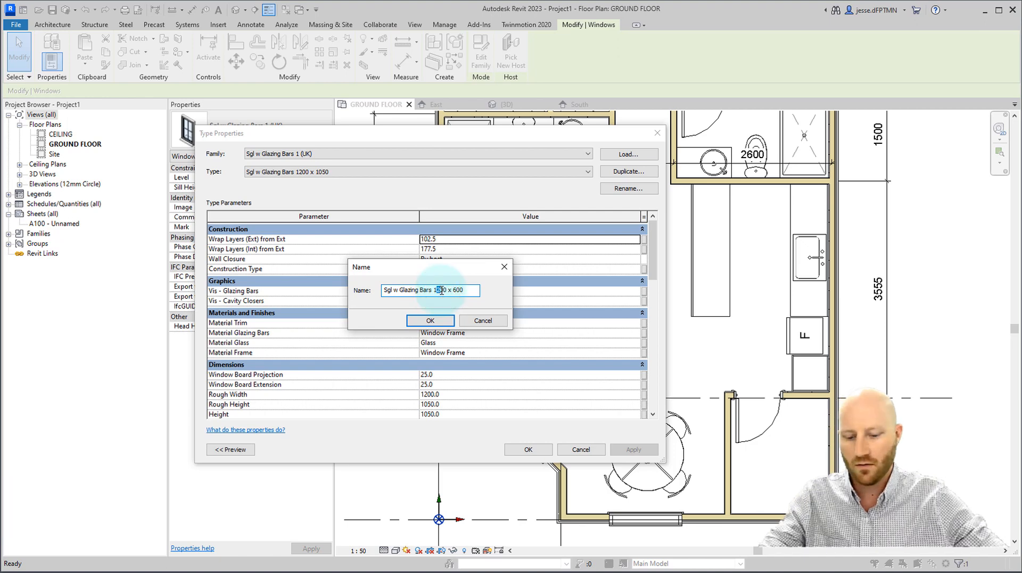
type("0")
left_click(430, 320)
Step: Set the new type's Rough Width to 1000 and Rough Height to 600, and apply the type changes
left_click(428, 394)
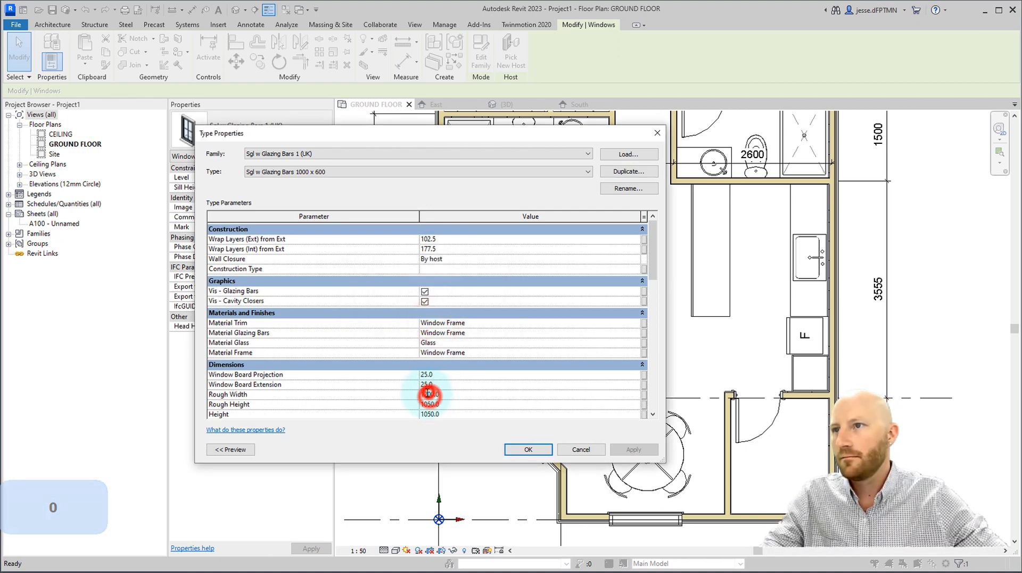
type("00")
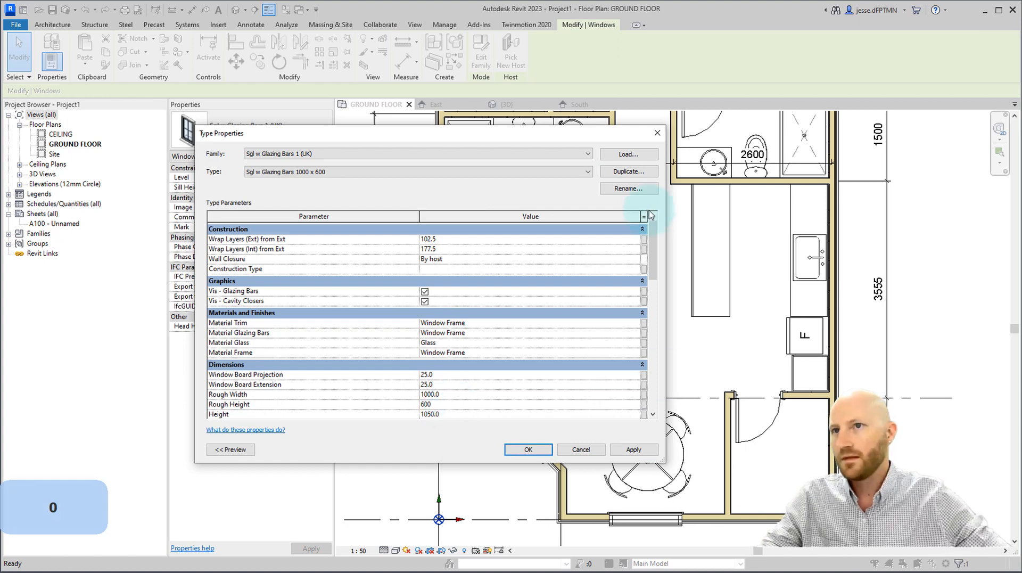
left_click_drag(652, 236, 657, 382)
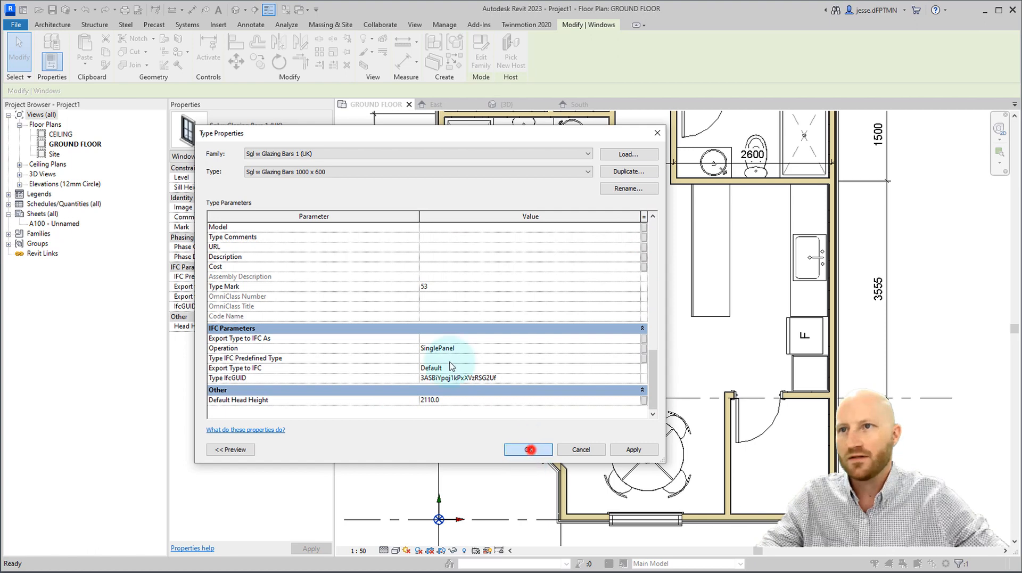
left_click(529, 449)
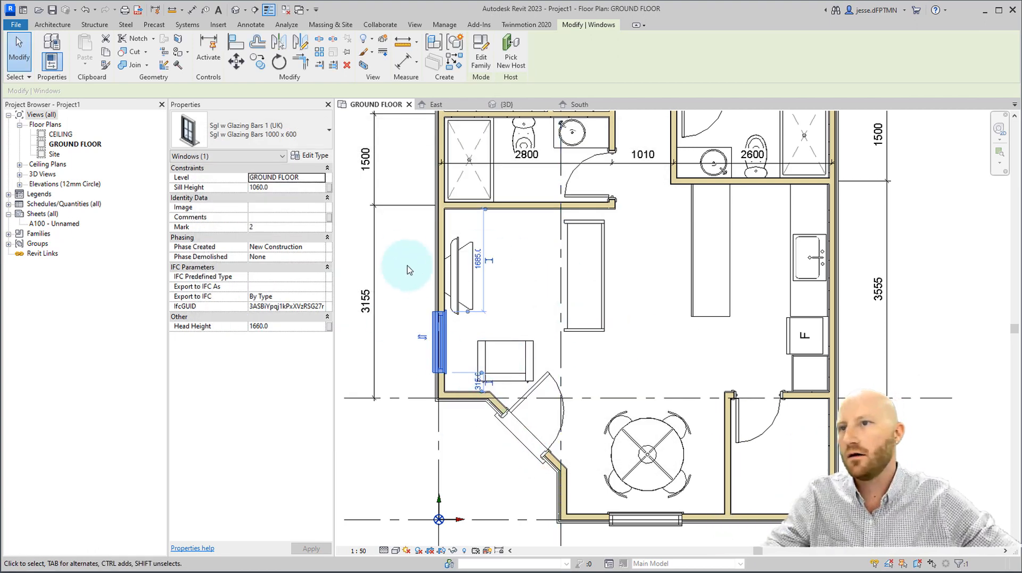
Step: Switch the living room window to Sgl w Glazing Bars 630 x 1050 and set its distance from the entrance-side wall to 300
left_click(239, 140)
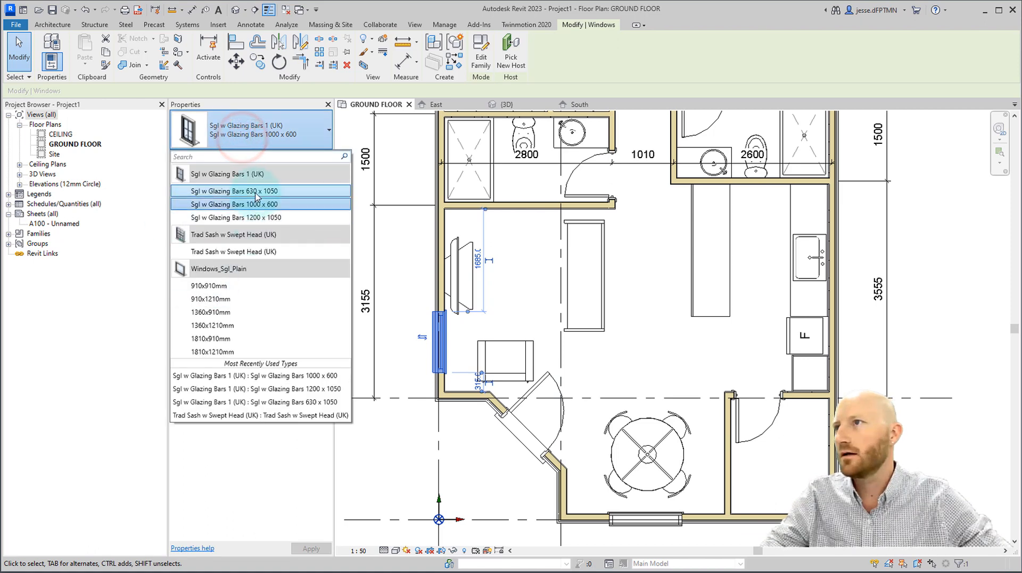
left_click(256, 192)
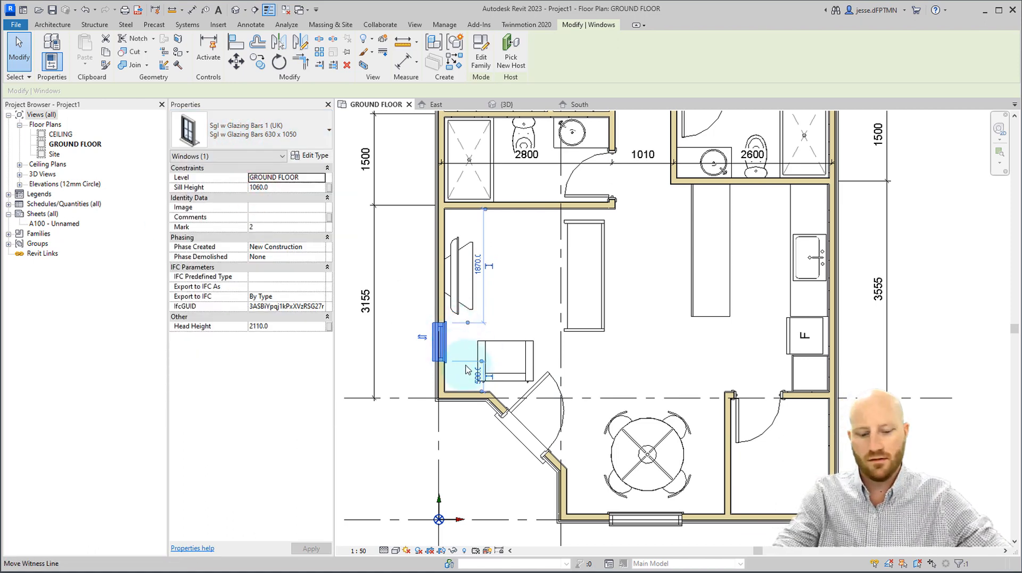
scroll(466, 369, "up", 3)
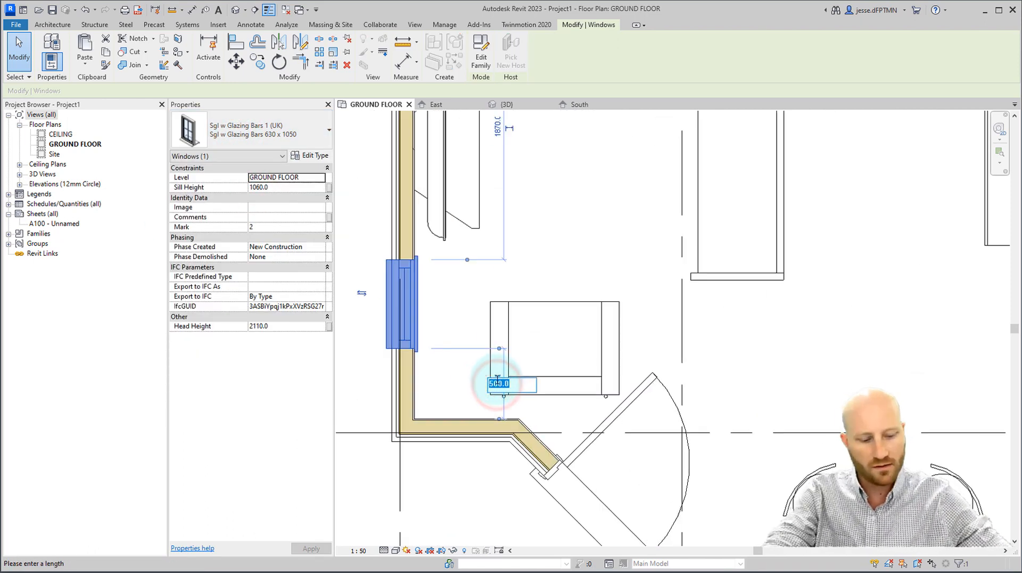
type("300")
key("Return")
scroll(472, 333, "down", 3)
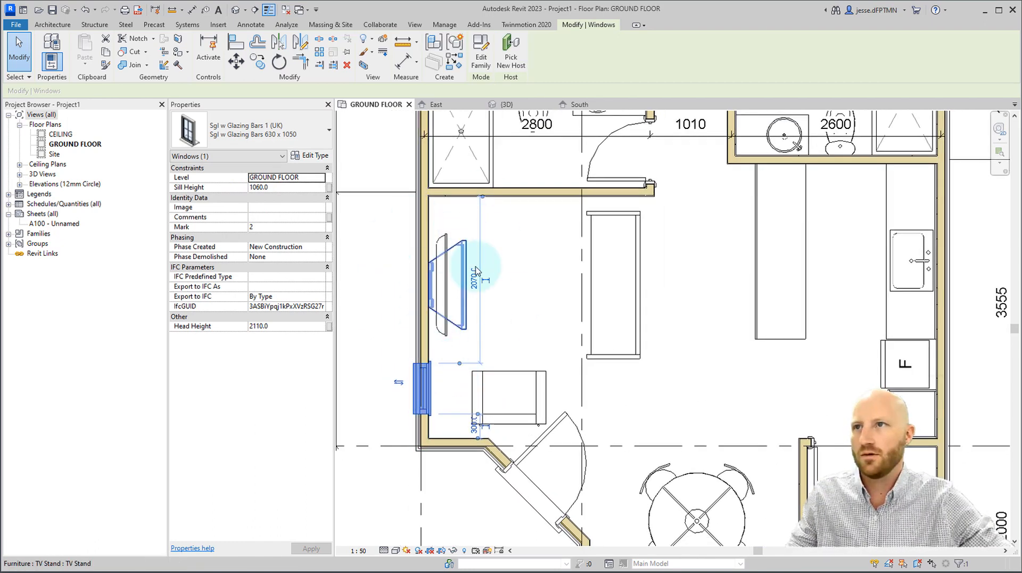
scroll(490, 284, "down", 1)
key("Escape")
Step: Place a Sgl w Glazing Bars 1200 x 1050 window in the exterior wall behind the kitchen sink
left_click(411, 368)
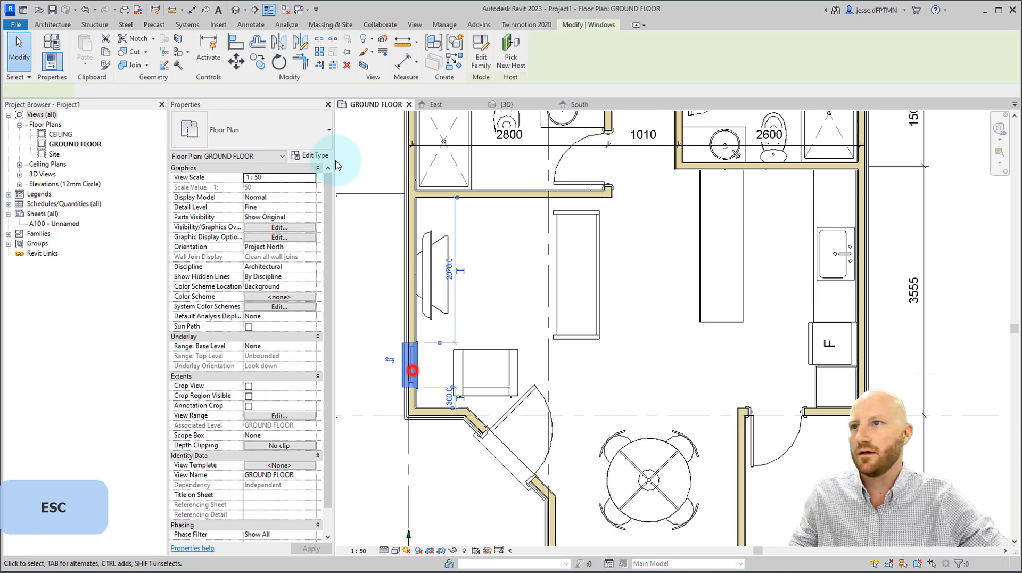
left_click(457, 63)
left_click(191, 126)
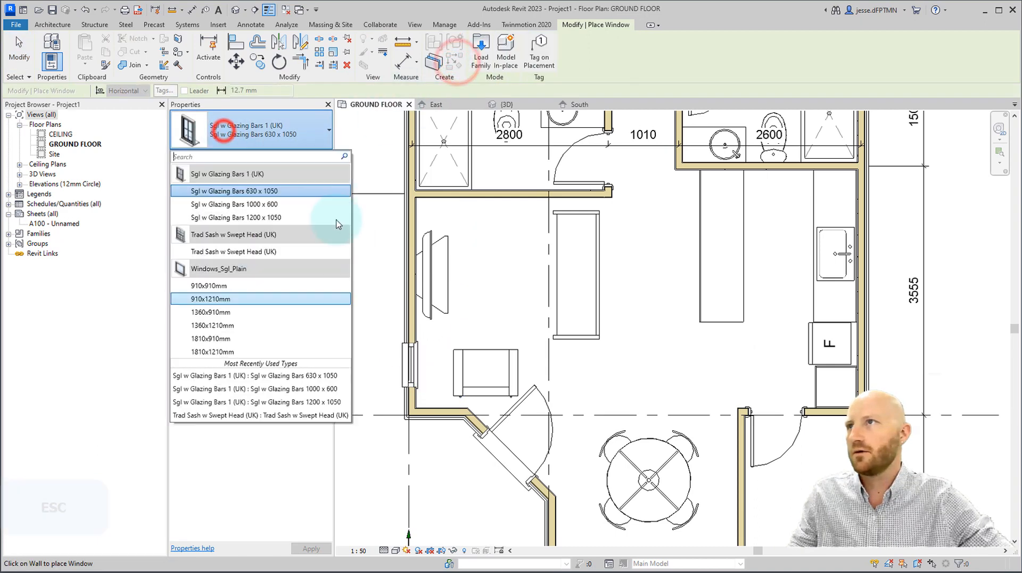
left_click(256, 215)
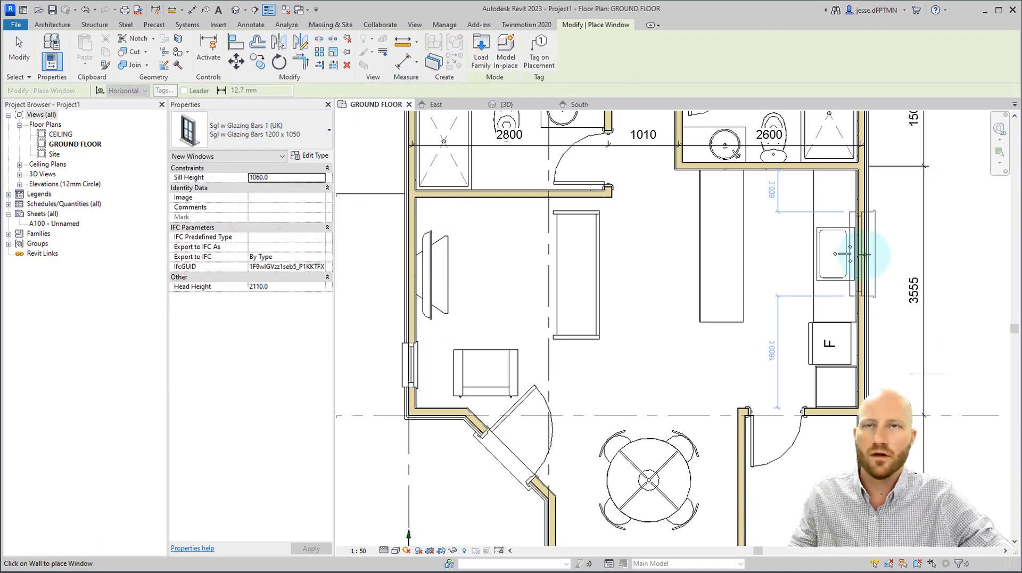
key("Escape")
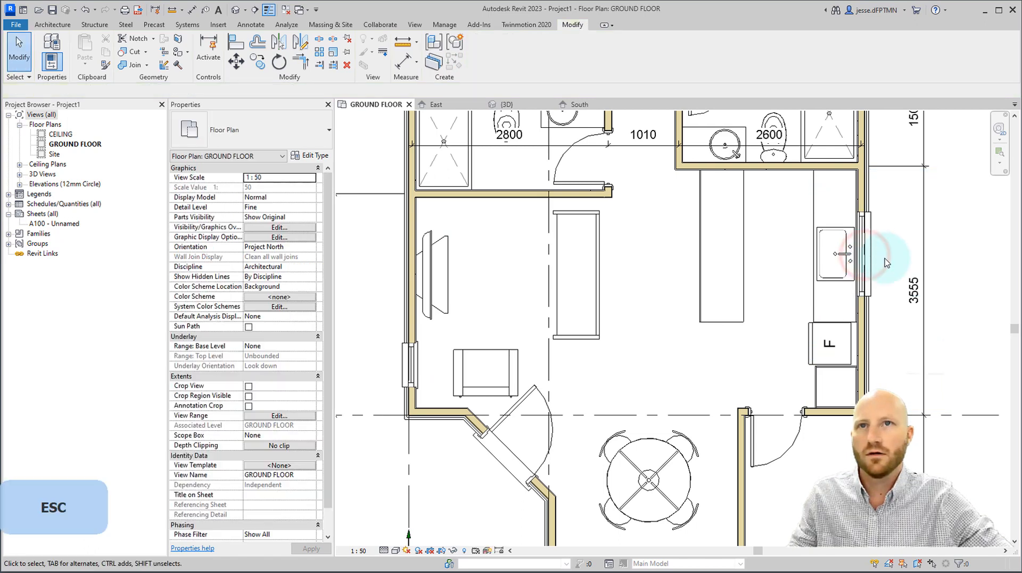
Step: Align the kitchen window's centre with the centreline of the sink
key("l")
left_click(862, 254)
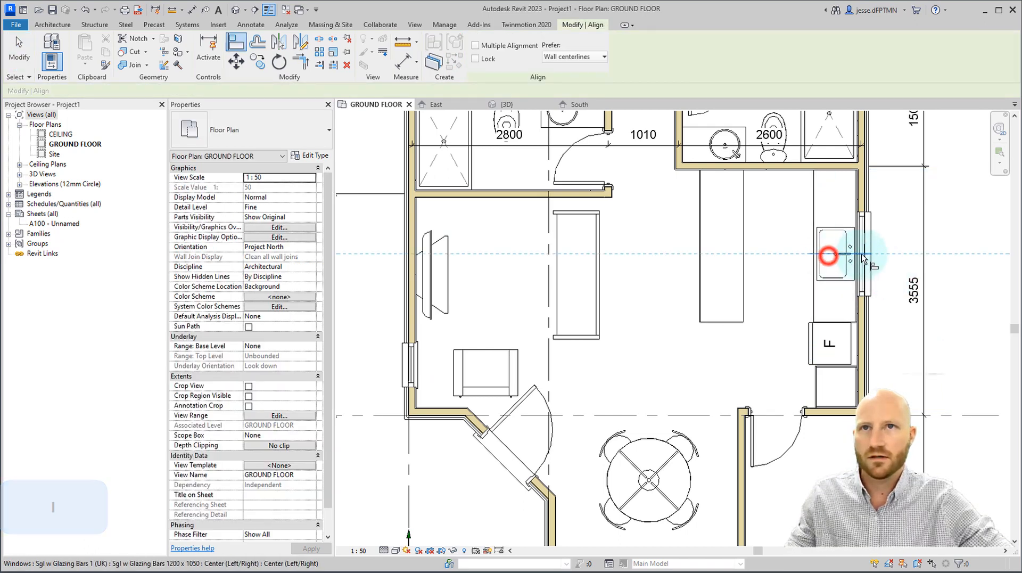
key("Escape")
scroll(787, 250, "down", 1)
Step: Place a Sgl w Glazing Bars 1000 x 600 window in the exterior wall beside the shower in each bathroom
left_click(795, 380)
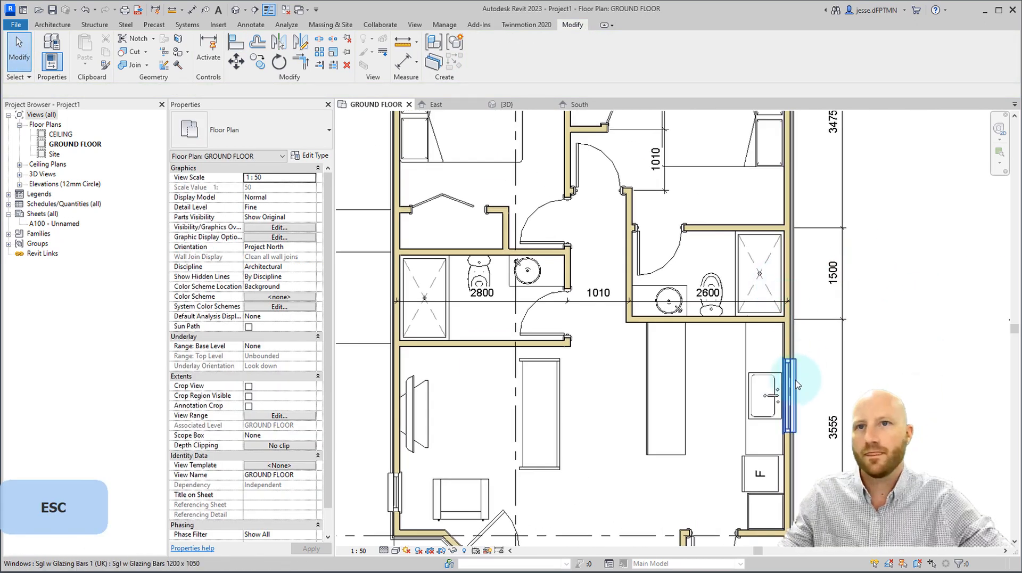
left_click(455, 61)
left_click(239, 131)
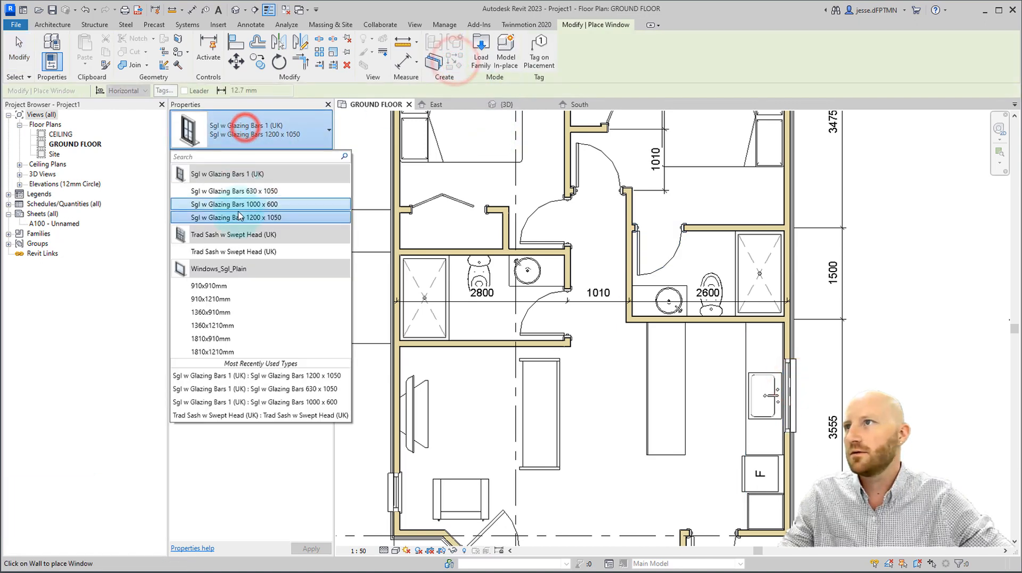
left_click(240, 203)
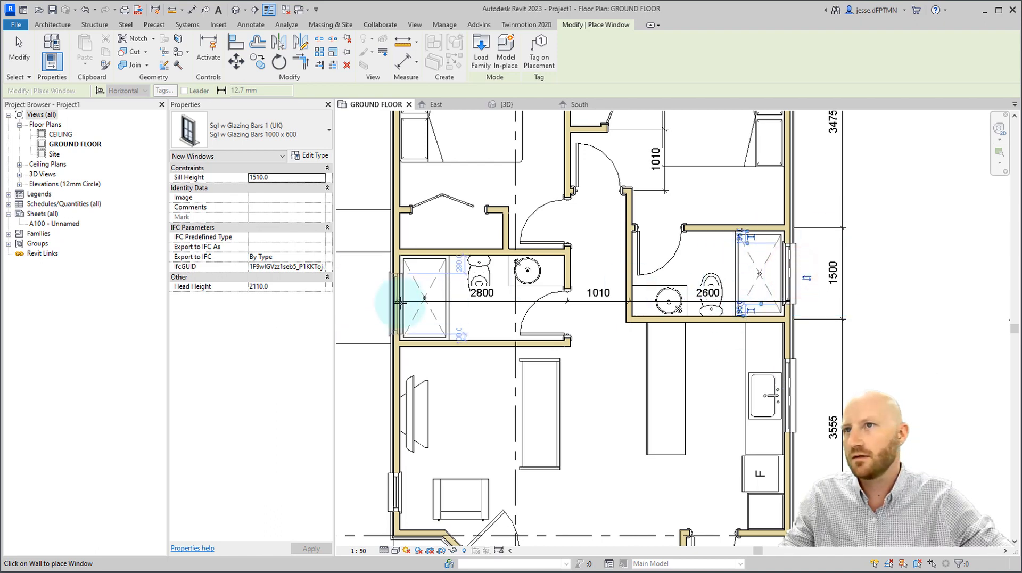
scroll(406, 303, "up", 1)
scroll(405, 302, "up", 4)
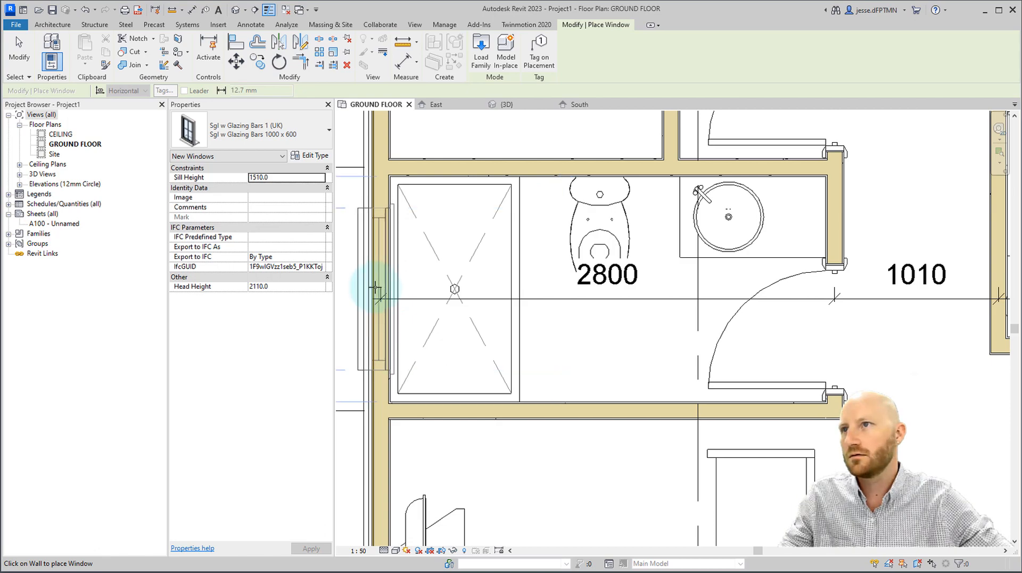
left_click(376, 287)
scroll(378, 287, "down", 6)
key("Escape")
key("Escape")
Step: Place another Sgl w Glazing Bars 630 x 1050 window in the left bedroom's exterior wall, between the bed and the closet
middle_click_drag(456, 335, 462, 162)
left_click(452, 347)
scroll(453, 319, "down", 4)
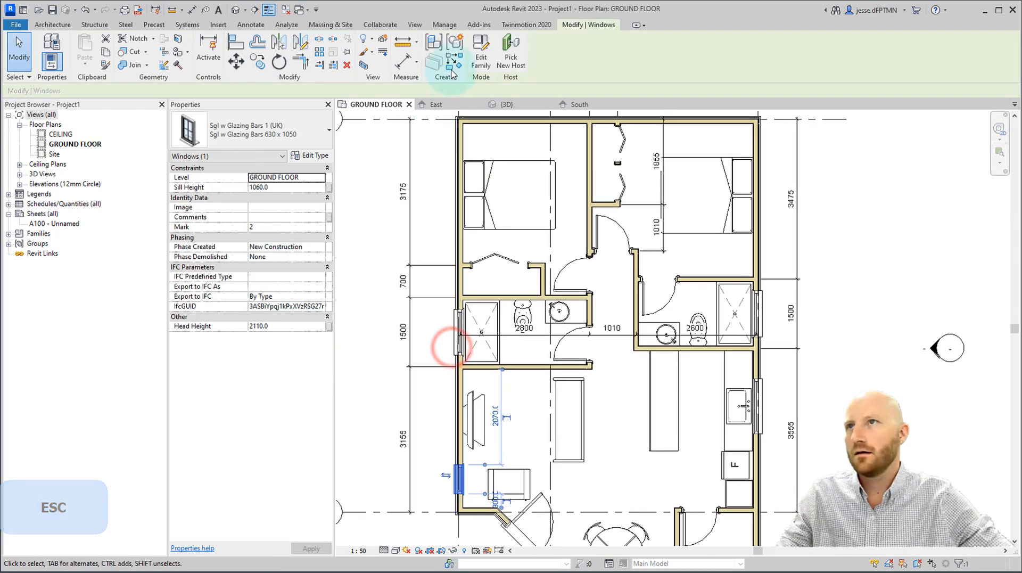
left_click(453, 60)
scroll(451, 239, "up", 6)
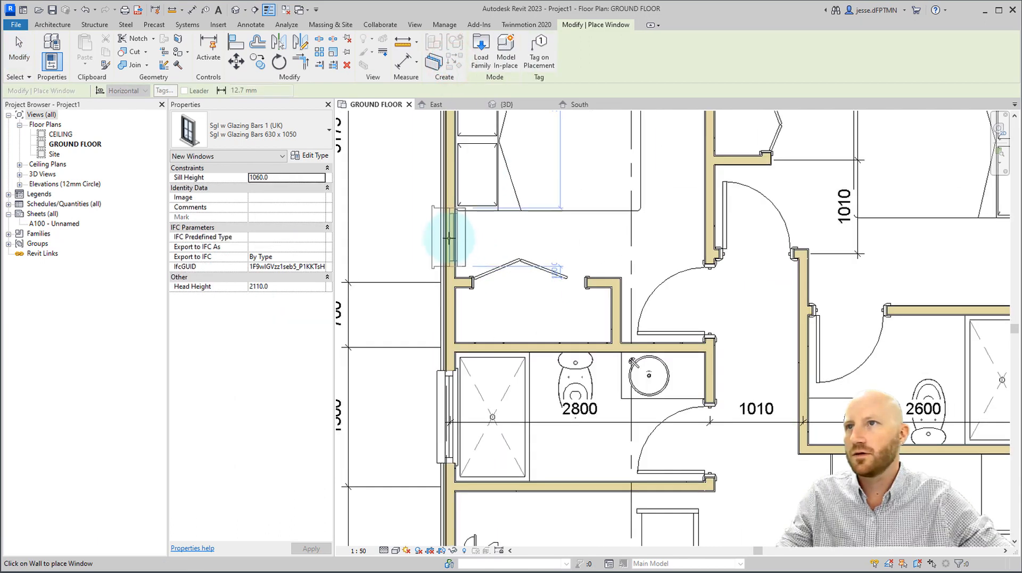
scroll(542, 288, "up", 4)
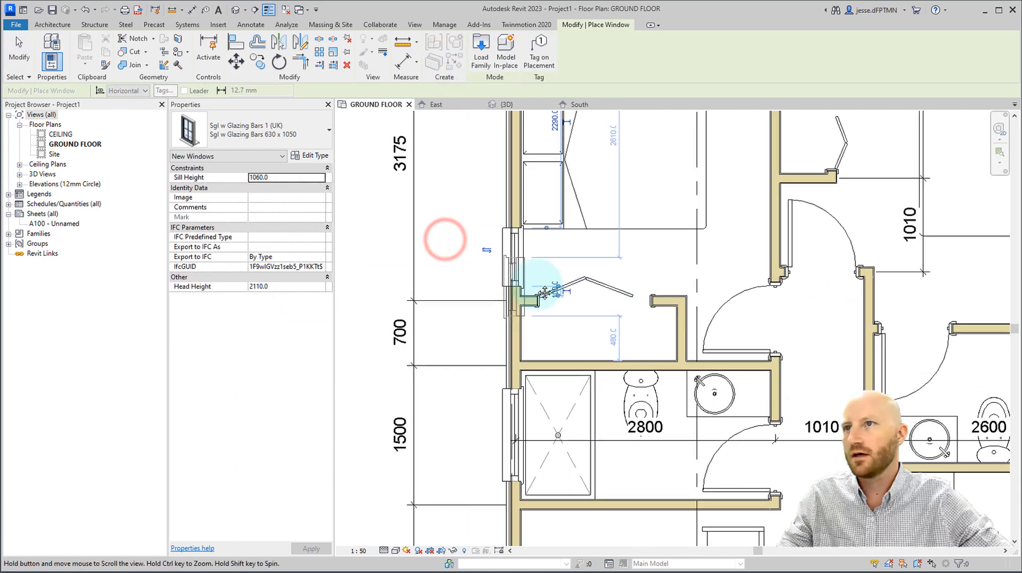
Step: Place a matching 630 x 1050 window in the right bedroom's exterior wall, about 300 mm from the bathroom partition
scroll(541, 286, "down", 4)
middle_click_drag(540, 286, 376, 330)
scroll(376, 330, "down", 2)
scroll(723, 324, "up", 2)
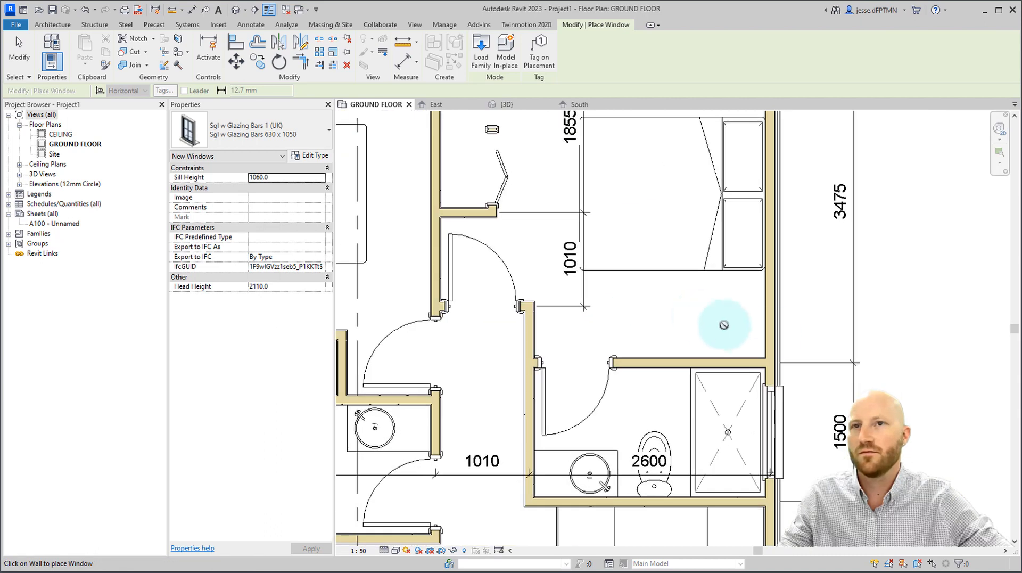
scroll(770, 305, "down", 1)
middle_click_drag(770, 305, 892, 301)
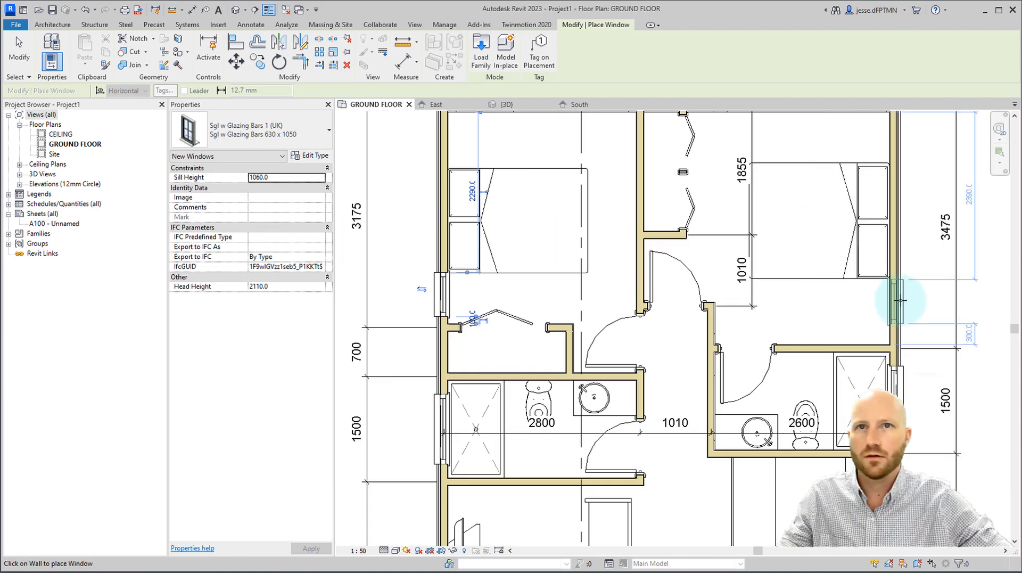
left_click(900, 300)
key("Escape")
Step: Align the right bedroom's window with the centre of the left bedroom's window
key("l")
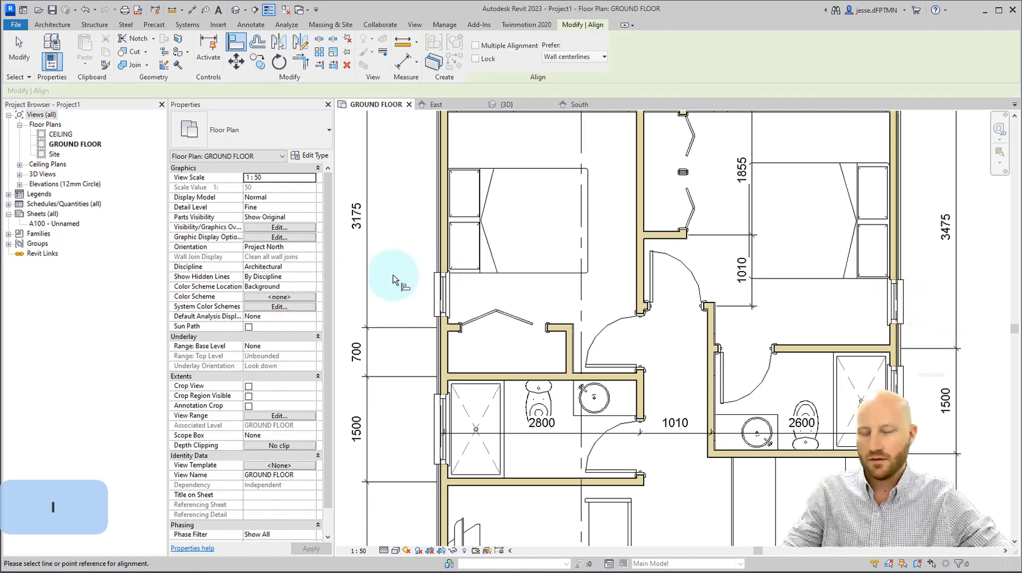
left_click(442, 294)
middle_click_drag(912, 309, 866, 364)
key("Escape")
key("Escape")
Step: Nudge the right bedroom's bed up the plan, away from the new window
left_click(809, 305)
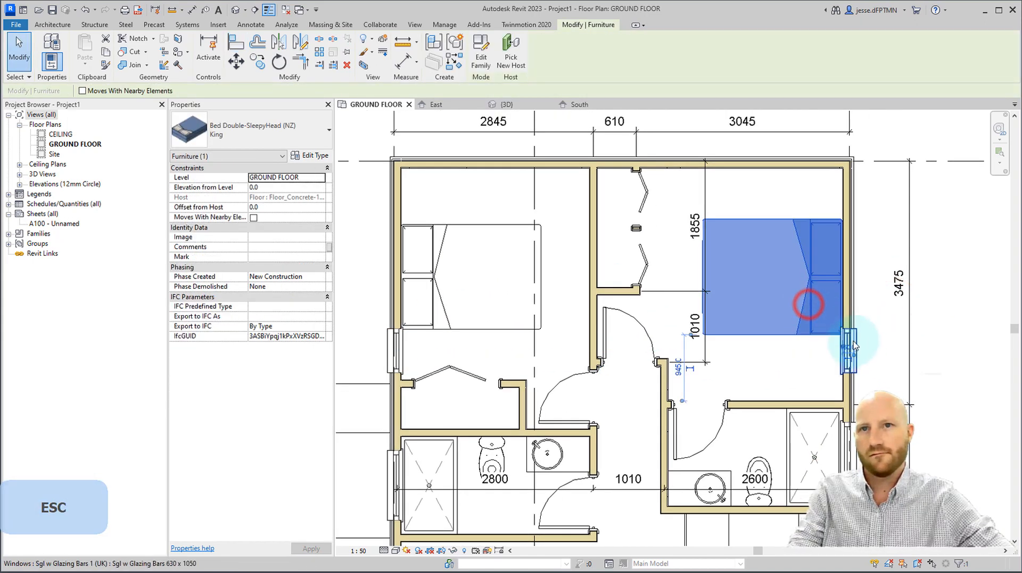
key("Up")
key("Up")
key("Up")
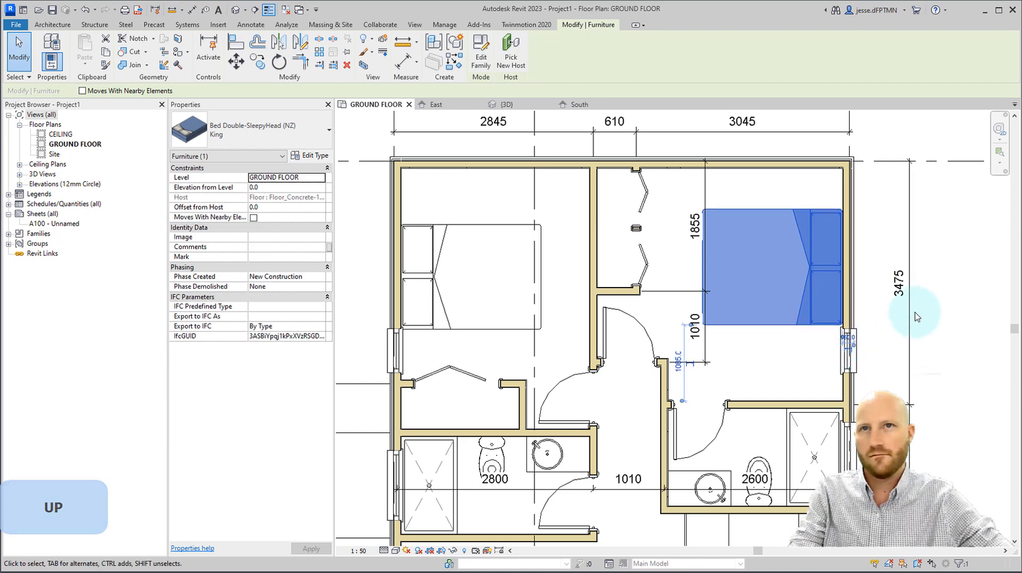
scroll(905, 320, "right", 2, "shift")
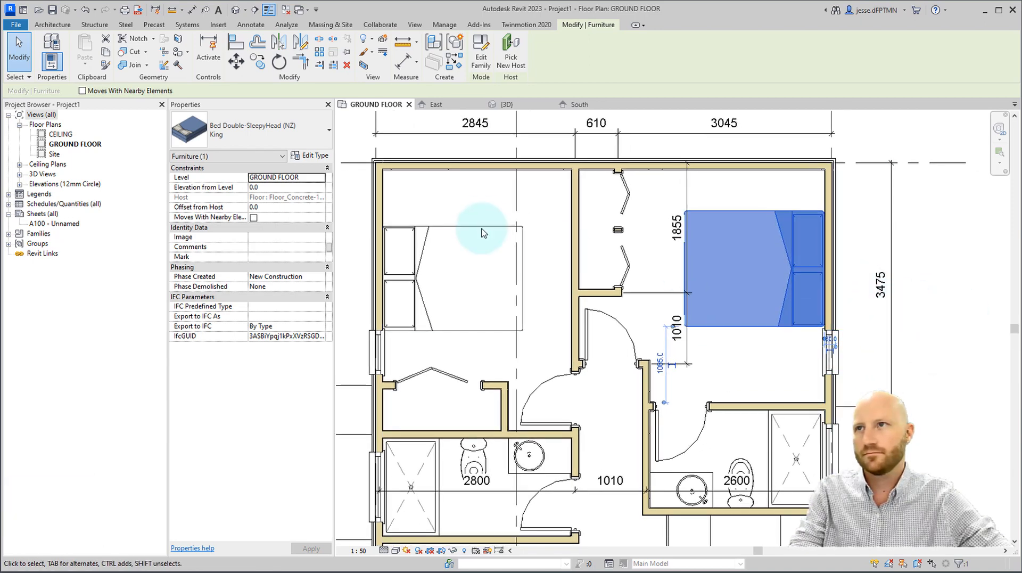
Step: Change the right bedroom's bed to the Queen type and nudge it slightly back down the plan
left_click(250, 133)
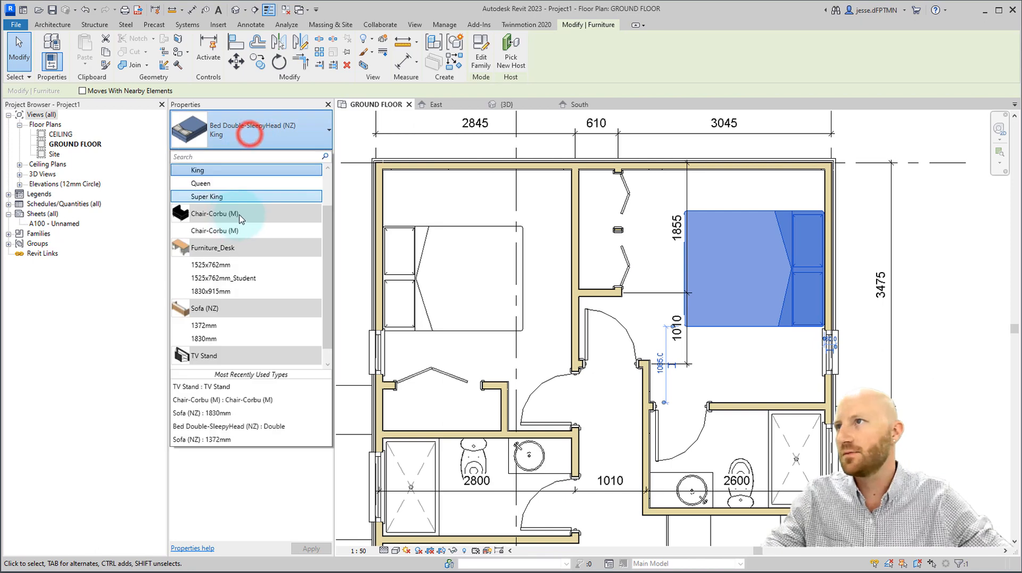
left_click(200, 183)
key("Down")
key("Down")
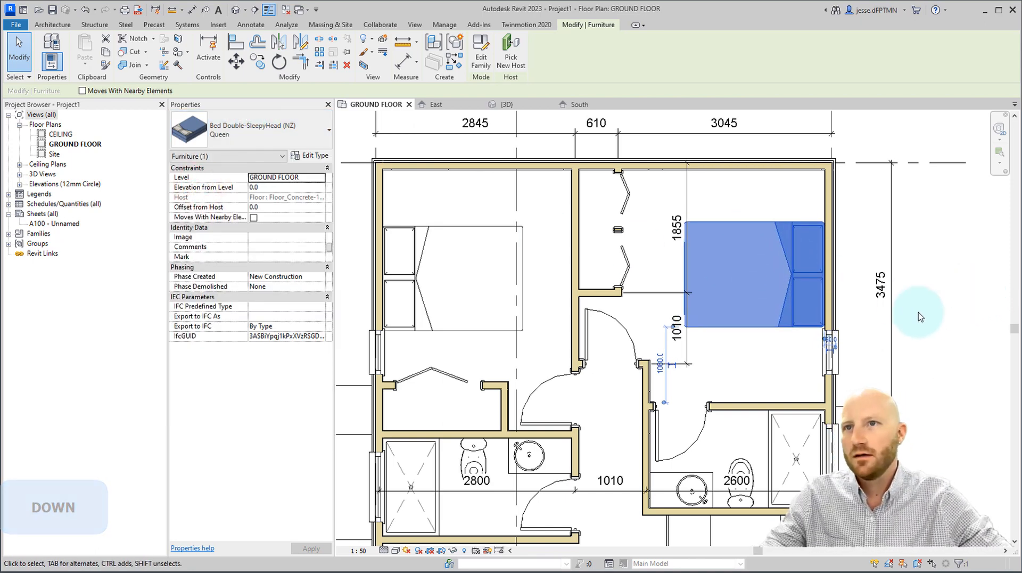
Step: Align the left bedroom's bed with the centre line of the right bedroom's bed
key("a")
key("l")
key("Escape")
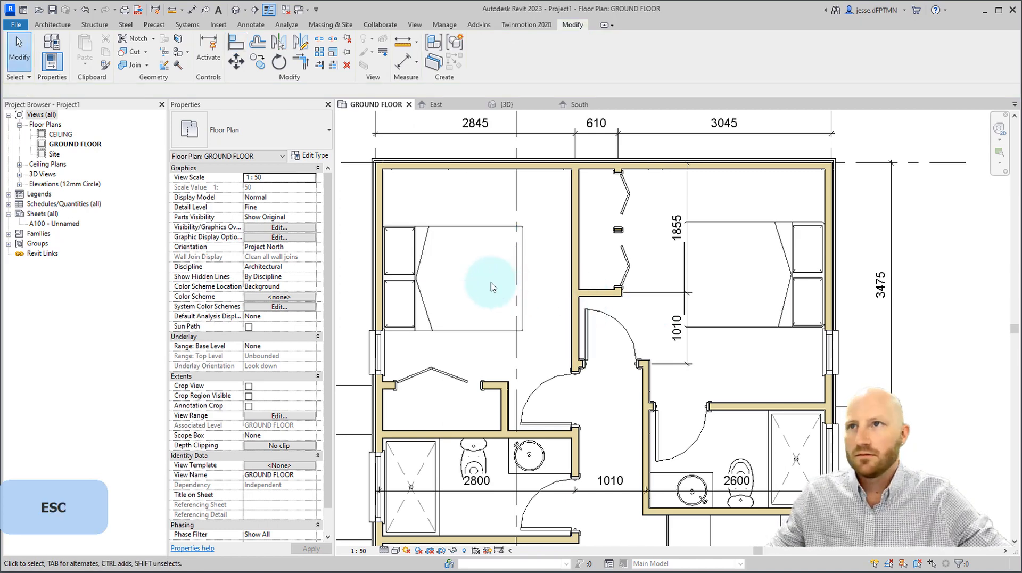
left_click(486, 278)
key("l")
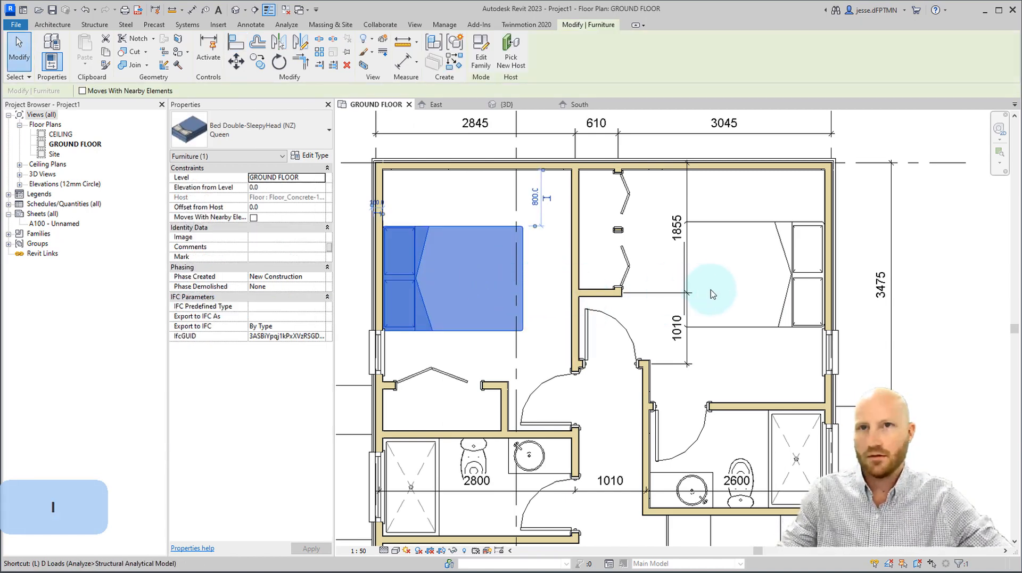
key("Escape")
key("l")
left_click(726, 274)
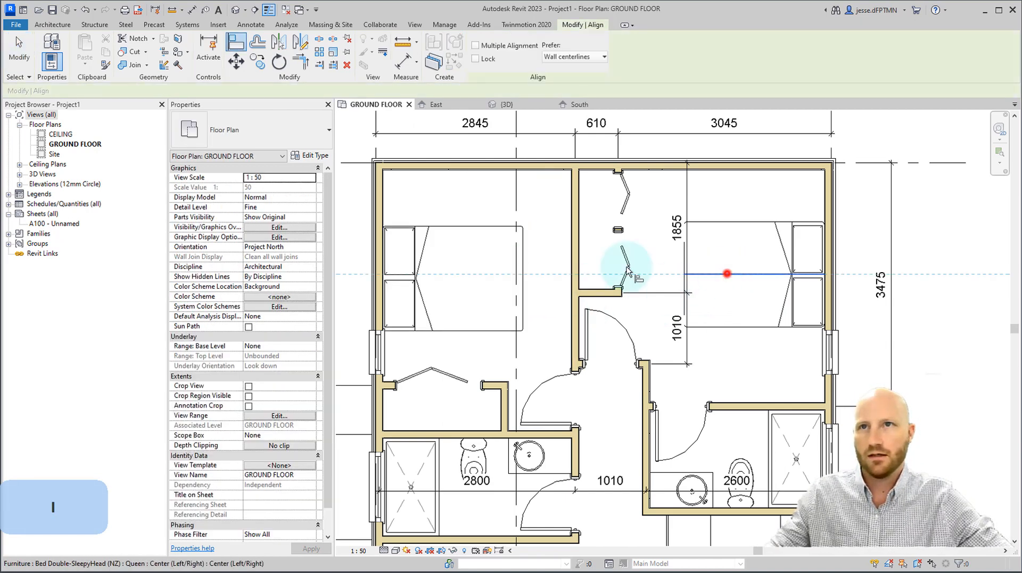
left_click(460, 278)
key("Escape")
Step: Place an Ext Single In-Timber-2Lite 910 x 2030 door in the left bedroom's end exterior wall, 100 mm from the partition between the bedrooms
scroll(502, 293, "up", 1)
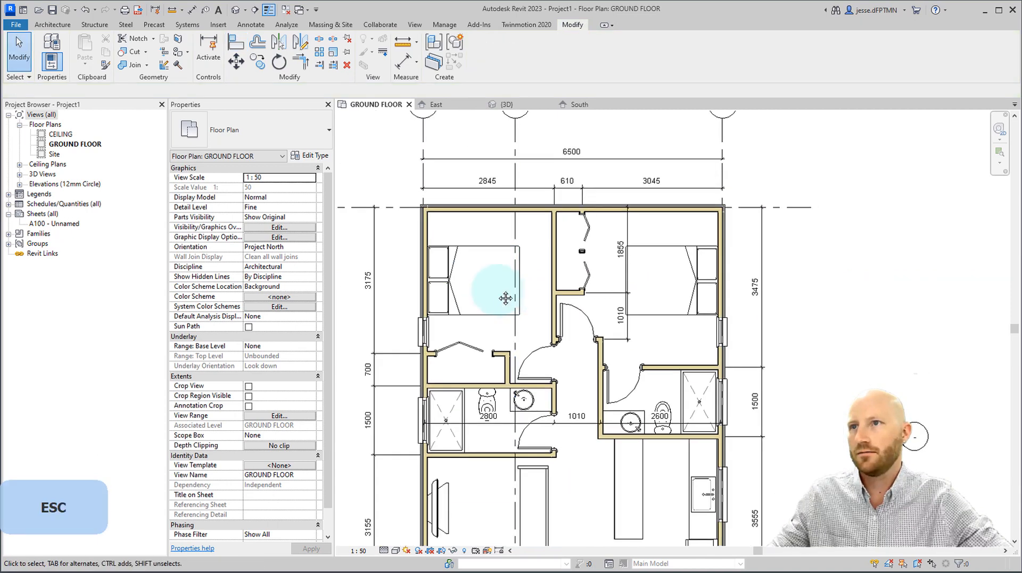
scroll(419, 328, "up", 2)
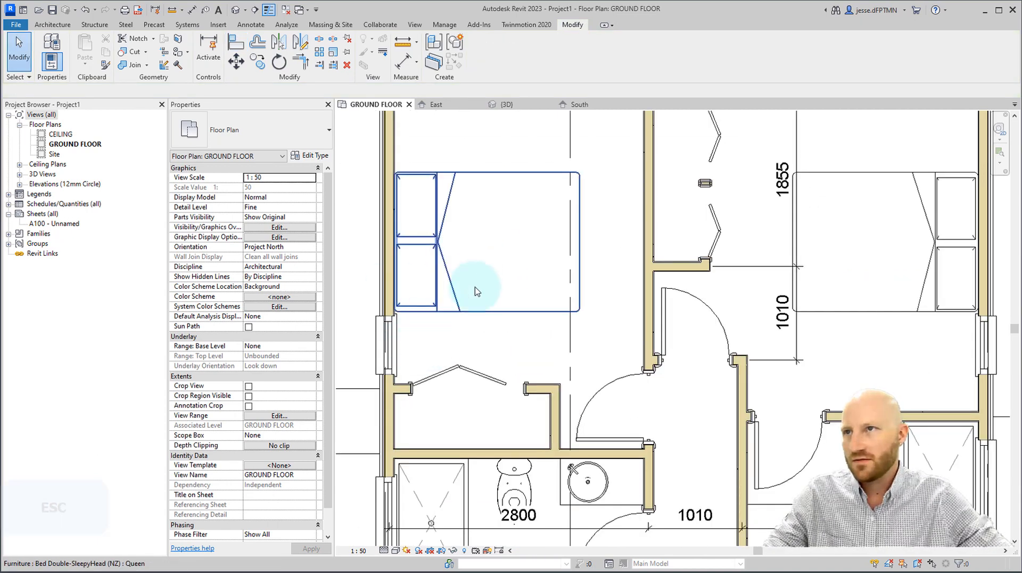
middle_click_drag(416, 141, 411, 206)
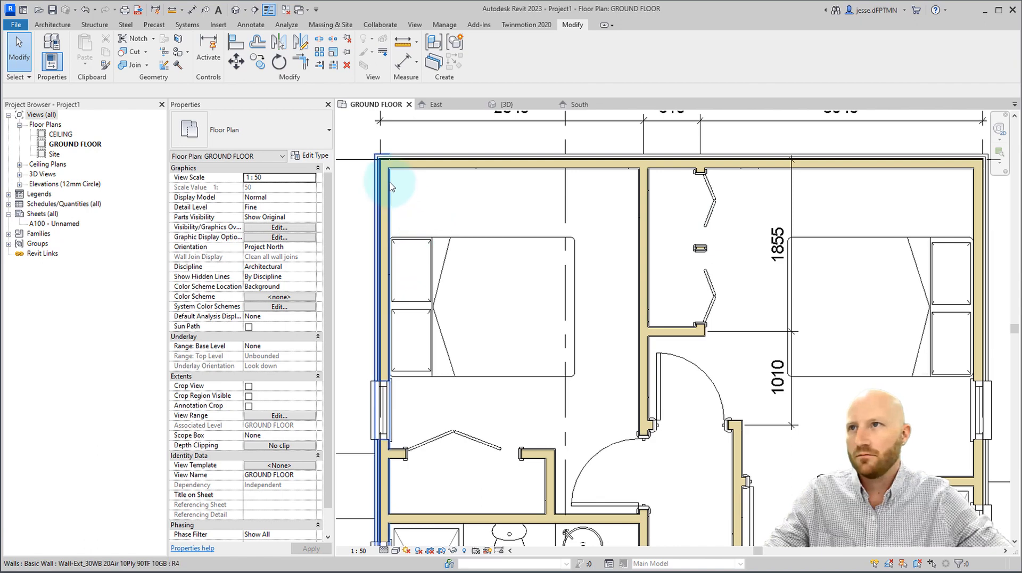
scroll(808, 222, "down", 1)
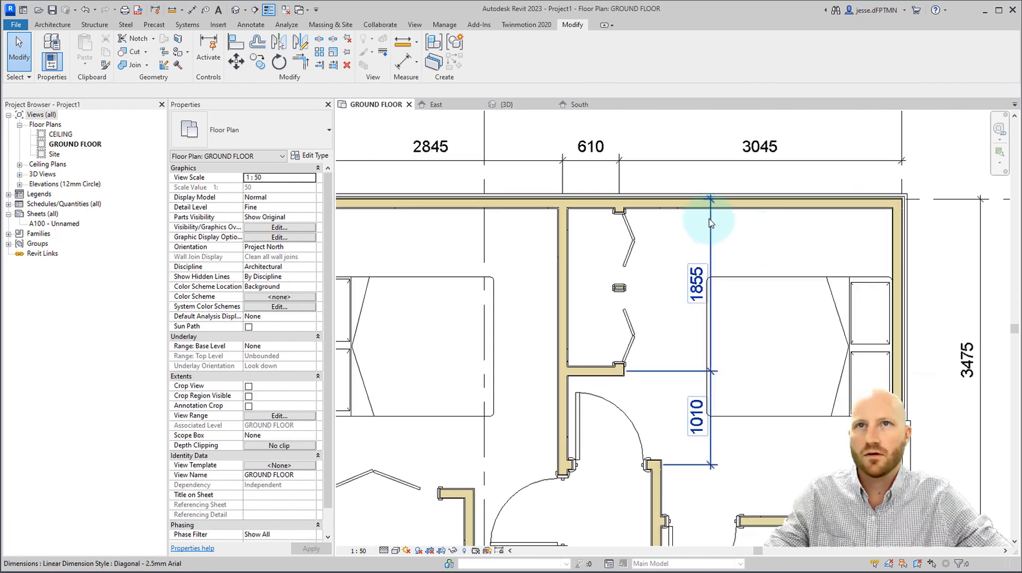
scroll(796, 230, "down", 1)
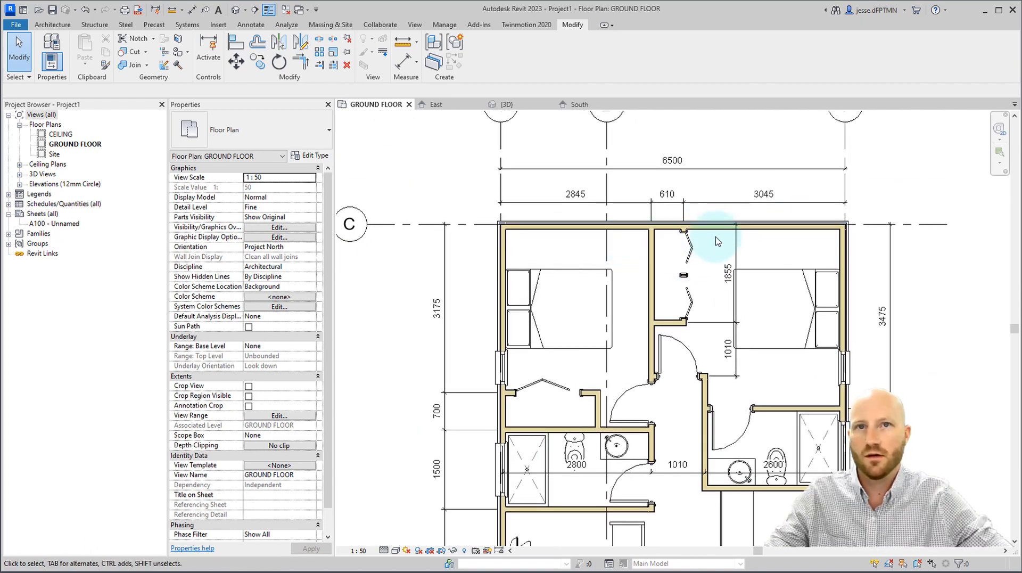
left_click(55, 25)
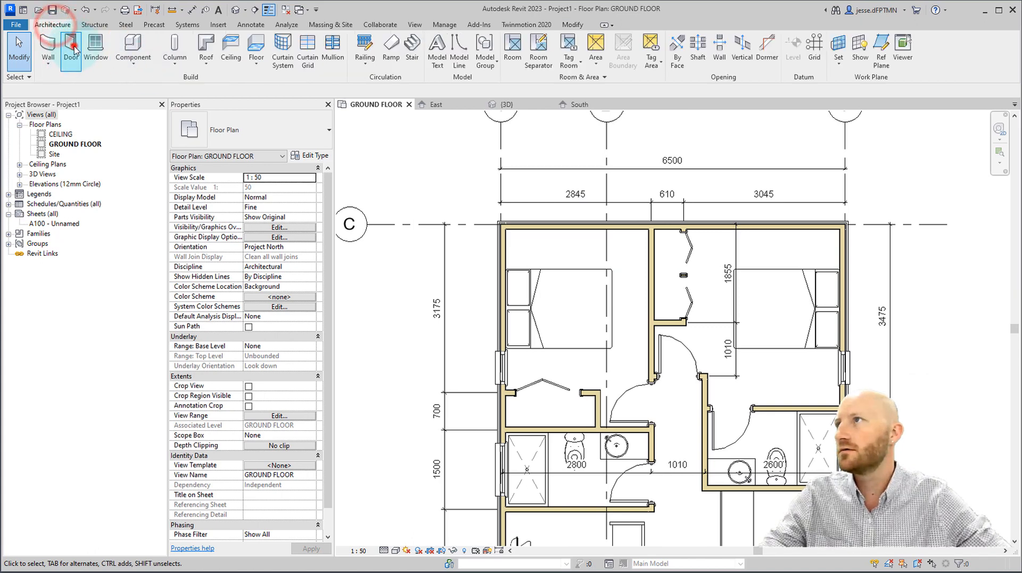
left_click(71, 51)
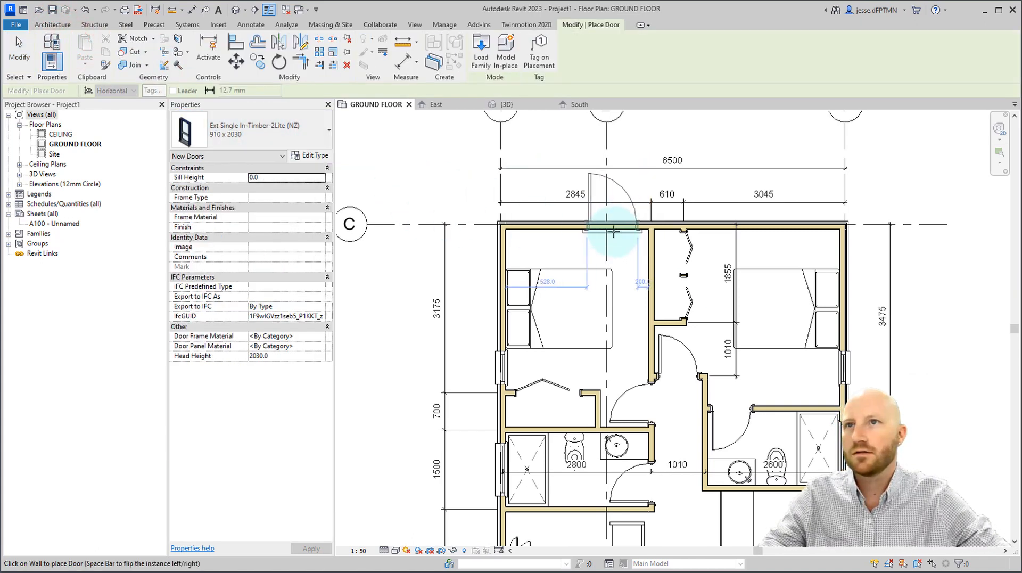
key("space")
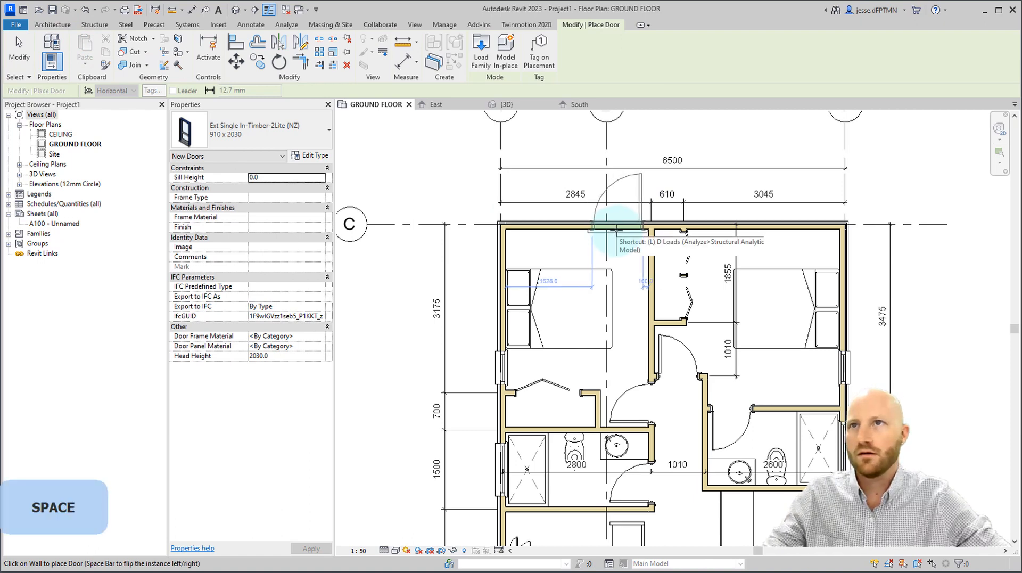
left_click(616, 230)
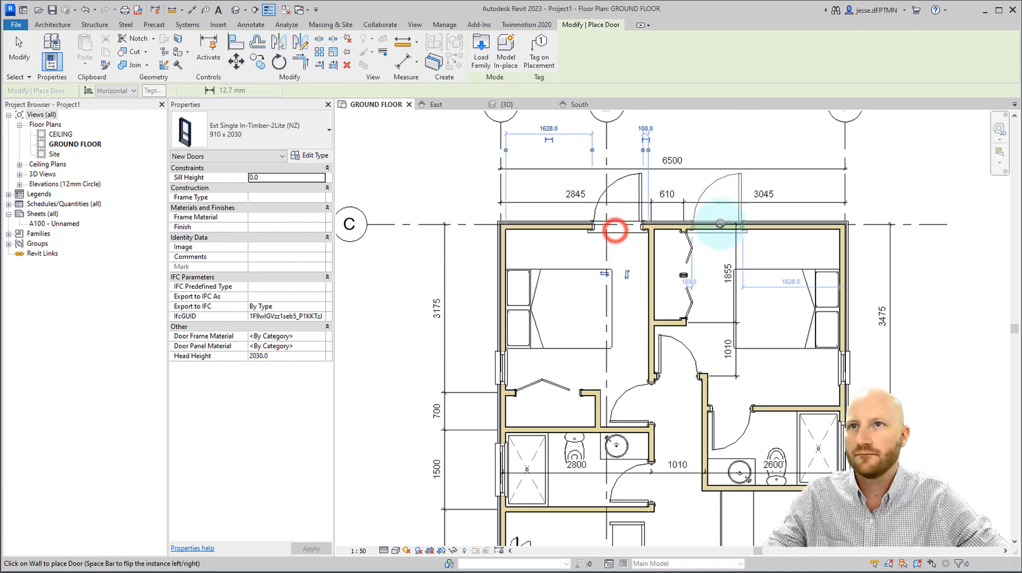
key("Escape")
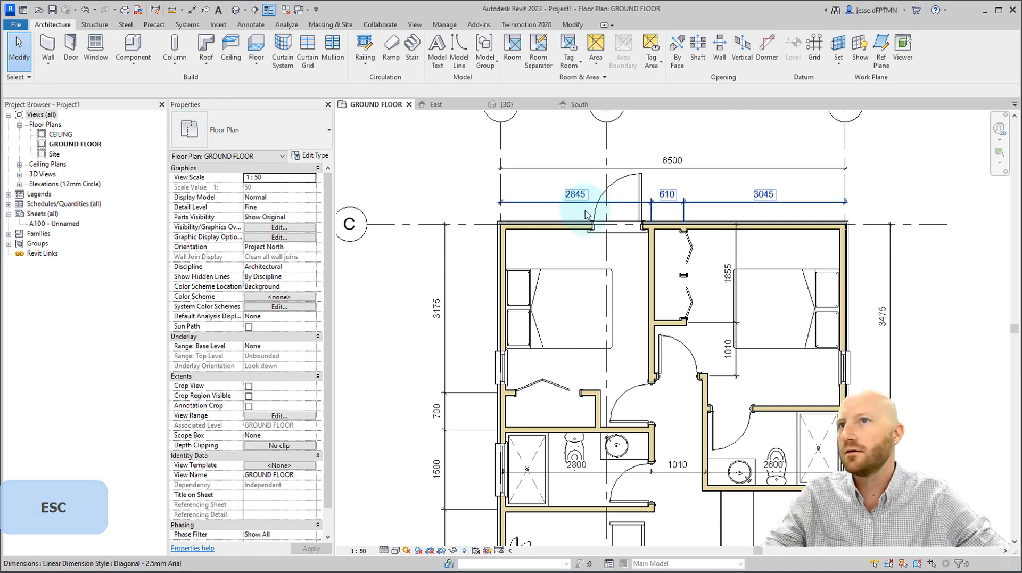
Step: Flip the left bedroom's exterior door so it swings into the room, and check its sill from outside in the 3D view
scroll(591, 226, "up", 5)
left_click(598, 246)
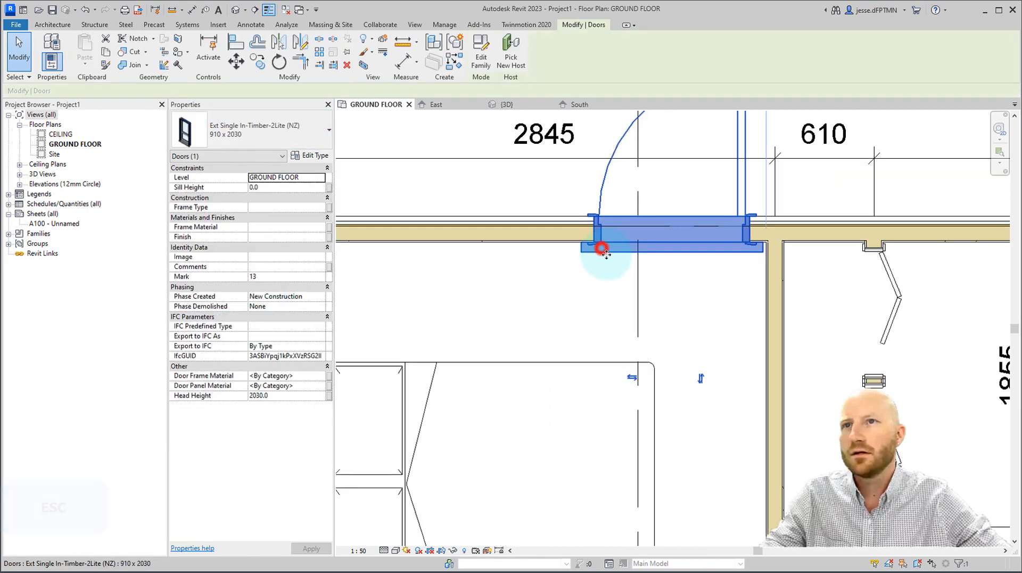
left_click(634, 375)
left_click(700, 378)
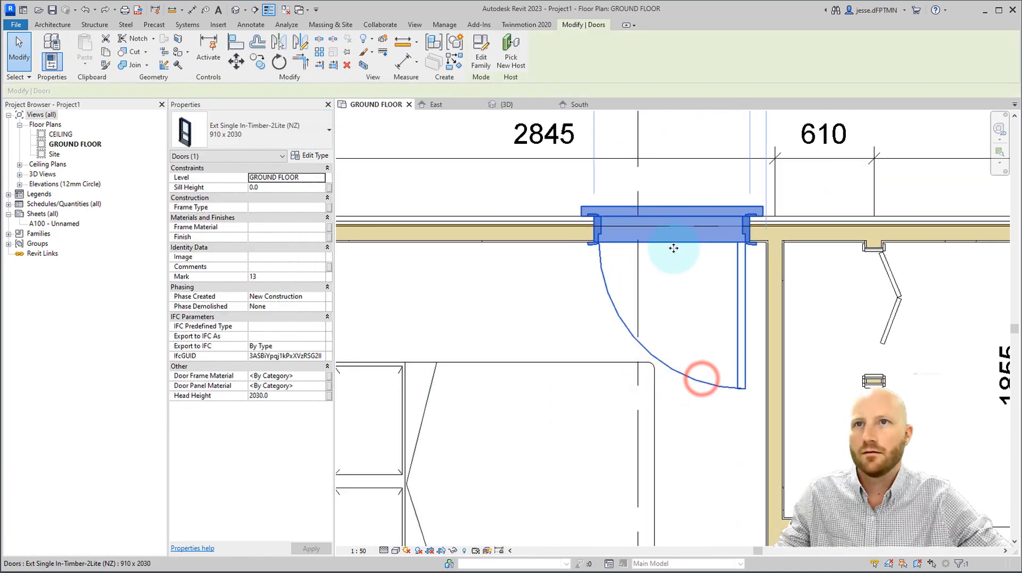
scroll(681, 258, "down", 4)
key("Escape")
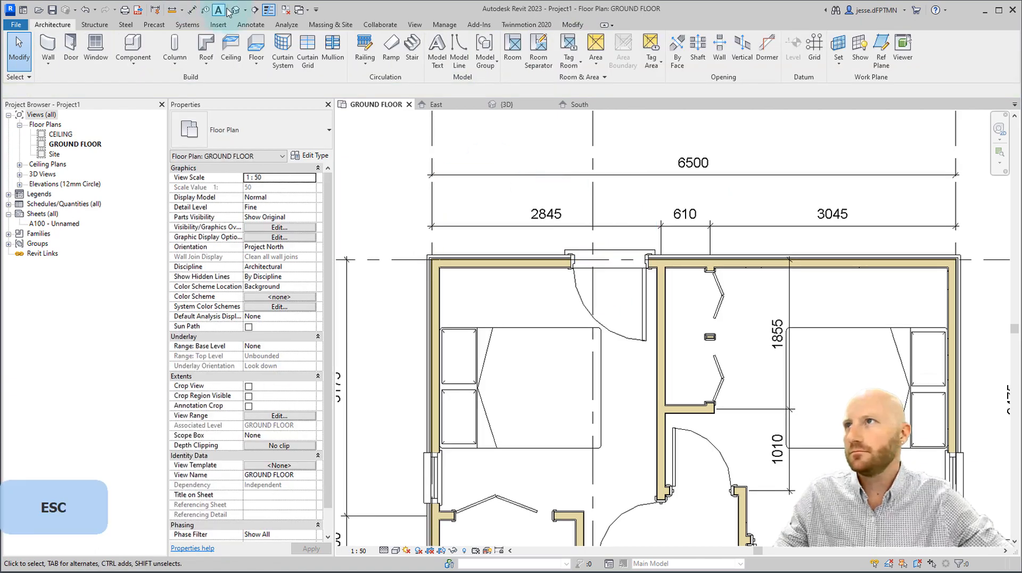
left_click(234, 9)
middle_click_drag(584, 365, 742, 413, "shift")
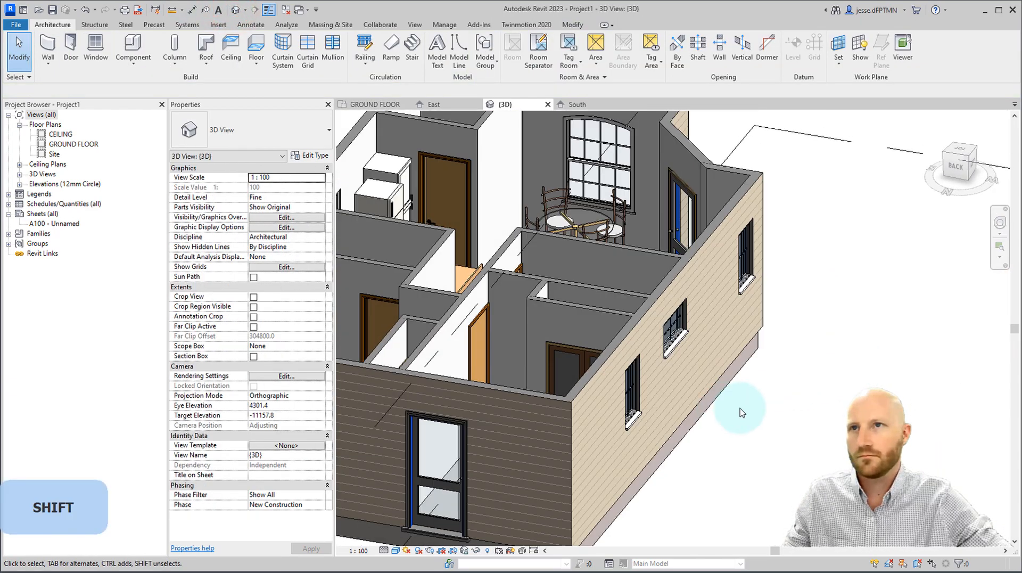
scroll(468, 383, "up", 8)
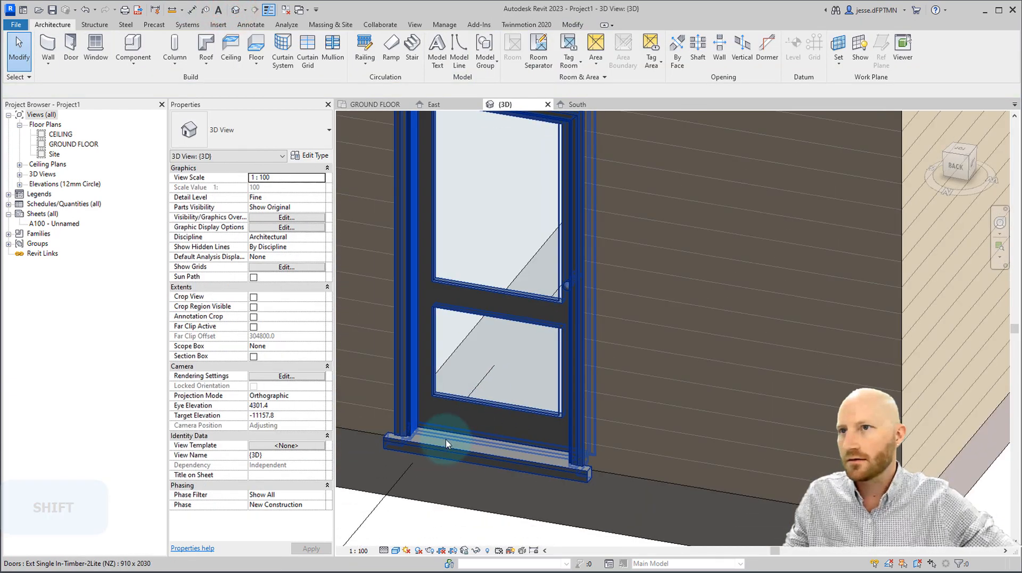
scroll(446, 444, "down", 6)
key("ctrl+Tab")
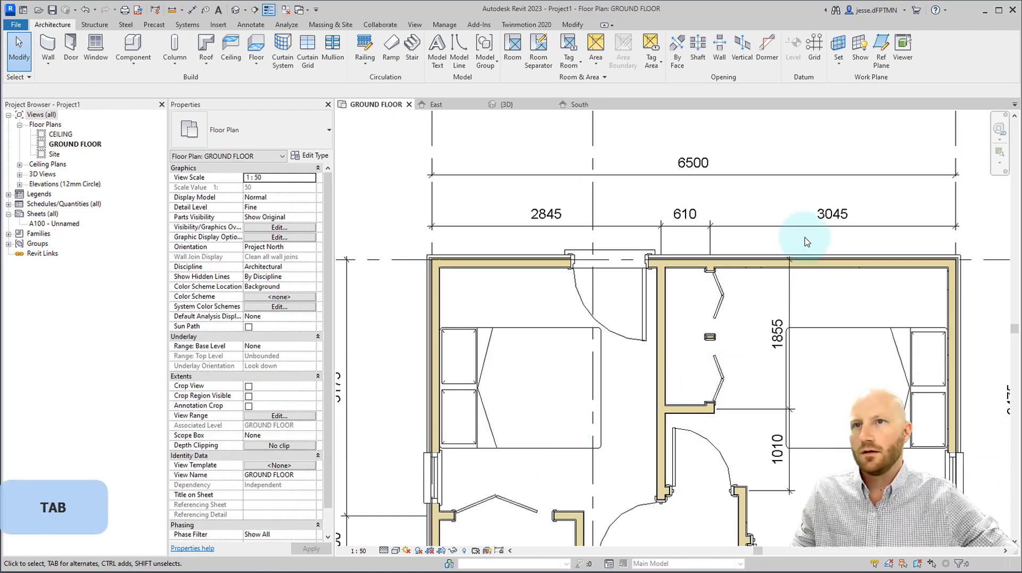
Step: Load the Ext Bifold3-1Lite(NZ) door family from the 45-01 Doors folder into the project
middle_click_drag(713, 216, 643, 219)
left_click(71, 44)
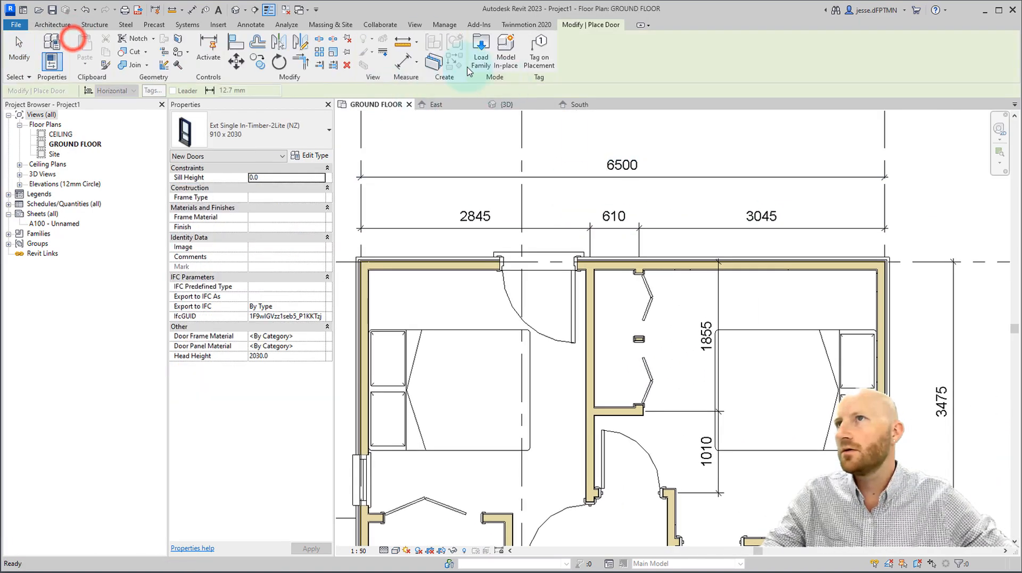
left_click(481, 59)
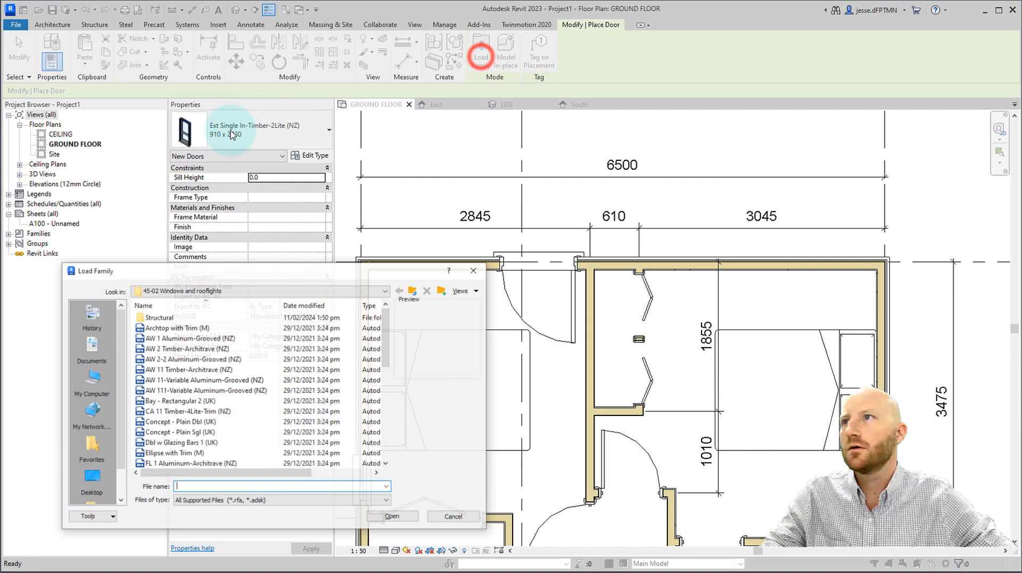
left_click(203, 290)
left_click(254, 388)
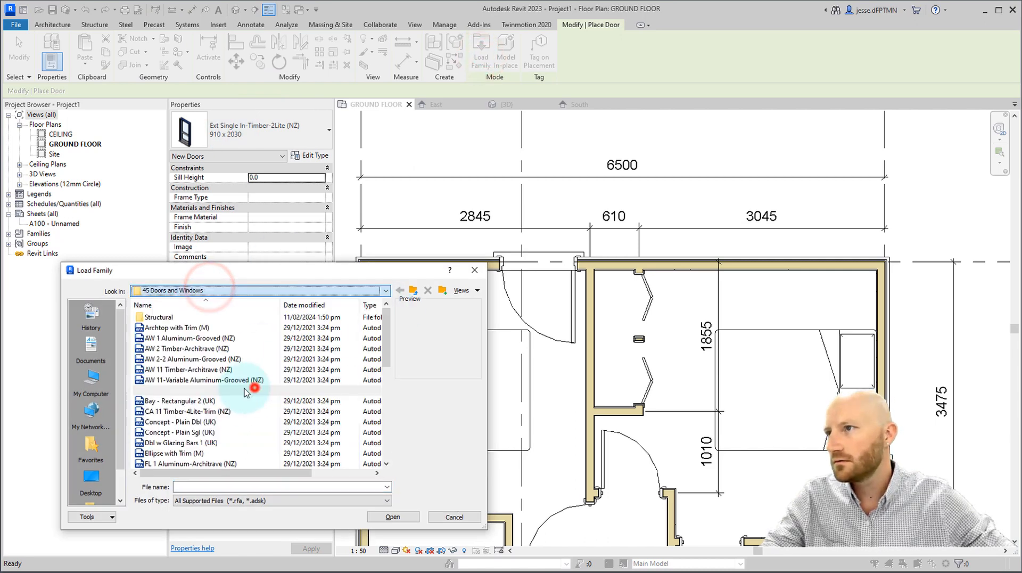
double_click(160, 317)
left_click(170, 327)
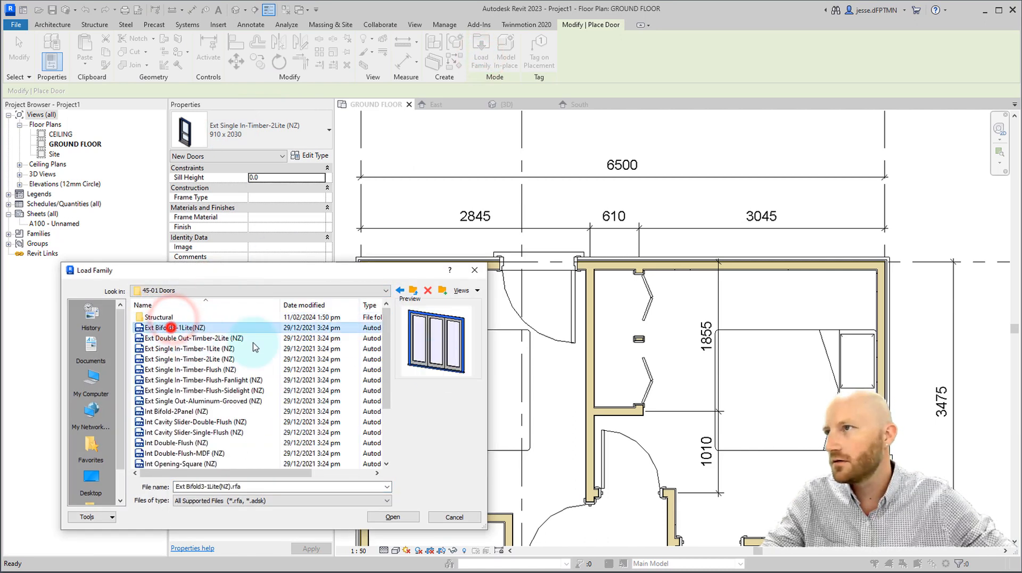
left_click(393, 517)
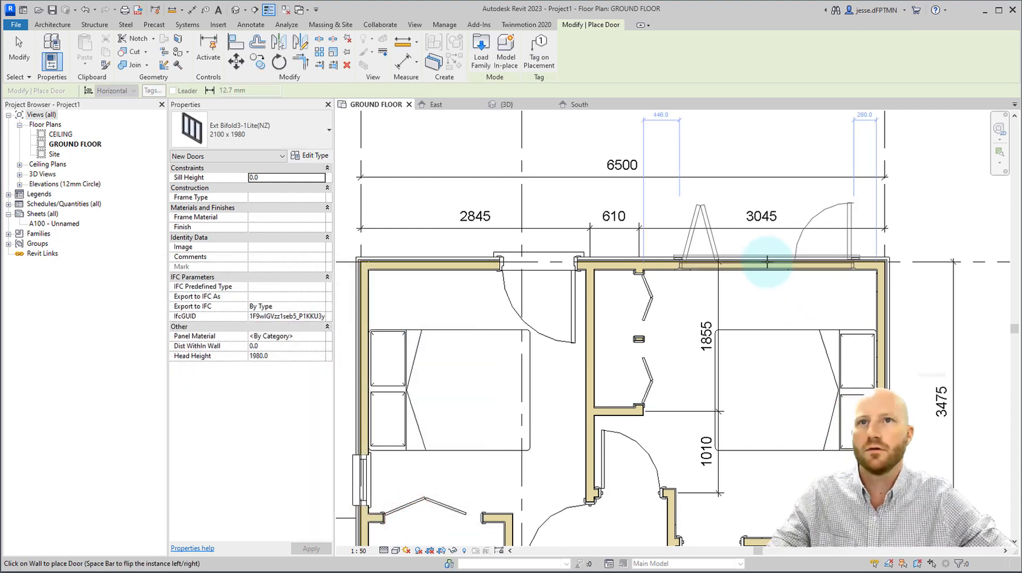
Step: Place the 2100 x 1980 bifold door, hand flipped, in the right bedroom's end exterior wall, centred between the wardrobe and the side wall
key("space")
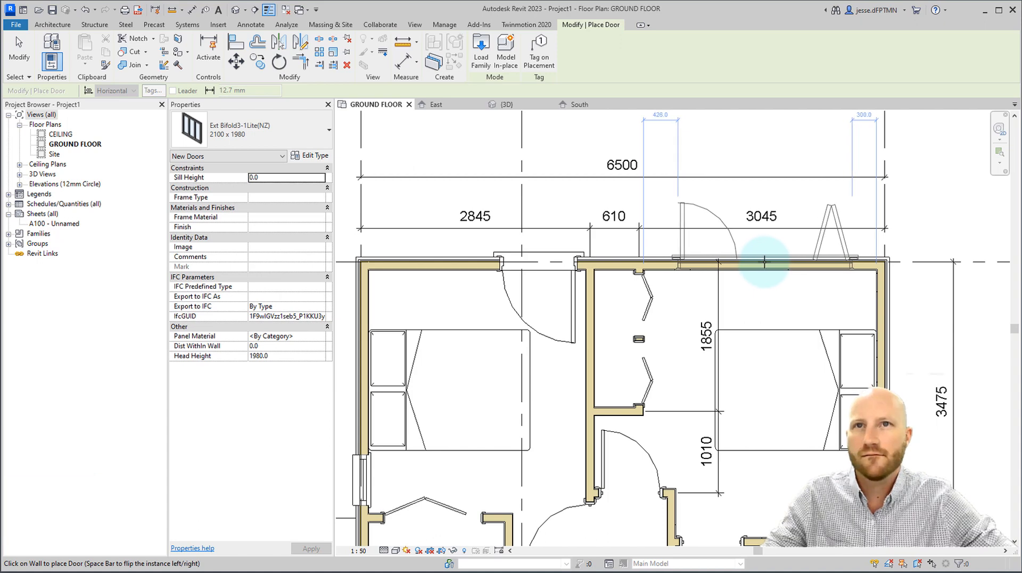
left_click(764, 262)
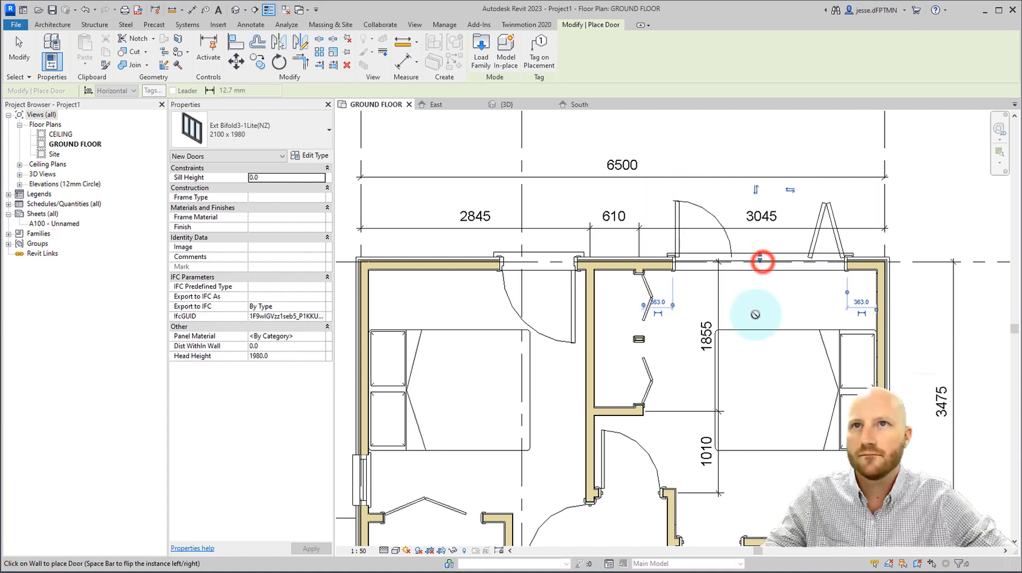
key("Escape")
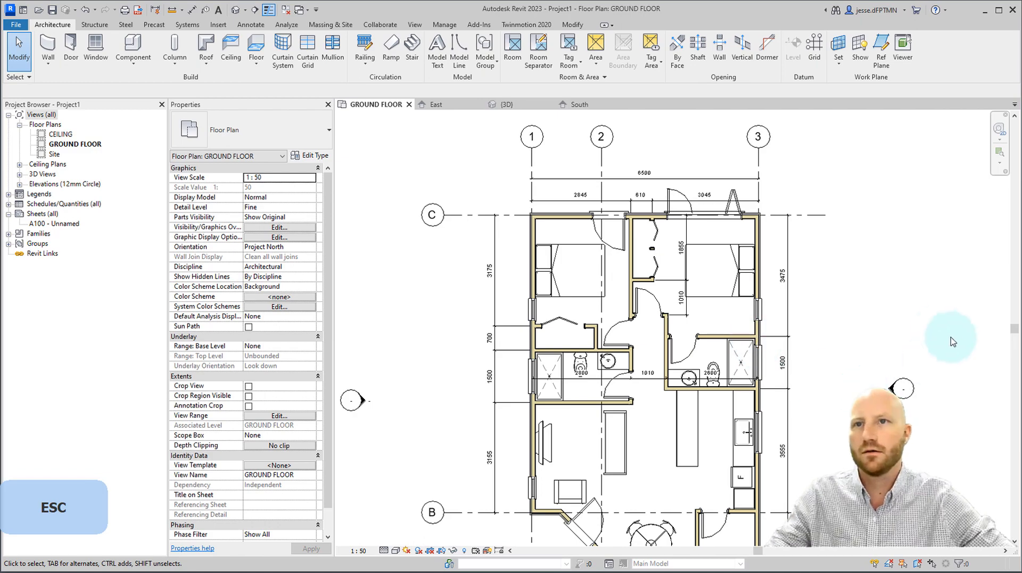
middle_click(931, 330)
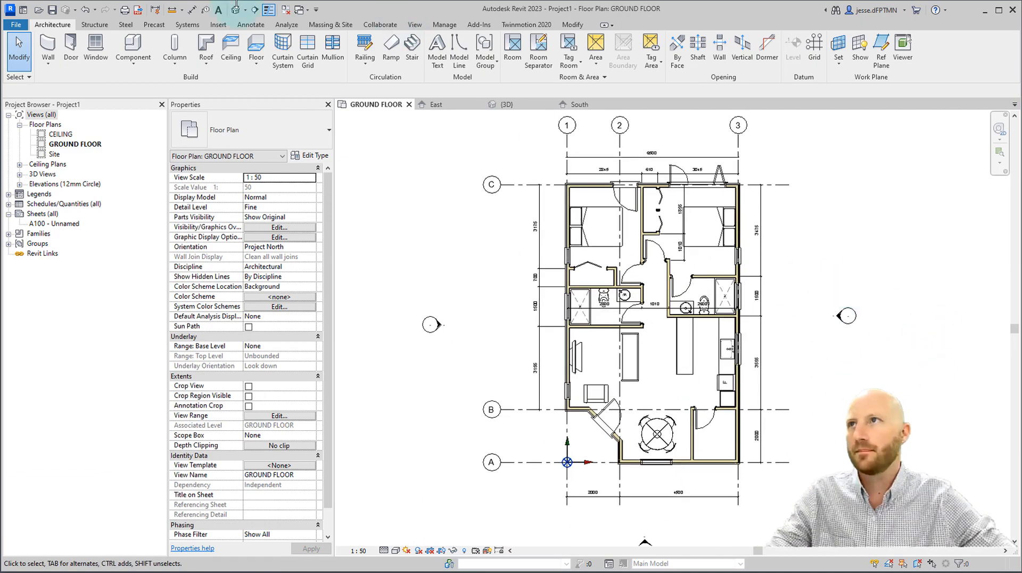
Step: Examine the placed doors and windows from several sides of the house in the 3D view
left_click(235, 9)
scroll(702, 311, "down", 3)
middle_click_drag(696, 311, 553, 288, "shift")
middle_click_drag(761, 279, 712, 367)
middle_click_drag(937, 362, 672, 261, "shift")
key("Escape")
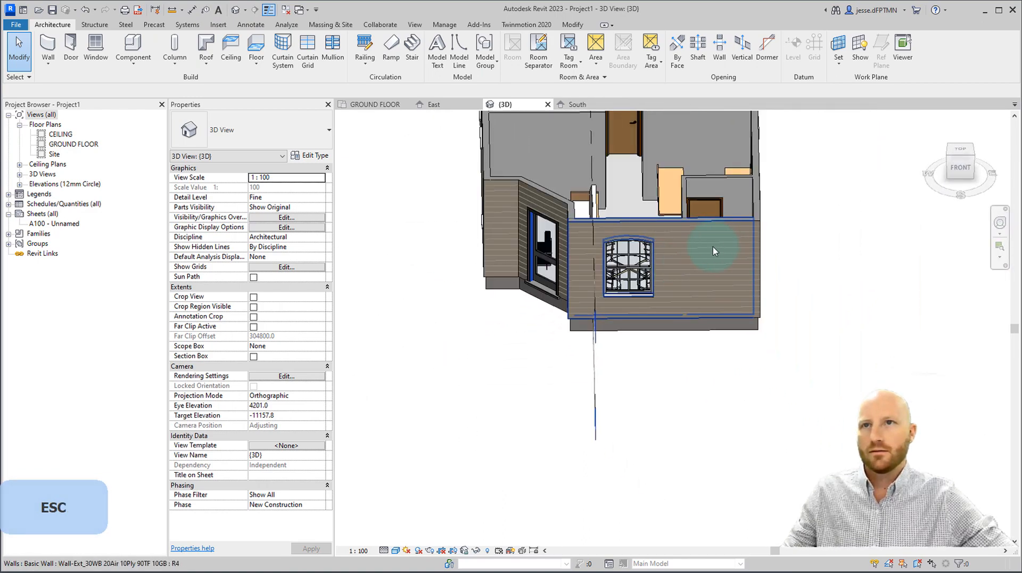
middle_click_drag(741, 285, 792, 344, "shift")
key("Escape")
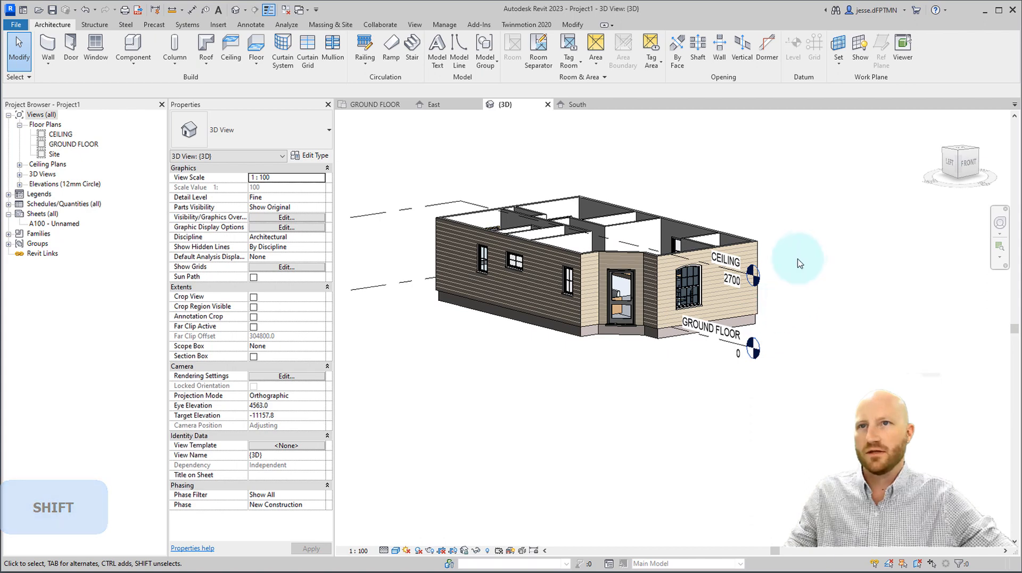
middle_click_drag(798, 263, 829, 326, "shift")
middle_click_drag(782, 285, 746, 346, "shift")
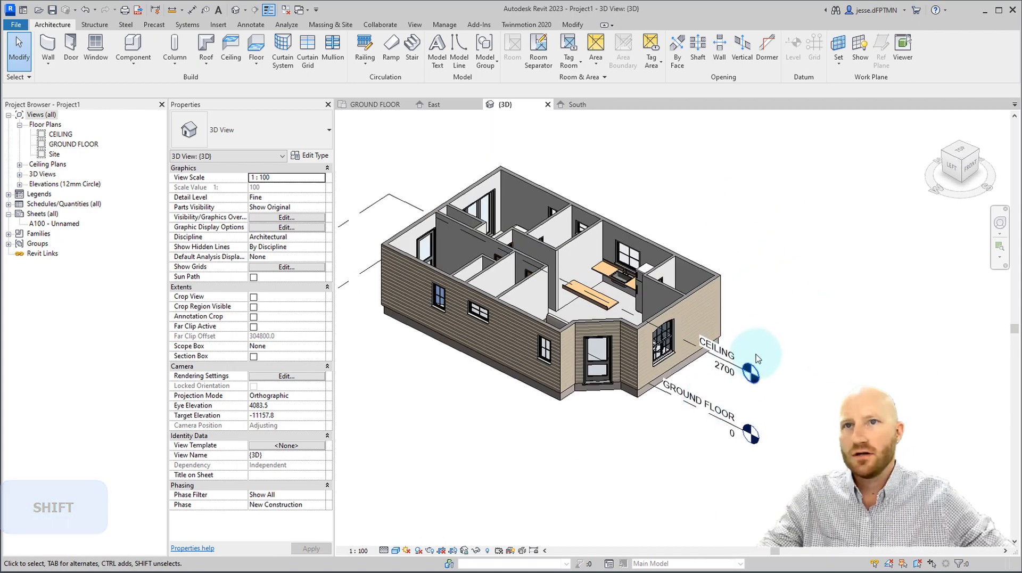
Step: Try stretching the ground floor level's extents outward past the building in the 3D view
left_click(720, 367)
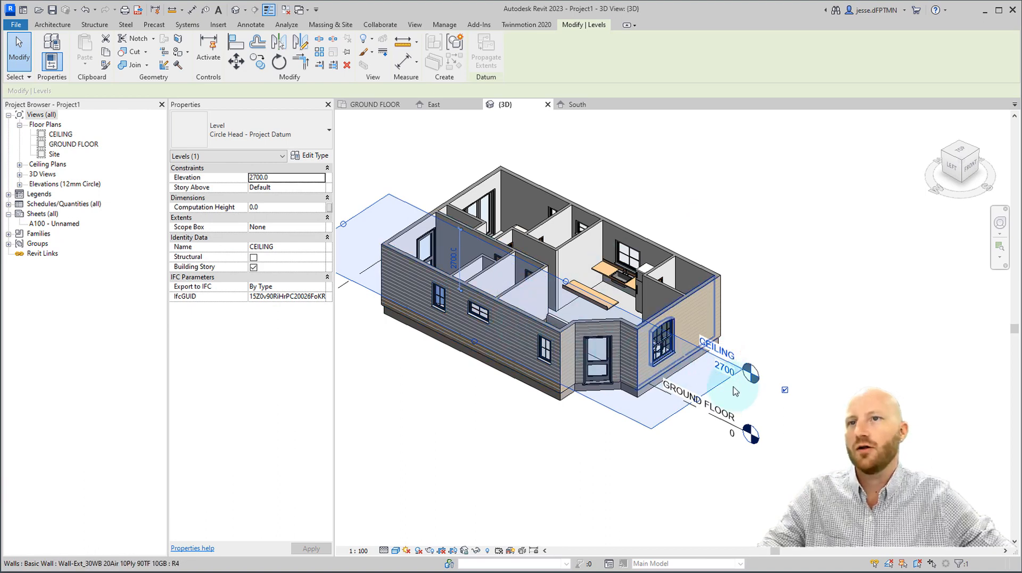
middle_click_drag(768, 356, 801, 407)
left_click(698, 449)
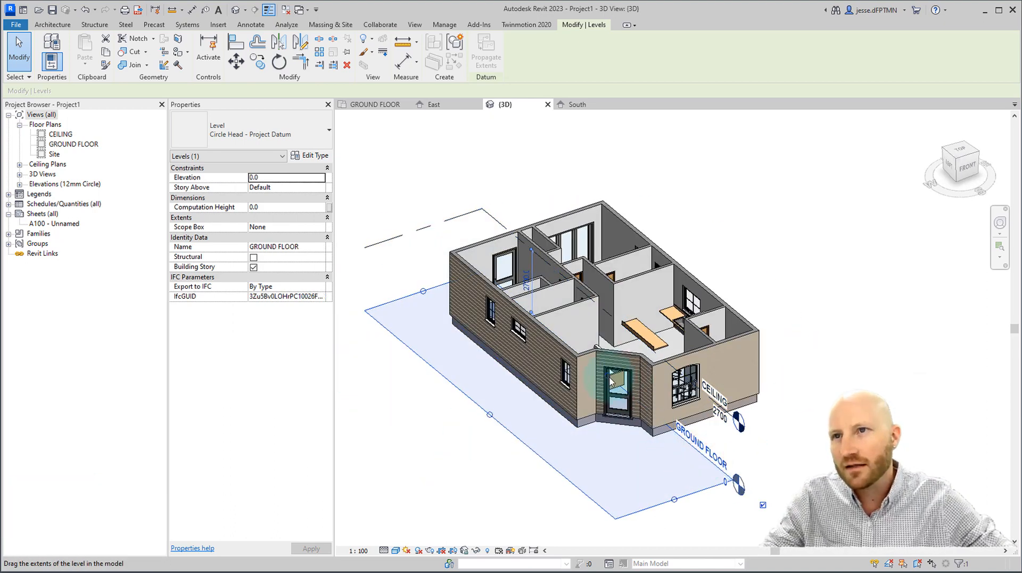
left_click_drag(608, 378, 724, 410)
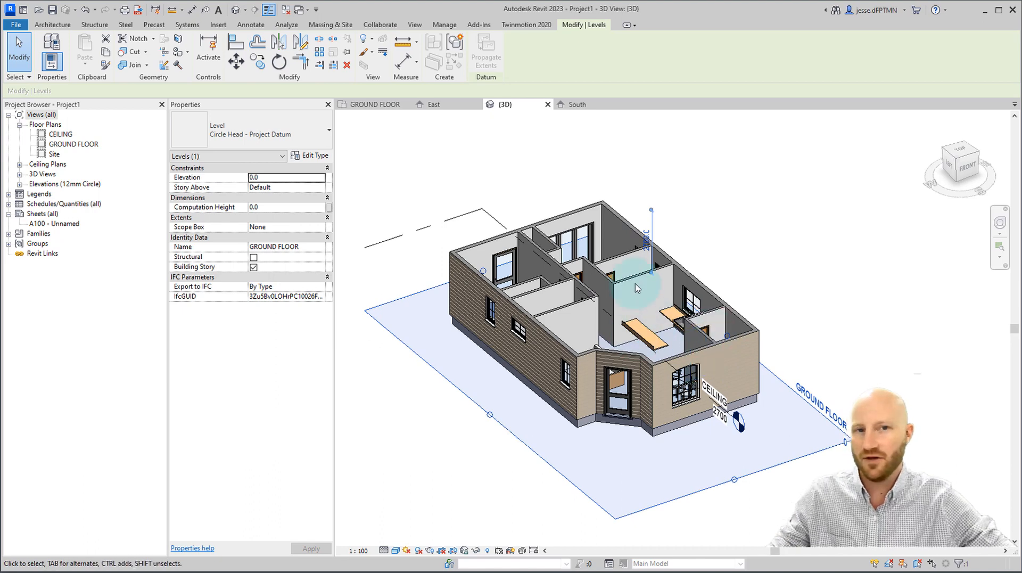
left_click(831, 306)
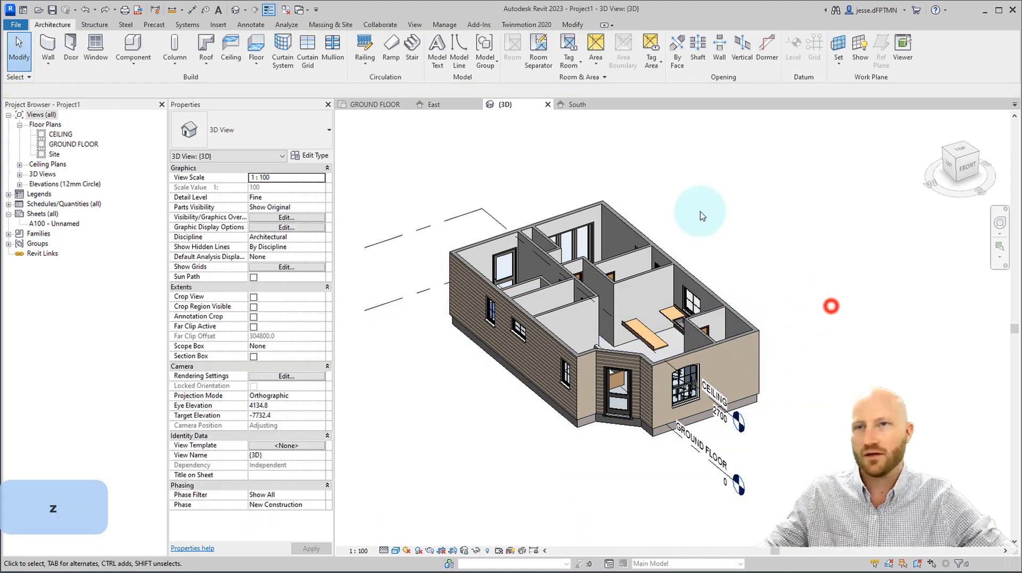
Step: In the South elevation, stretch both ends of the ground floor and ceiling levels outward past the sides of the building
left_click(384, 105)
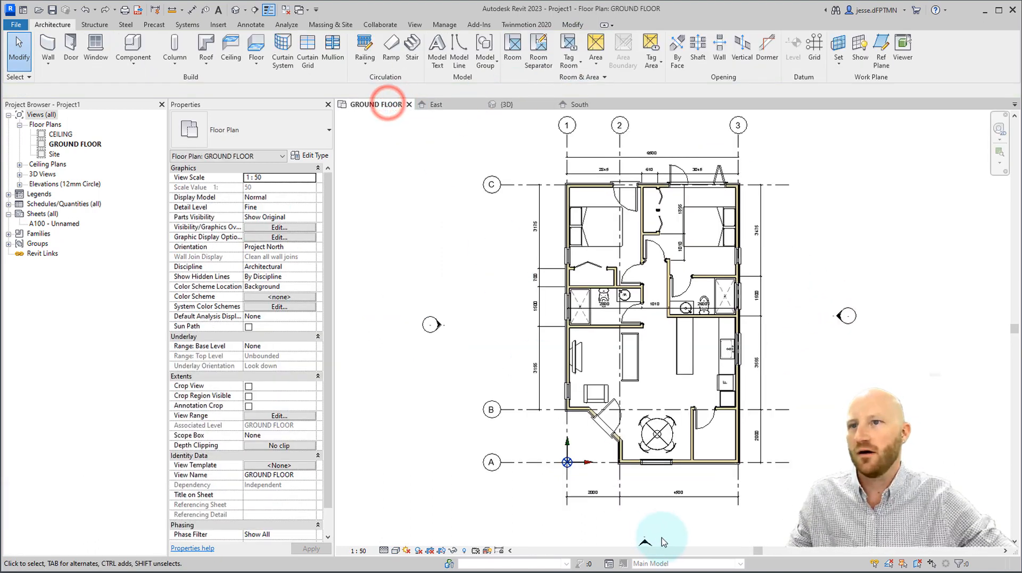
scroll(663, 541, "up", 2)
double_click(634, 468)
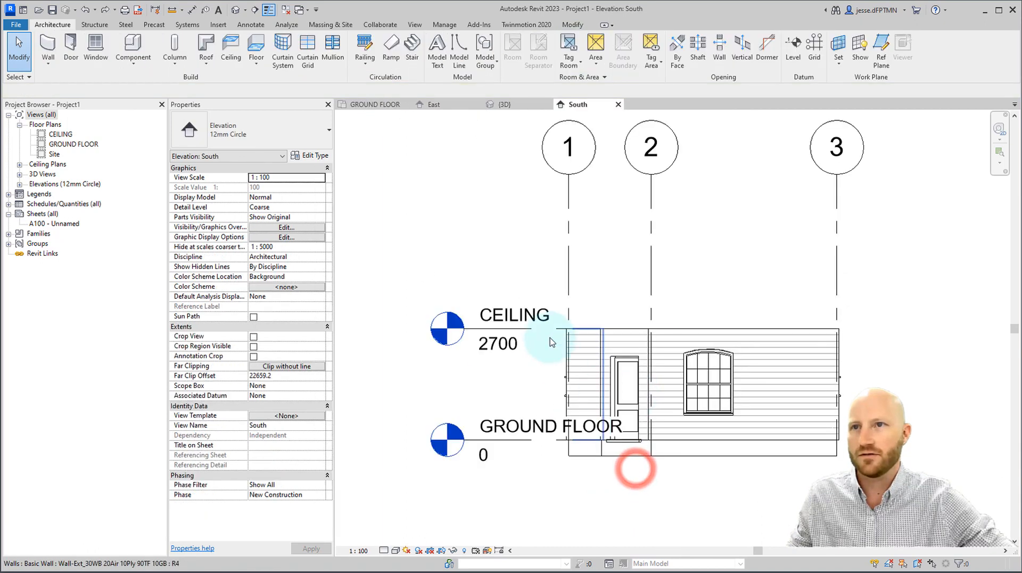
left_click(531, 330)
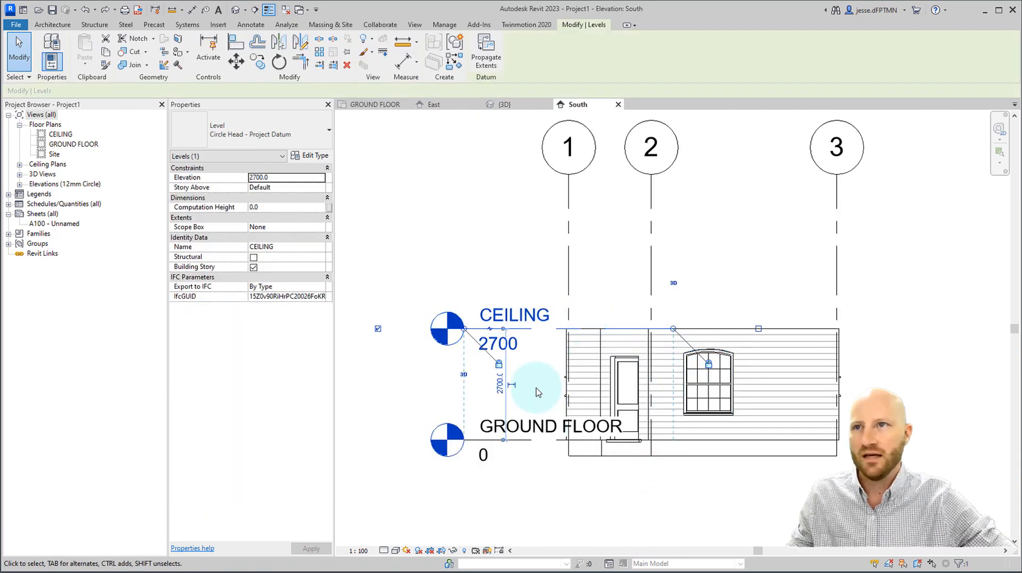
left_click(519, 429)
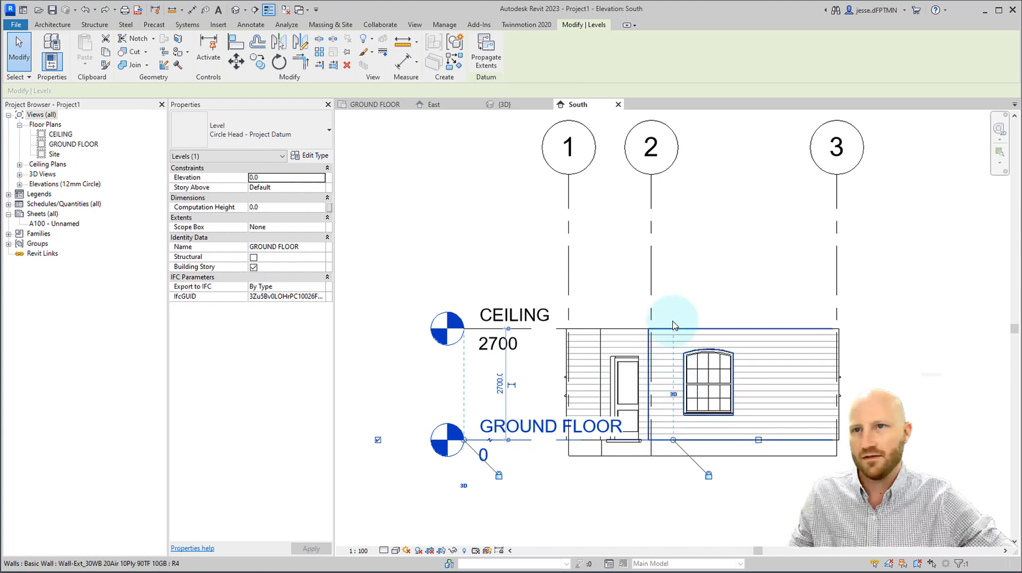
left_click_drag(673, 440, 950, 440)
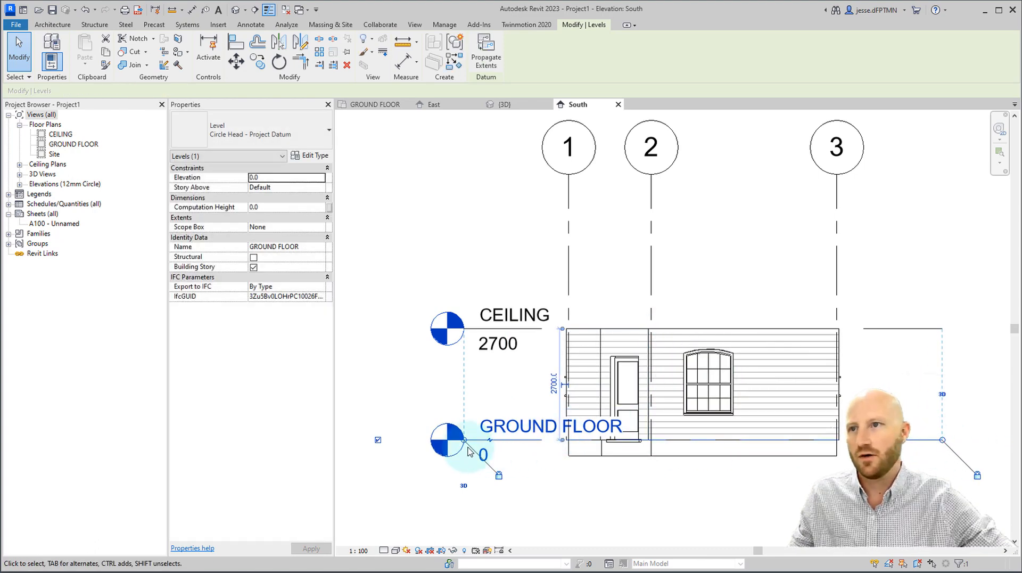
left_click_drag(465, 442, 442, 440)
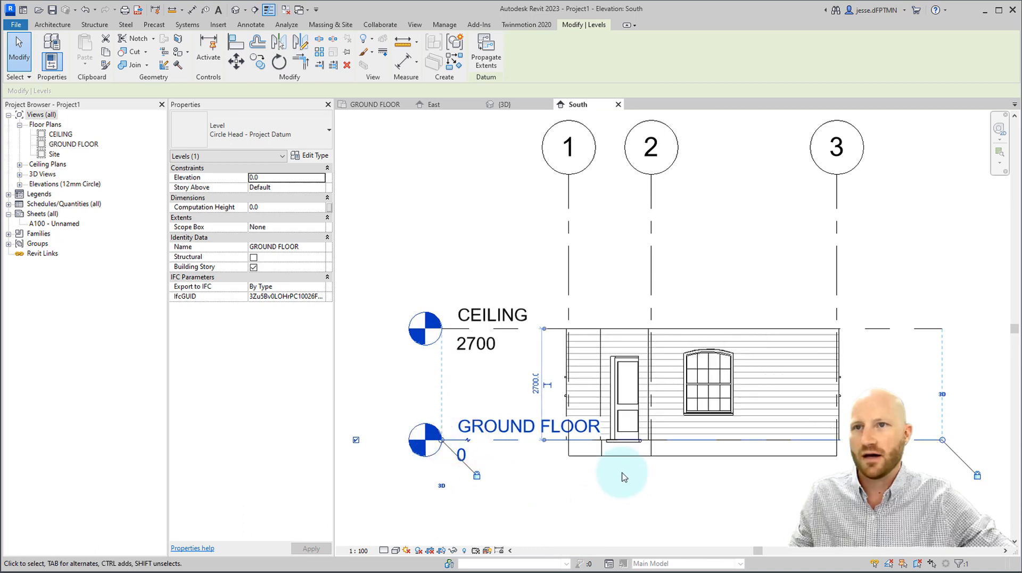
scroll(598, 466, "down", 3)
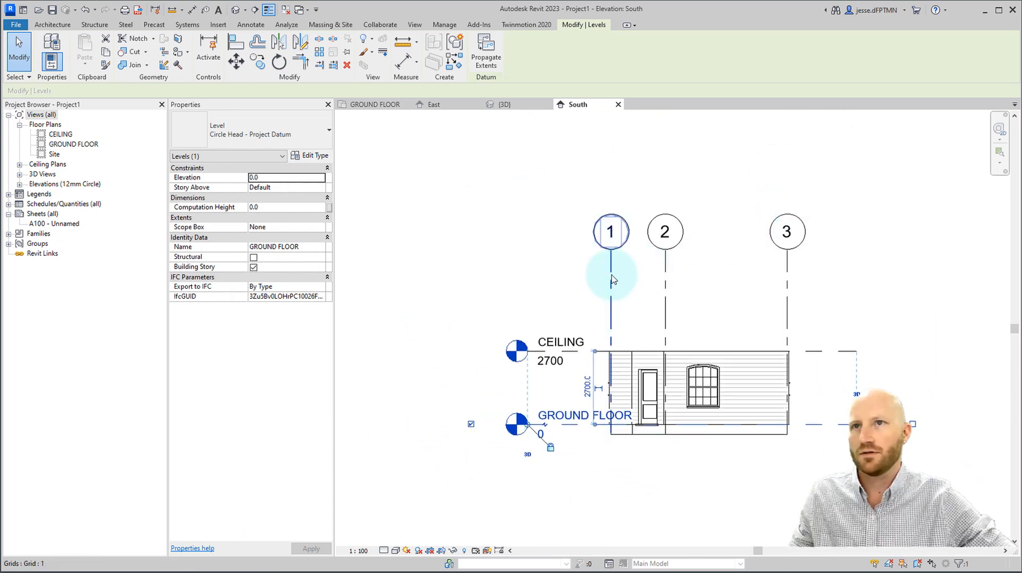
left_click(489, 280)
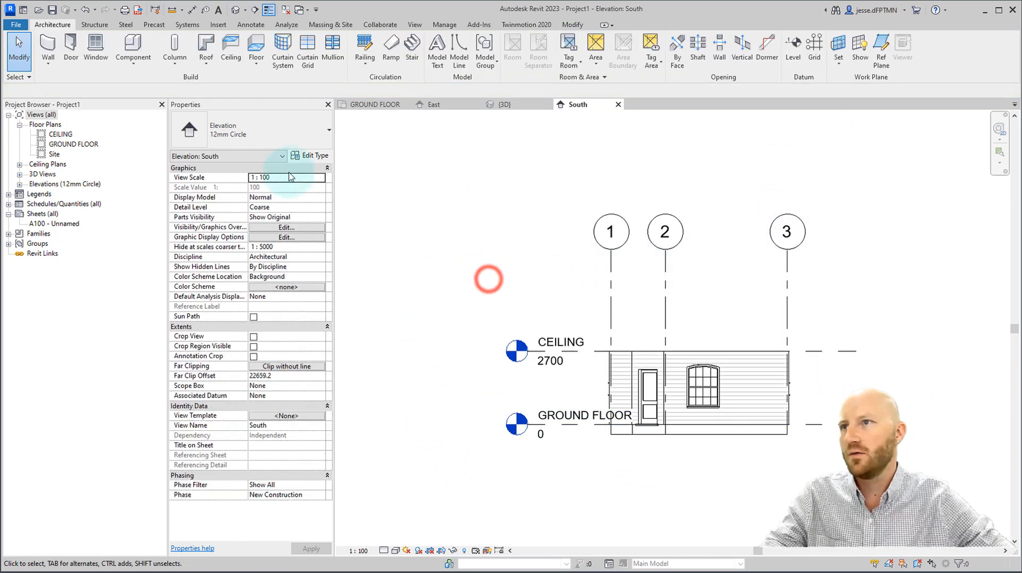
Step: Try a view scale of 1 : 50 on the South elevation alone, and undo it
left_click(293, 180)
left_click(262, 219)
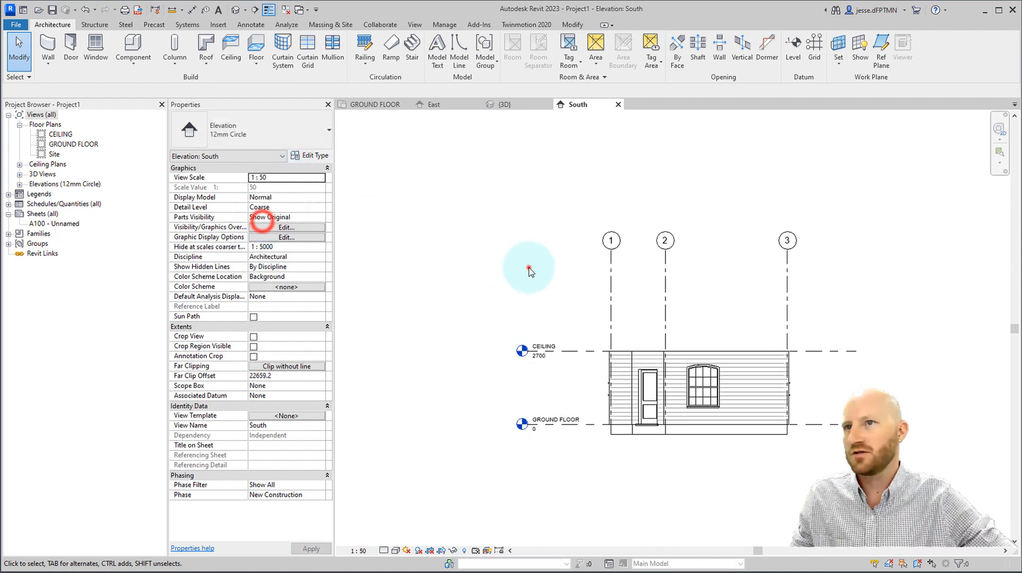
left_click(528, 267)
key("ctrl")
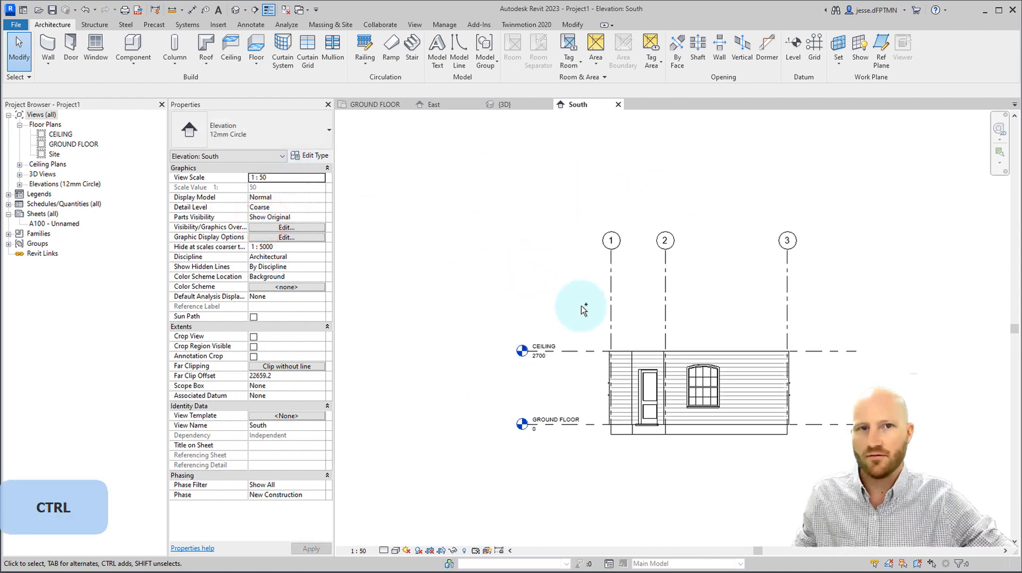
key("ctrl+z")
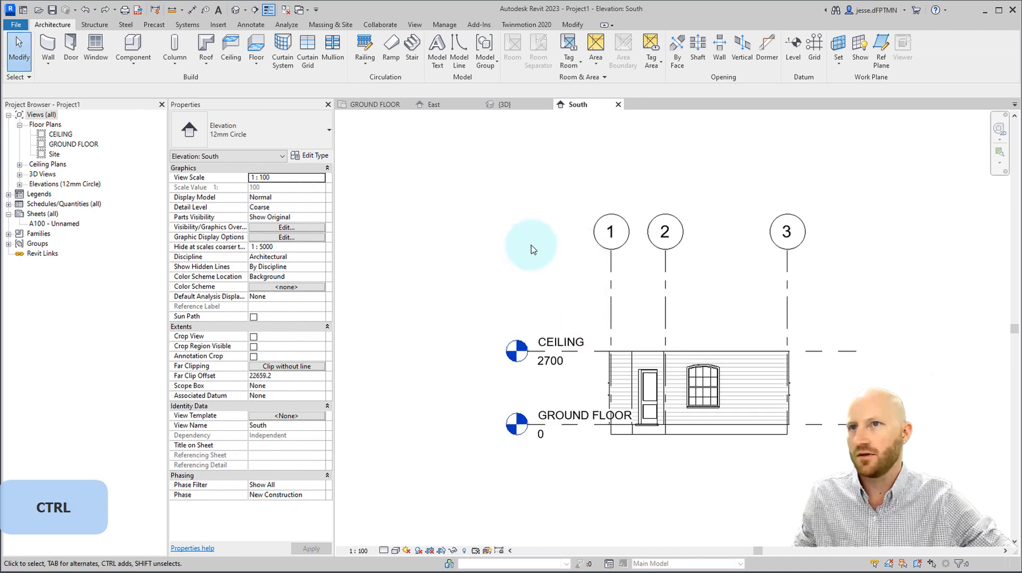
Step: Set the view scale of all four elevations to 1 : 50 together from the ground floor plan, and check the South elevation
left_click(376, 107)
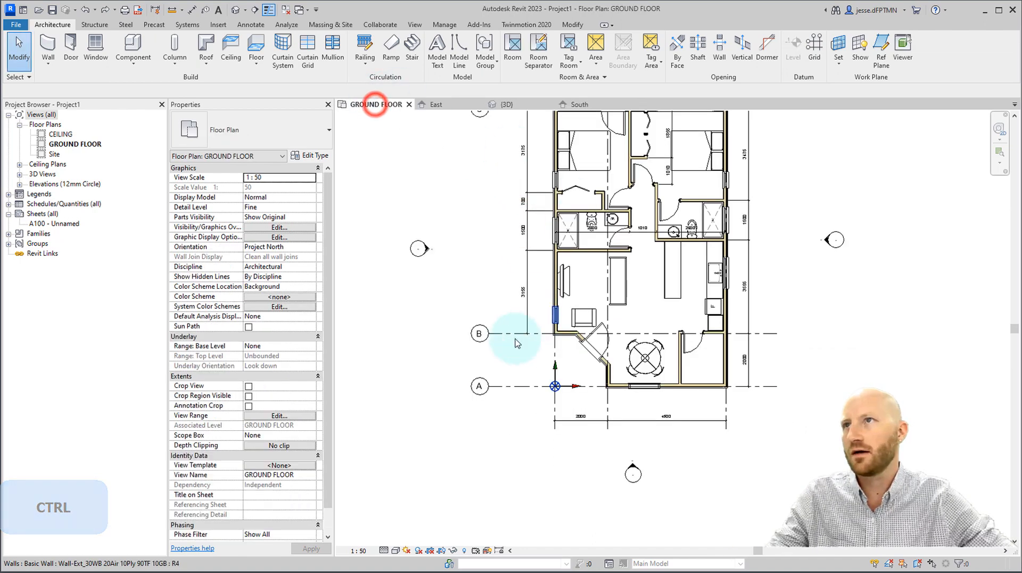
left_click(633, 465)
left_click(419, 248, "ctrl")
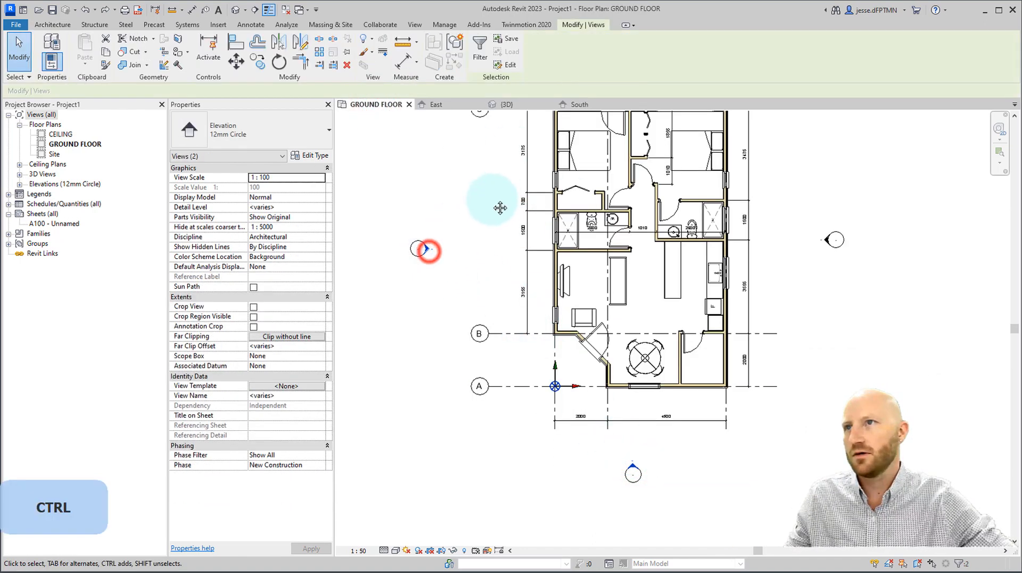
scroll(559, 175, "up", 3, "ctrl")
left_click(600, 142, "ctrl")
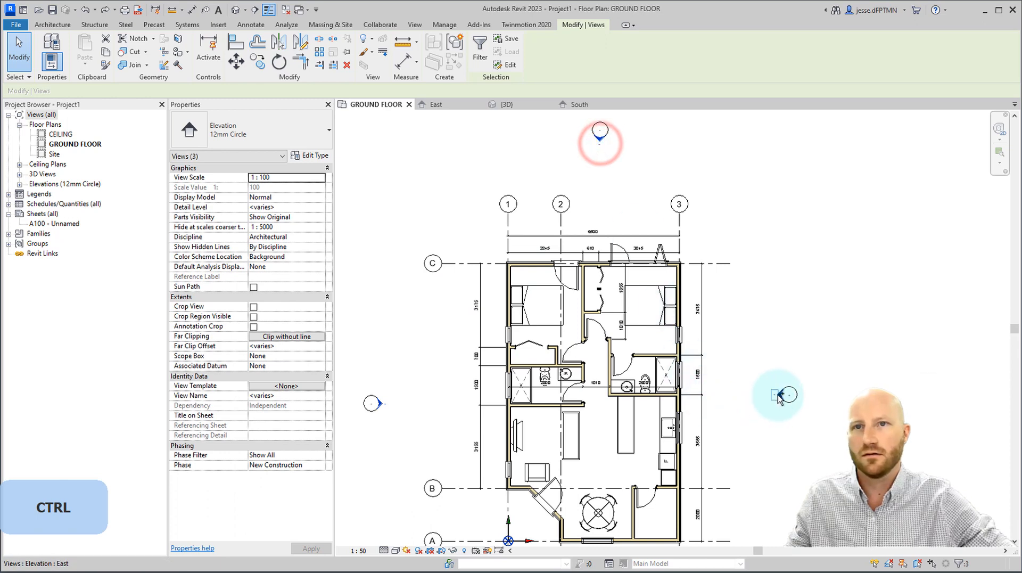
left_click(779, 395, "ctrl")
scroll(761, 412, "down", 2, "ctrl")
left_click(320, 178)
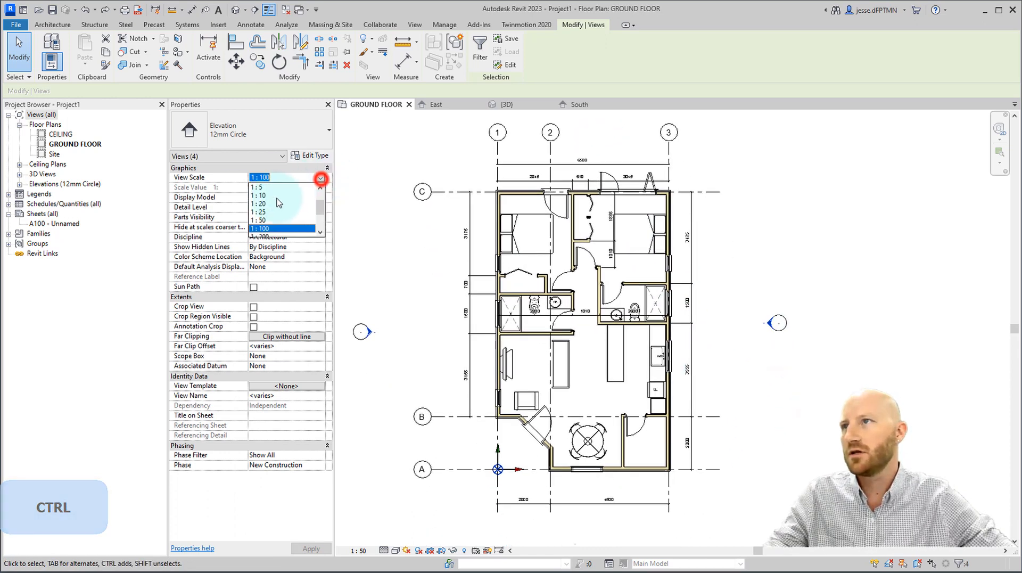
left_click(261, 217)
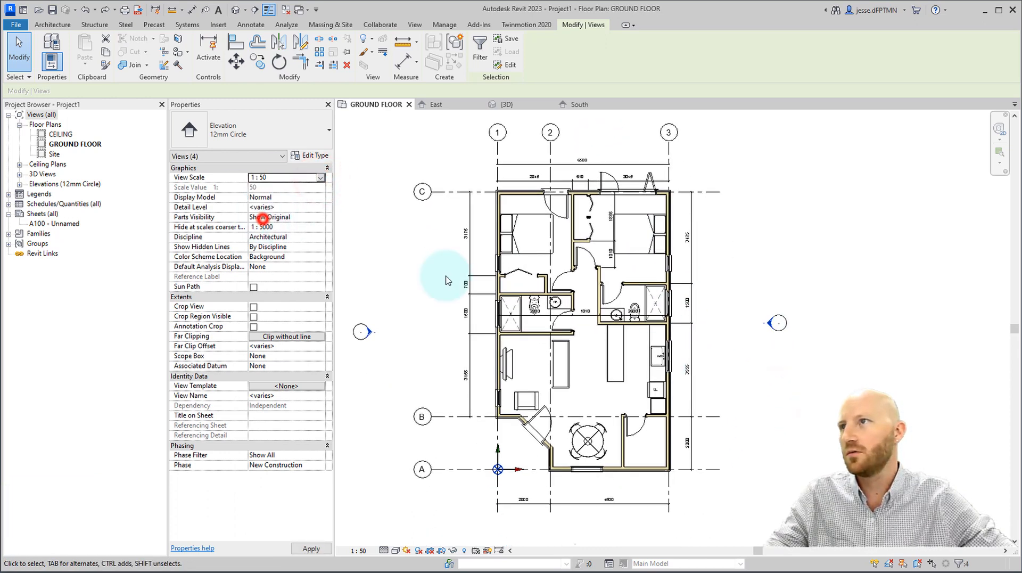
left_click(760, 399)
scroll(852, 402, "down", 2)
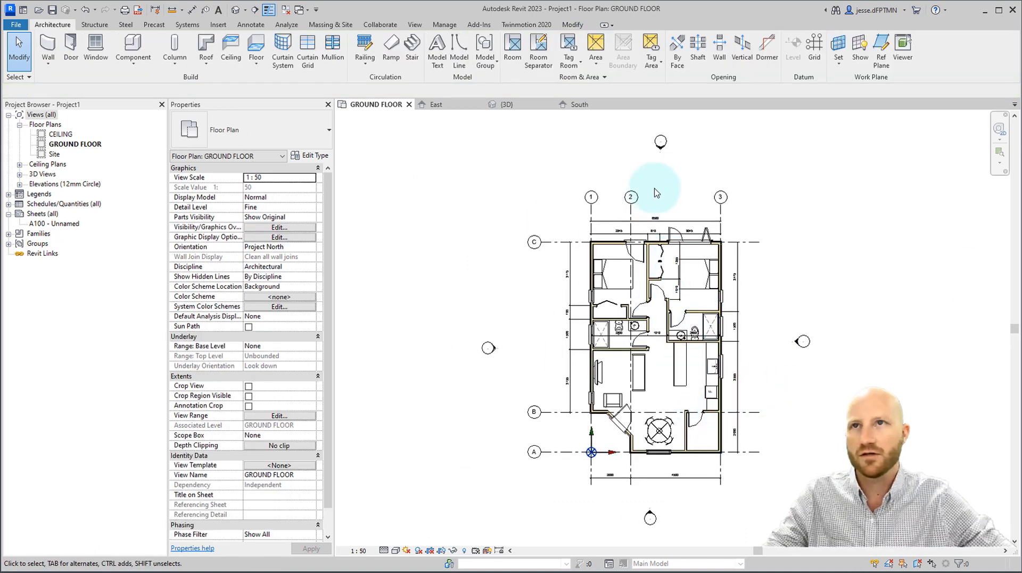
double_click(650, 512)
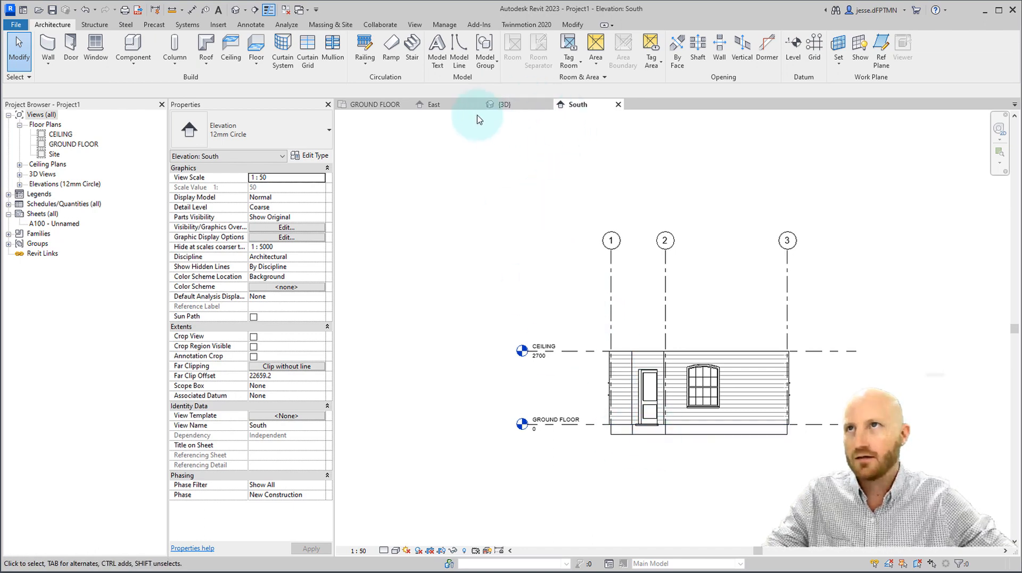
left_click(379, 105)
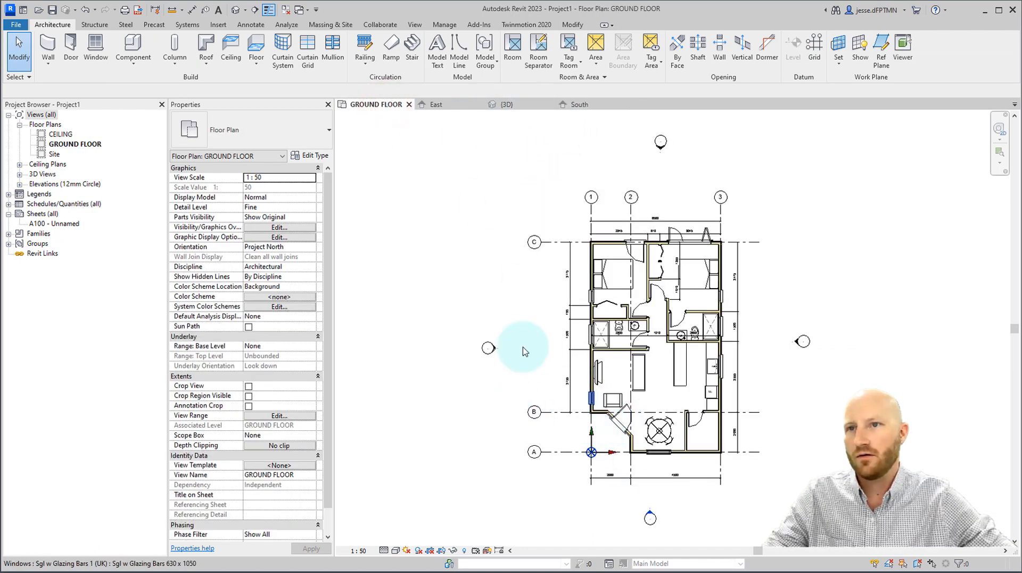
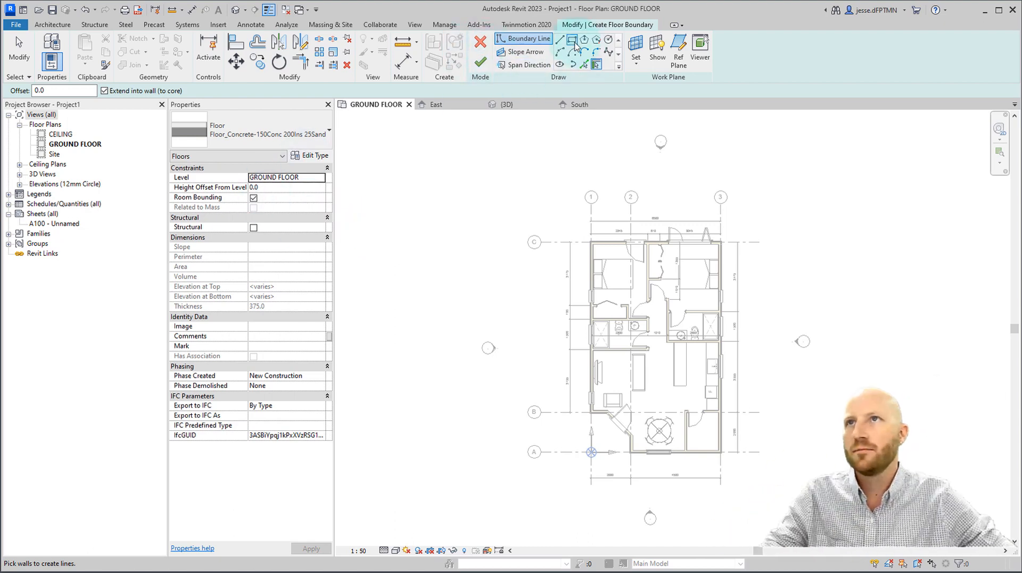
Step: Pick floor boundary lines along grids 1, 2, A and B and along the diagonal entry wall
left_click(584, 65)
scroll(587, 434, "up", 3)
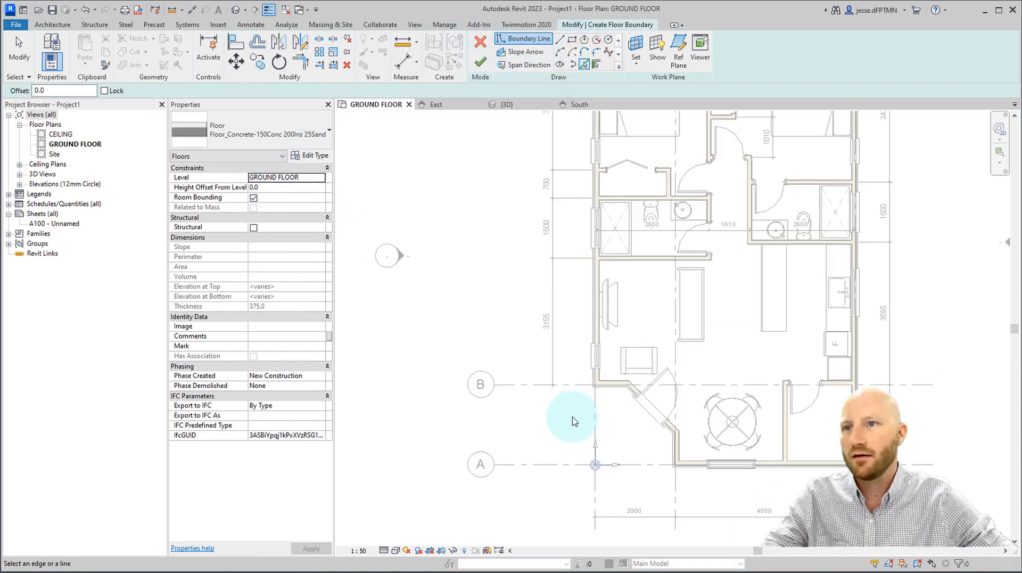
left_click(631, 384)
left_click(595, 416)
left_click(640, 465)
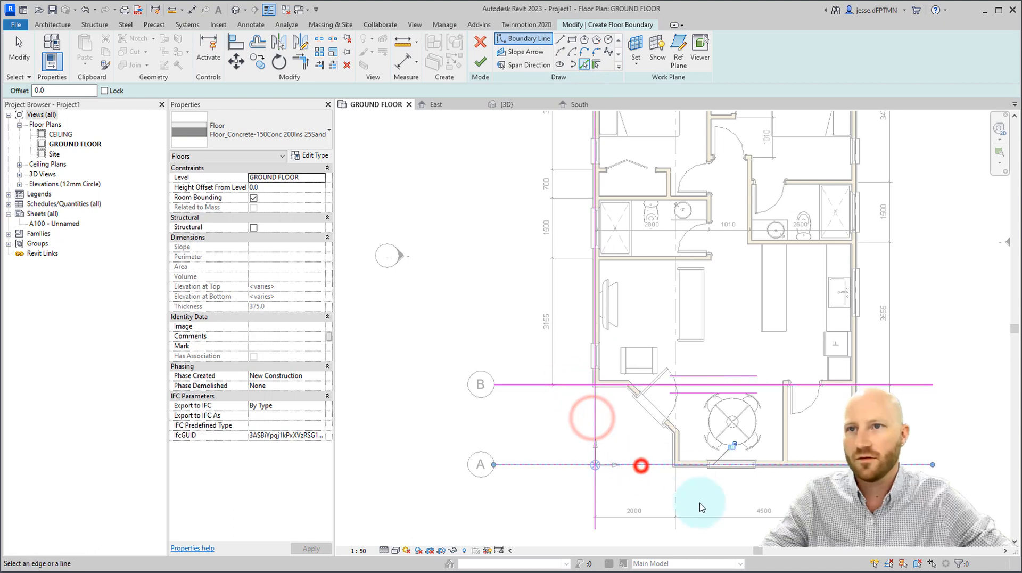
left_click(675, 497)
scroll(665, 423, "up", 5)
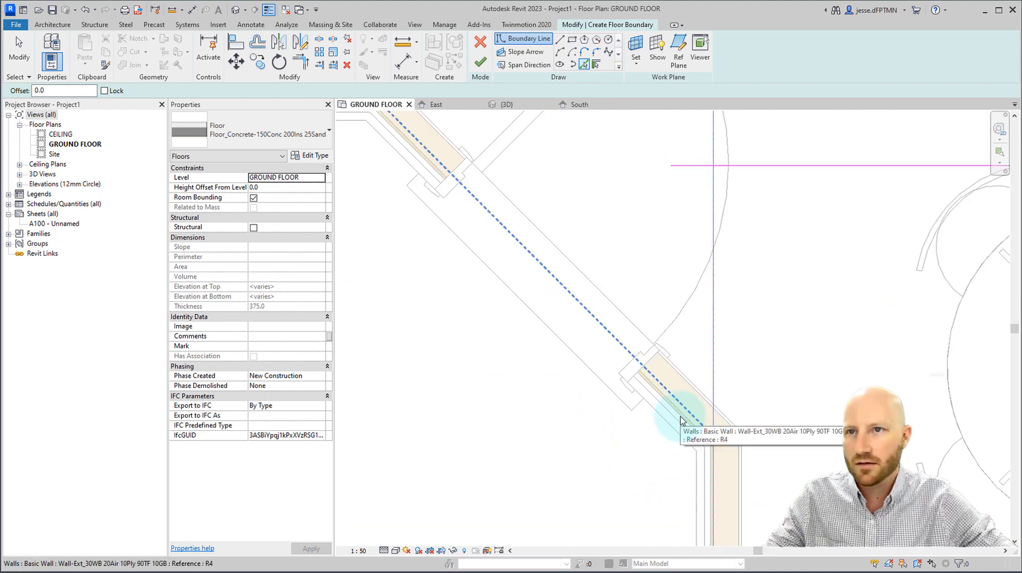
key("Tab")
key("Tab")
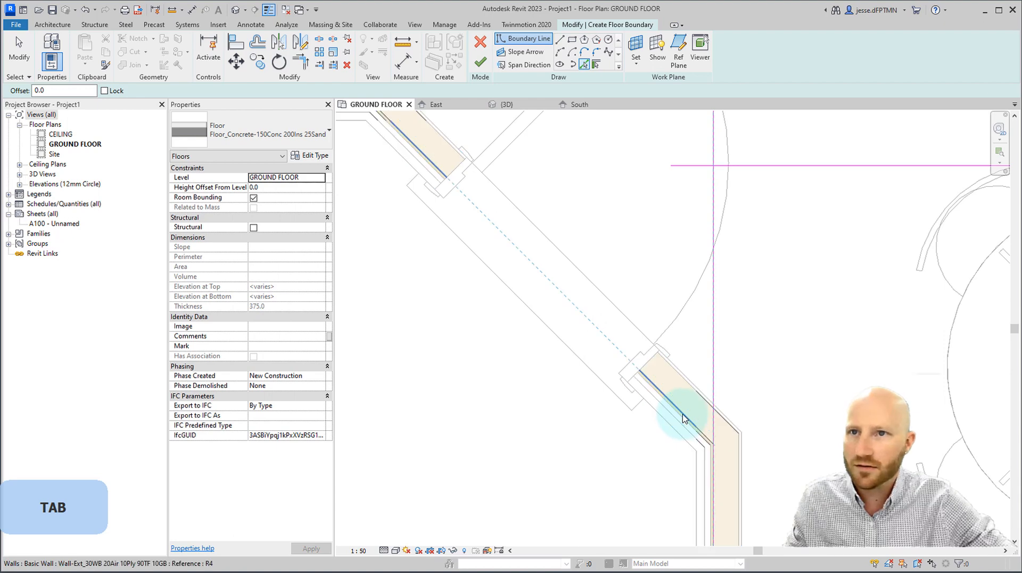
scroll(671, 383, "down", 3)
Step: Trim the picked boundary lines into a closed loop around the recessed corner outside the diagonal entry door
key("Escape")
key("t")
key("r")
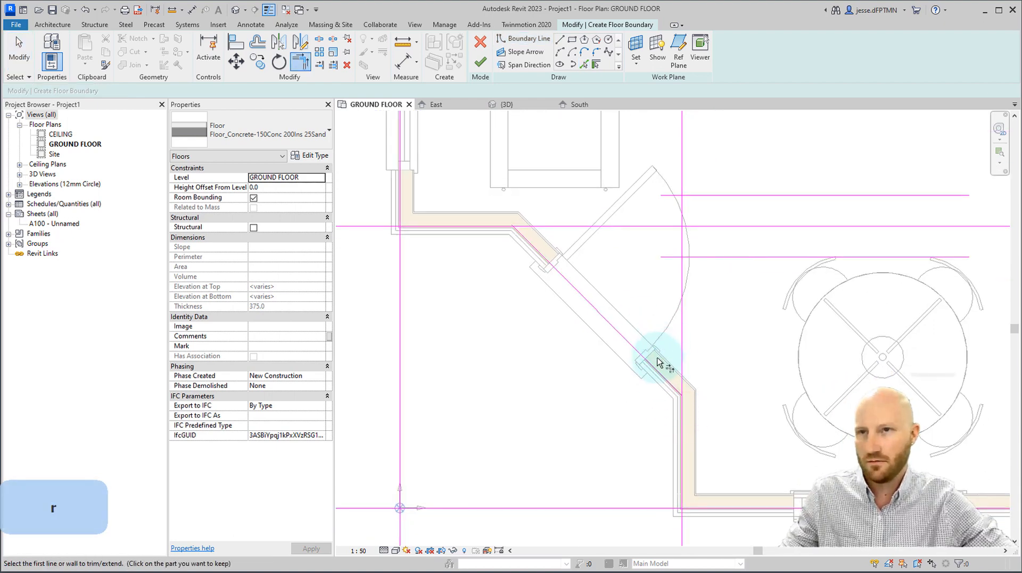
left_click(660, 374)
left_click(681, 430)
left_click(543, 252)
left_click(495, 225)
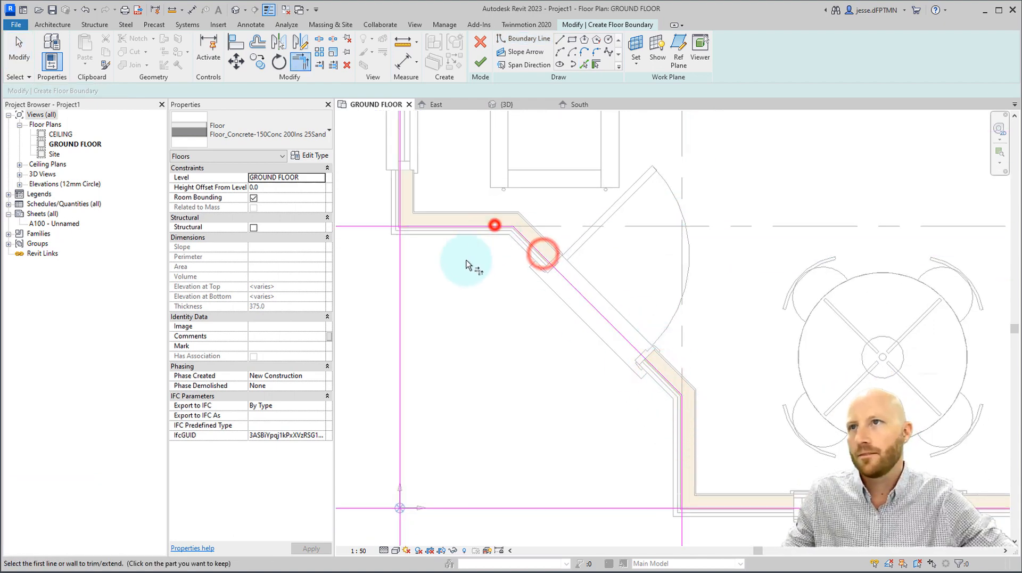
middle_click_drag(413, 308, 445, 286)
left_click(433, 276)
left_click(453, 209)
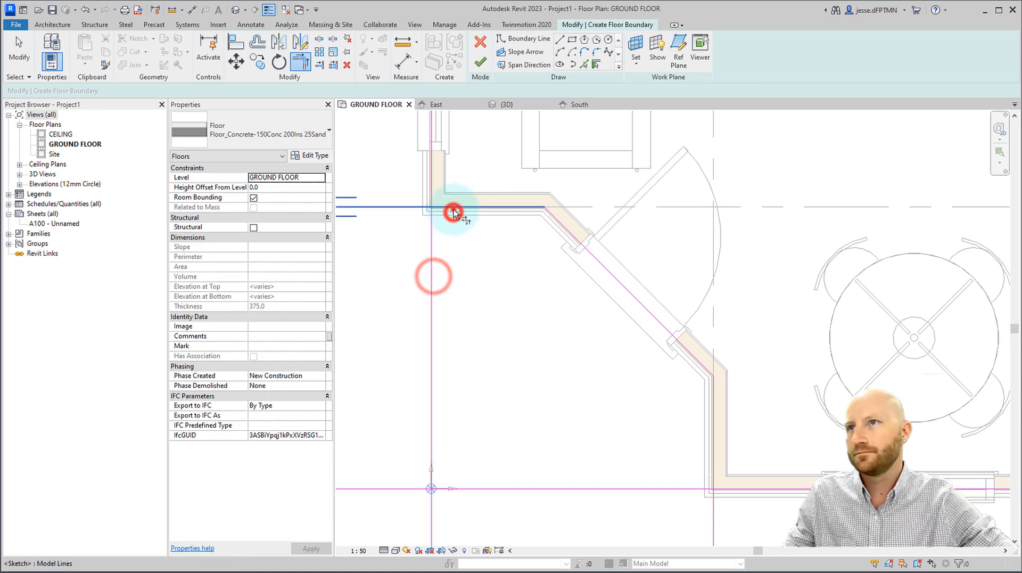
middle_click_drag(433, 231, 420, 106)
left_click(419, 333)
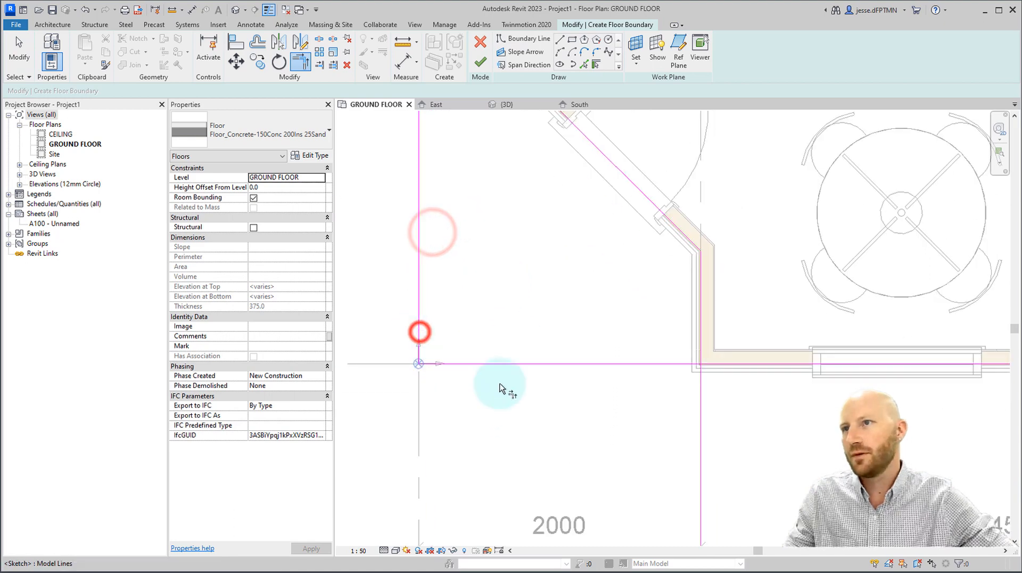
left_click(672, 367)
left_click(701, 342)
scroll(687, 314, "down", 2)
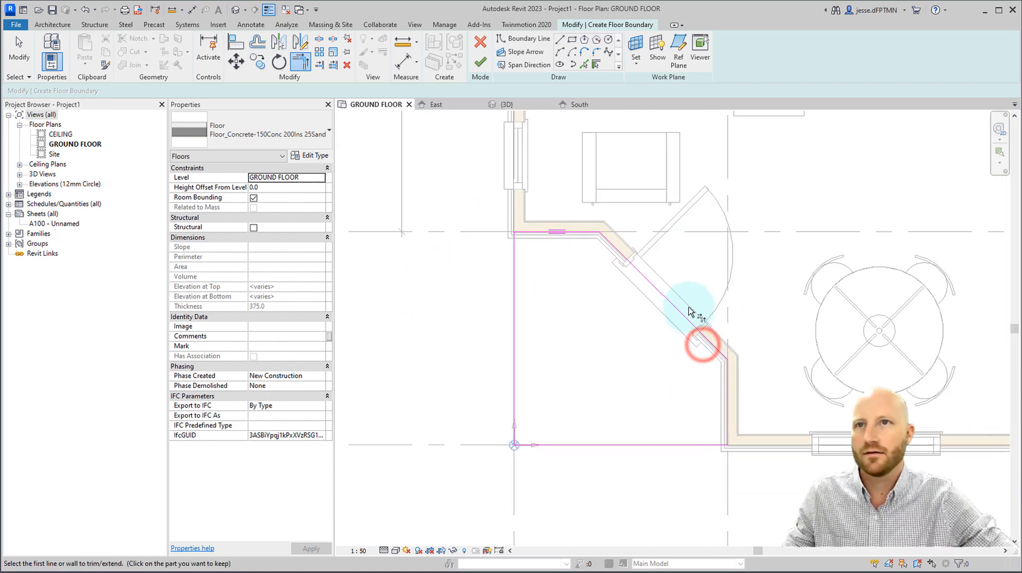
Step: Finish the entry floor sketch and set the floor's height offset from level to -100
key("Escape")
left_click(480, 63)
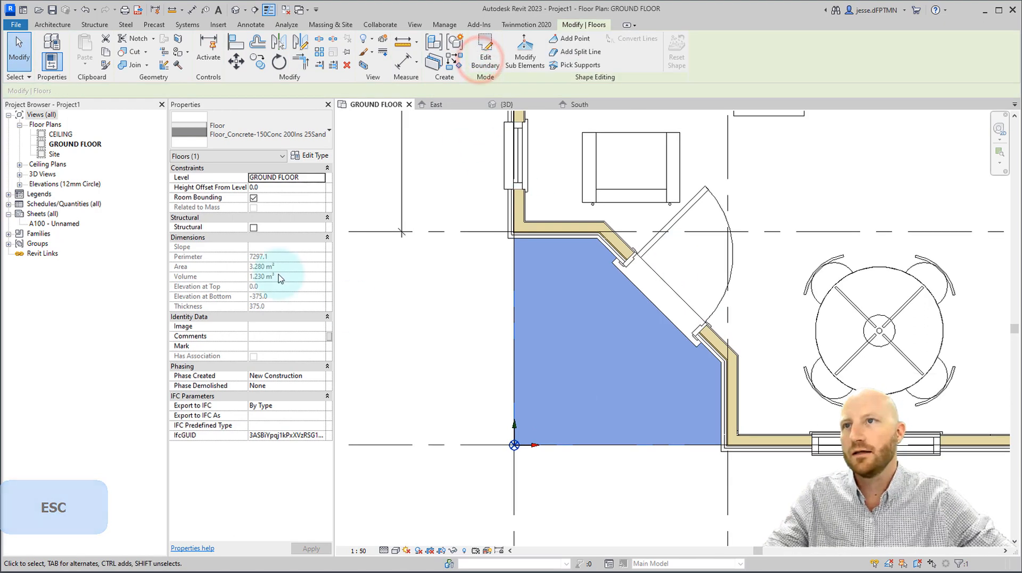
left_click(280, 188)
type("-10")
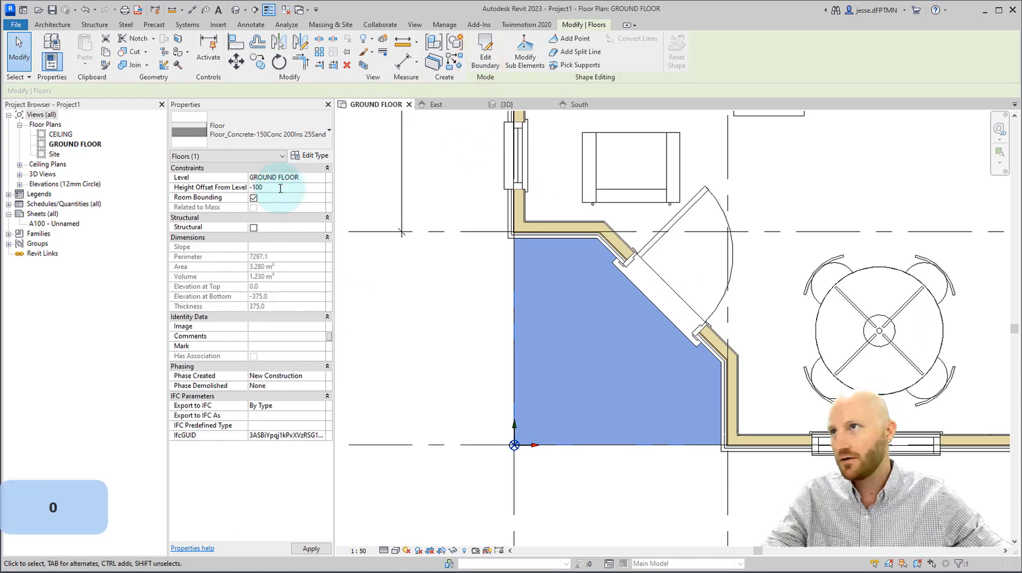
left_click(406, 346)
scroll(413, 262, "down", 2)
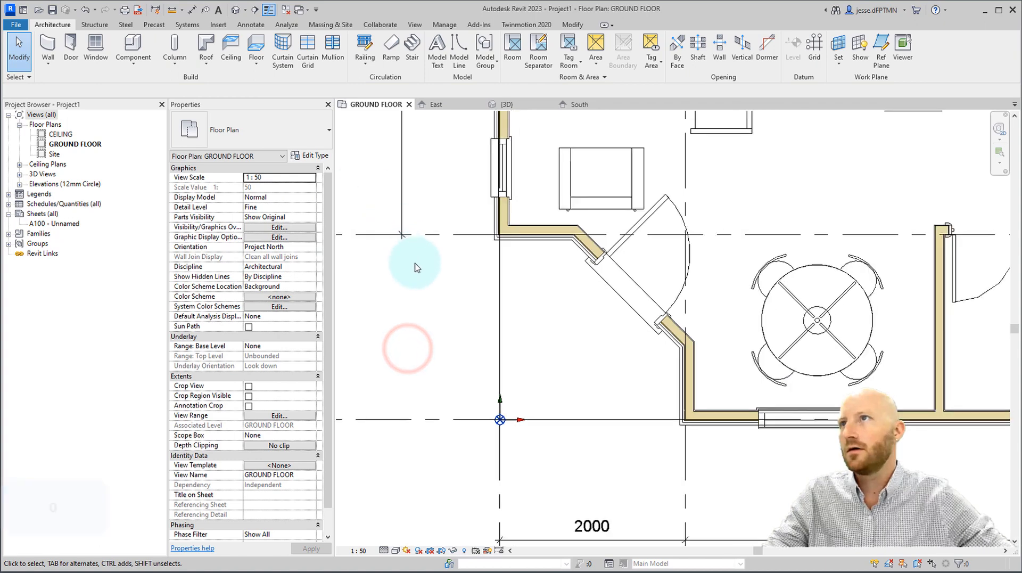
Step: Duplicate the 450x450mm rectangular architectural column type and name the copy 180x180mm
left_click(181, 63)
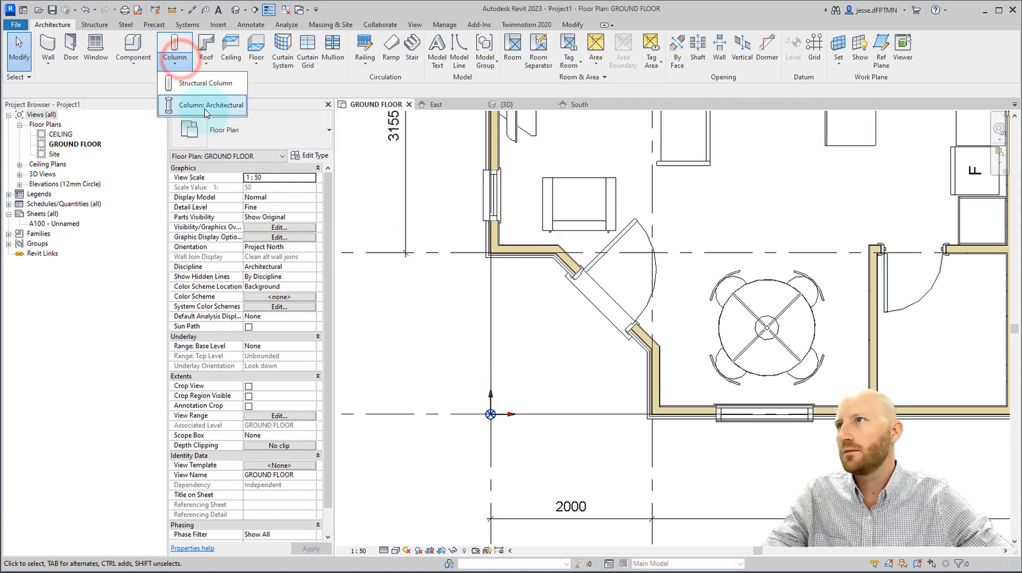
left_click(200, 103)
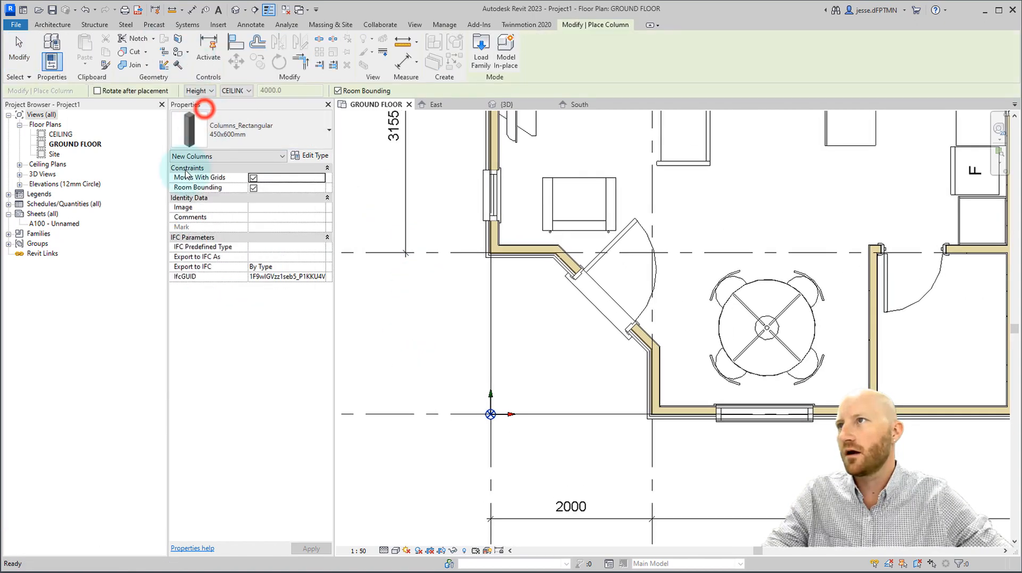
left_click(9, 233)
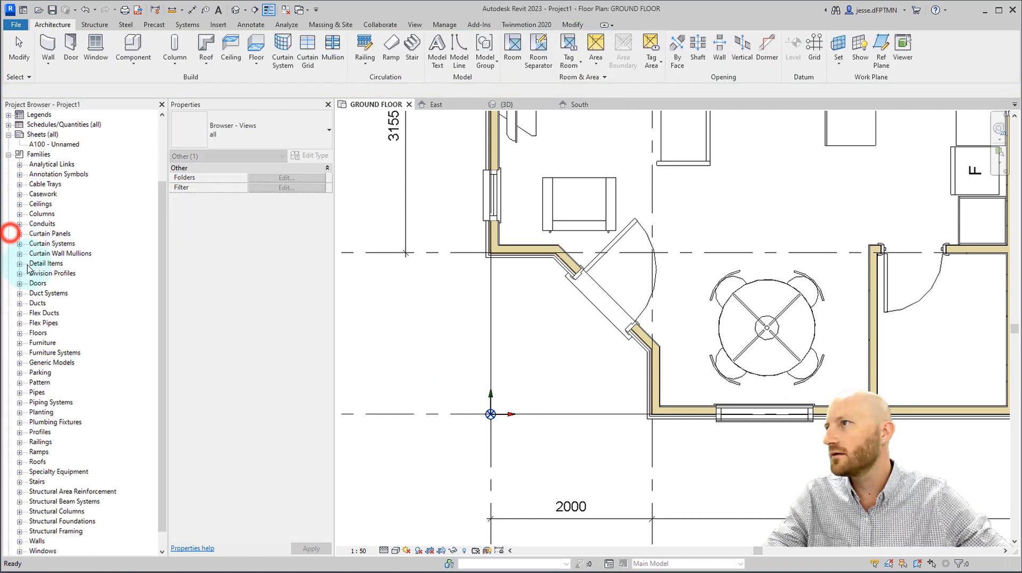
left_click(19, 214)
left_click(64, 234)
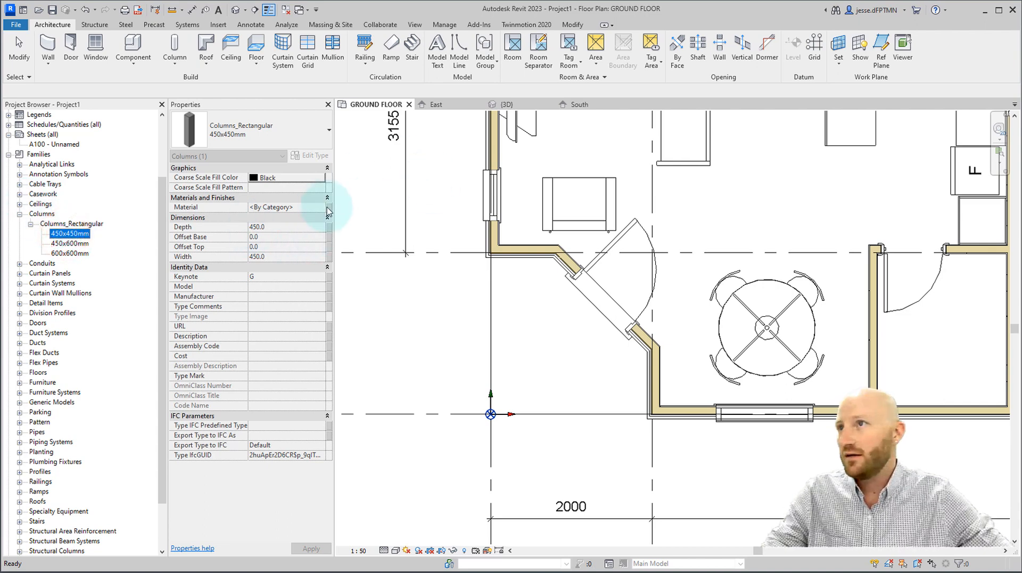
right_click(80, 234)
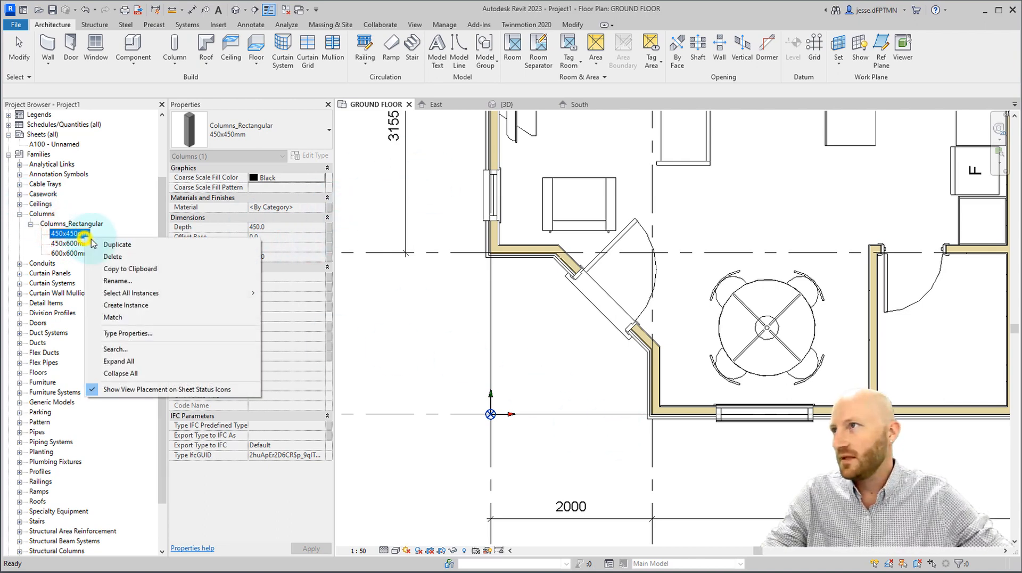
left_click(119, 242)
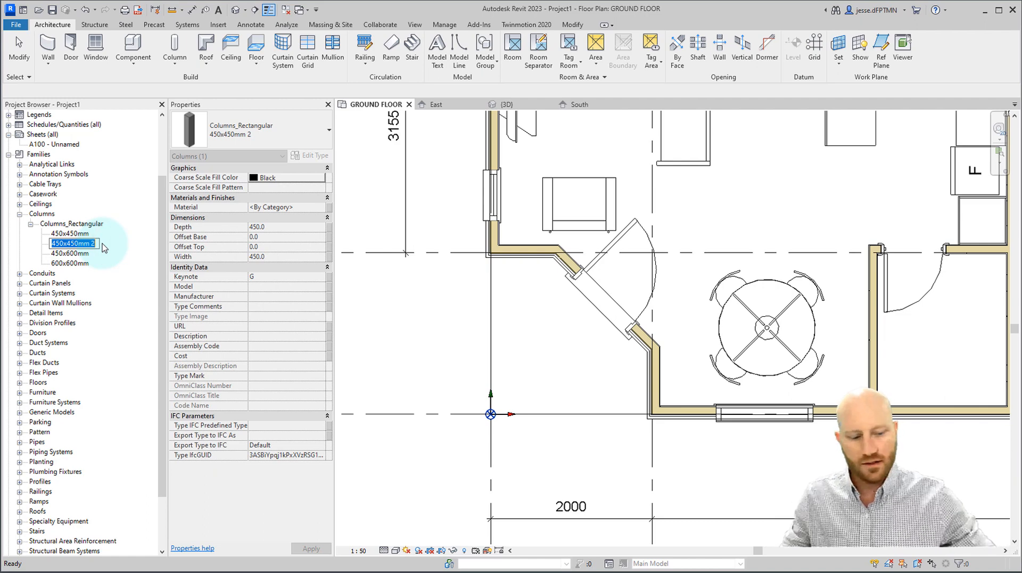
type("180x180")
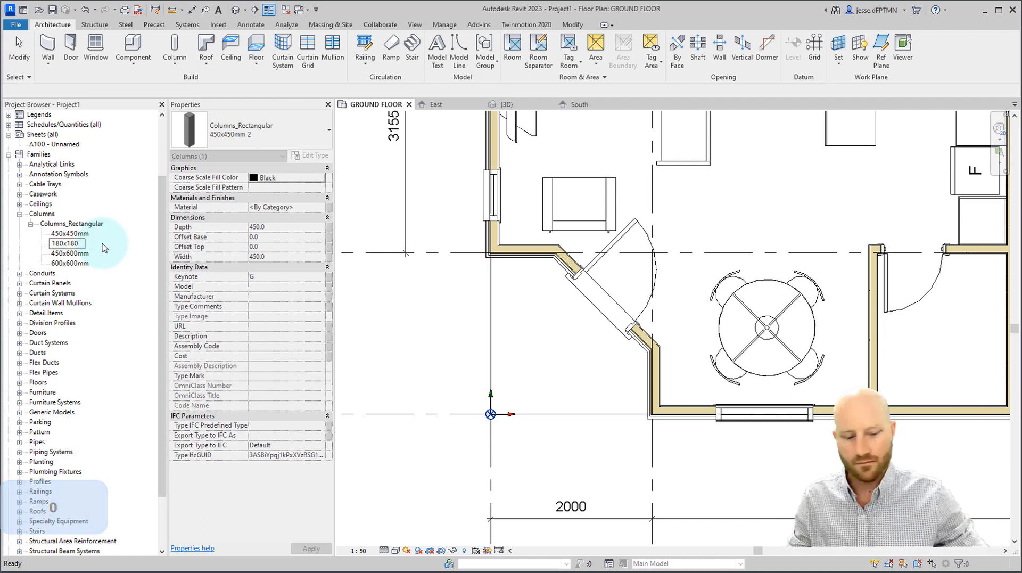
key("Left")
key("Left")
key("Left")
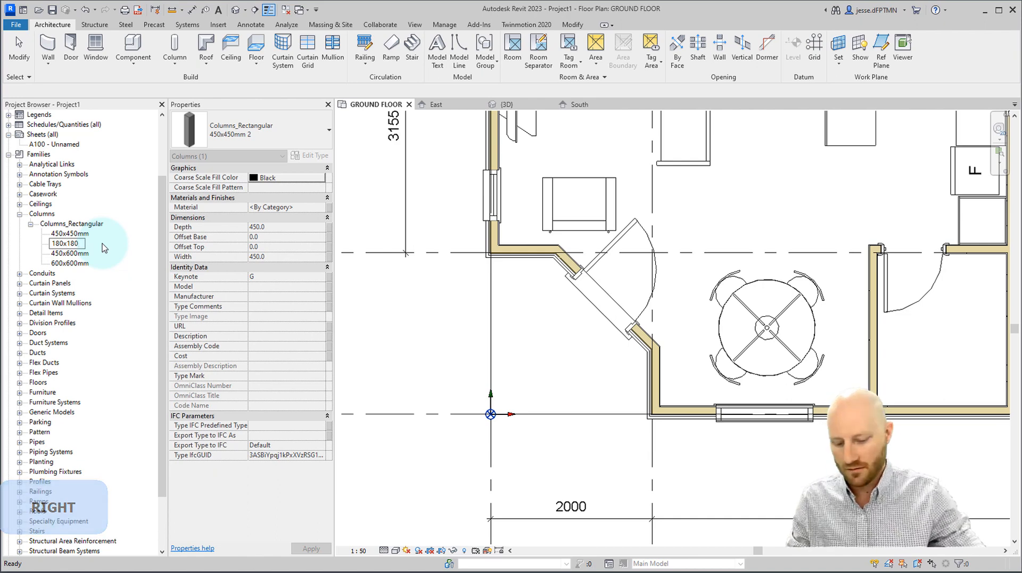
type("mm")
left_click(108, 259)
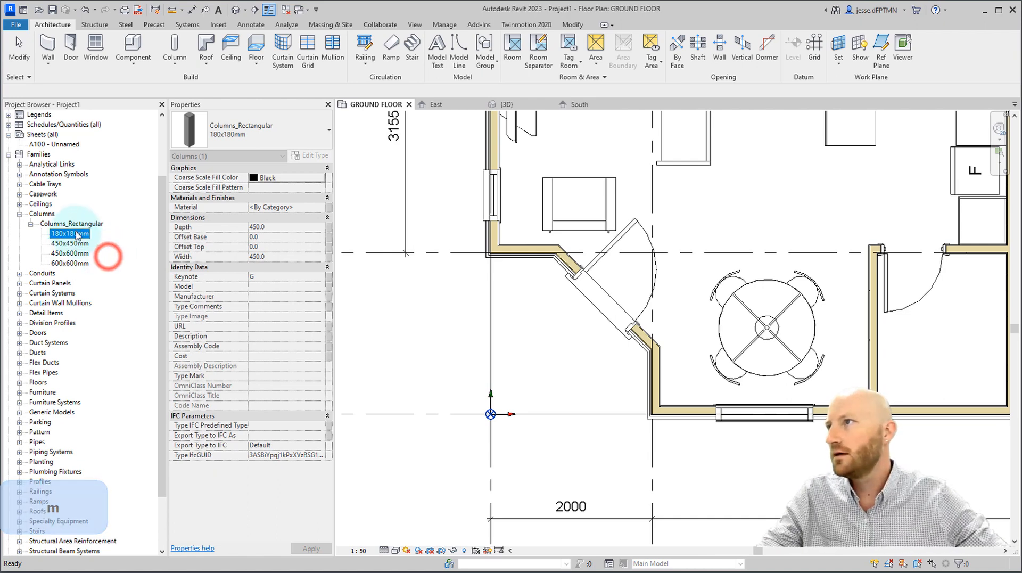
Step: Set the depth and width of the 180x180mm column type to 180
right_click(78, 233)
left_click(118, 326)
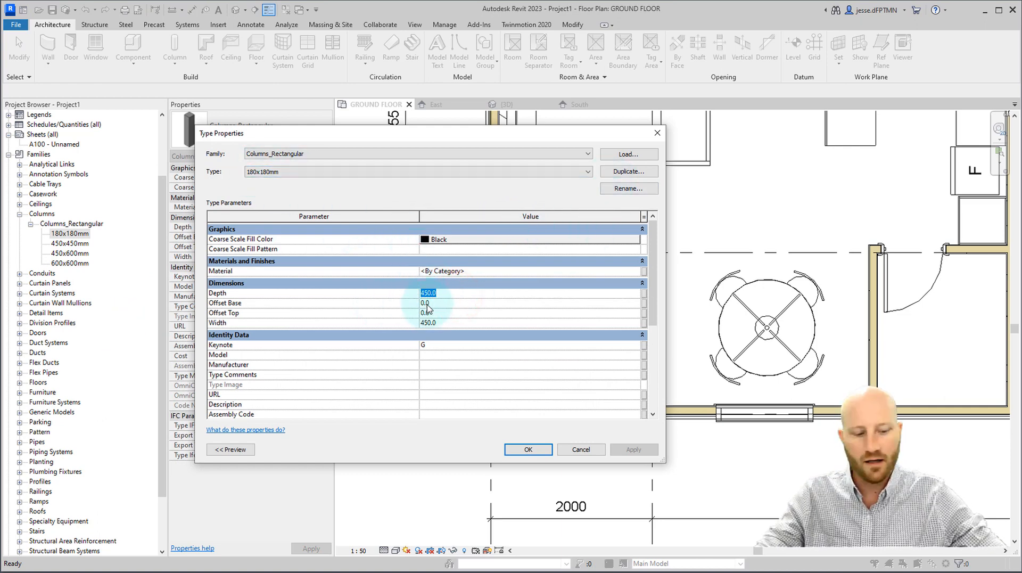
type("180")
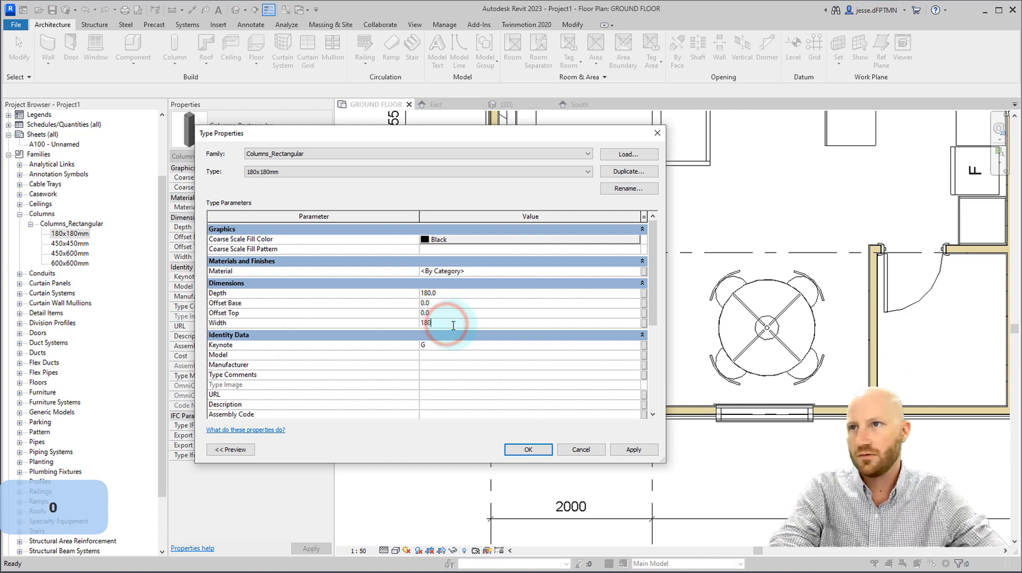
left_click(538, 450)
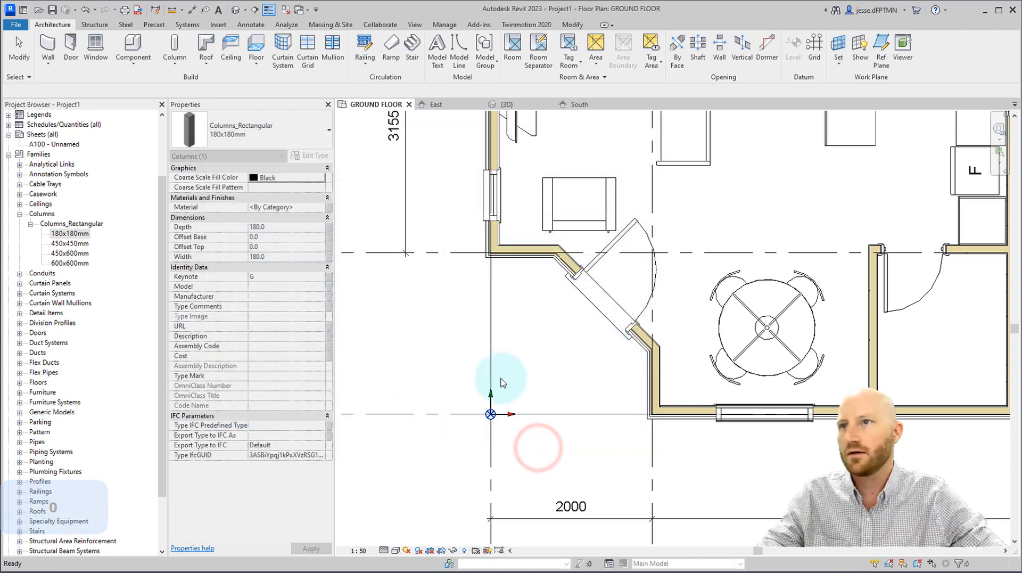
Step: Place a 180x180mm architectural column on the entry porch near the intersection of grids 1 and A
left_click(175, 61)
left_click(193, 106)
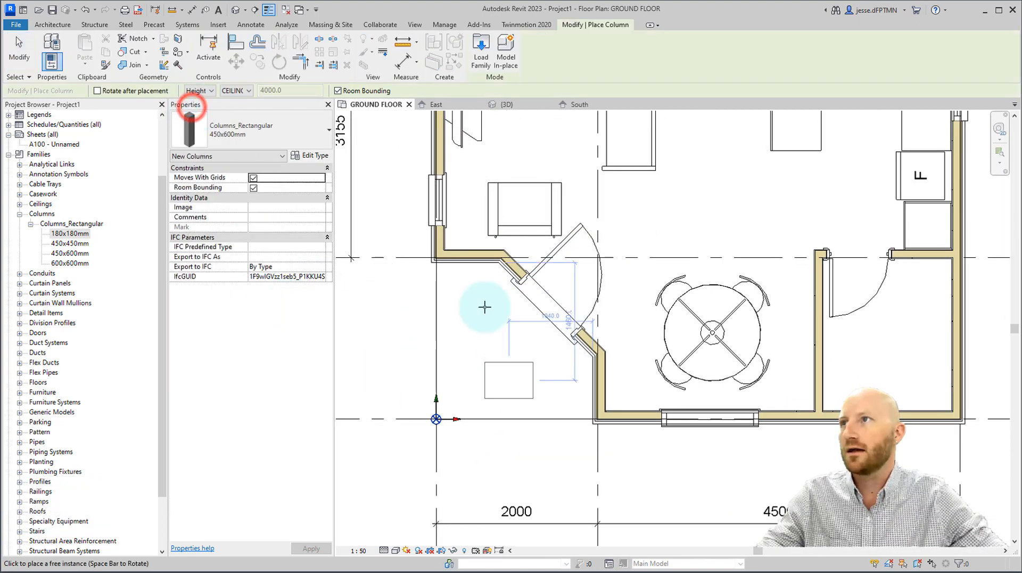
left_click(244, 127)
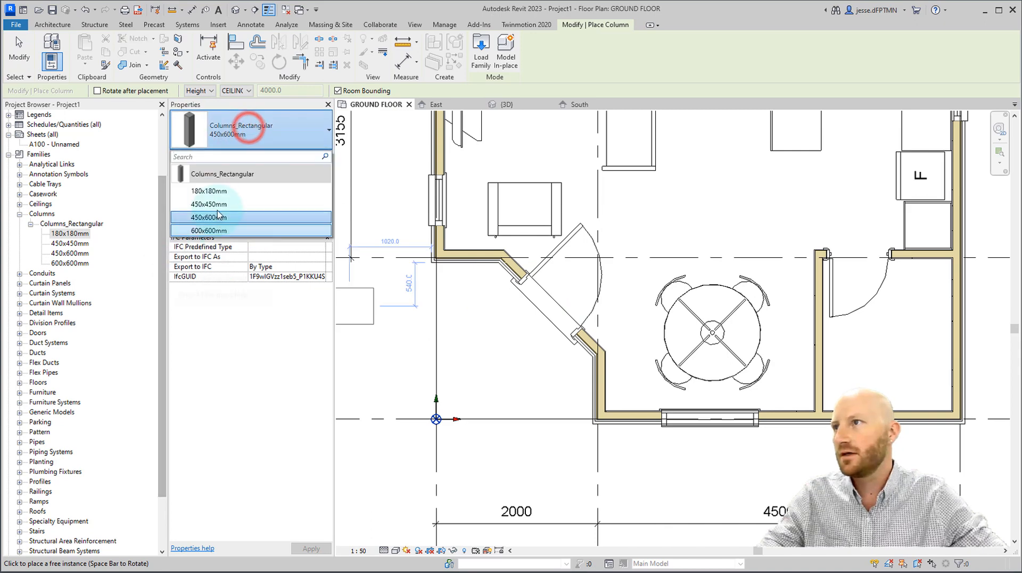
left_click(210, 188)
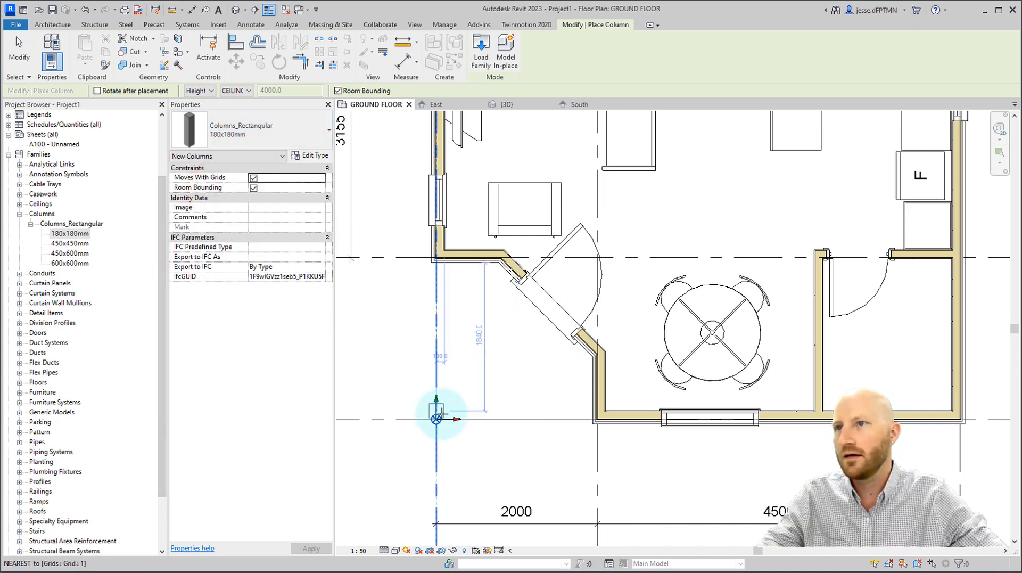
scroll(434, 417, "up", 3)
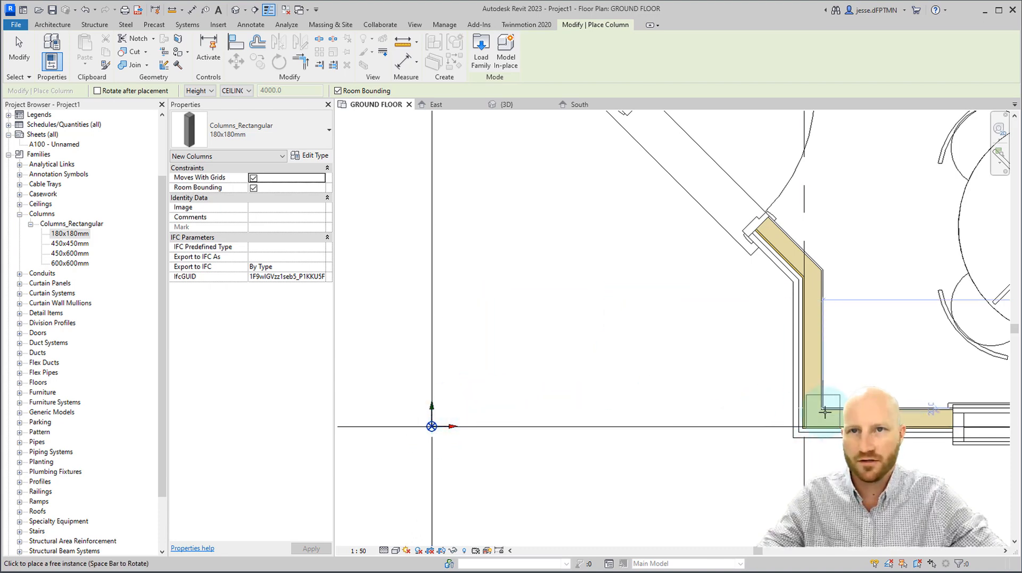
left_click(457, 400)
key("Escape")
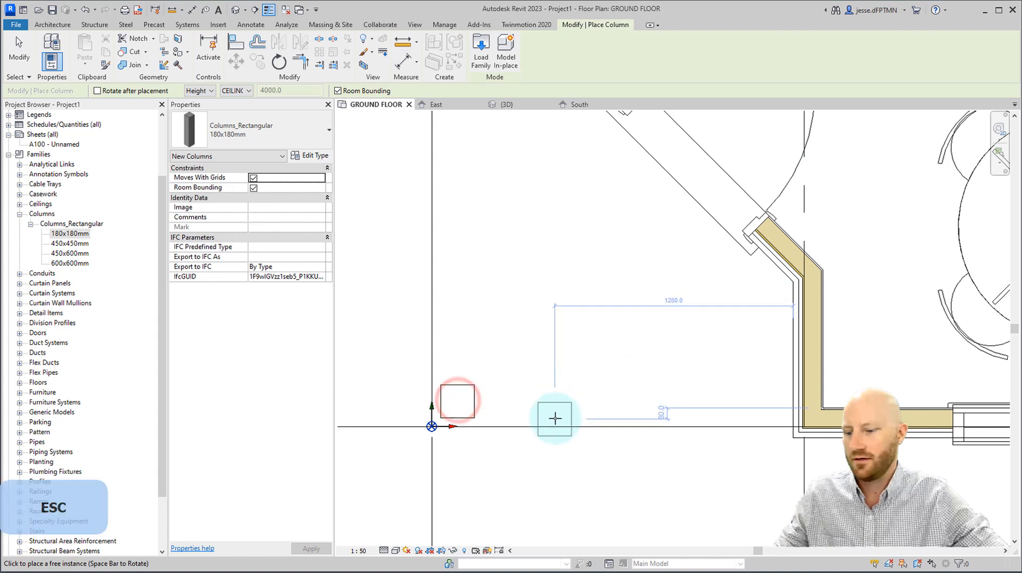
Step: Align the column's two outer faces to grid 1 and grid A
key("l")
left_click(433, 346)
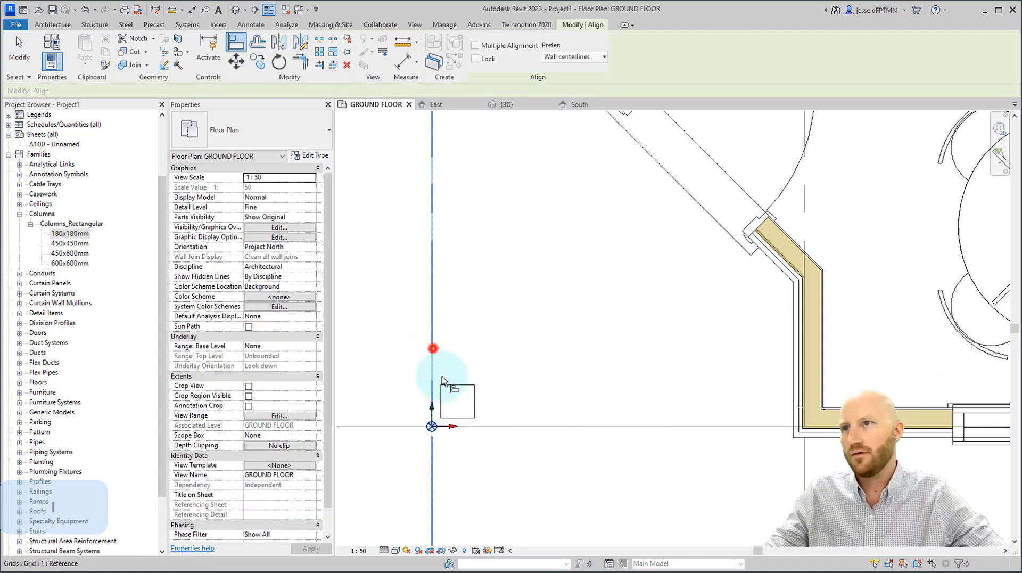
left_click(442, 395)
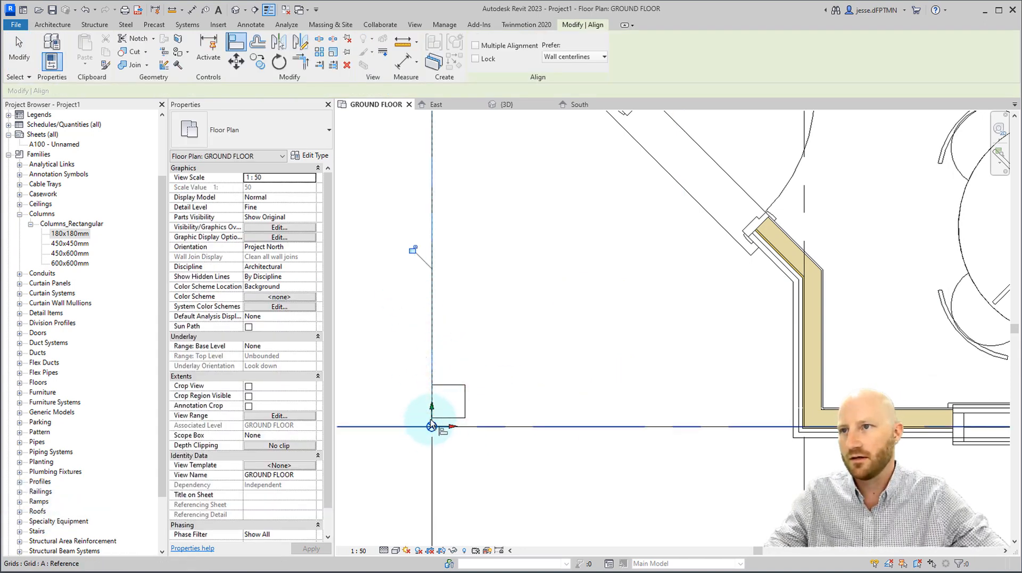
left_click(409, 427)
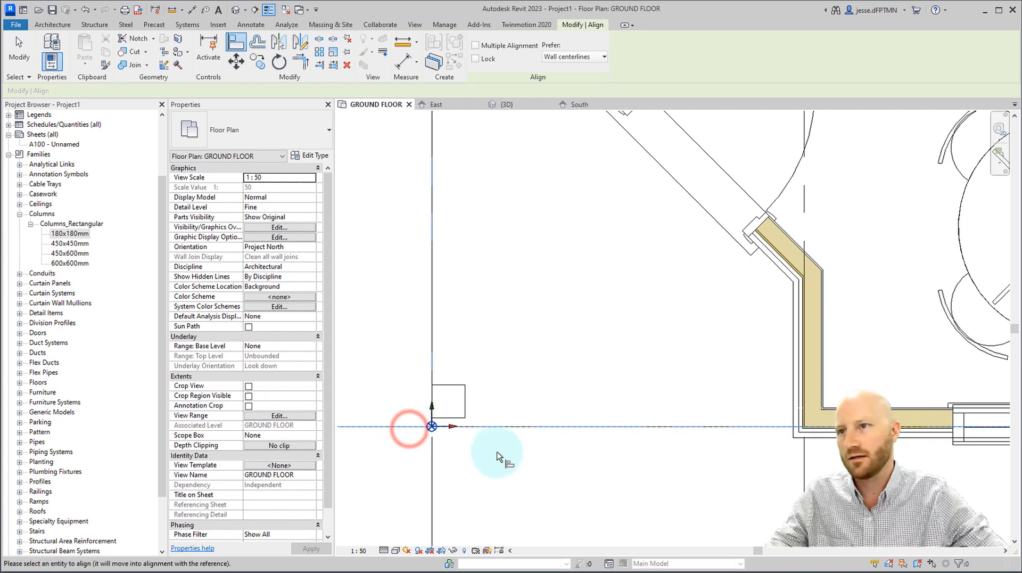
left_click(451, 419)
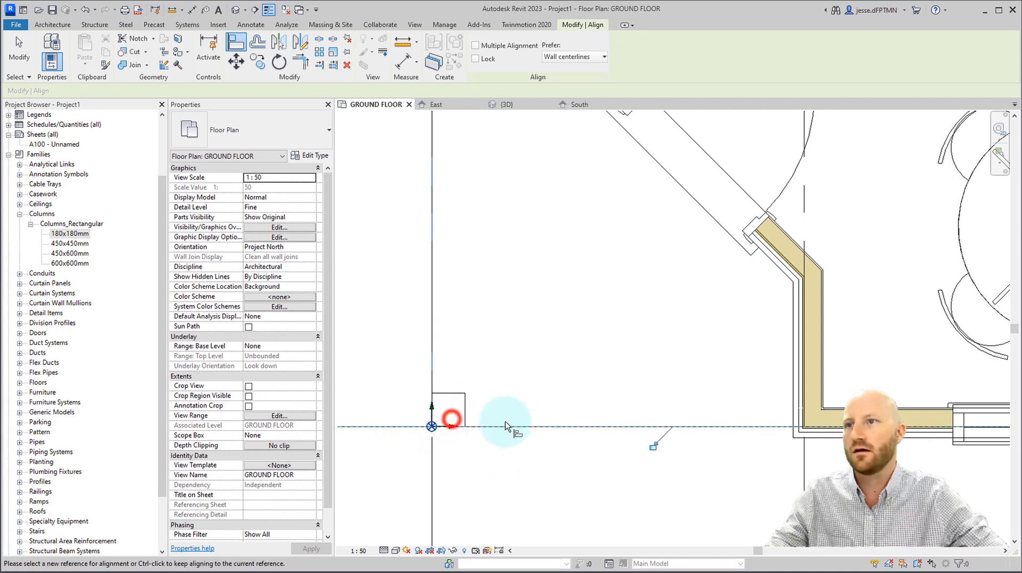
scroll(479, 404, "down", 1)
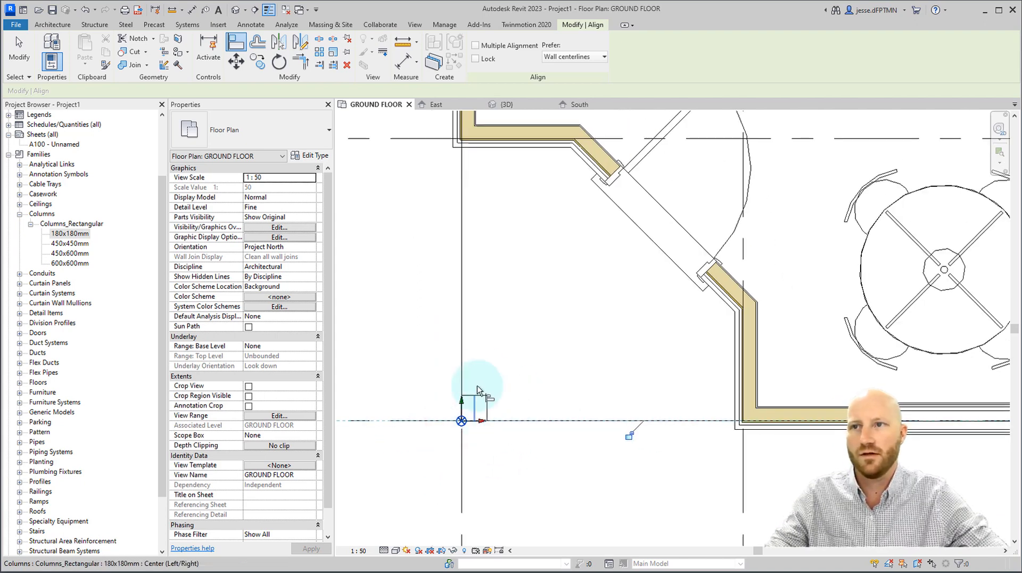
Step: Lower the porch column's base offset to match the entry floor at -100, and check the column in 3D
left_click(20, 56)
left_click(506, 312)
left_click(486, 410)
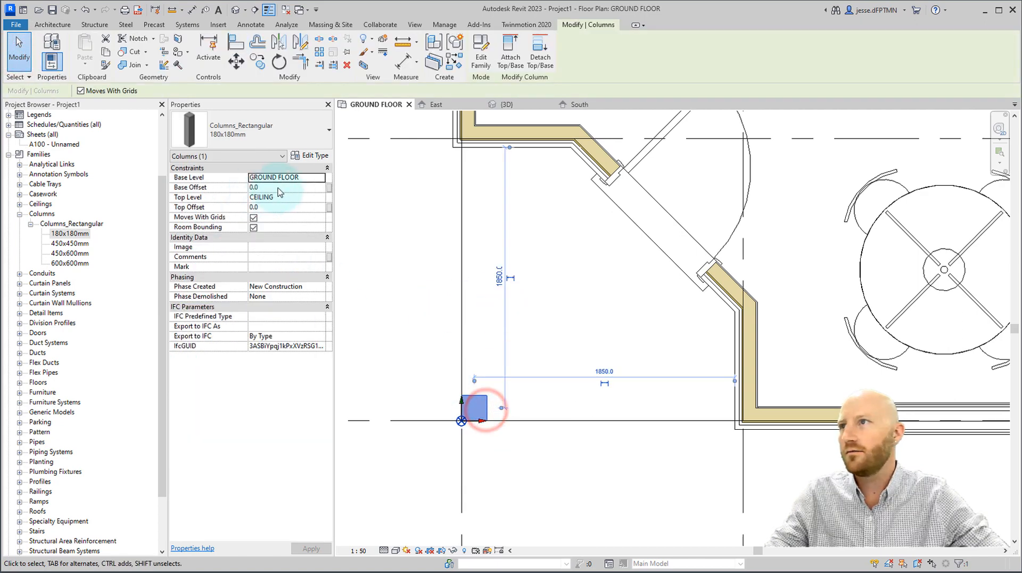
type("-10")
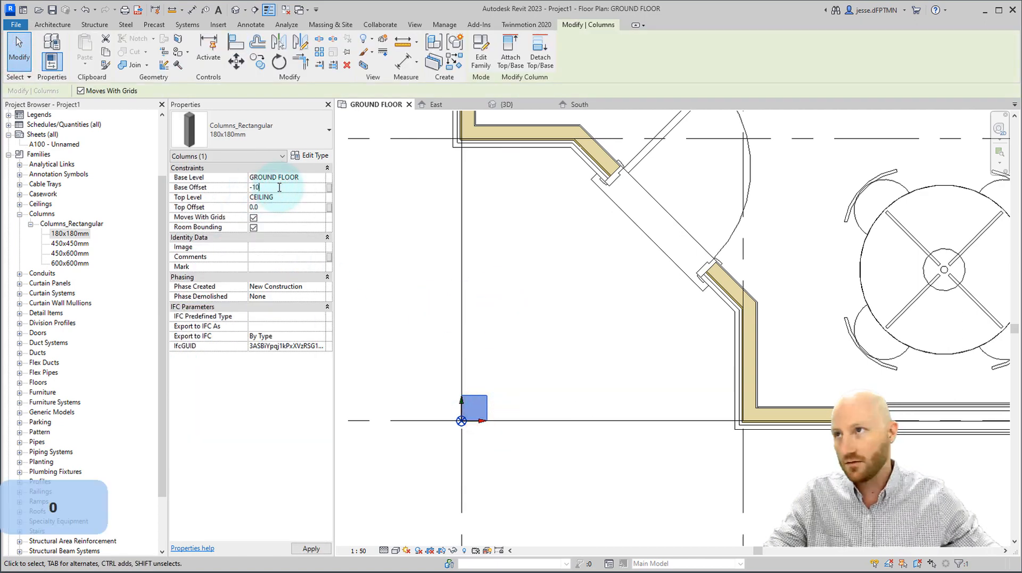
left_click(539, 288)
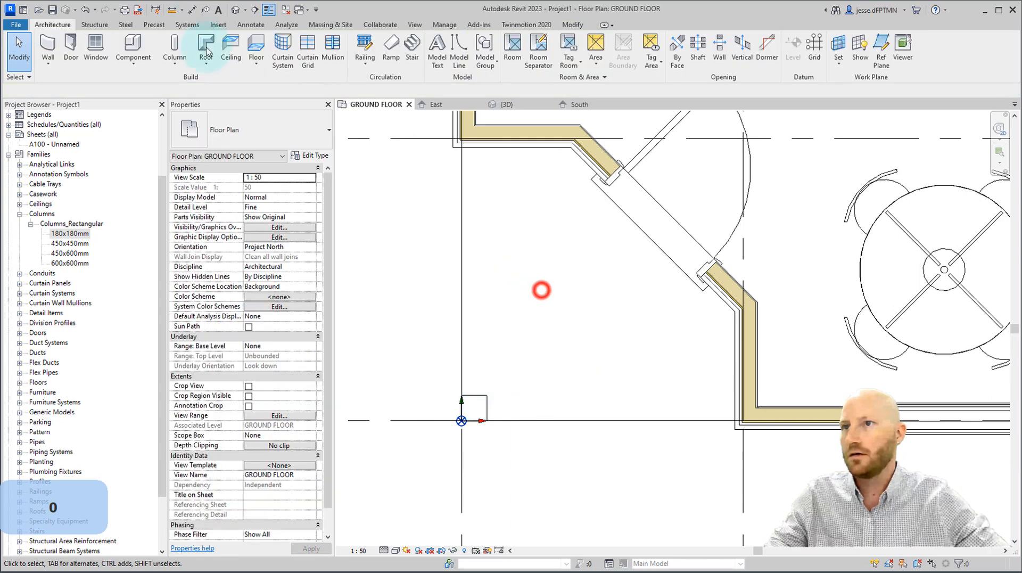
left_click(233, 9)
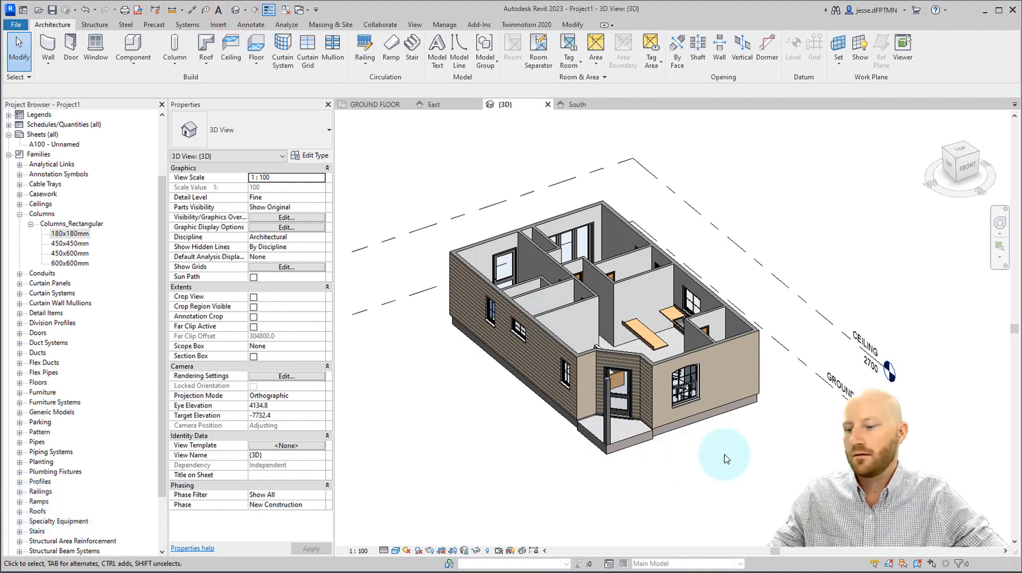
middle_click_drag(725, 456, 737, 406, "shift")
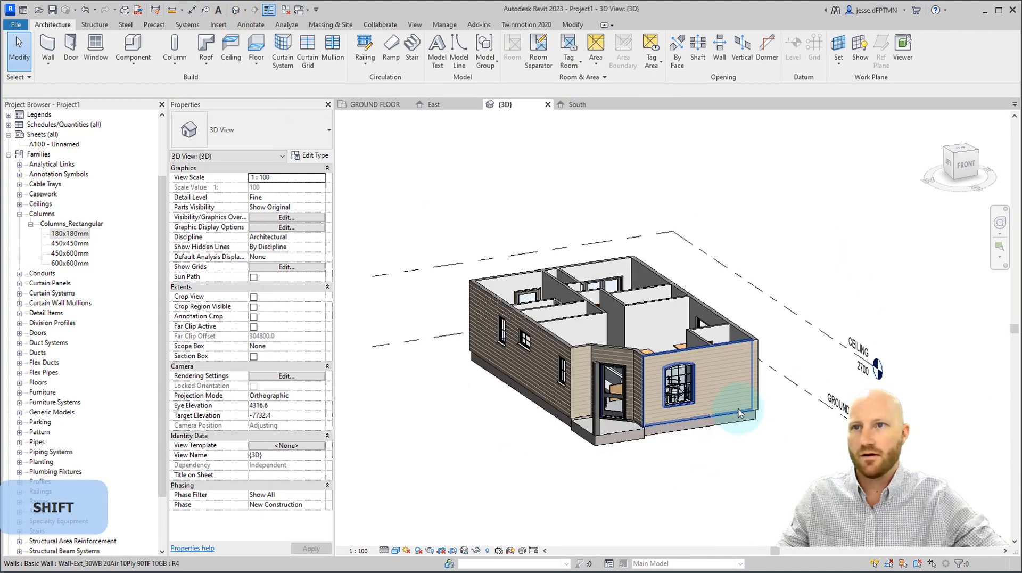
Step: Start a roof by footprint from the ground floor plan and assign it to the CEILING level
key("ctrl+Tab")
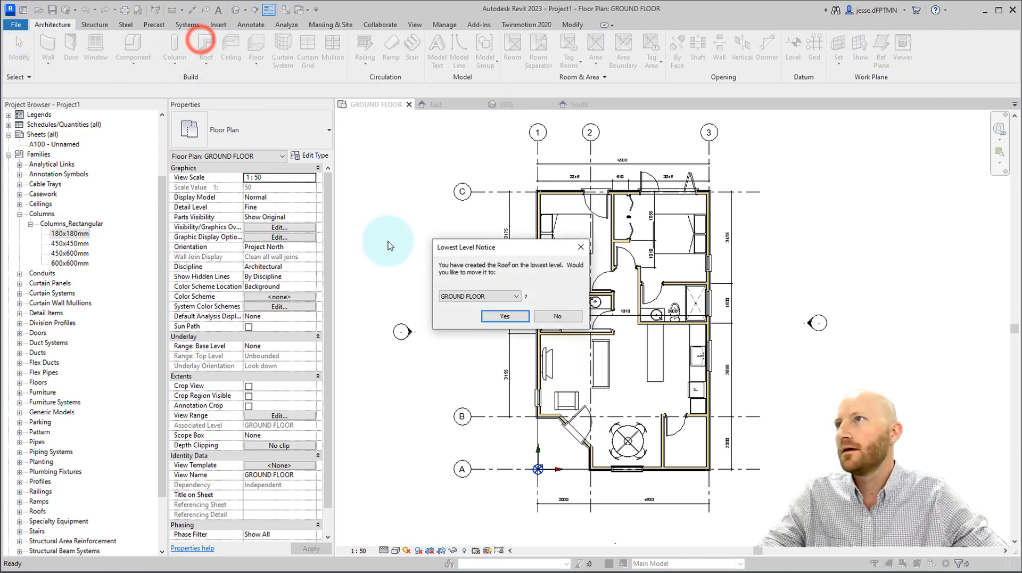
left_click(506, 296)
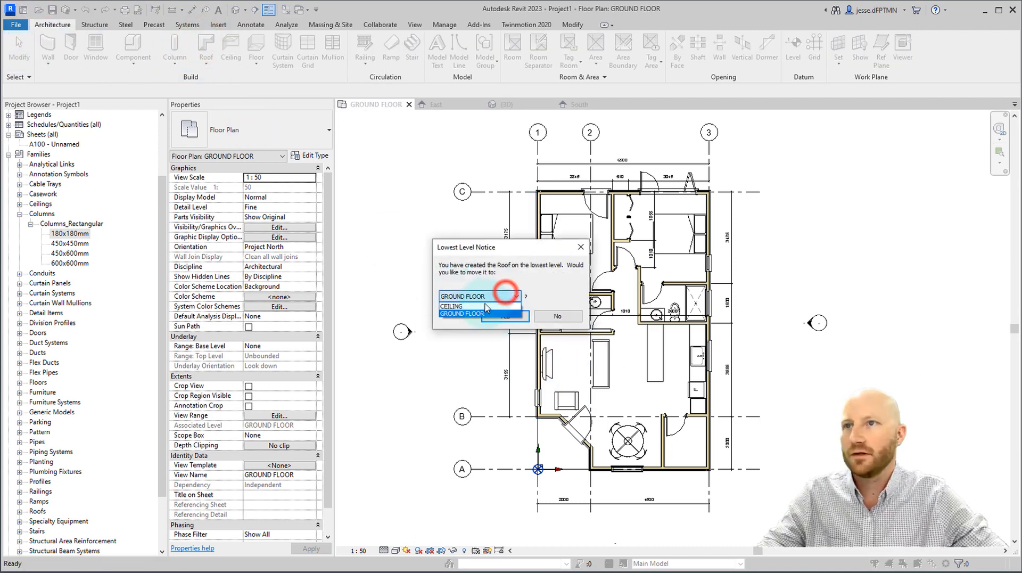
left_click(451, 307)
left_click(505, 316)
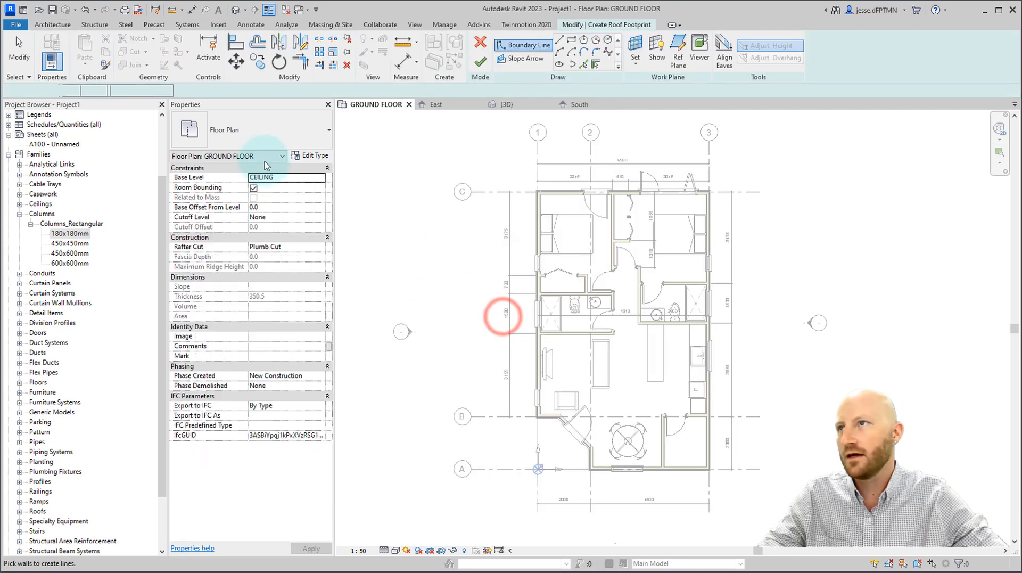
Step: Duplicate the pitched tile roof type as Roof_30Mtl 45Pur 90Truss and open its layer structure for editing
left_click(310, 155)
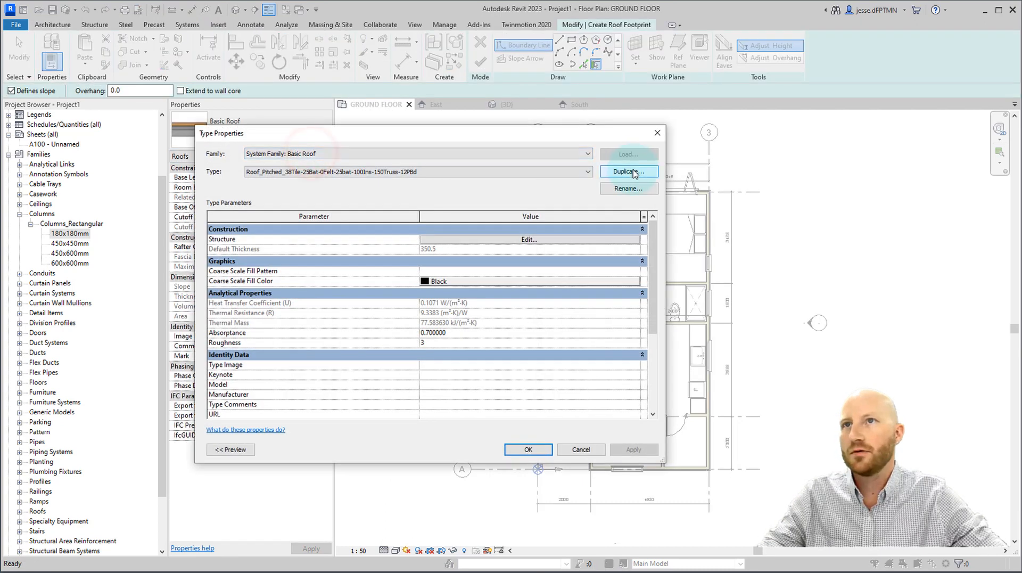
left_click(633, 171)
left_click_drag(475, 289, 374, 289)
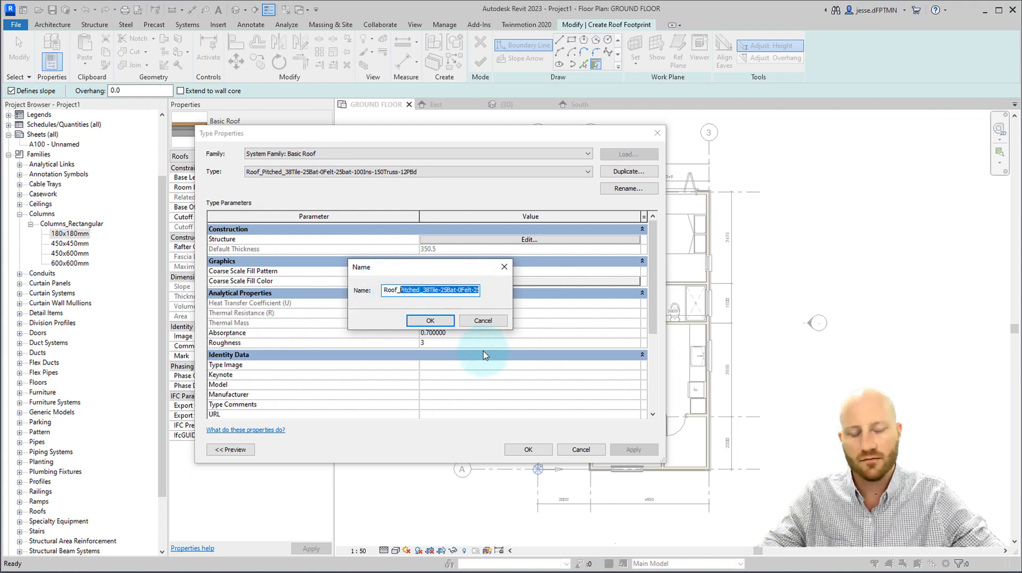
type("30Mtl 45Pur 90Truss")
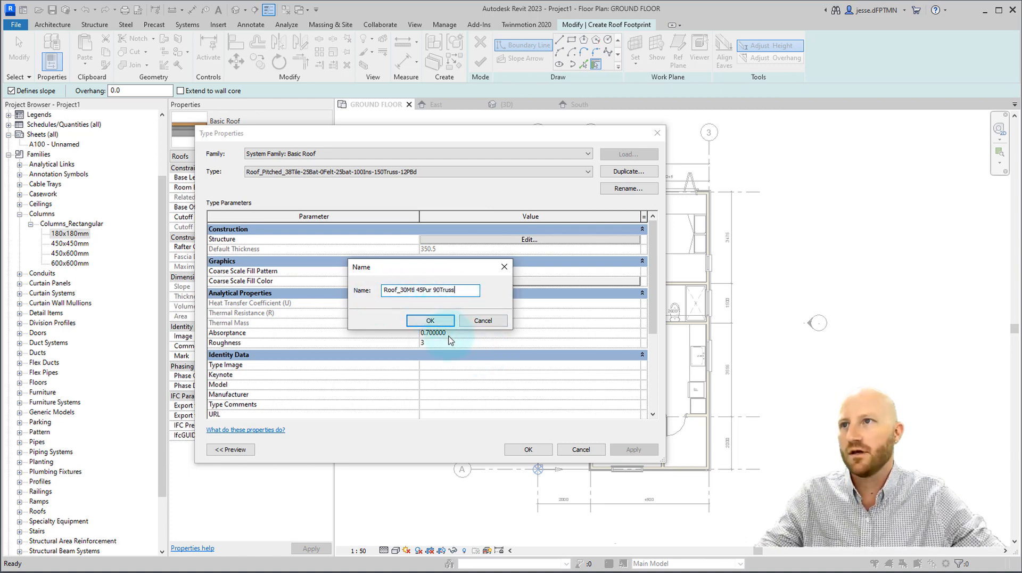
left_click(439, 322)
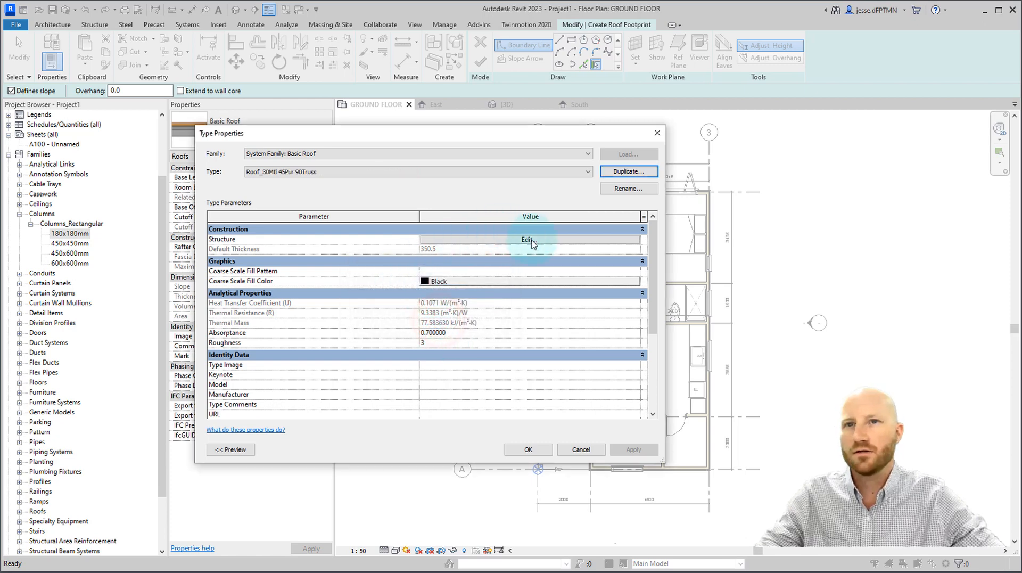
left_click(529, 240)
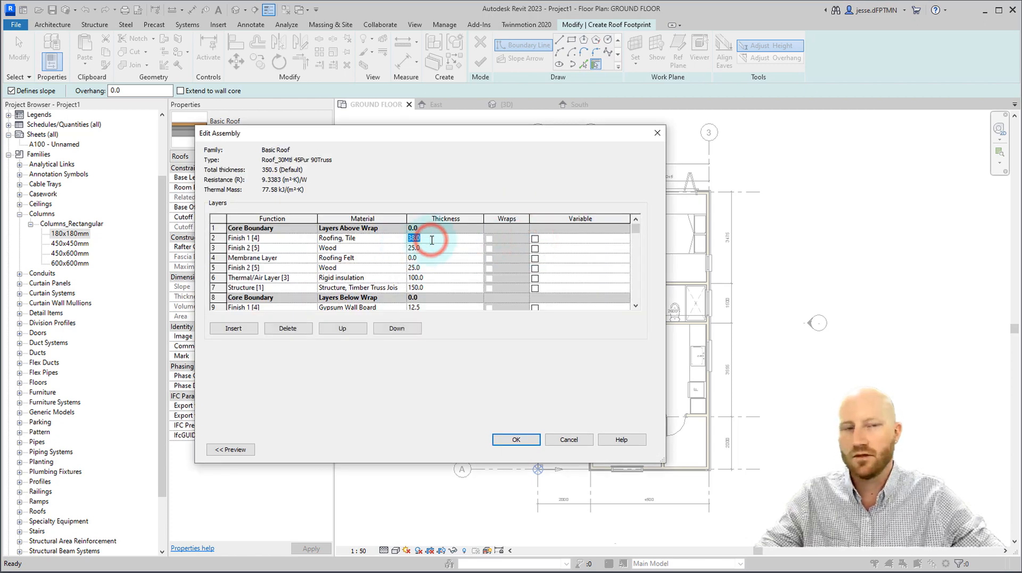
Step: Delete the membrane, lower wood and rigid insulation layers from the roof assembly, and set the structure layer's thickness to 90
left_click(261, 258)
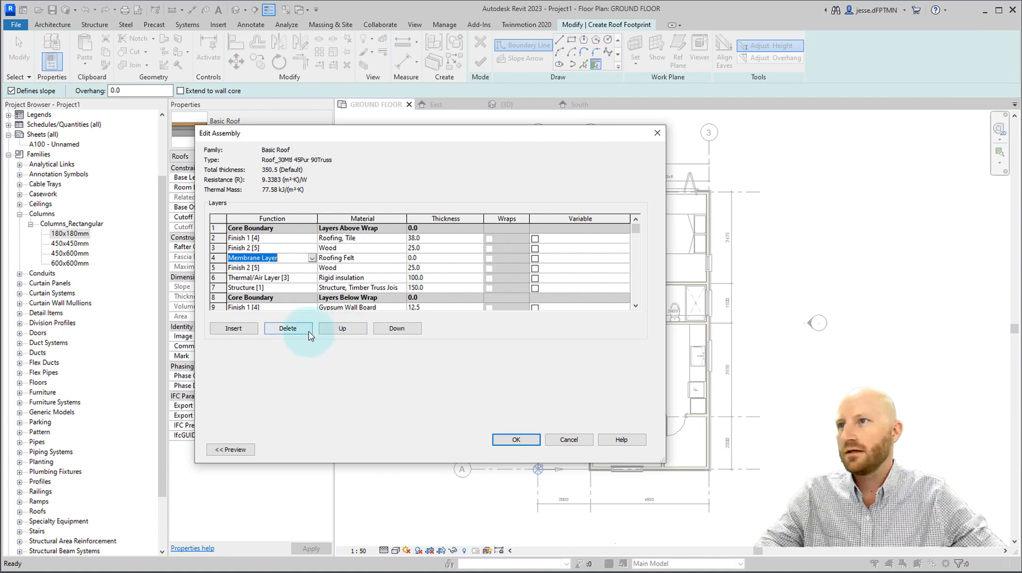
left_click(308, 330)
left_click(308, 330)
left_click(308, 330)
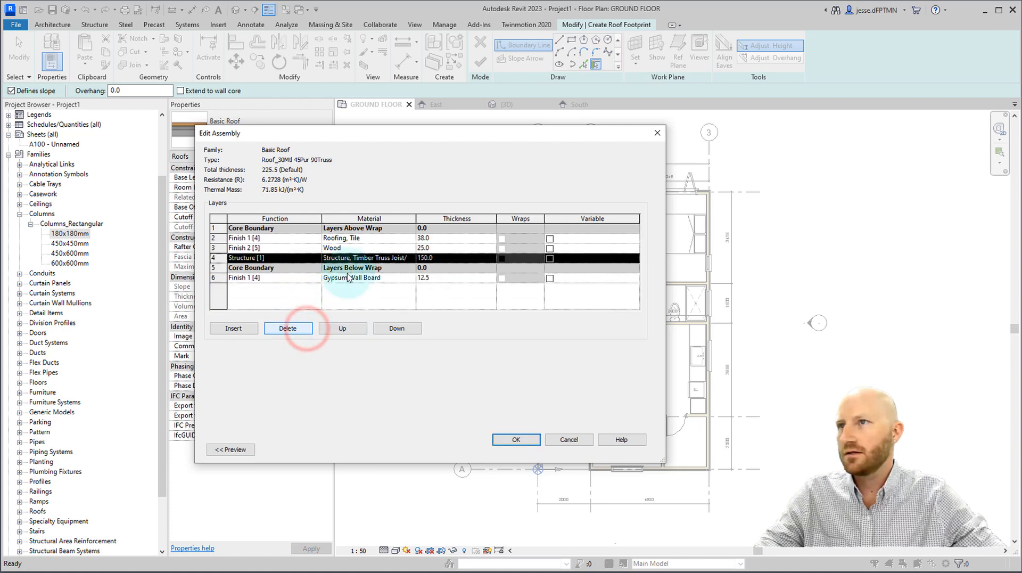
left_click(448, 257)
type("90")
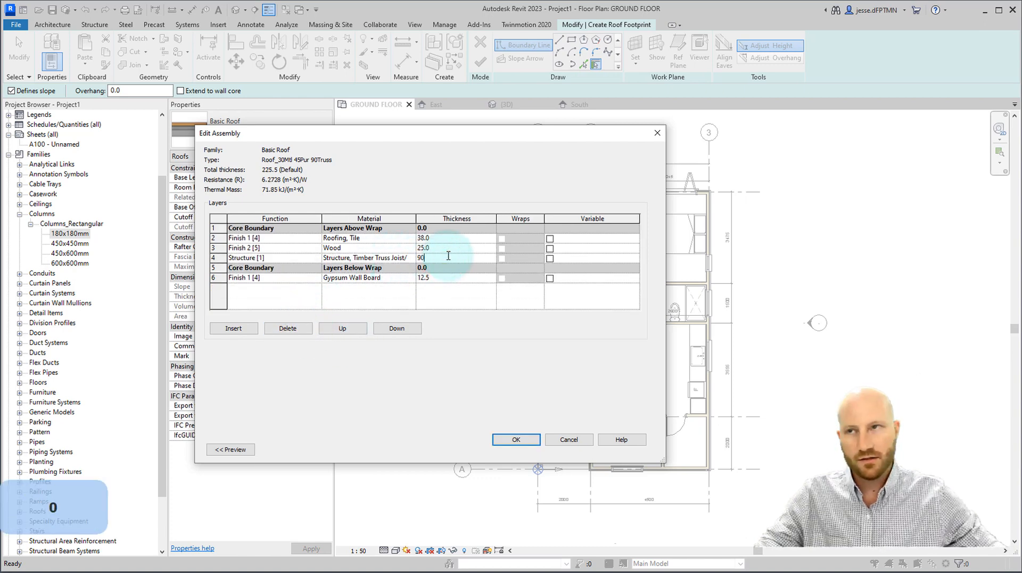
Step: Move the tile finish and wood layers above the upper core boundary and set the wood layer's function to Substrate [2]
left_click(285, 238)
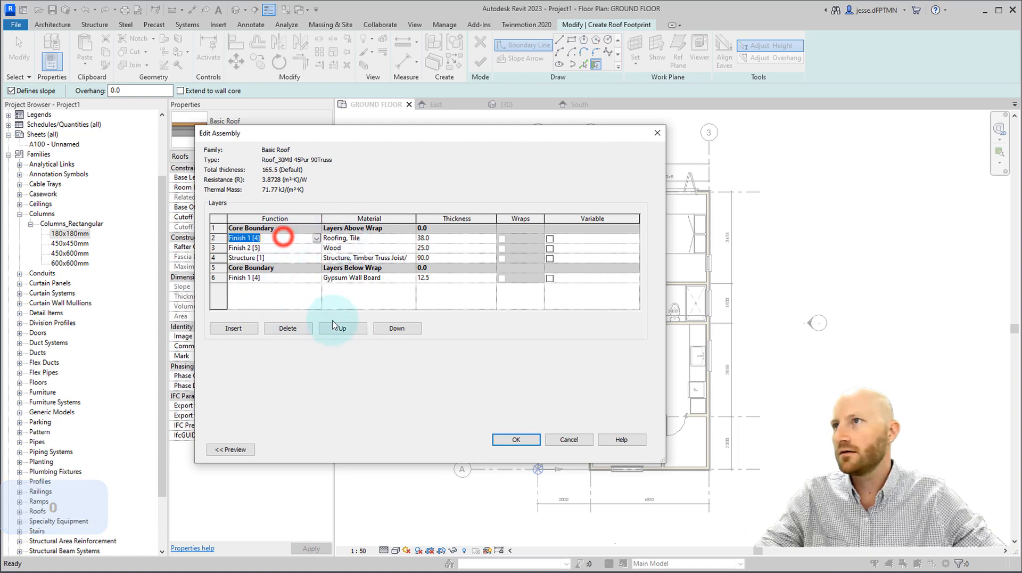
left_click(341, 328)
left_click(281, 247)
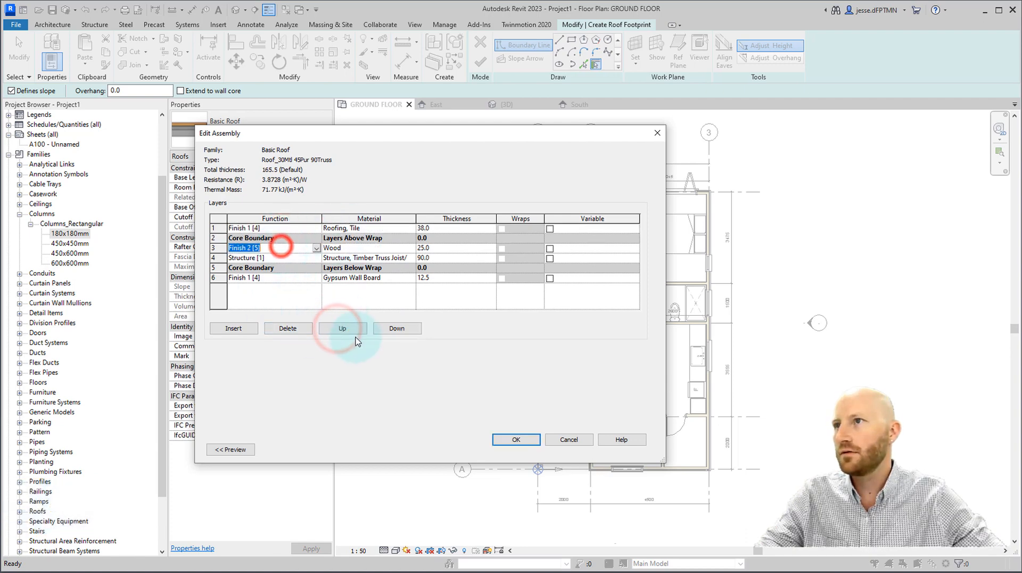
left_click(344, 328)
left_click(317, 238)
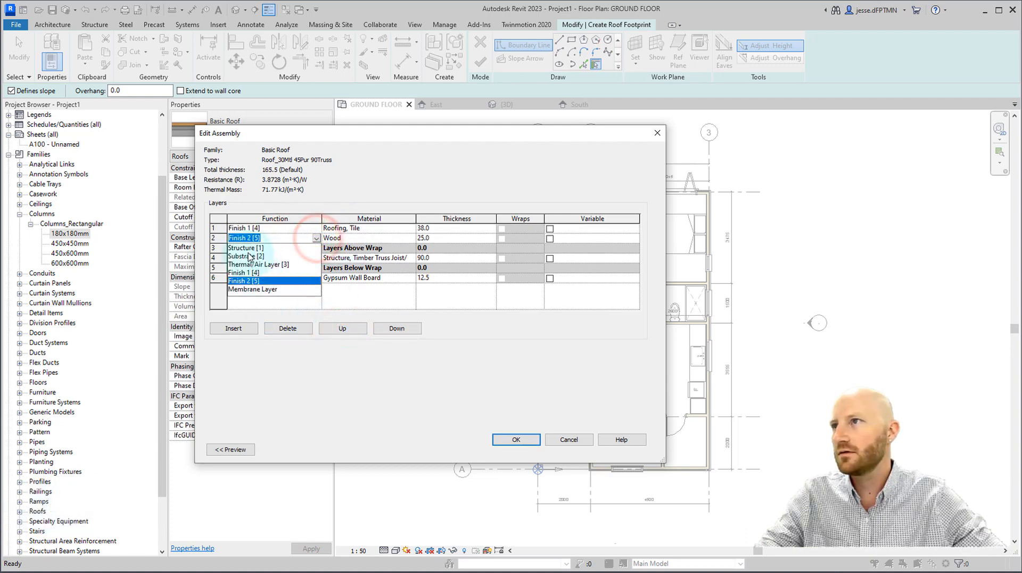
left_click(248, 256)
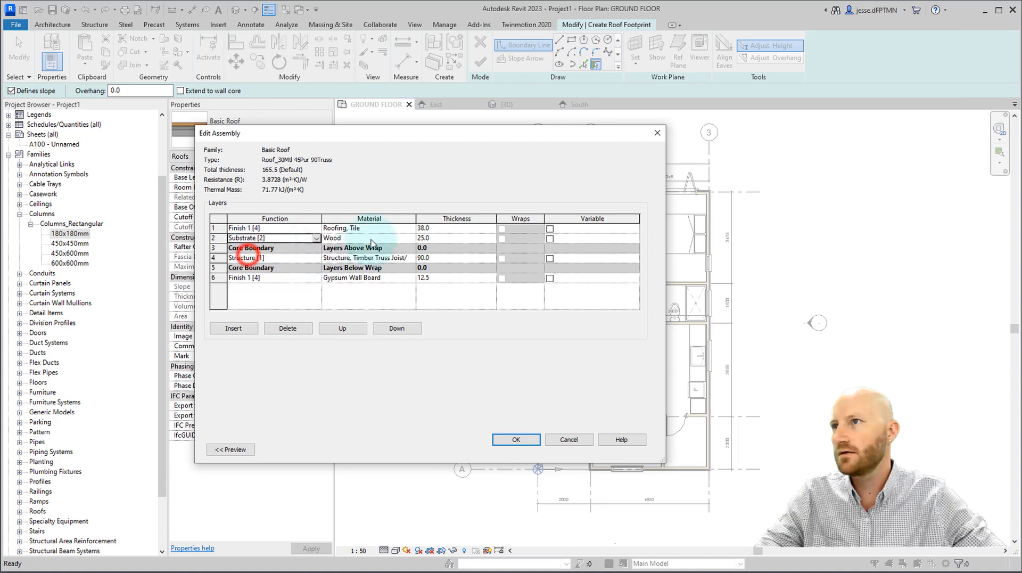
Step: Search the materials for metal and assign Roofing, Standing Seam to the top finish layer
left_click(409, 228)
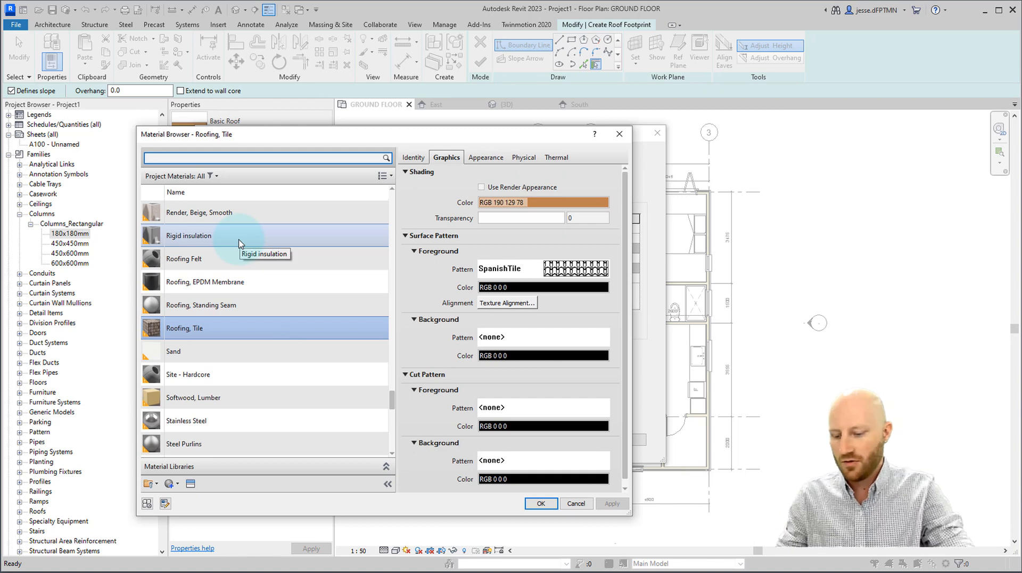
type("metal")
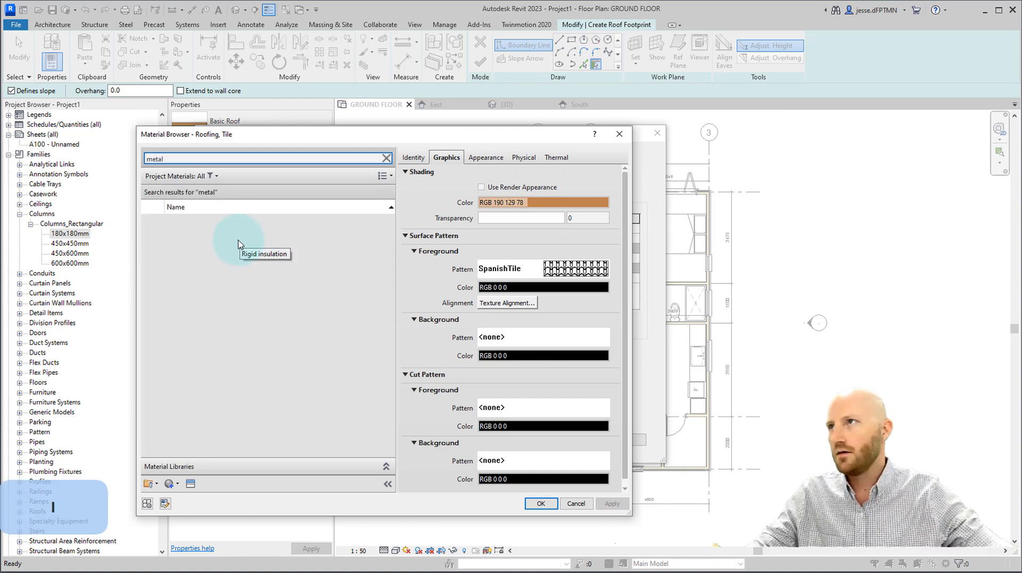
scroll(248, 319, "down", 5)
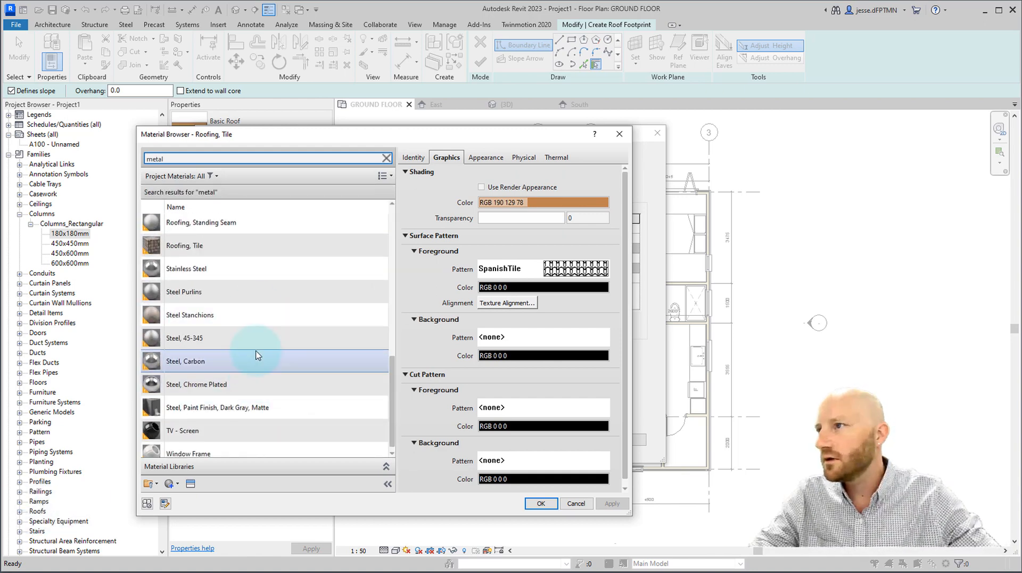
left_click(216, 226)
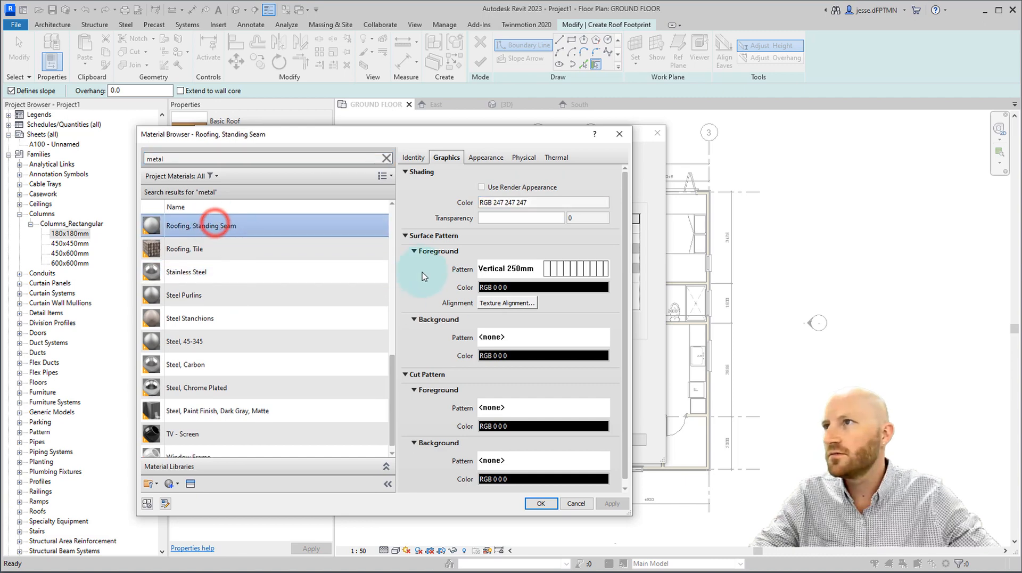
left_click(535, 503)
Step: Set the standing seam finish layer's thickness to 30 and the wood substrate layer's thickness to 45
left_click(435, 226)
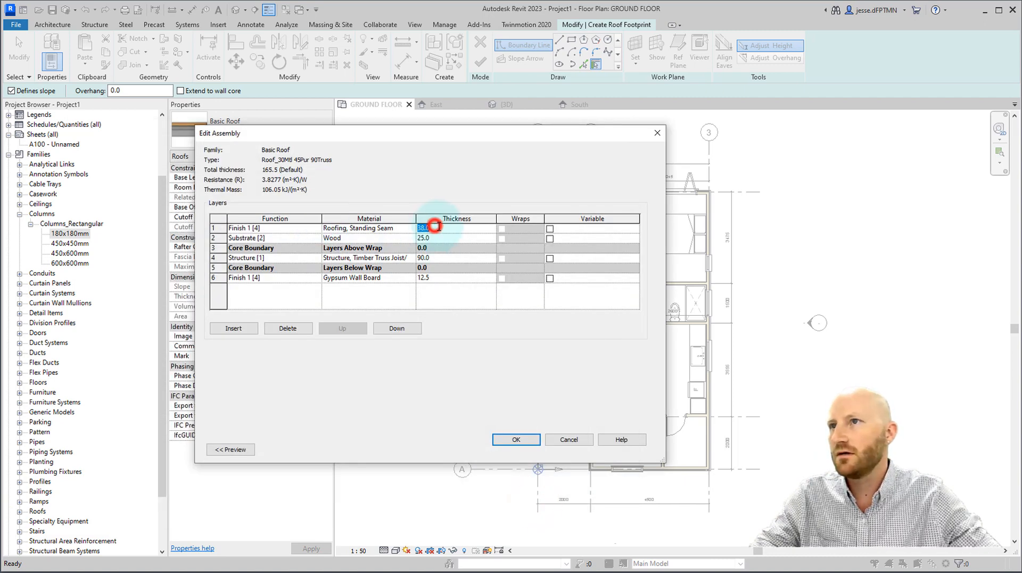
type("30")
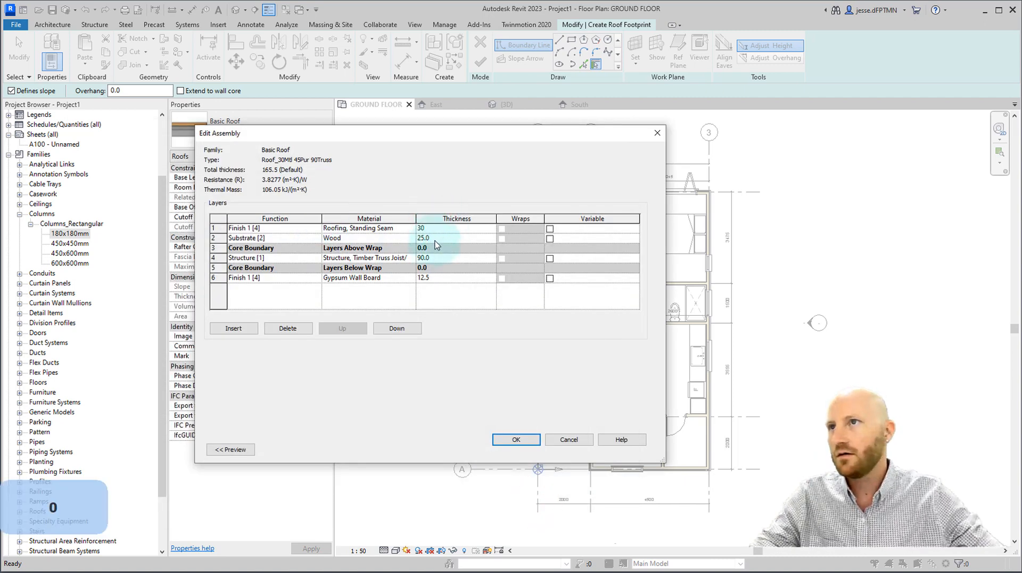
left_click(435, 238)
type("45")
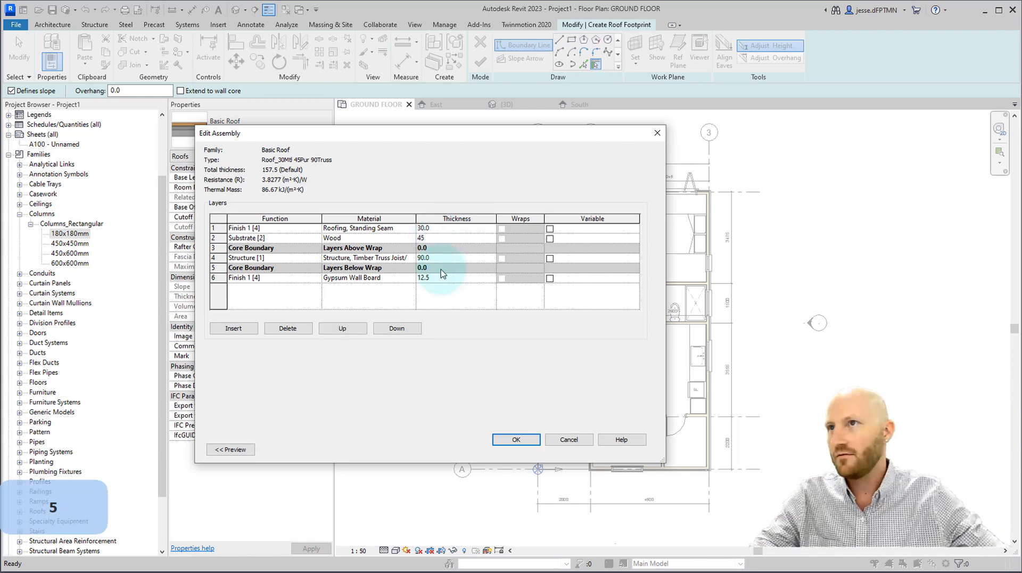
Step: Delete the gypsum wall board layer from the roof assembly and accept the layer structure and type properties
left_click(441, 279)
left_click(287, 328)
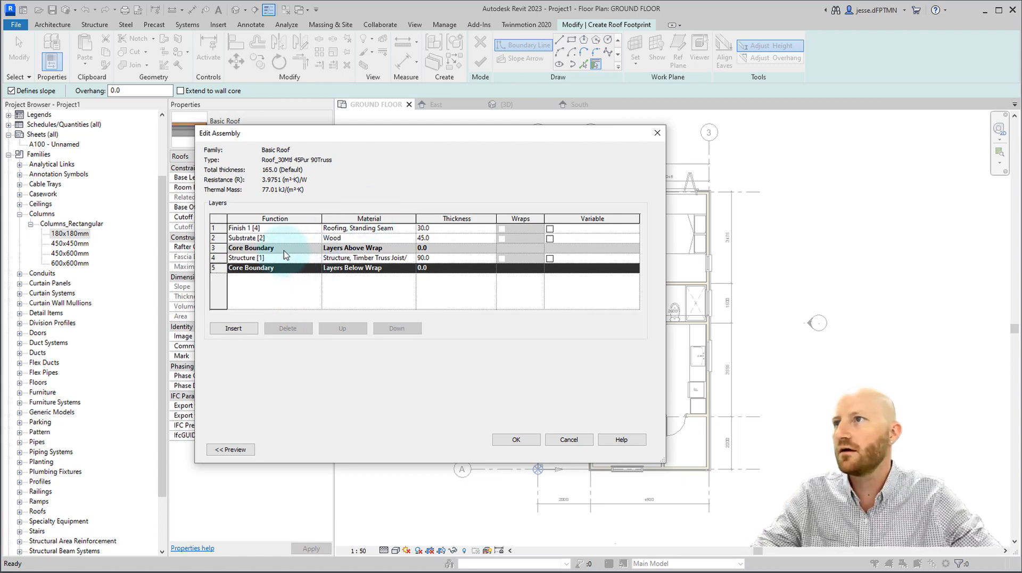
left_click(347, 258)
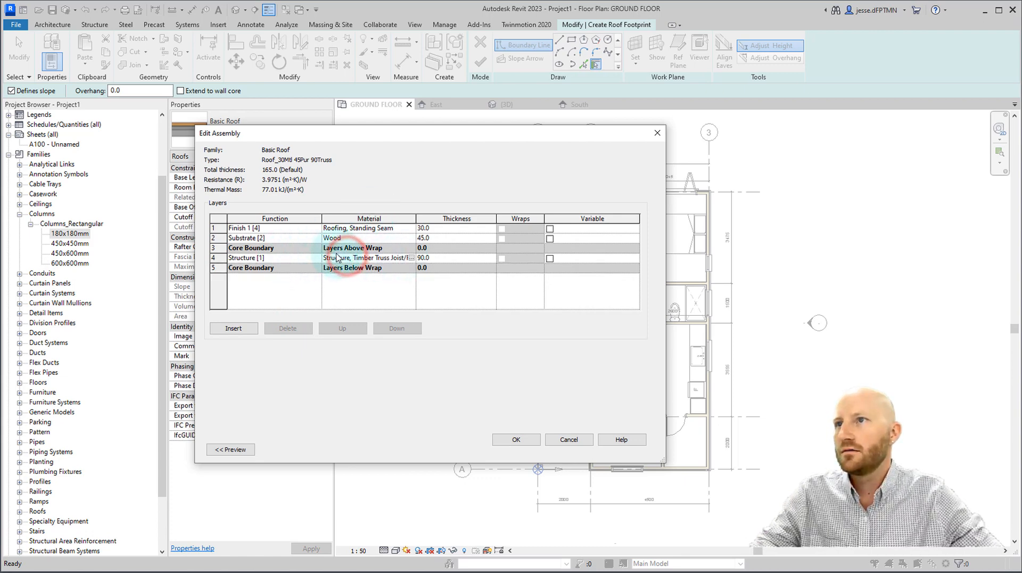
left_click(386, 291)
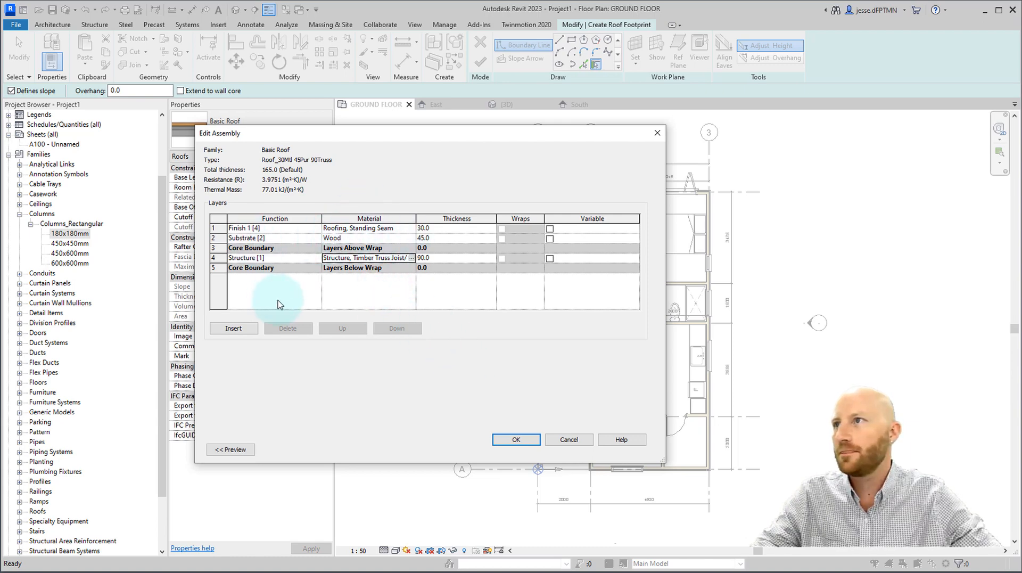
left_click(514, 438)
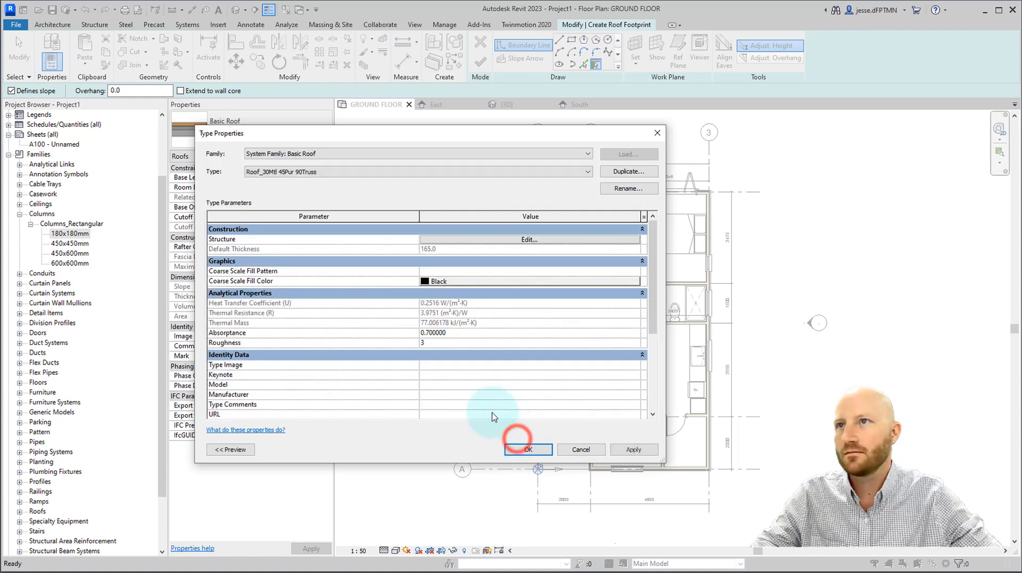
left_click(530, 449)
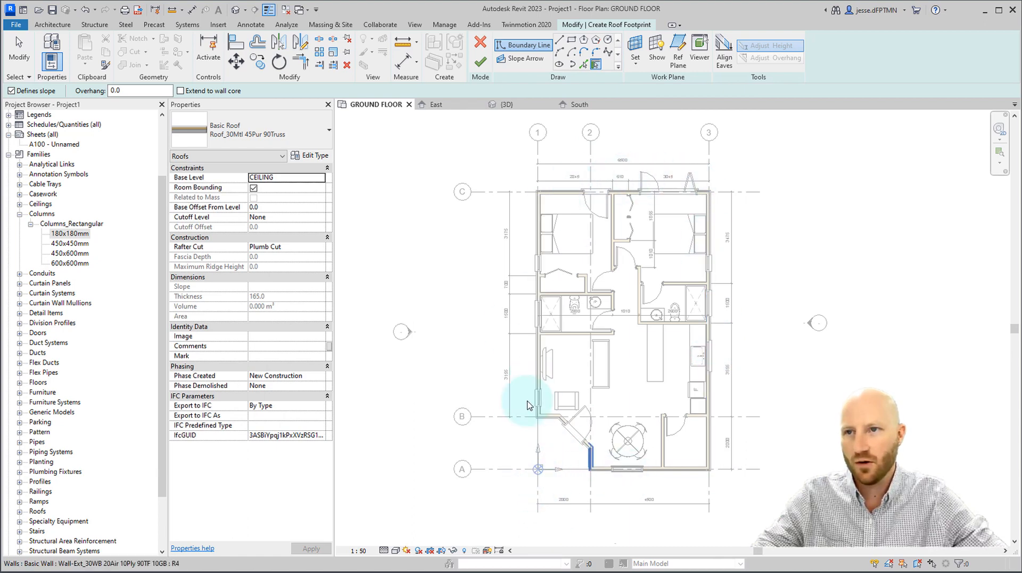
Step: Create sloped roof boundary lines by picking grids 1, C, 3 and A with an outward offset of 450
left_click(585, 65)
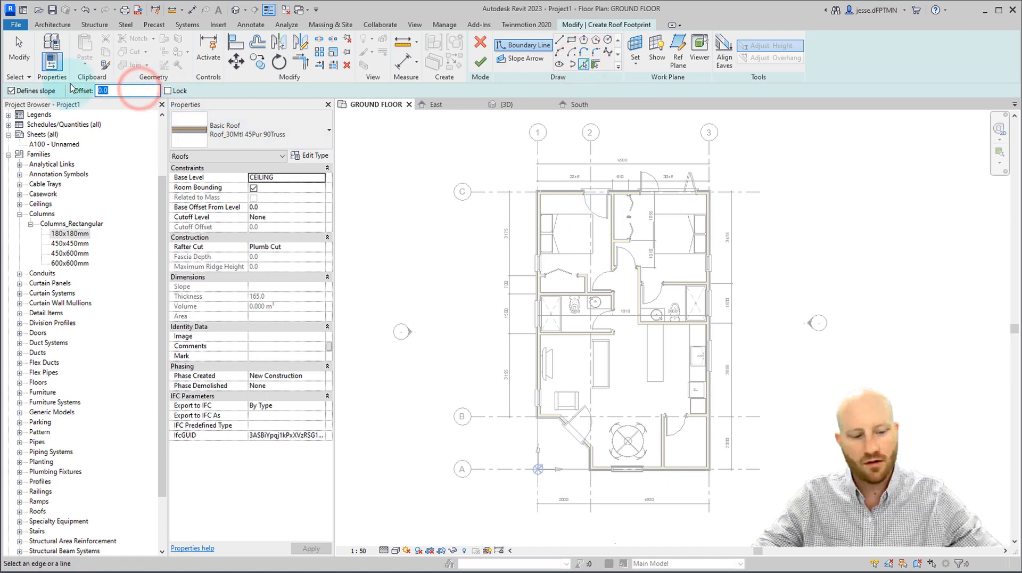
type("450")
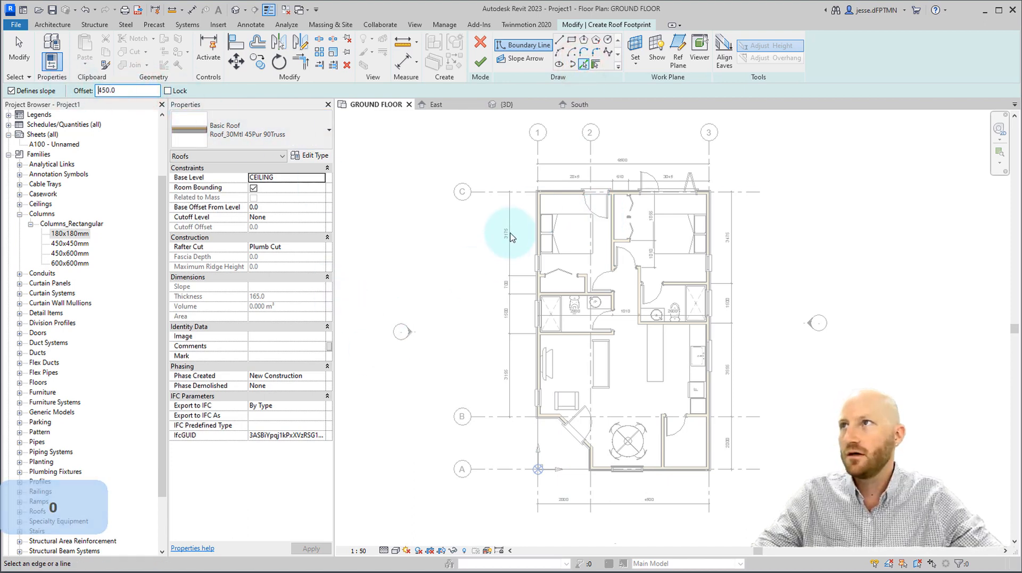
middle_click_drag(488, 235, 505, 299)
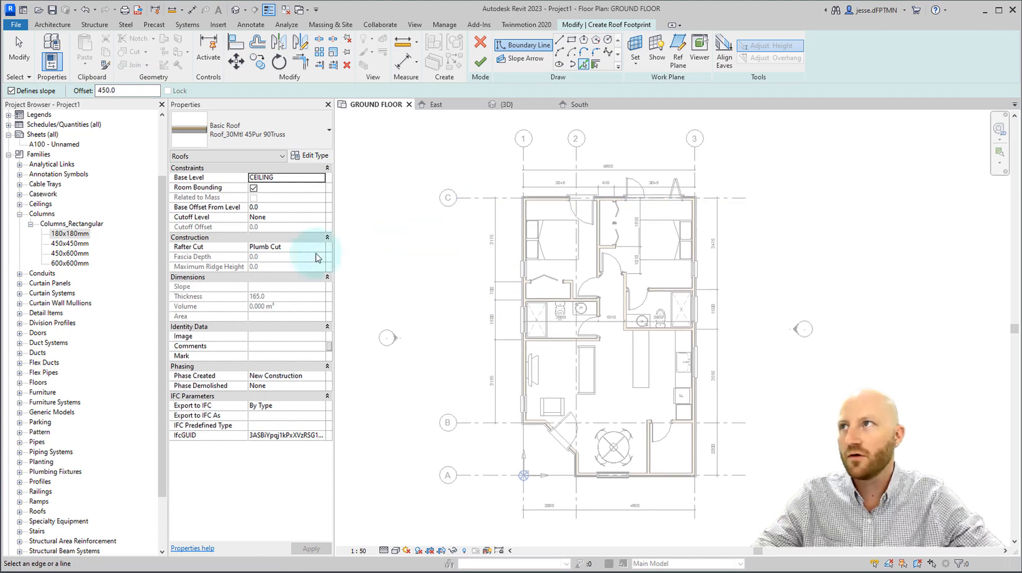
left_click(522, 181)
left_click(496, 197)
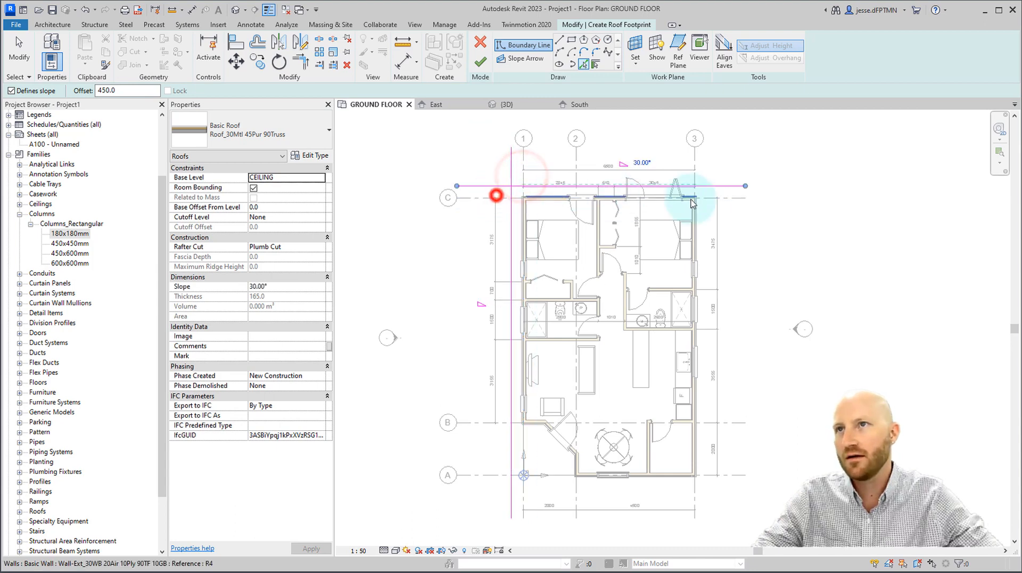
left_click(695, 171)
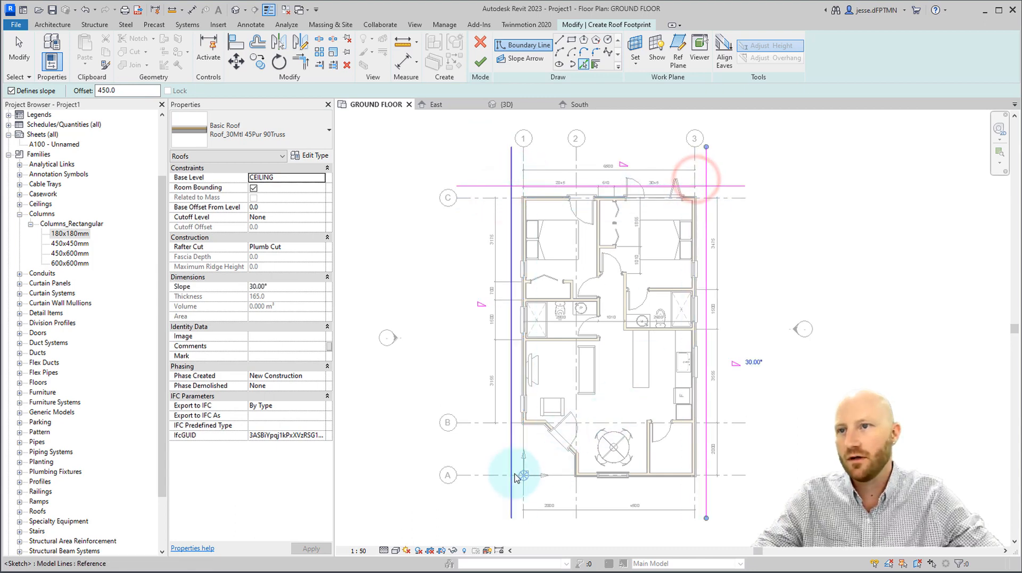
left_click(498, 478)
Step: Trim the four roof boundary lines to each other at the corners to form a closed rectangle
key("t")
key("r")
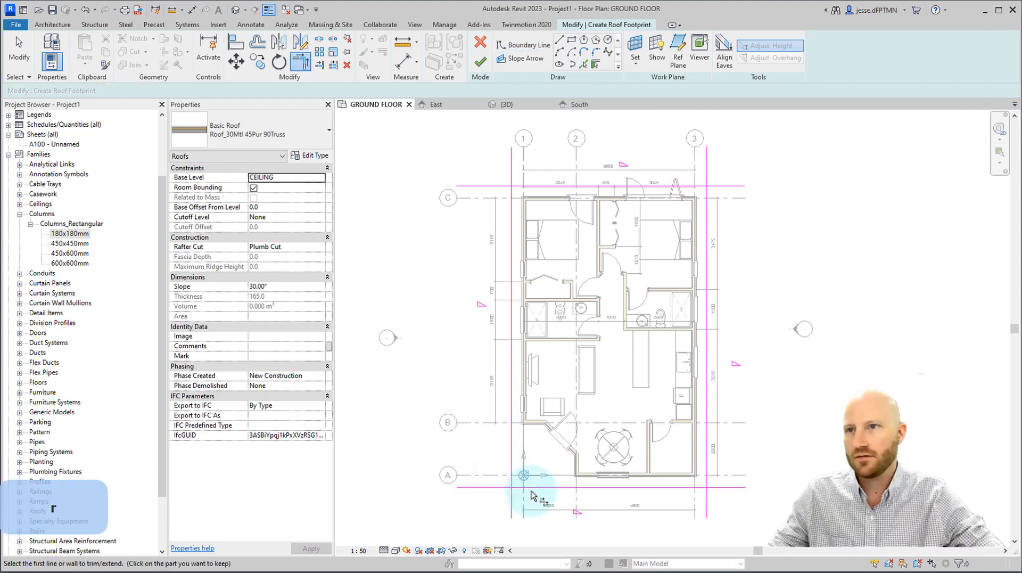
left_click(531, 489)
left_click(513, 432)
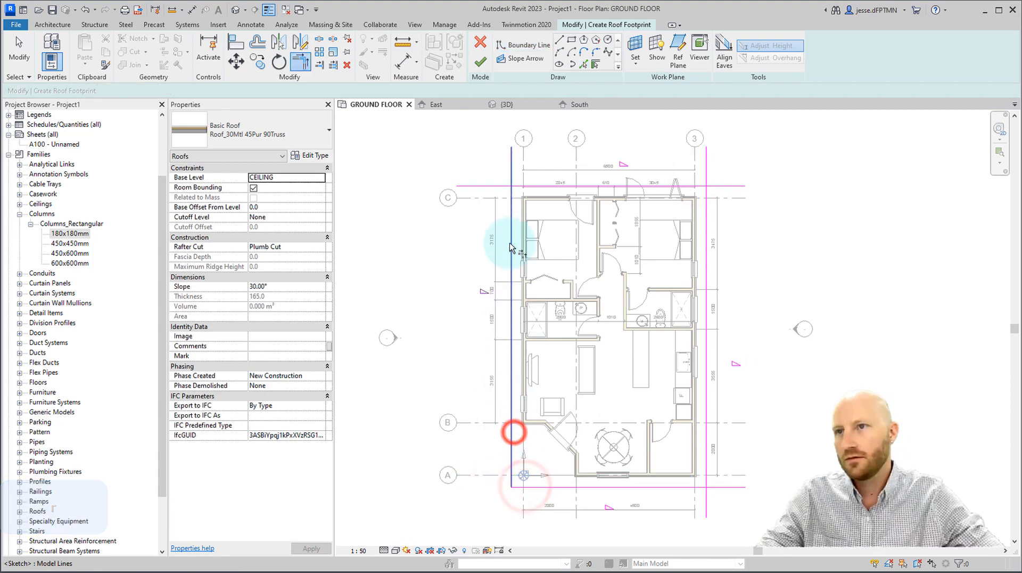
left_click(509, 221)
left_click(524, 186)
left_click(675, 187)
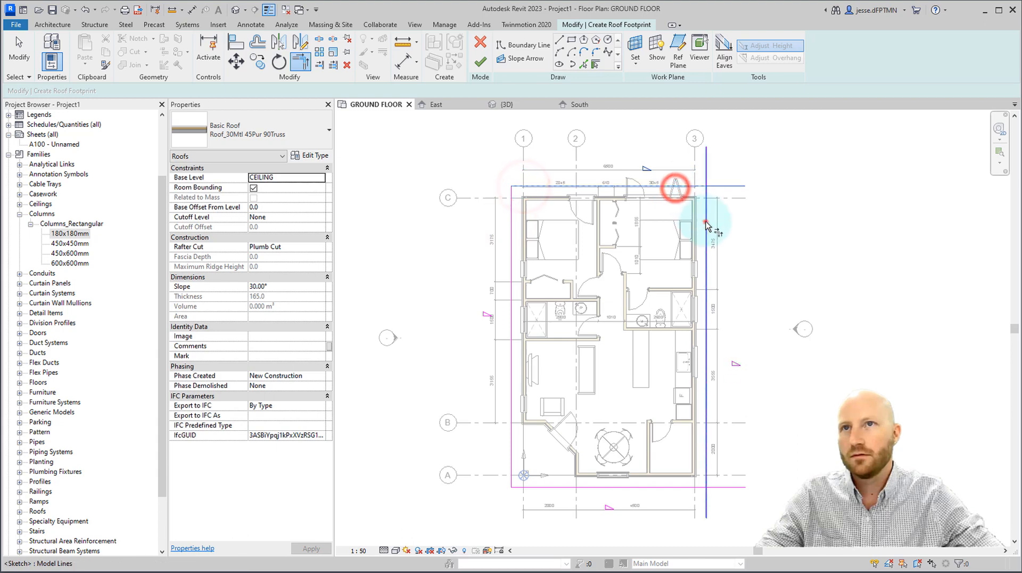
left_click(705, 221)
left_click(699, 486)
left_click(705, 472)
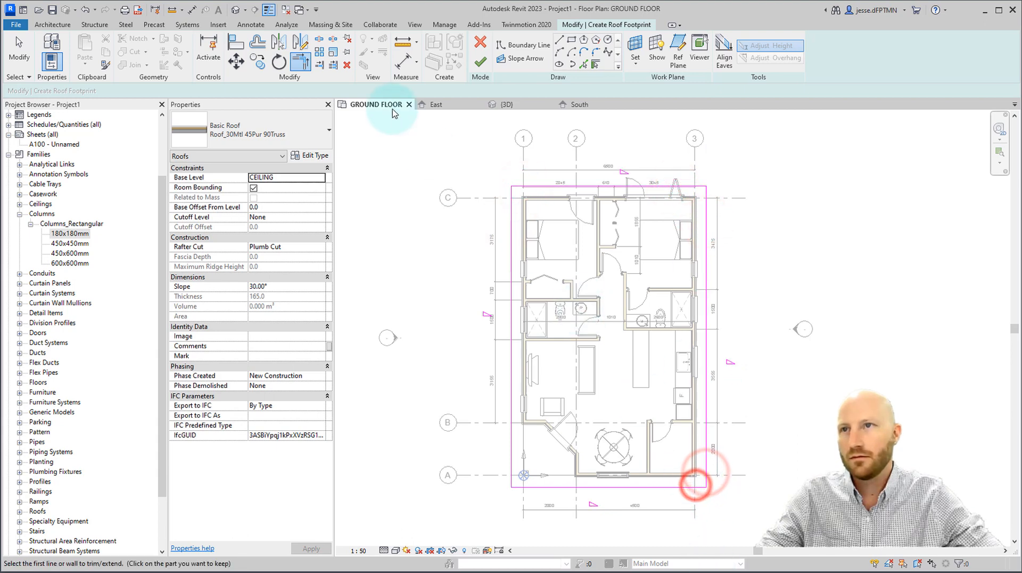
Step: Inspect the slope settings of the front boundary line and of all four roof boundary lines together
left_click(18, 53)
left_click(599, 486)
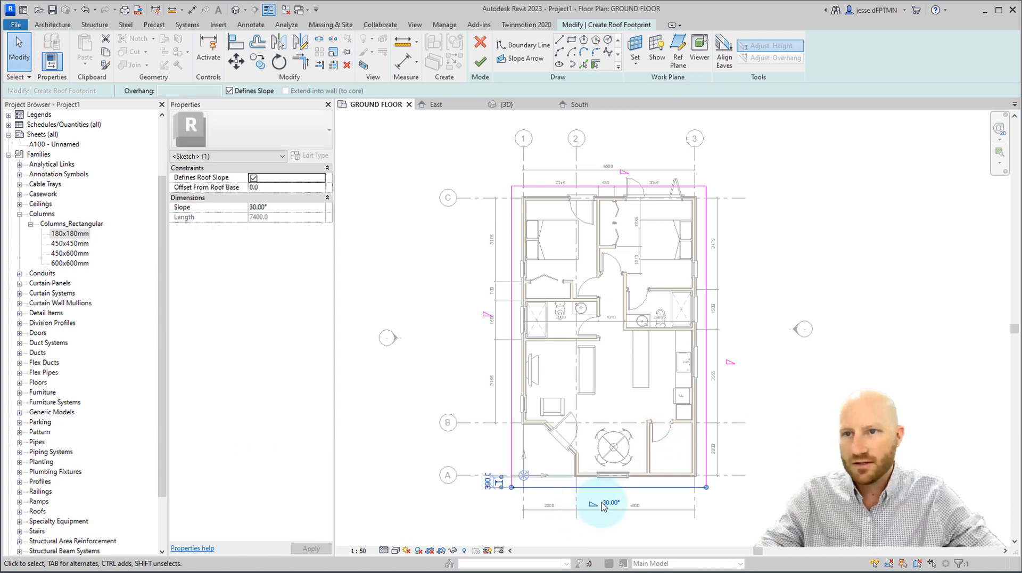
left_click(771, 426)
left_click_drag(740, 383, 551, 503)
mouse_move(789, 151)
left_mouse_down()
mouse_move(605, 301)
mouse_move(455, 543)
left_mouse_up()
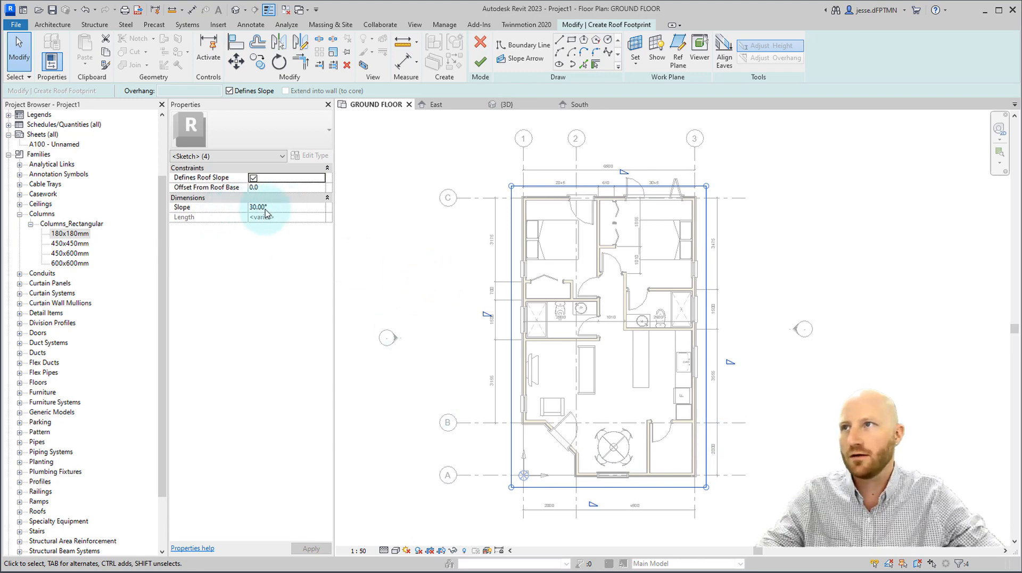
left_click(425, 383)
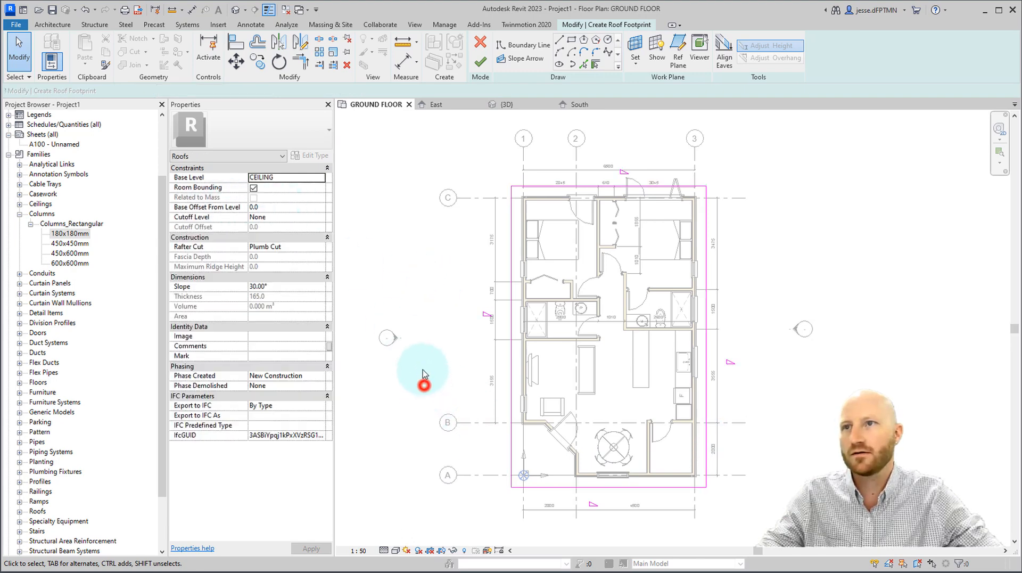
Step: Finish the roof footprint sketch and inspect the hipped roof in the 3D view
left_click(485, 60)
left_click(236, 10)
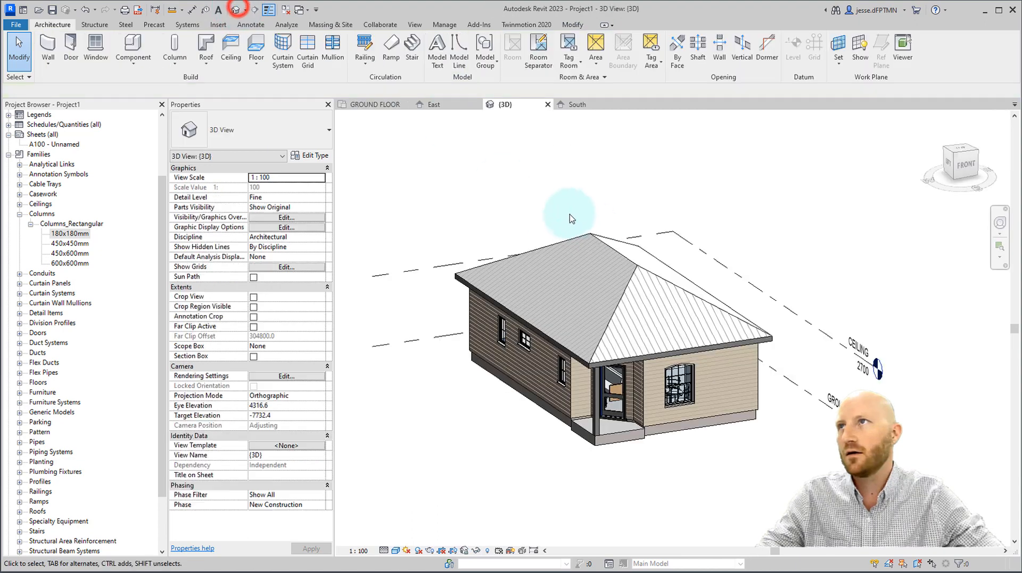
middle_click_drag(735, 319, 738, 424, "shift")
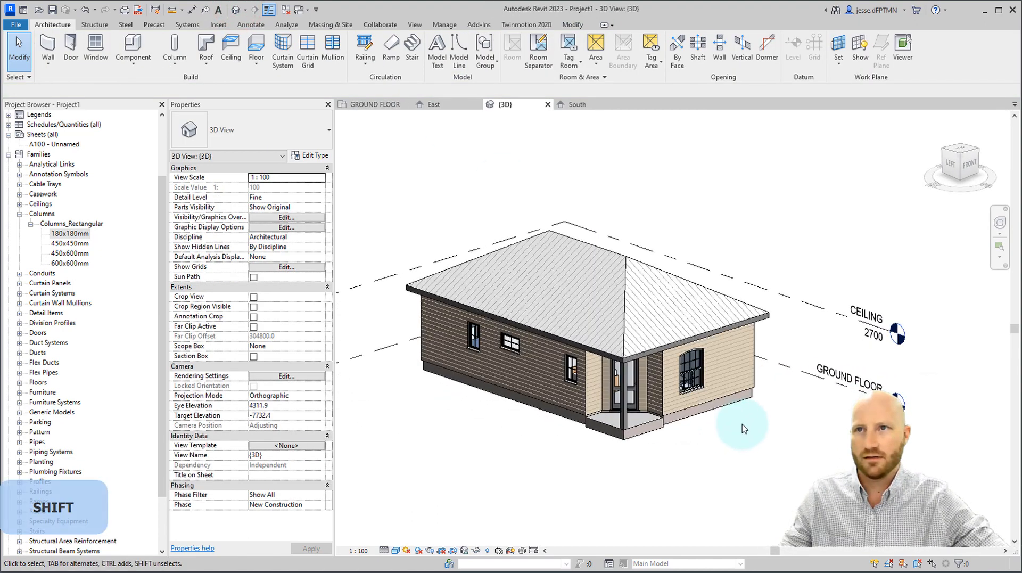
Step: Open the CEILING floor plan and delete the hipped roof
key("ctrl+Tab")
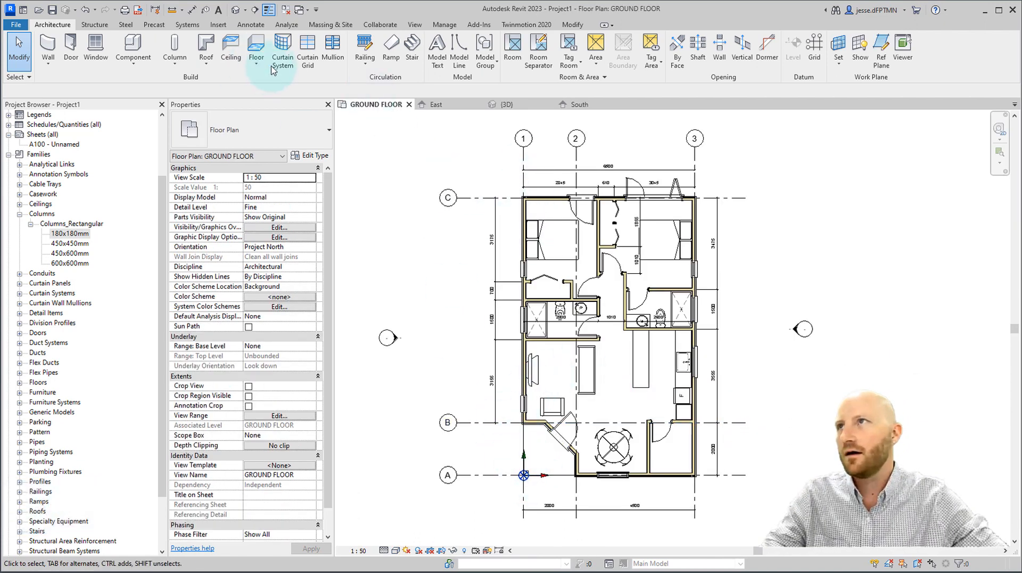
scroll(101, 261, "up", 3)
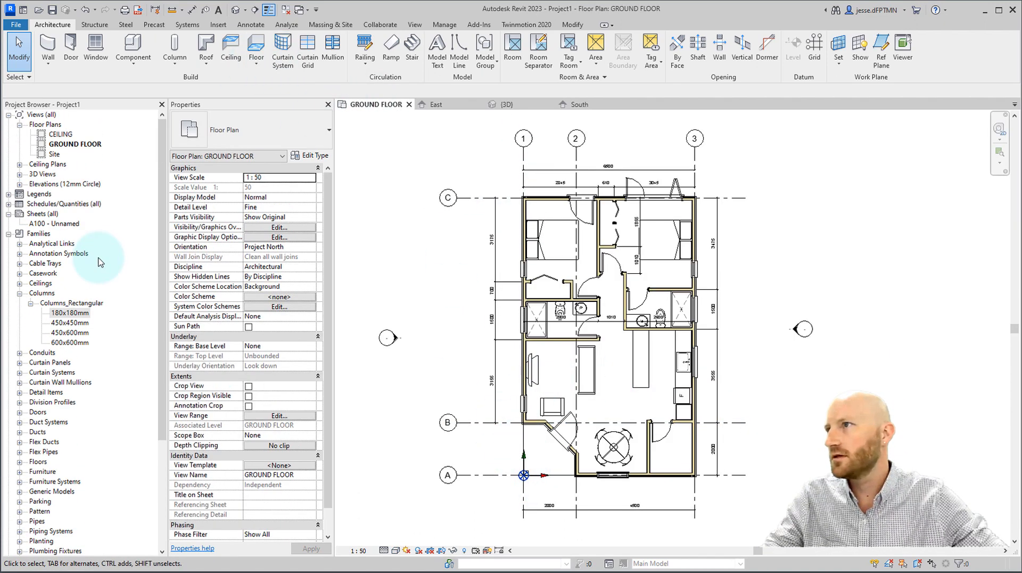
double_click(62, 134)
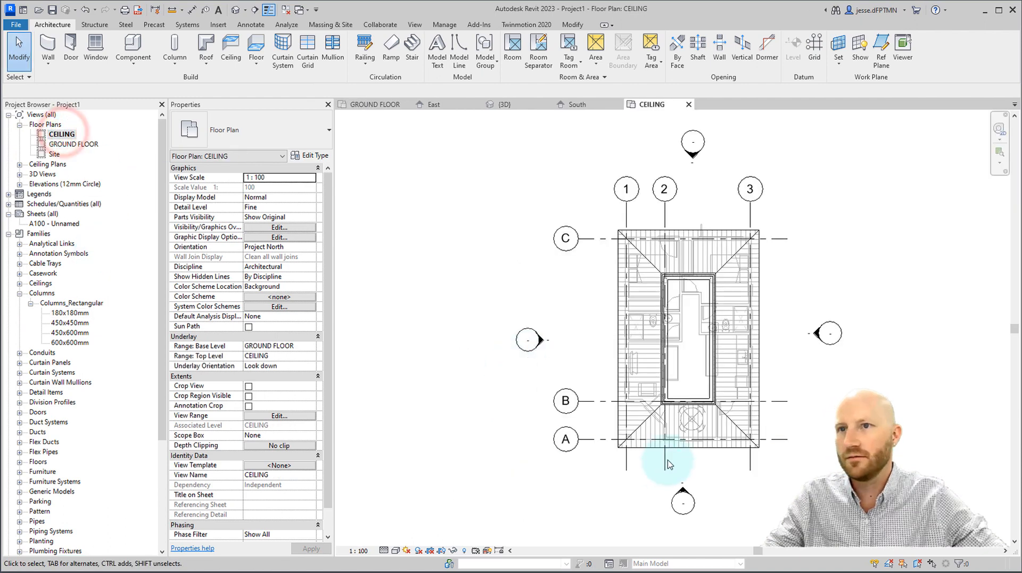
scroll(673, 420, "up", 3)
left_click(612, 406)
scroll(548, 450, "down", 2)
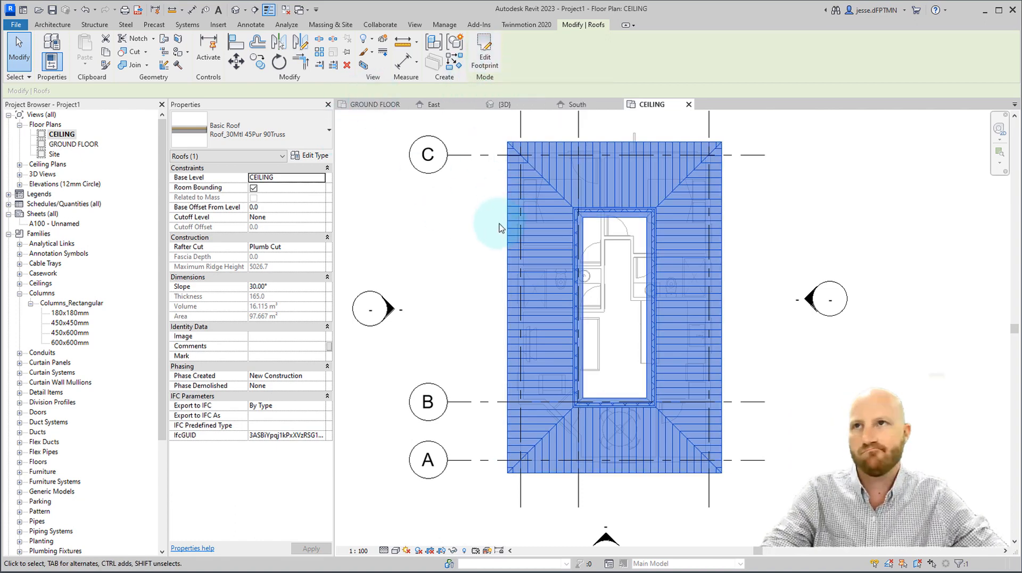
key("Delete")
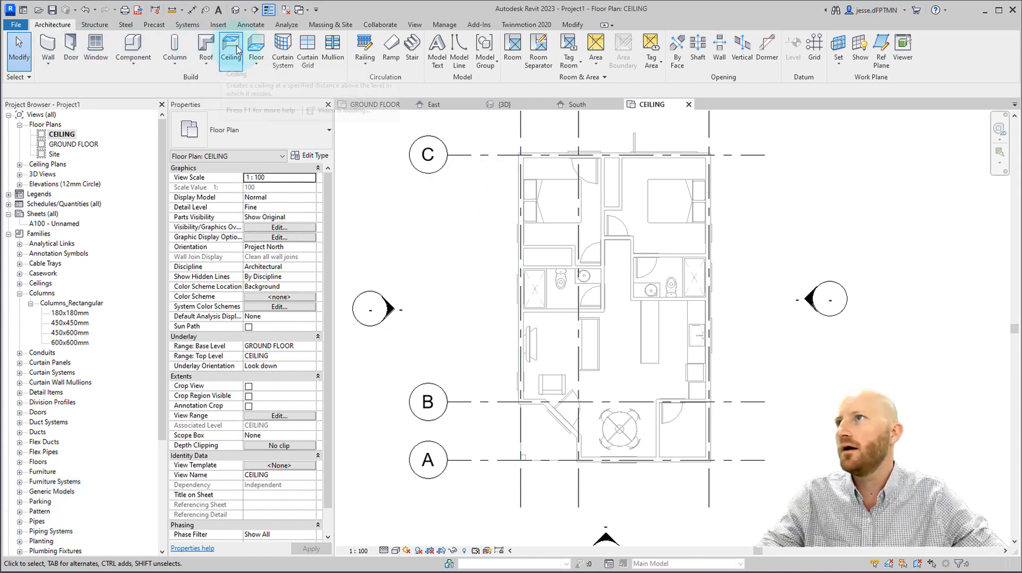
Step: Create a sloped footprint roof from the whole chain of exterior walls with an overhang of 450
left_click(206, 44)
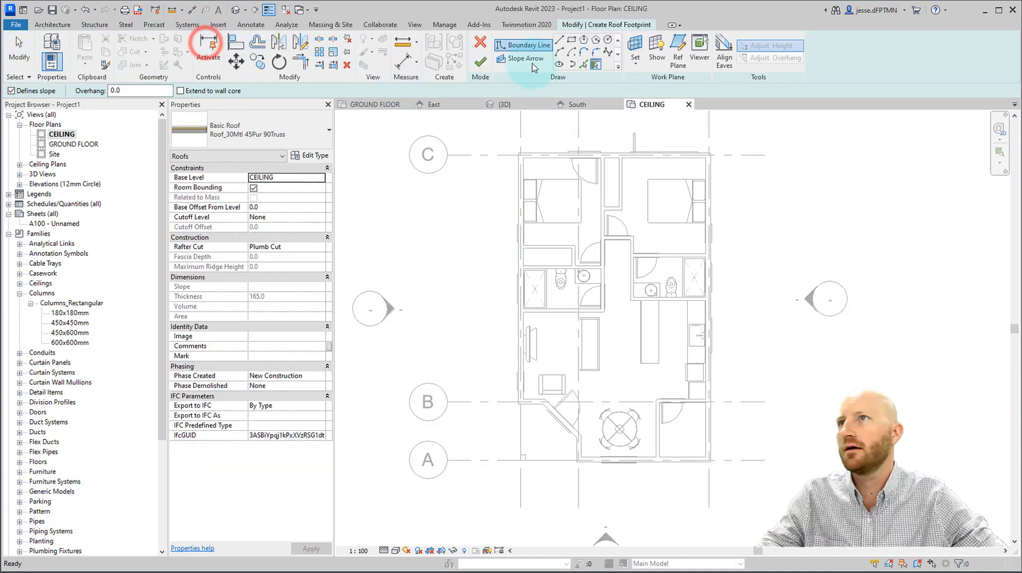
left_click(595, 65)
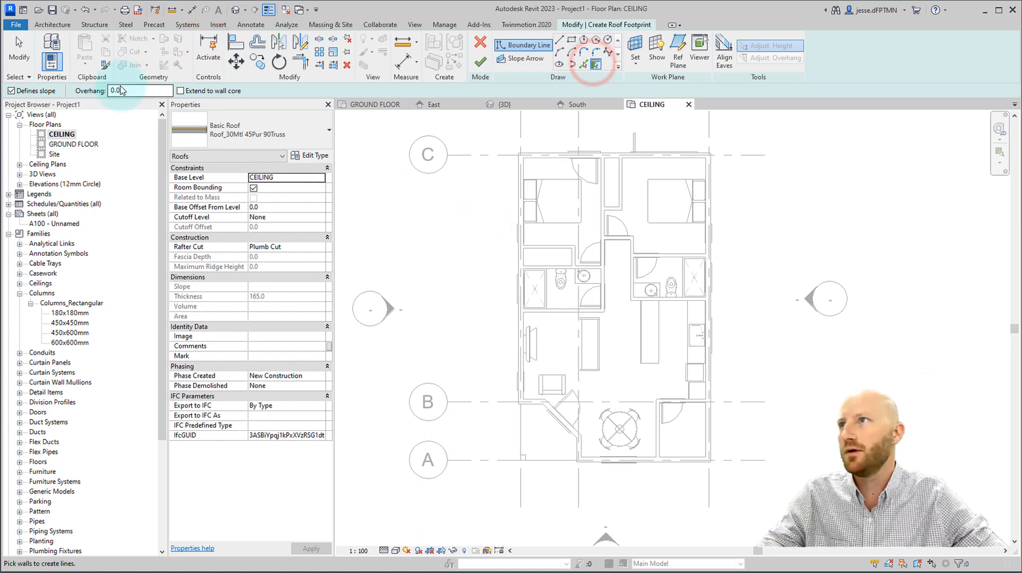
type("4")
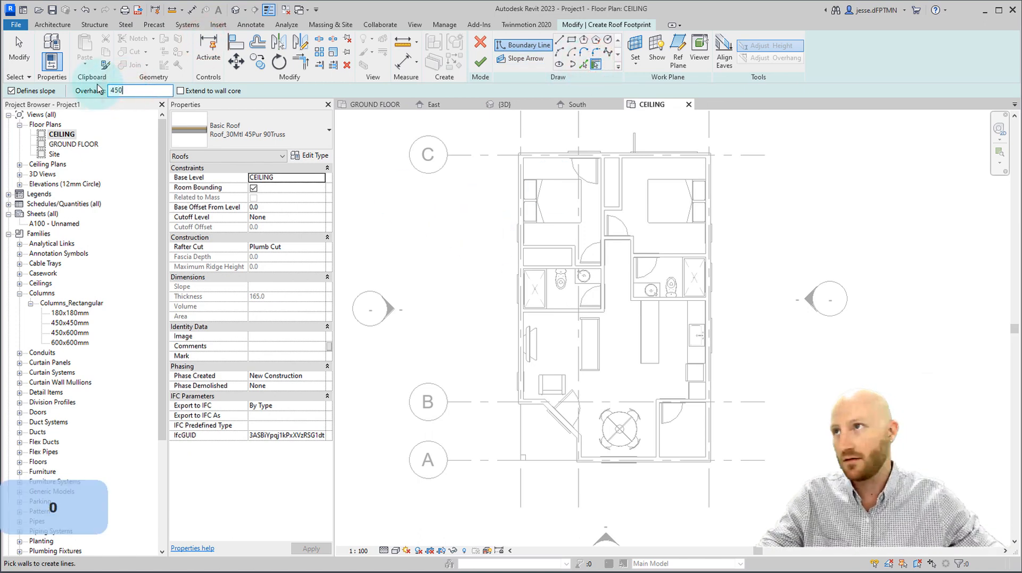
type("50")
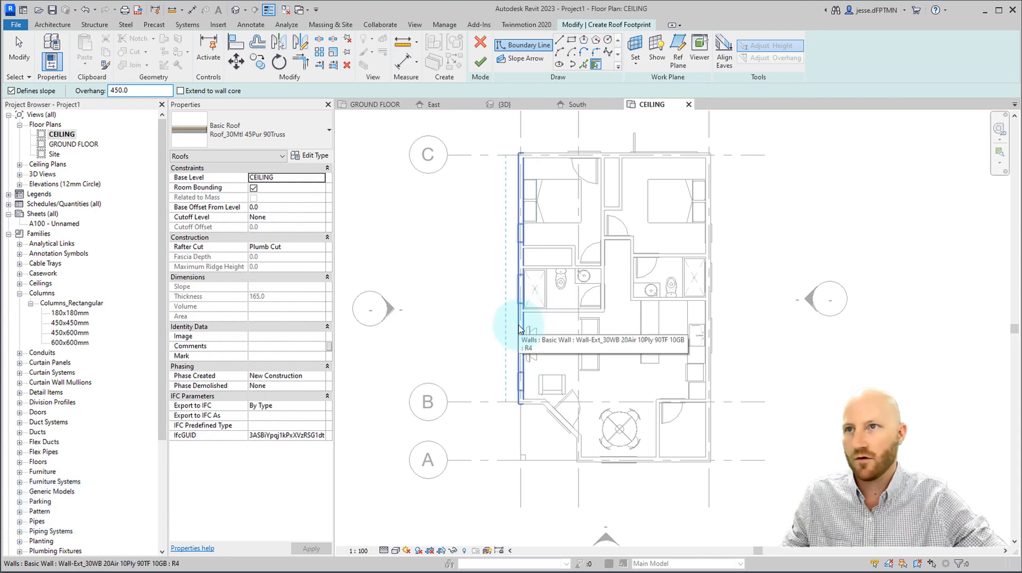
key("Tab")
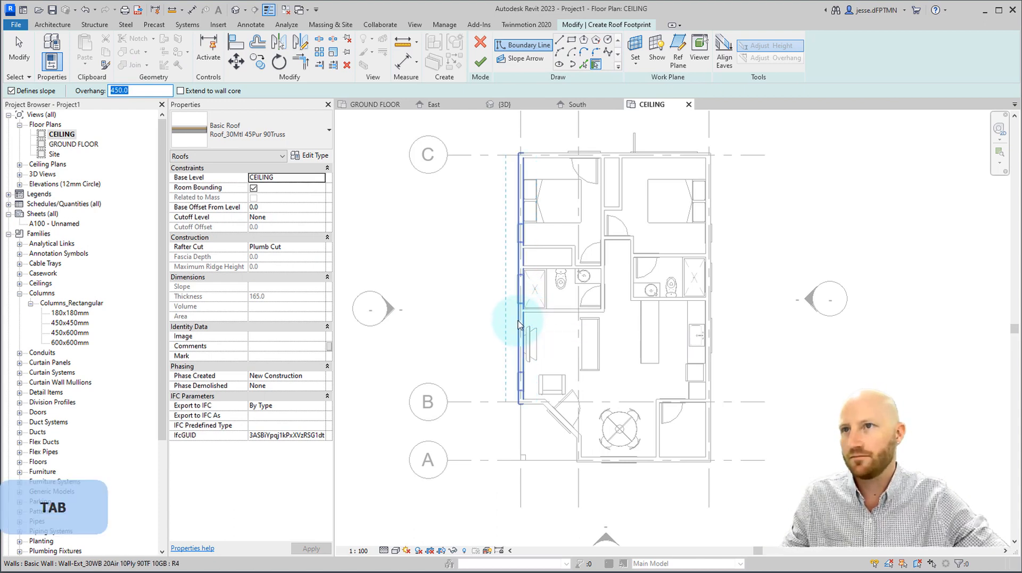
middle_click_drag(518, 322, 517, 312)
key("Tab")
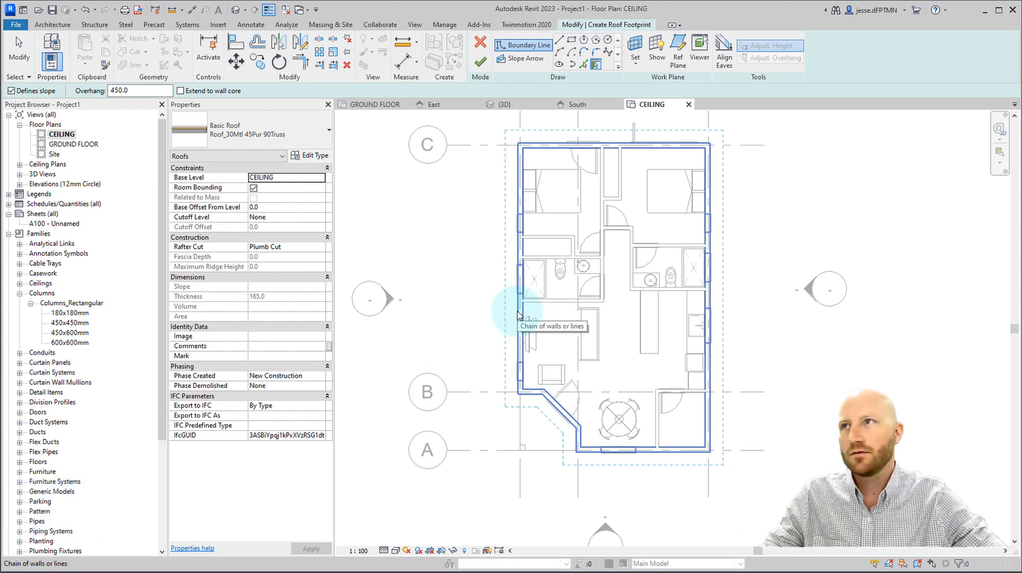
middle_click_drag(529, 315, 534, 340)
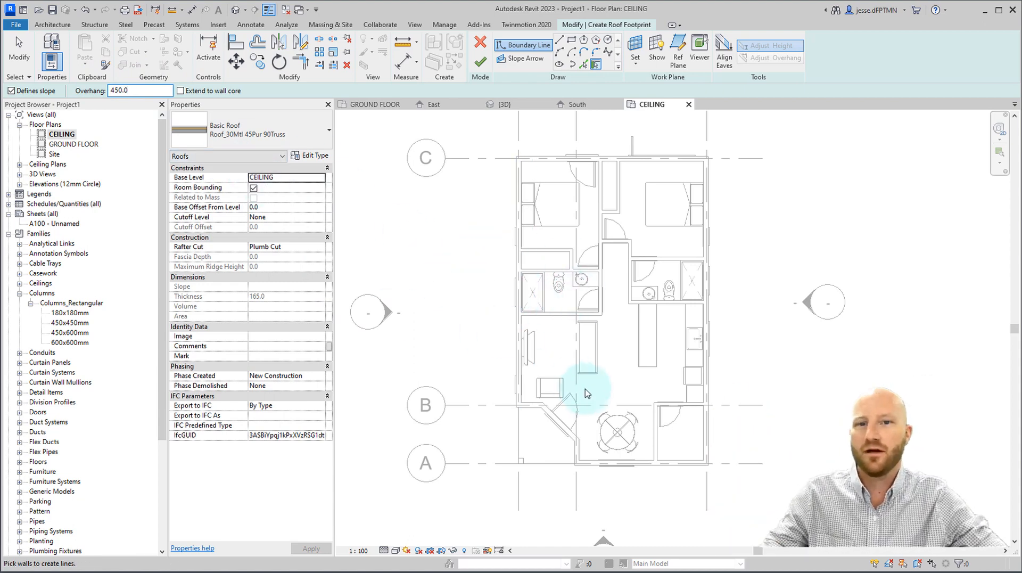
key("Tab")
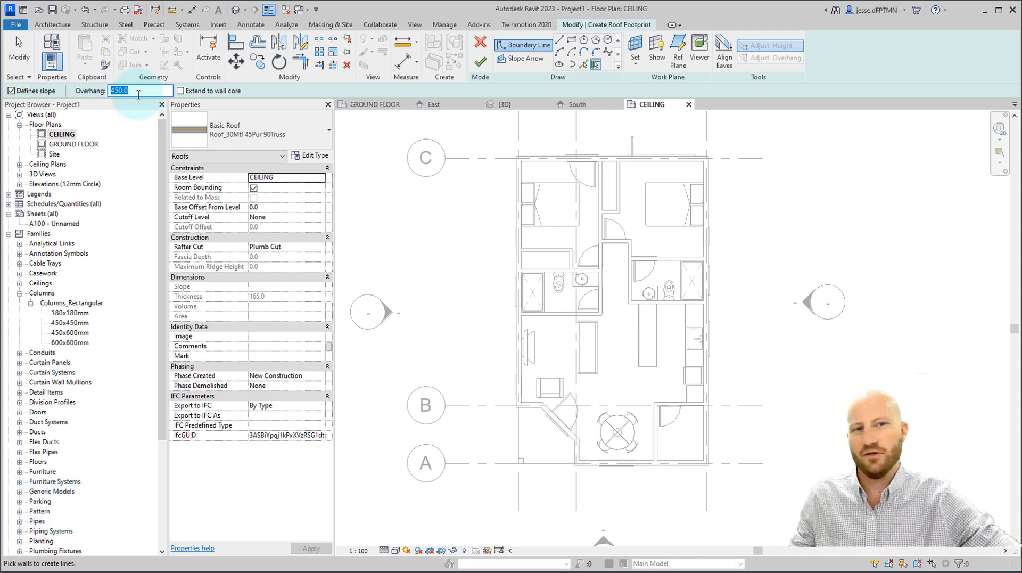
mouse_move(456, 275)
middle_mouse_down()
mouse_move(462, 308)
mouse_move(458, 291)
middle_mouse_up()
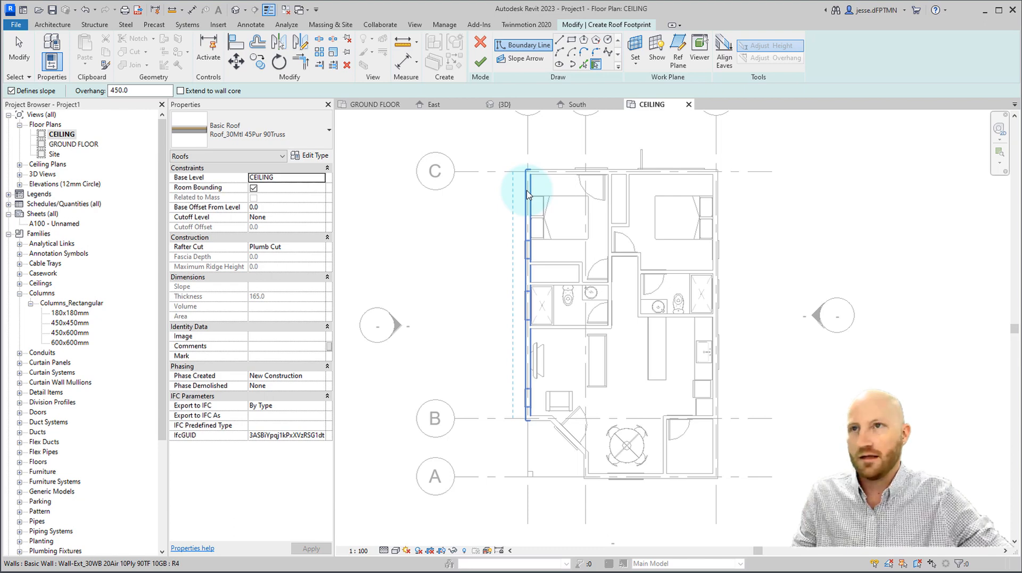
key("Tab")
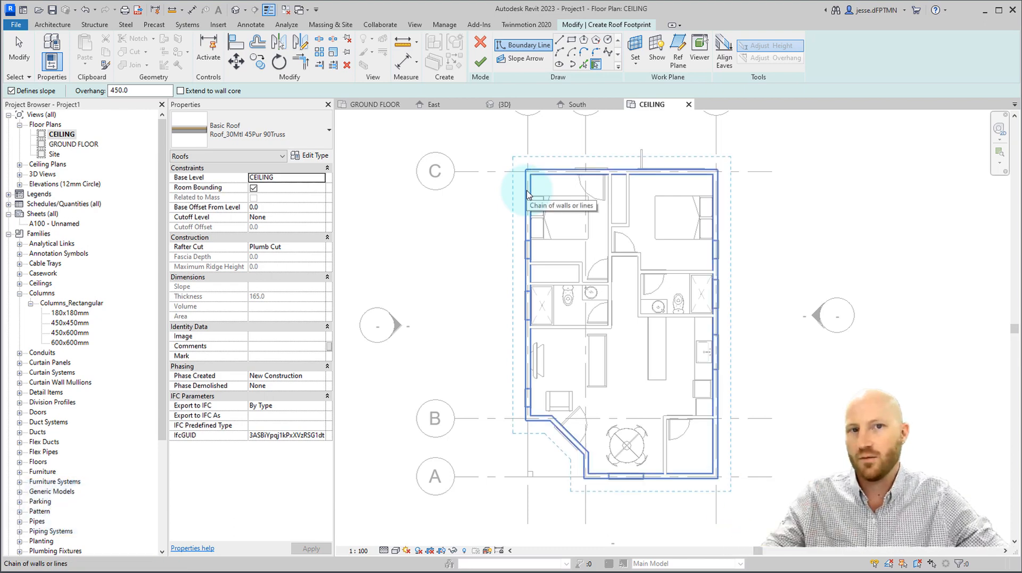
left_click(527, 193)
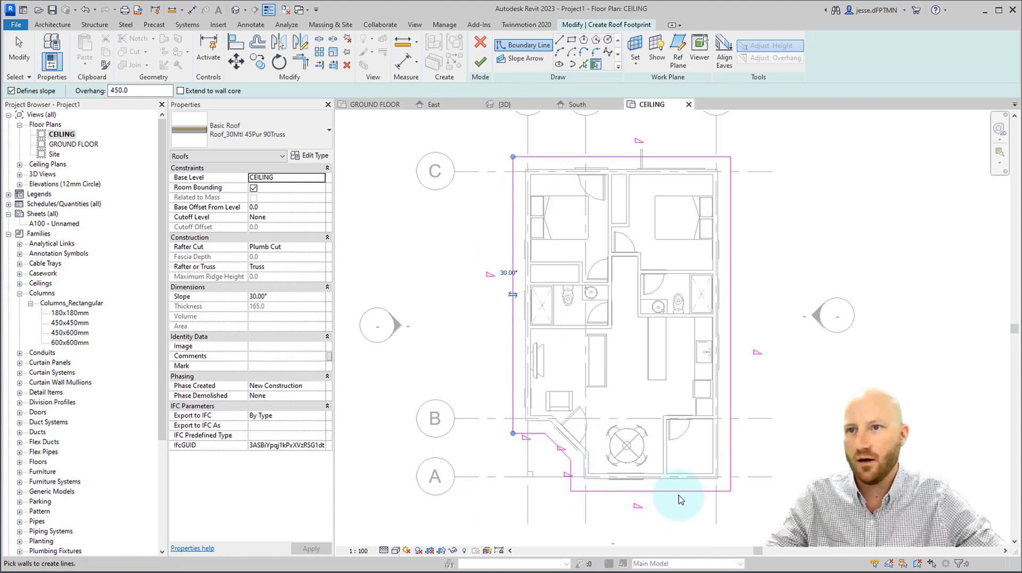
left_click(479, 65)
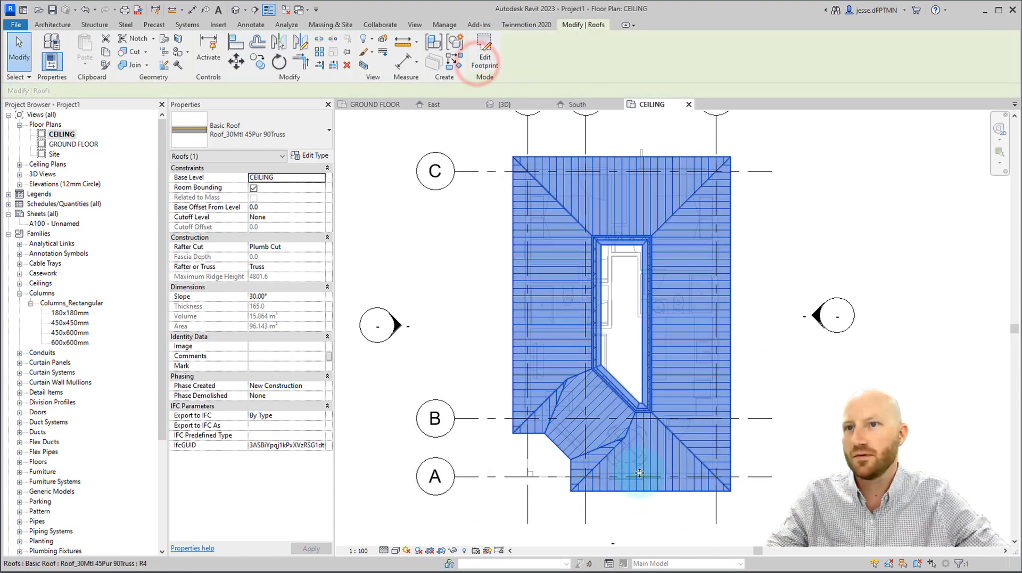
Step: Examine the wall-following roof in the 3D view, especially its faces and edges above the angled entry
key("Escape")
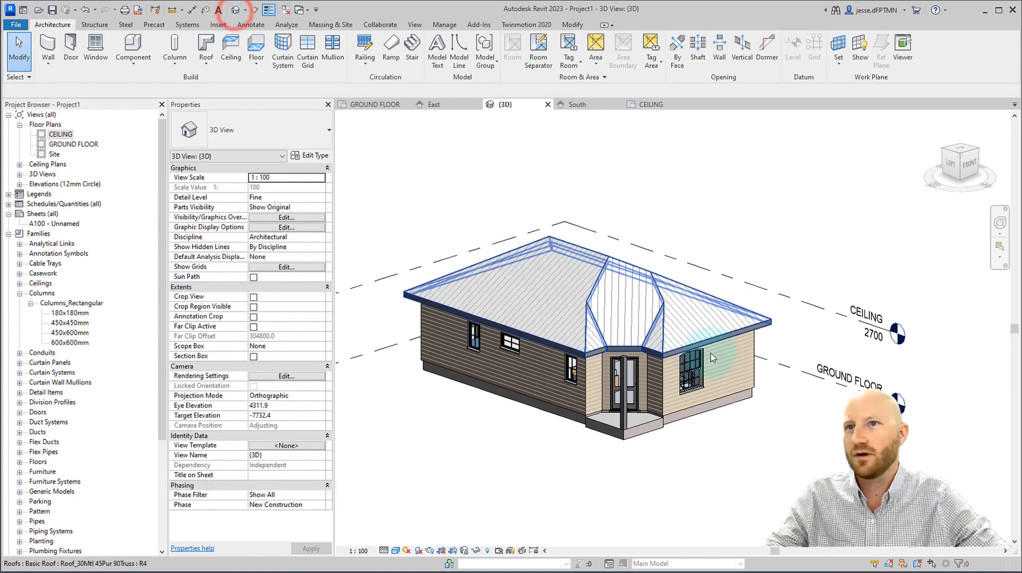
middle_click_drag(772, 397, 735, 433, "shift")
scroll(516, 302, "up", 3)
scroll(612, 352, "up", 2)
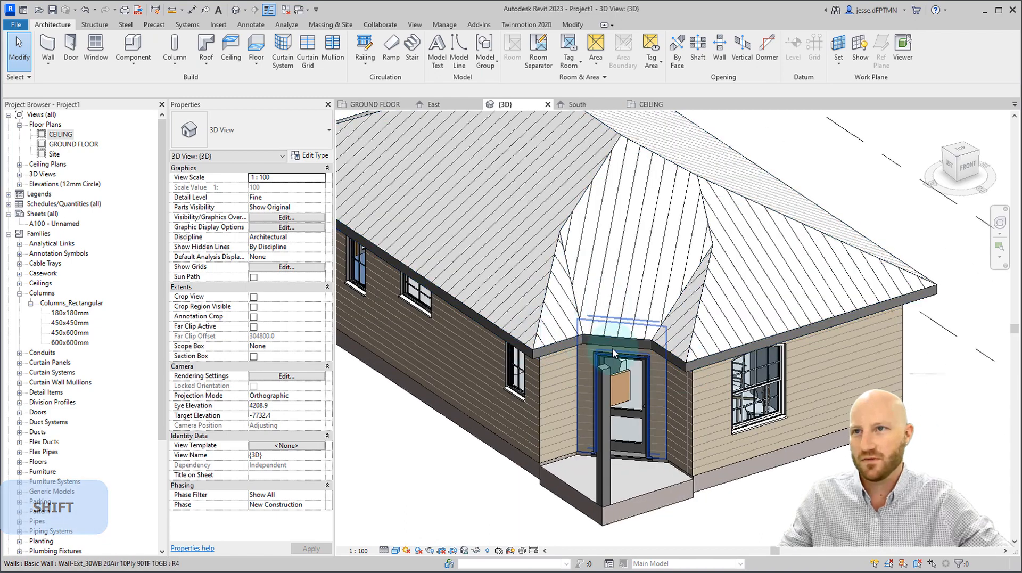
middle_click_drag(756, 394, 595, 430, "shift")
scroll(722, 436, "up", 3)
scroll(727, 451, "down", 2)
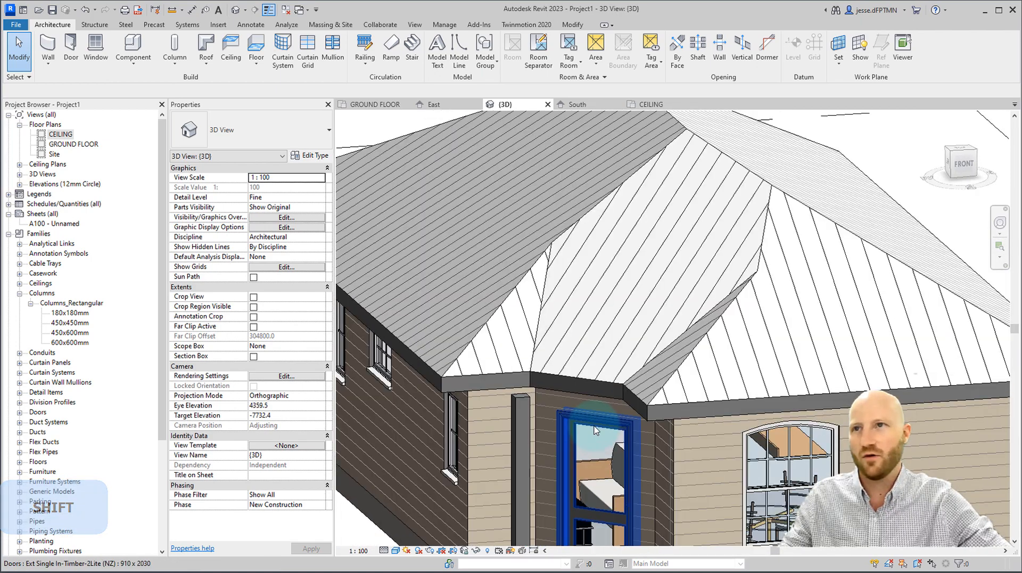
scroll(595, 430, "down", 3)
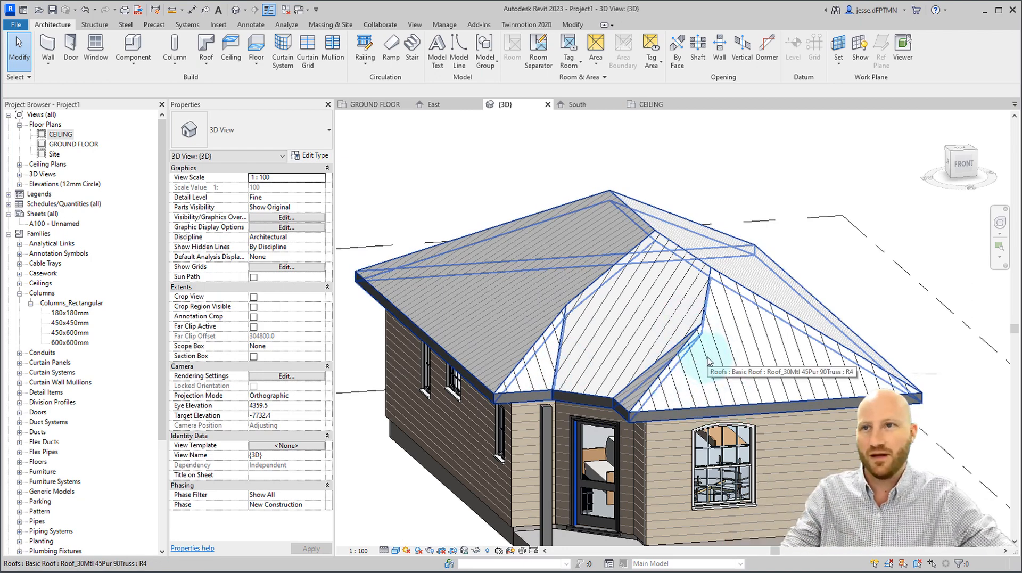
middle_click_drag(664, 365, 660, 335, "shift")
key("Escape")
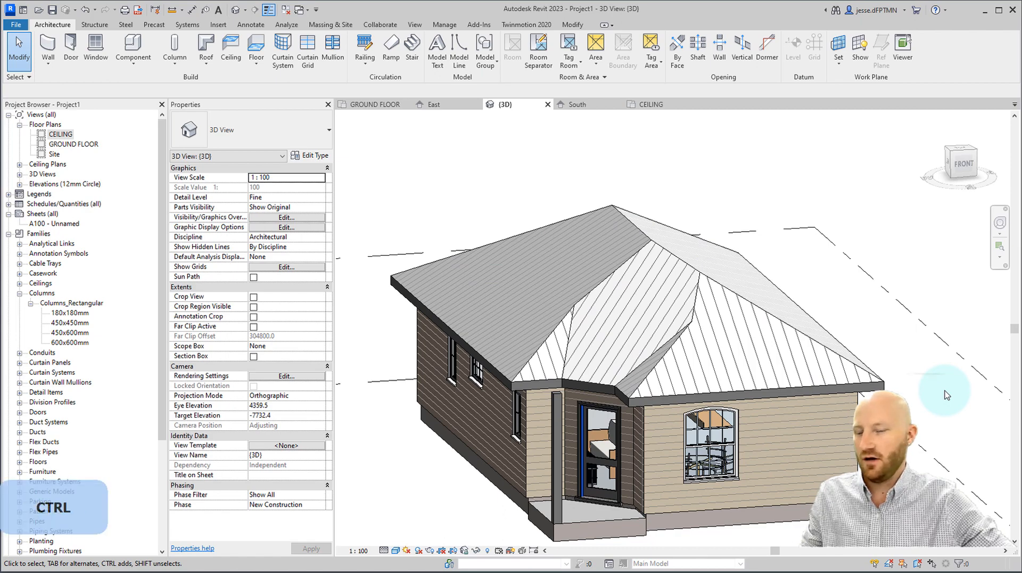
Step: Undo the wall-following roof and the deletion of the rectangular hipped roof, and check it in 3D
key("ctrl+z")
key("ctrl+y")
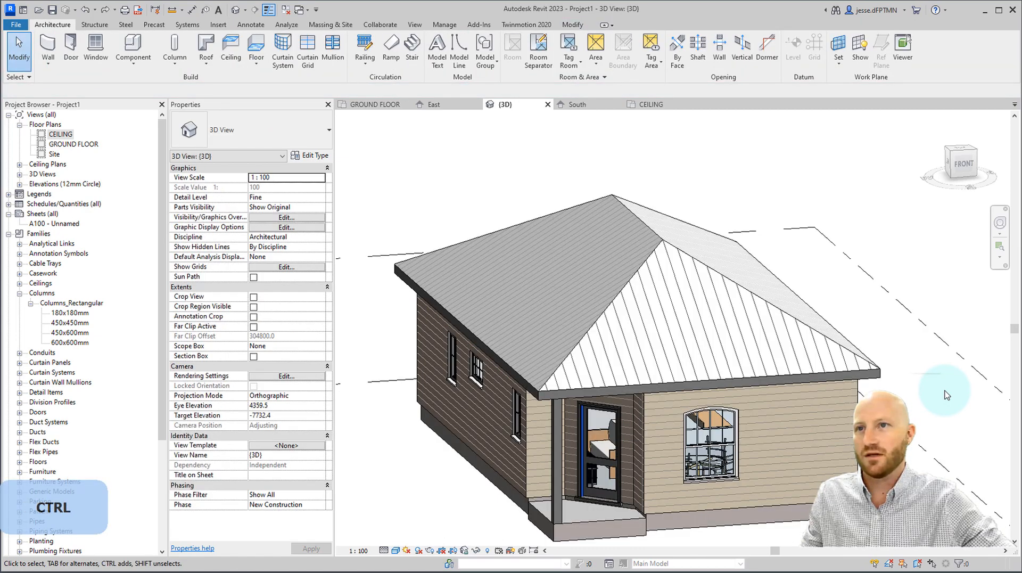
middle_click_drag(937, 427, 715, 474, "shift")
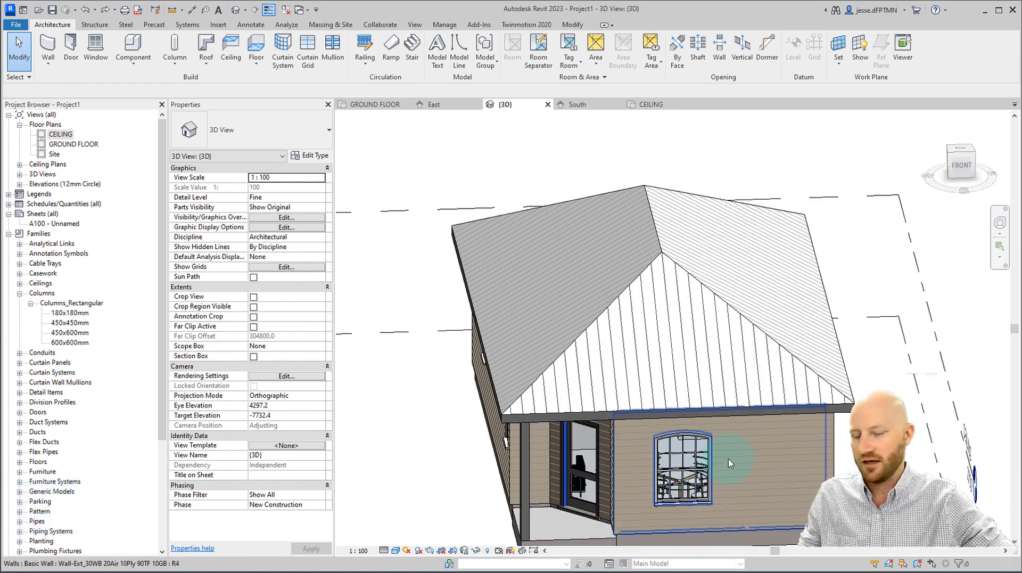
middle_click_drag(732, 446, 752, 428, "shift")
Step: Set the hipped roof's slope to 25° from the CEILING floor plan
key("ctrl")
key("ctrl+Tab")
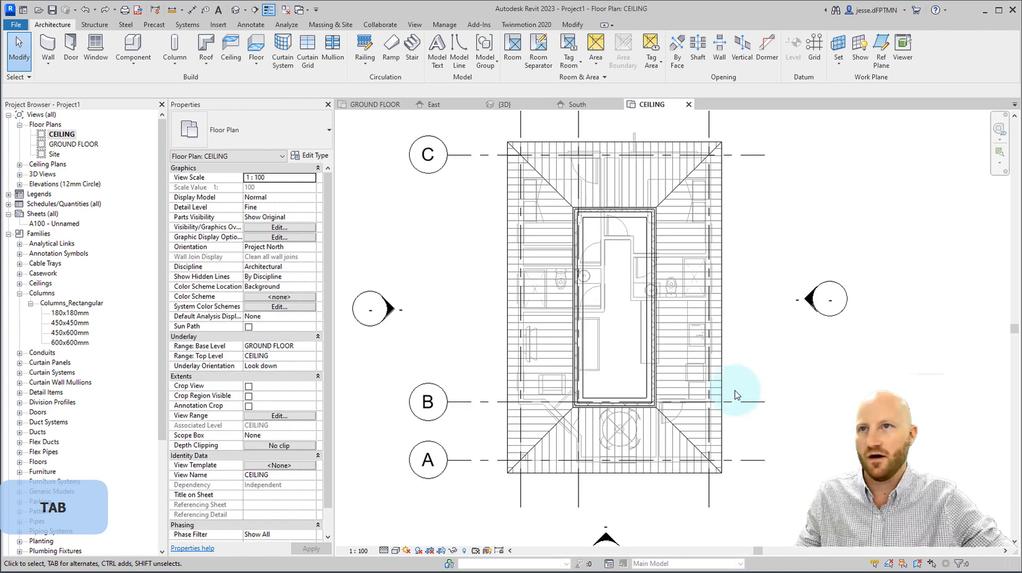
scroll(479, 351, "down", 2)
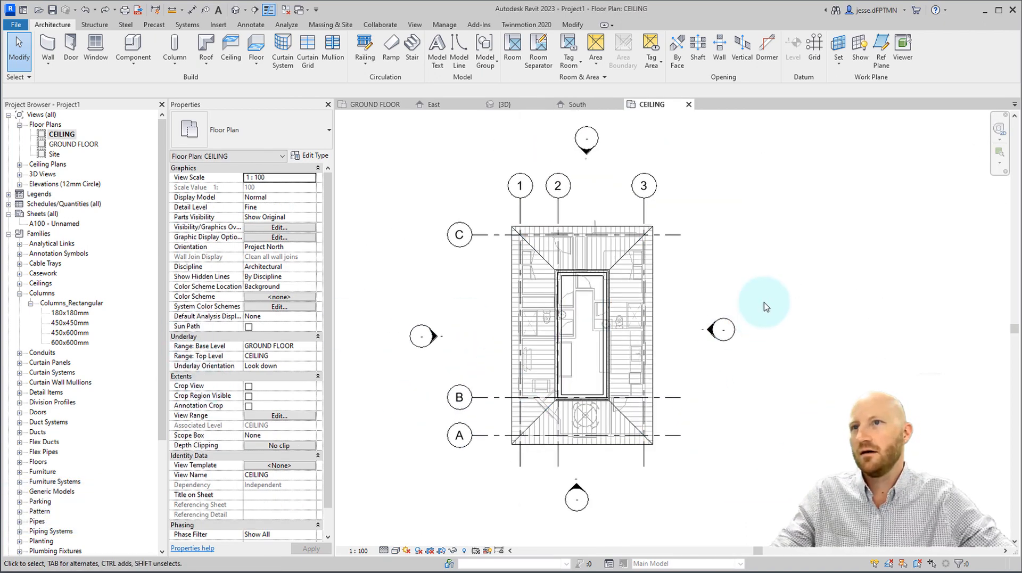
left_click(585, 264)
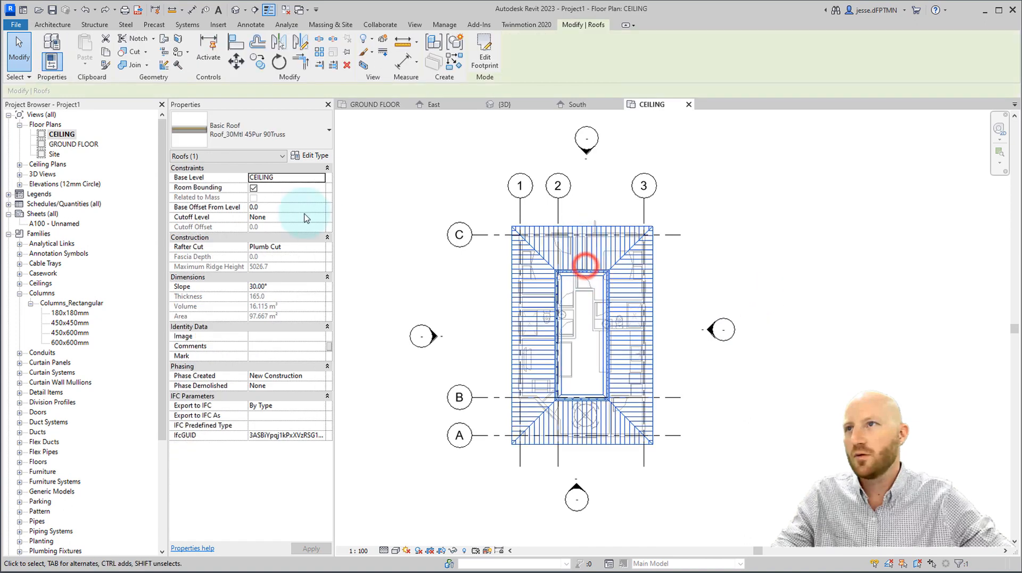
left_click(269, 285)
type("5")
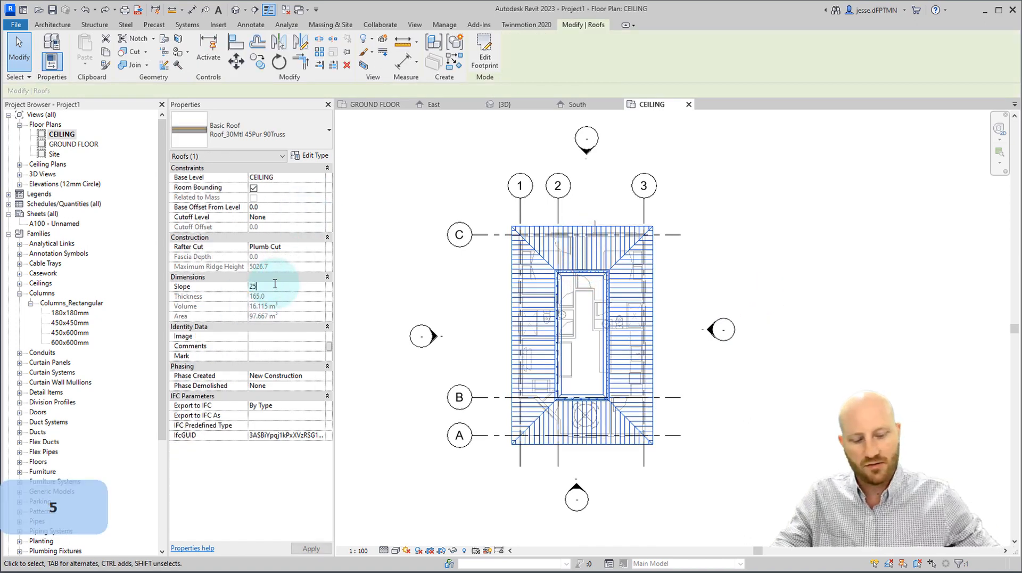
left_click(355, 250)
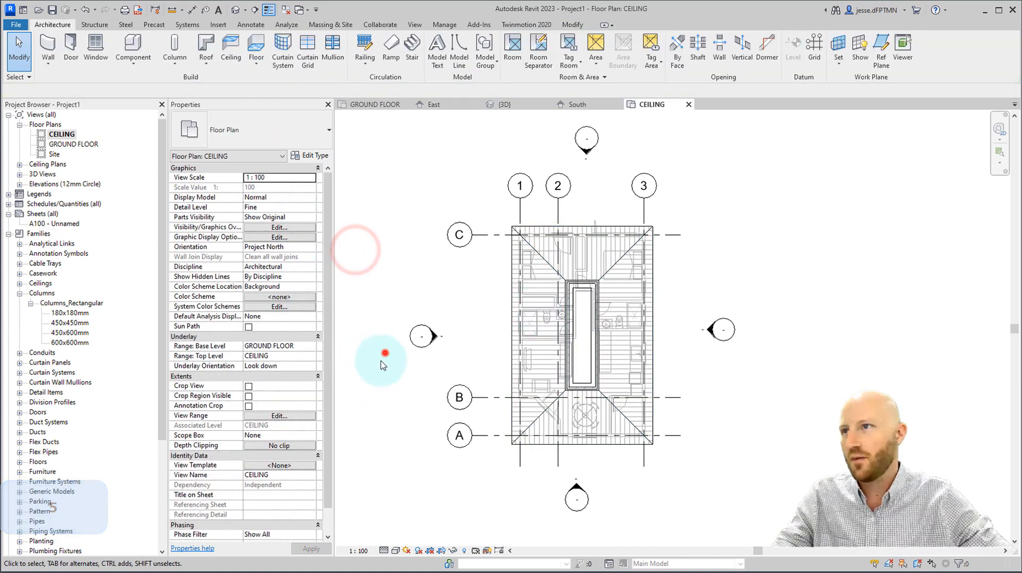
Step: Set the CEILING plan's view range cut plane offset to 9000 and raise its top offset to suit
left_click(258, 415)
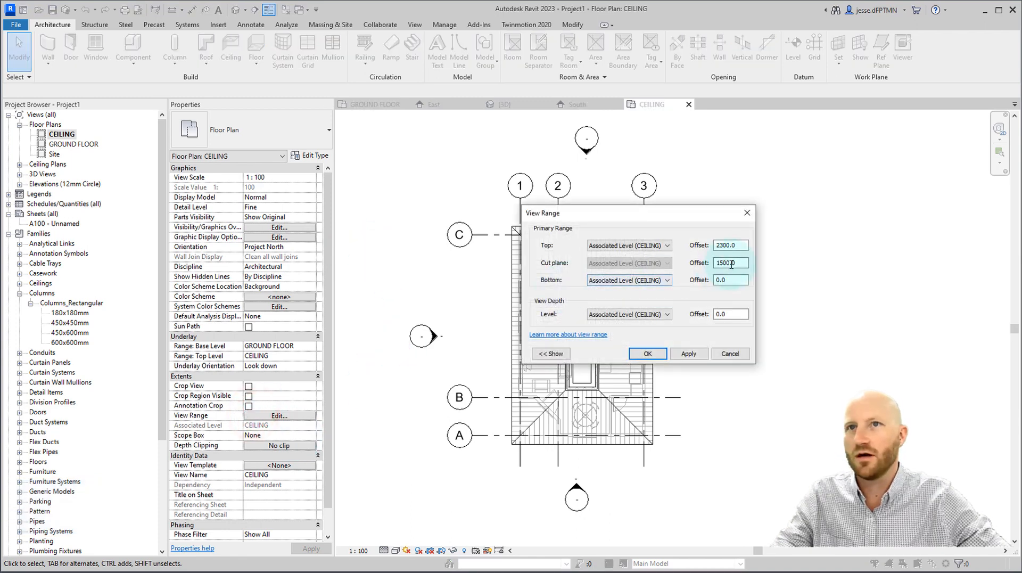
left_click(740, 263)
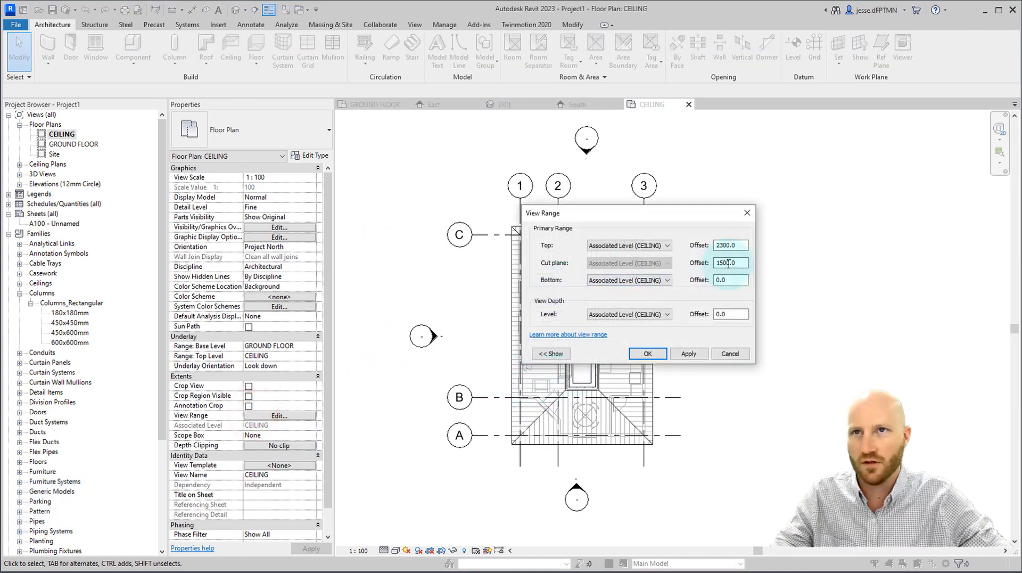
double_click(723, 262)
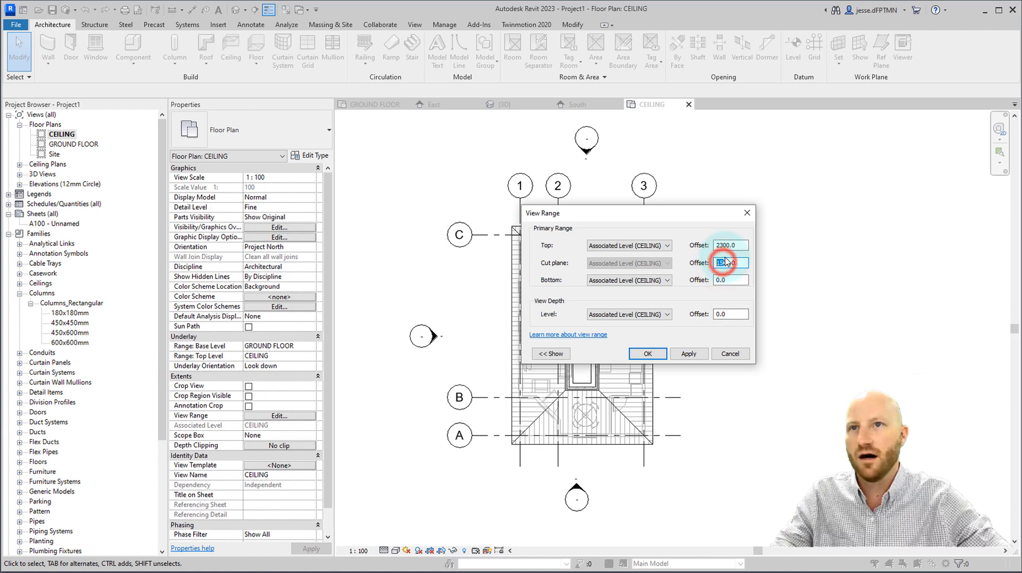
type("900")
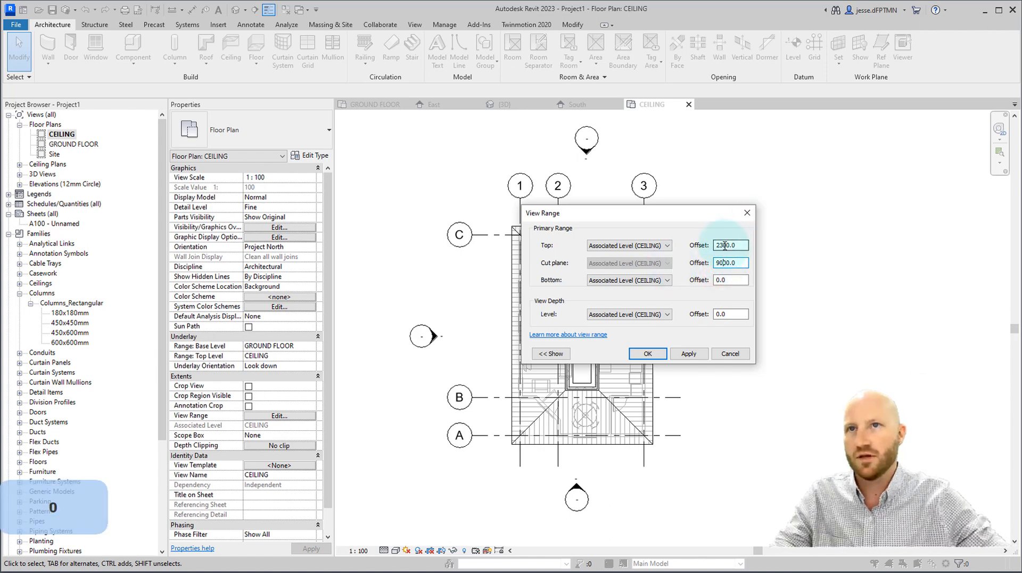
left_click_drag(722, 245, 712, 244)
key("Delete")
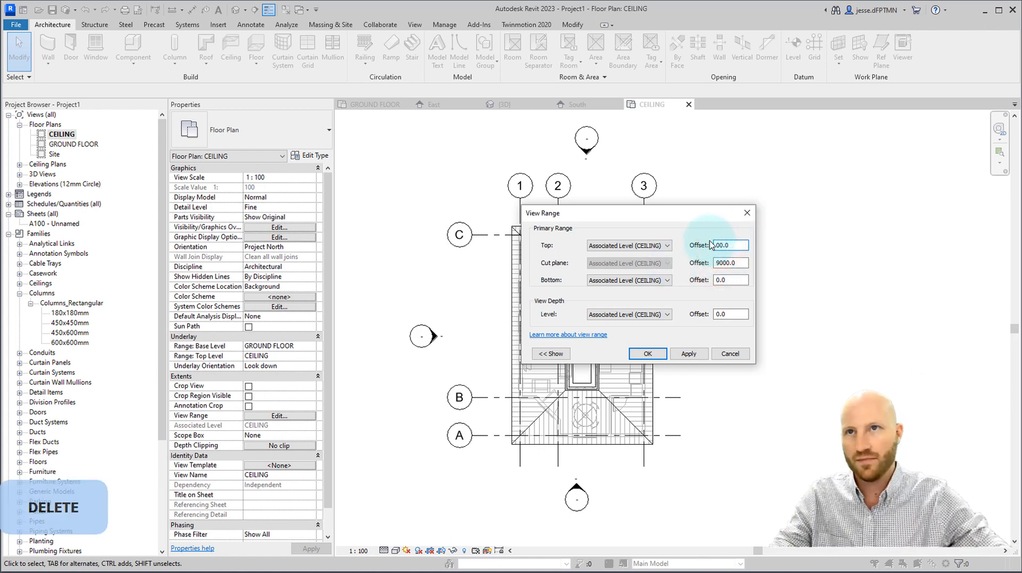
left_click(648, 353)
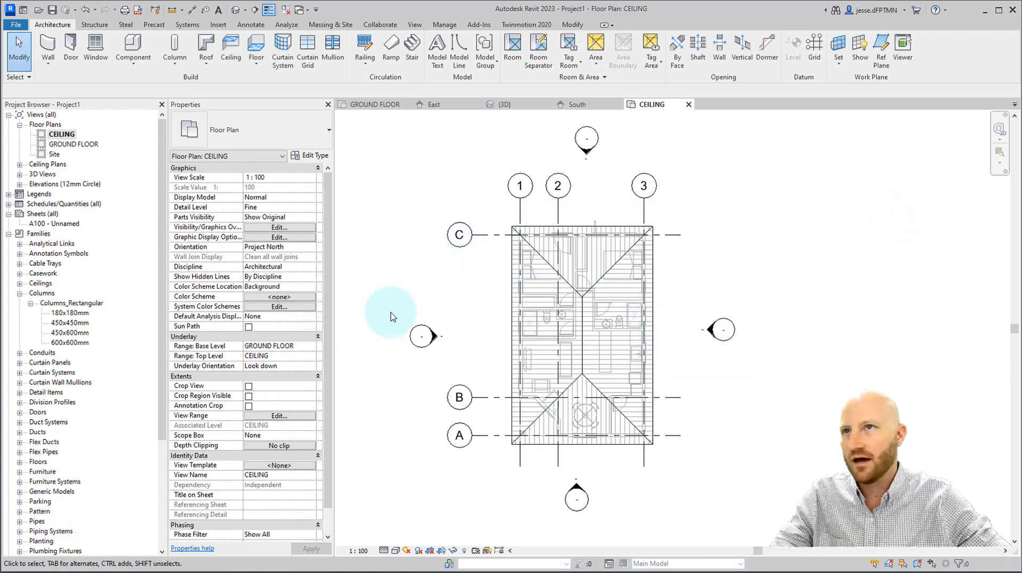
Step: Set the CEILING plan's underlay base level to None and return to the GROUND FLOOR plan
left_click(312, 346)
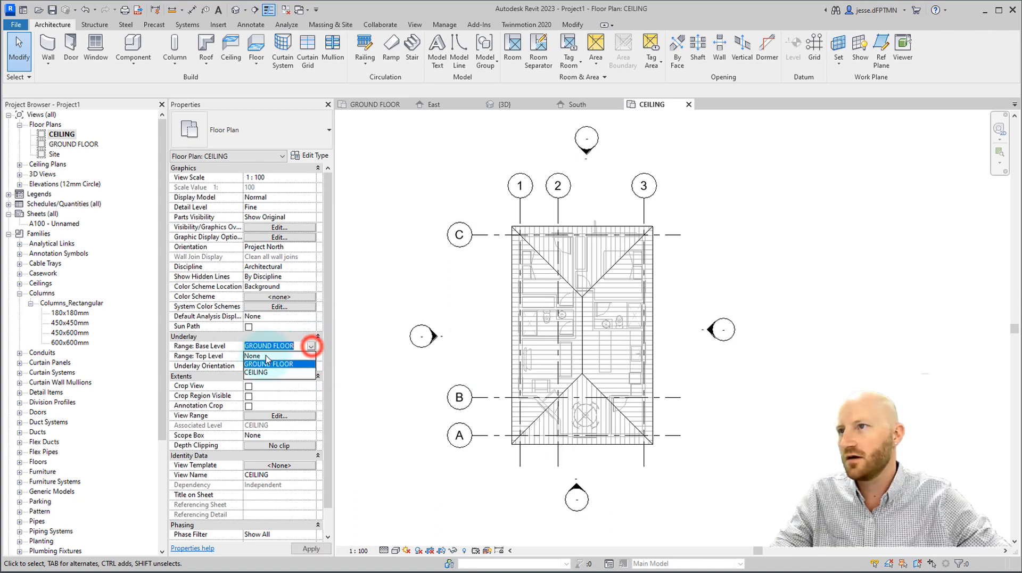
left_click(258, 354)
left_click(376, 389)
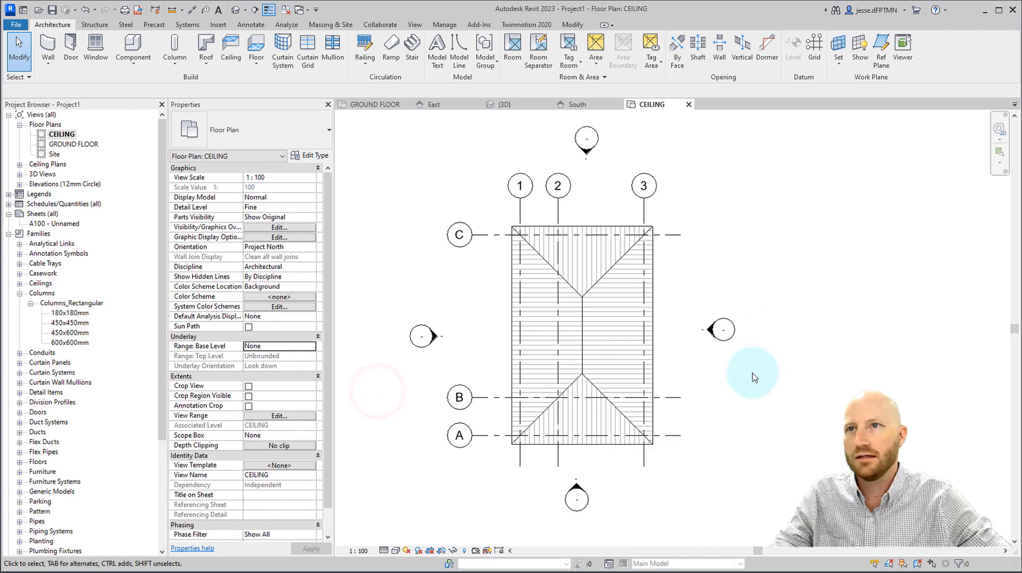
left_click(948, 331)
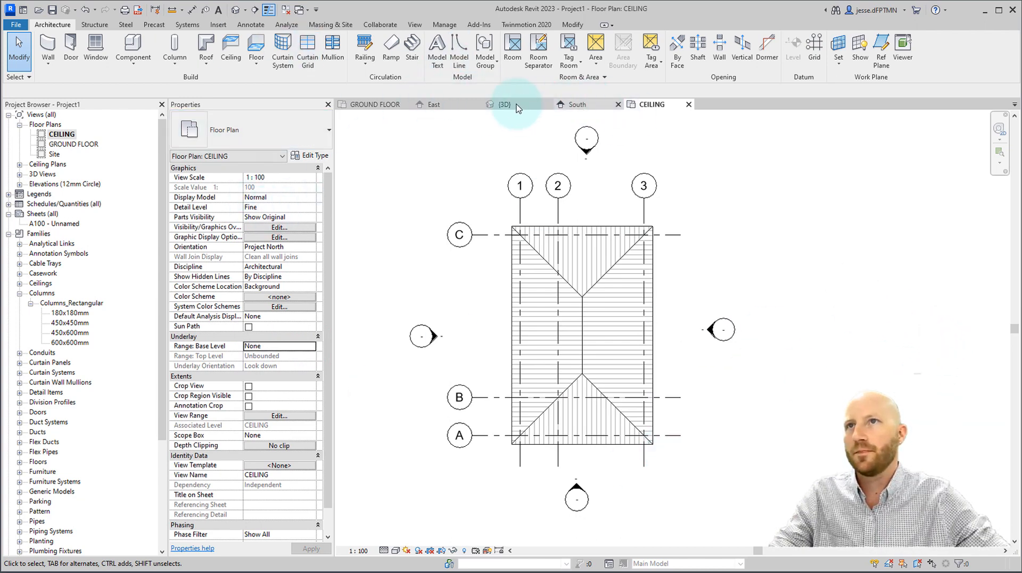
left_click(376, 105)
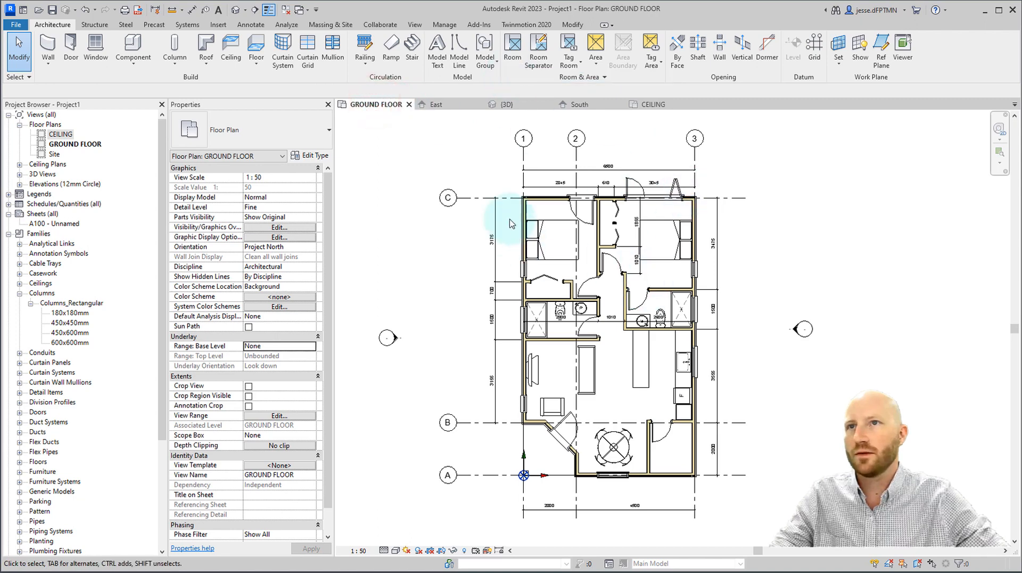